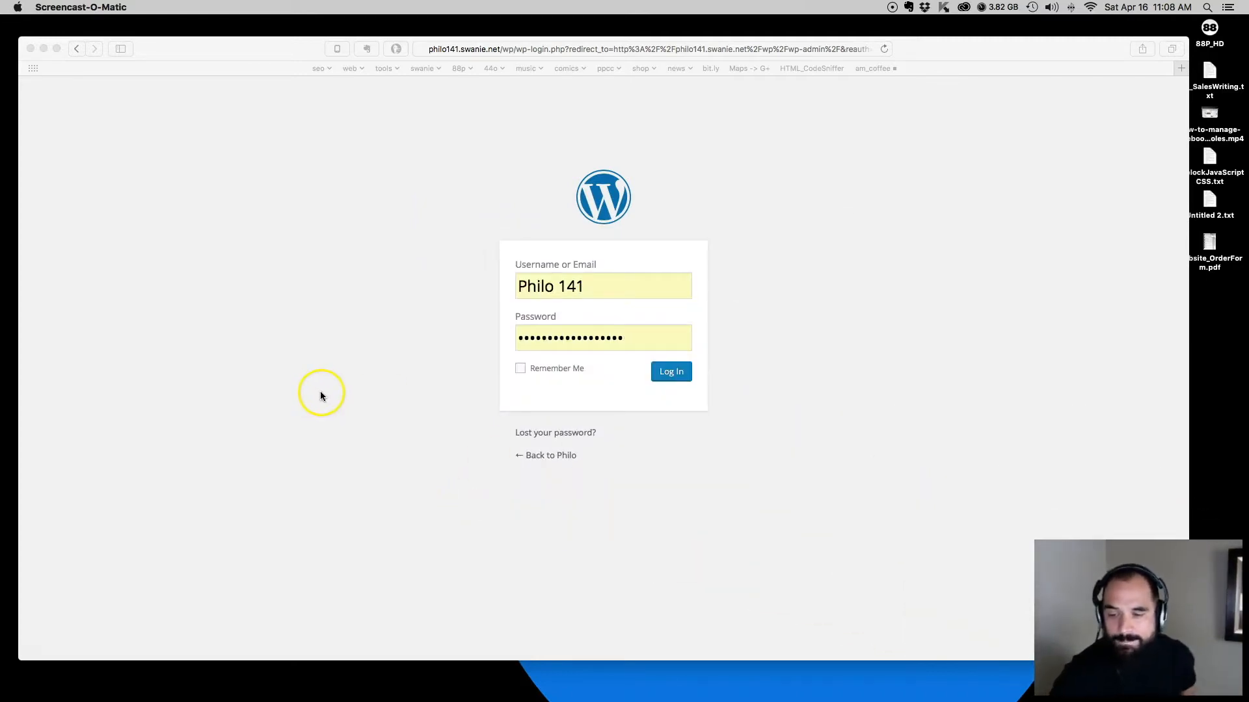
Log in to the WordPress admin with the already filled-in username and password.
left_click(357, 347)
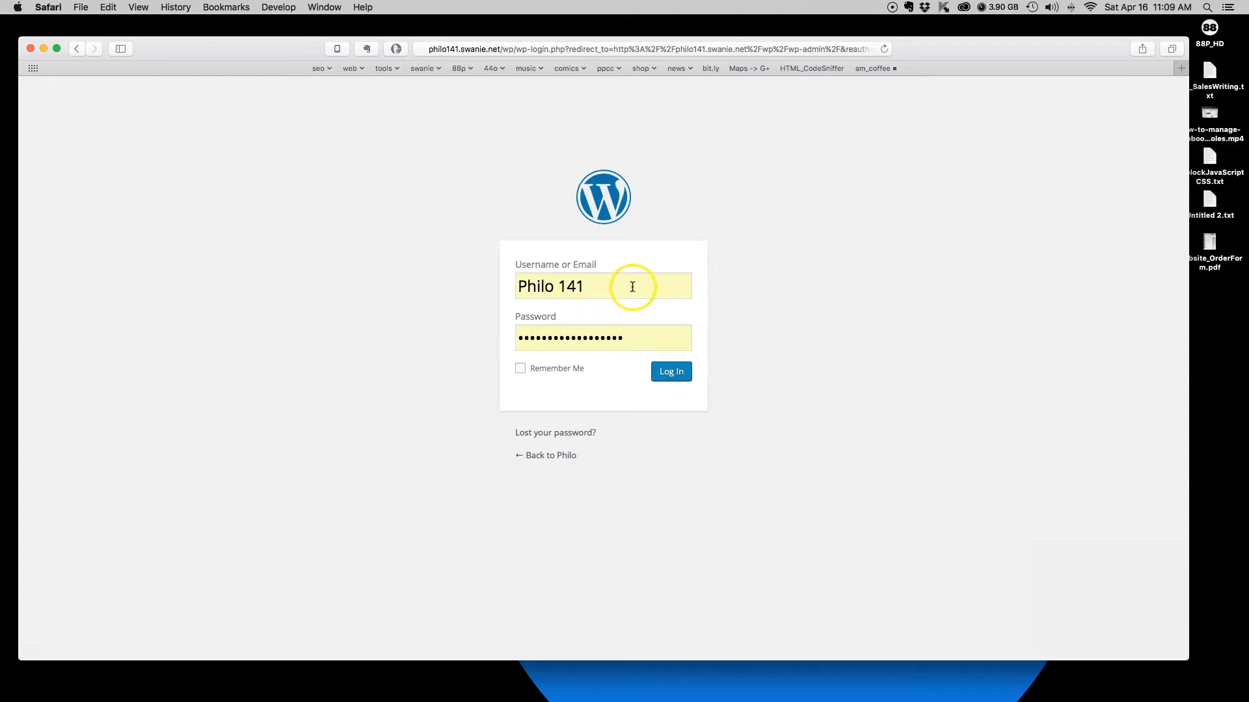
left_click_drag(633, 290, 477, 267)
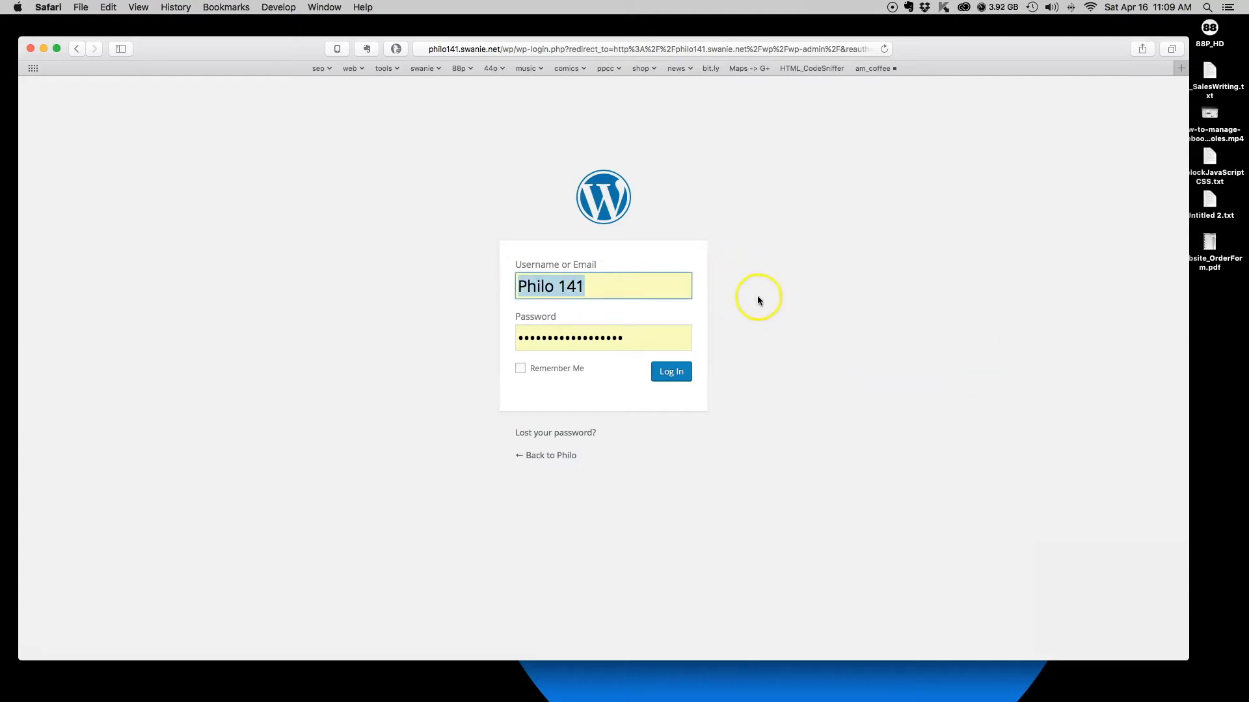
left_click_drag(655, 338, 464, 318)
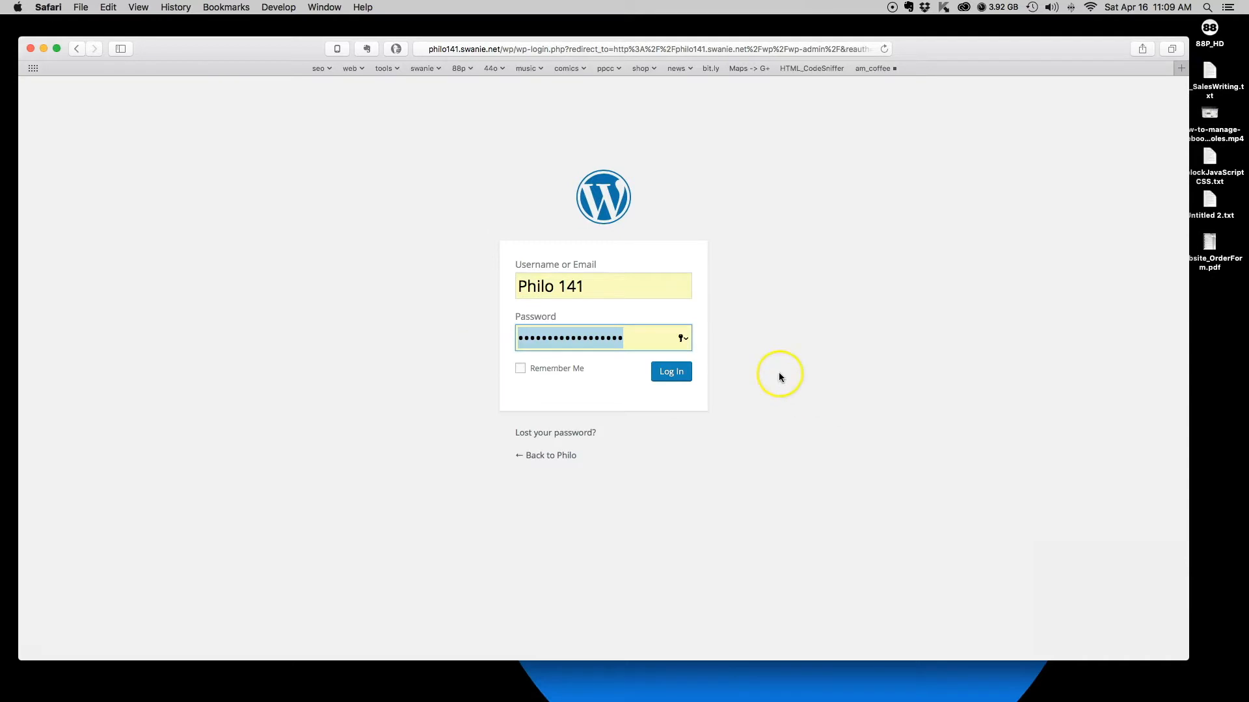
left_click(767, 326)
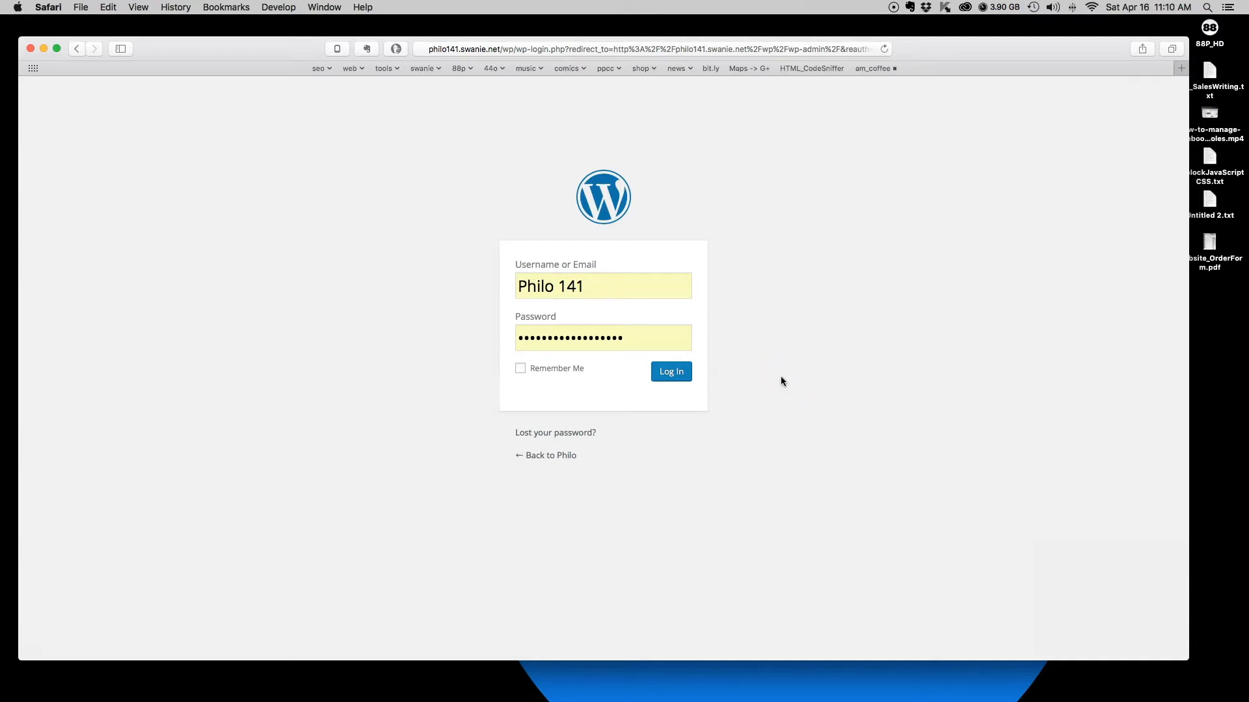
left_click(670, 373)
left_click(671, 372)
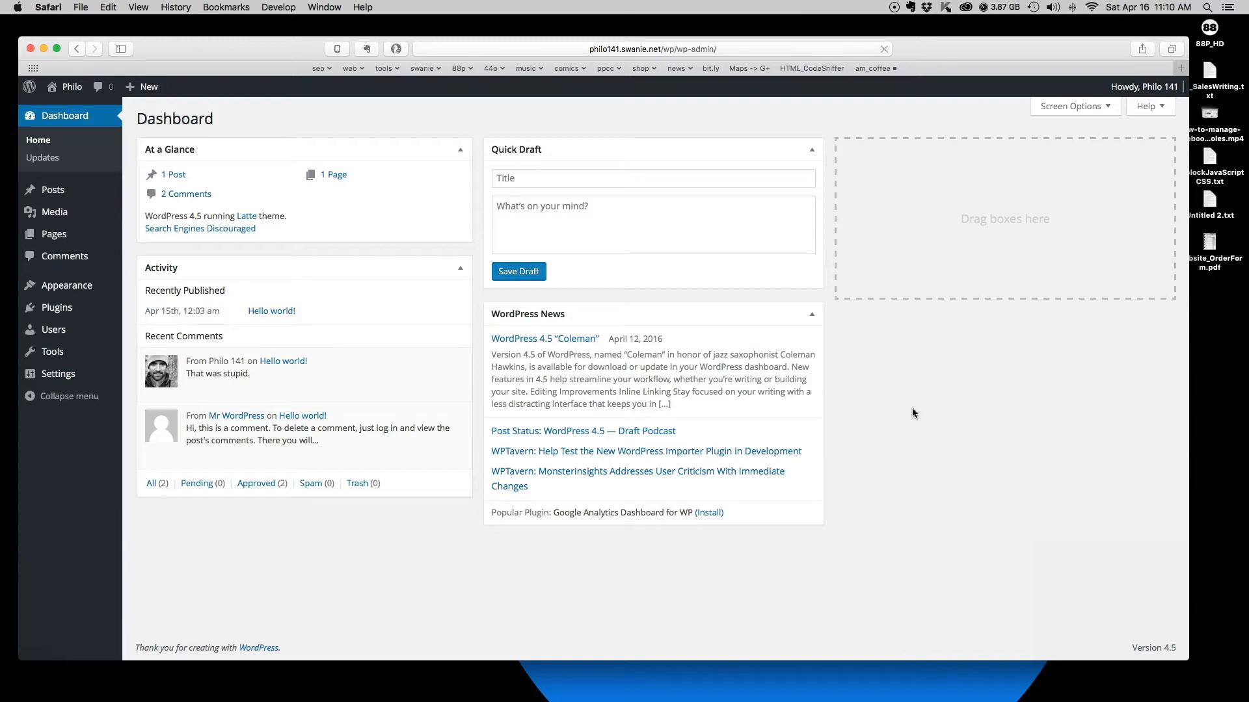
Open the general settings and set the site title to "Philo 141".
left_click(904, 406)
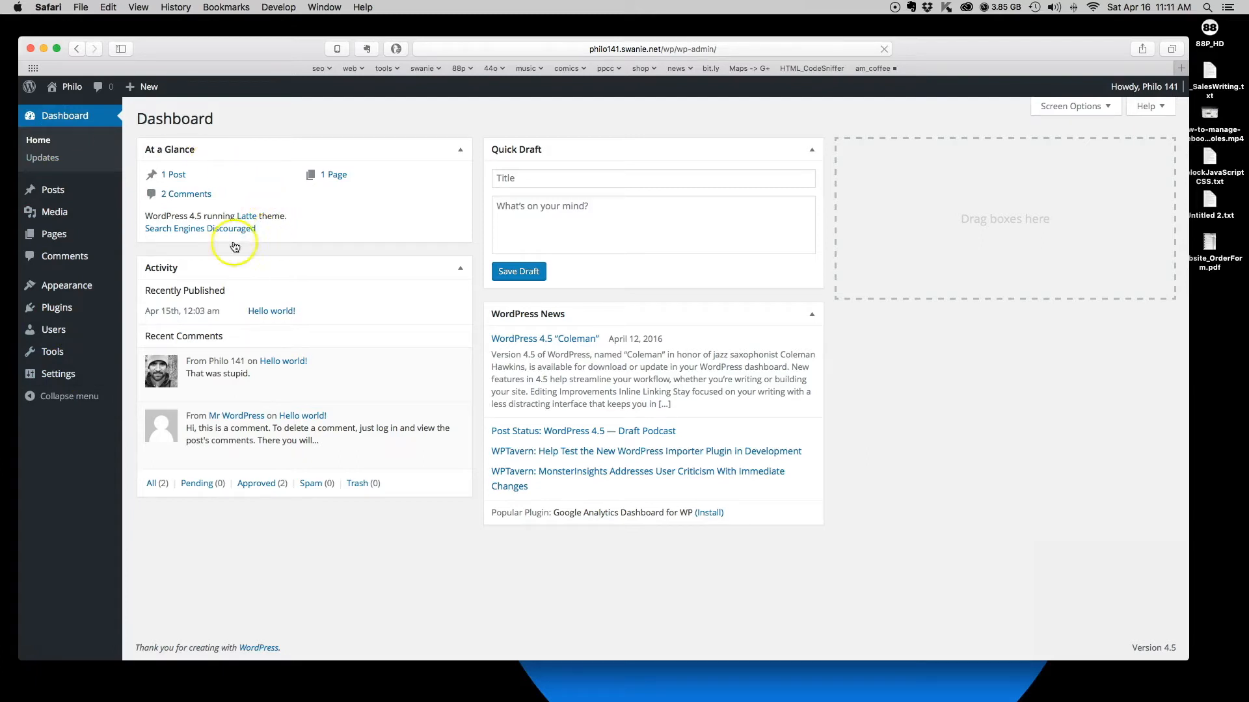
mouse_move(52, 379)
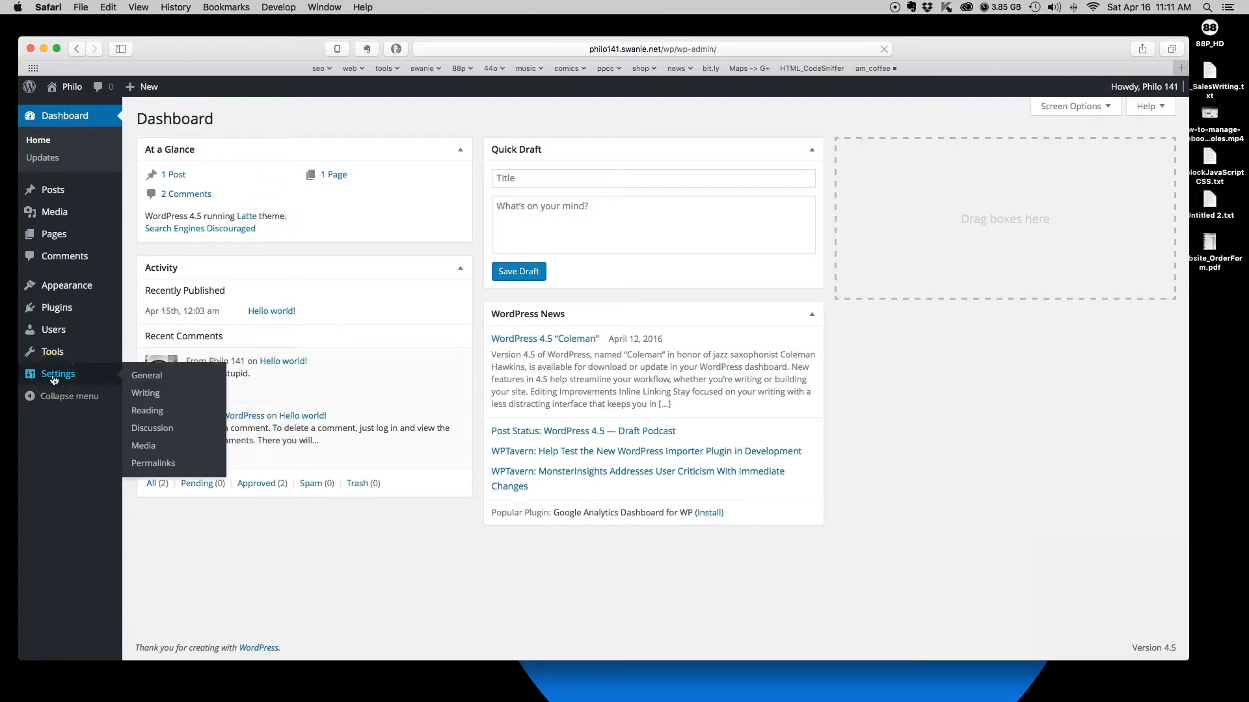
left_click(144, 376)
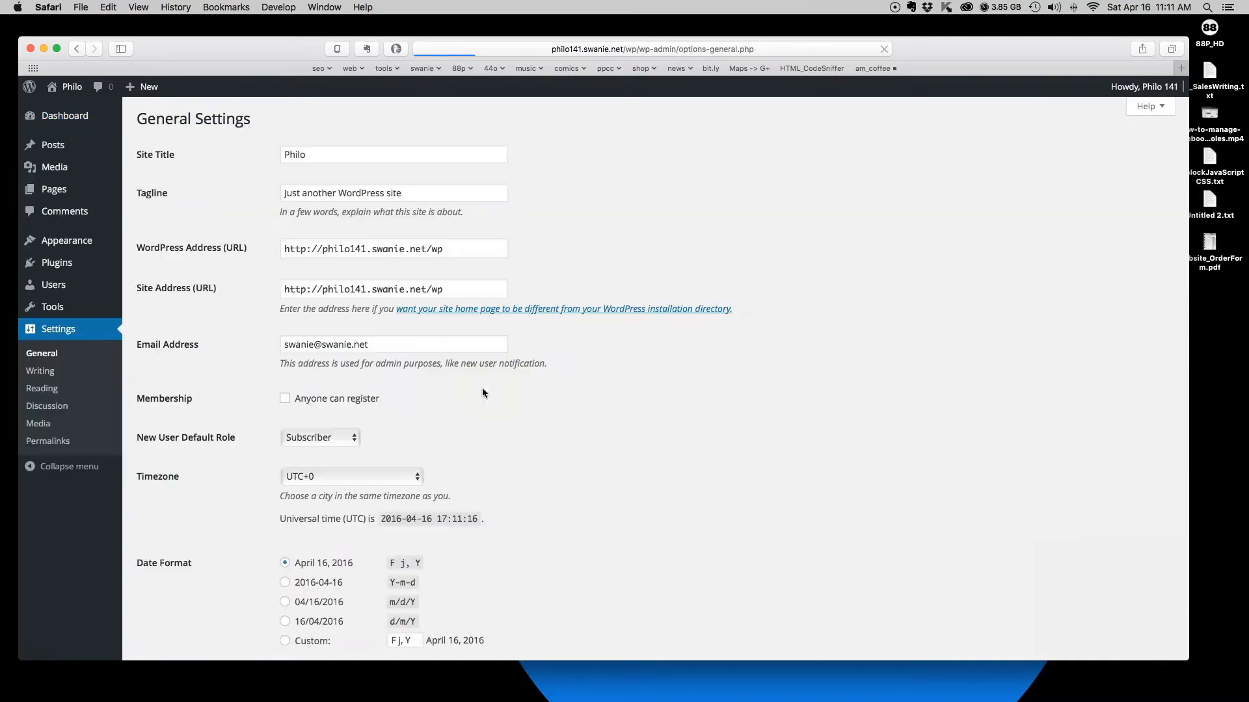
left_click_drag(357, 154, 272, 150)
left_click(376, 156)
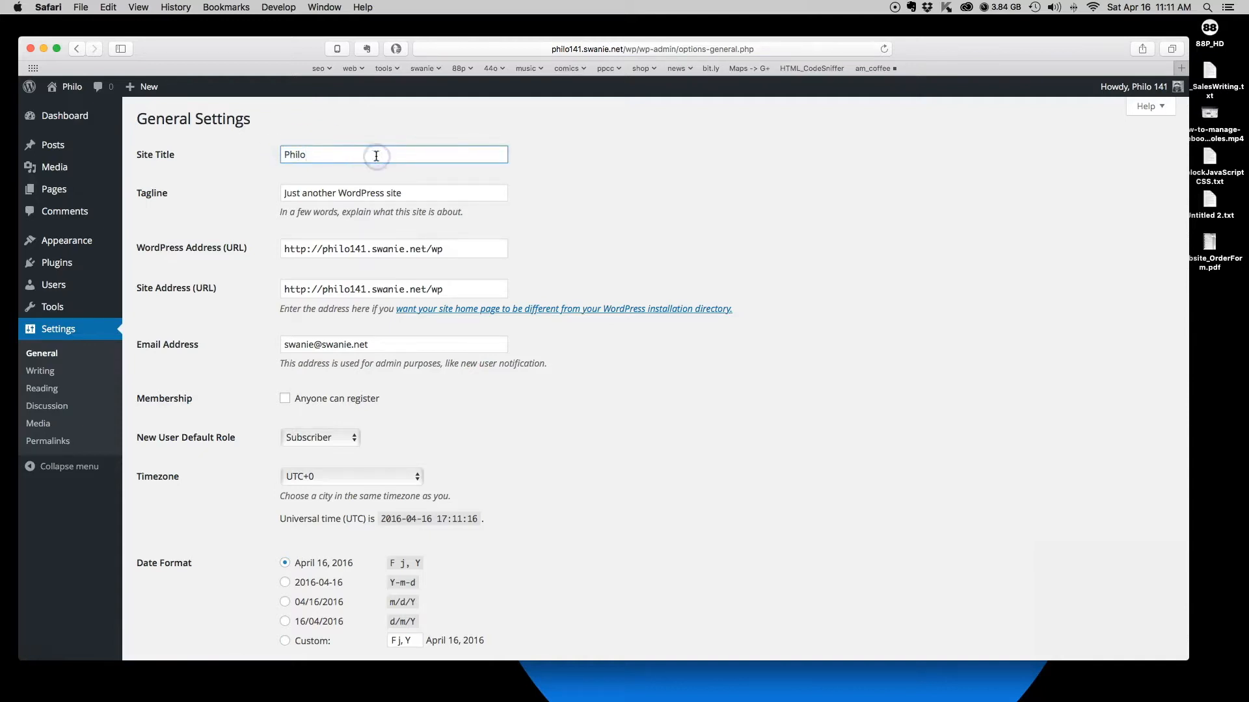
type("141")
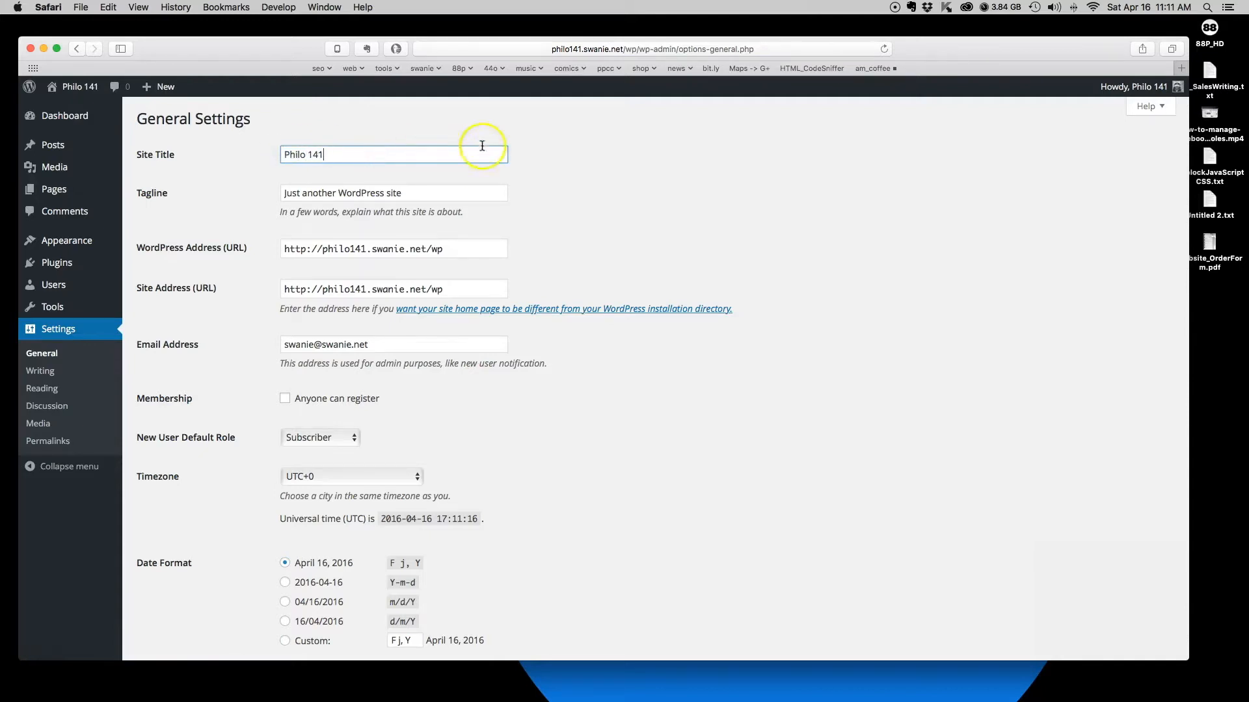
Replace the site's tagline with "A fun class exercise website".
key("Tab")
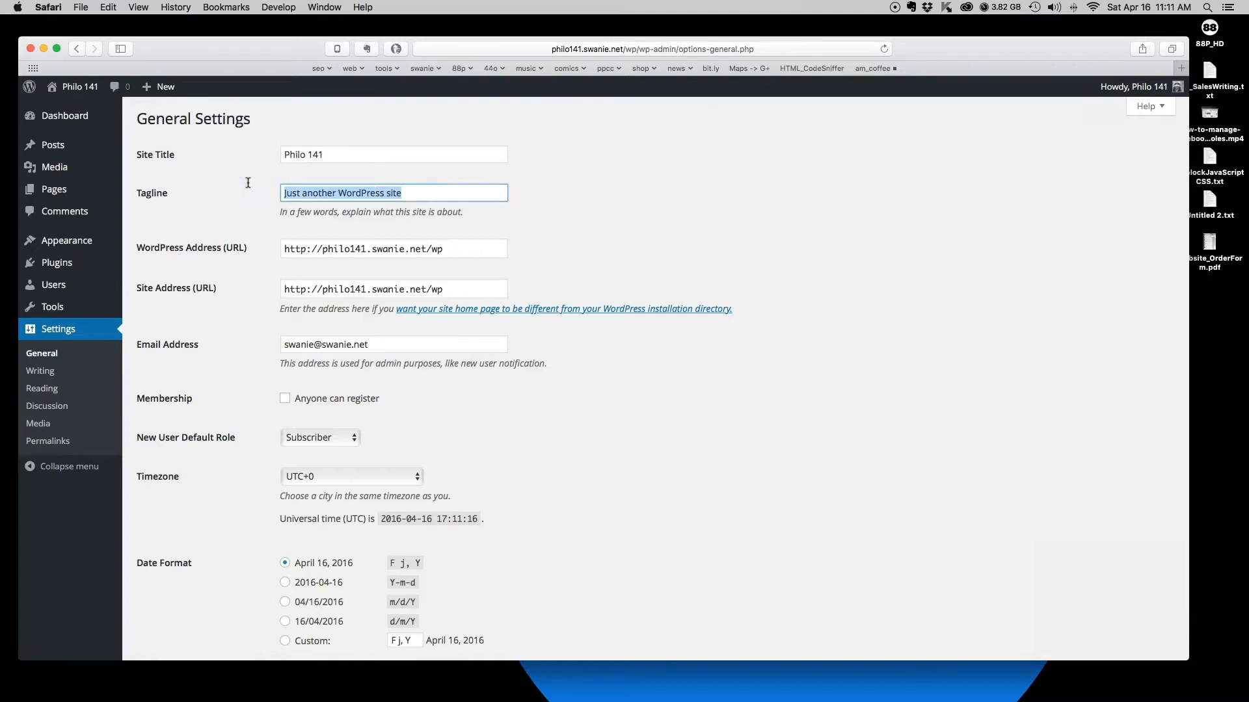
type("A fun ")
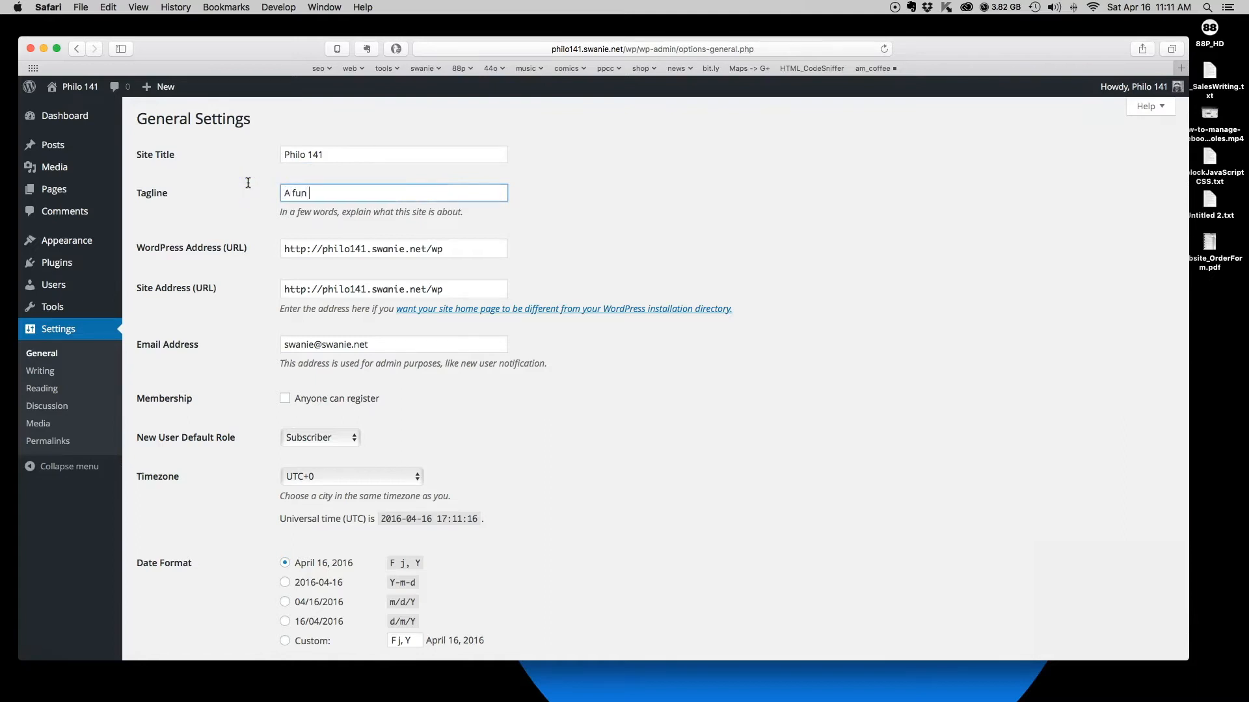
type("class exercise")
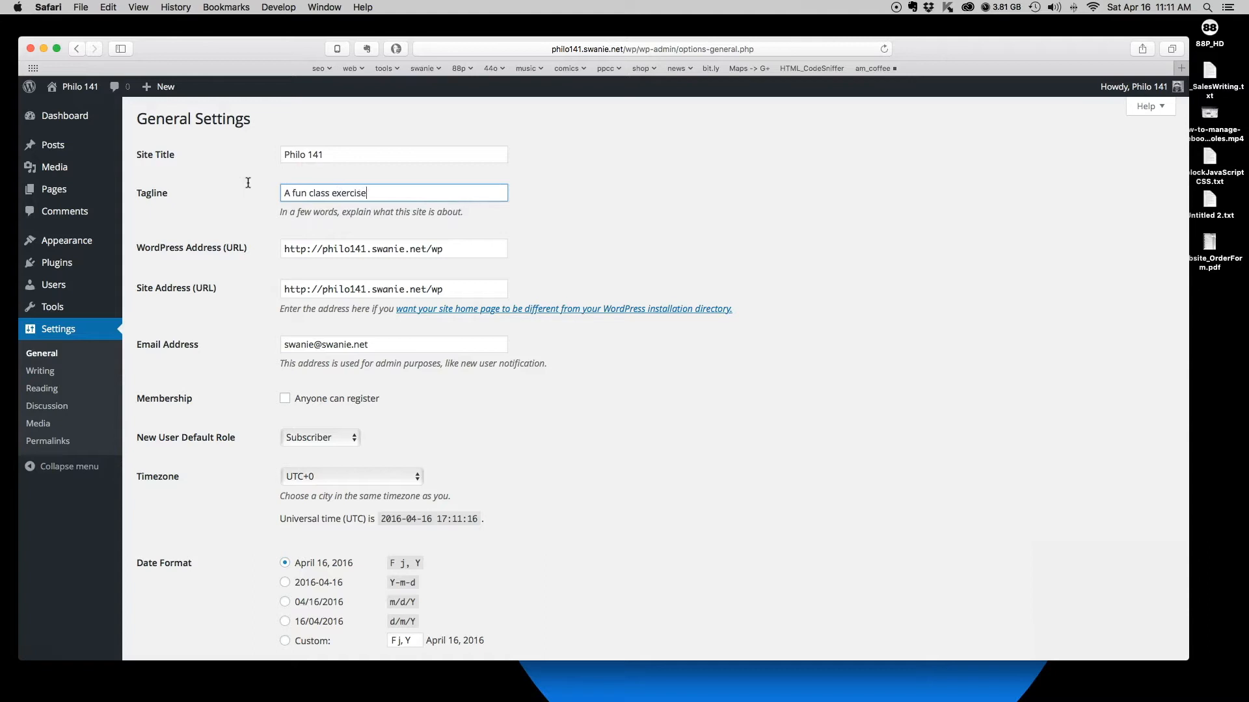
type(" website")
left_click(583, 203)
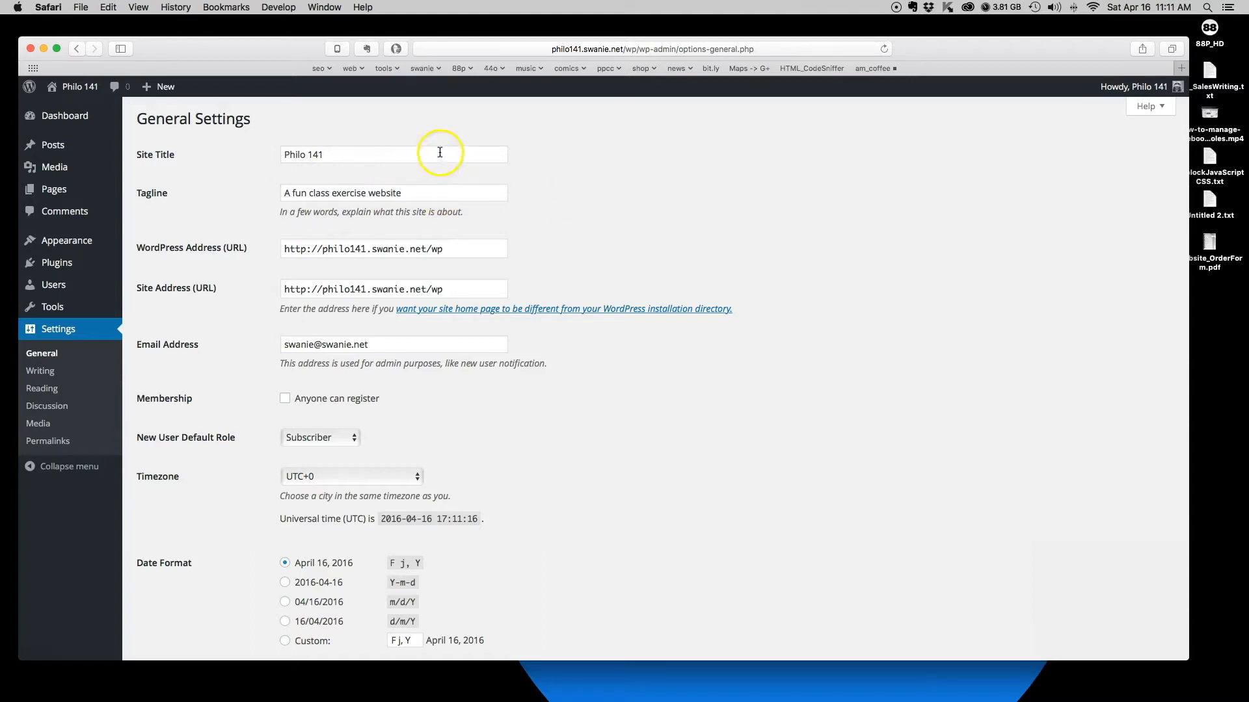
left_click_drag(440, 152, 260, 156)
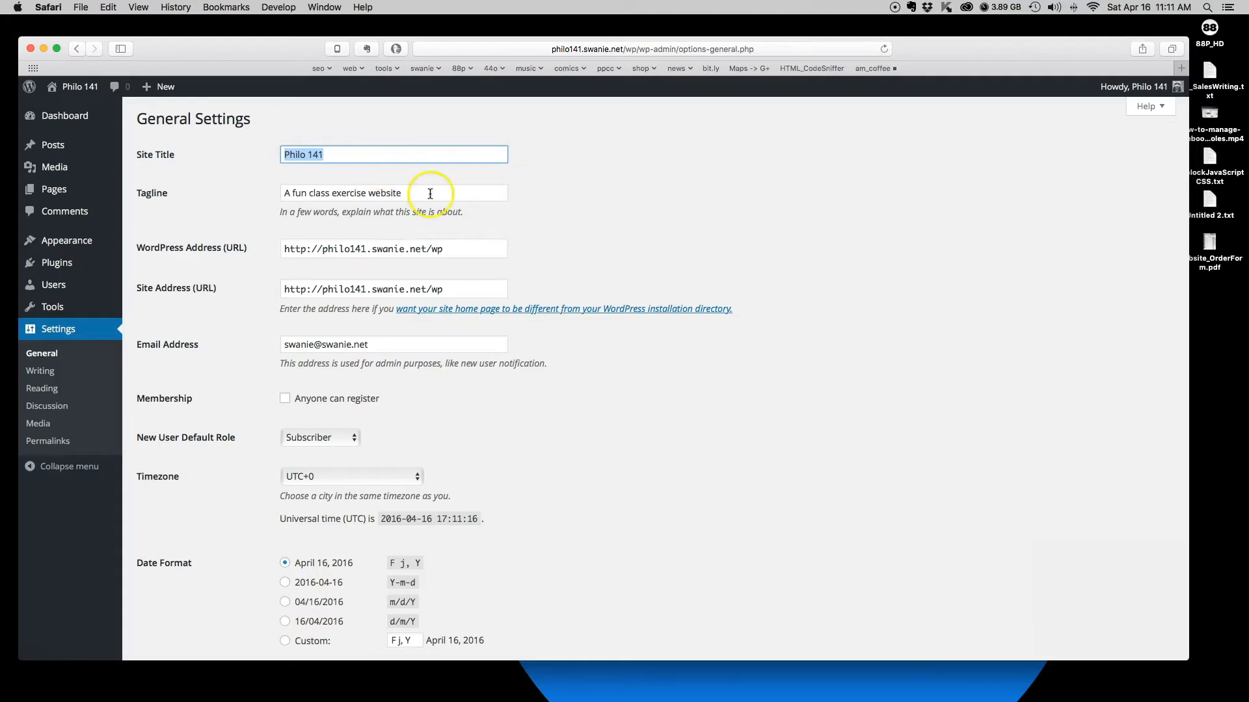
left_click_drag(507, 193, 225, 179)
left_click_drag(360, 154, 240, 167)
left_click(570, 219)
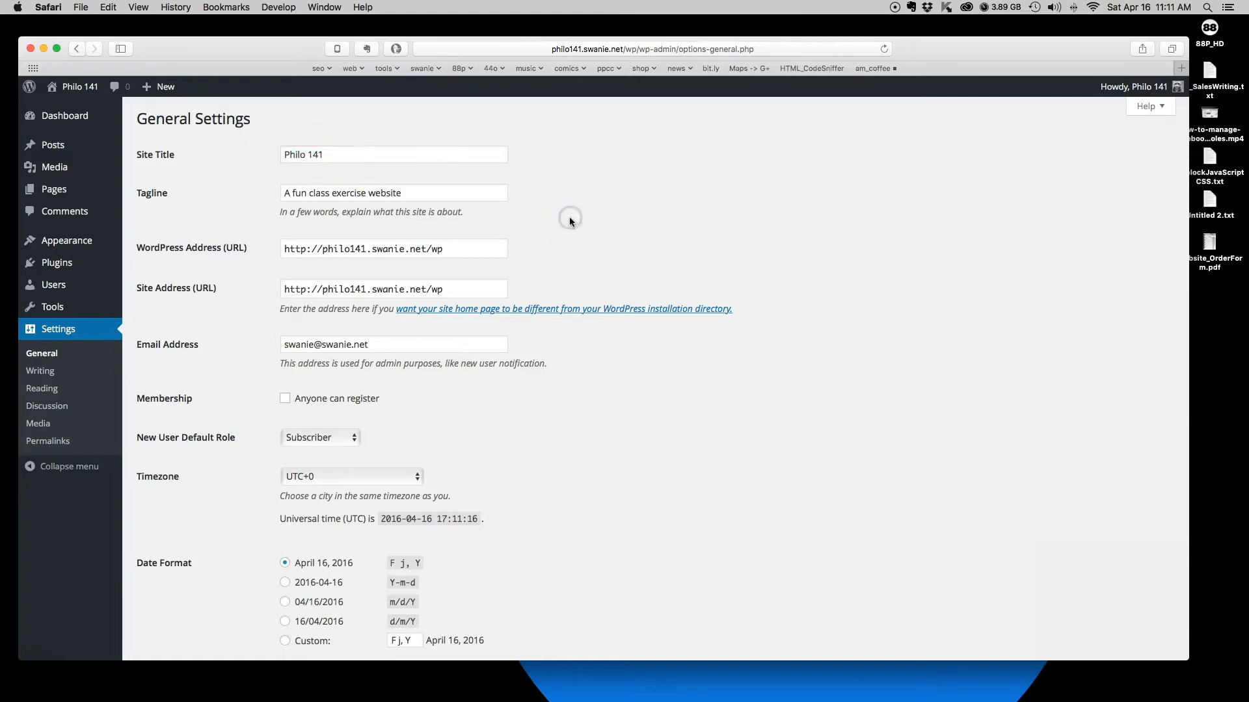
scroll(569, 217, "down", 1)
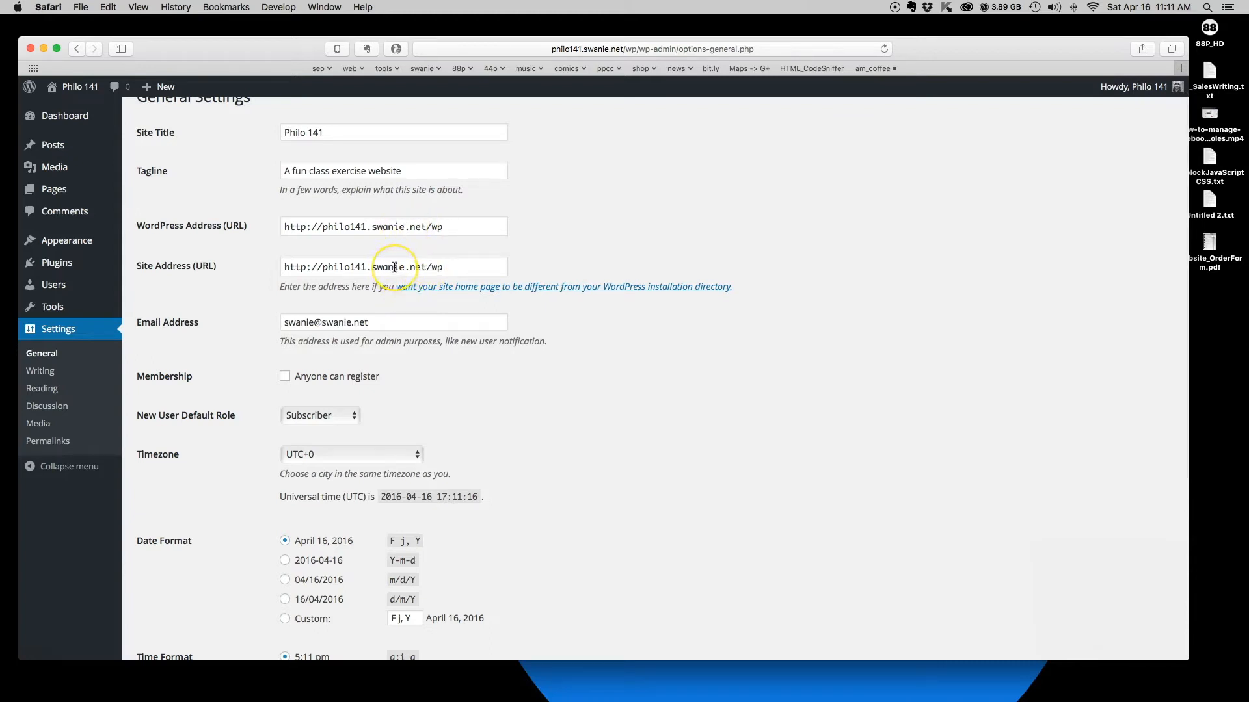
left_click(661, 230)
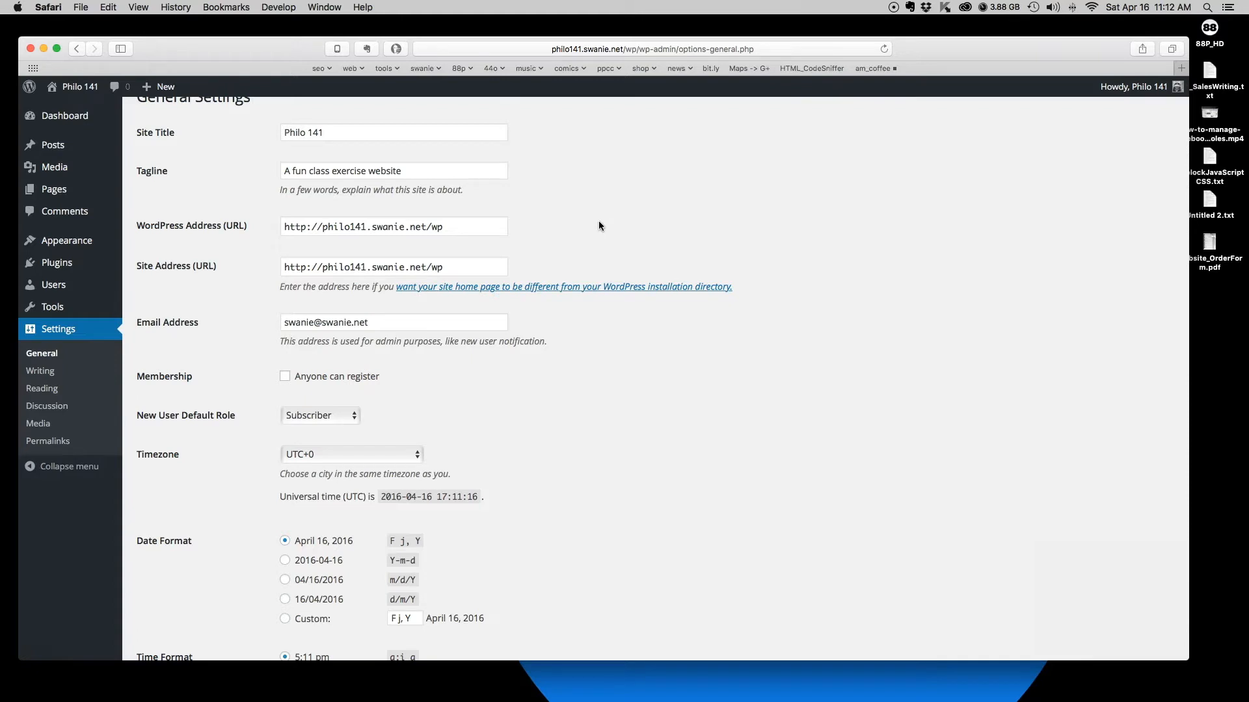
left_click_drag(322, 227, 505, 236)
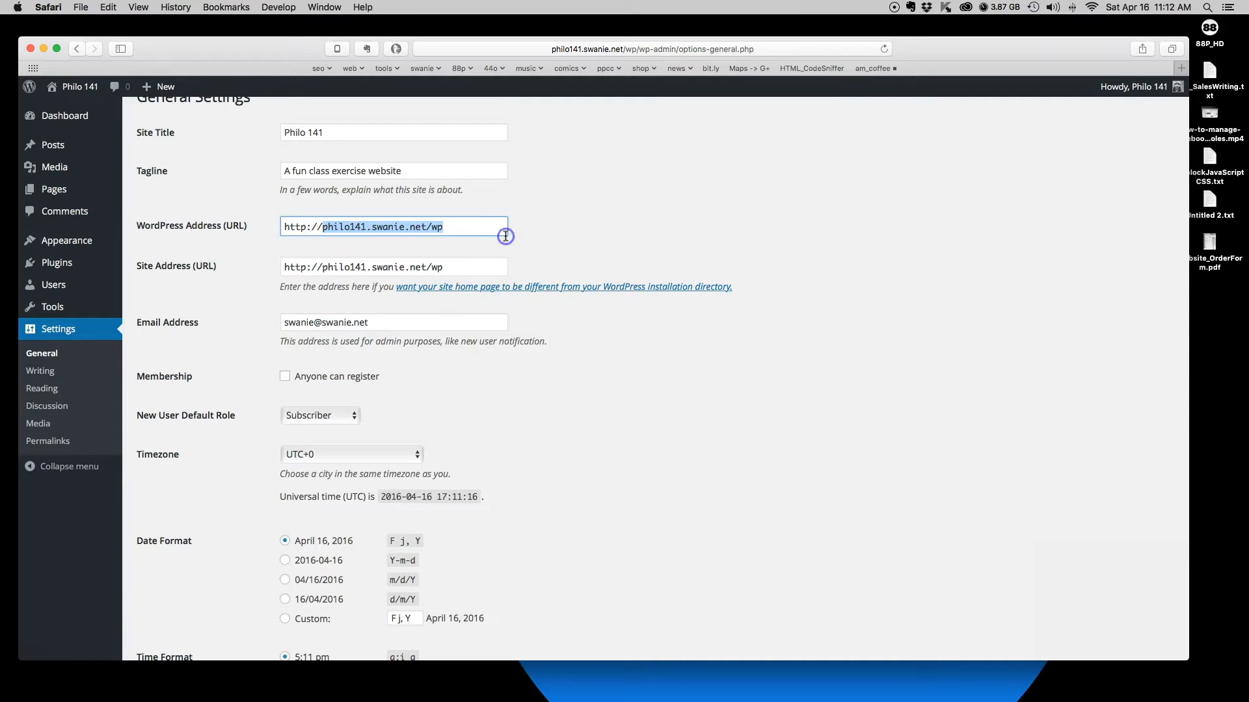
key("BackSpace")
type("jimmybarbershop")
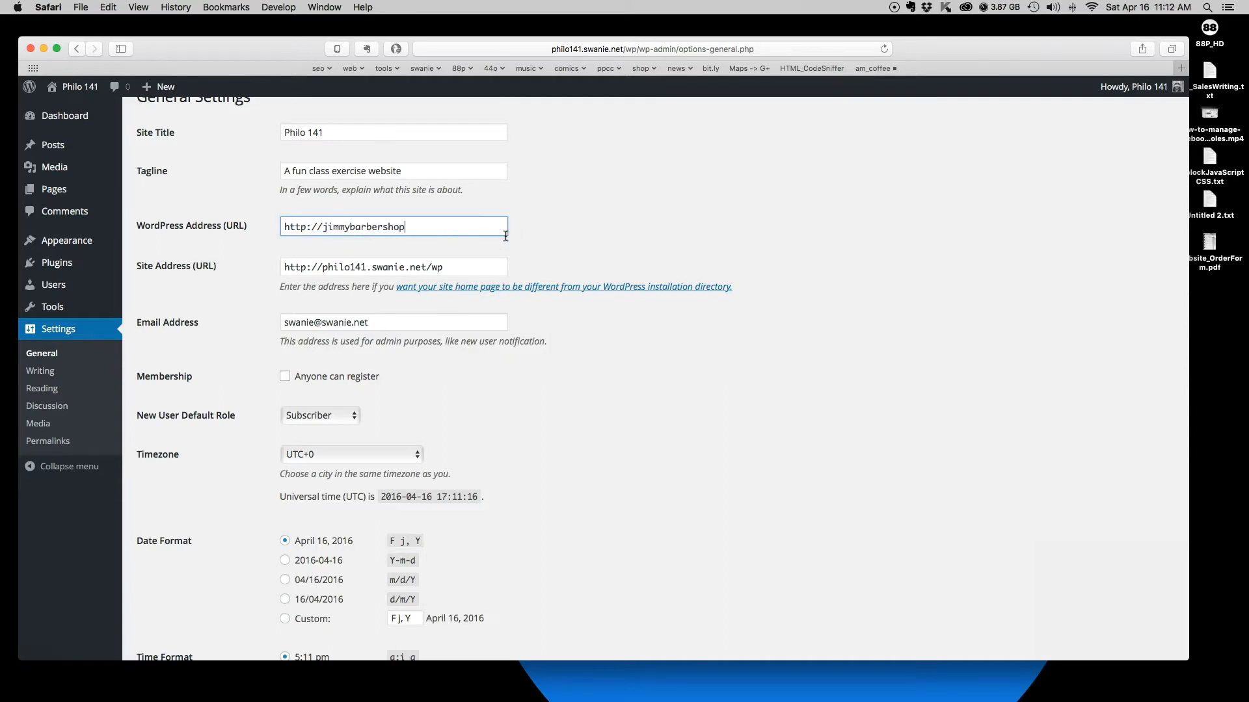
type(".com")
left_click_drag(324, 226, 487, 236)
key("super+c")
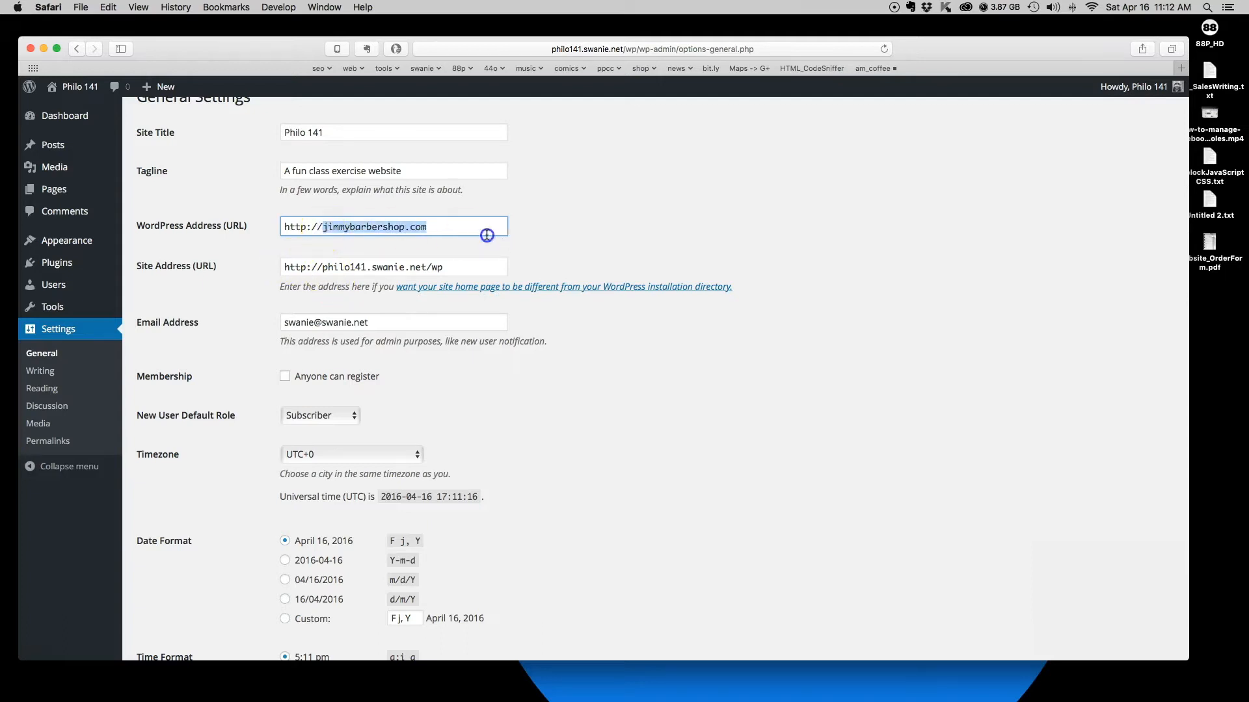
left_click(323, 268)
left_click_drag(323, 268, 552, 269)
key("super+v")
left_click(568, 235)
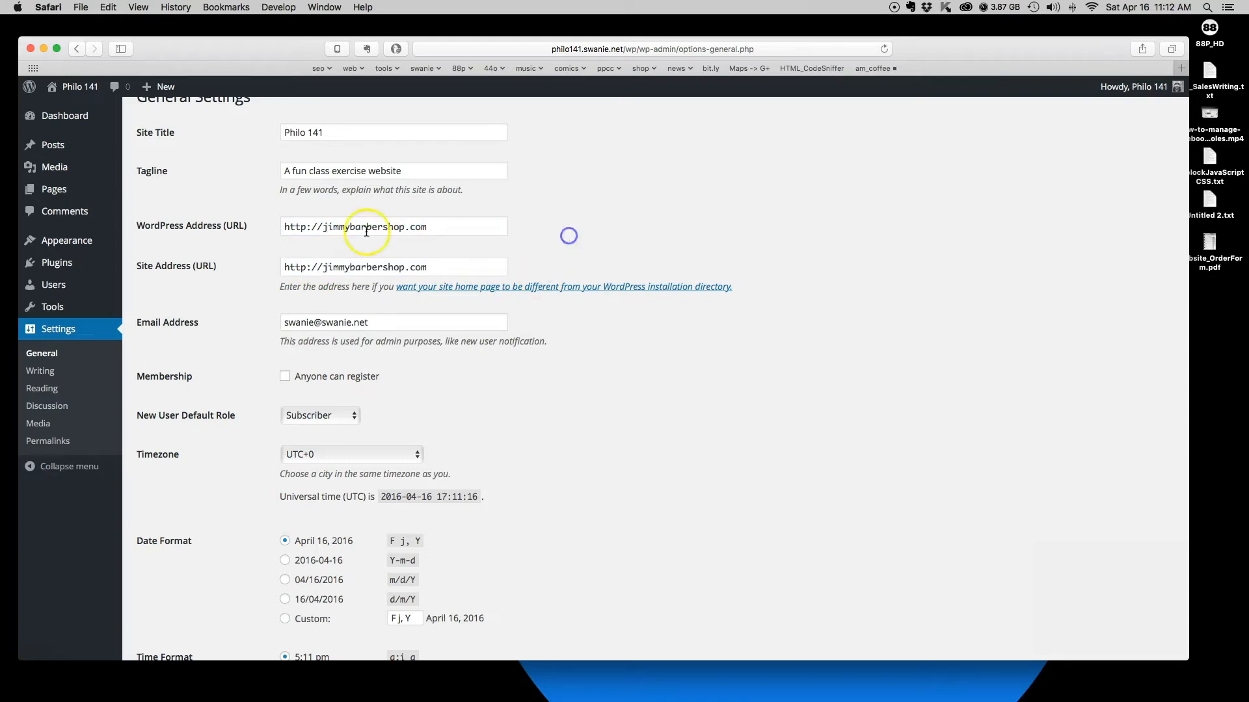
left_click(321, 228)
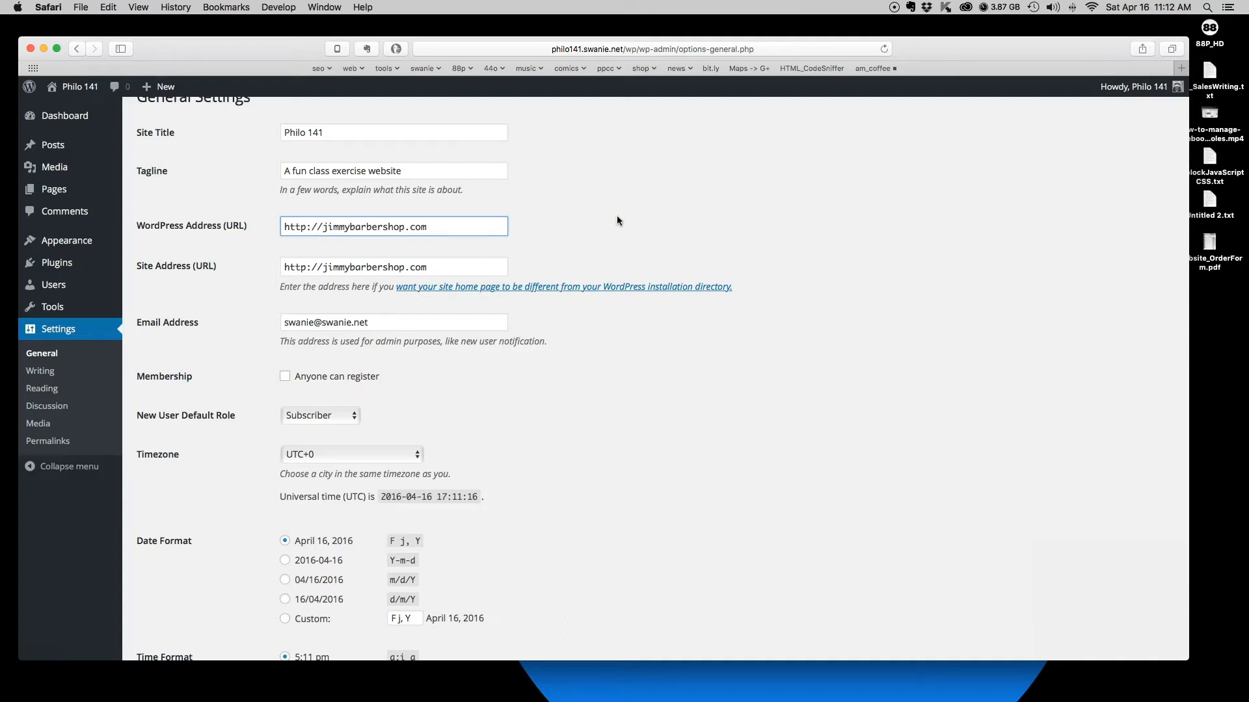
type("www.")
left_click(338, 287)
left_click(323, 267)
type("www.")
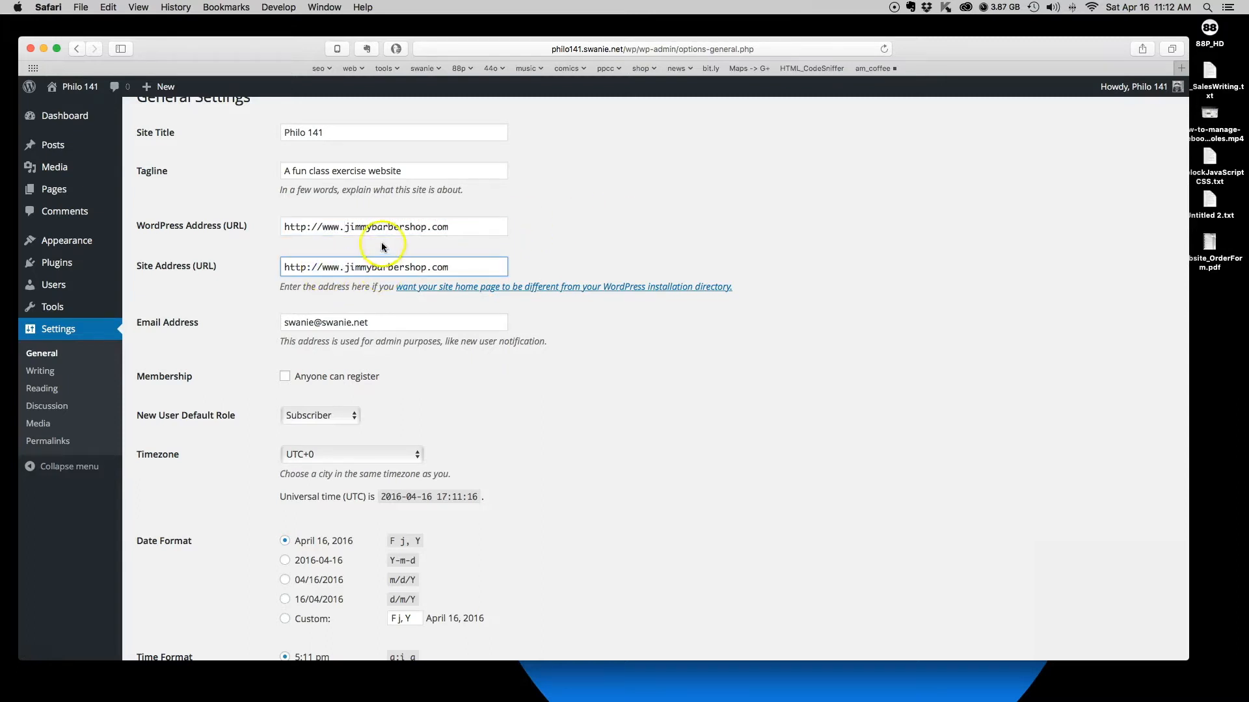
left_click_drag(345, 227, 323, 227)
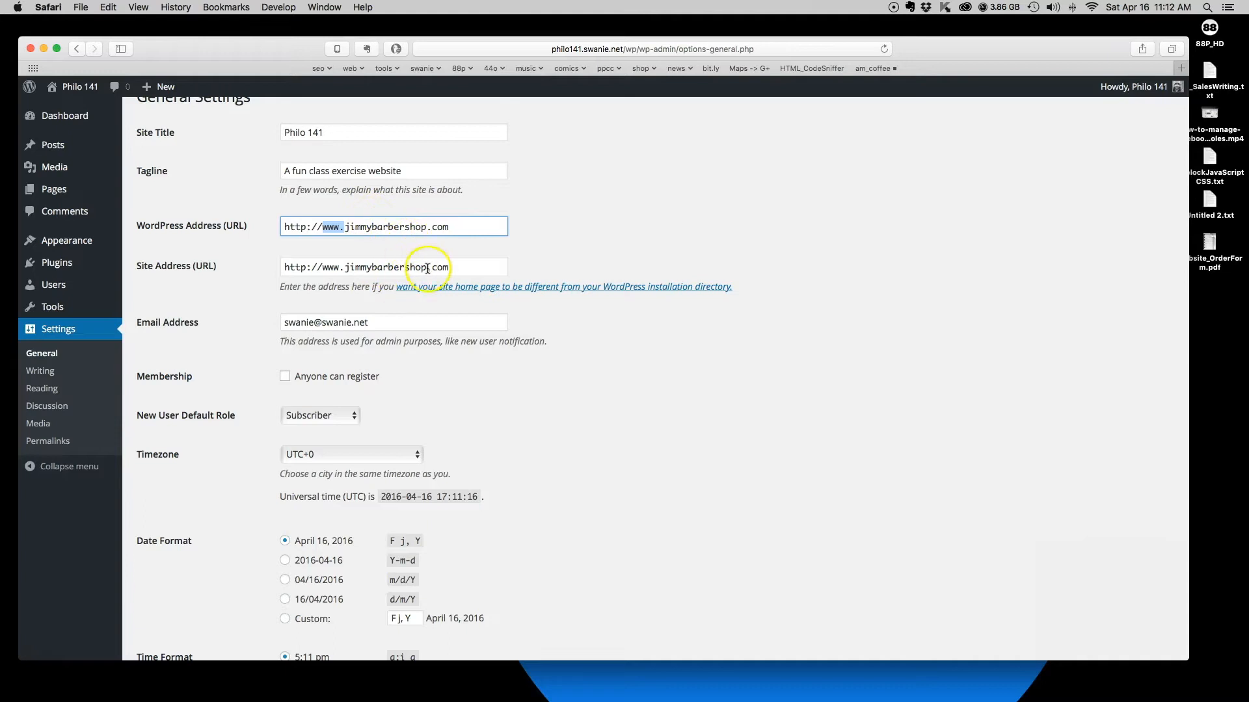
Undo all edits made to the WordPress Address and the Site Address.
scroll(364, 247, "down", 5)
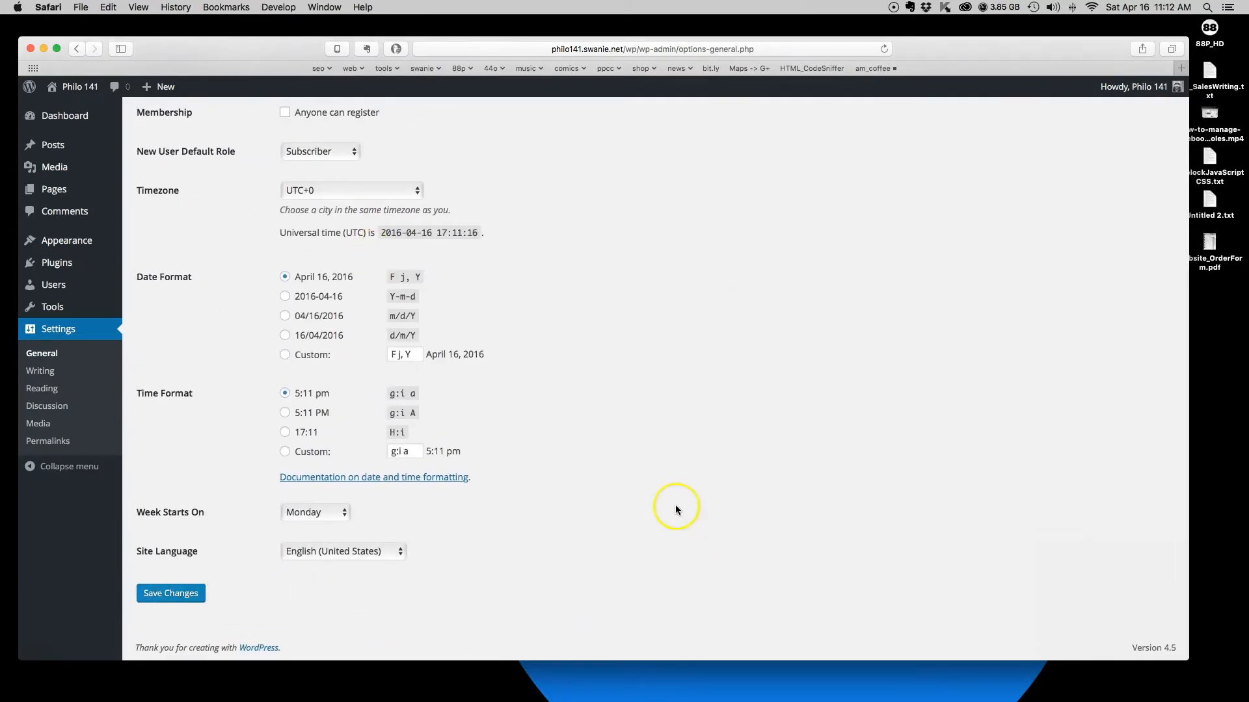
scroll(675, 506, "up", 5)
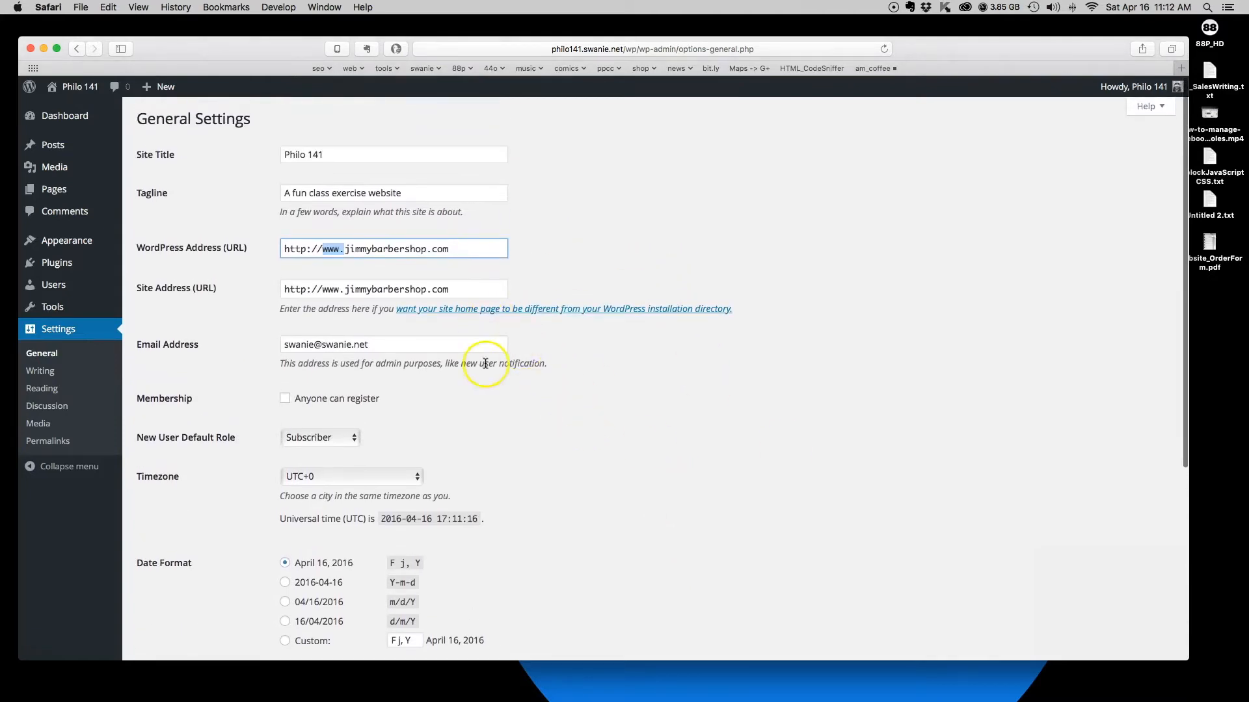
key("super+z")
key("super+z")
key("super+z")
key("super+z")
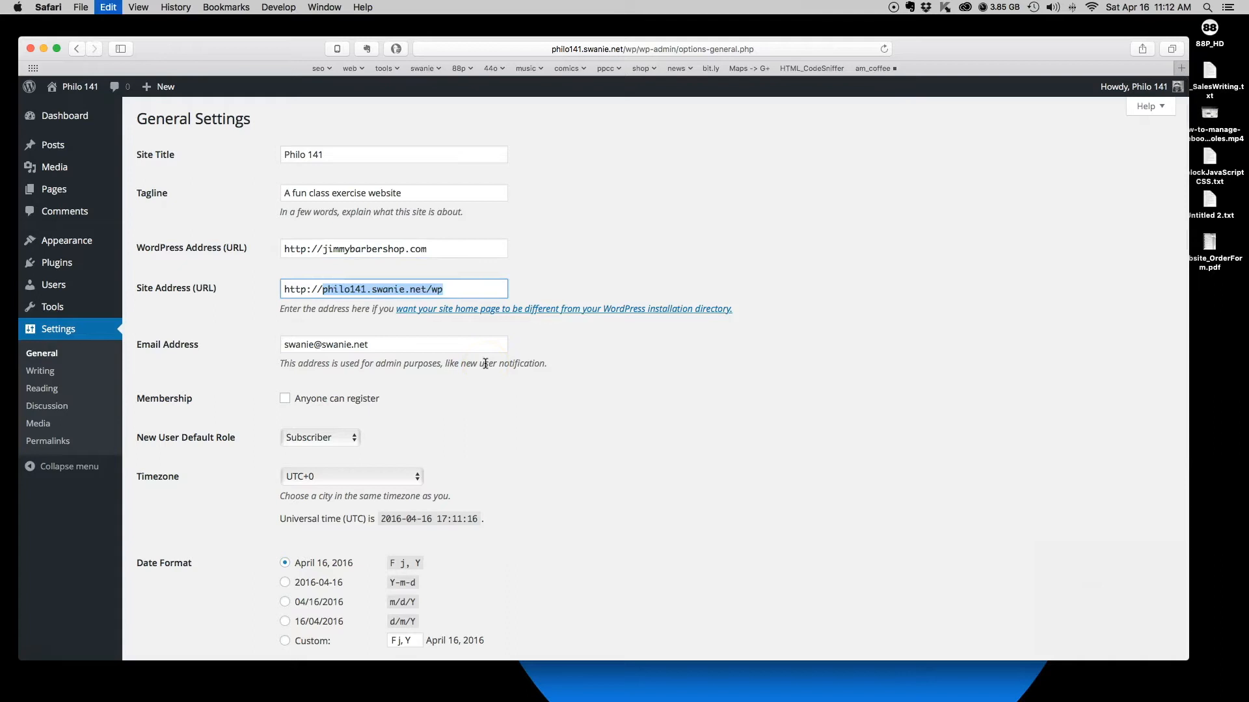
left_click(603, 392)
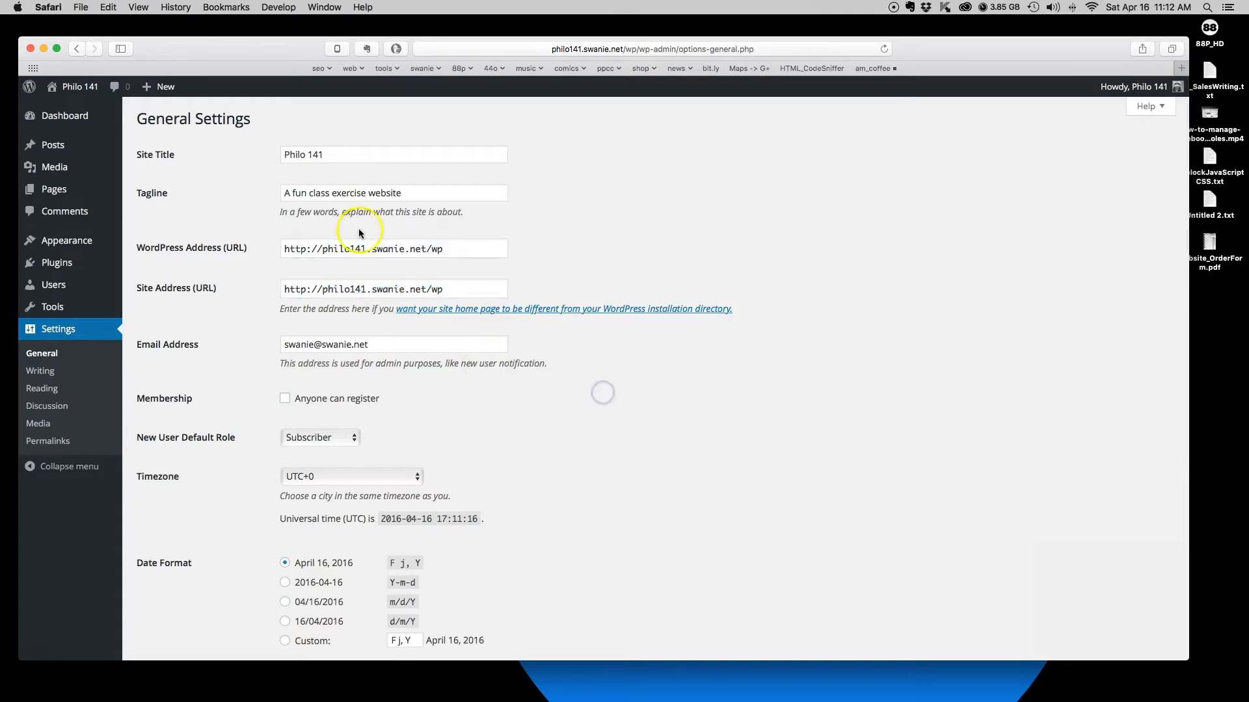
double_click(365, 249)
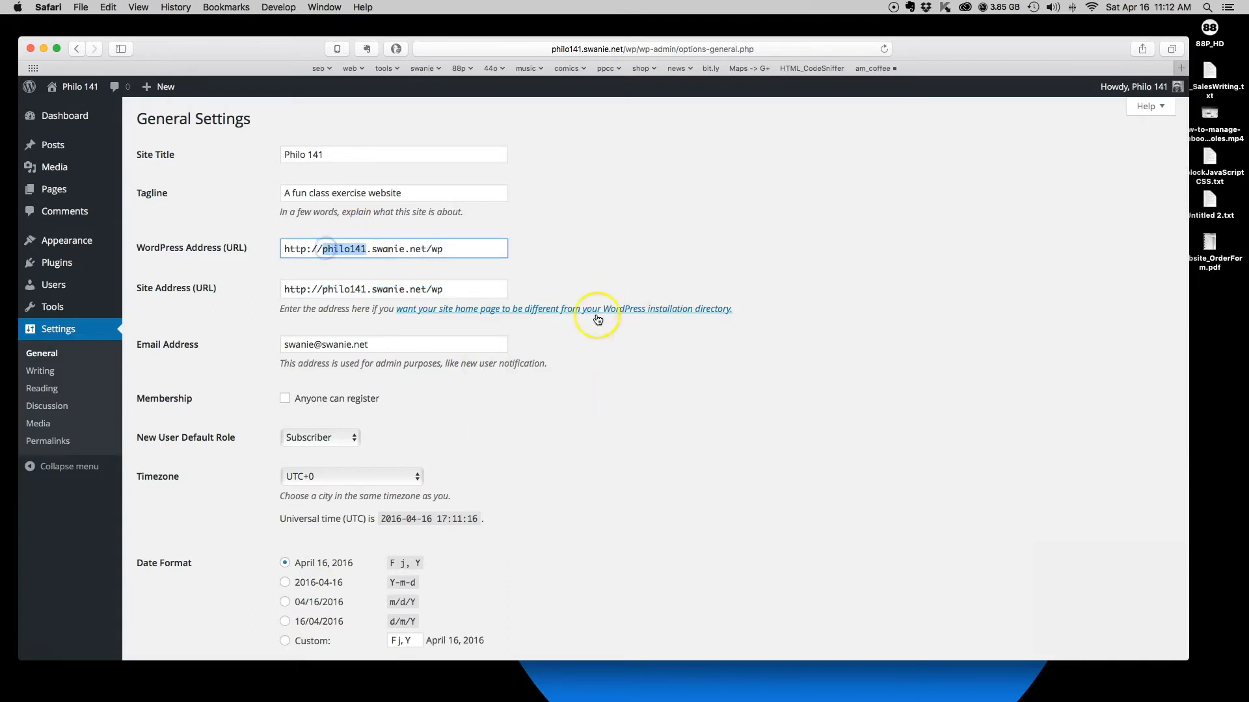
scroll(578, 269, "down", 1)
scroll(573, 312, "down", 3)
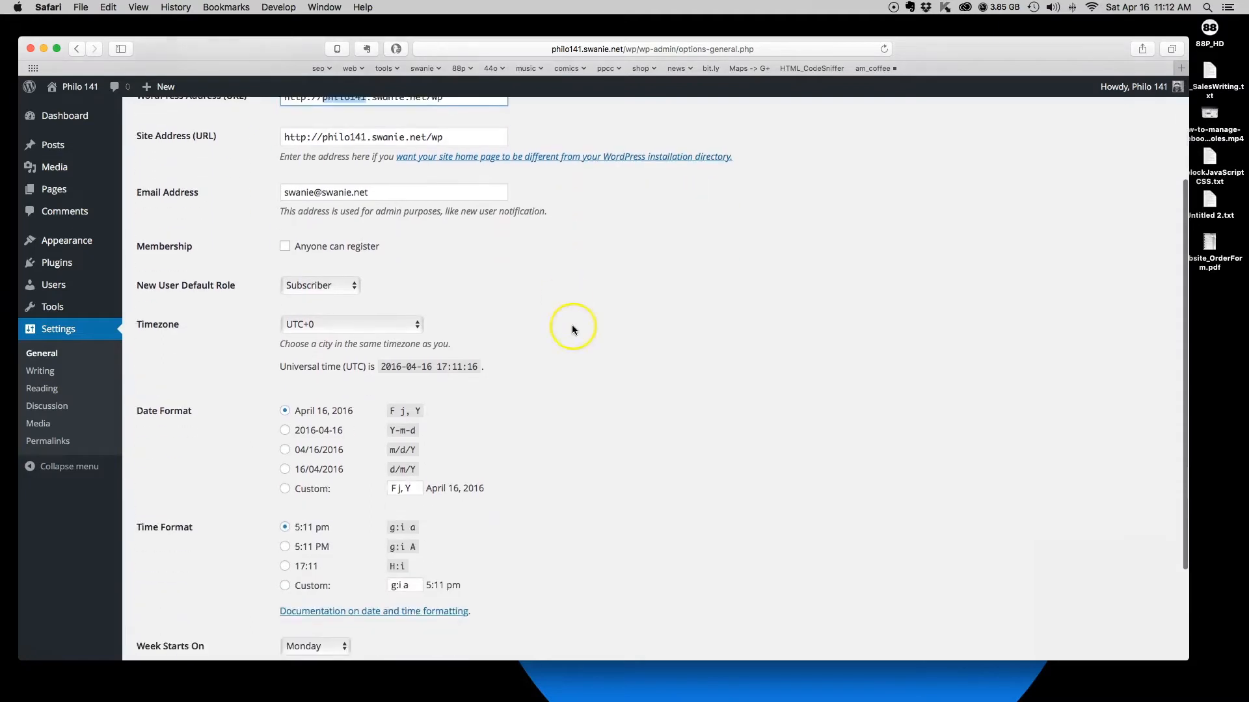
scroll(575, 333, "up", 5)
scroll(575, 338, "down", 1)
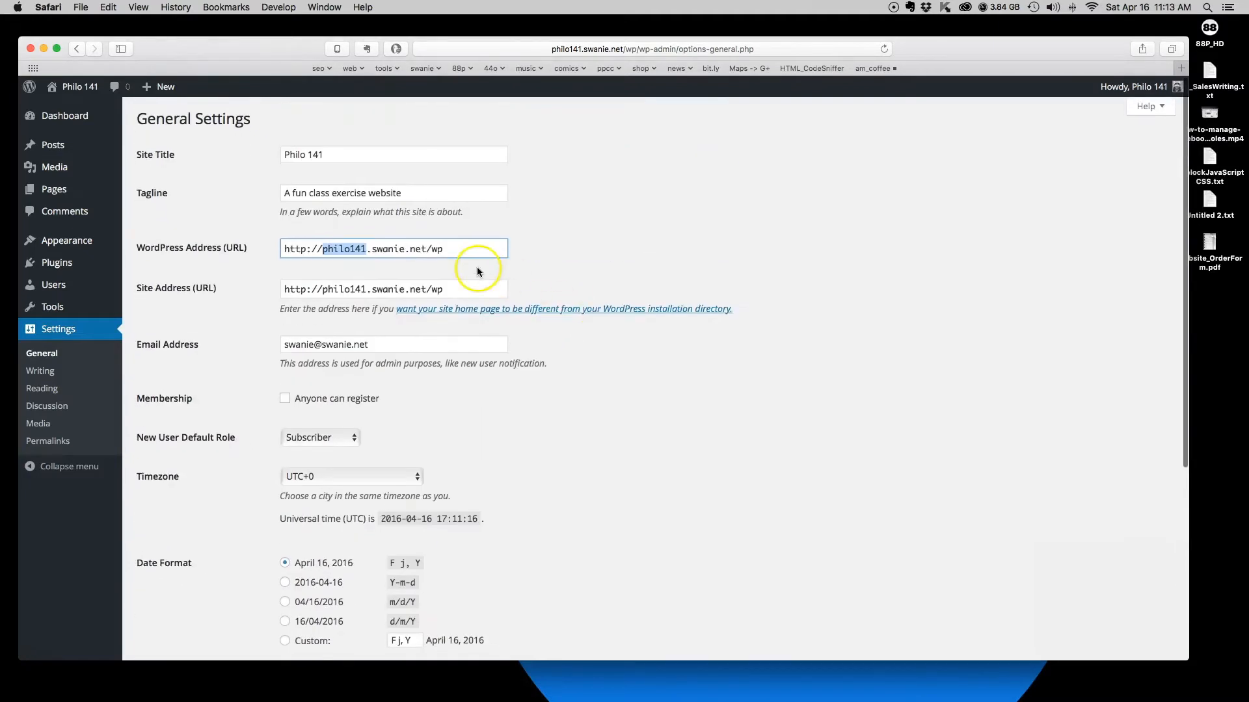
double_click(436, 249)
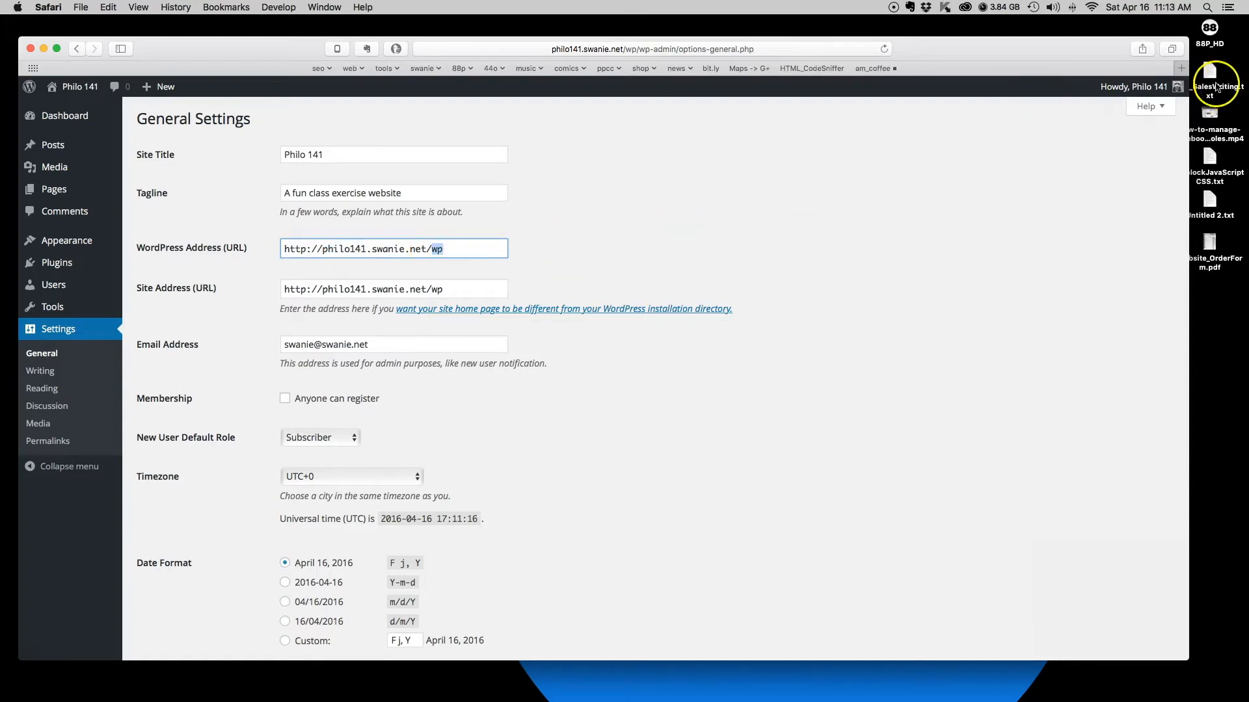
Open the root site philo141.swanie.net in a new browser tab.
left_click(1181, 67)
type("philo")
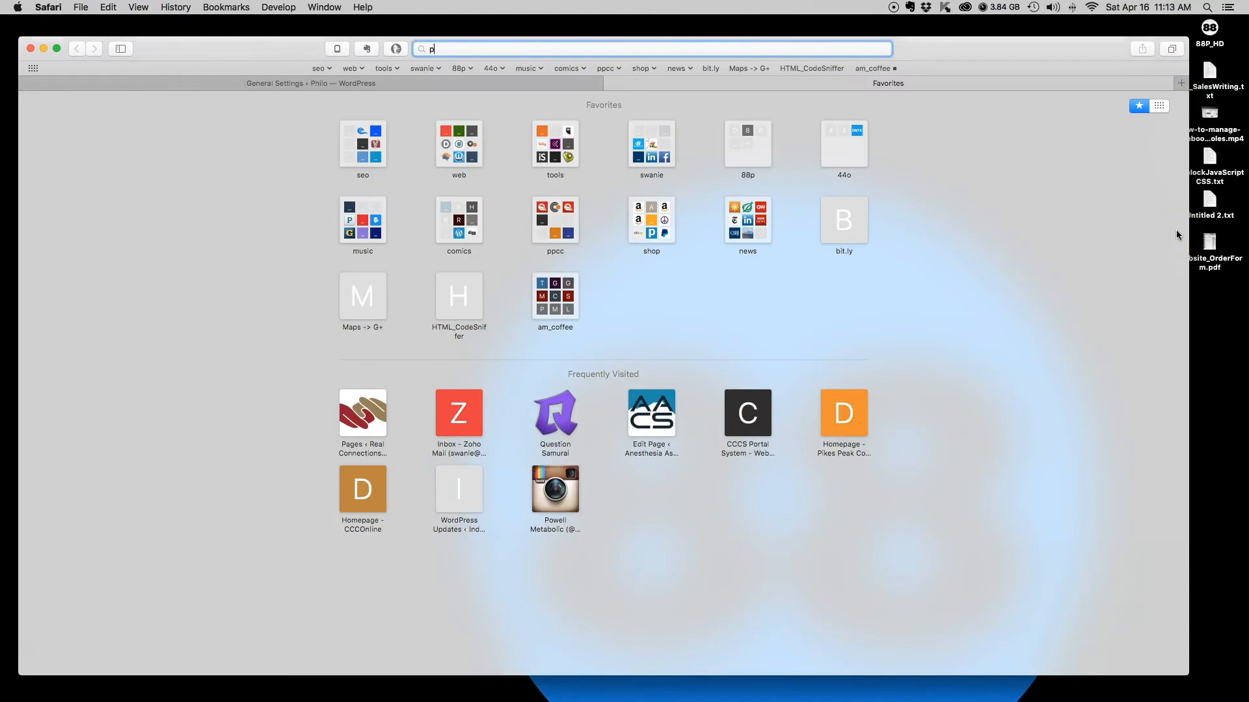
key("Return")
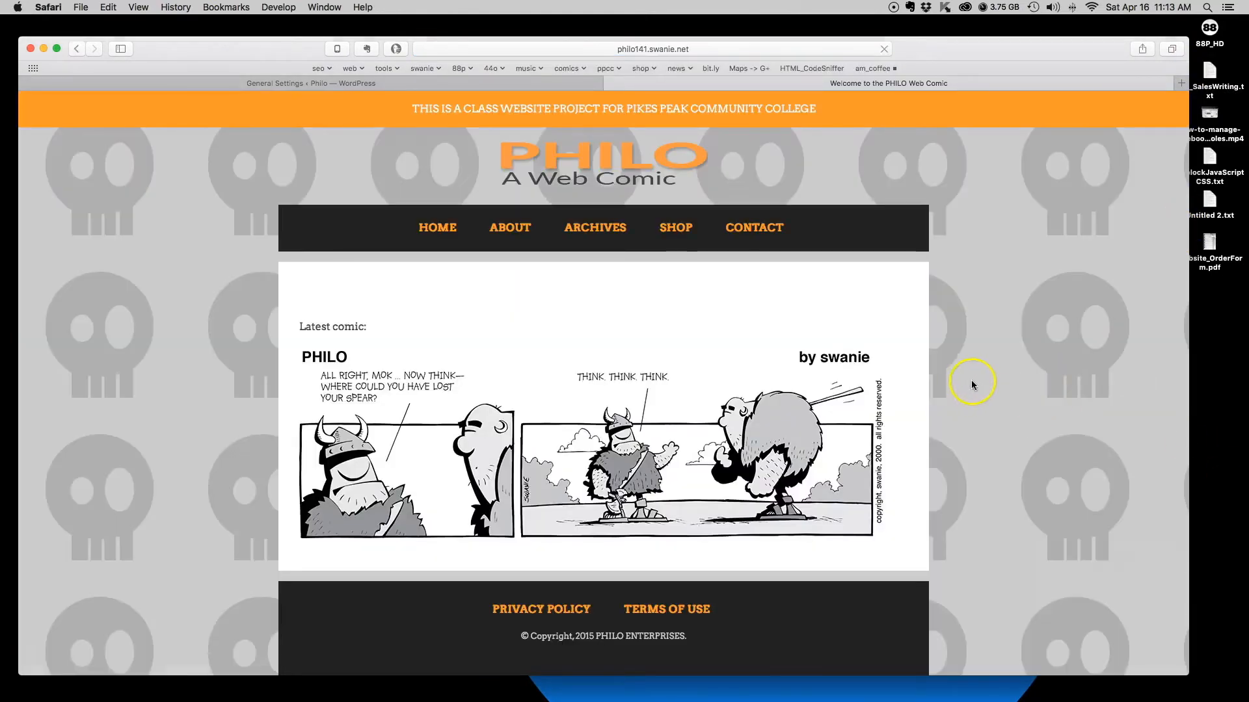
Load the WordPress front page at philo141.swanie.net/wp/ in the second browser tab.
left_click(707, 51)
left_click(694, 50)
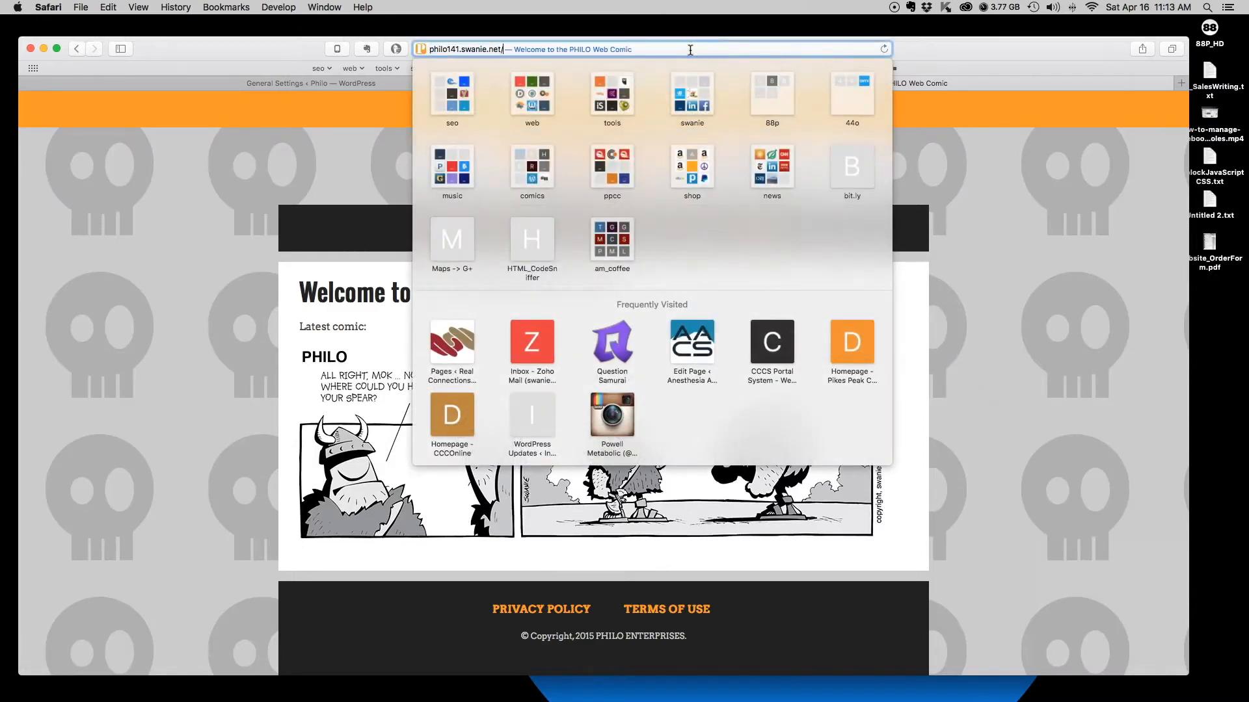
type("w")
key("Return")
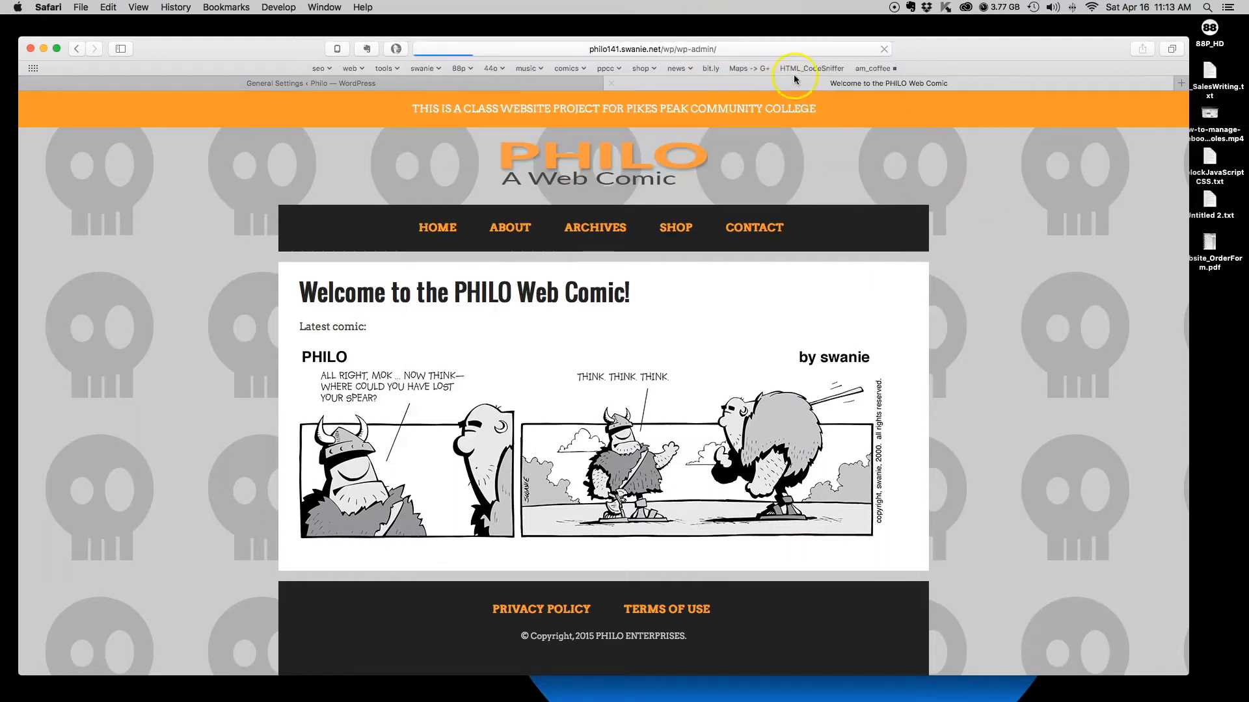
left_click(691, 51)
left_click(517, 50)
left_click_drag(518, 51, 621, 52)
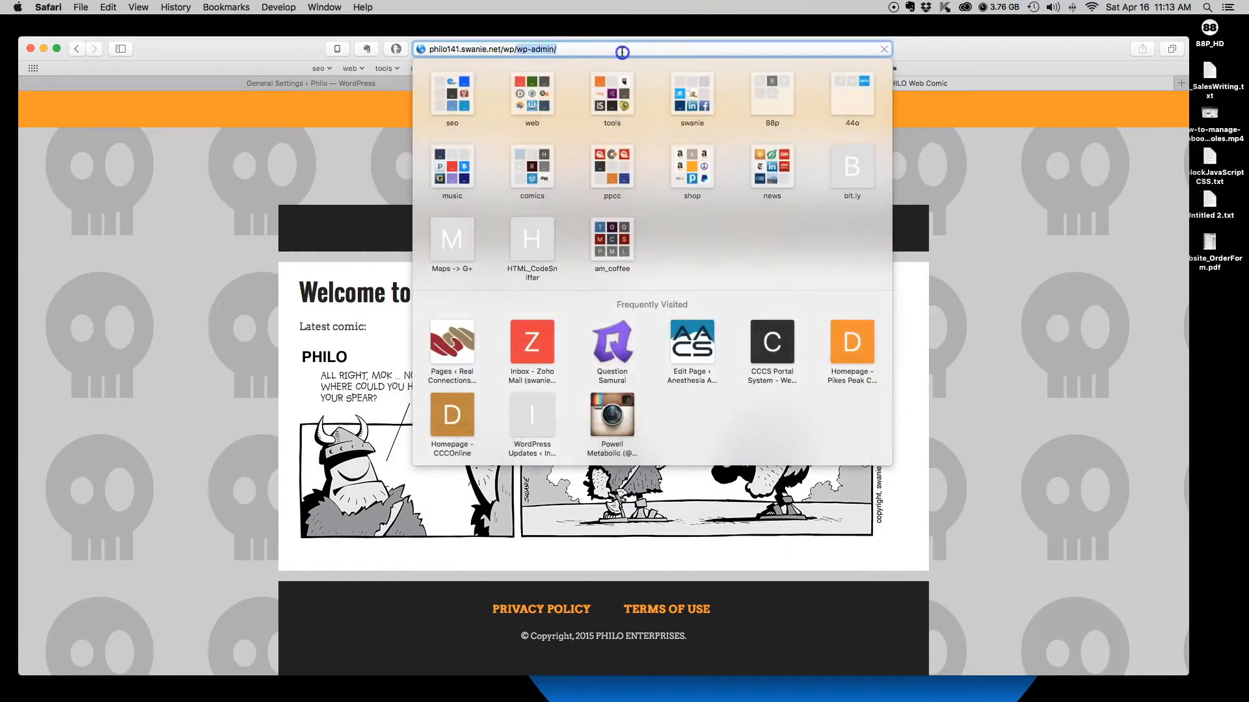
key("BackSpace")
key("Return")
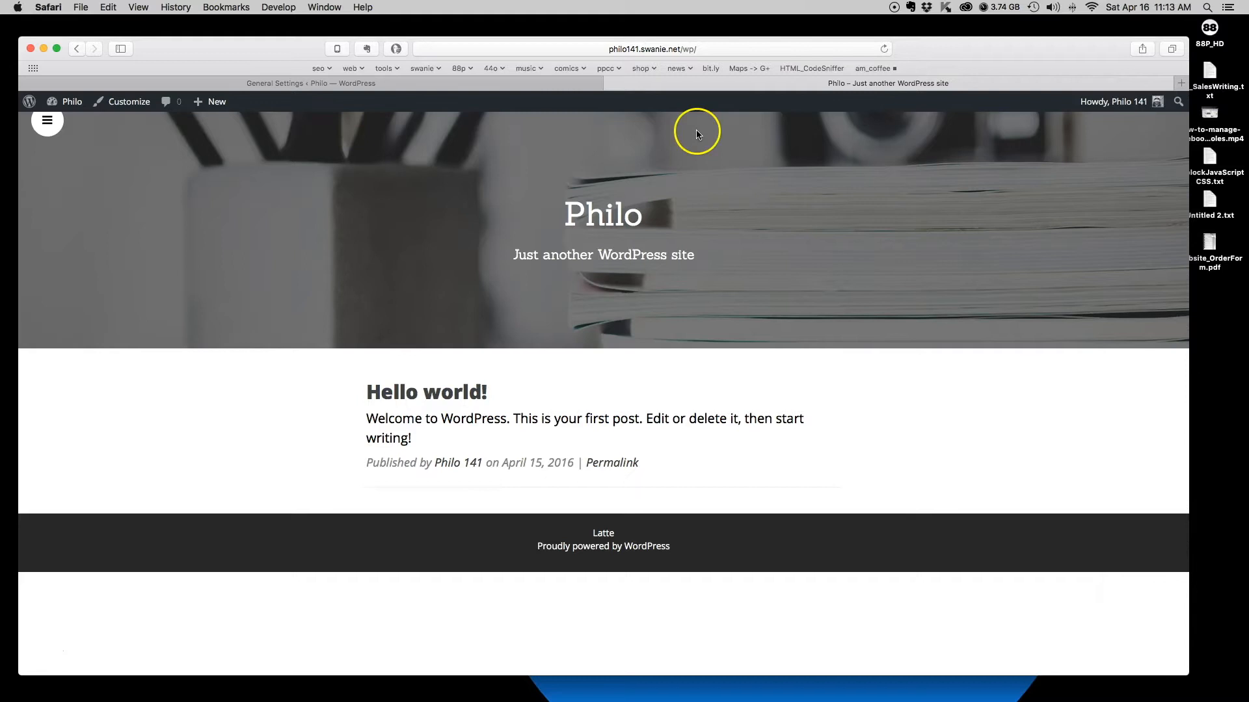
Examine the root domain and the wp subfolder in the loaded page's web address.
left_click(720, 50)
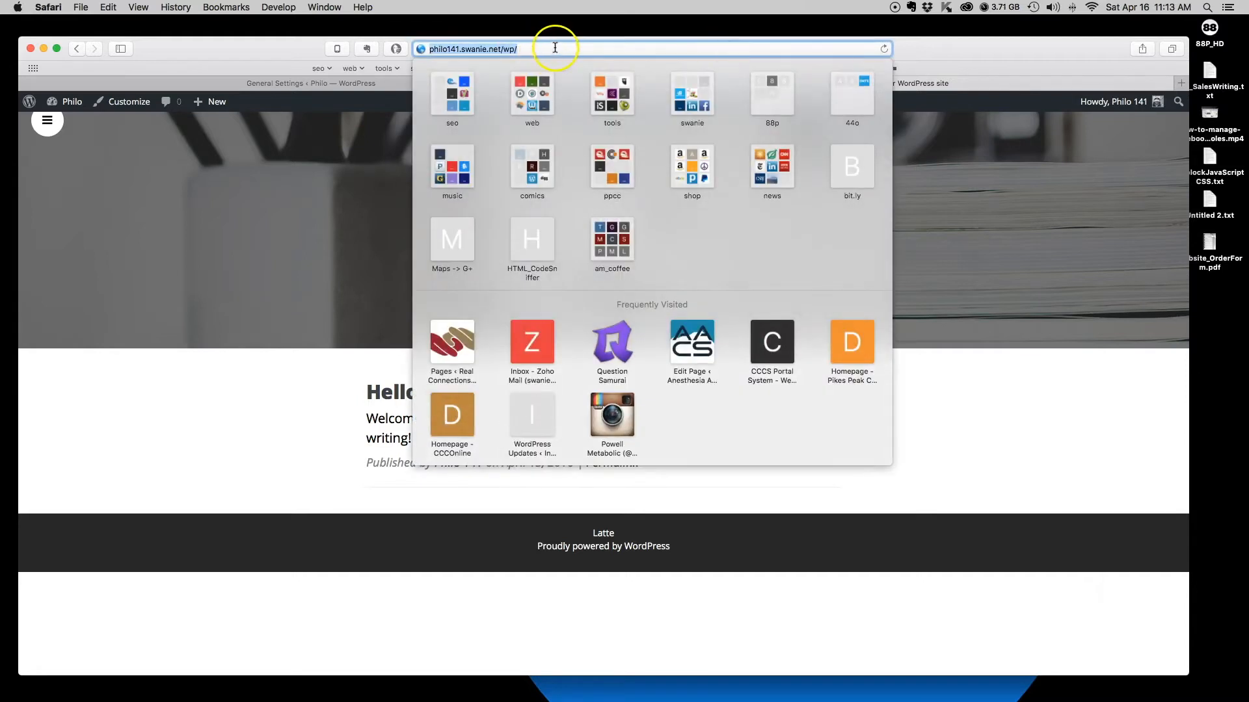
left_click_drag(474, 44, 430, 45)
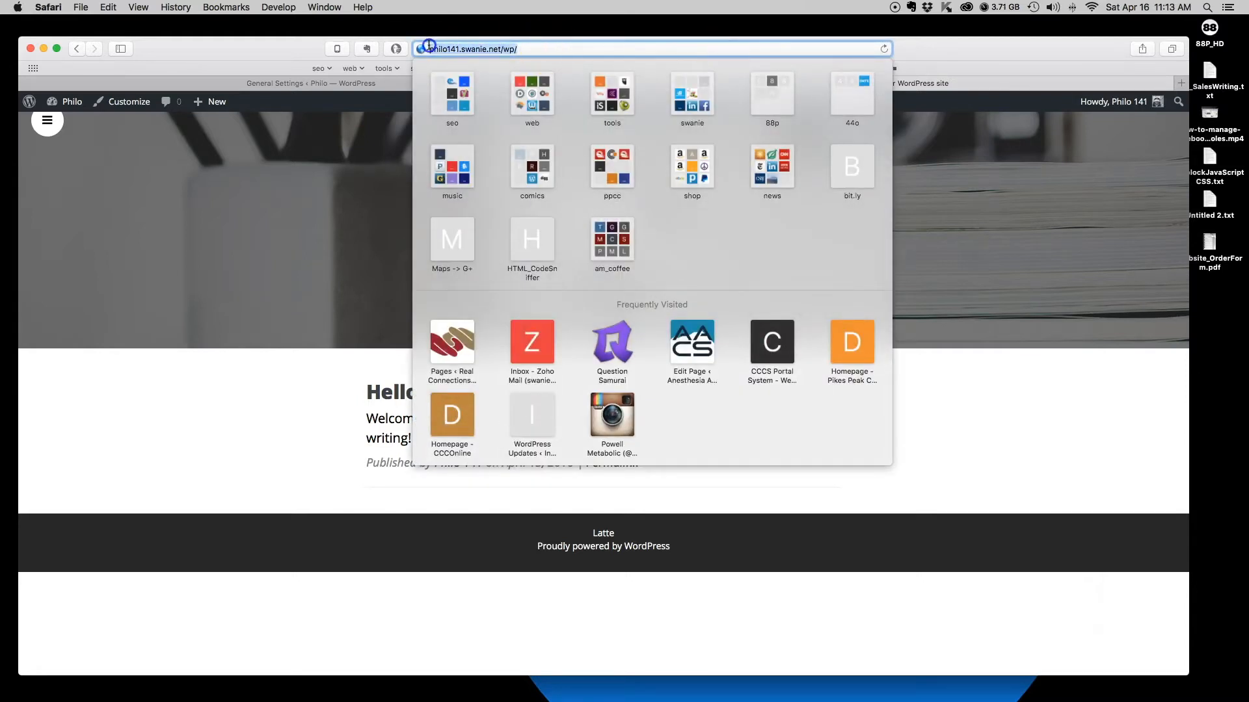
left_click(514, 51)
left_click_drag(505, 51, 534, 51)
left_click(531, 51)
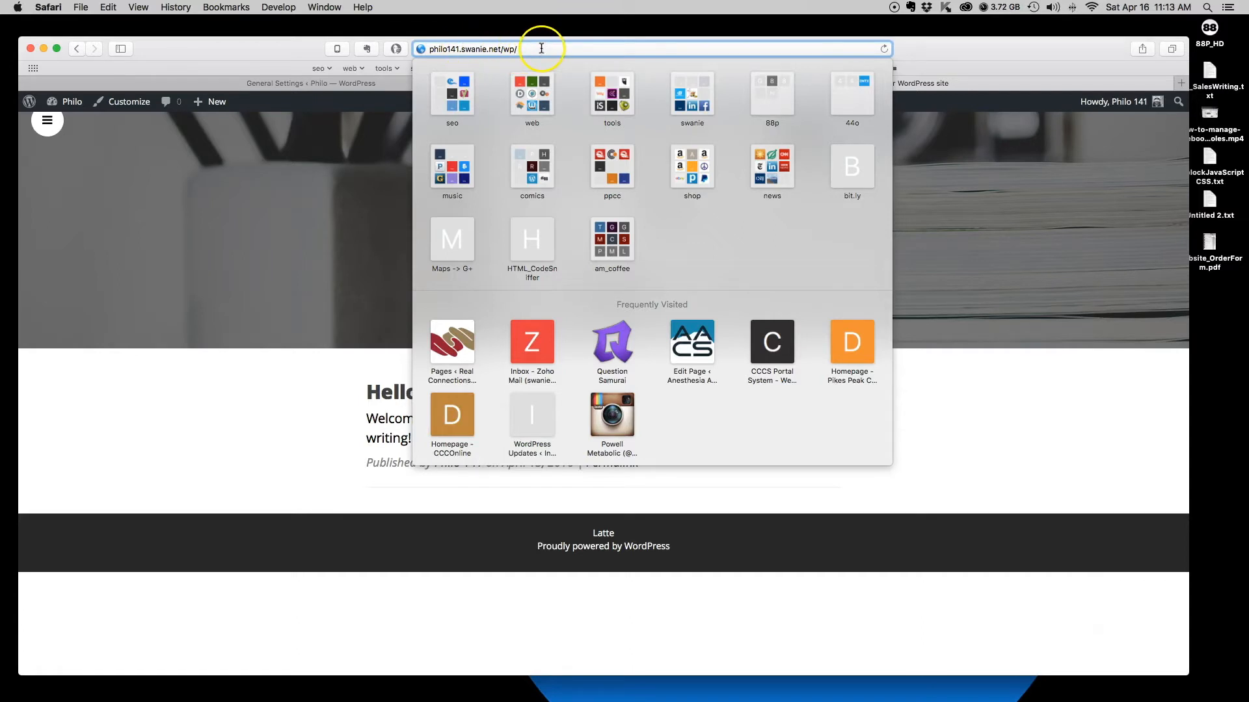
left_click(457, 51)
left_click(236, 49)
Return to the General Settings tab and review the wp folder in the WordPress Address and the admin Email Address.
left_click(308, 86)
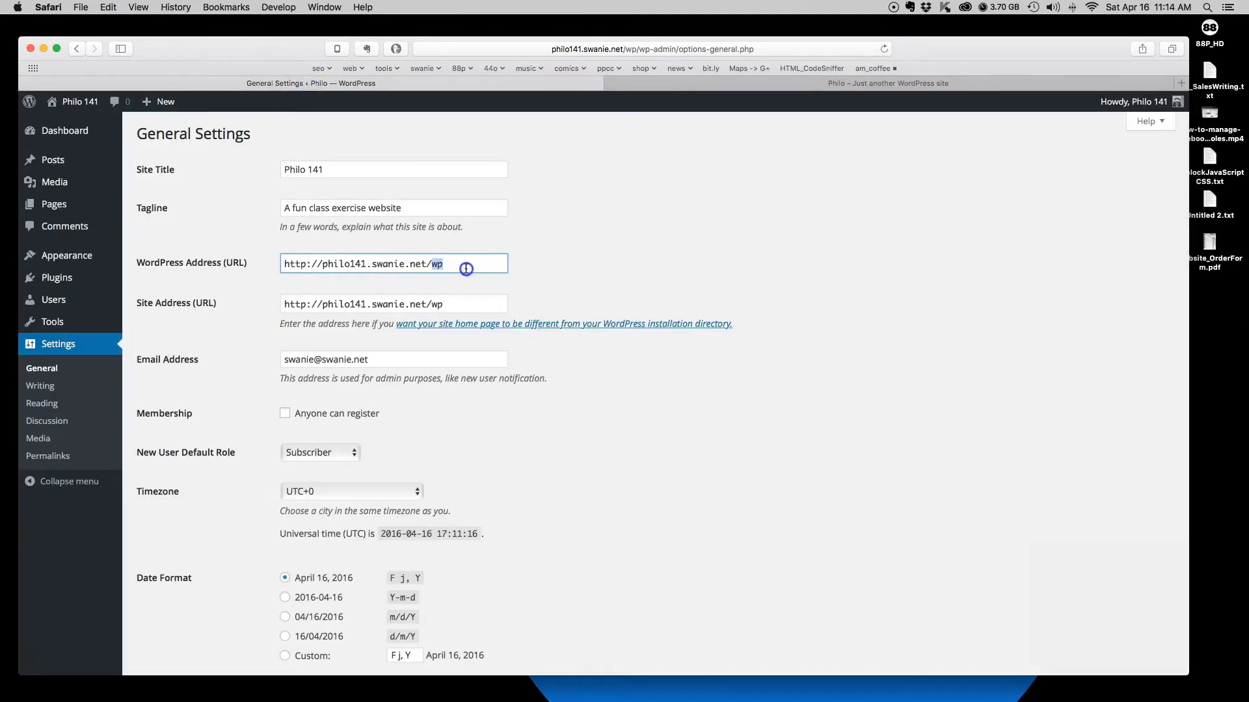
left_click_drag(432, 265, 546, 262)
scroll(567, 259, "down", 5)
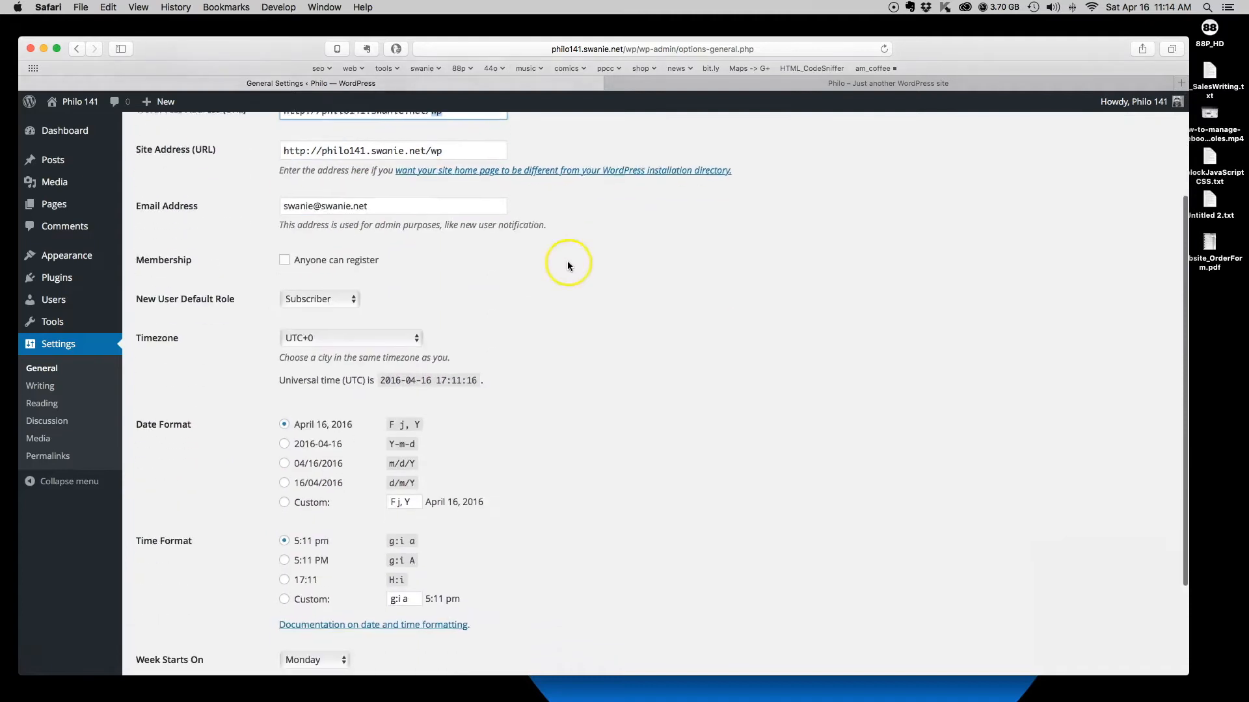
left_click_drag(406, 200, 265, 195)
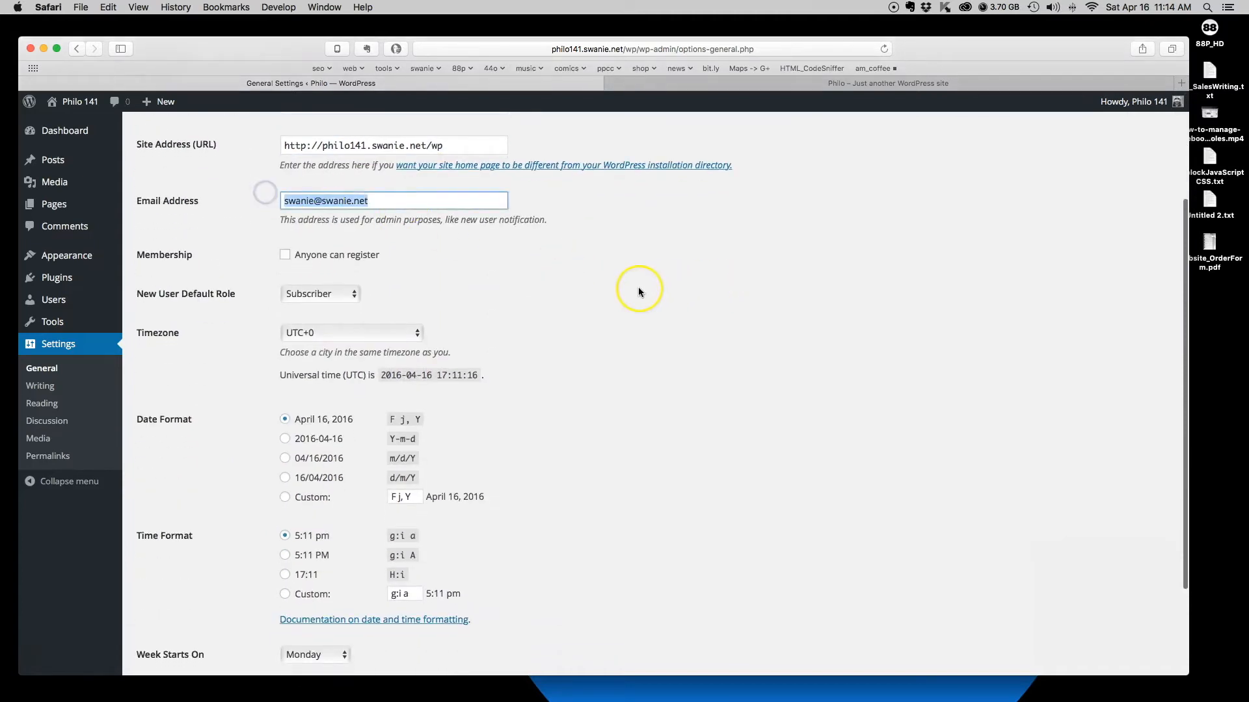
scroll(638, 287, "down", 3)
scroll(638, 286, "down", 2)
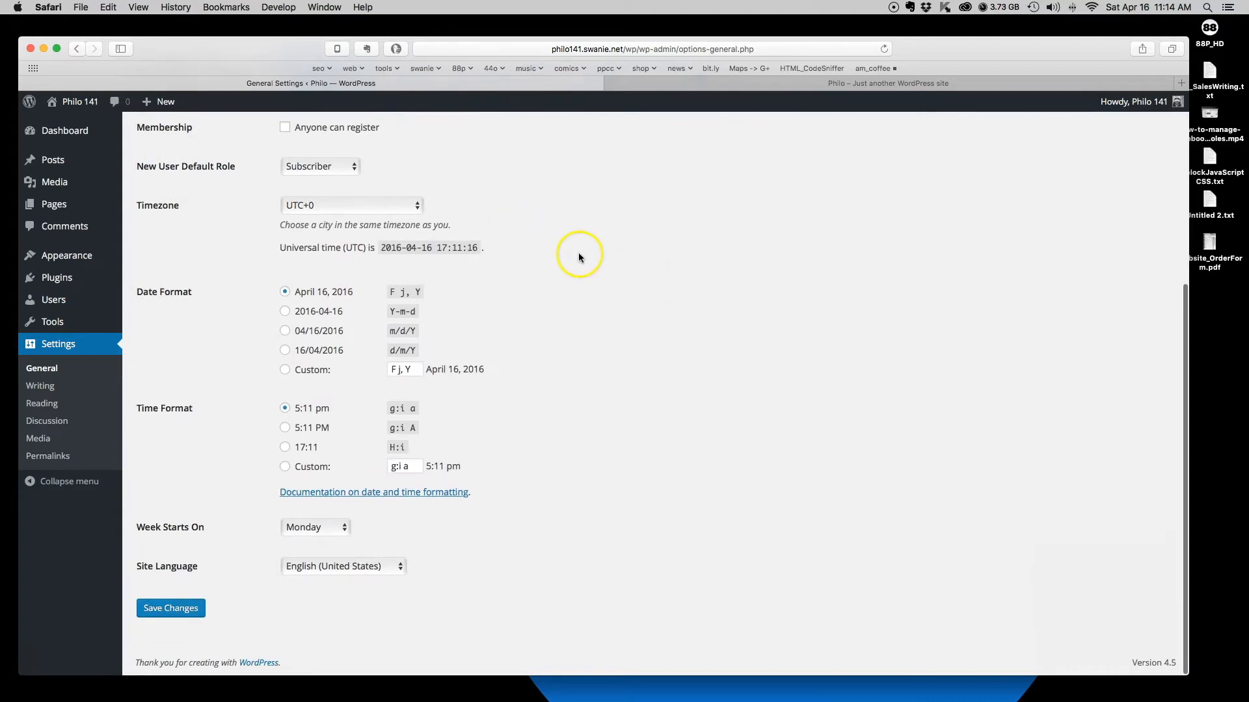
Set the site's timezone to Denver in General Settings.
left_click(340, 205)
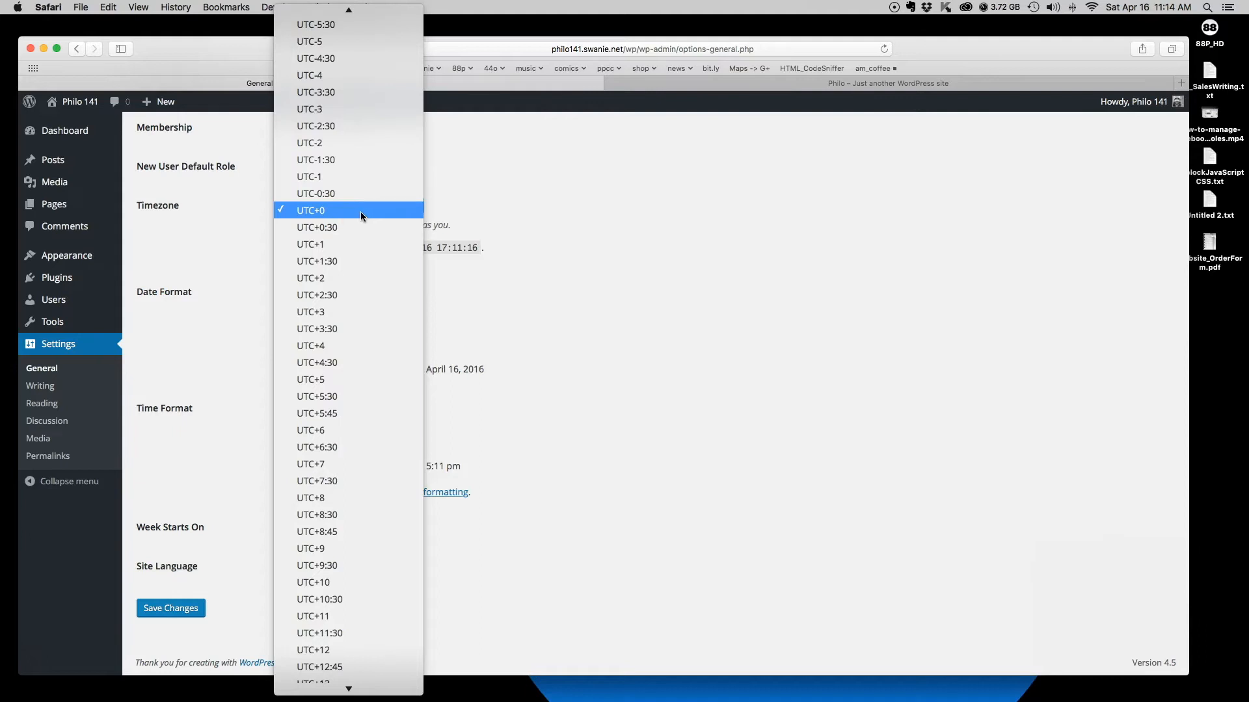
scroll(360, 213, "down", 2)
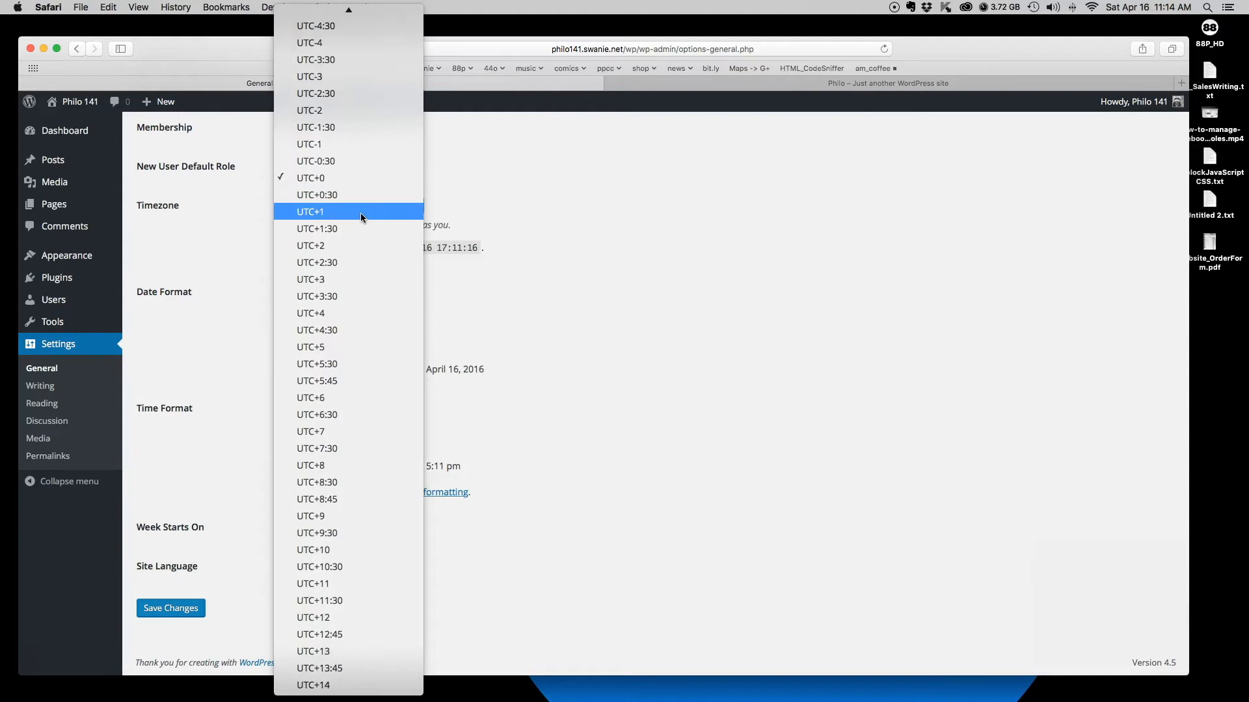
scroll(360, 212, "up", 6)
scroll(360, 213, "down", 3)
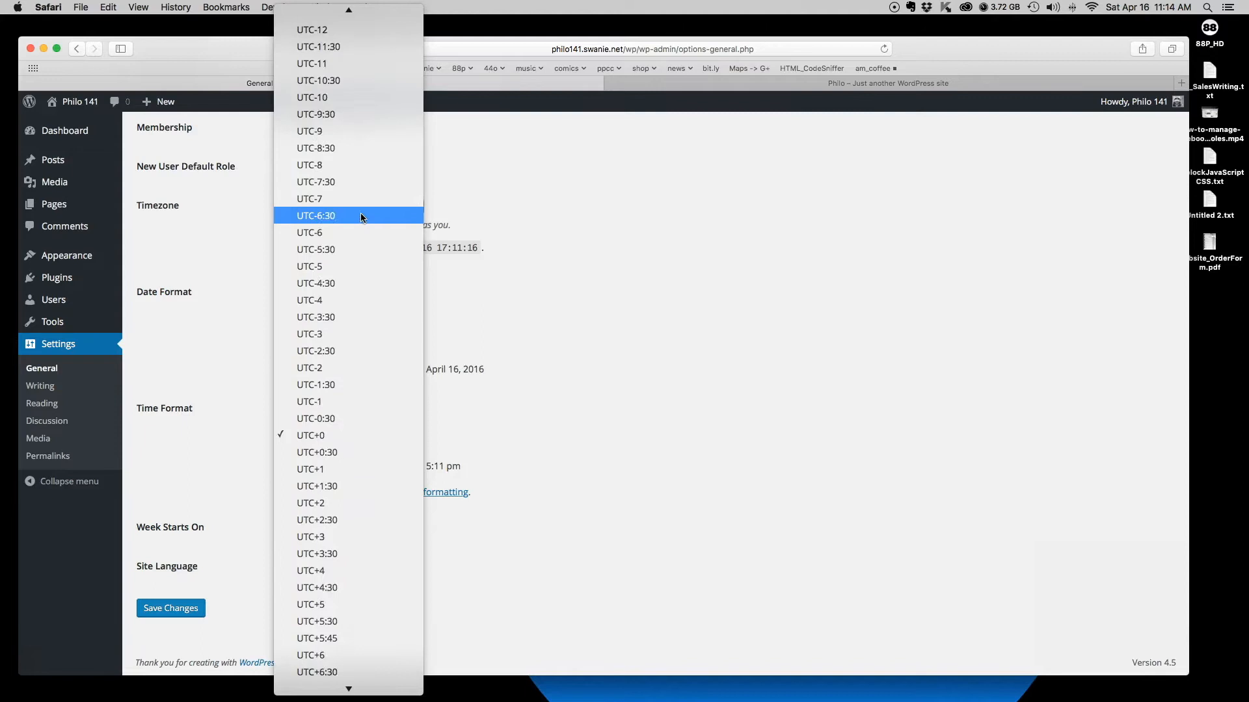
scroll(362, 217, "up", 2)
left_click_drag(361, 217, 372, 251)
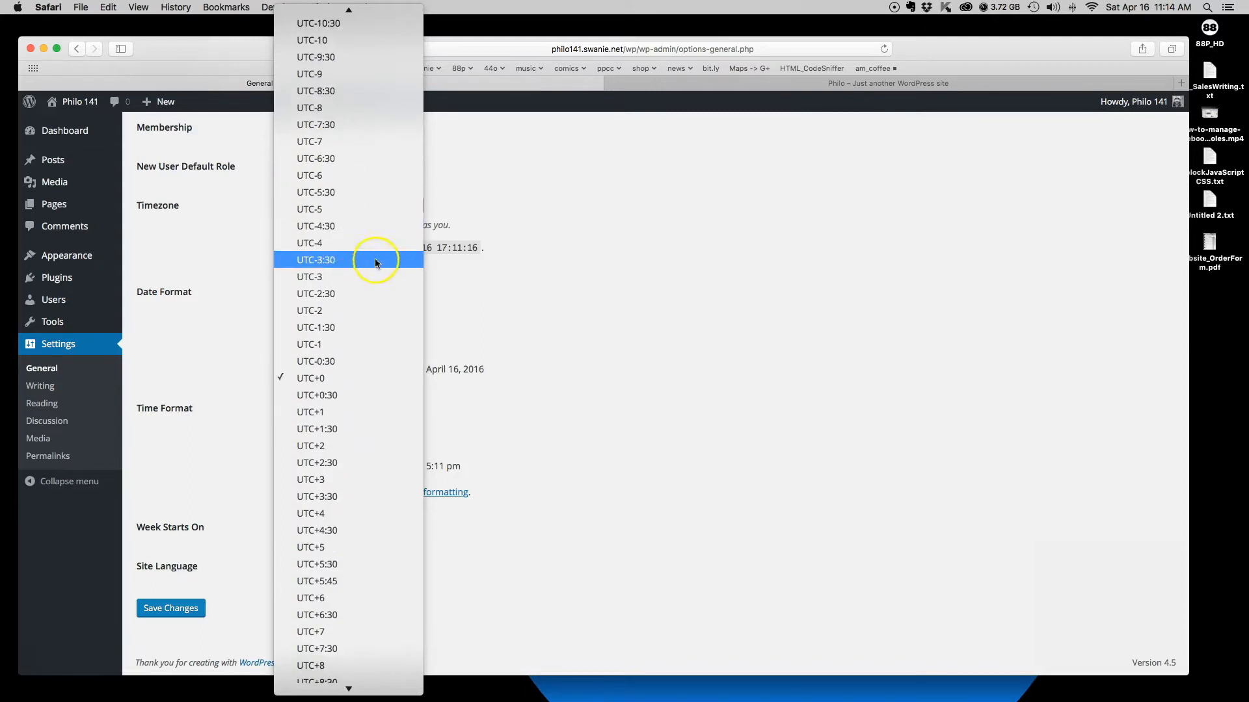
scroll(361, 260, "up", 20)
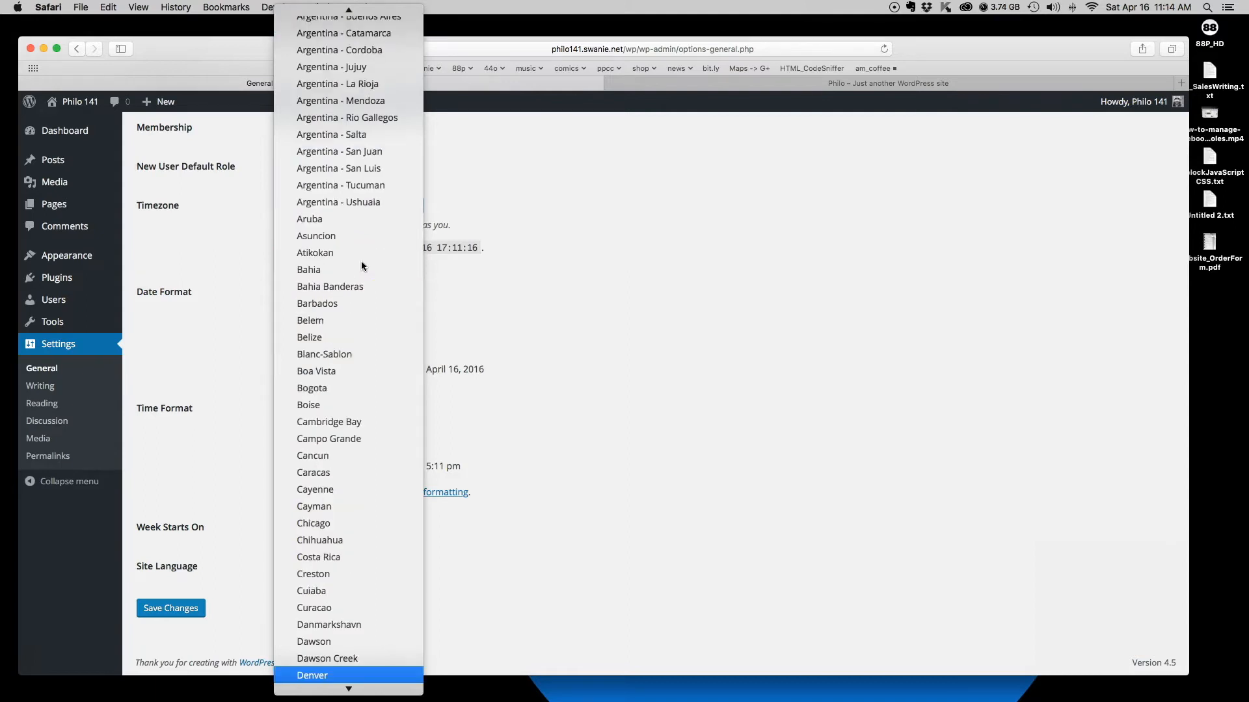
mouse_move(346, 688)
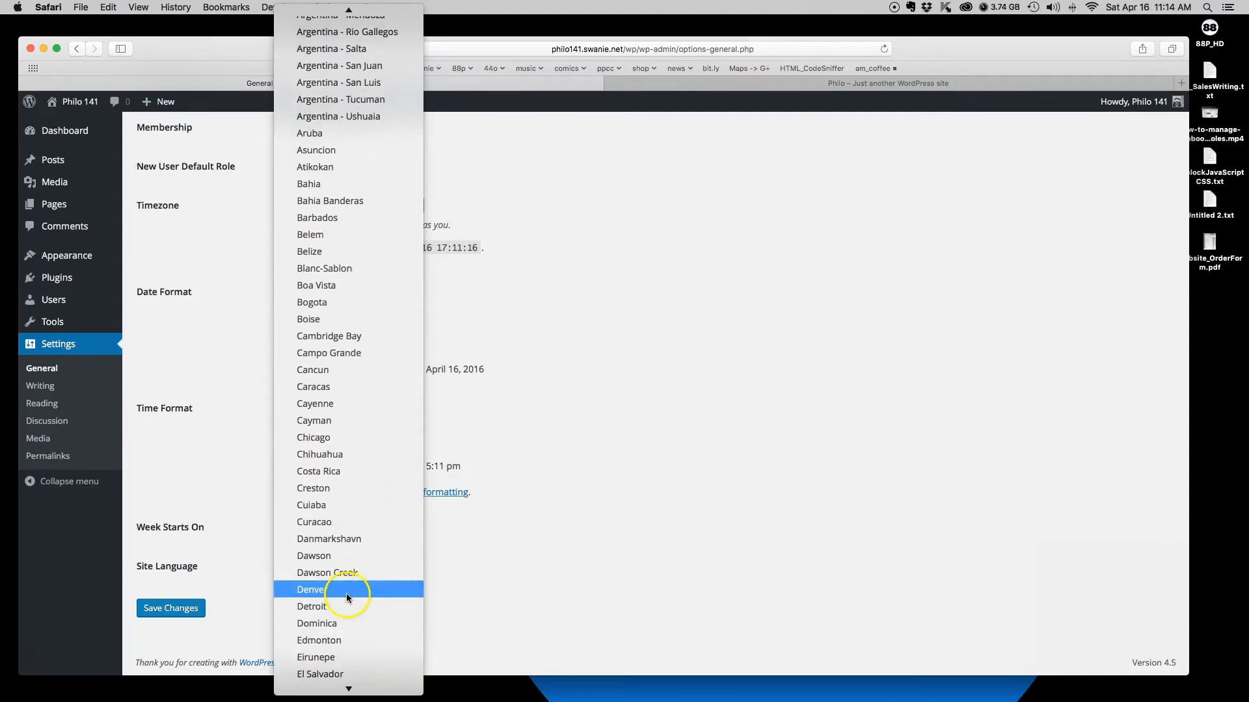
left_click(346, 591)
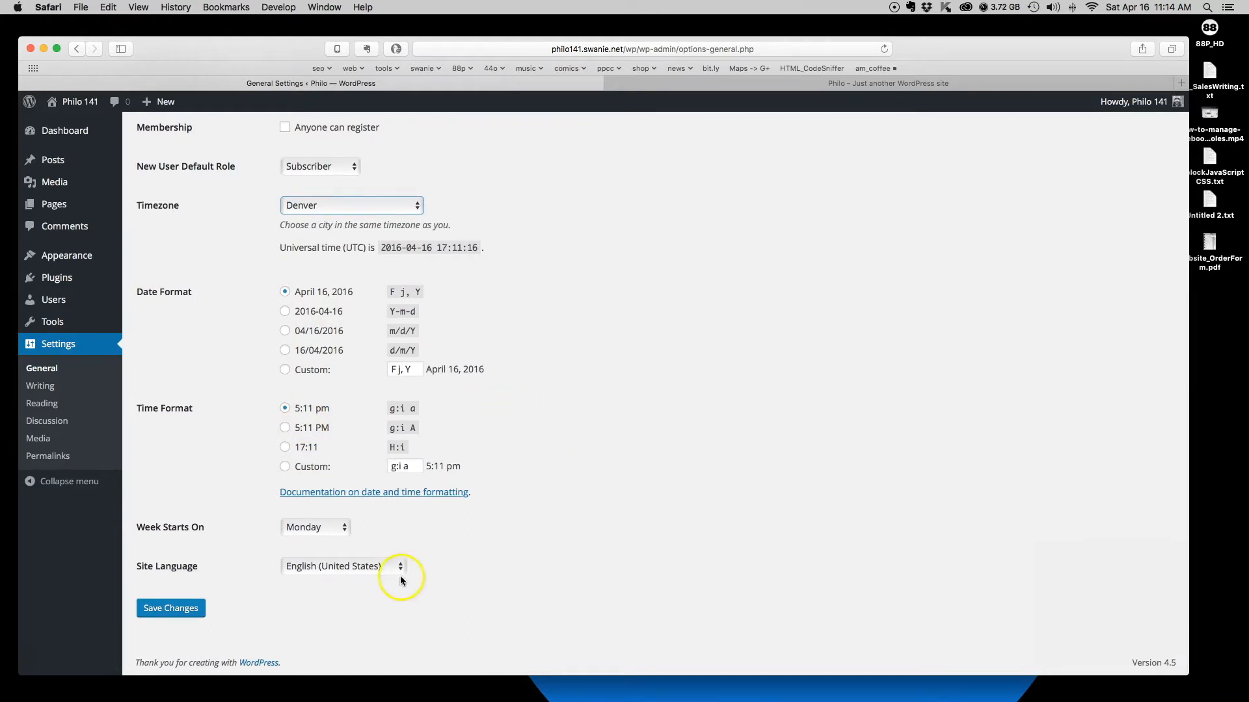
Set the Week Starts On option to Sunday.
left_click(315, 527)
left_click(317, 511)
left_click(326, 540)
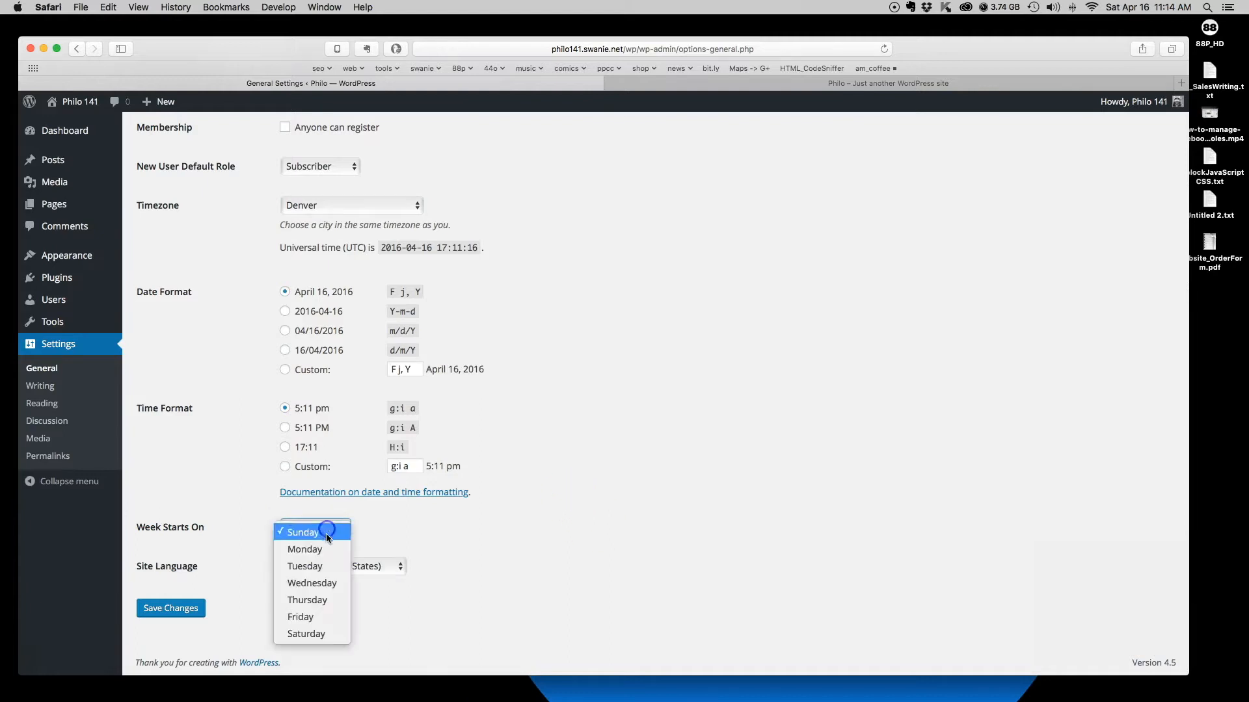
left_click(328, 546)
left_click(329, 535)
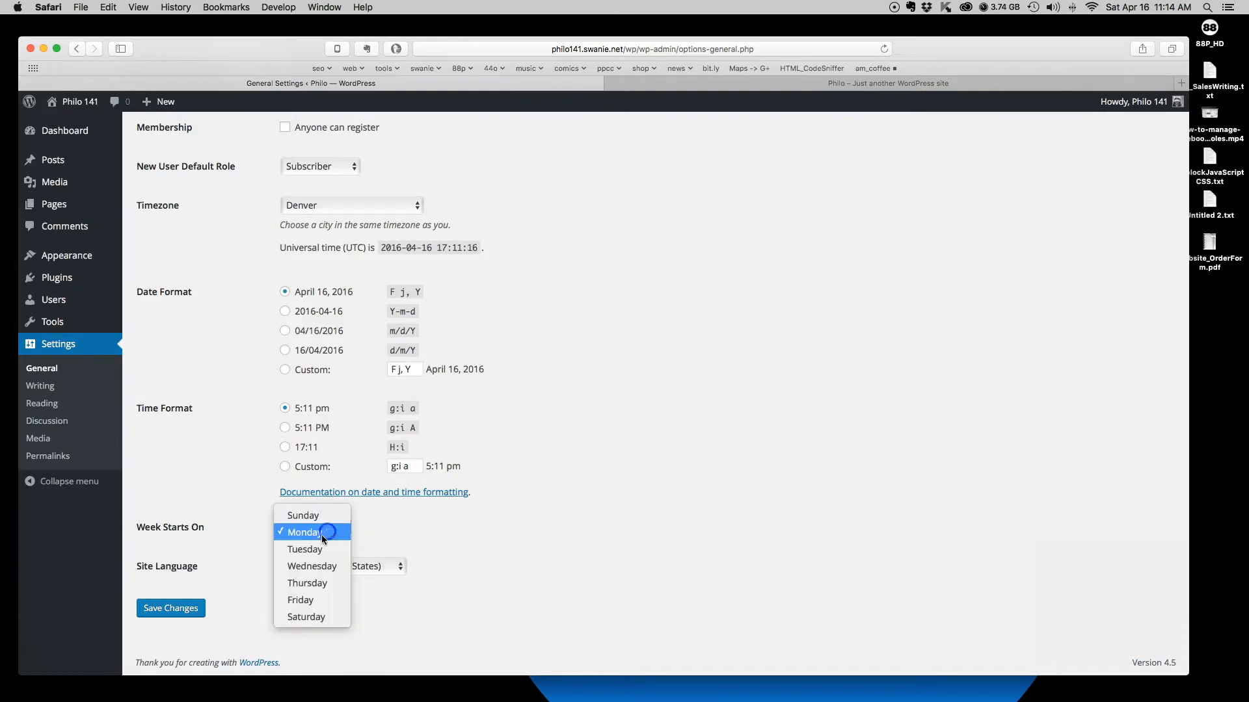
left_click(318, 511)
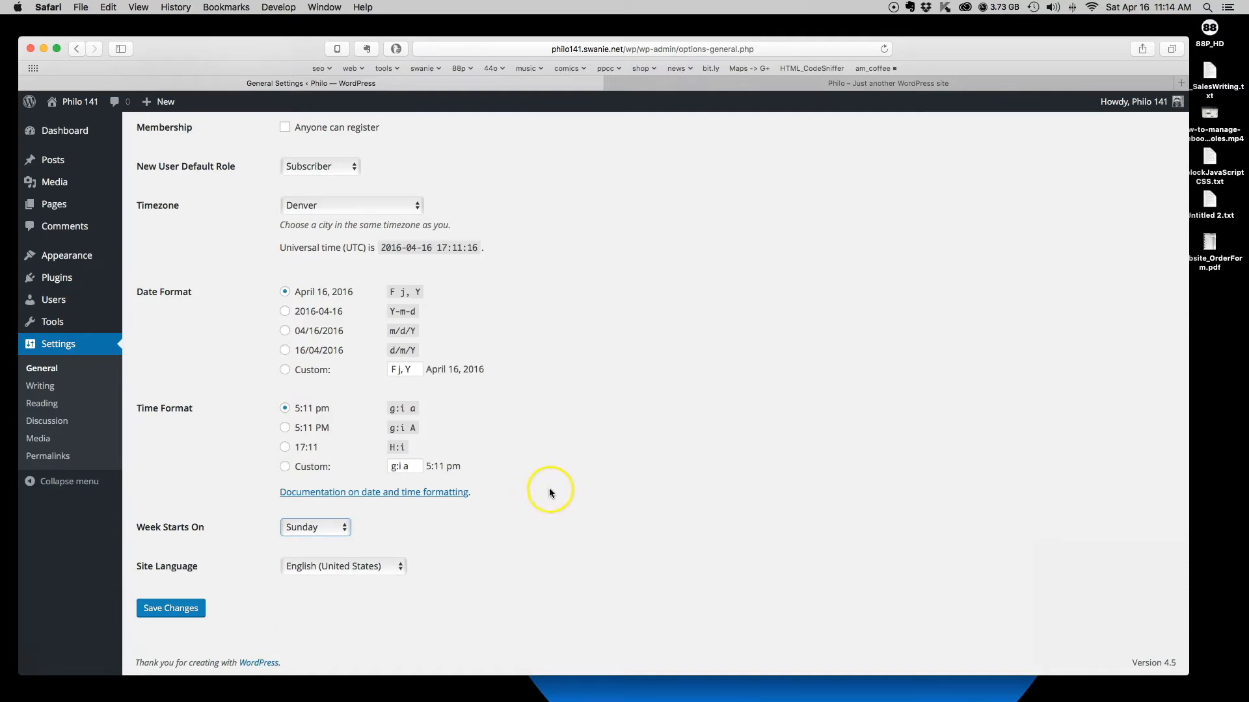
Check the Site Language choices, keep English (United States), and save the general settings.
scroll(497, 517, "down", 1)
left_click(341, 569)
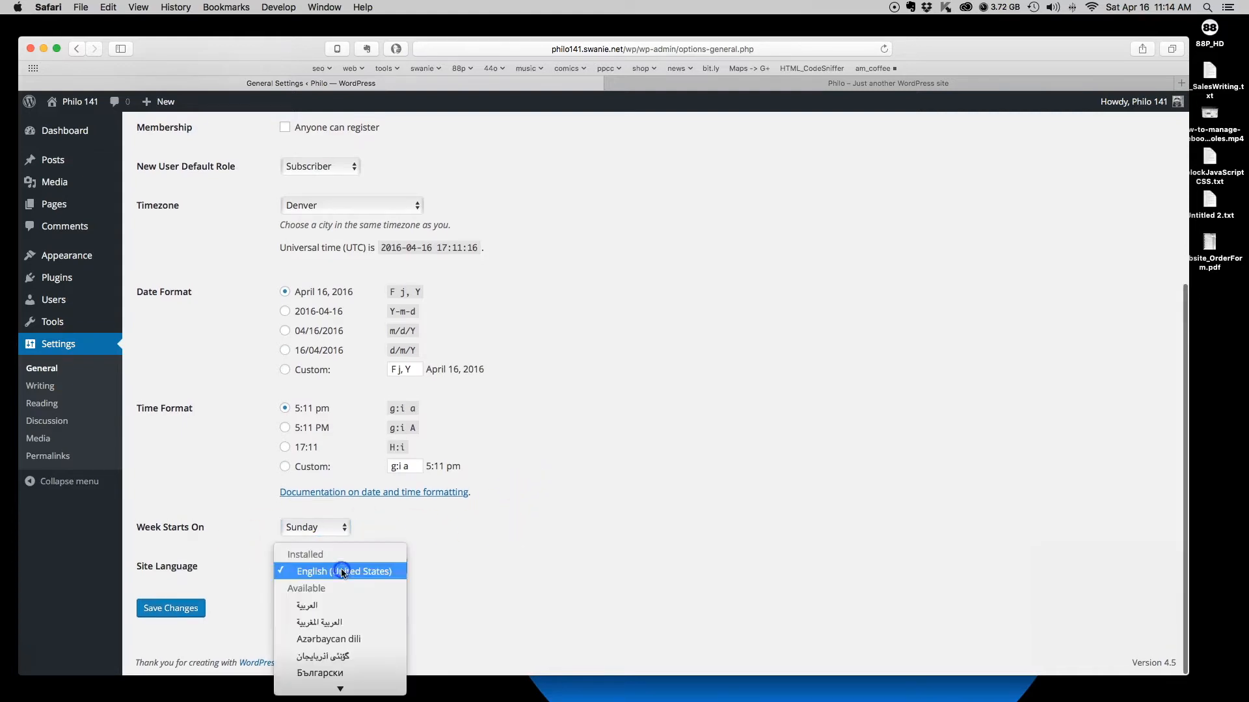
left_click(506, 564)
left_click(172, 614)
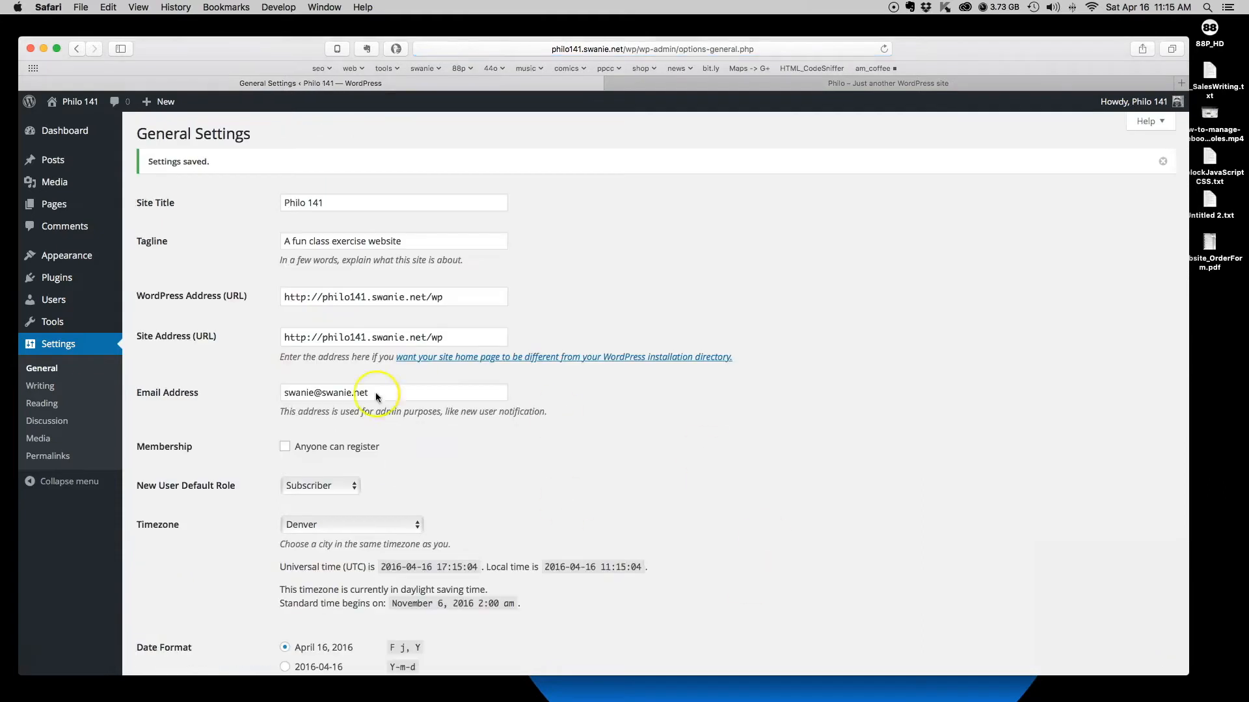
Review the saved general settings from the site title down to the date and time formats.
scroll(608, 471, "down", 2)
scroll(608, 471, "up", 2)
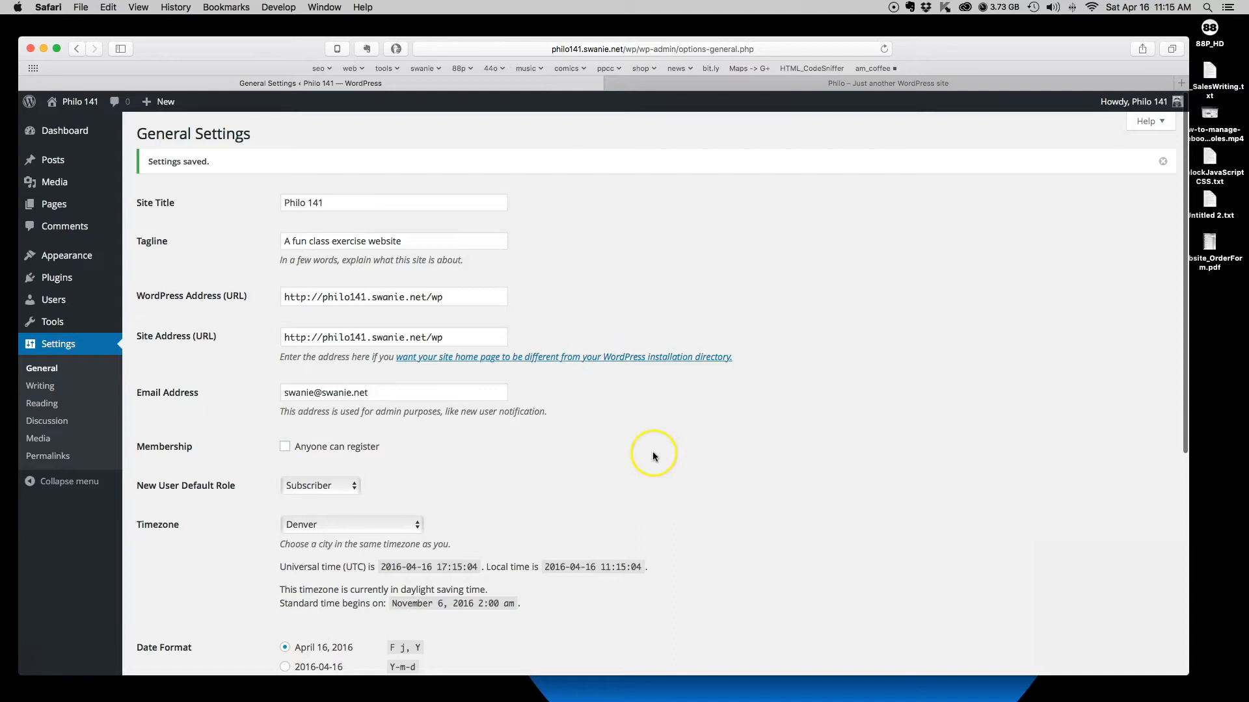
scroll(654, 455, "down", 1)
scroll(654, 456, "down", 4)
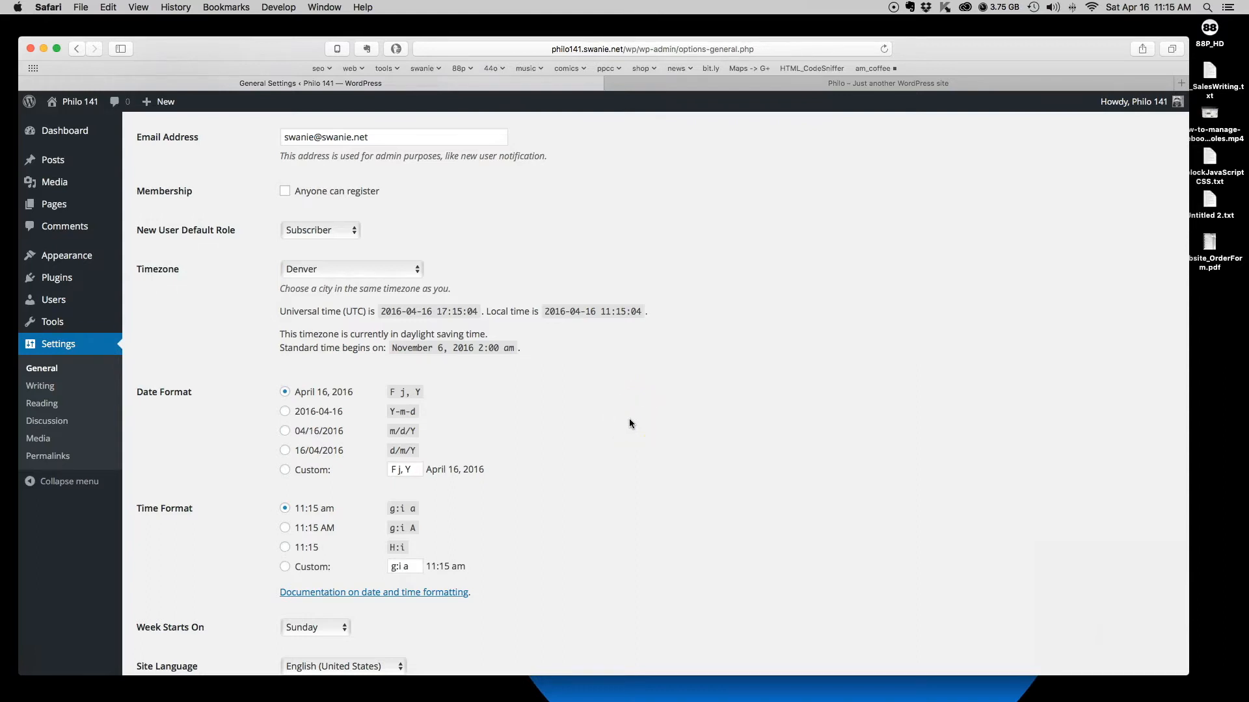
Look briefly through the Writing, Reading and Permalink settings pages.
left_click(39, 388)
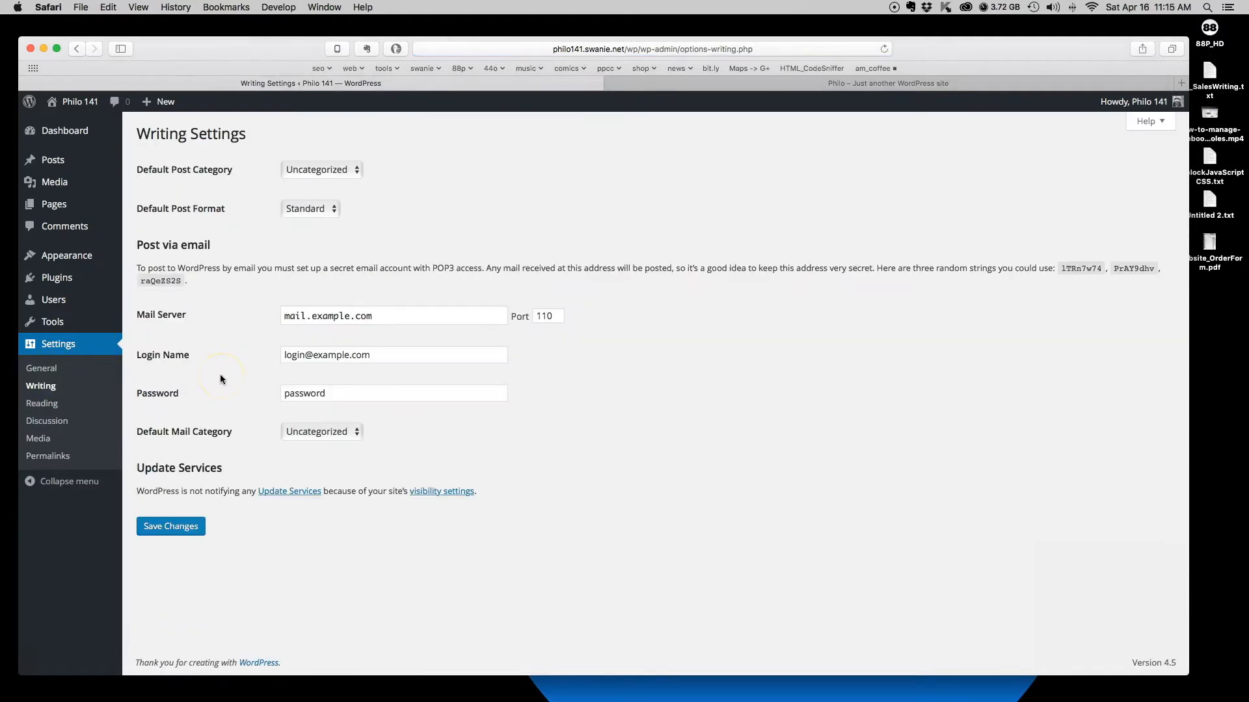
left_click(42, 403)
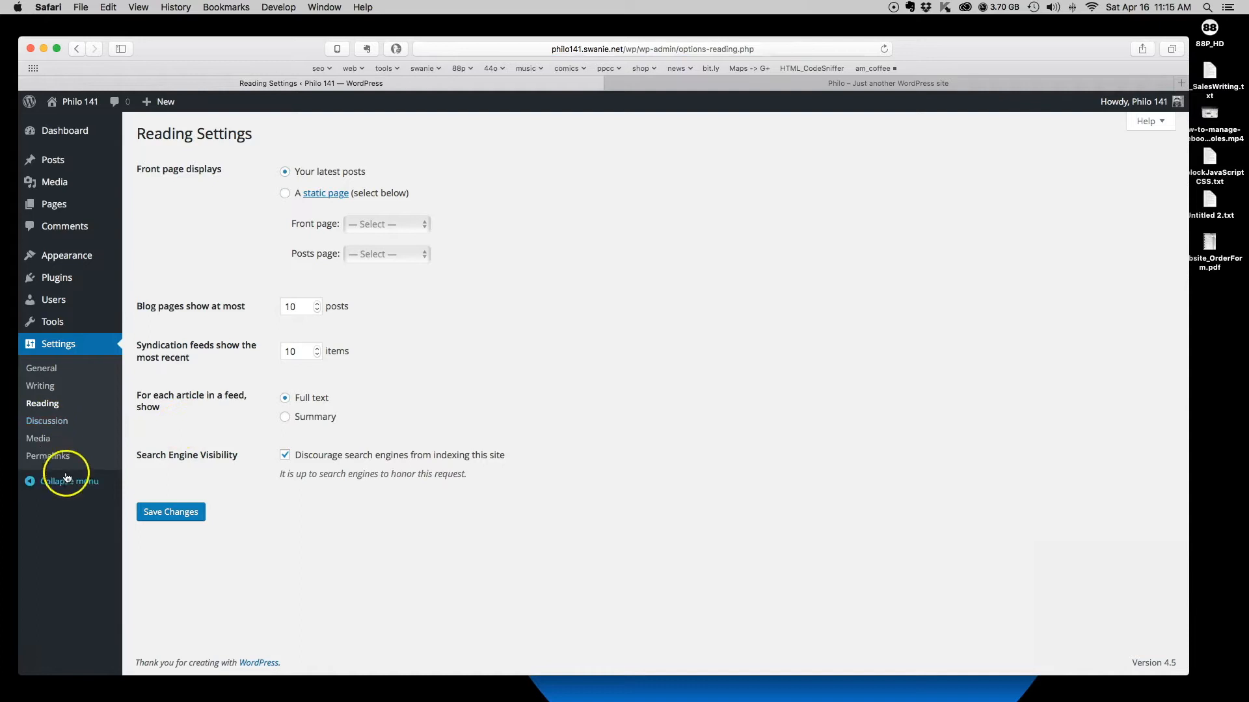
left_click(48, 456)
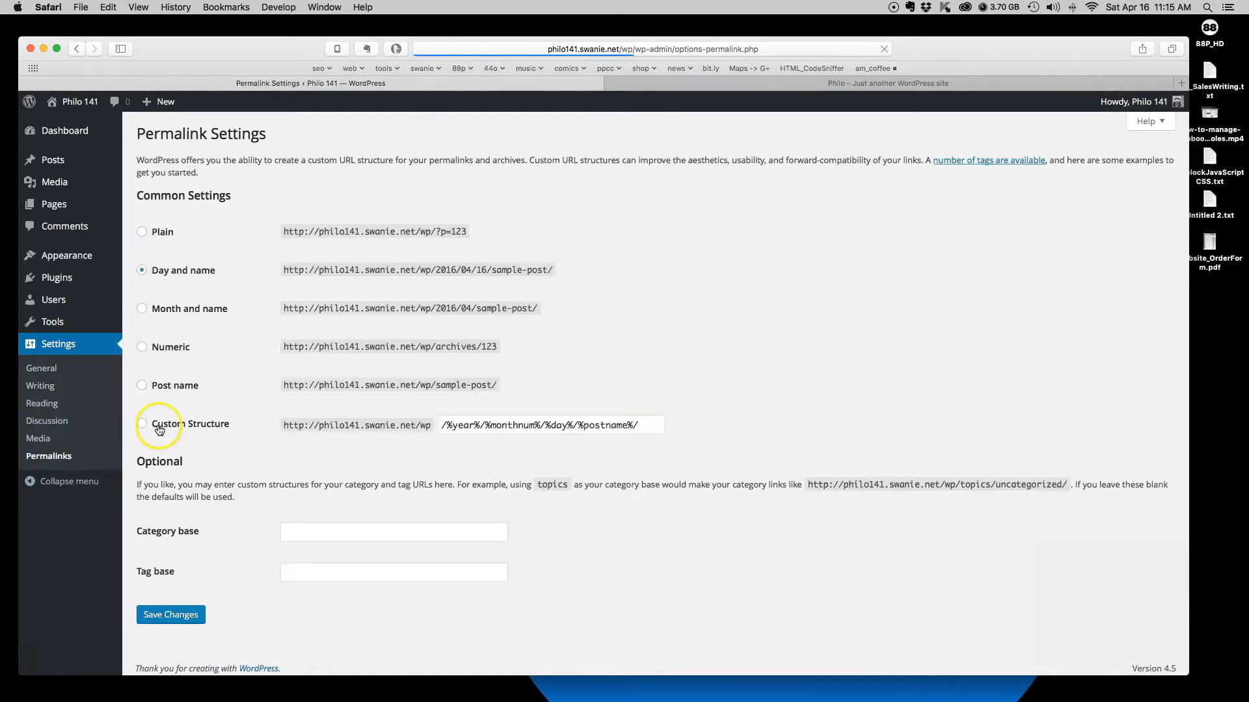
Reopen the Writing settings and follow the visibility settings link to examine the Search Engine Visibility option.
left_click(40, 385)
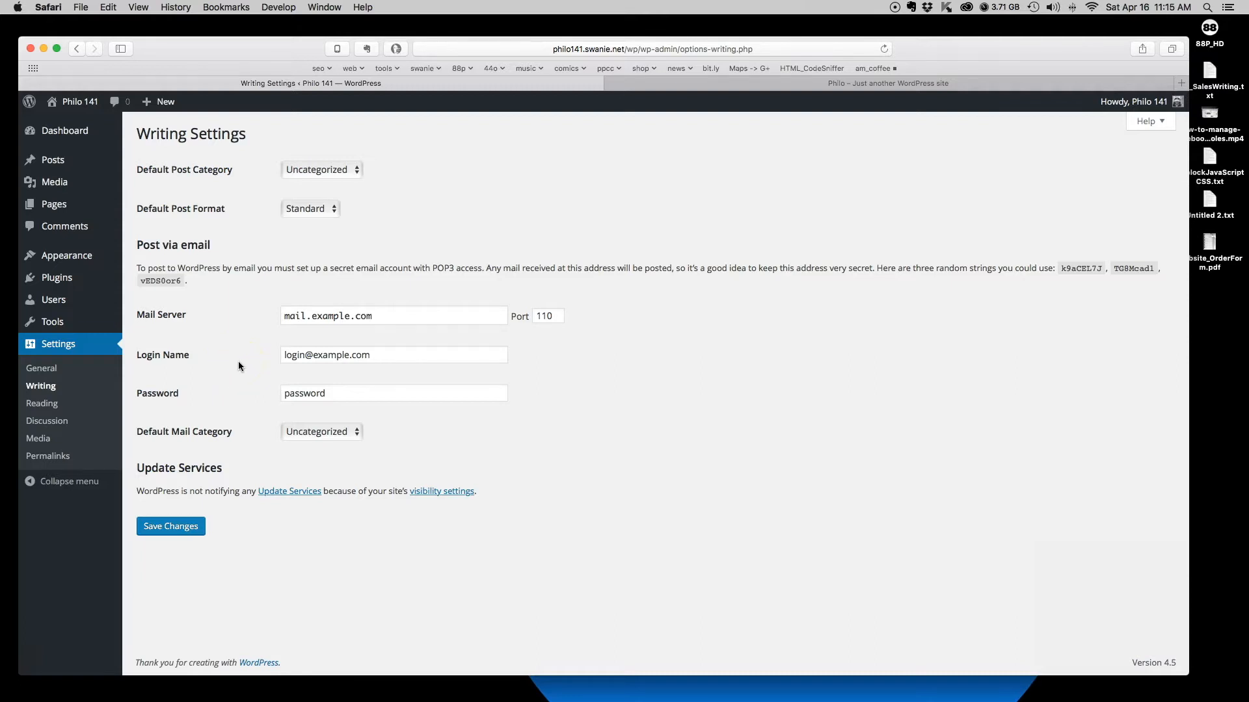
left_click(442, 491)
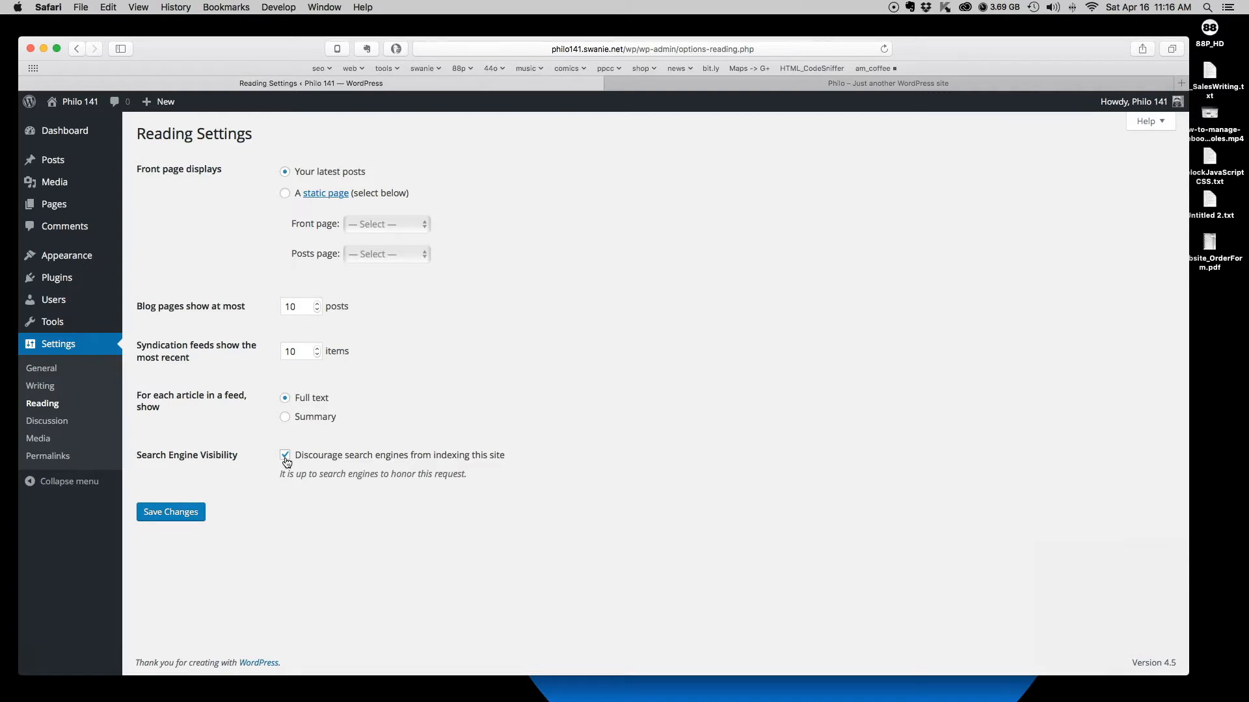
left_click(311, 459)
left_click(360, 464)
Open the Discussion settings and look through the comment notification, approval and moderation options.
left_click(39, 422)
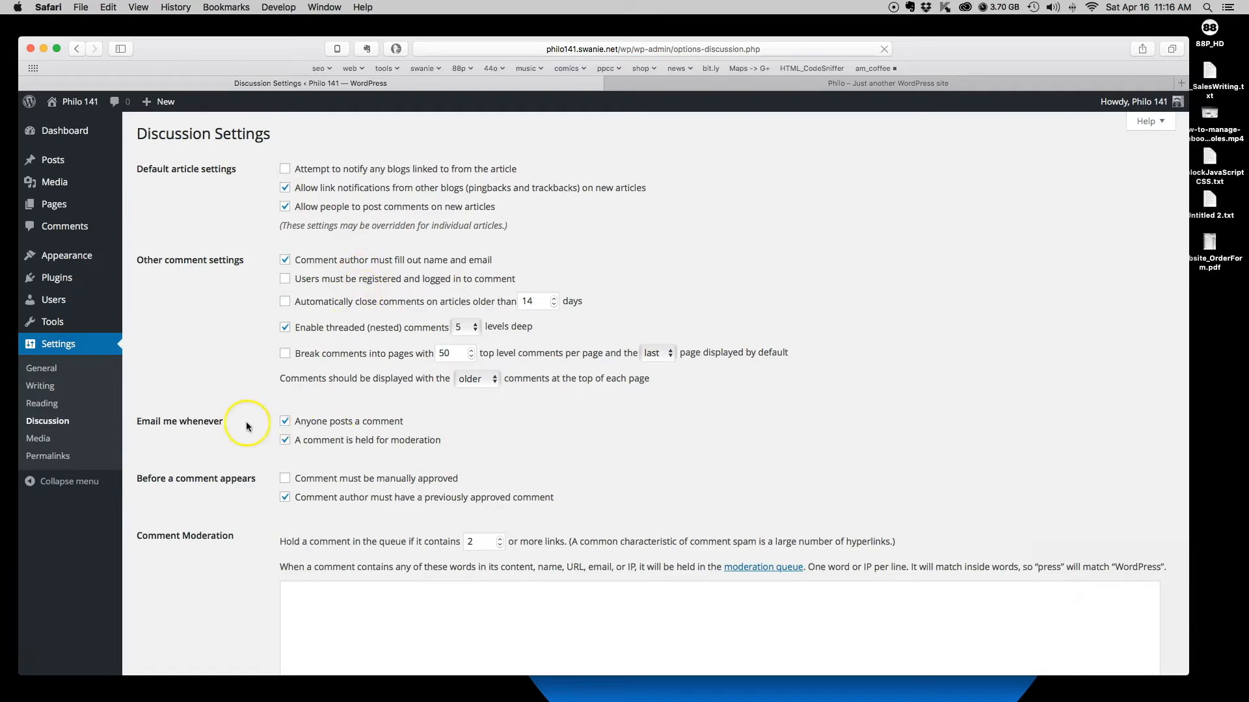
scroll(218, 423, "down", 3)
scroll(218, 424, "down", 2)
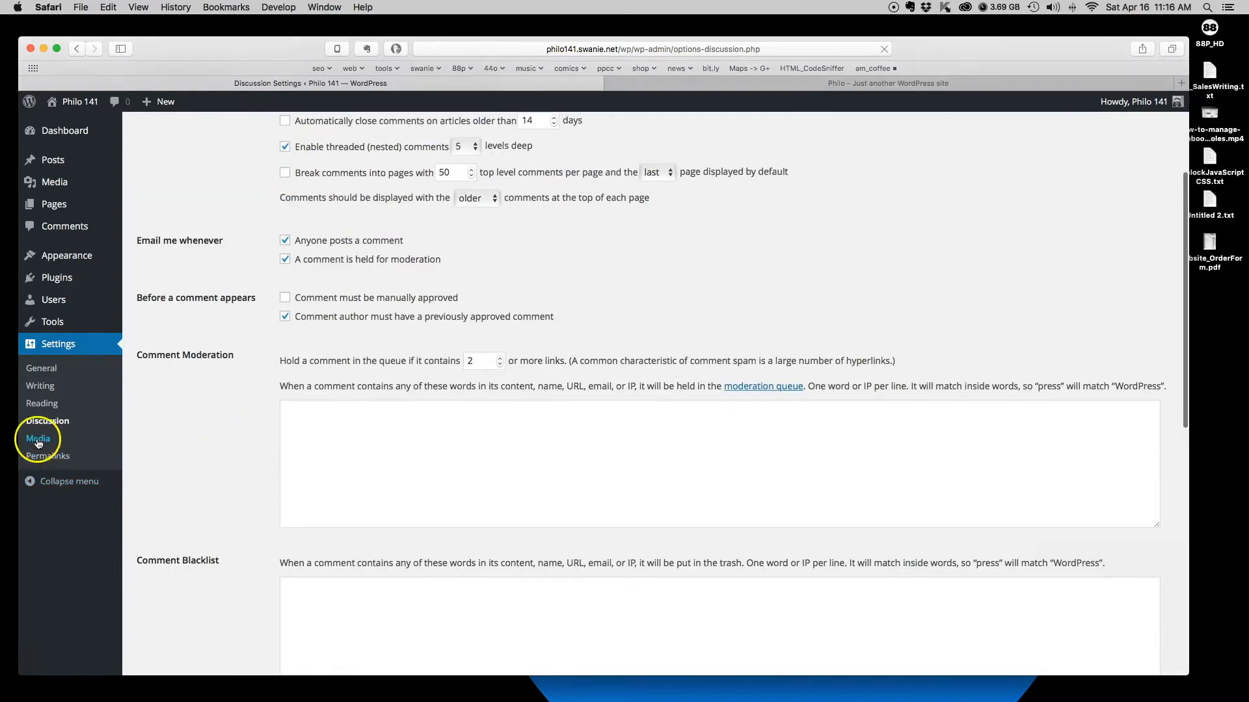
Open the Permalink settings and examine the sample URL of the Day and name structure.
left_click(48, 459)
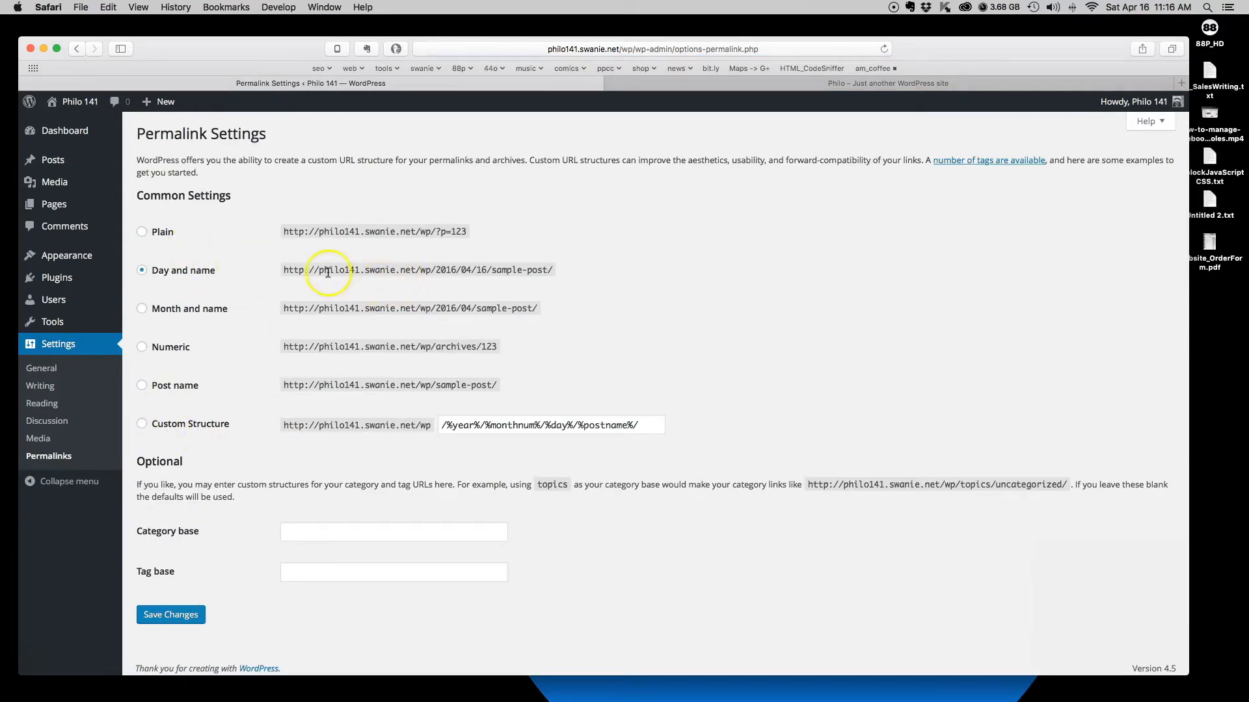
left_click_drag(284, 270, 599, 271)
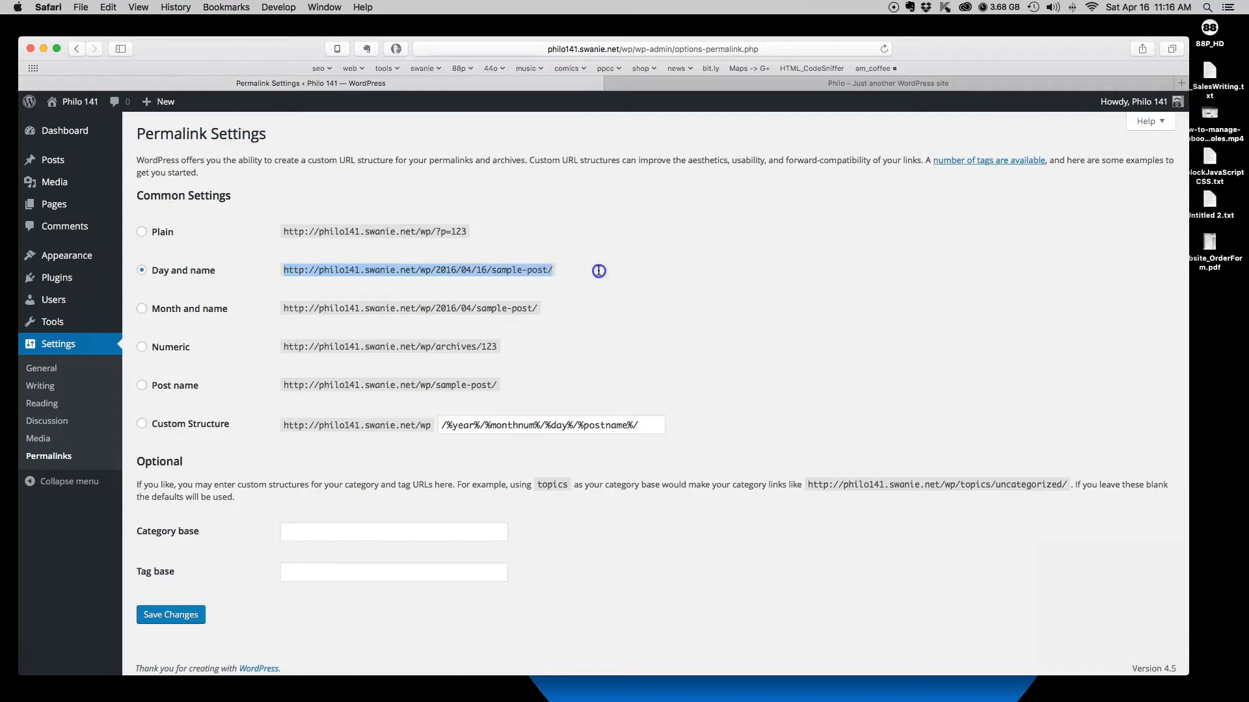
left_click(437, 271)
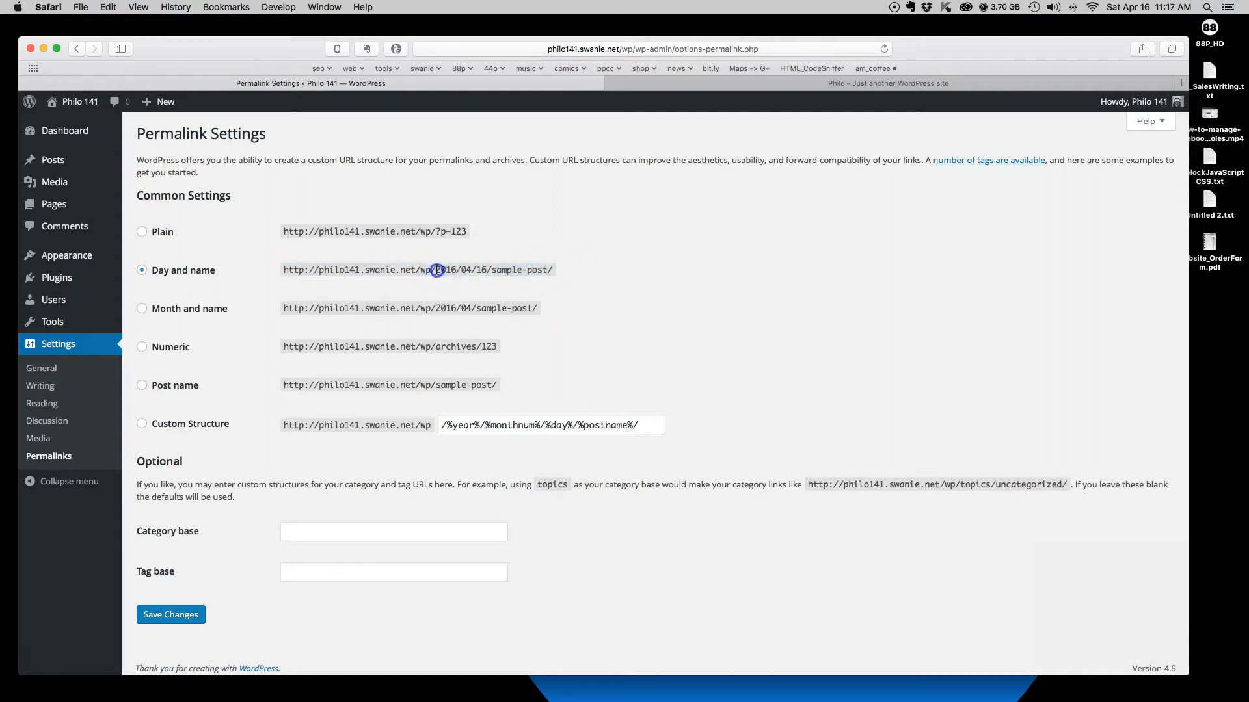
Choose the Post name permalink structure and compare its sample URL with the date portion of the Day and name URL.
left_click_drag(437, 270, 494, 270)
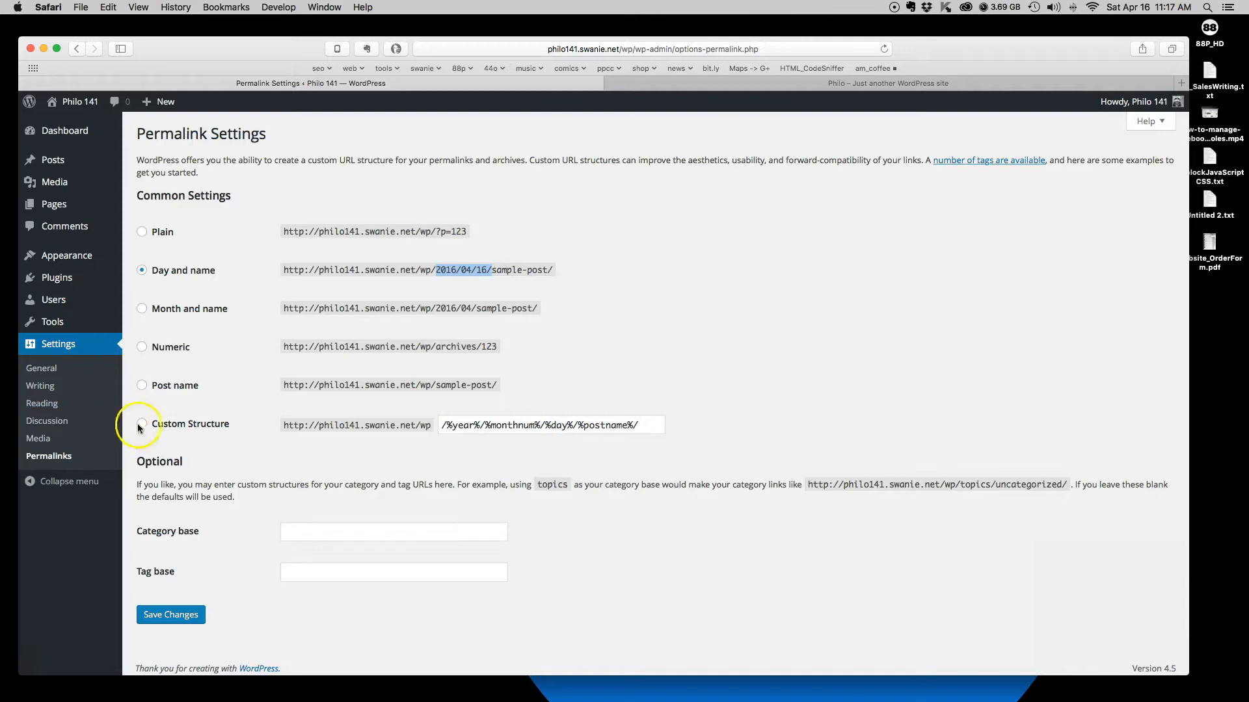
left_click(143, 388)
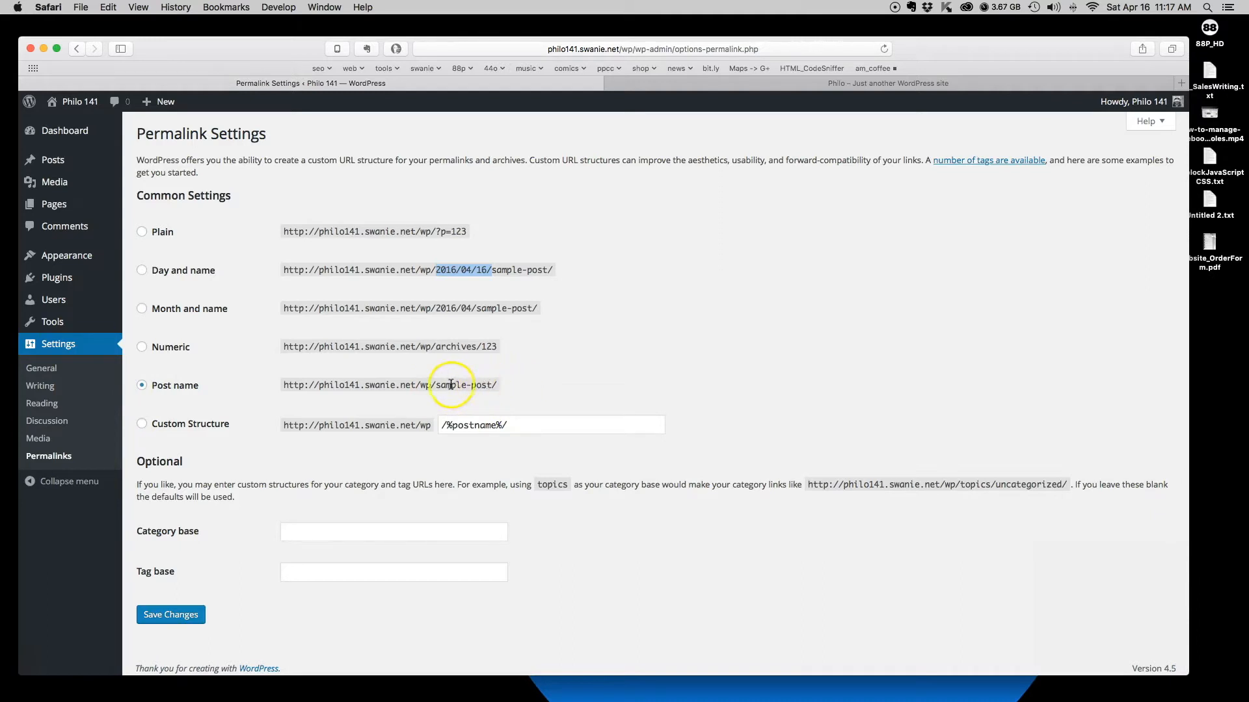
left_click_drag(436, 386, 507, 383)
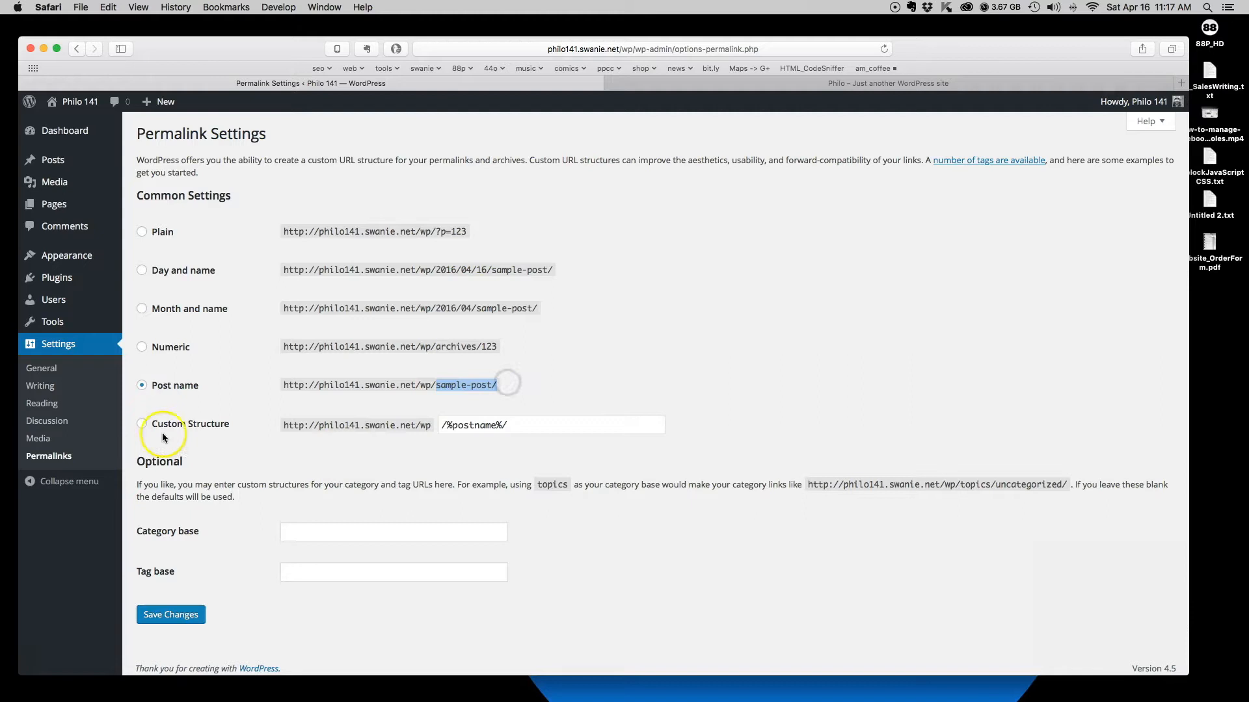
Switch the permalinks to a custom structure and insert %category% before /%postname%/.
left_click(141, 423)
left_click(452, 429)
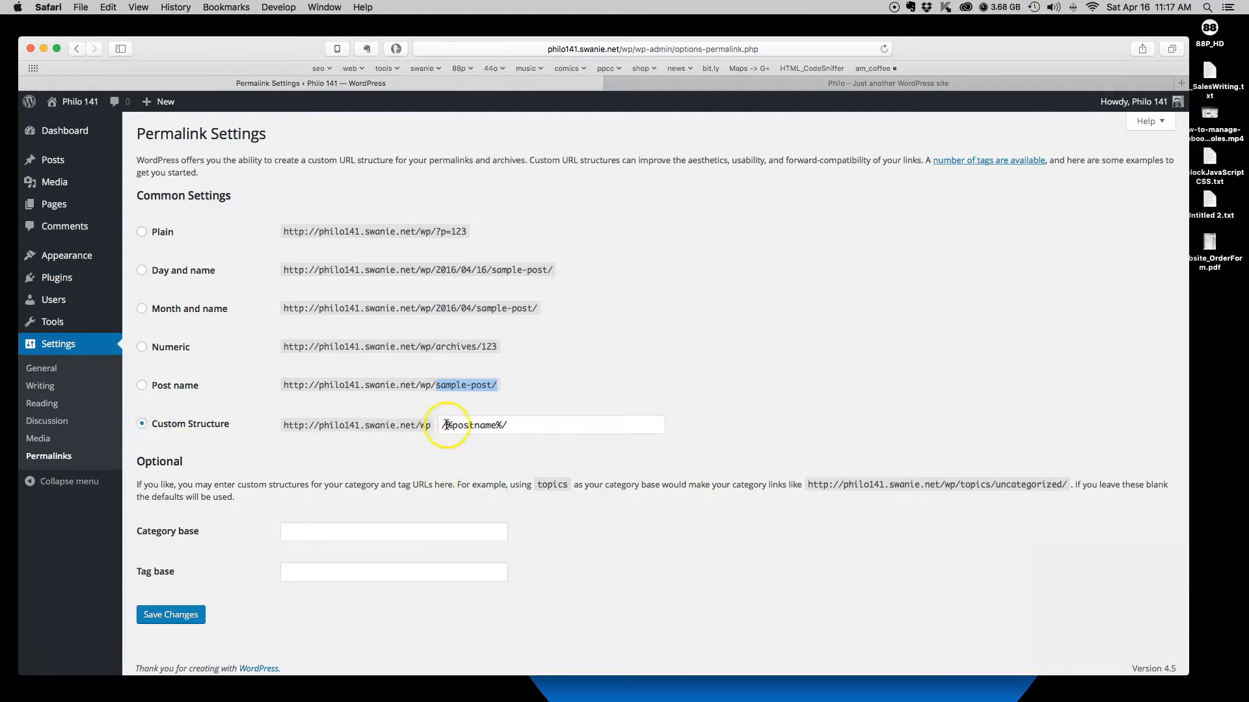
left_click(447, 426)
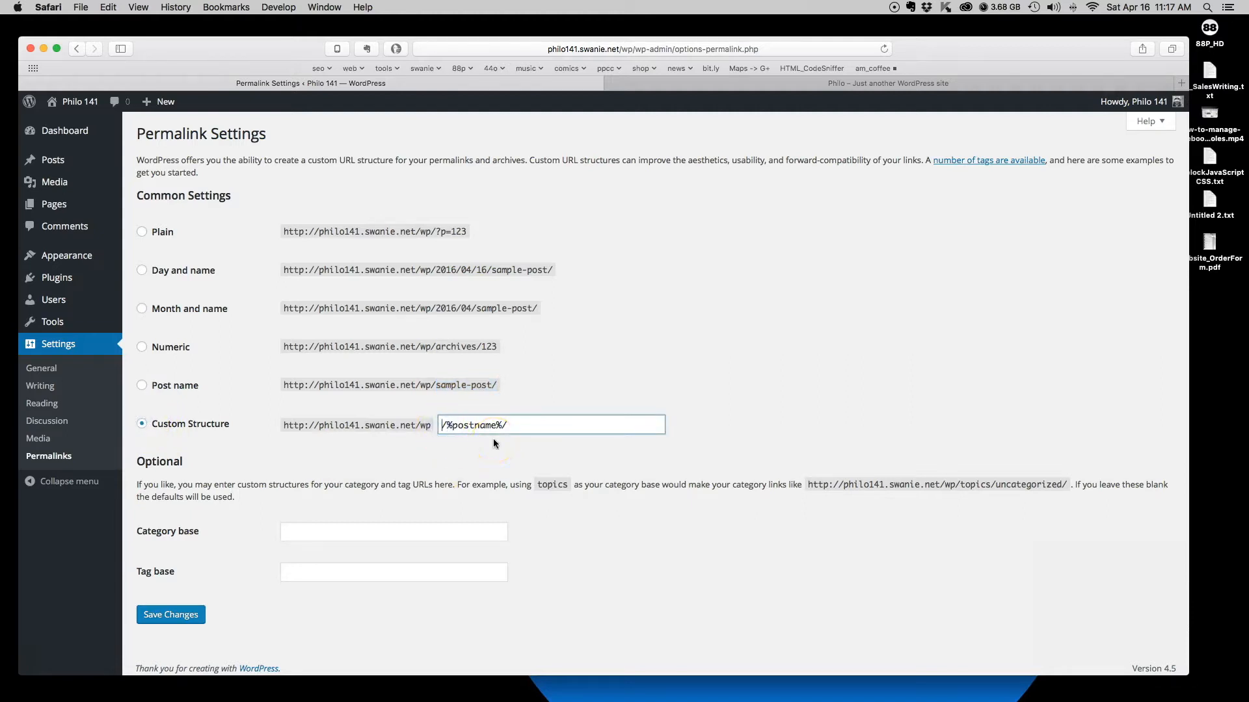
type("%category%")
left_click(602, 371)
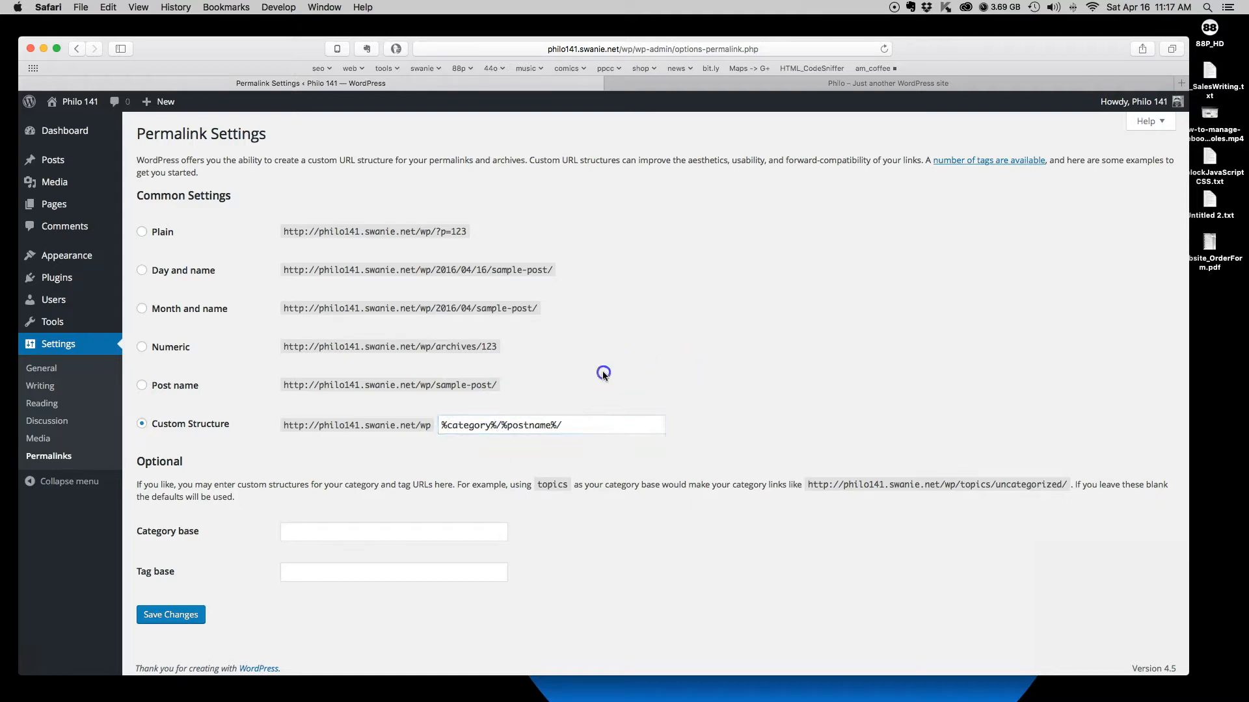
left_click_drag(497, 425, 438, 424)
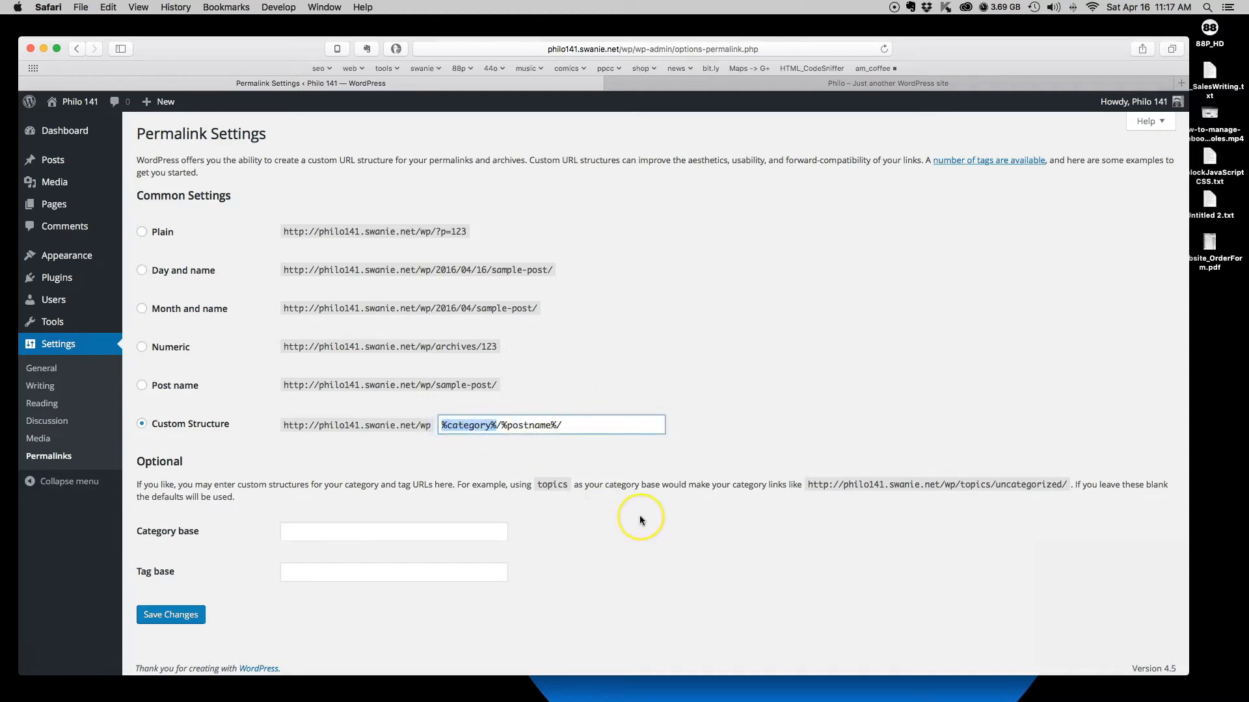
scroll(640, 518, "down", 1)
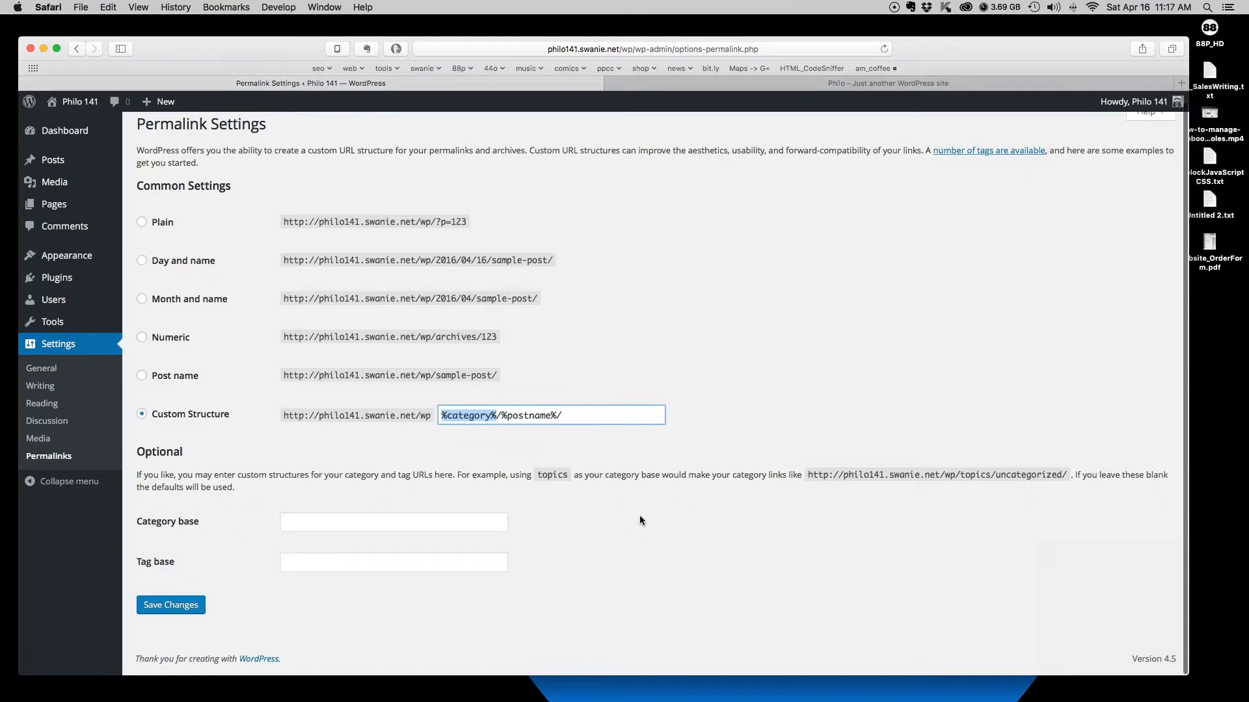
scroll(639, 519, "up", 1)
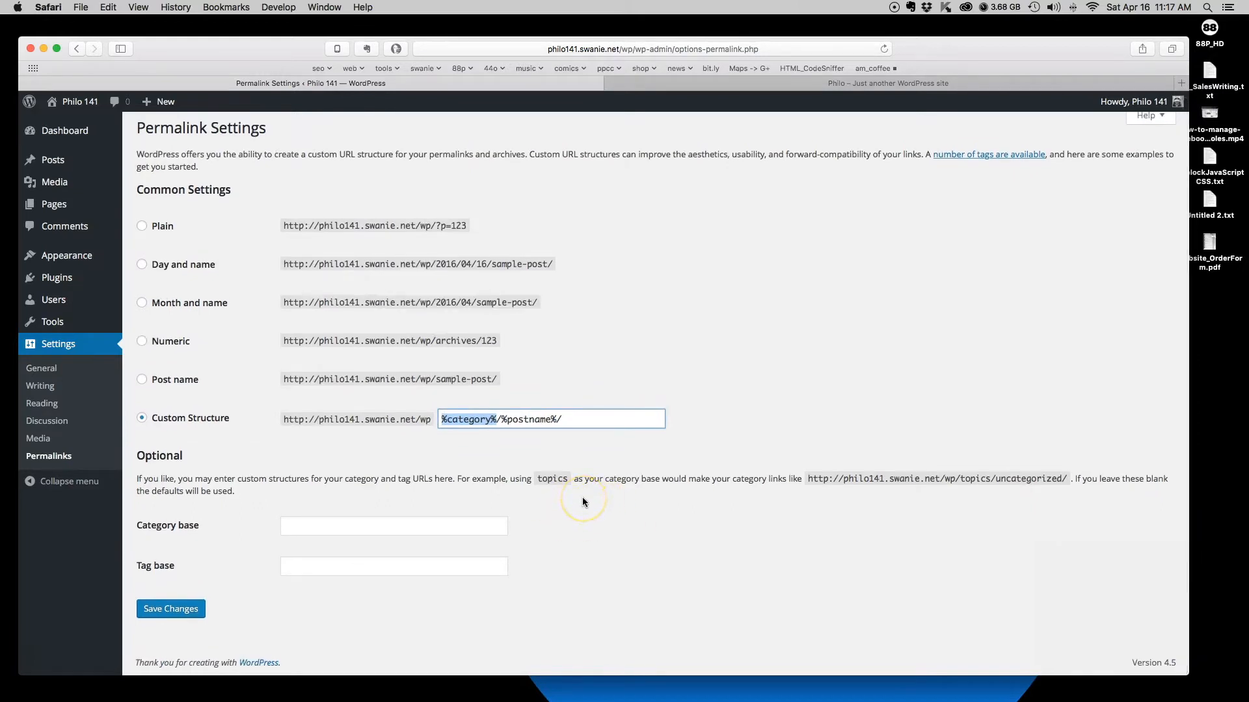
Open the documentation on available permalink tags in a new tab and return to the Permalink settings.
right_click(967, 159)
left_click(1019, 161)
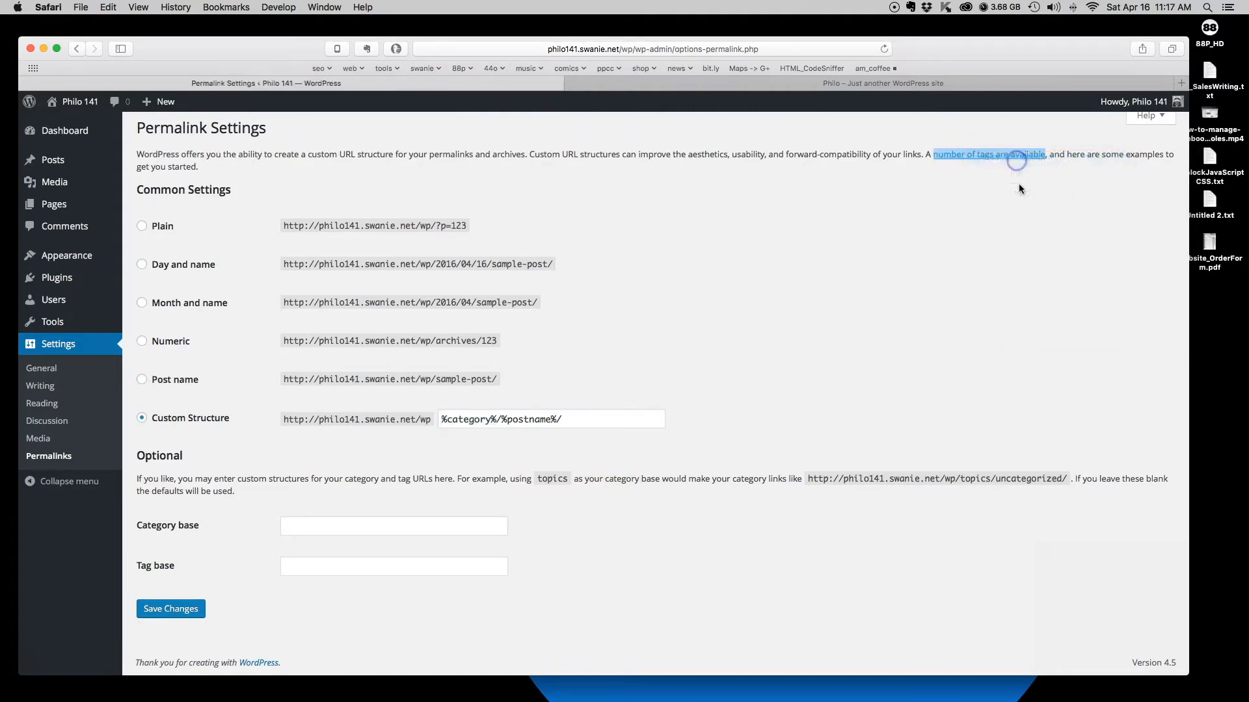
left_click(584, 83)
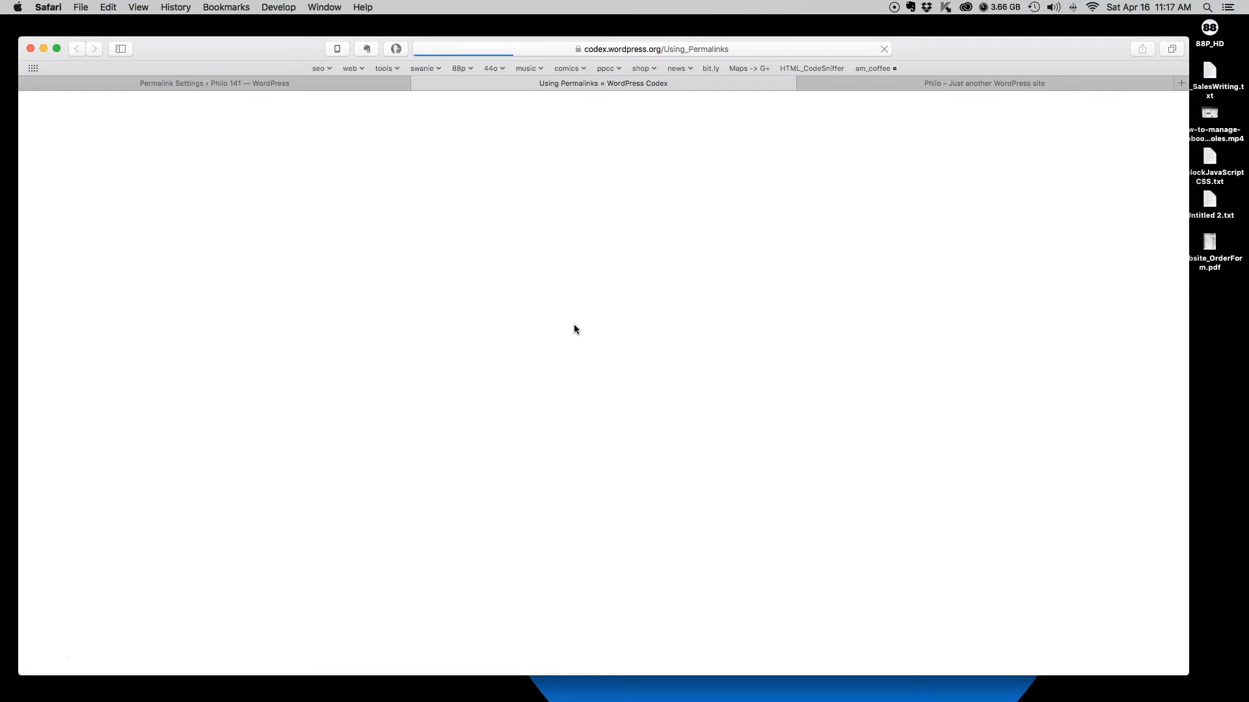
left_click(259, 84)
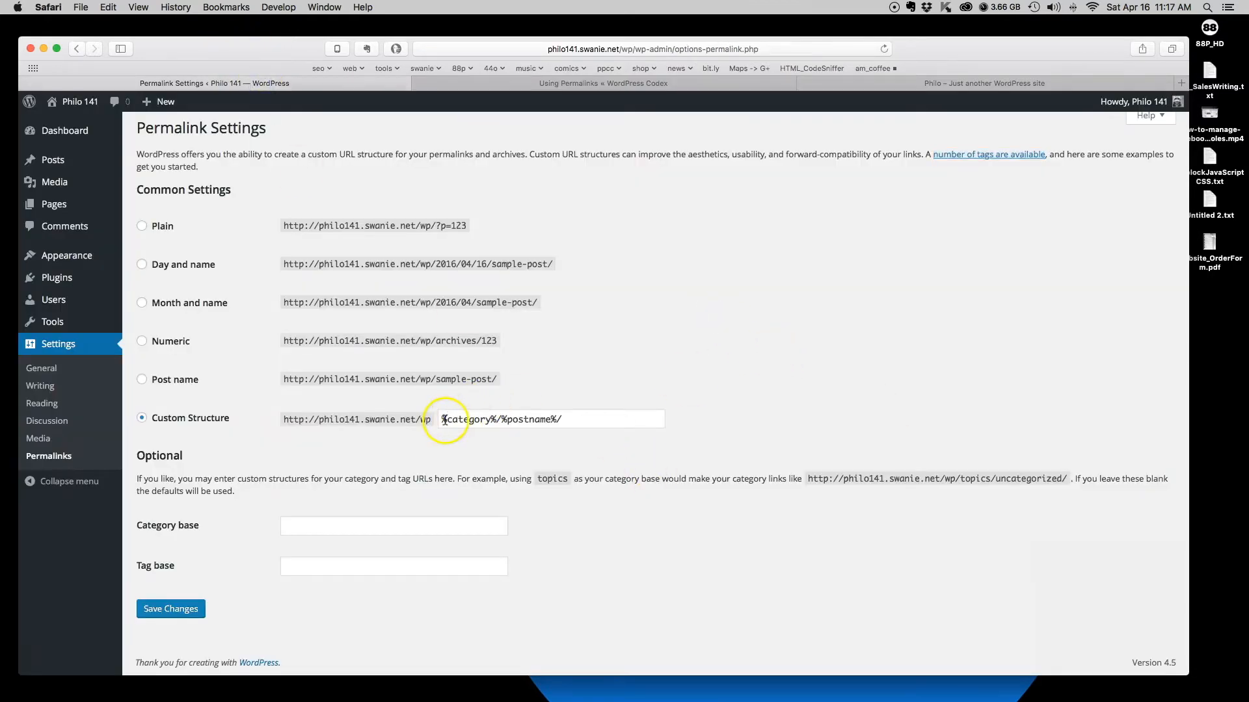
mouse_move(56, 162)
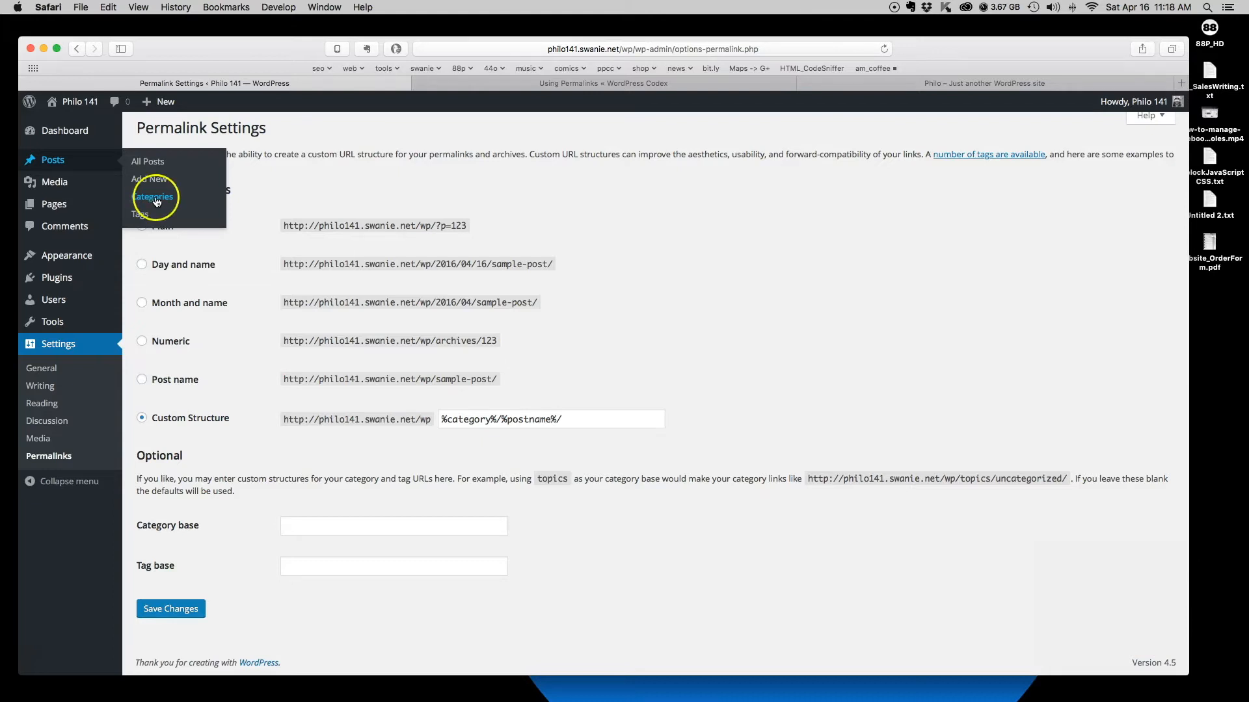
Go back to the Using Permalinks documentation, reload it and close its tab.
left_click(612, 85)
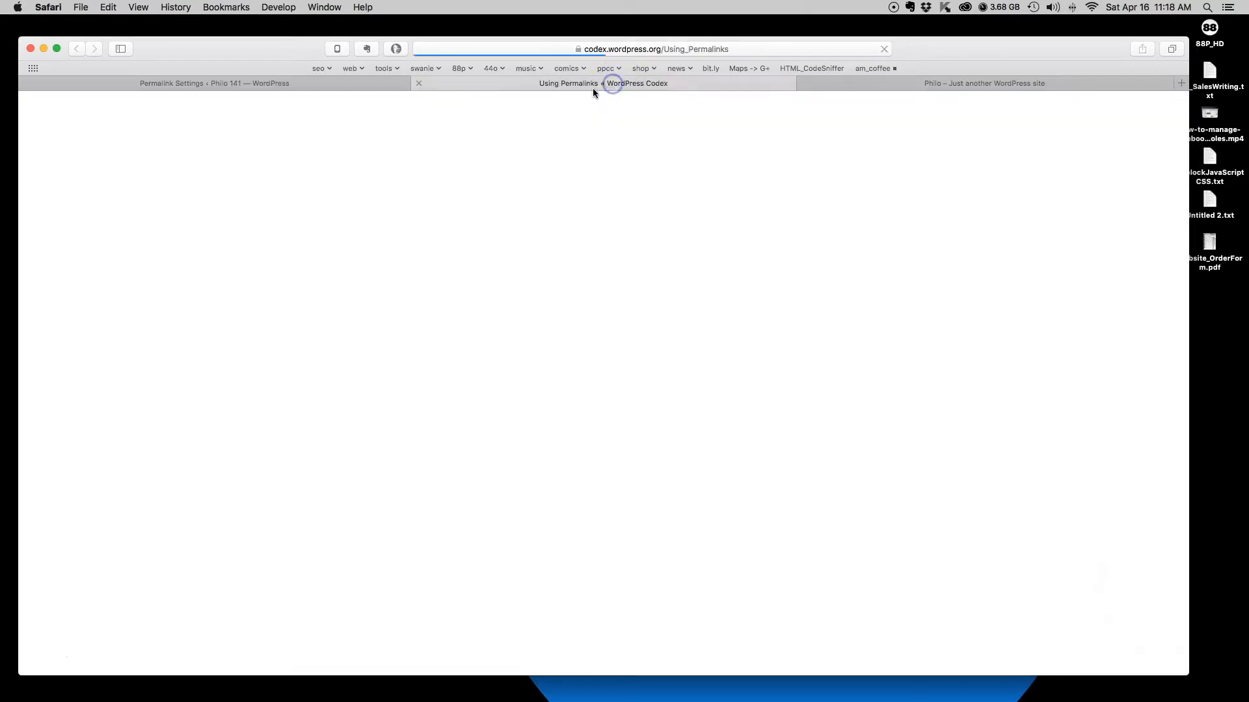
left_click(759, 48)
key("Return")
left_click(419, 84)
Review the category and postname tags in the custom permalink structure and save the permalink settings.
scroll(657, 354, "down", 1)
scroll(650, 366, "up", 1)
left_click_drag(441, 420, 496, 419)
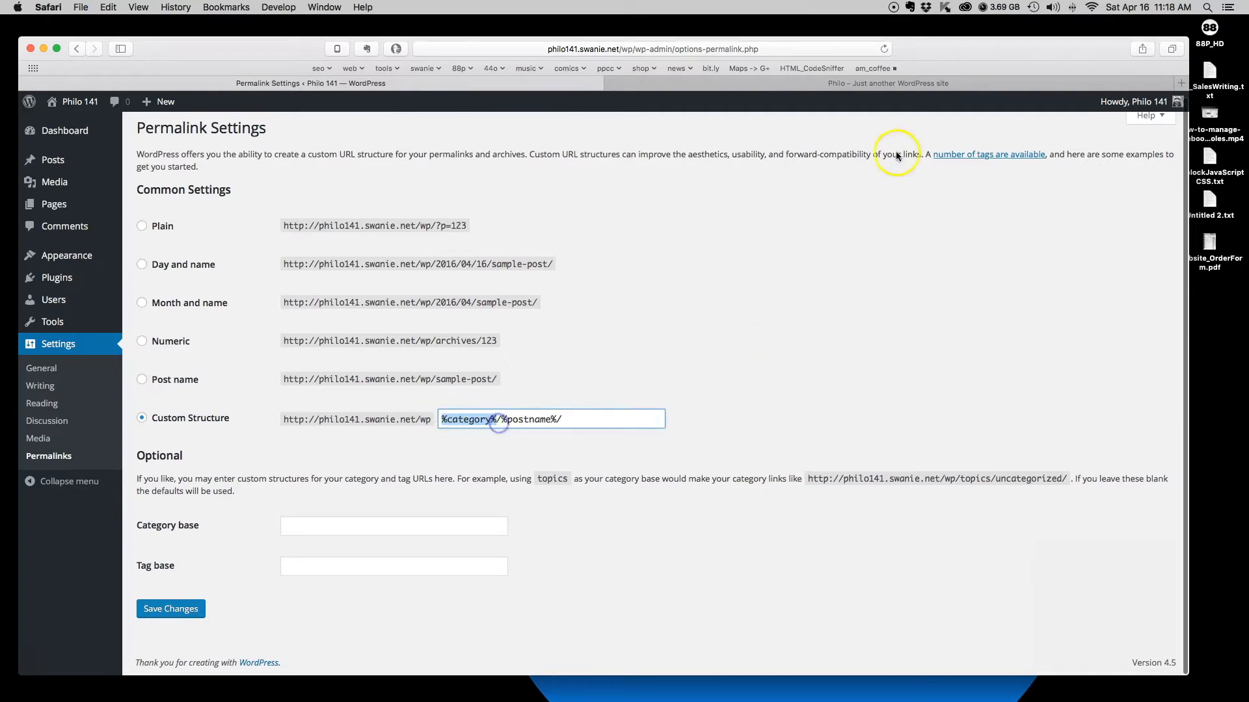
left_click_drag(595, 419, 505, 422)
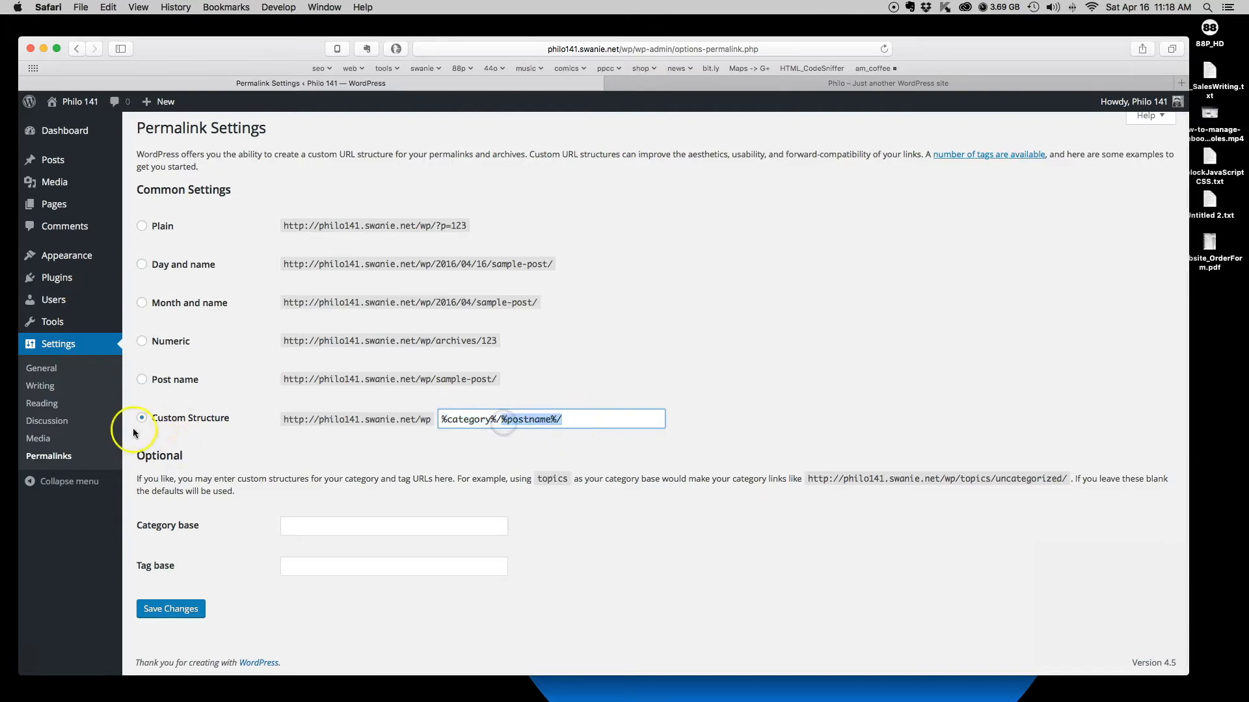
scroll(253, 420, "down", 1)
left_click(170, 610)
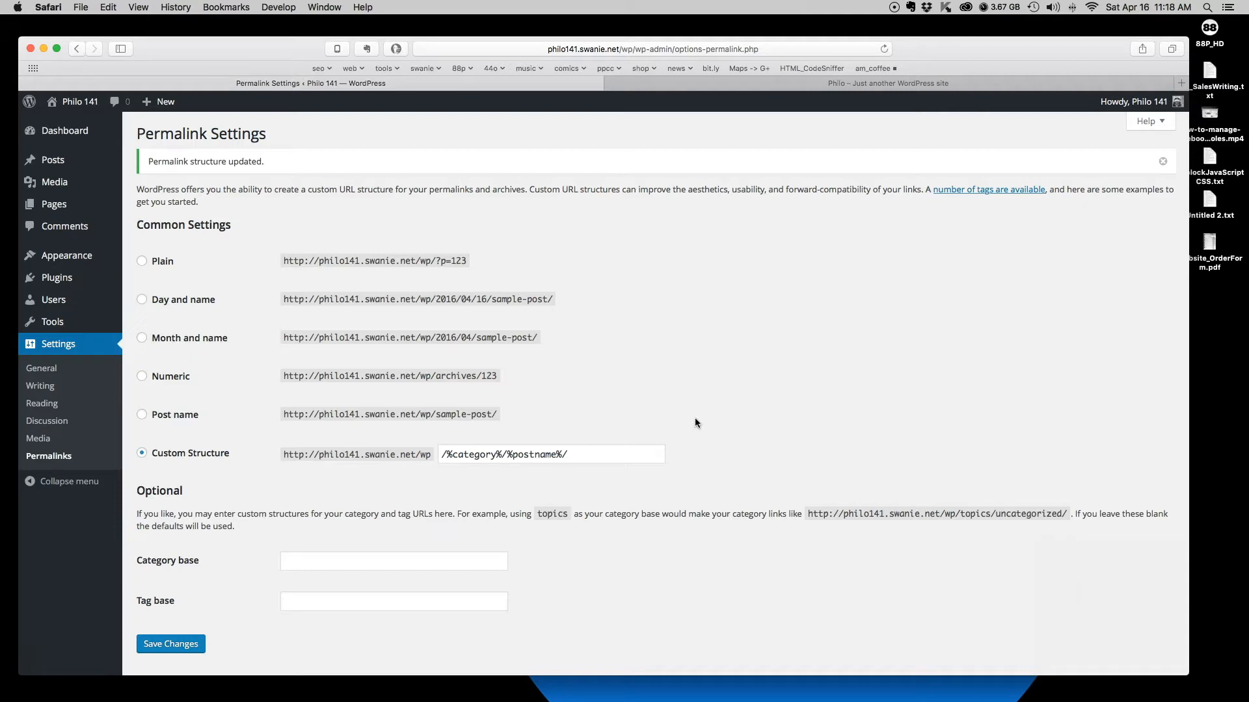
scroll(701, 405, "down", 1)
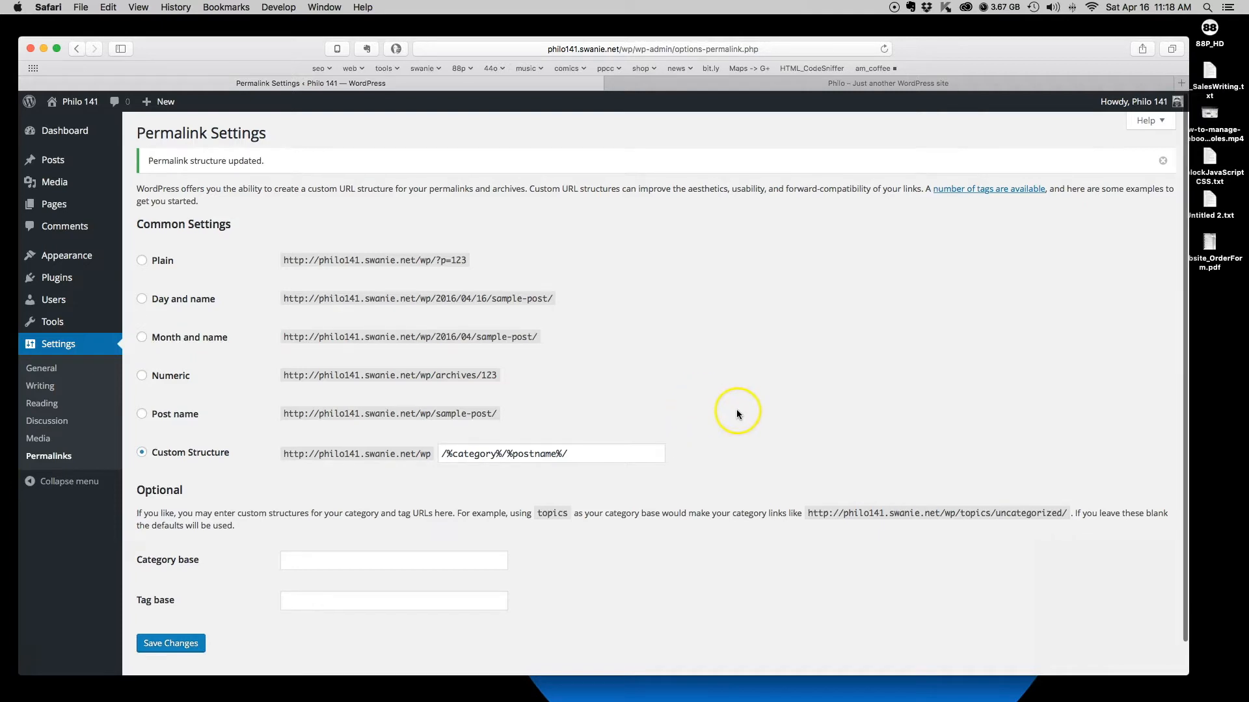
scroll(707, 407, "down", 2)
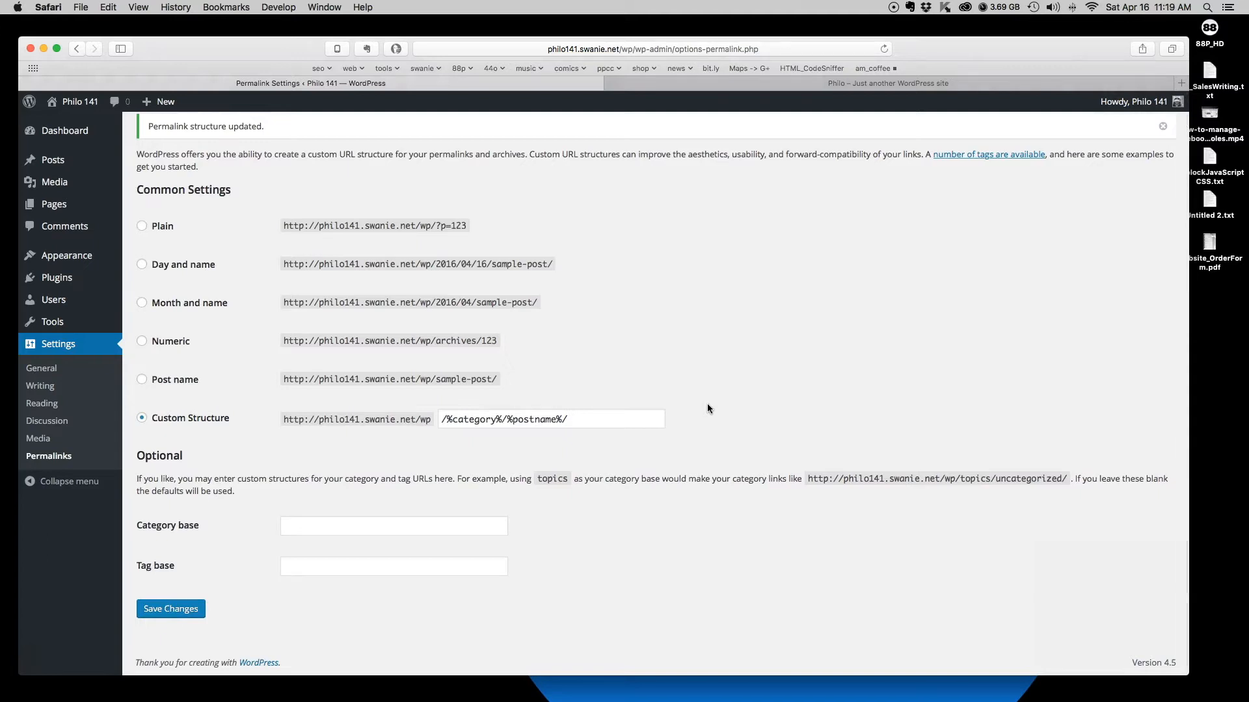
scroll(701, 399, "up", 2)
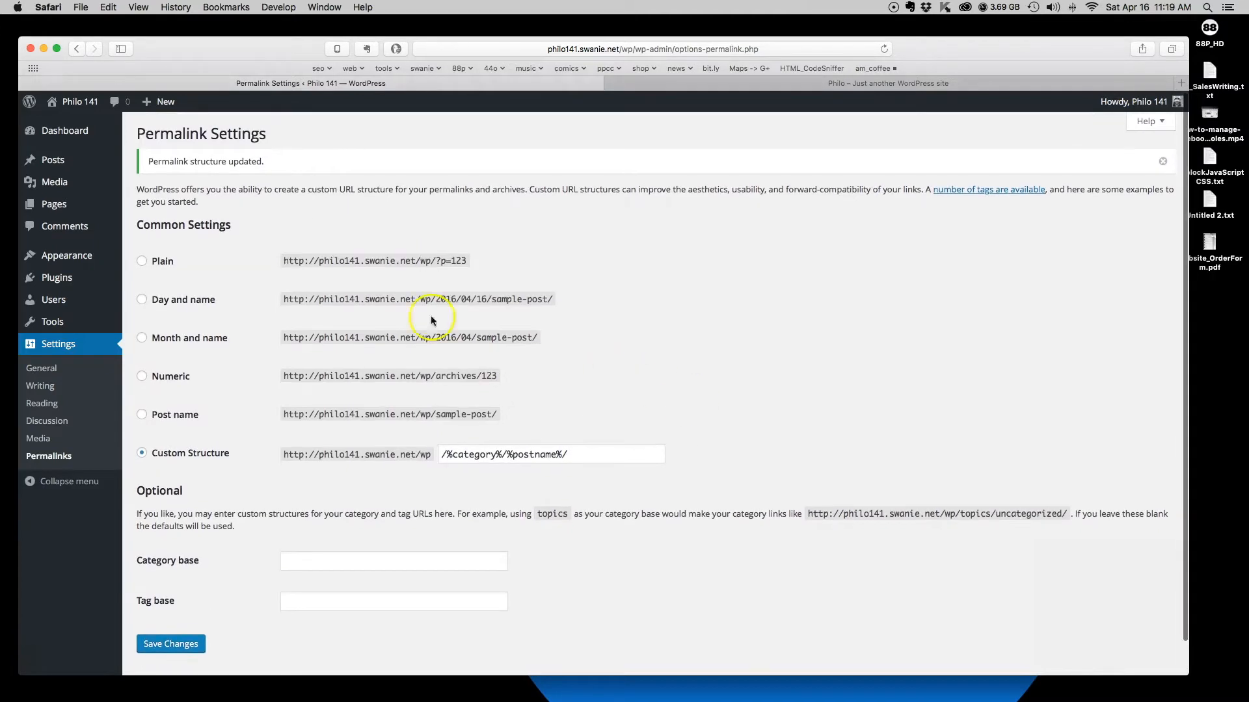
mouse_move(57, 210)
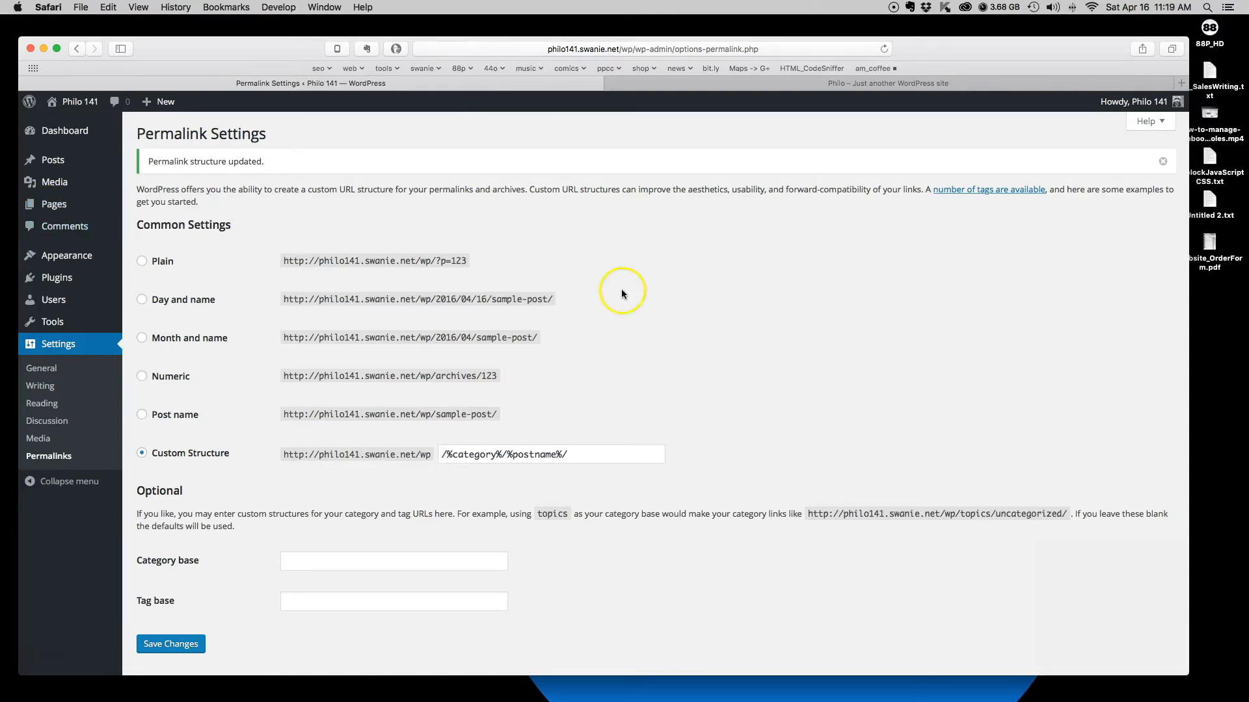
scroll(621, 300, "down", 2)
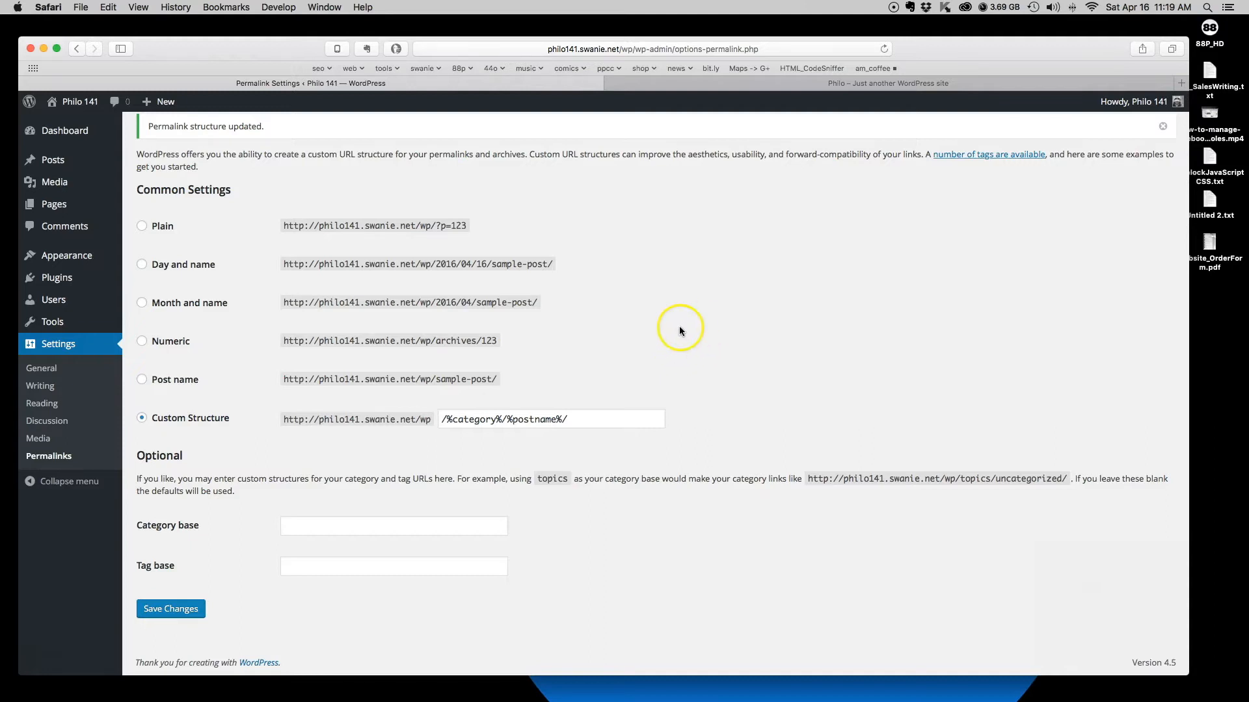
Go from the installed themes to the Add Themes page and look at the theme upload form without choosing a file.
mouse_move(63, 254)
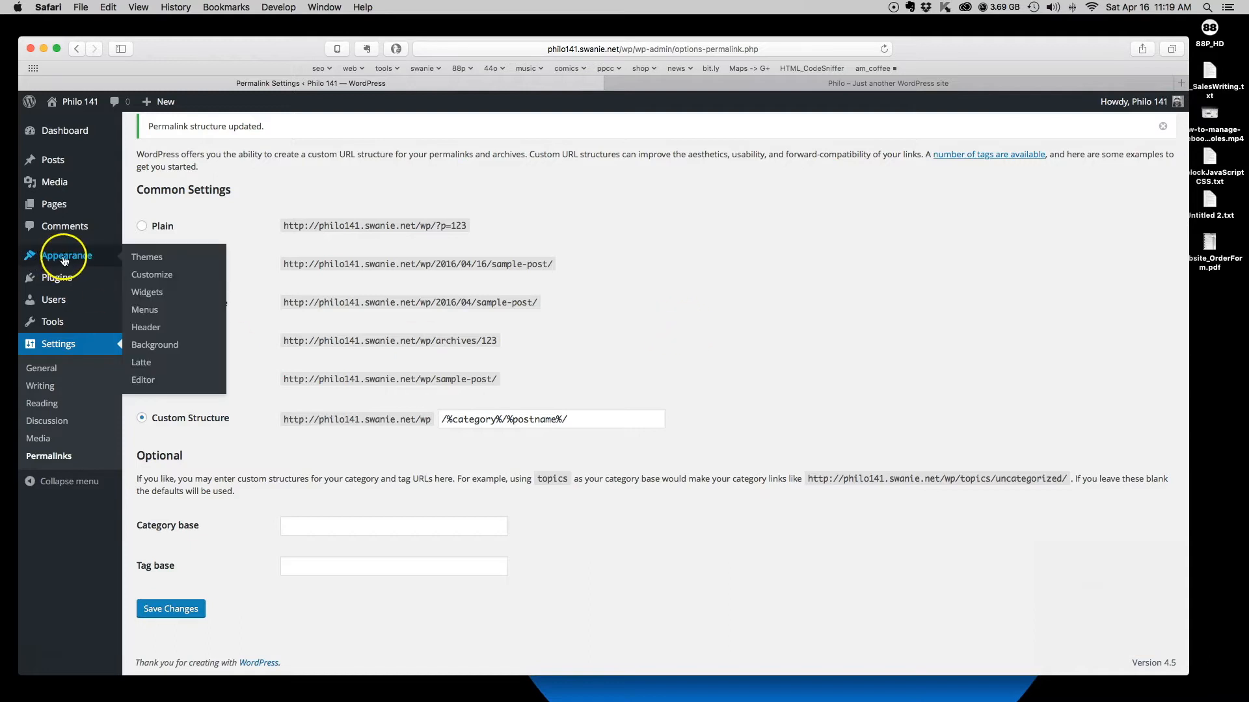
left_click(145, 258)
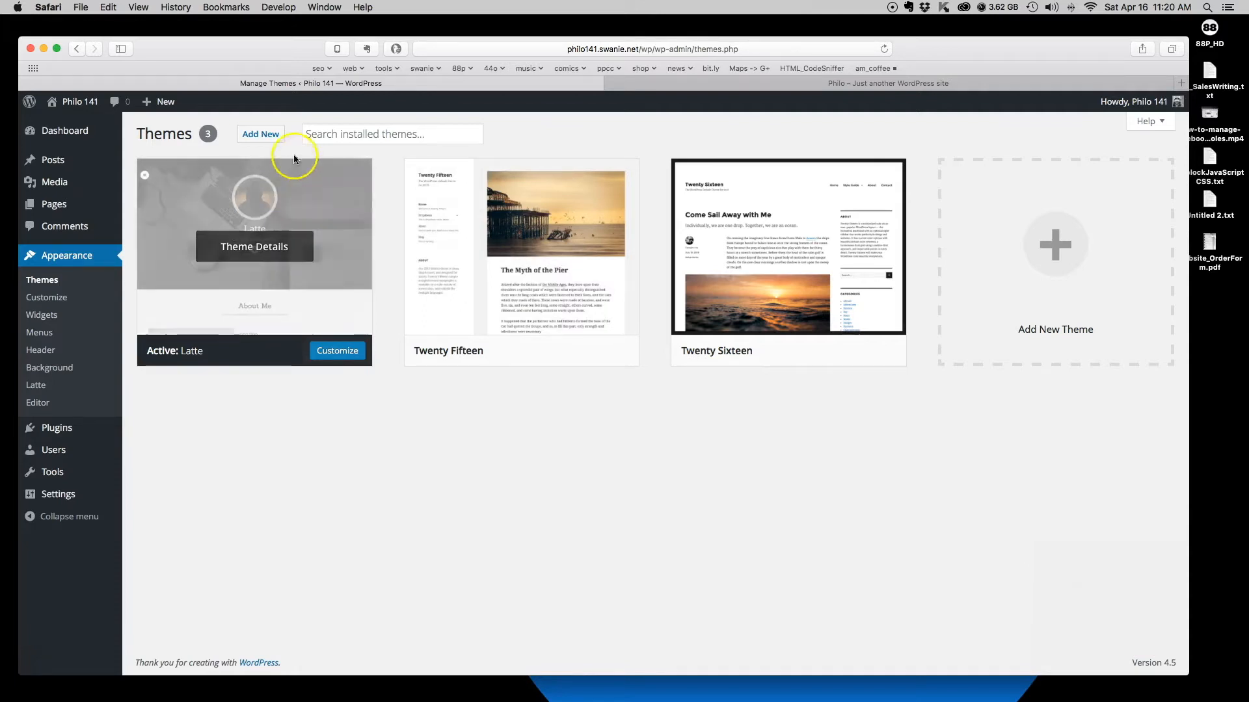
left_click(268, 134)
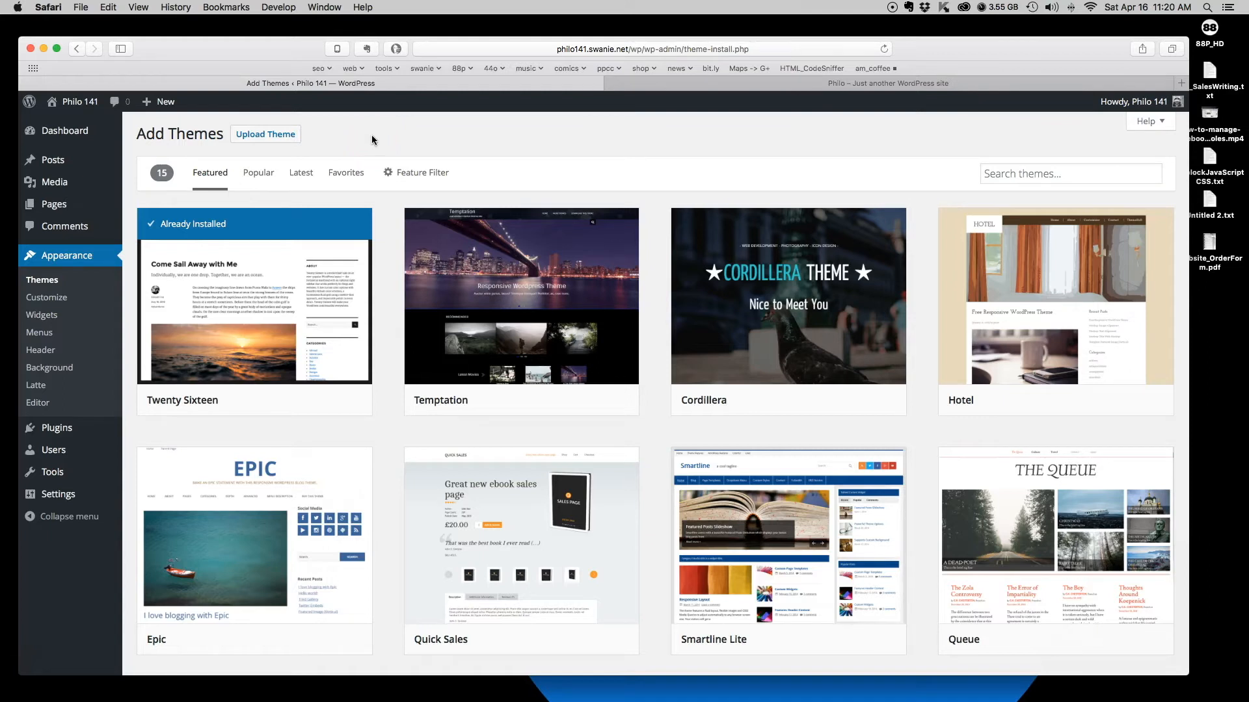
left_click(265, 135)
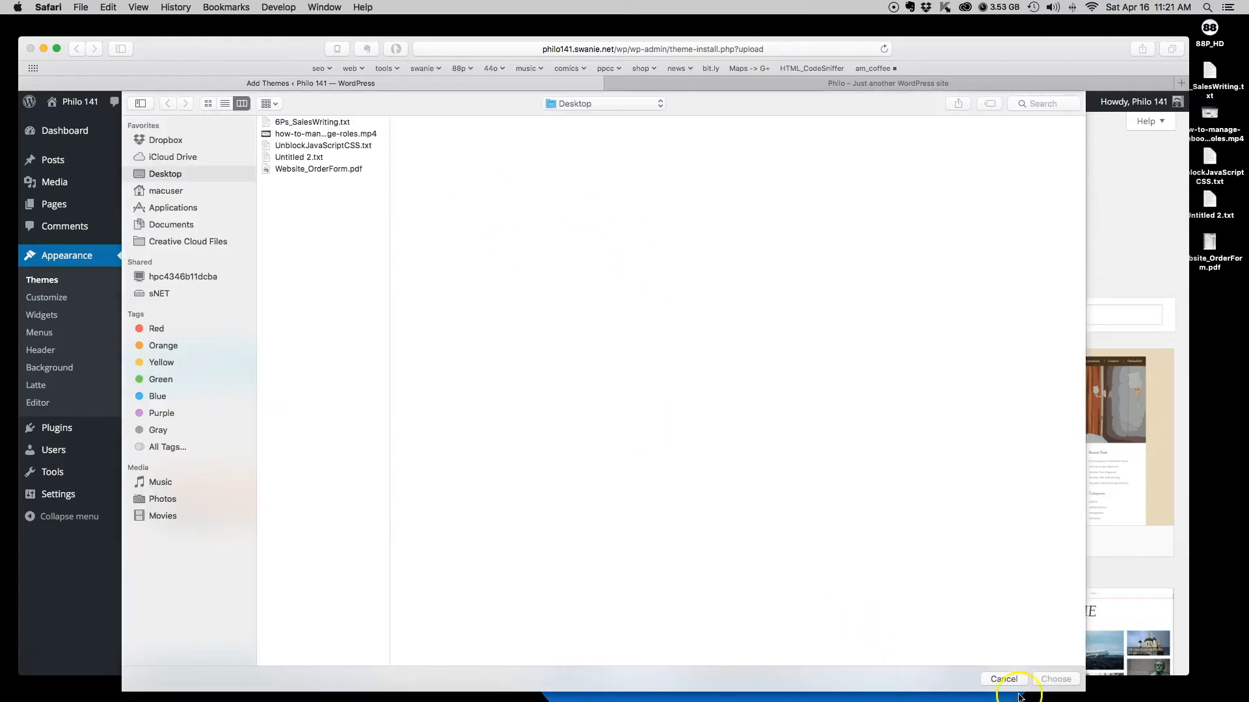
left_click(1004, 679)
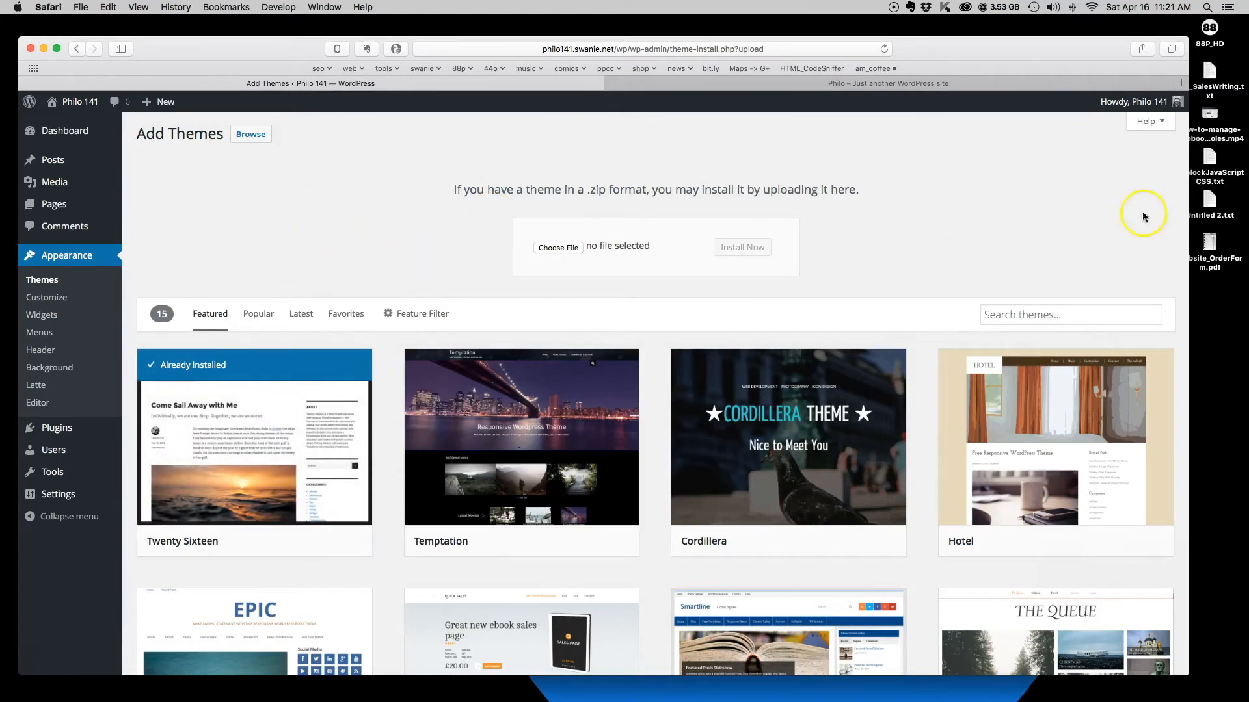
Install the featured Cordillera theme and activate it on the site.
mouse_move(554, 399)
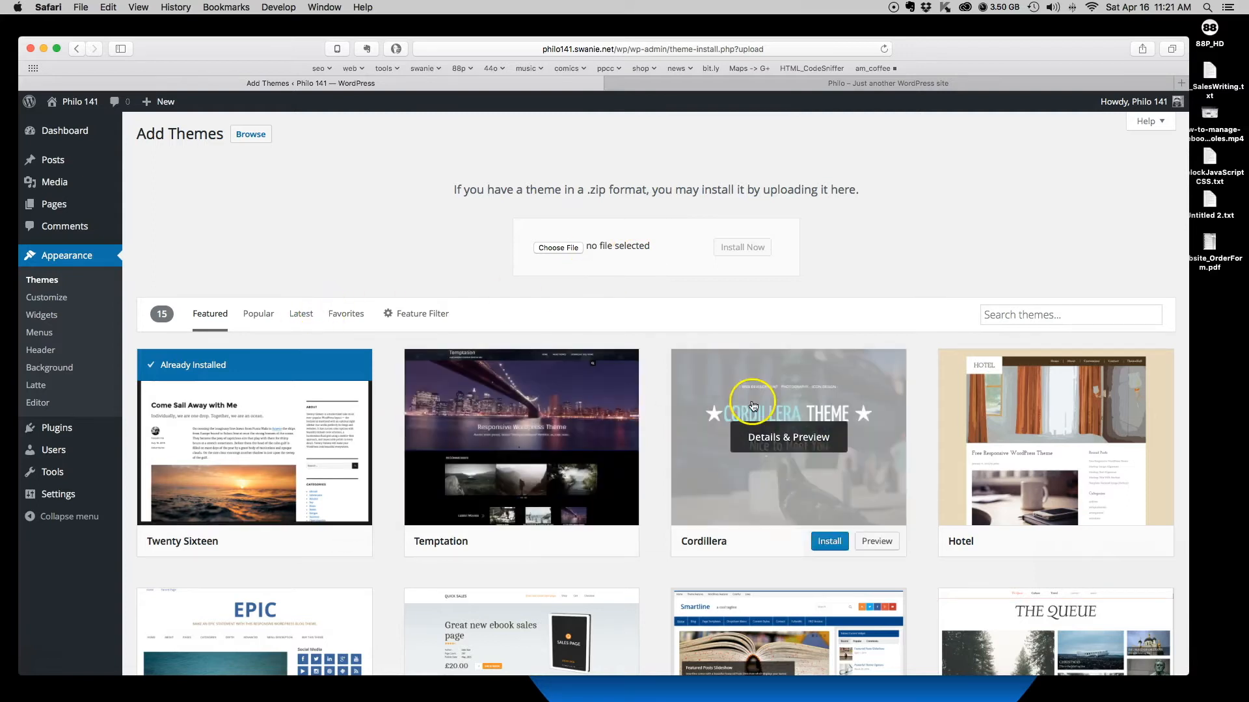
scroll(715, 359, "down", 3)
mouse_move(792, 344)
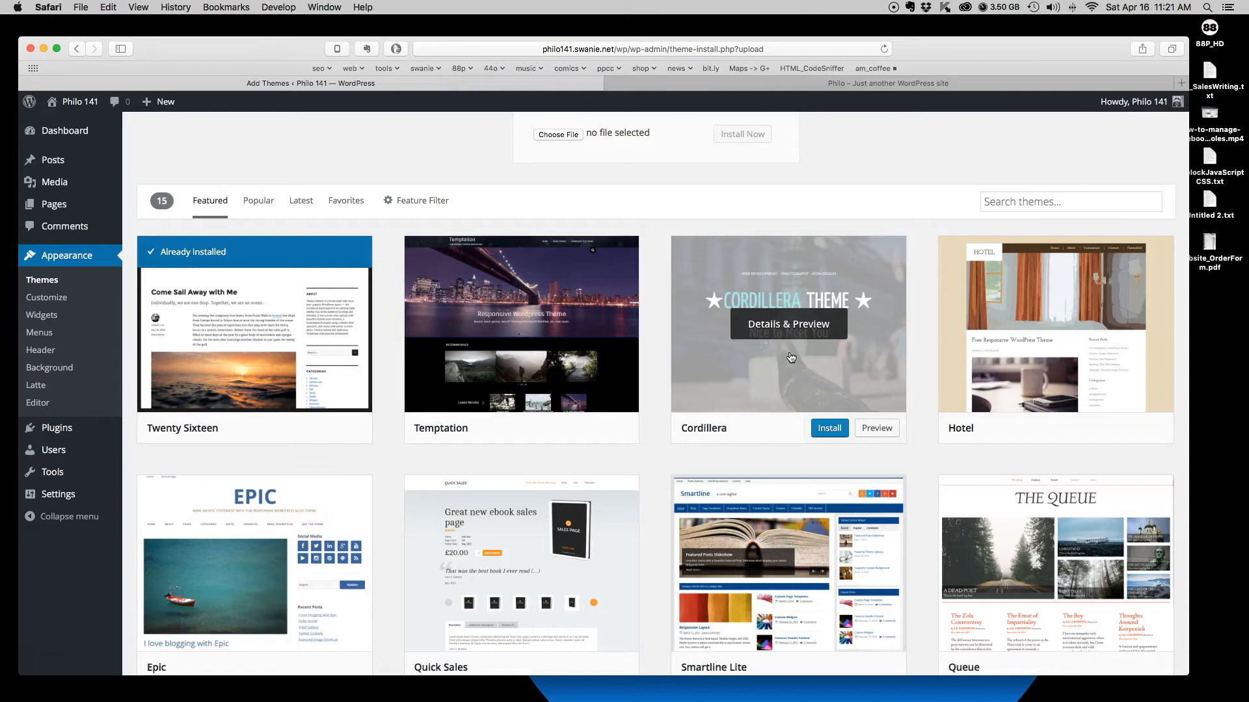
left_click(878, 432)
left_click(829, 428)
left_click(647, 361)
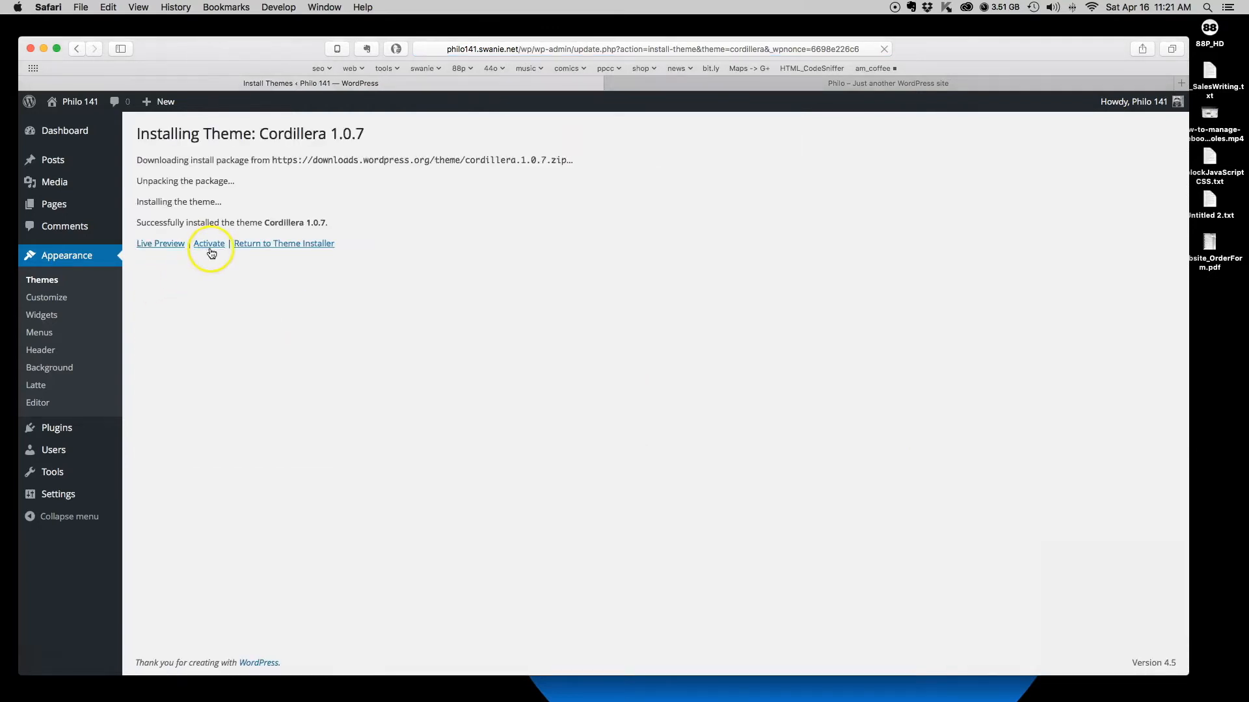
left_click(210, 246)
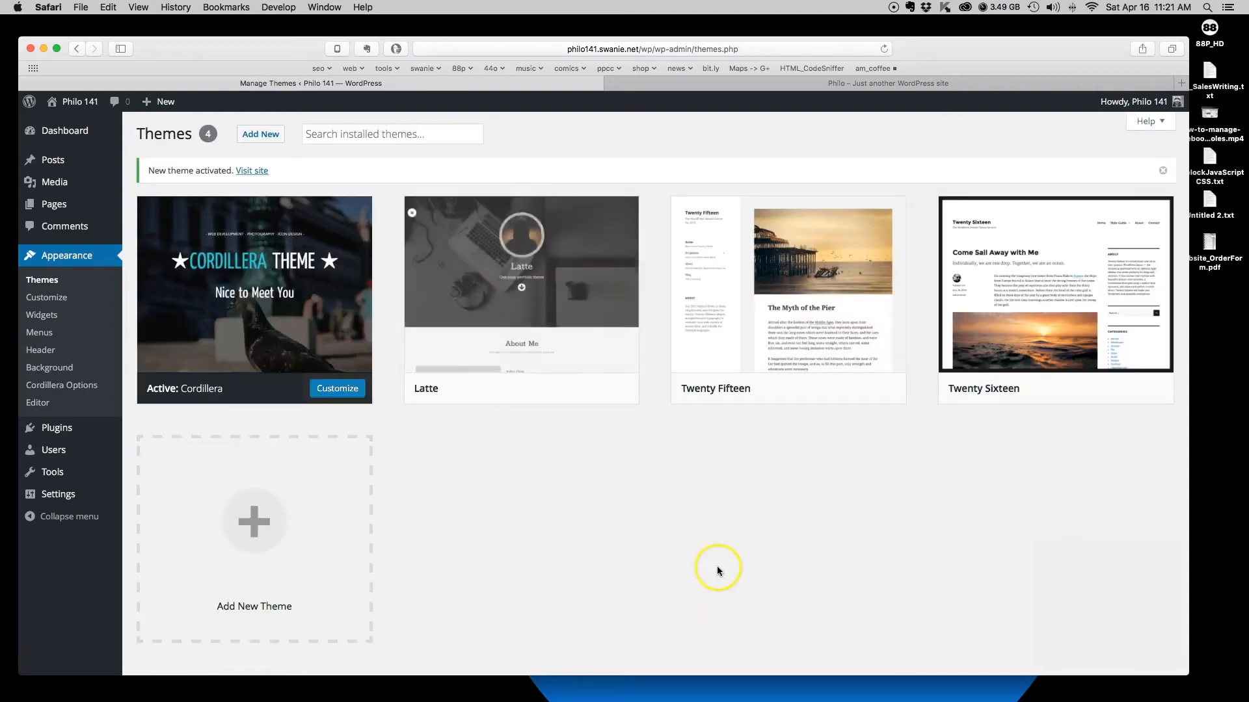
Open the details of the installed Latte theme and examine its description and tags.
mouse_move(575, 286)
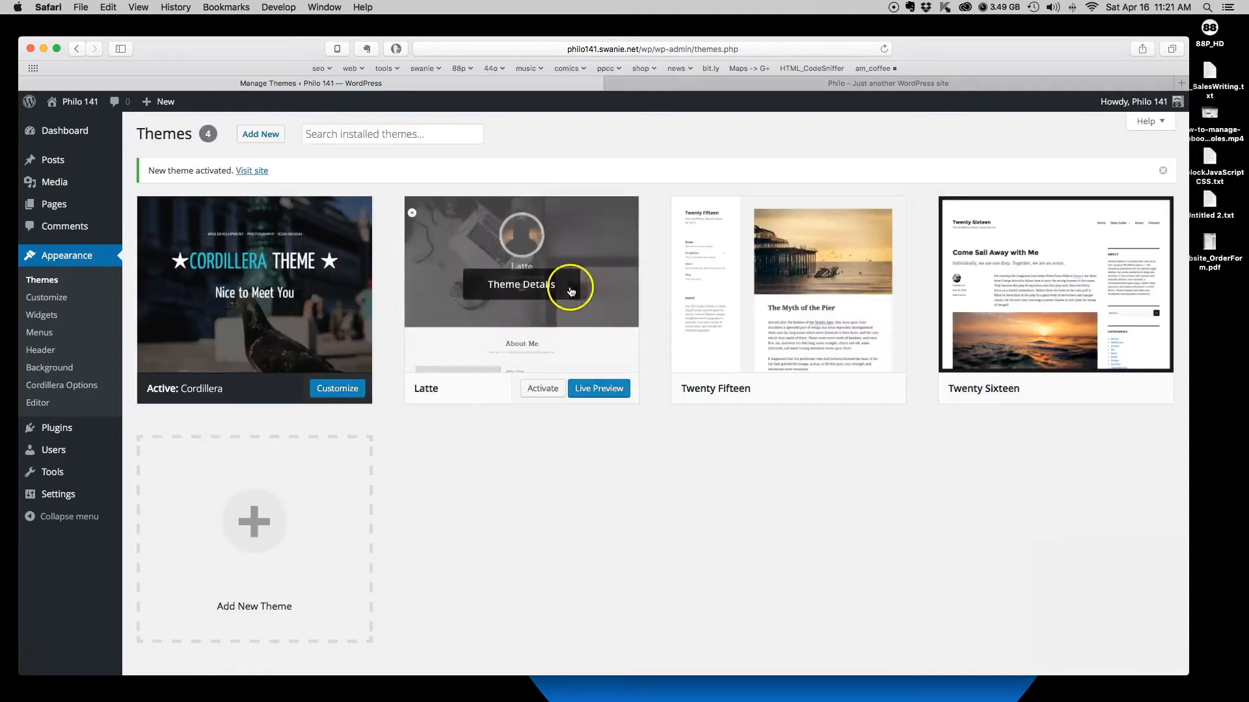
left_click(575, 323)
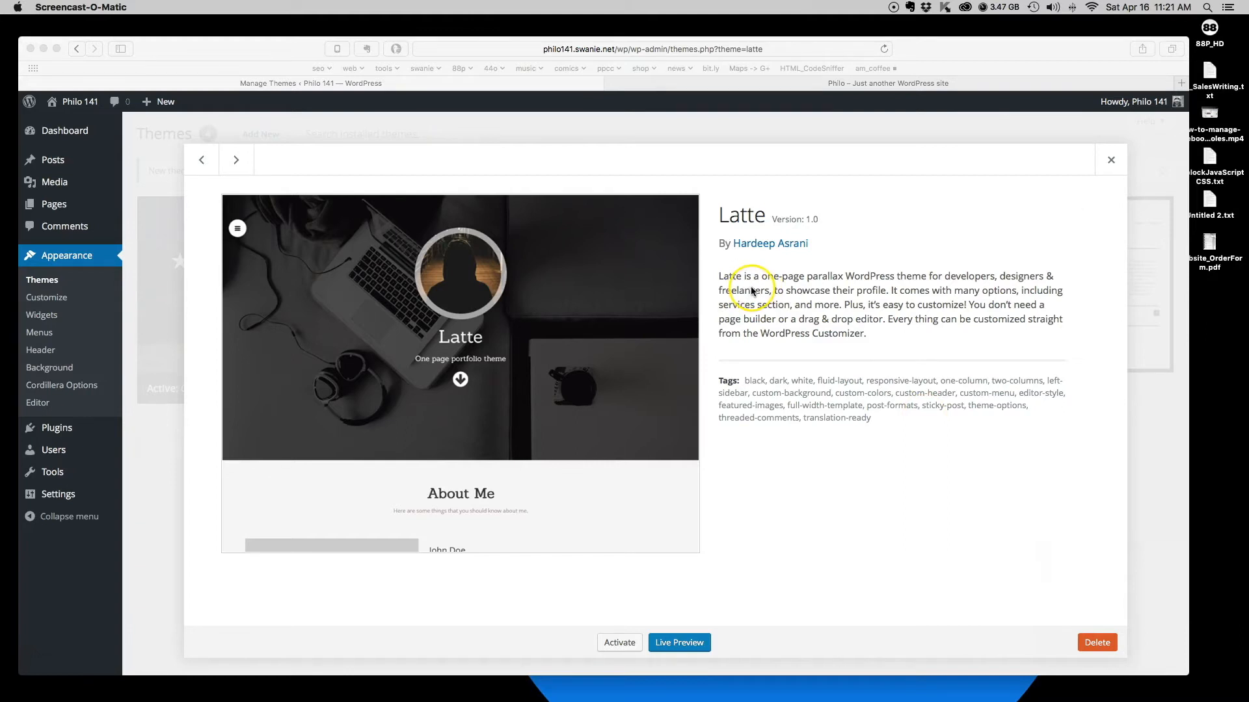
key("ctrl+Up")
left_click(307, 492)
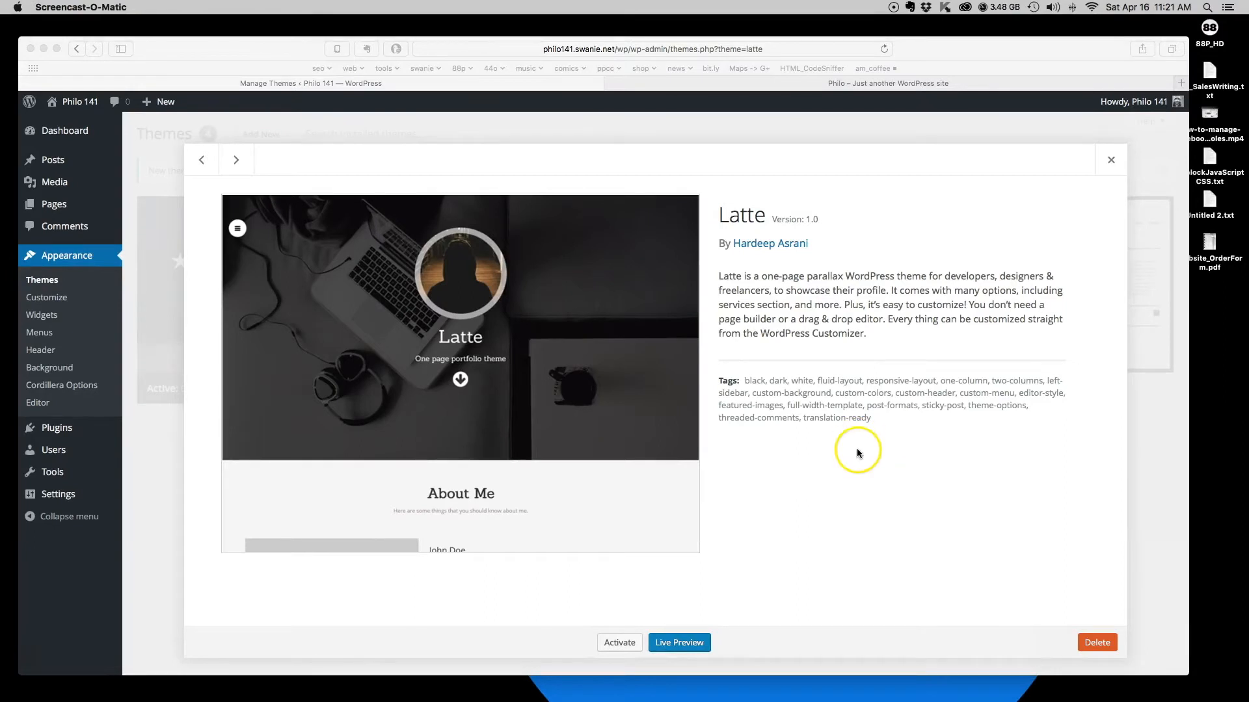
left_click(817, 497)
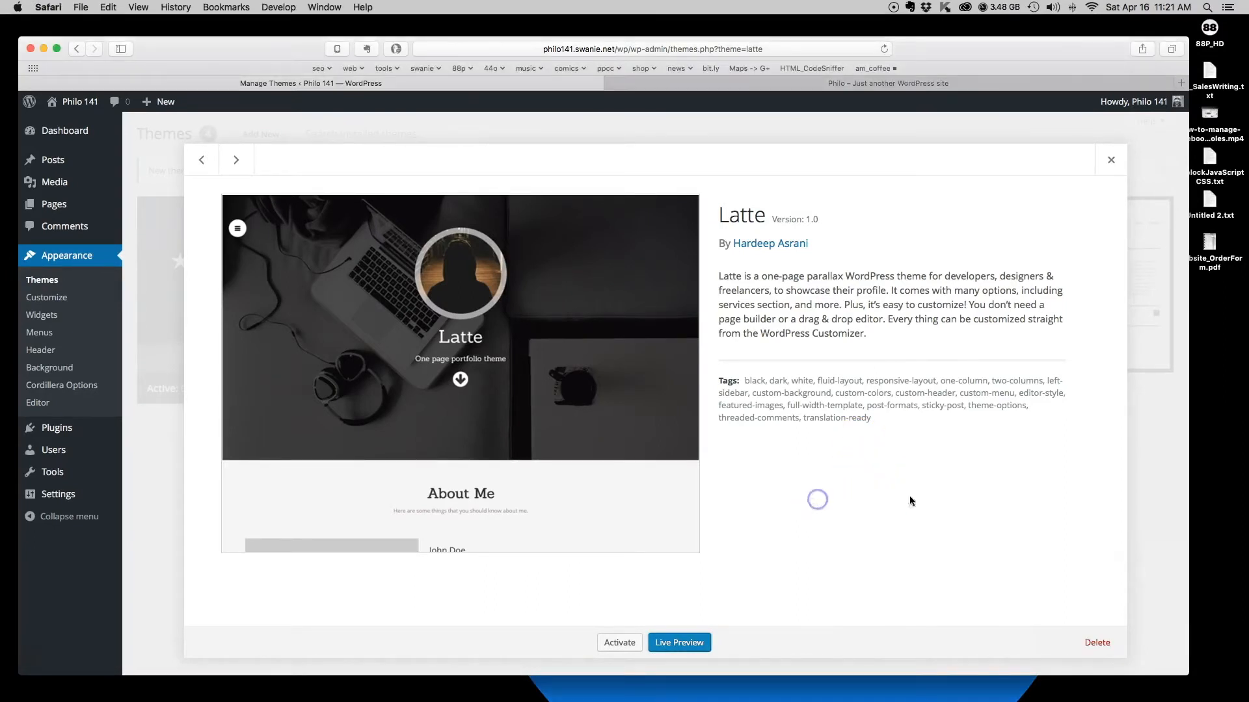
Delete the installed Latte theme from the site and confirm its deletion.
left_click_drag(1013, 48, 891, 33)
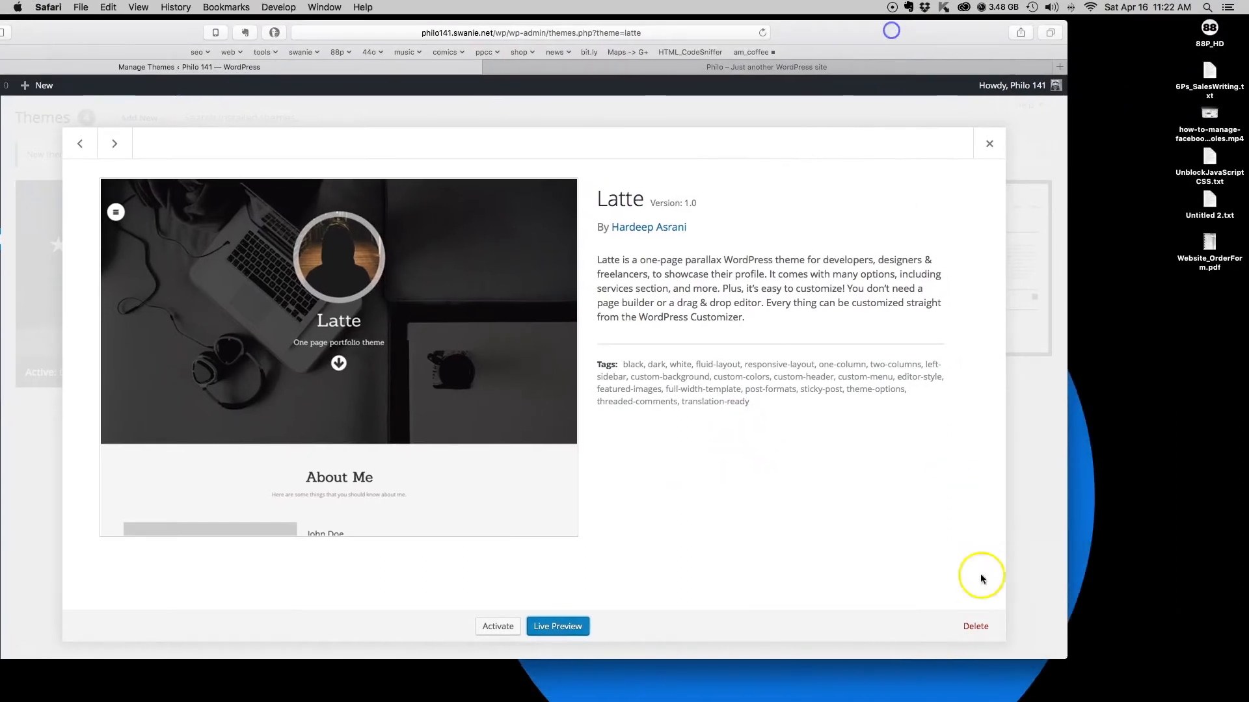
left_click(976, 627)
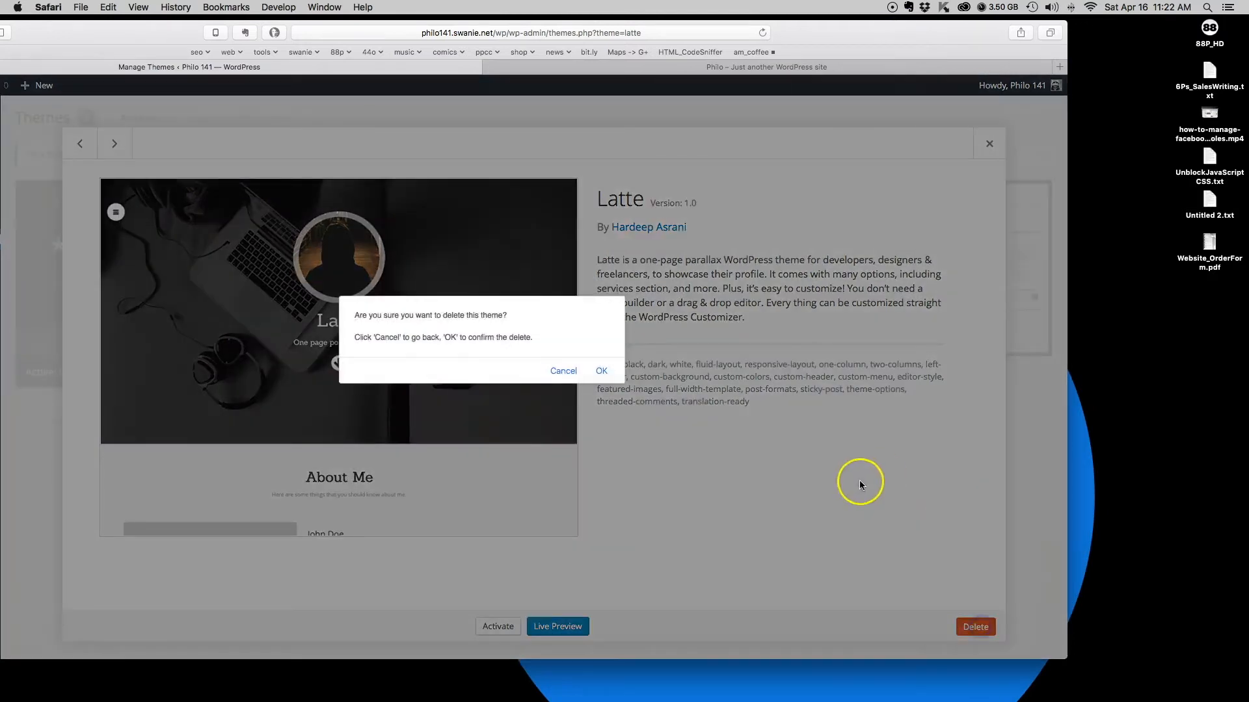
left_click(600, 371)
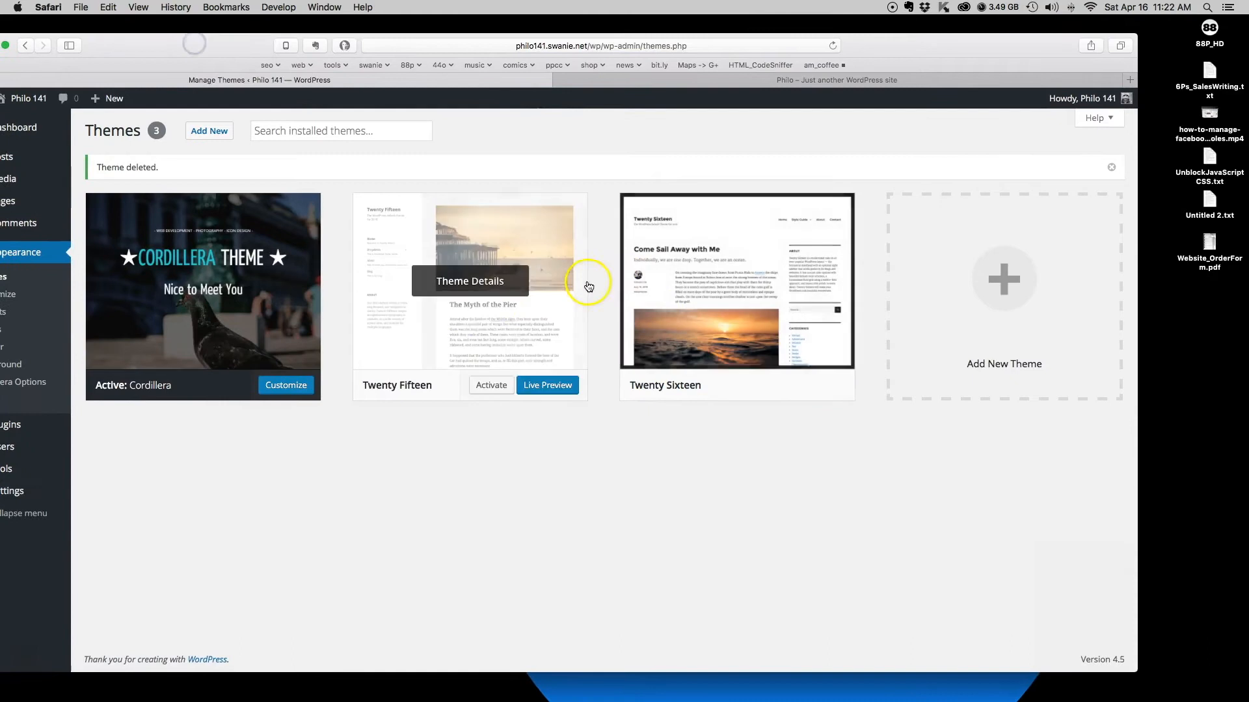
Open the details of the Twenty Fifteen theme, delete it and confirm the deletion.
left_click(498, 334)
left_click_drag(920, 44, 863, 37)
left_click(989, 632)
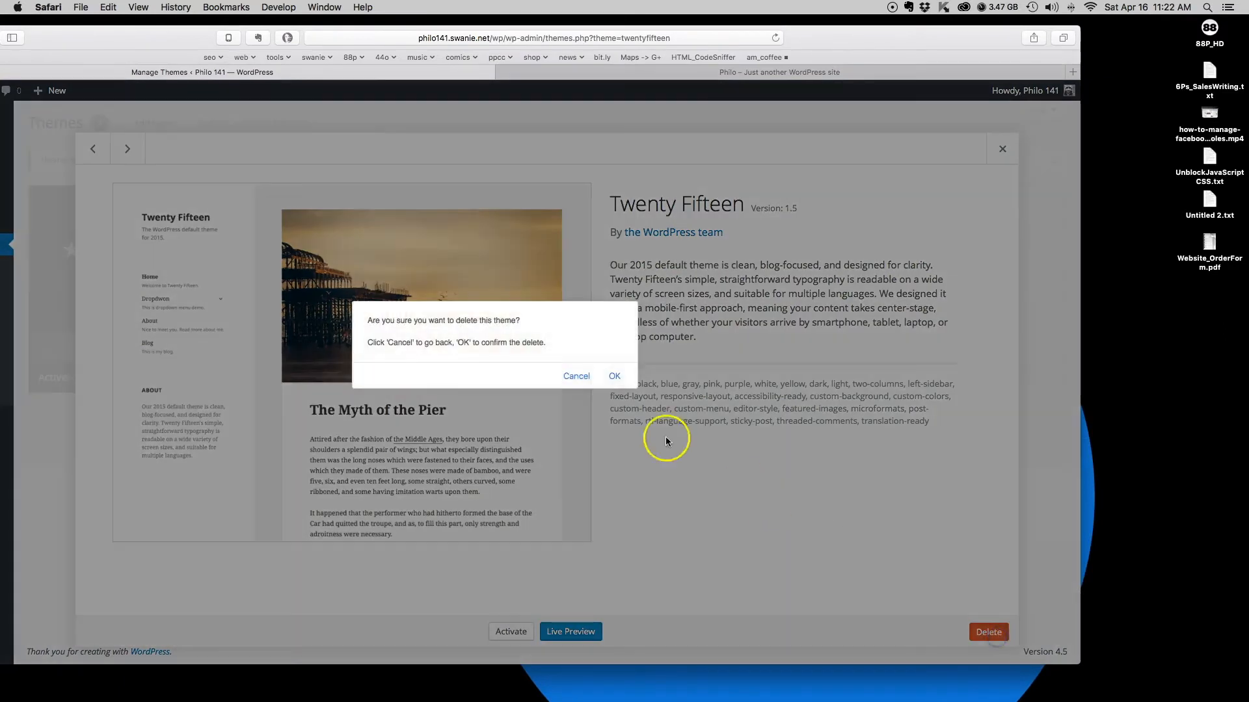
left_click(614, 377)
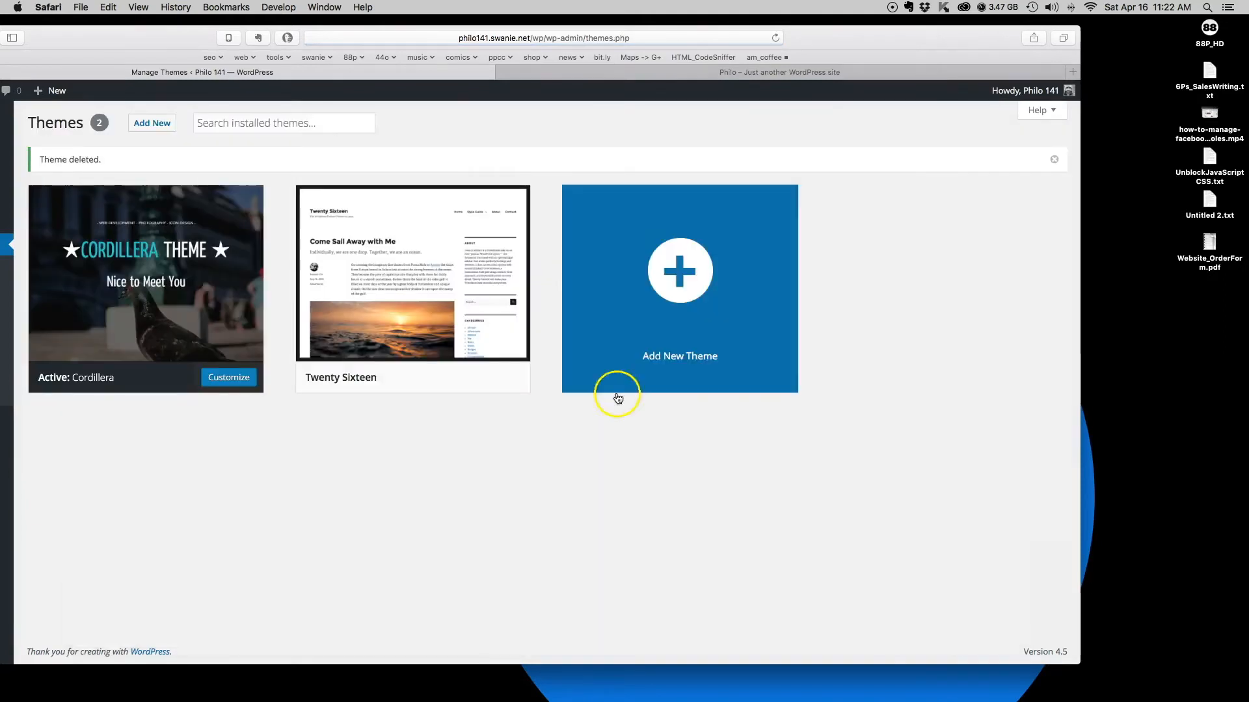
left_click_drag(166, 40, 281, 39)
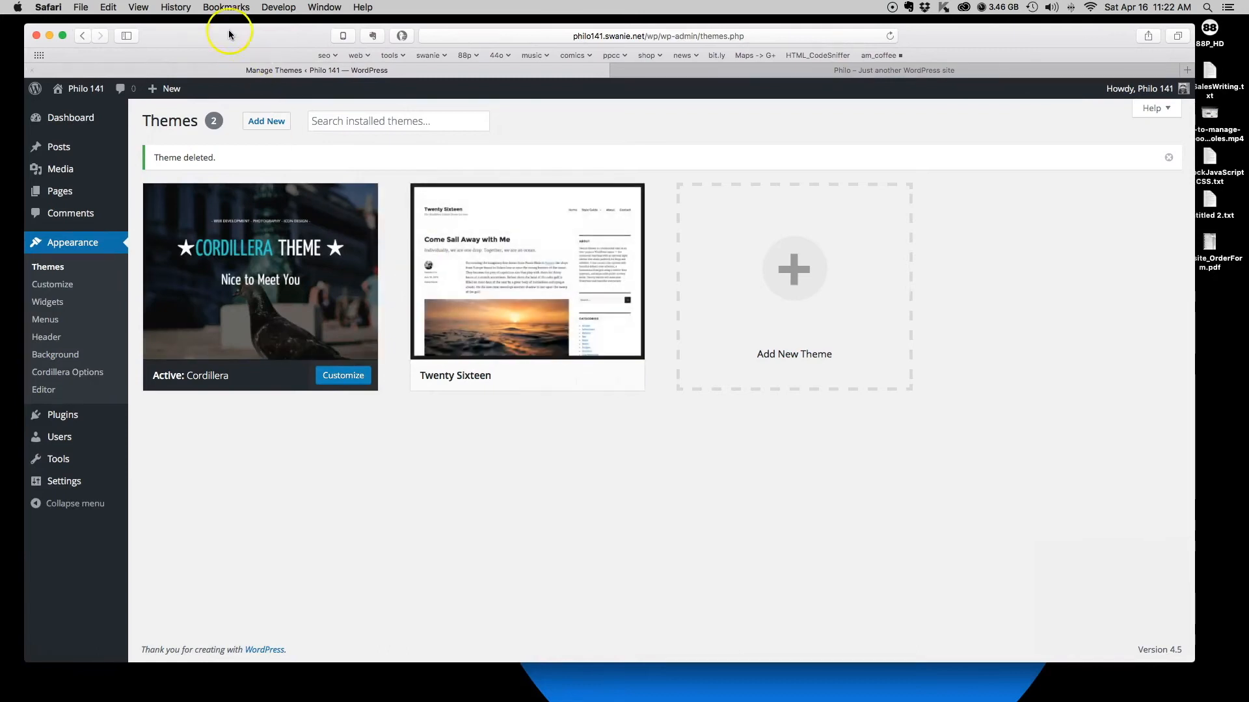
left_click_drag(226, 33, 249, 33)
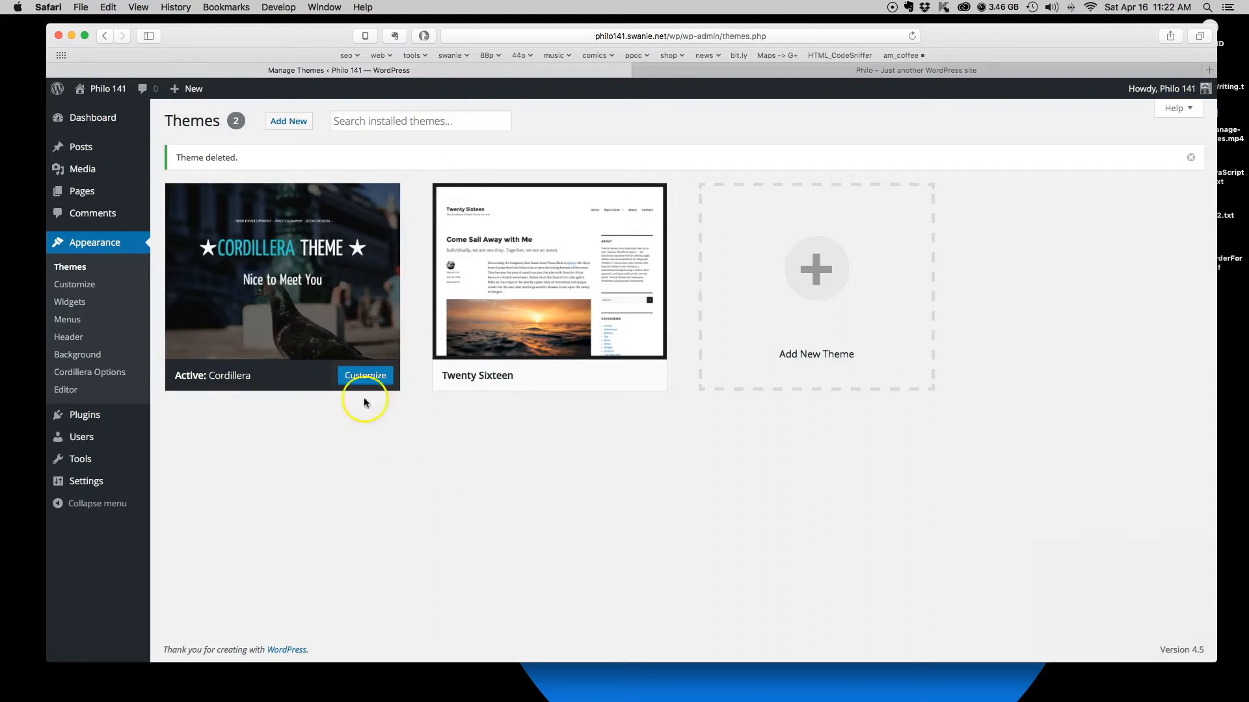
Open the customizer for the Cordillera theme, then reload the site's front page and look it over from header to footer.
left_click(359, 376)
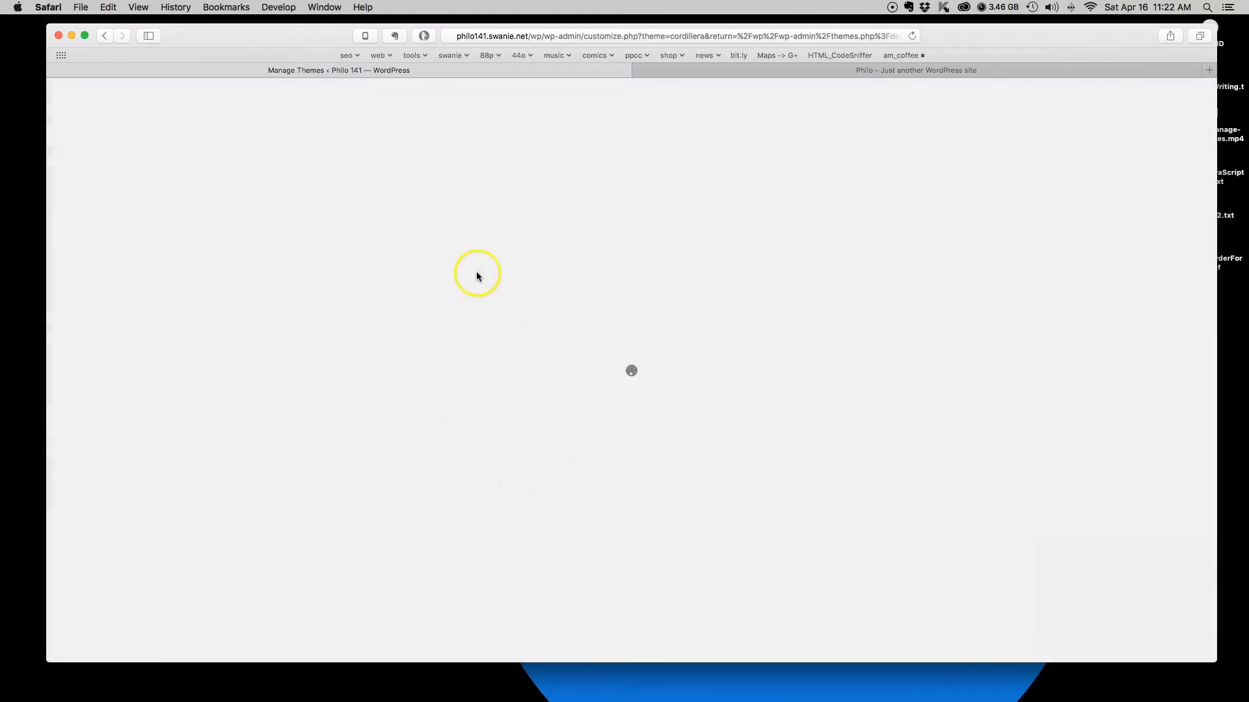
left_click(730, 70)
left_click(914, 35)
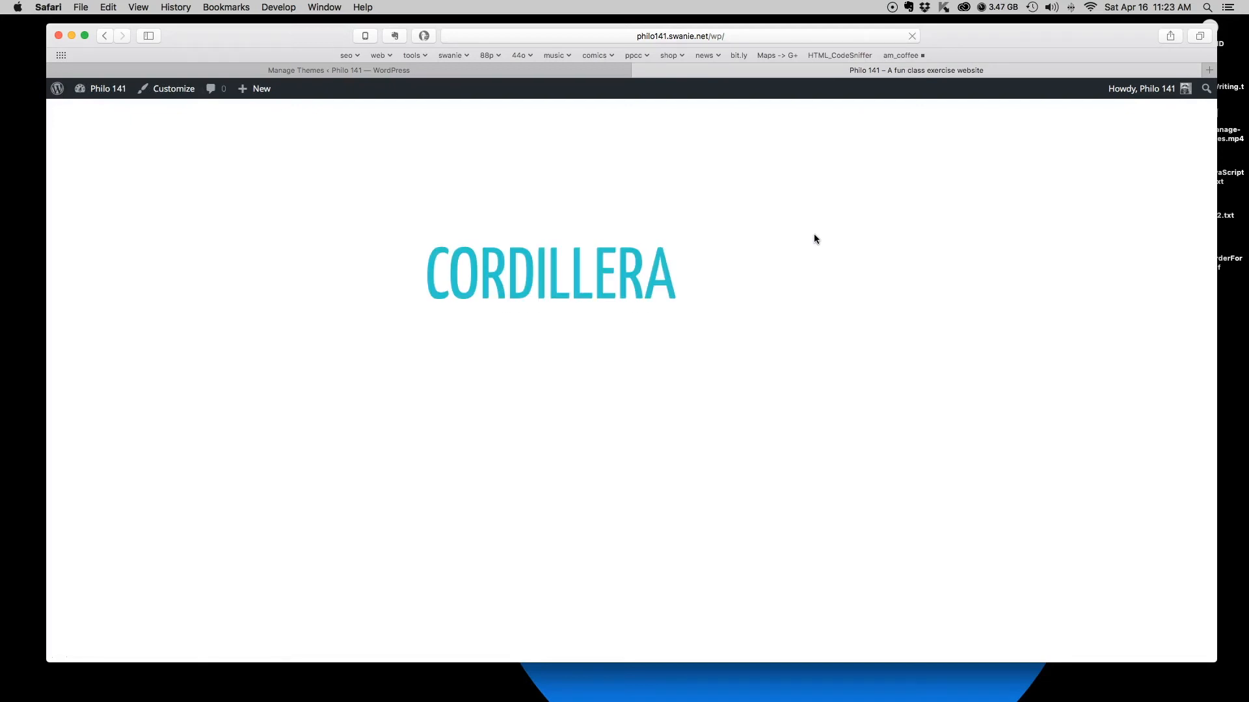
scroll(813, 239, "down", 10)
scroll(813, 239, "up", 9)
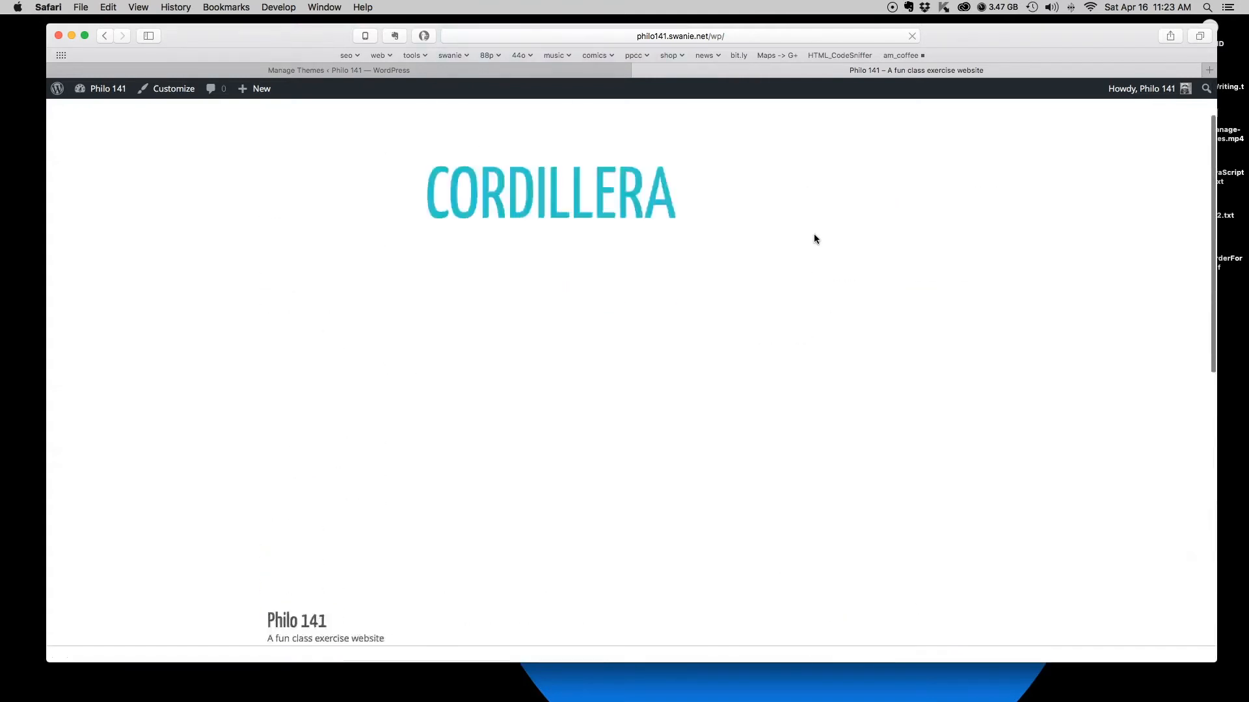
scroll(814, 239, "down", 1)
scroll(771, 291, "up", 3)
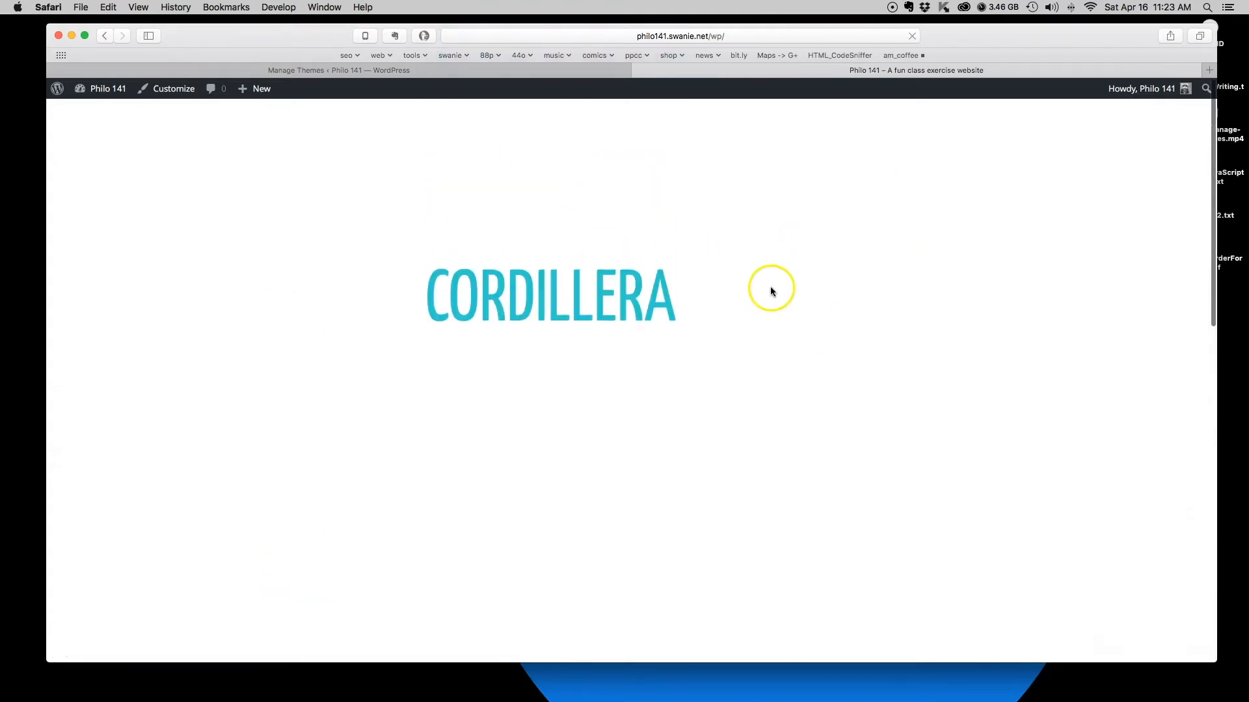
scroll(772, 290, "down", 5)
scroll(772, 290, "down", 7)
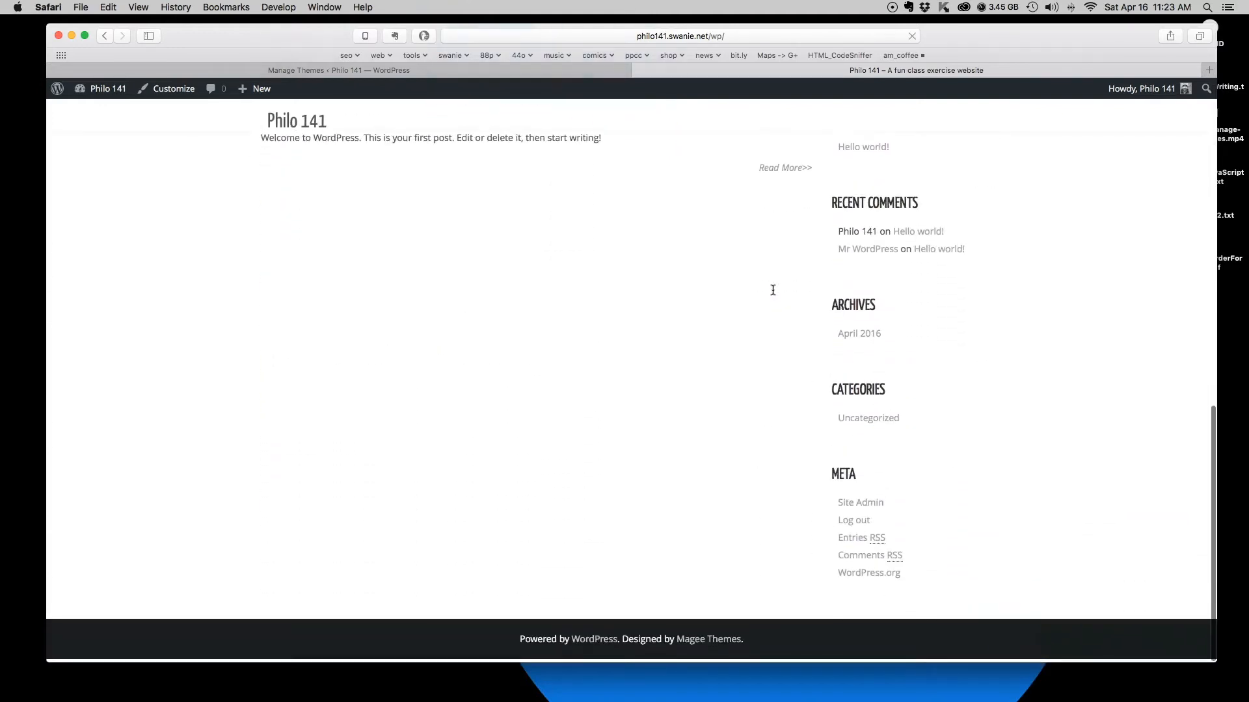
scroll(772, 290, "up", 10)
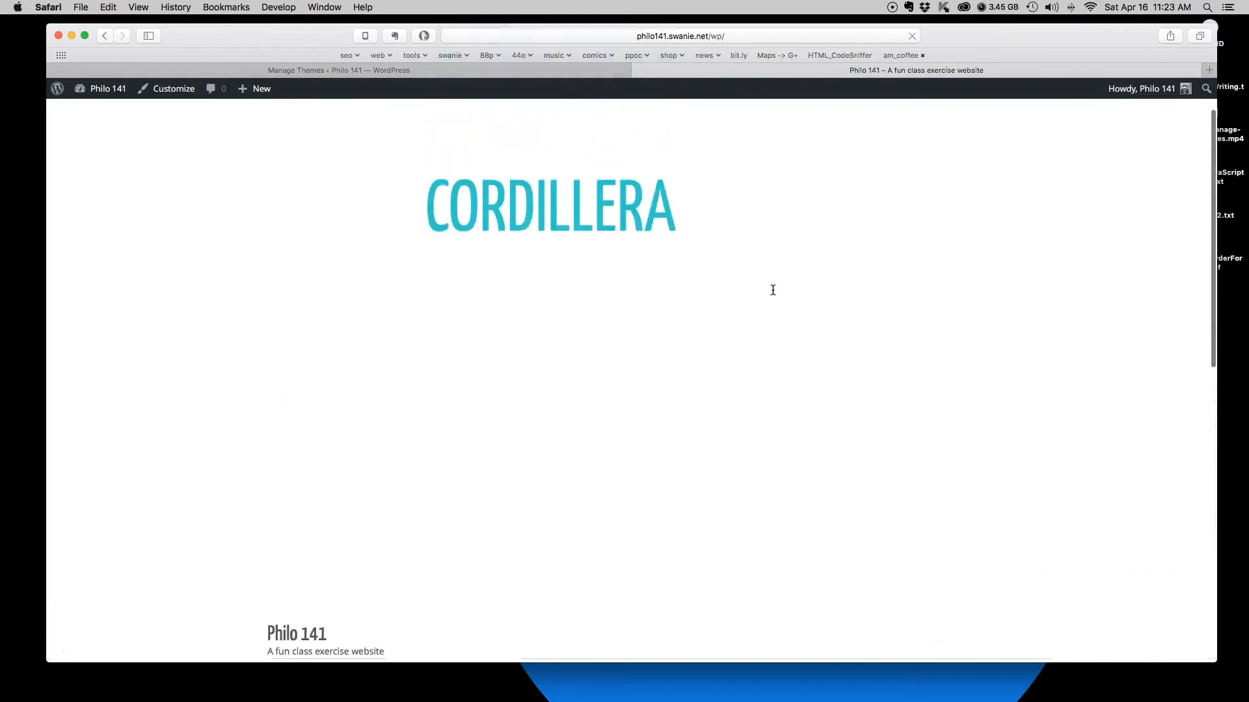
scroll(772, 291, "up", 2)
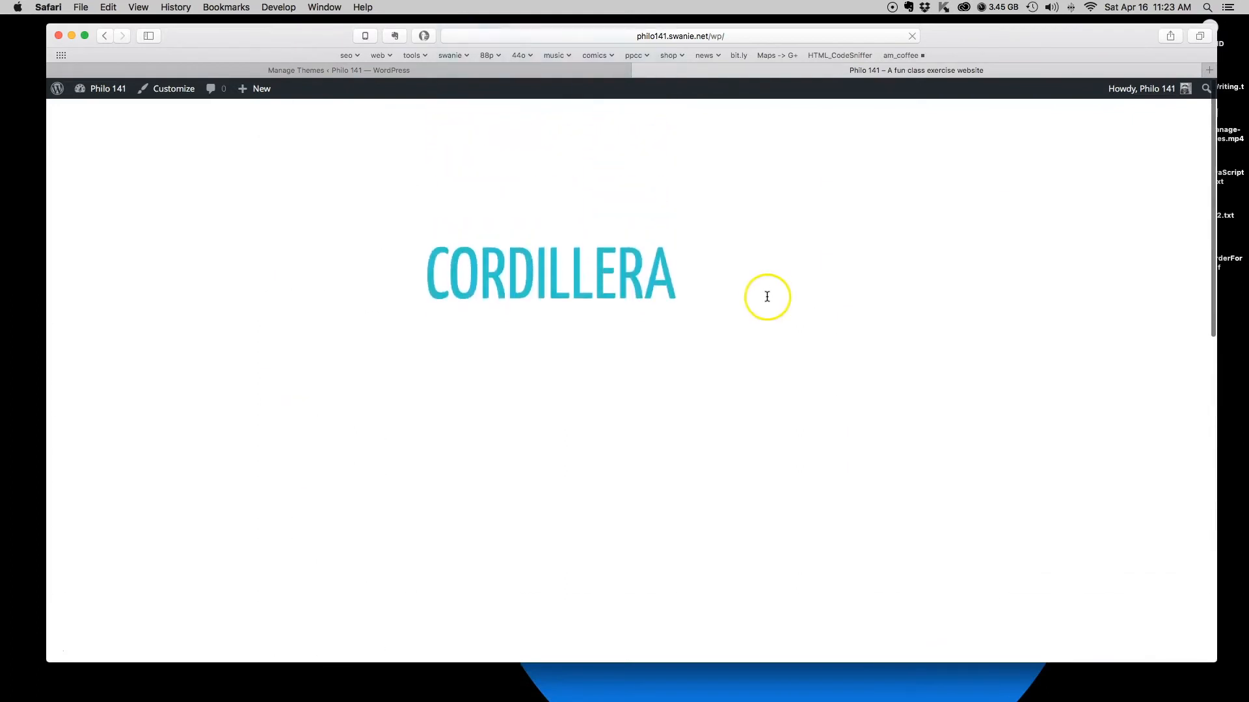
scroll(766, 290, "down", 6)
scroll(747, 288, "down", 5)
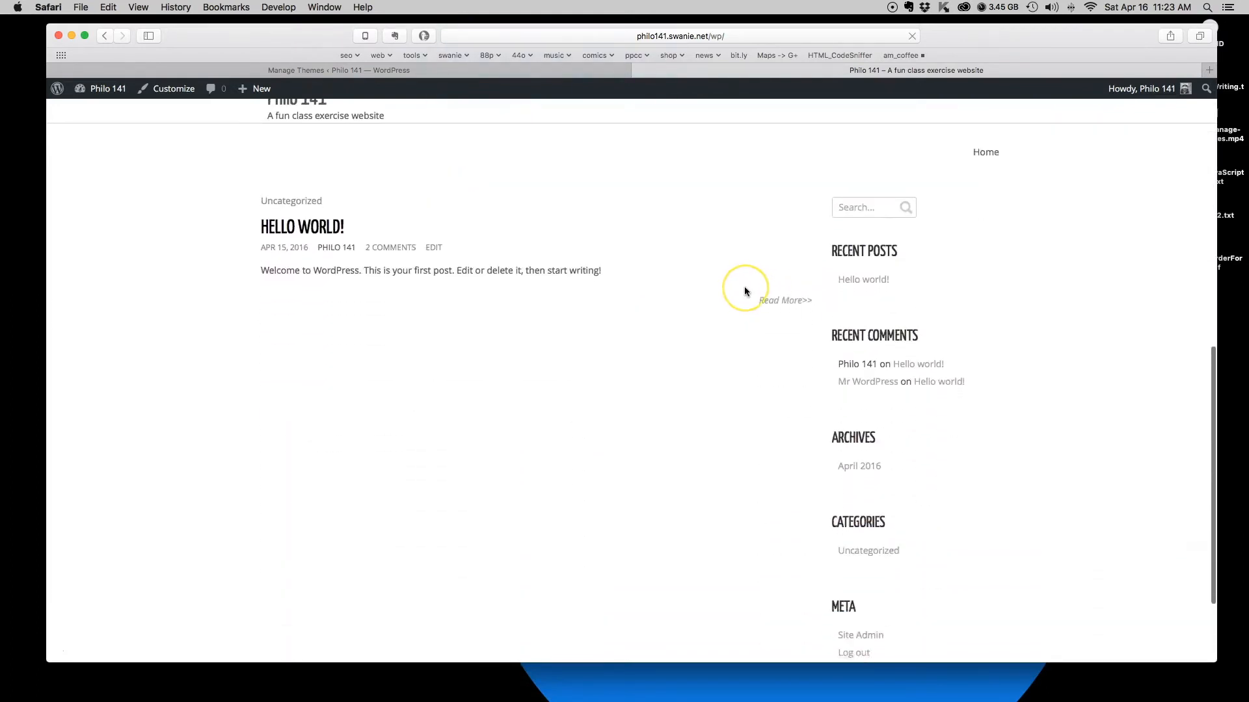
scroll(747, 288, "up", 10)
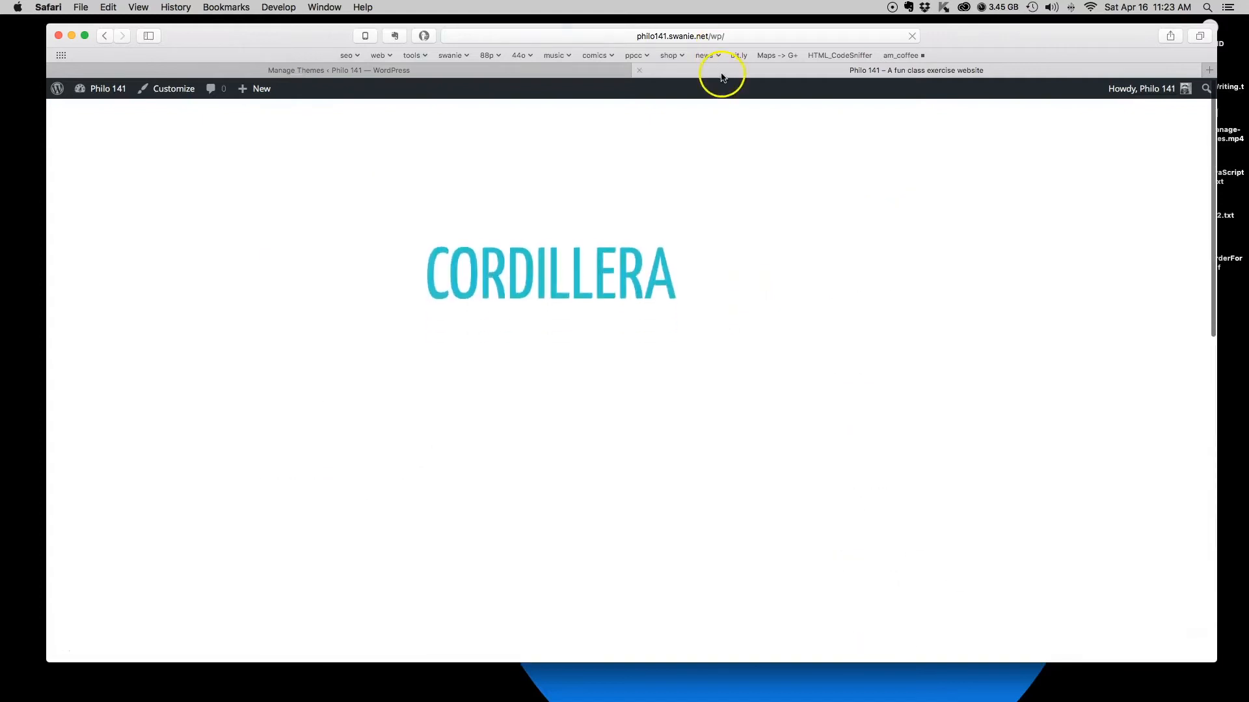
Load the front page again and examine how the Cordillera header image, post and sidebar are laid out.
left_click(858, 39)
key("Return")
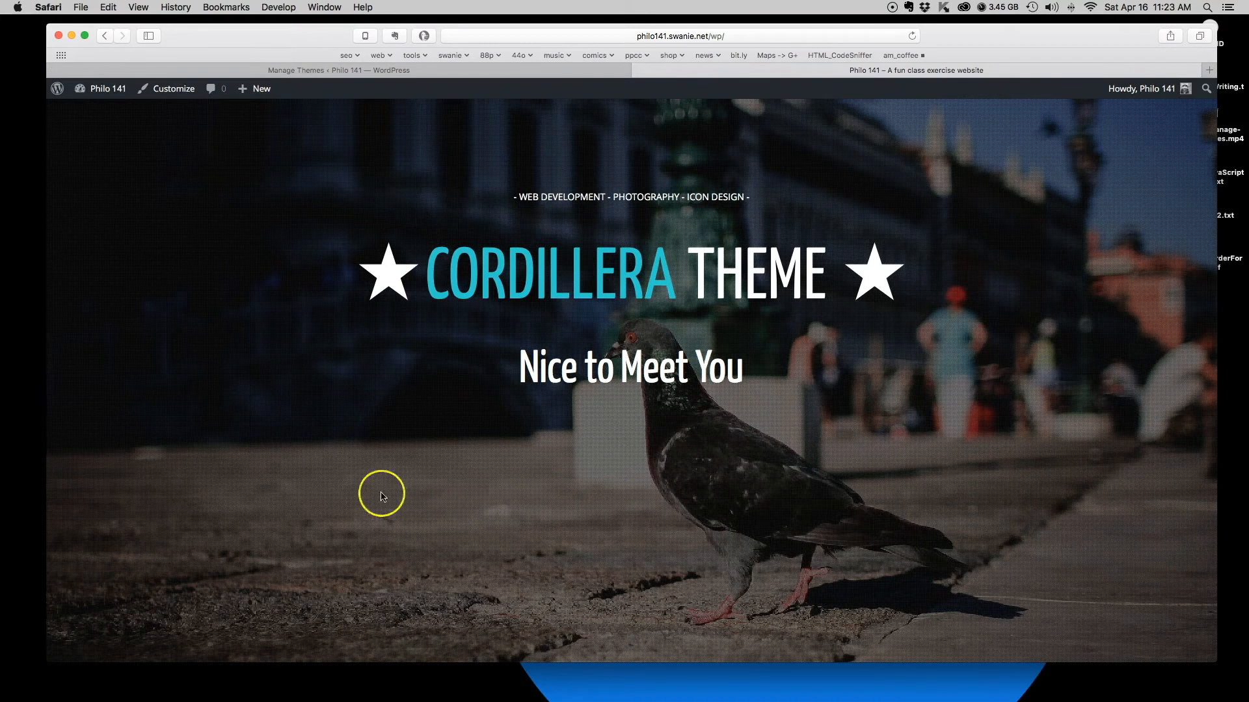
scroll(409, 480, "down", 5)
scroll(404, 480, "down", 2)
scroll(404, 480, "up", 5)
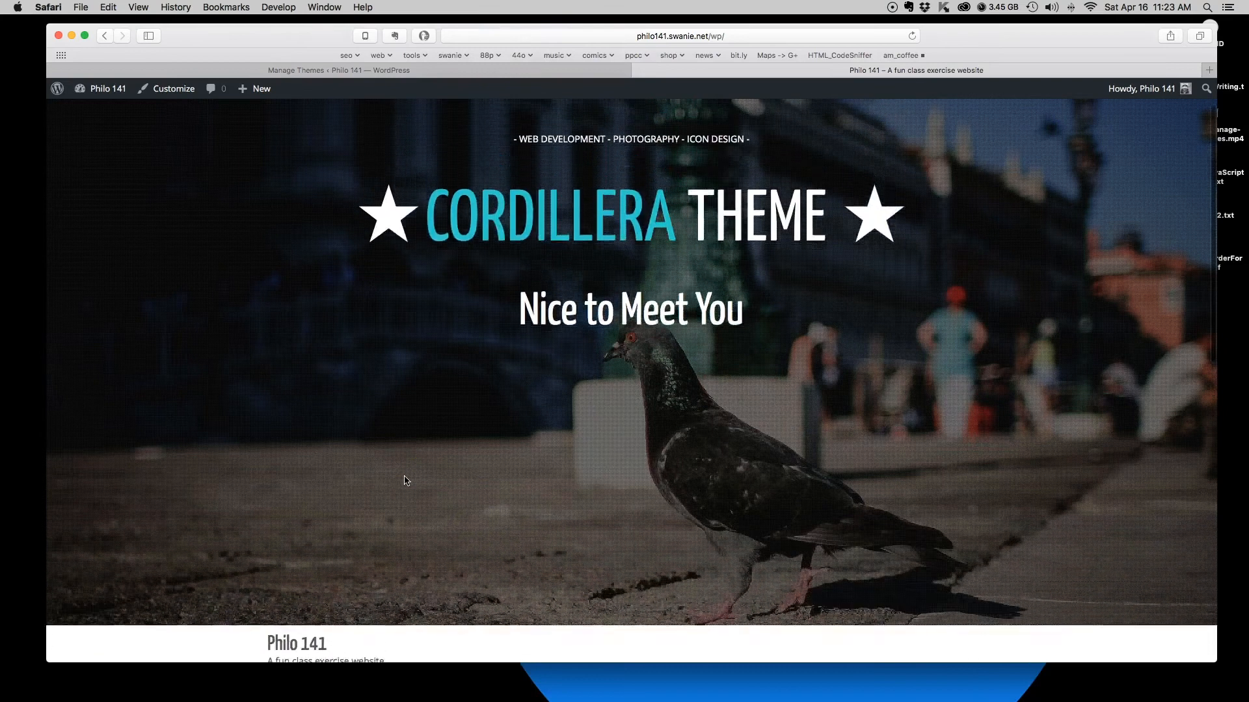
scroll(404, 480, "down", 4)
scroll(404, 480, "up", 5)
scroll(404, 480, "down", 10)
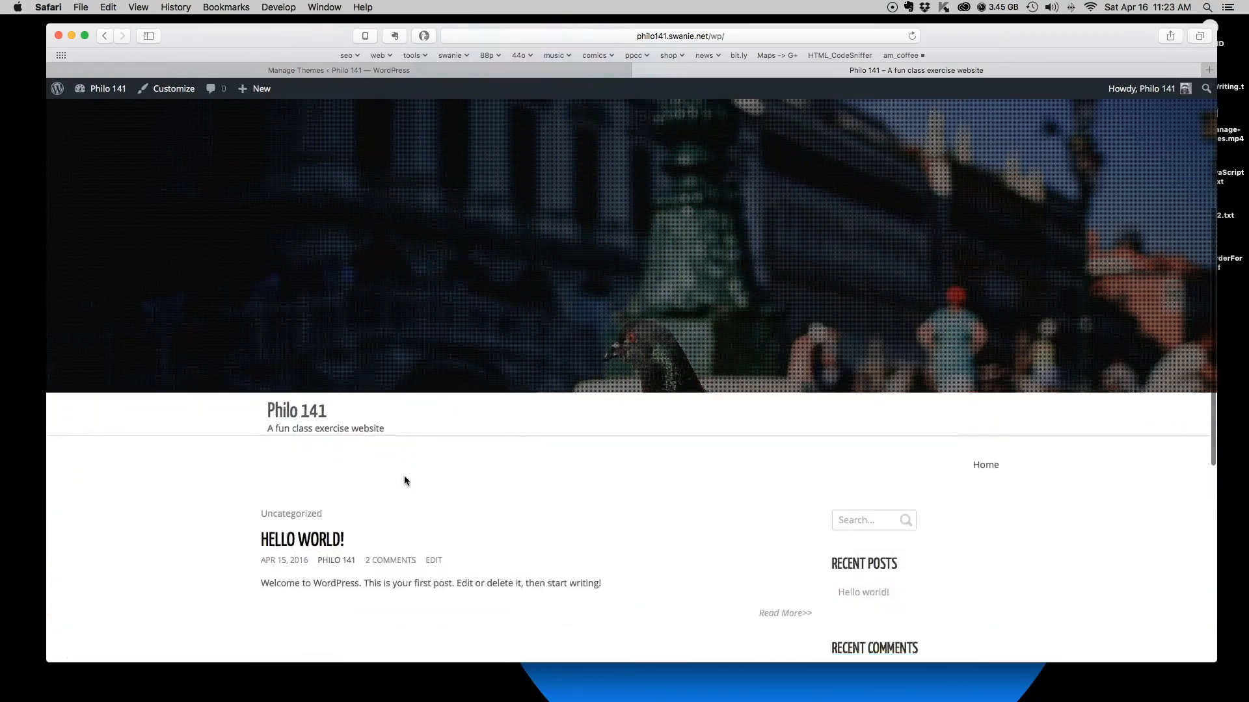
scroll(404, 480, "up", 8)
scroll(404, 480, "up", 3)
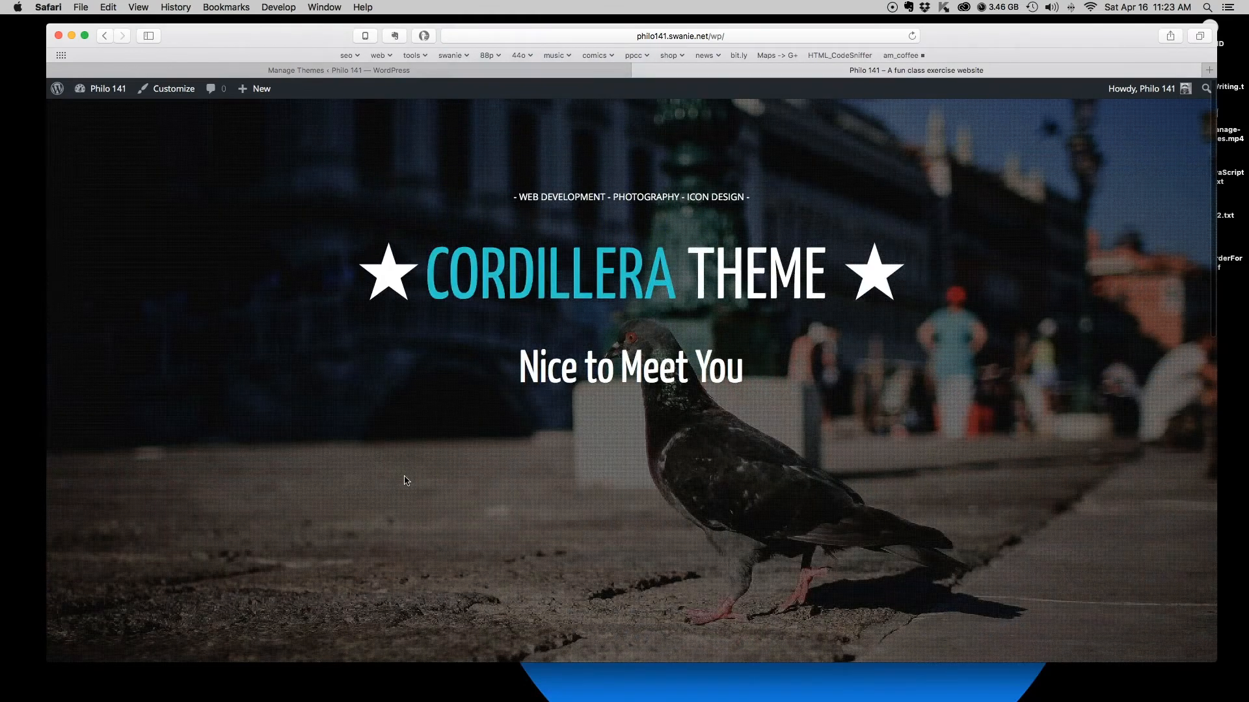
Return to the theme customizer and review the title, tagline and site icon options under Site Identity.
left_click(295, 70)
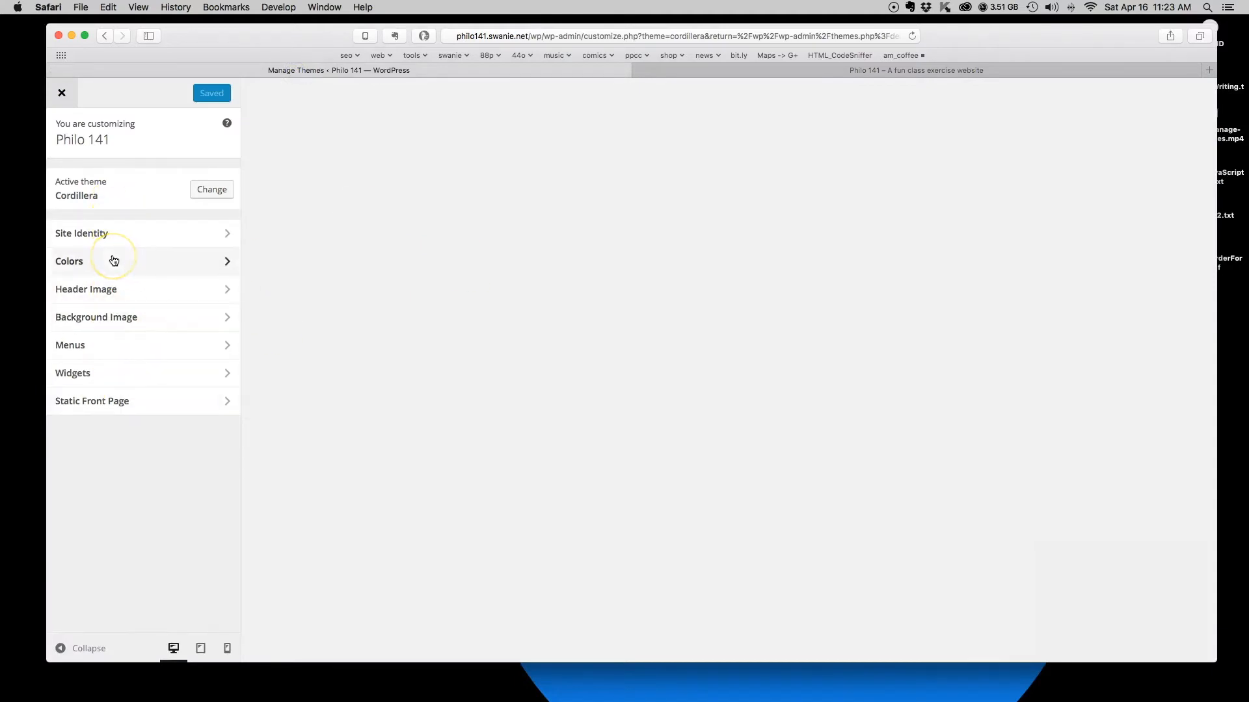
left_click(115, 236)
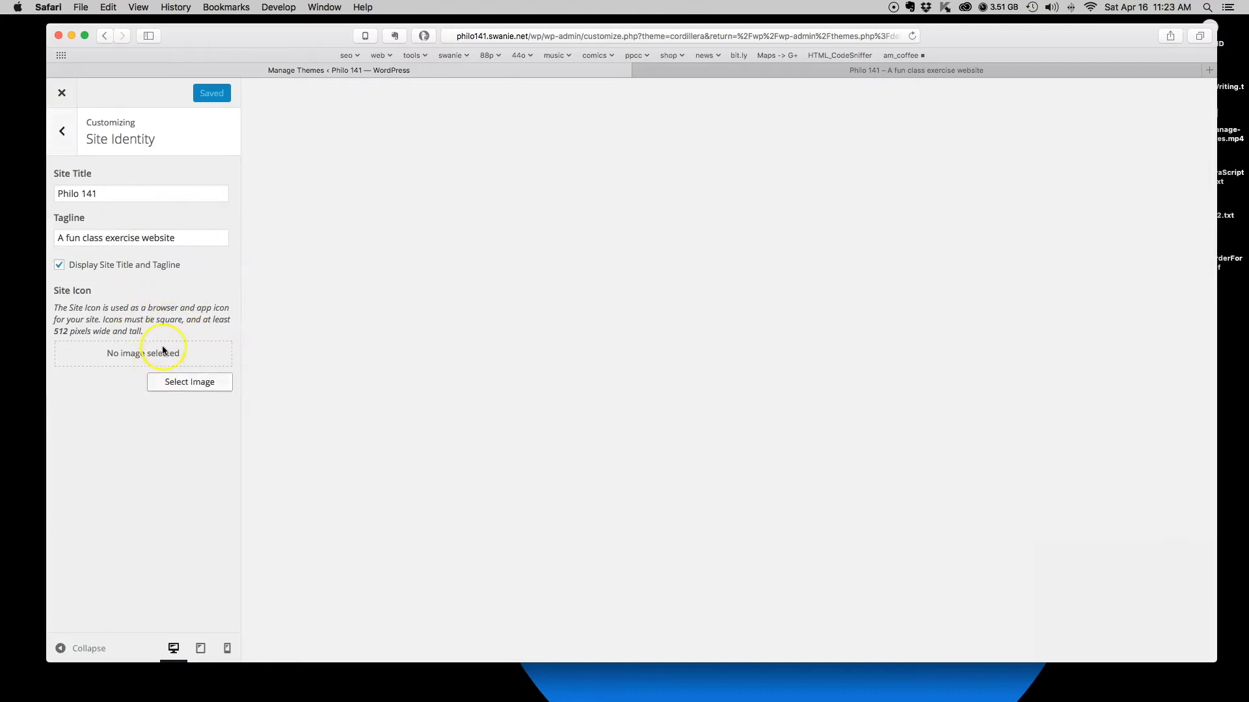
left_click(67, 140)
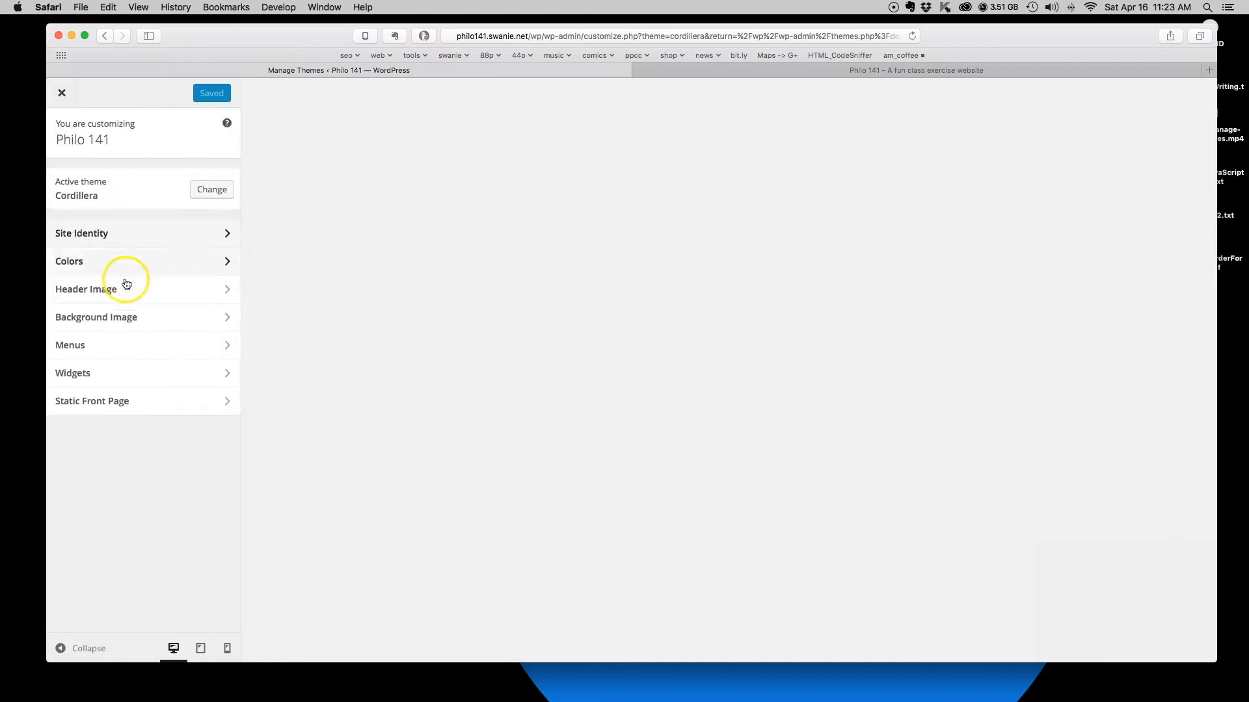
Check the recommended header image size and the Background Image section, and close the customizer.
left_click(122, 284)
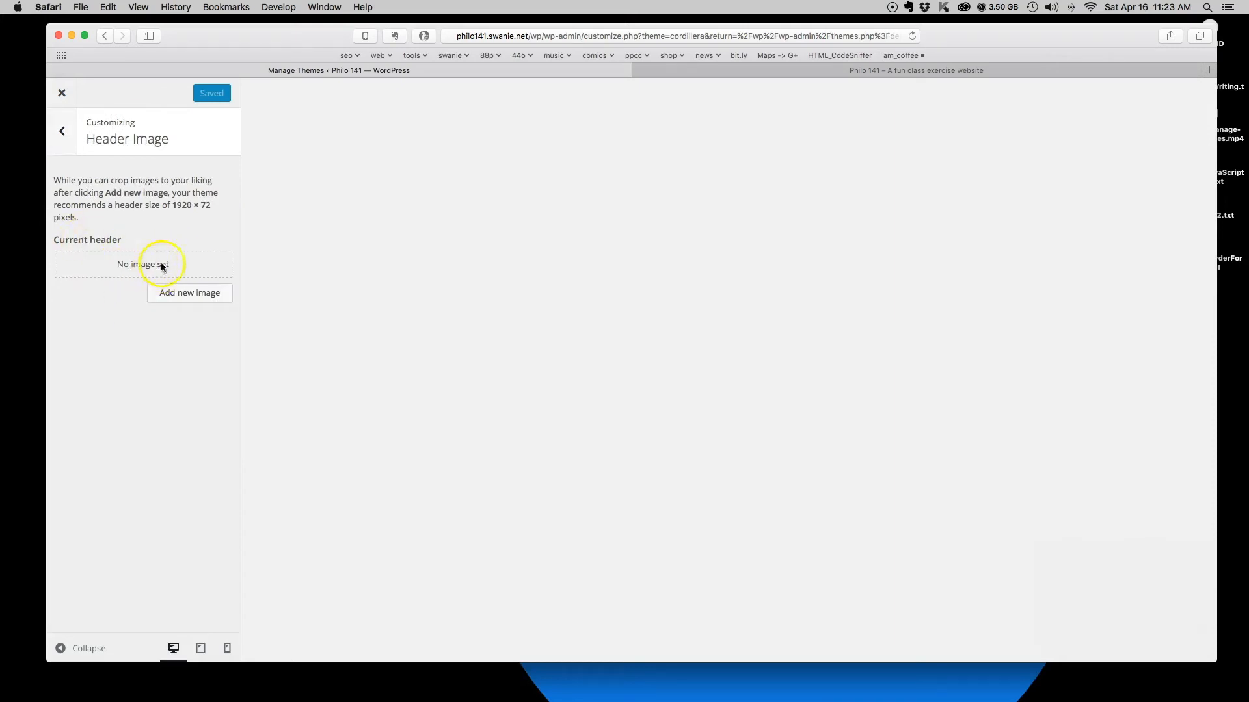
left_click_drag(174, 205, 214, 205)
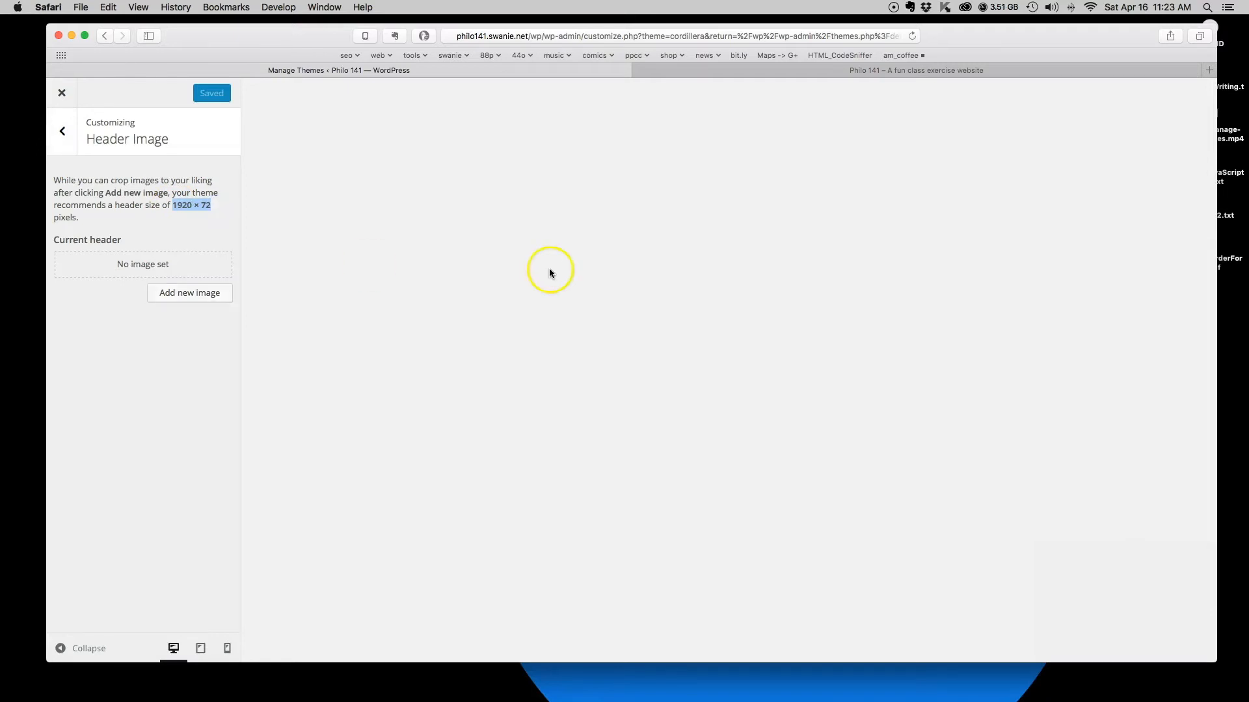
left_click(63, 132)
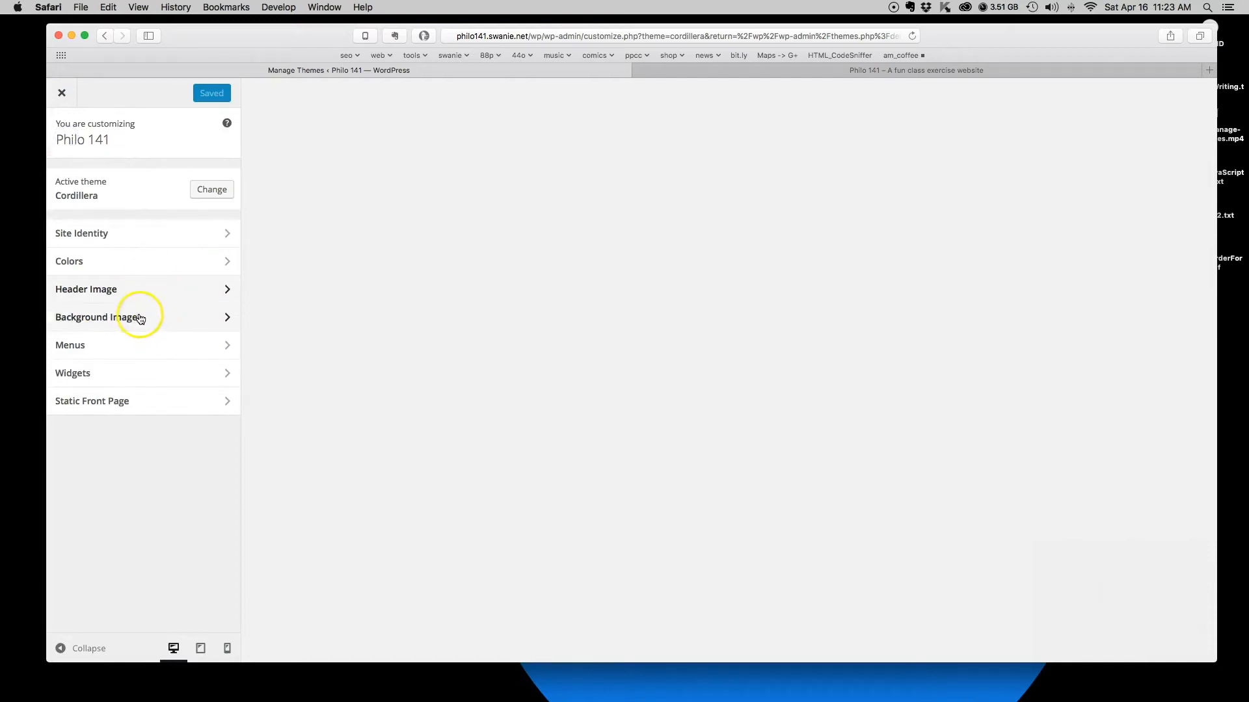
left_click(139, 318)
left_click(63, 136)
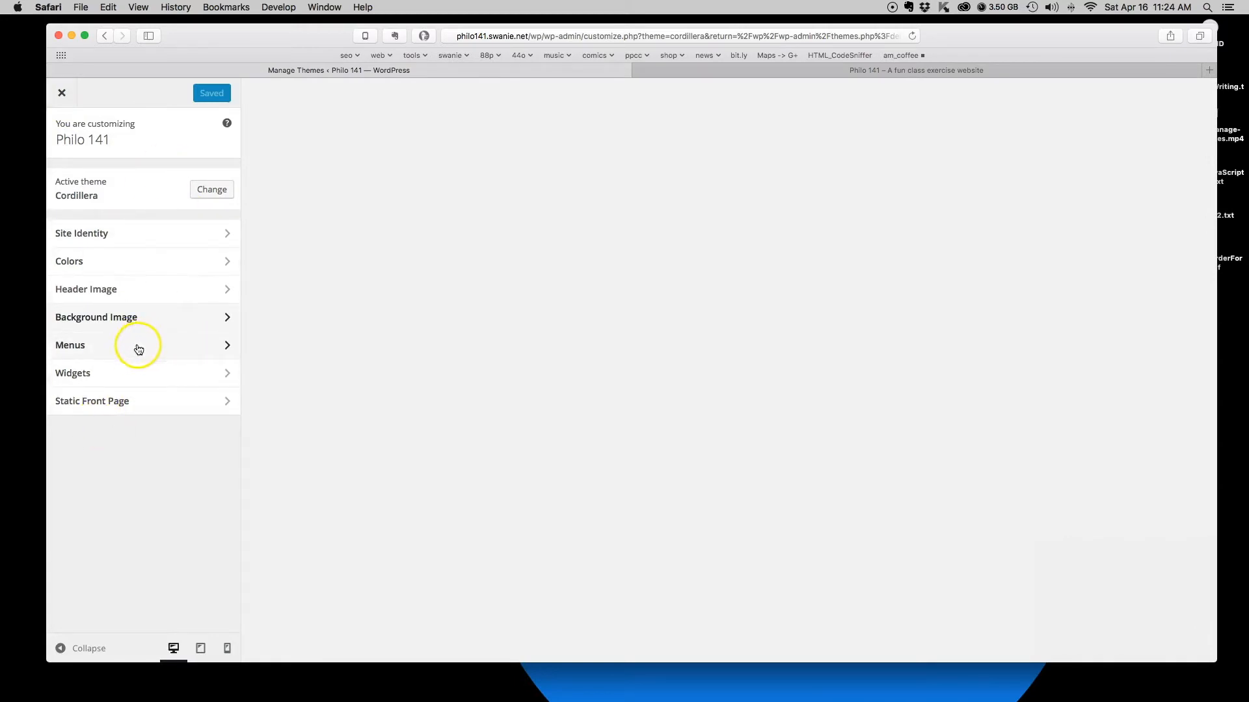
left_click(61, 93)
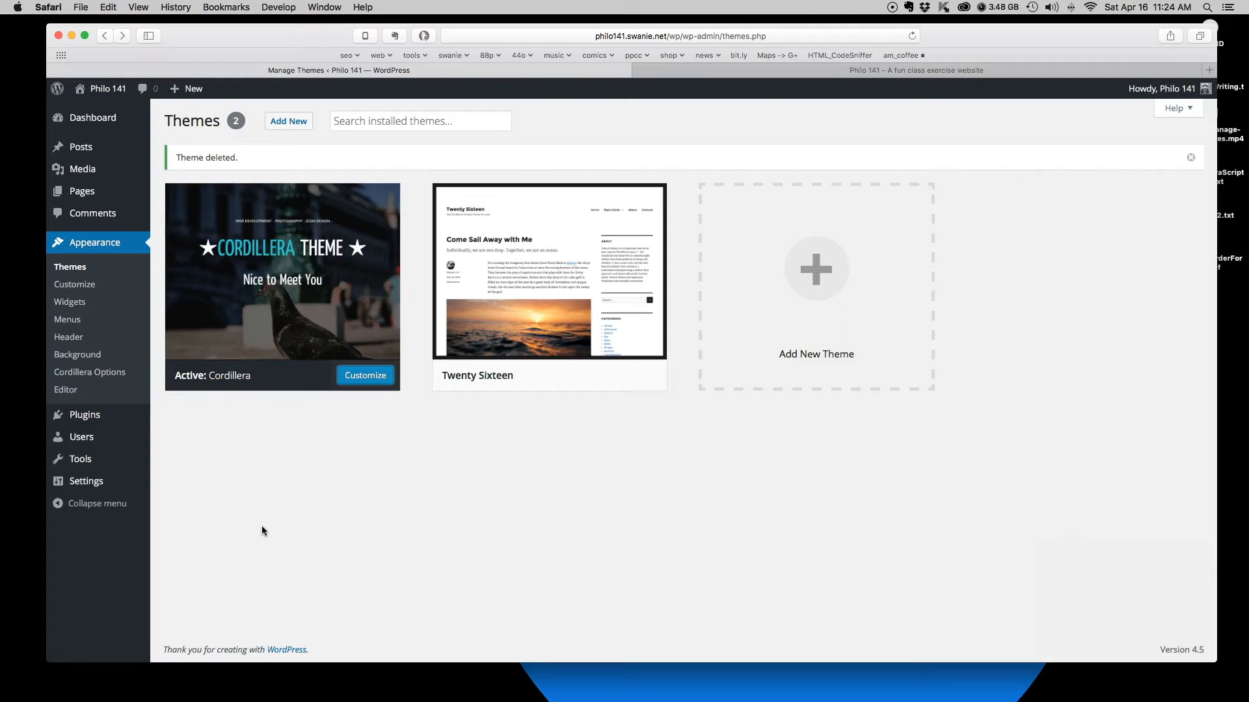
Go to the installed plugins and open the Add Plugins page.
mouse_move(98, 419)
left_click(91, 417)
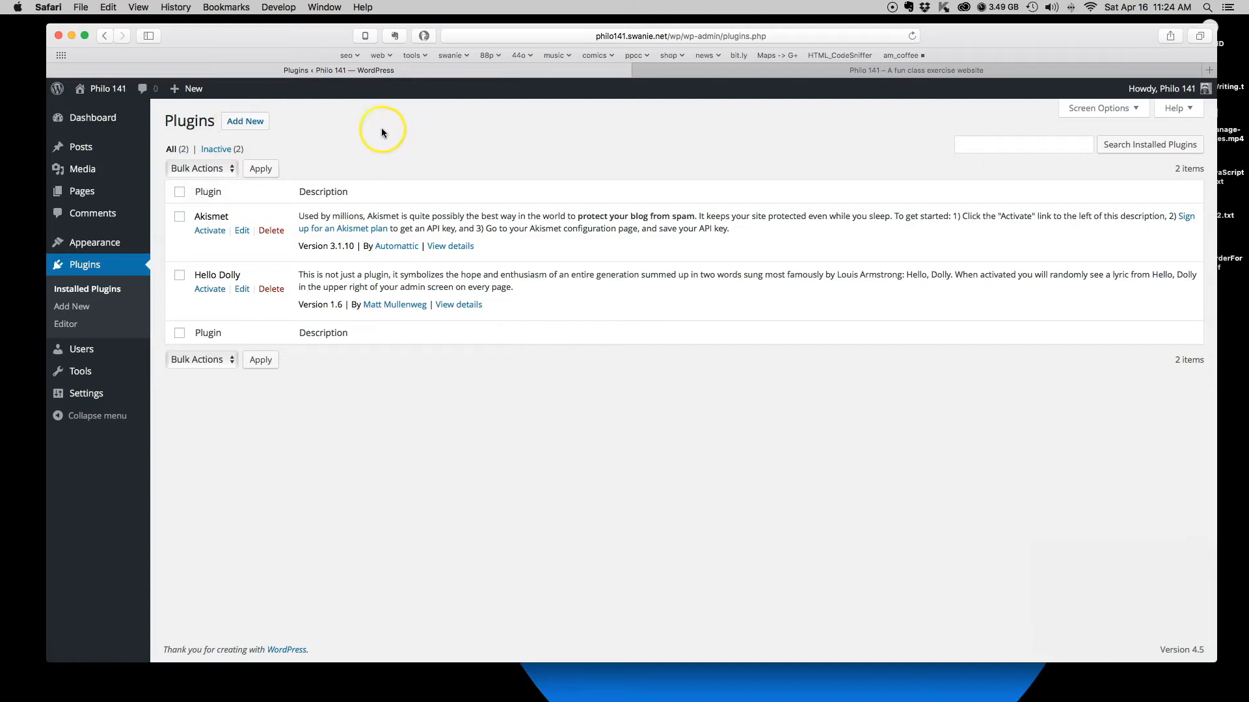
left_click(245, 123)
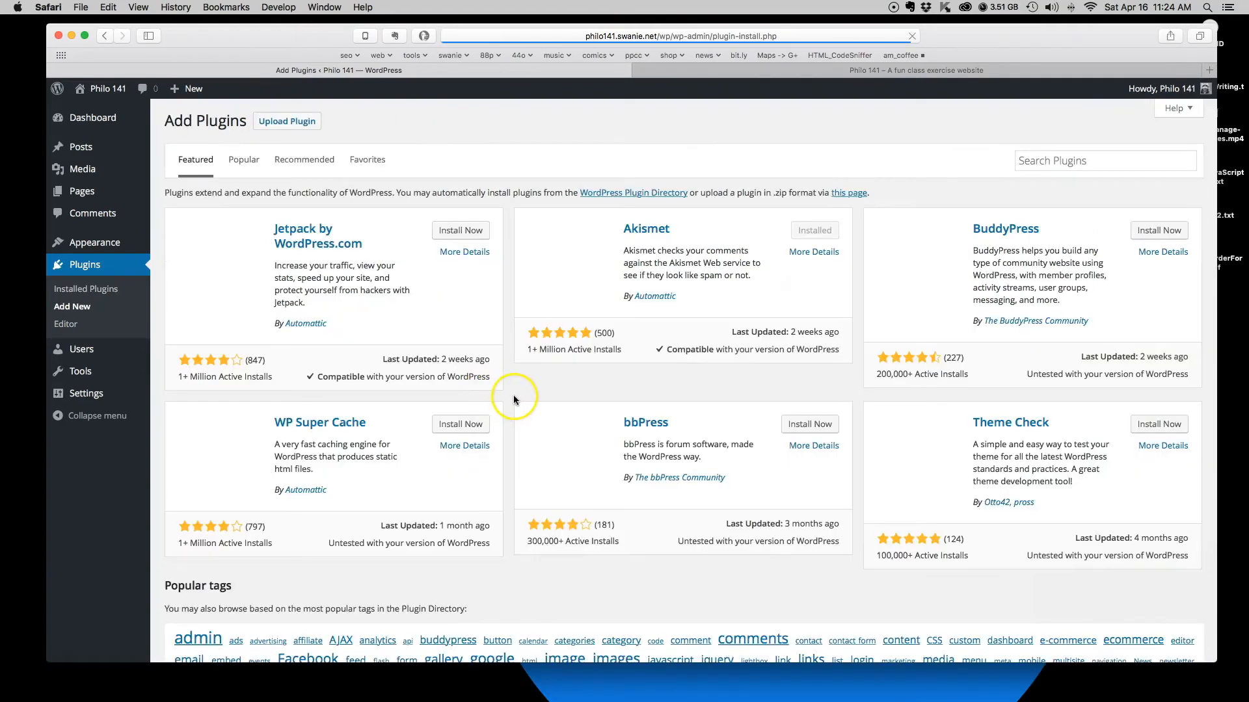
Search the plugin directory for "login lockdown", and install and activate the Login LockDown plugin.
left_click(1072, 161)
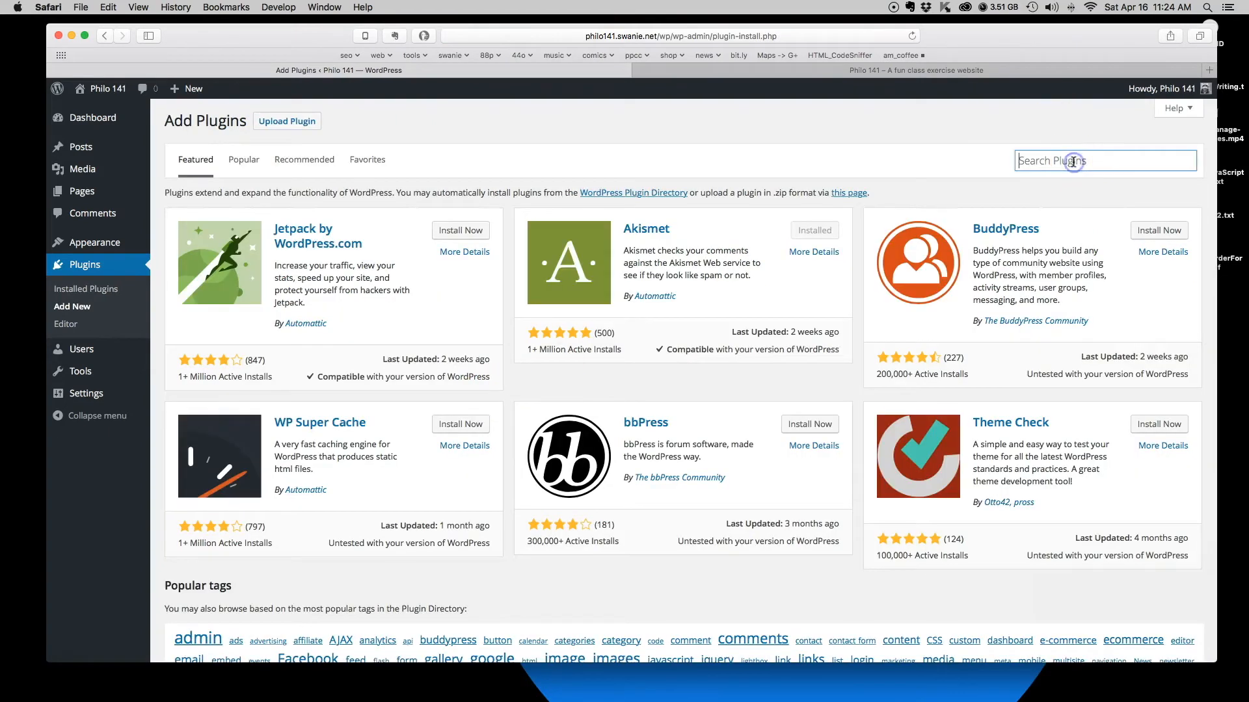
type("login lockdown")
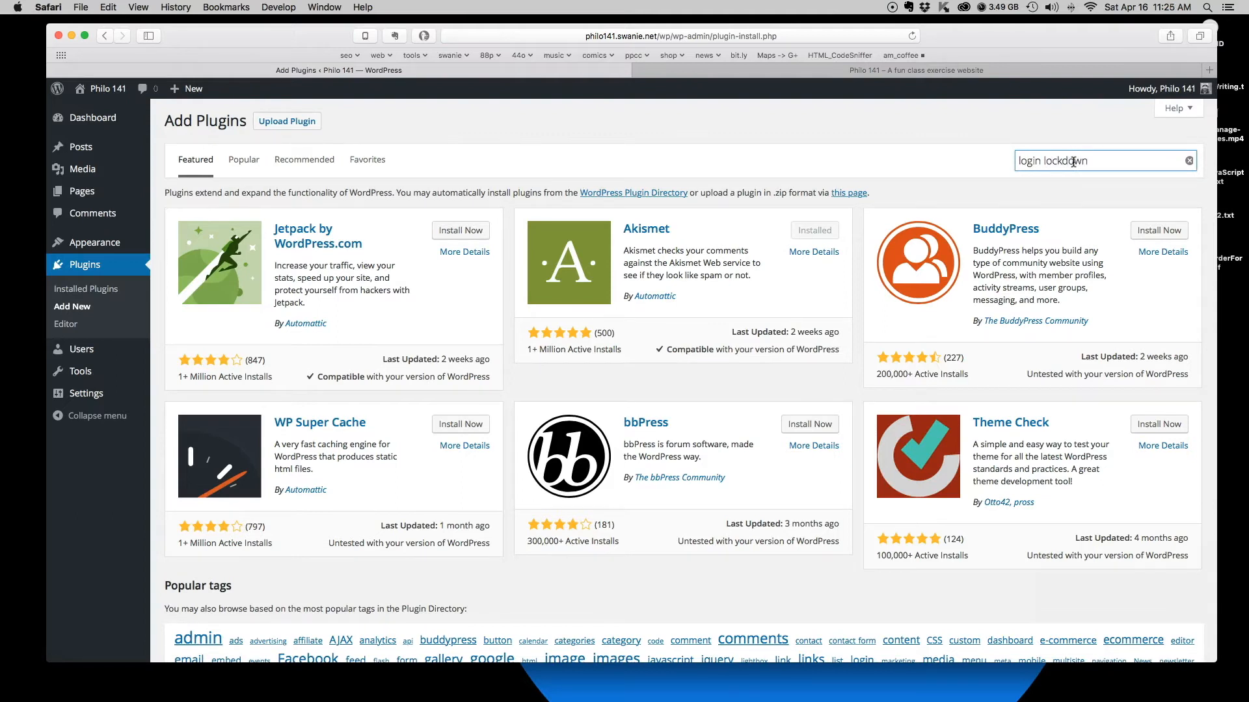
key("Return")
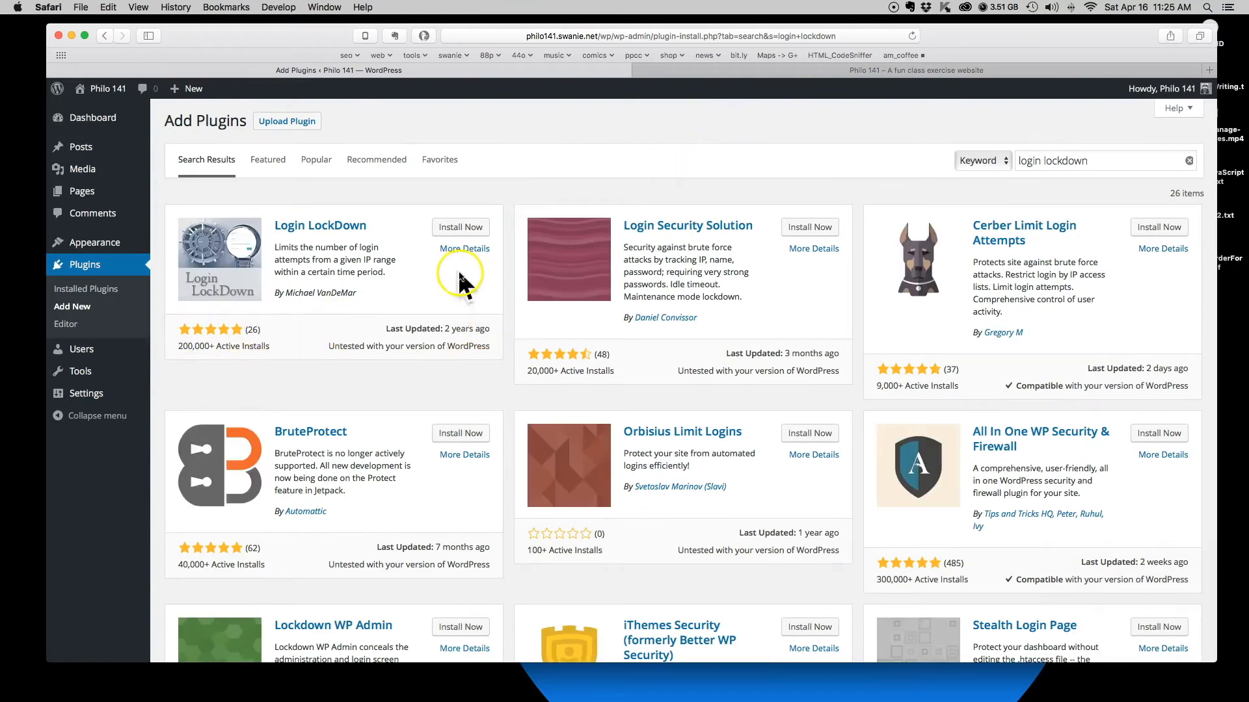
left_click(459, 227)
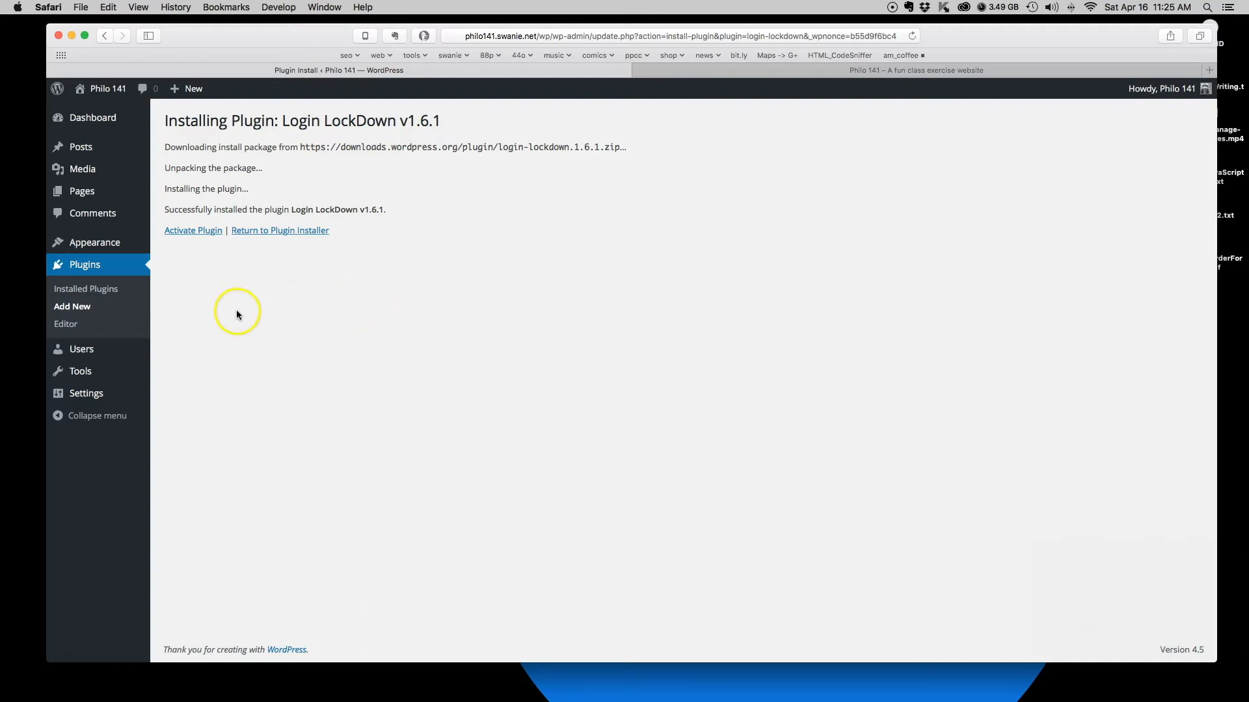
left_click(200, 235)
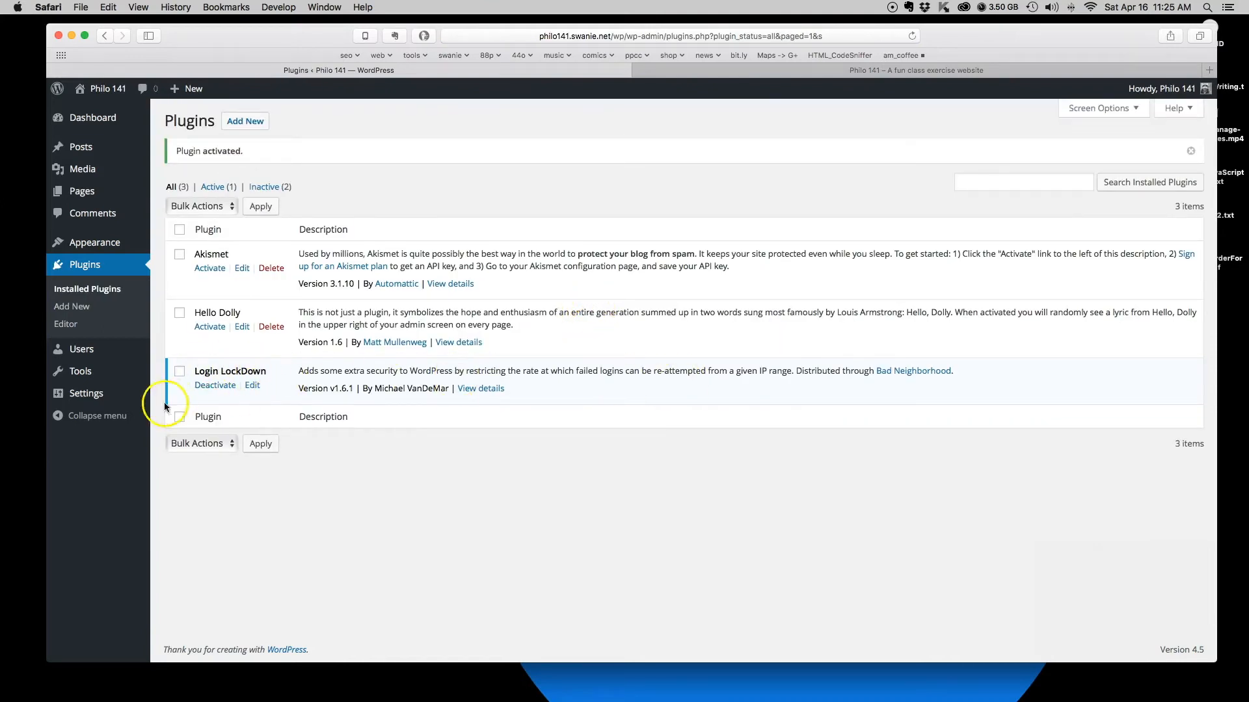
Open the Login LockDown settings and review the login retry, retry period, lockout length and credit link options.
mouse_move(63, 398)
left_click(182, 501)
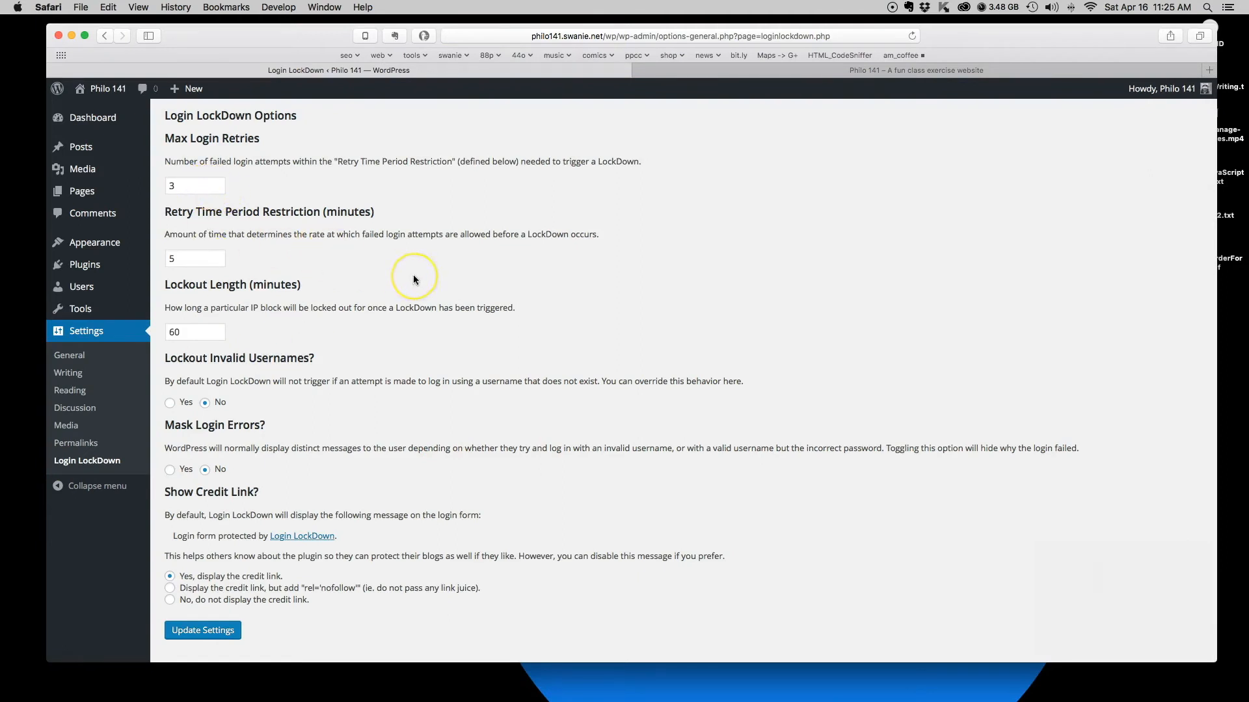
scroll(414, 280, "down", 3)
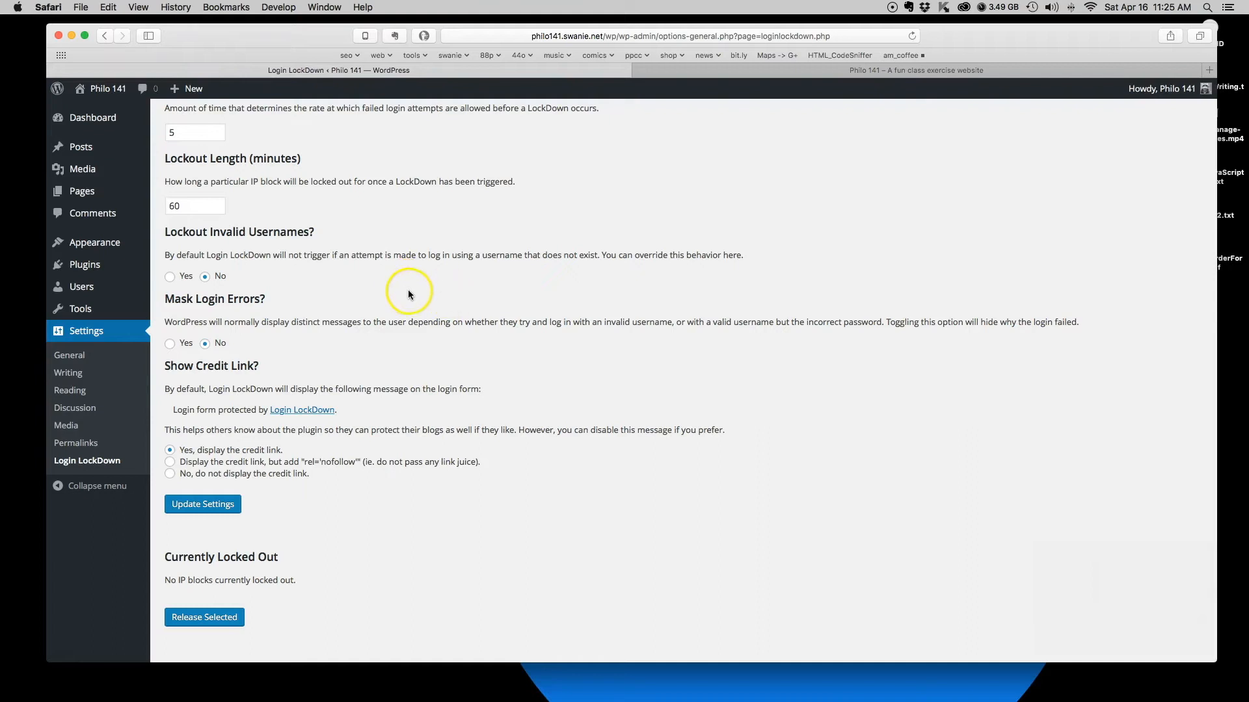
scroll(417, 291, "up", 3)
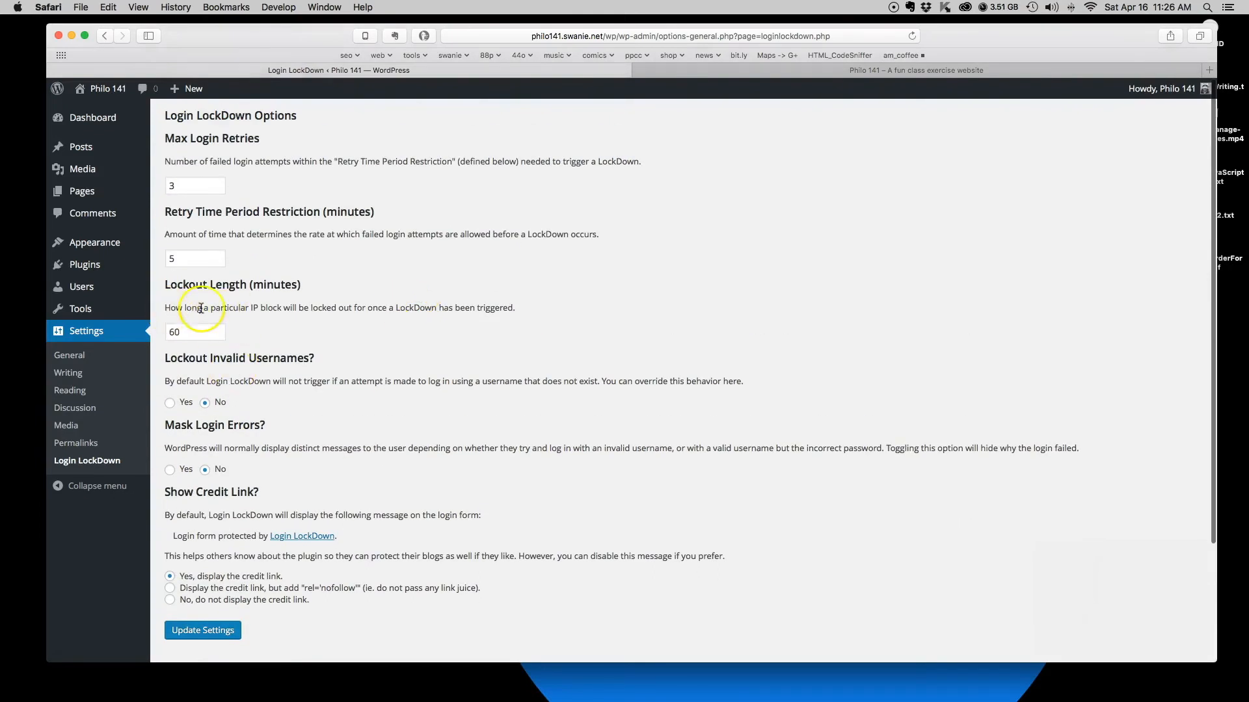
double_click(254, 308)
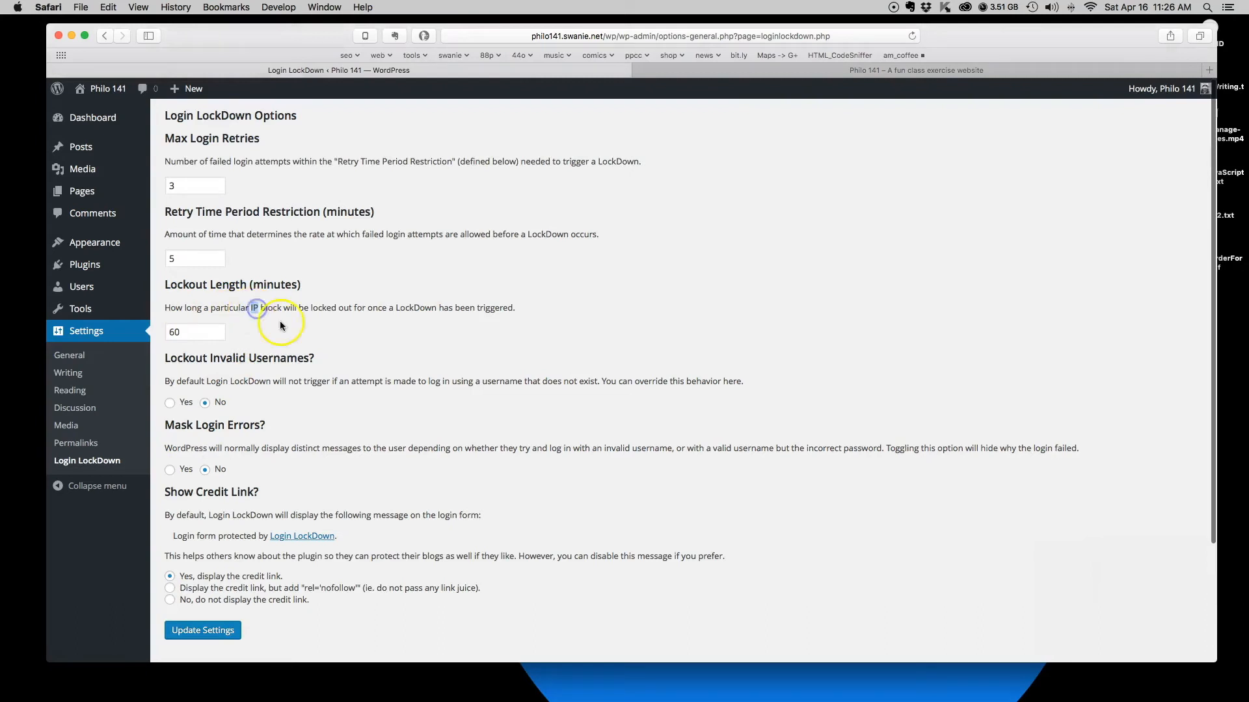
left_click_drag(203, 336, 167, 332)
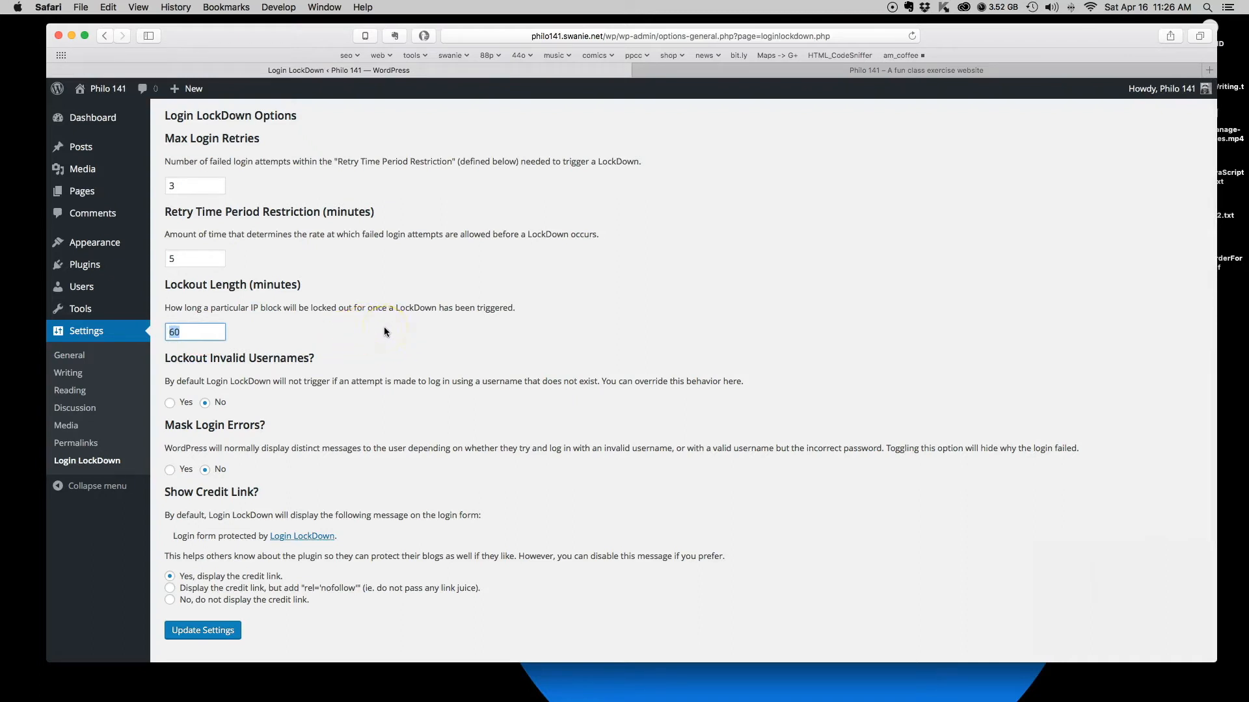
double_click(177, 259)
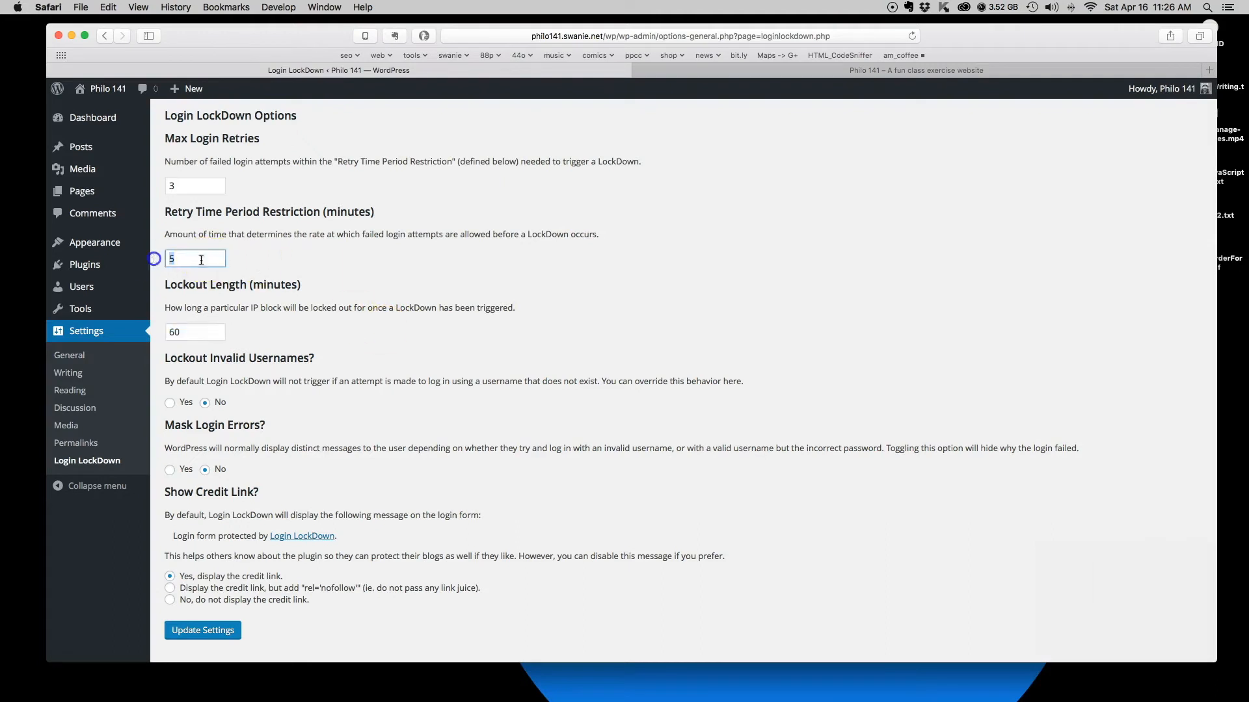
double_click(189, 333)
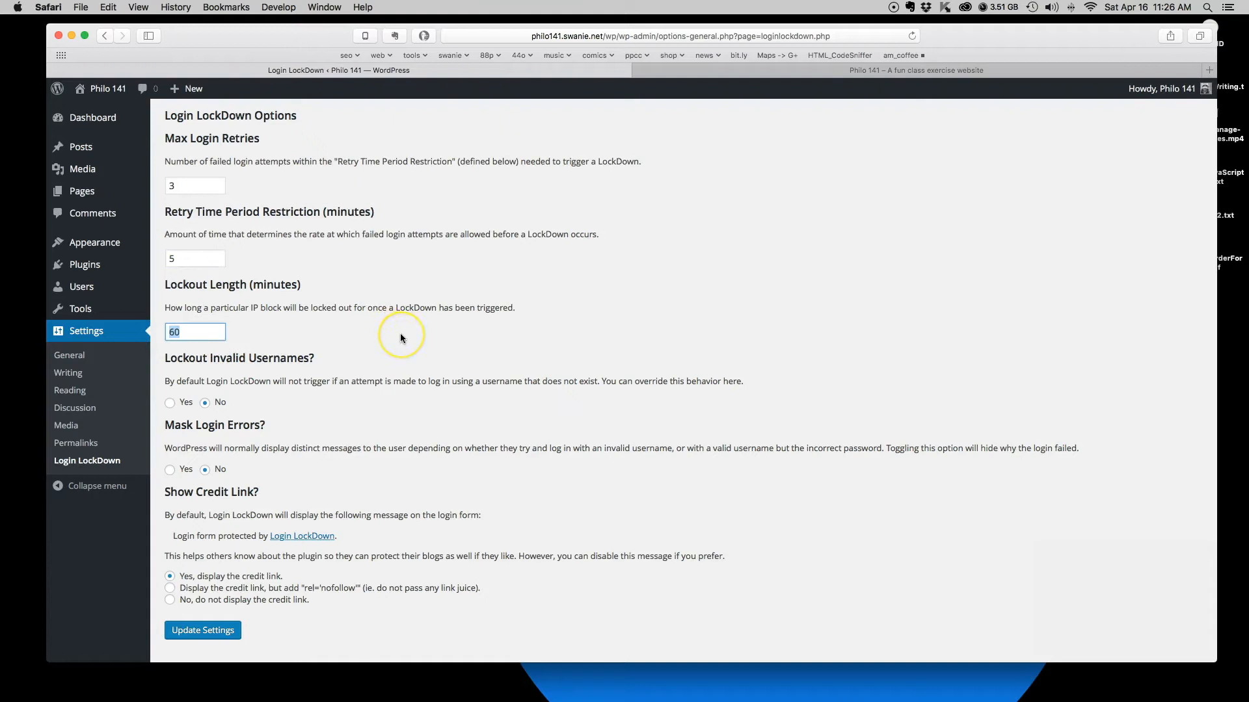
scroll(400, 333, "down", 5)
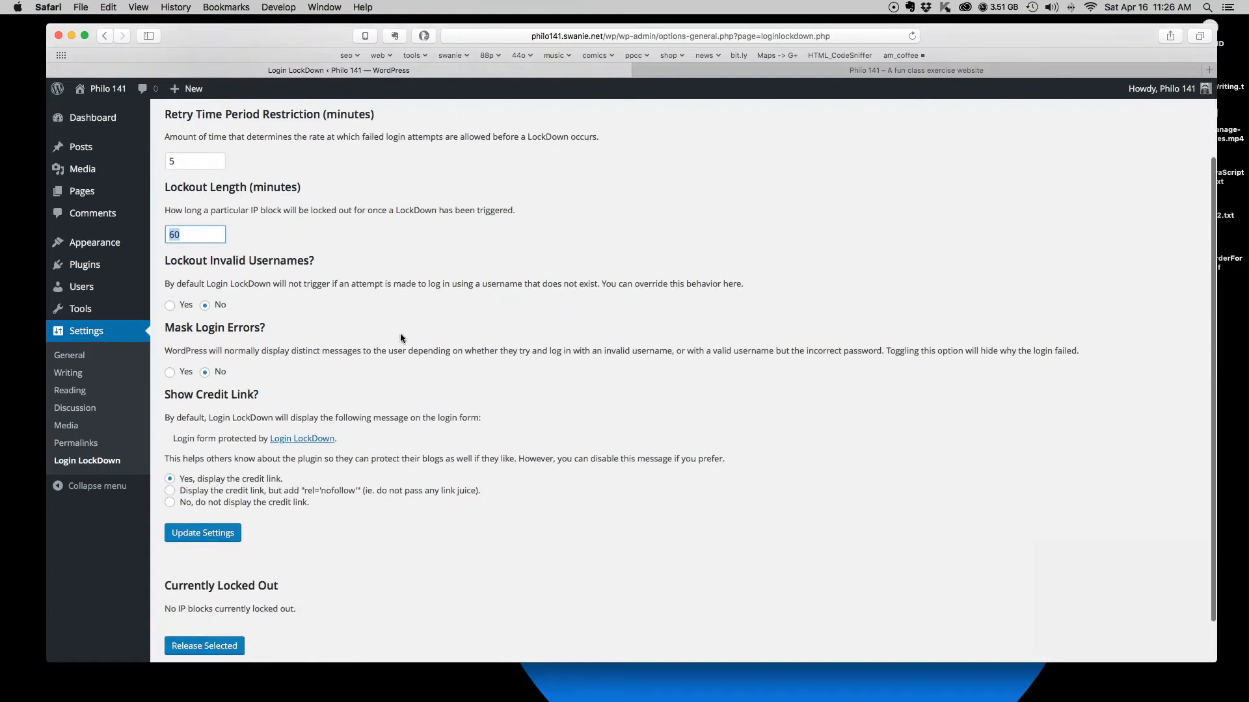
scroll(400, 333, "up", 5)
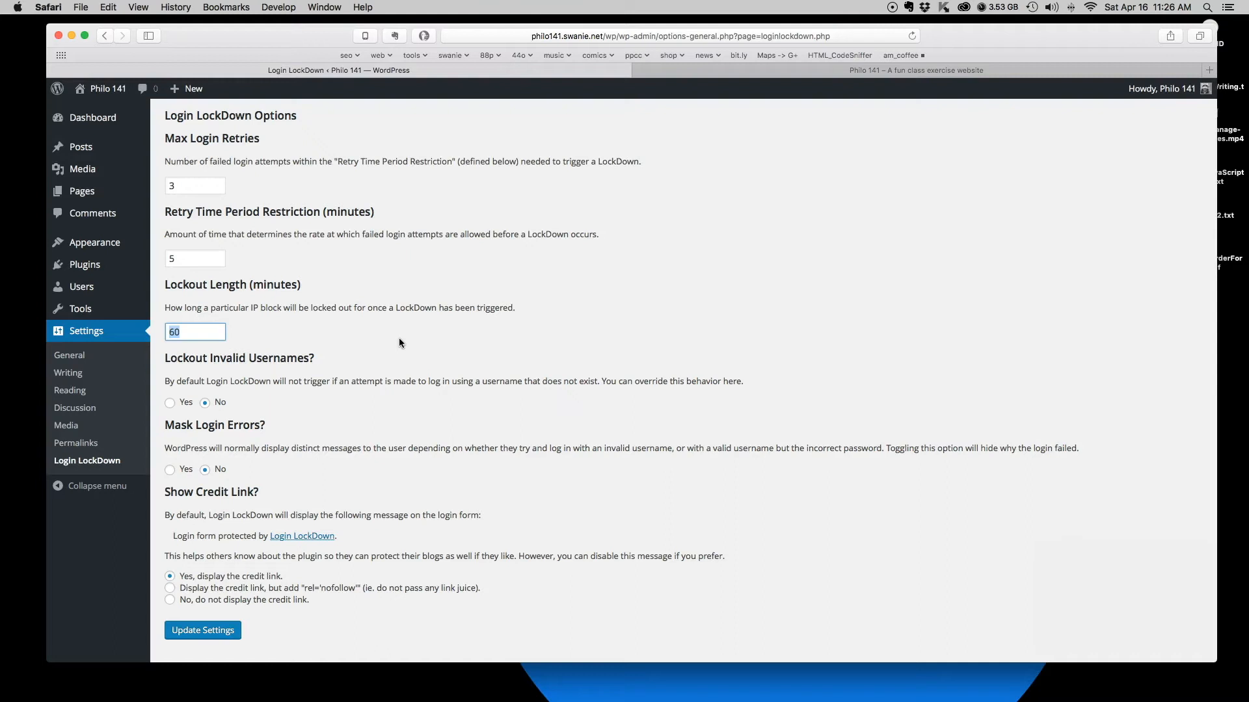
Check the lockout length value and save the Login LockDown settings.
left_click(441, 329)
left_click(277, 366)
left_click_drag(202, 331, 445, 310)
left_click(404, 325)
double_click(201, 332)
left_click(409, 319)
left_click(195, 630)
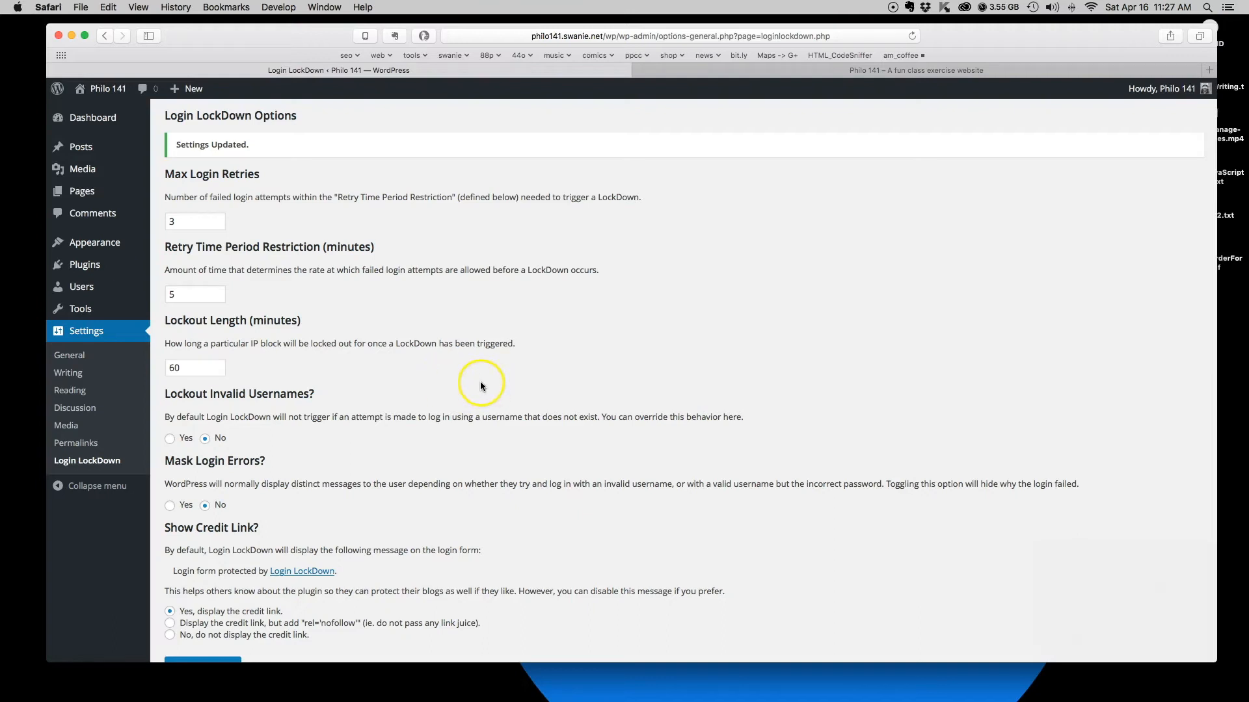
Switch to the live site and look over its home page from the header to the footer.
left_click(719, 70)
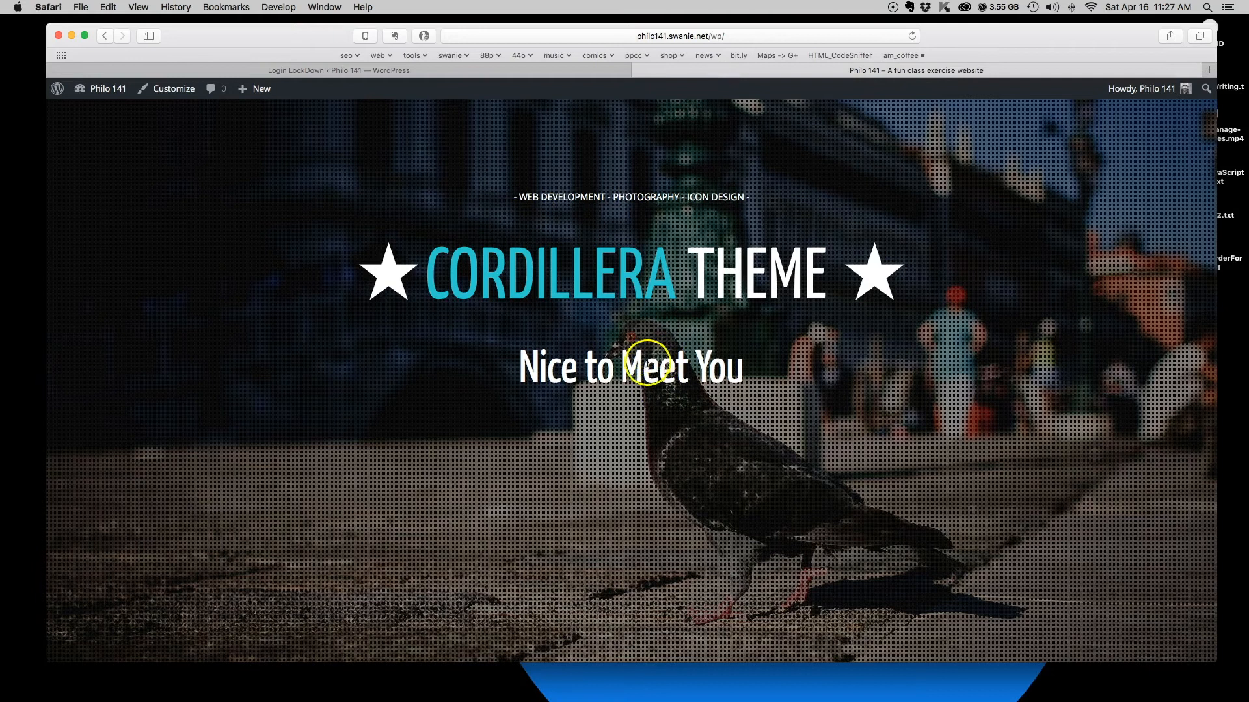
scroll(647, 366, "down", 3)
scroll(647, 366, "down", 5)
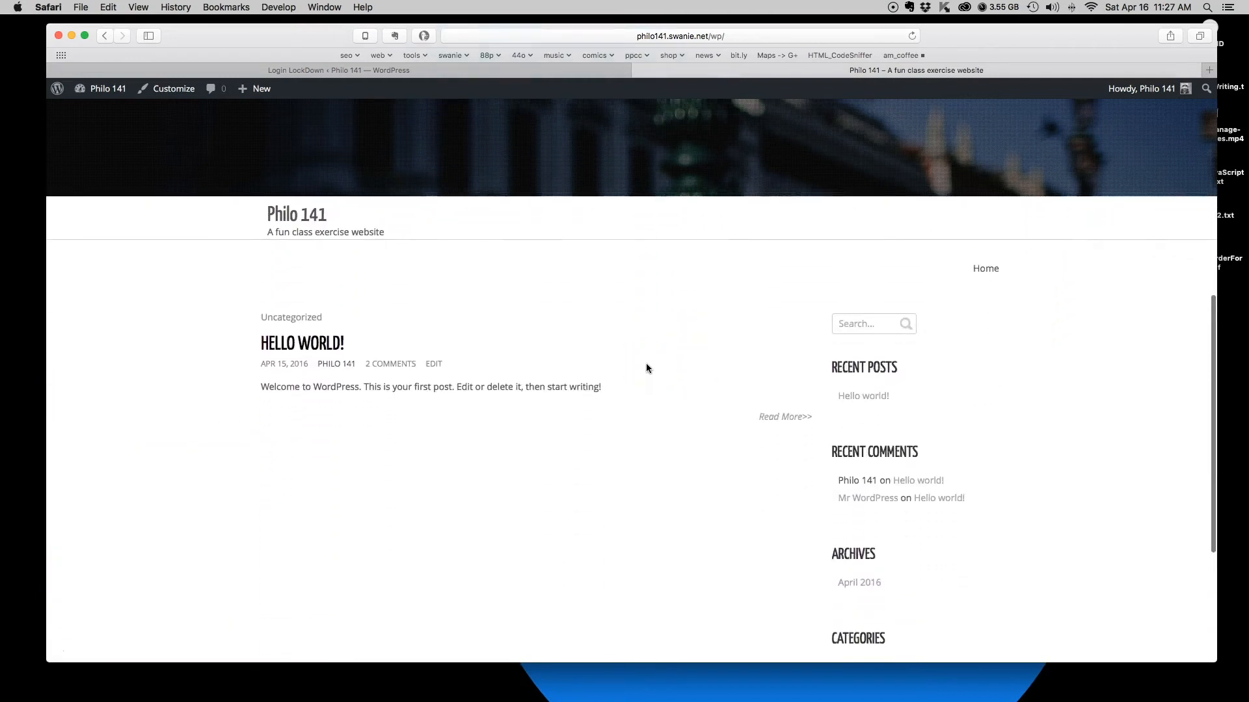
scroll(648, 369, "down", 4)
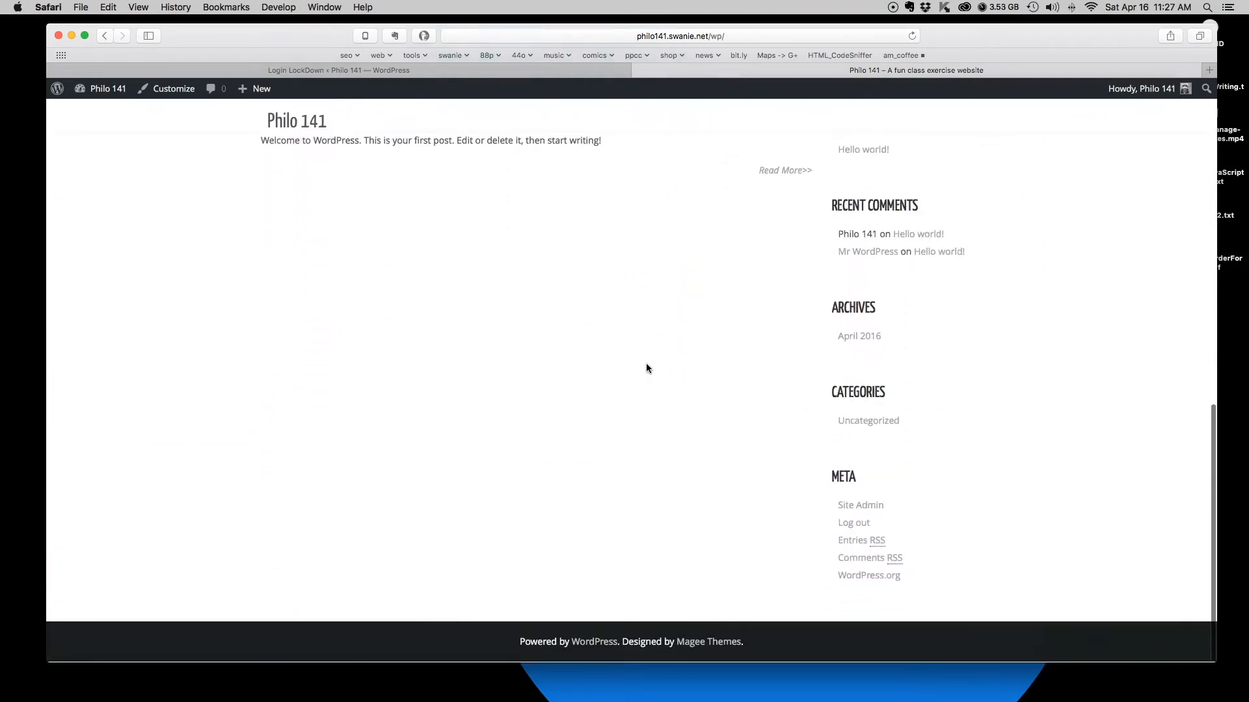
scroll(647, 368, "up", 10)
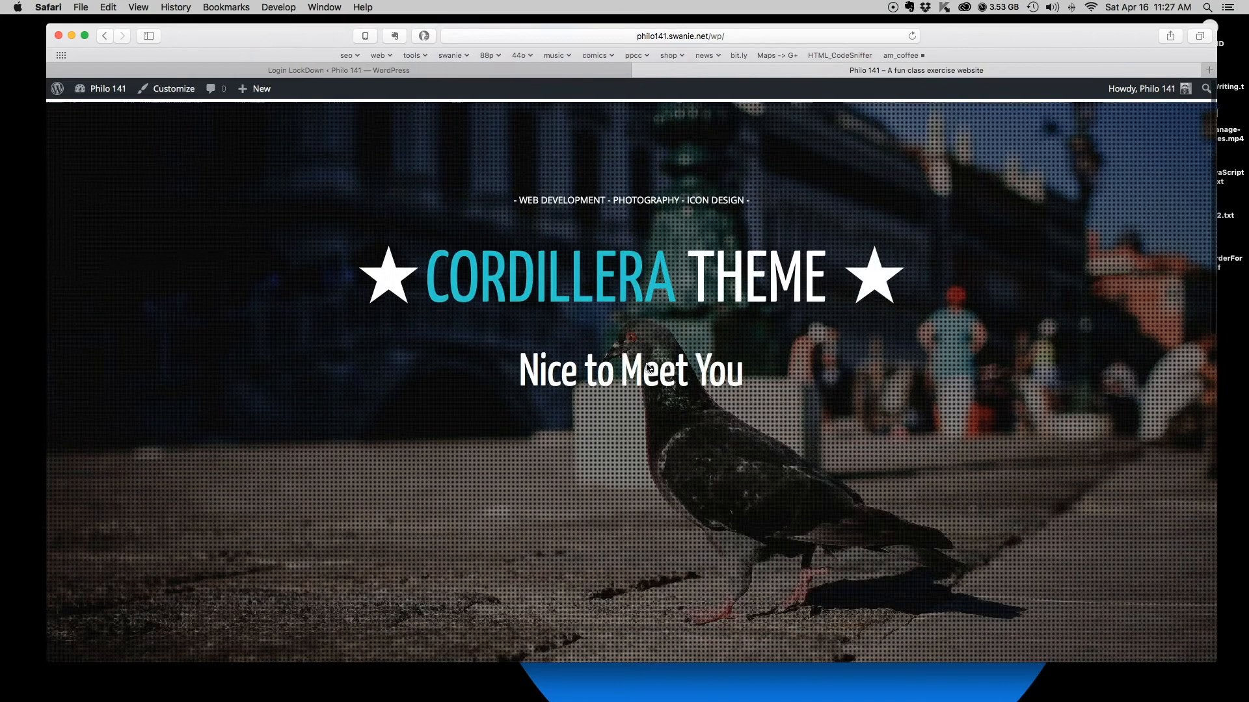
Return to the site admin and open the page "This is a sample" from the pages list for editing.
left_click(547, 71)
left_click(80, 191)
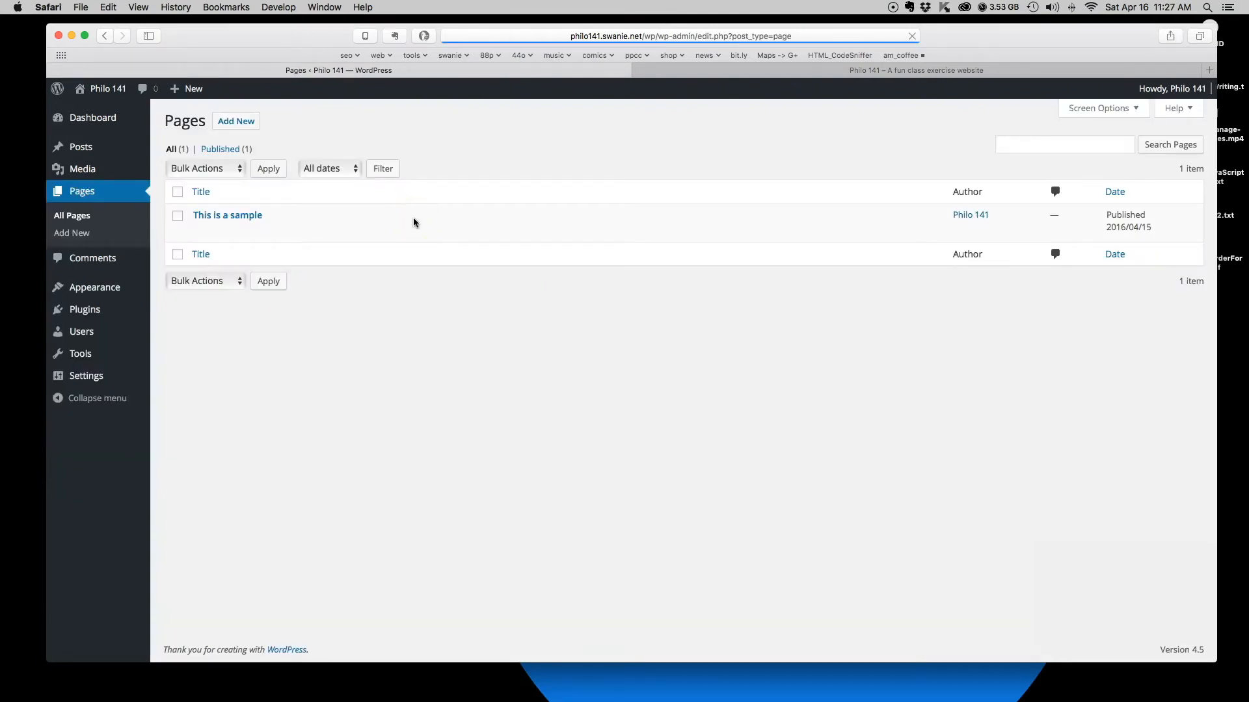
left_click(245, 218)
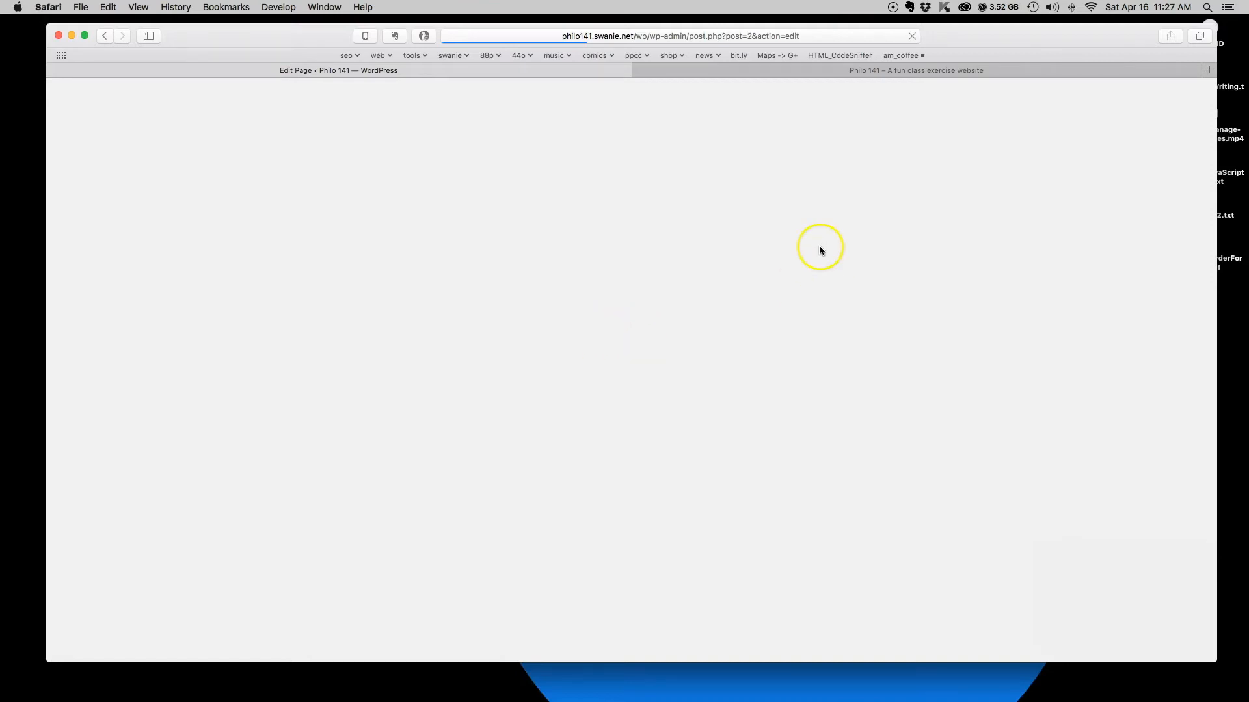
left_click(825, 36)
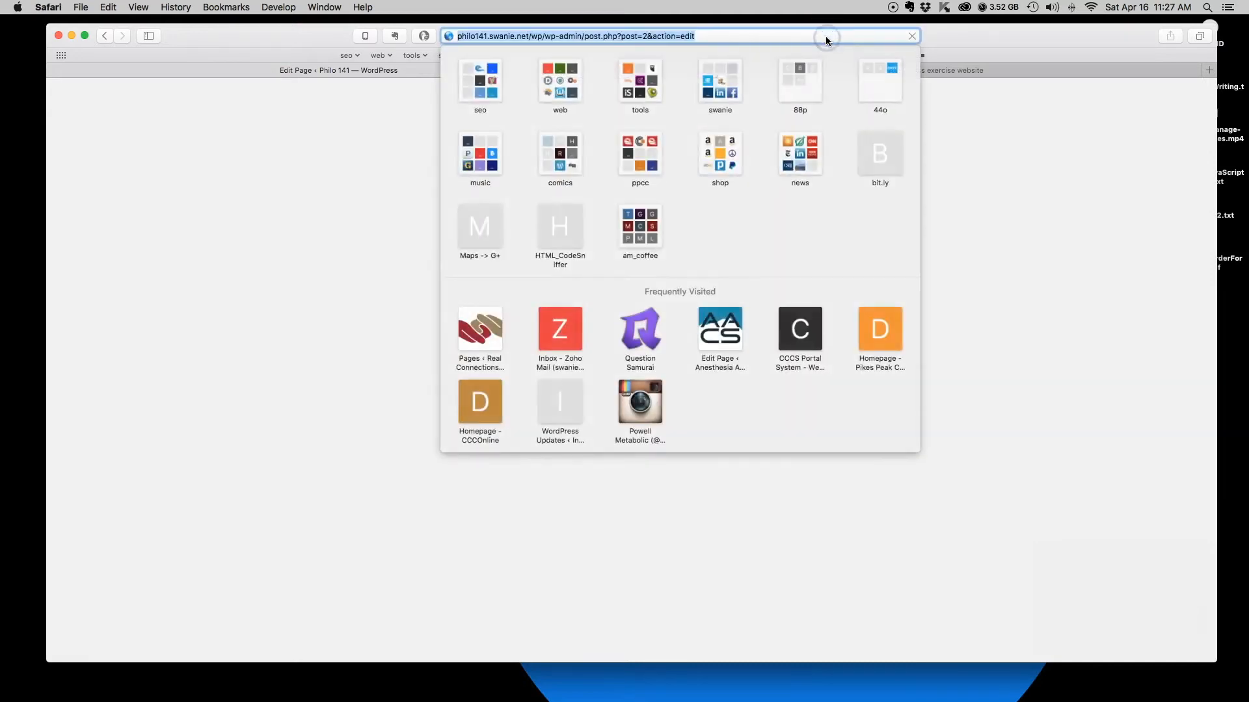
left_click(777, 233)
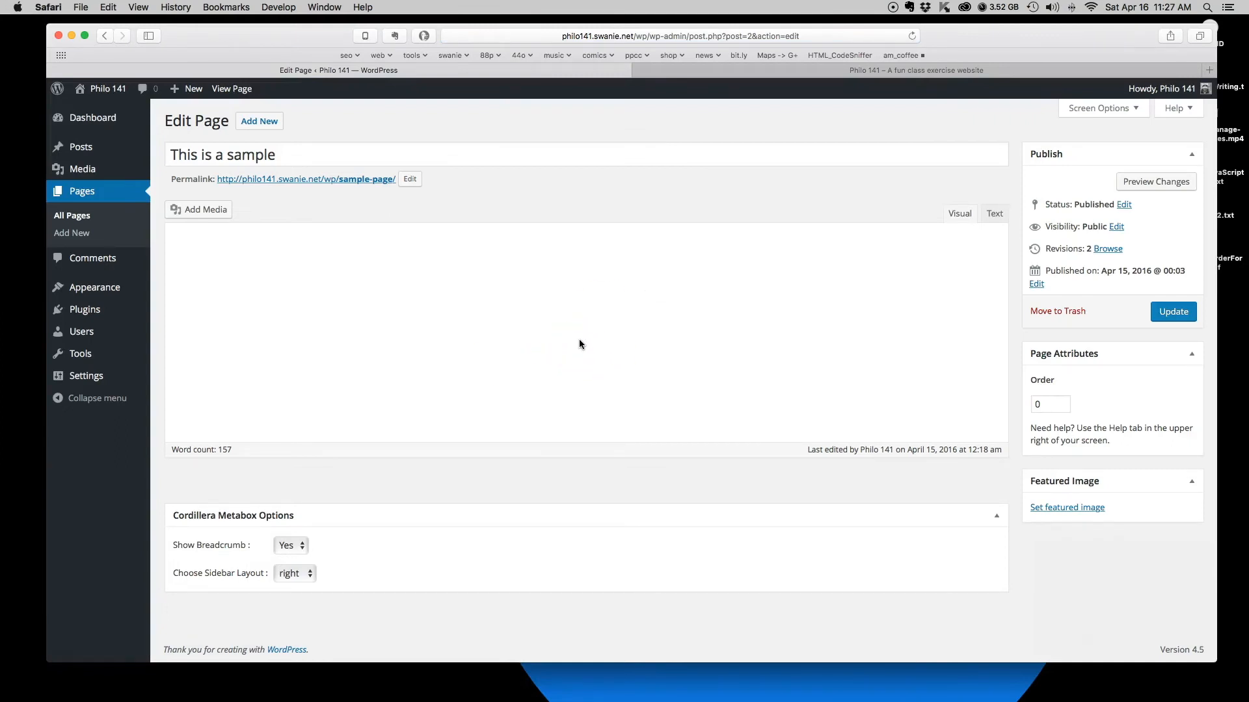
Examine the page's title, its editable permalink slug and the body content in the visual editor.
left_click(308, 154)
left_click_drag(309, 154, 156, 150)
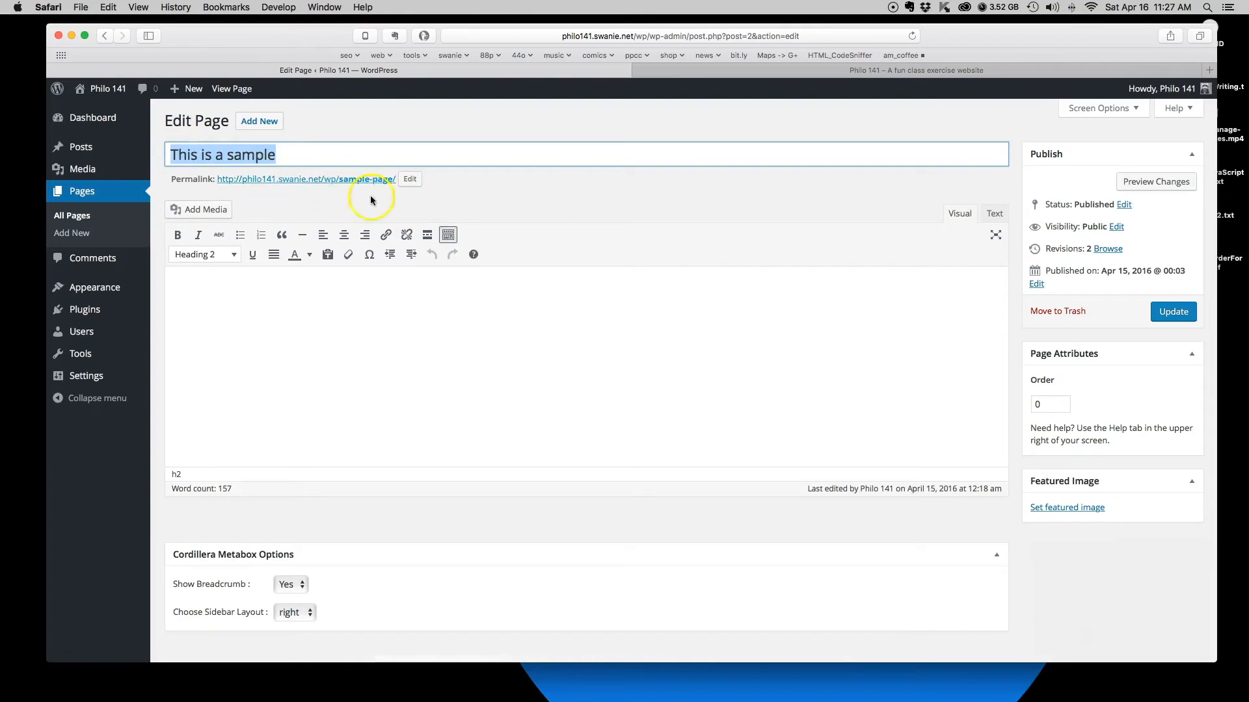
left_click(409, 178)
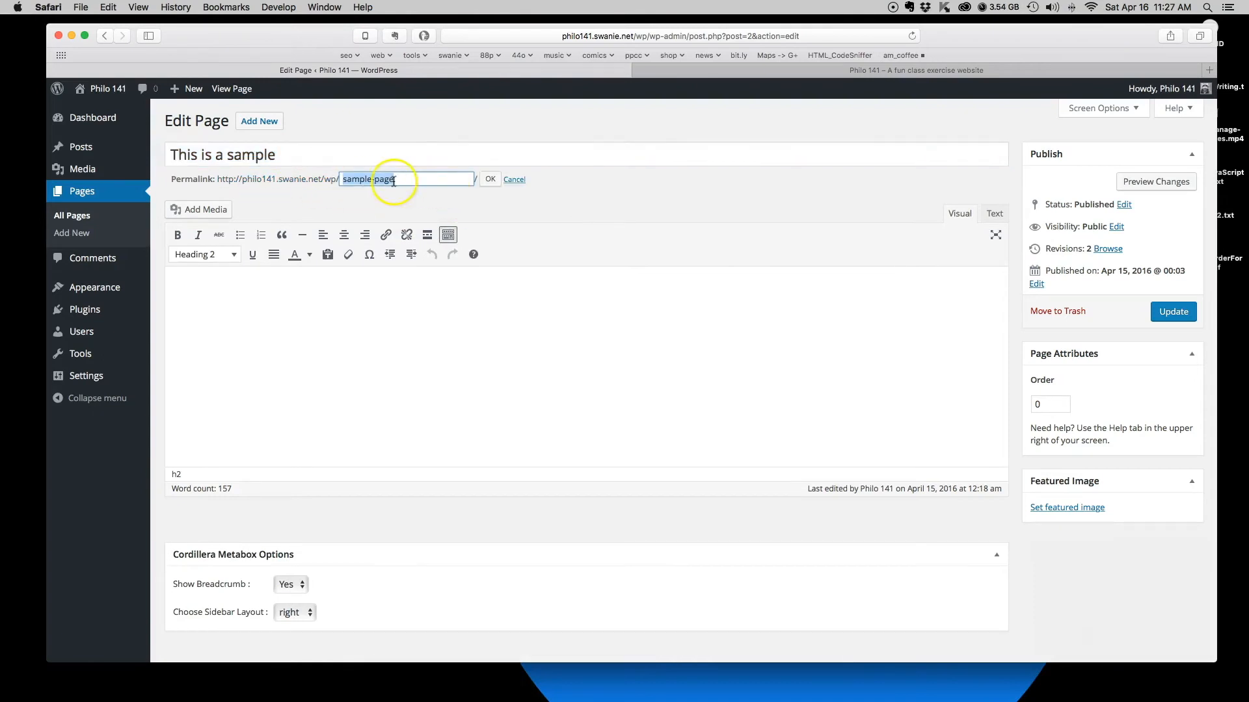
left_click(490, 179)
left_click(392, 351)
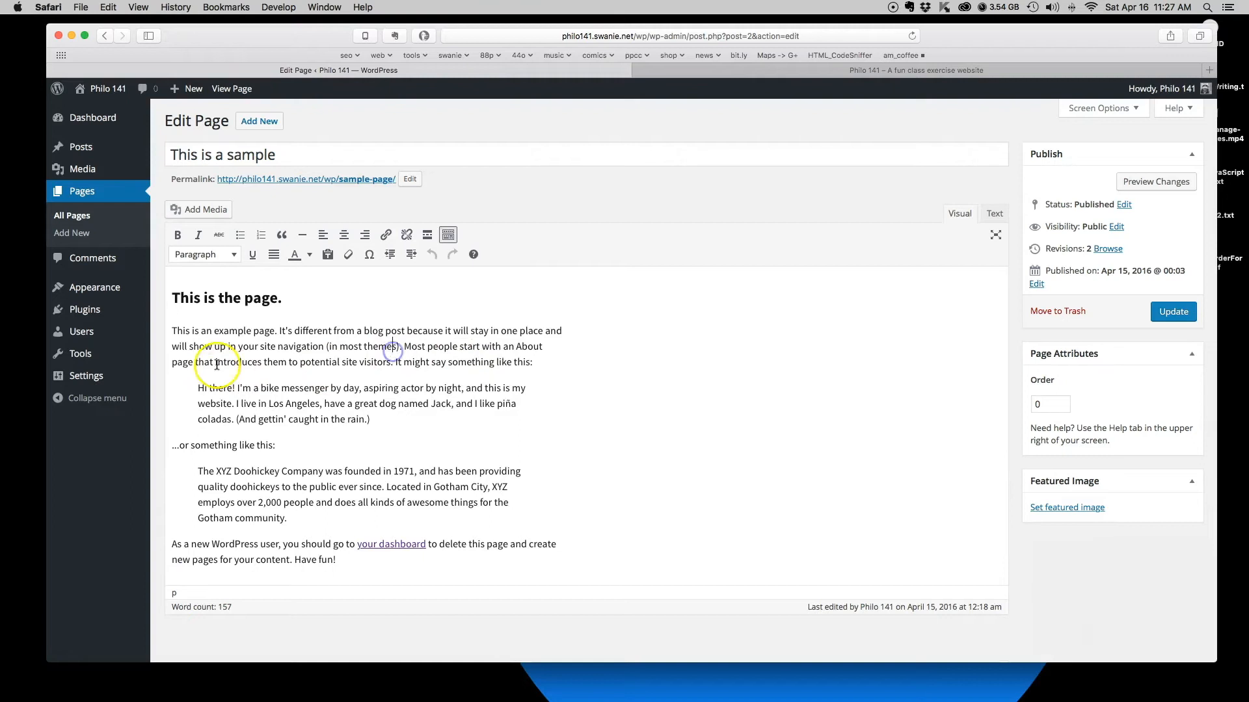
scroll(442, 481, "down", 4)
scroll(446, 473, "up", 4)
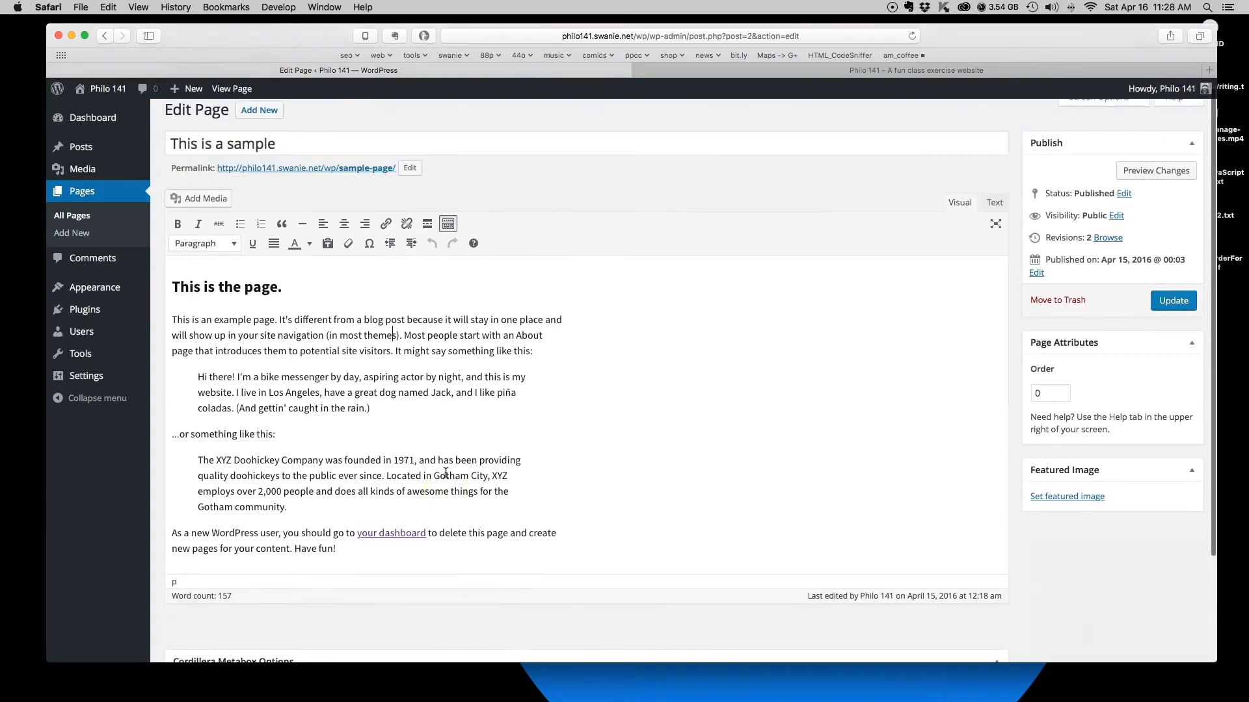
Collapse and restore the second row of formatting tools, and view the heading styles available for "This is the page.".
left_click(448, 235)
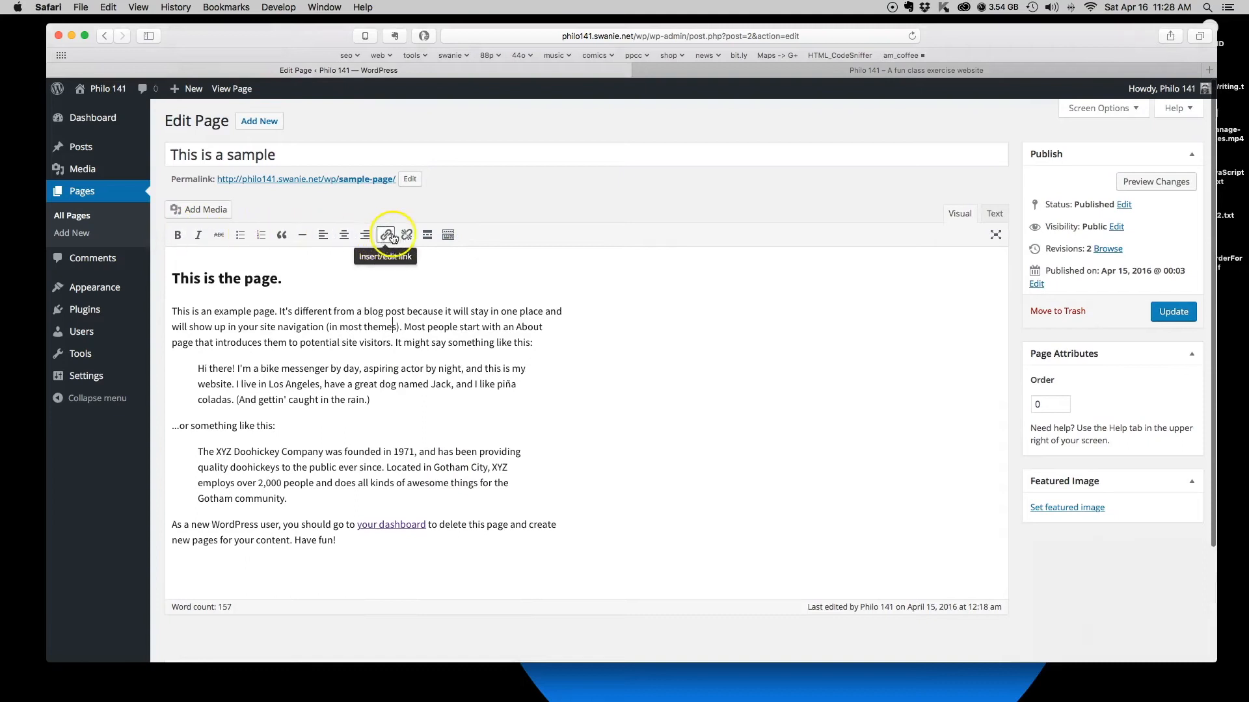
left_click(449, 235)
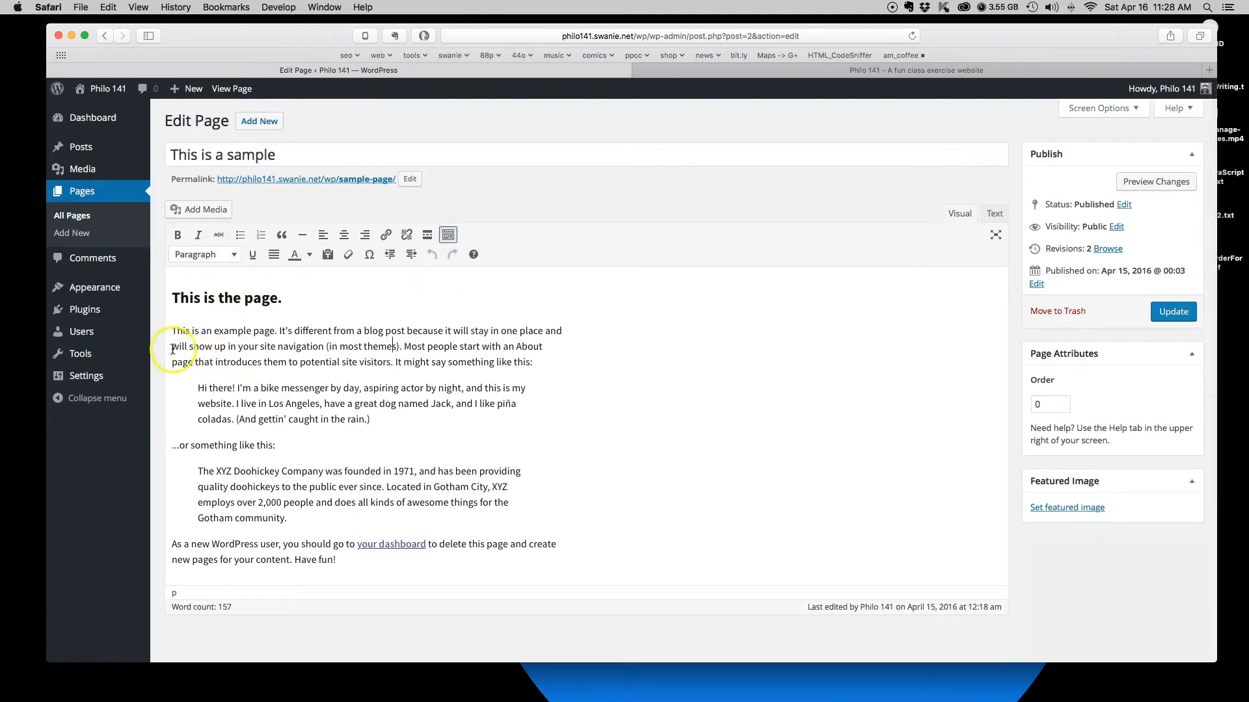
left_click_drag(171, 298, 296, 299)
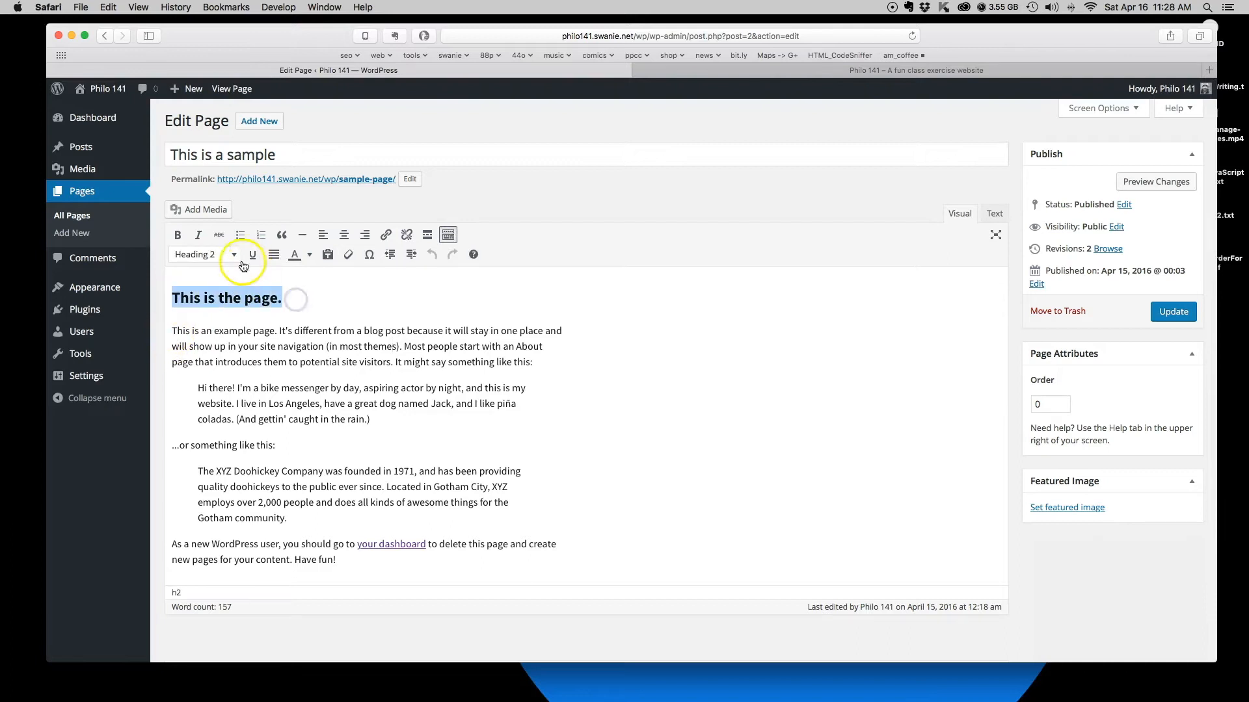
left_click(221, 255)
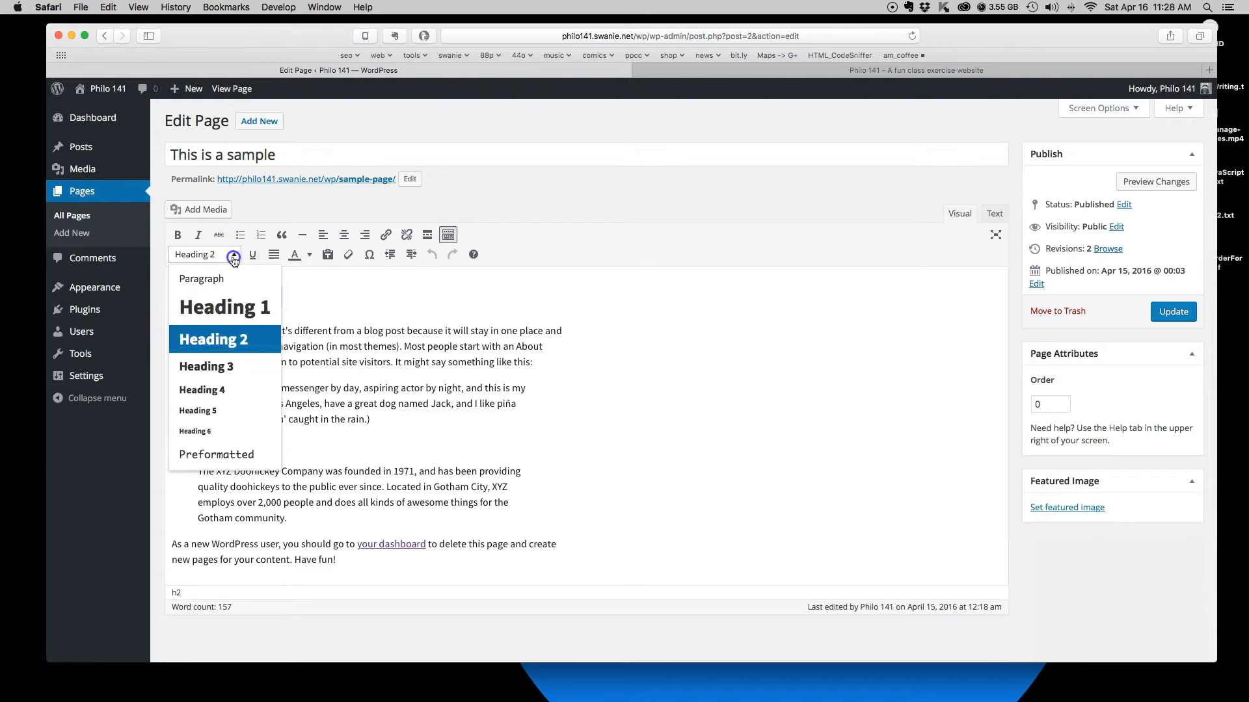
left_click(357, 304)
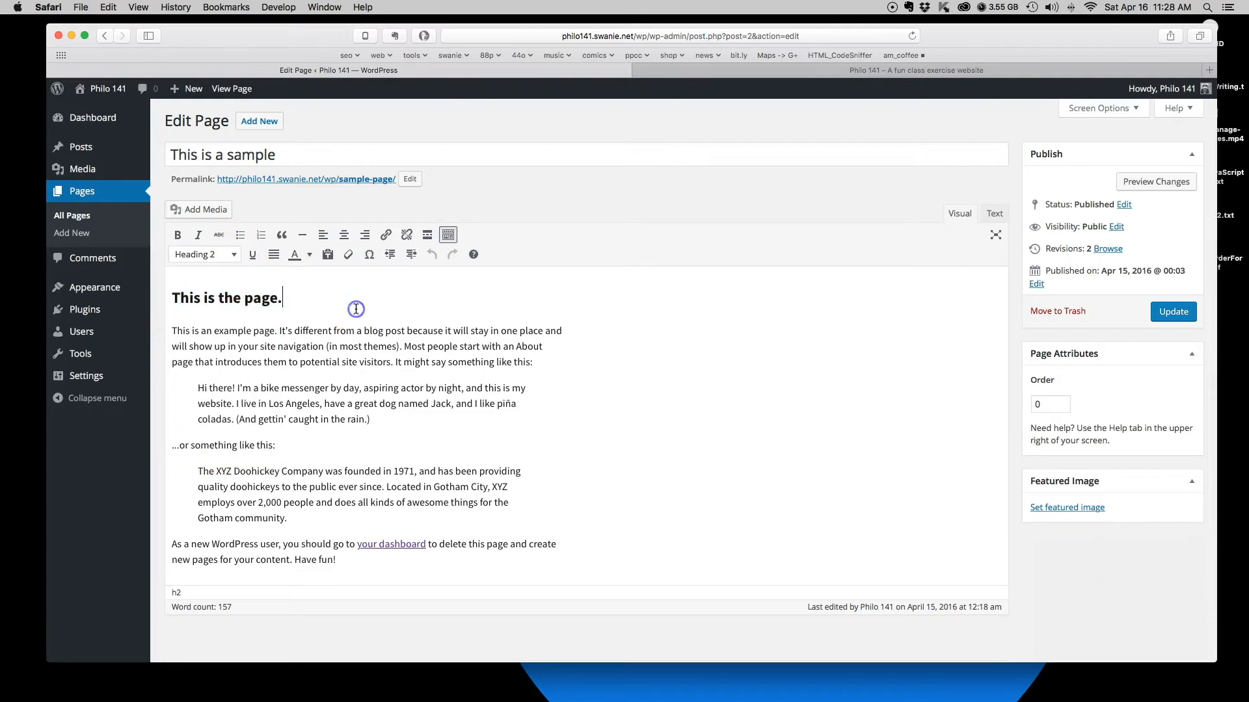
left_click(329, 257)
Show the page's HTML source and wrap the paragraph beginning "This is an example page" in <p> and </p> tags.
left_click(996, 214)
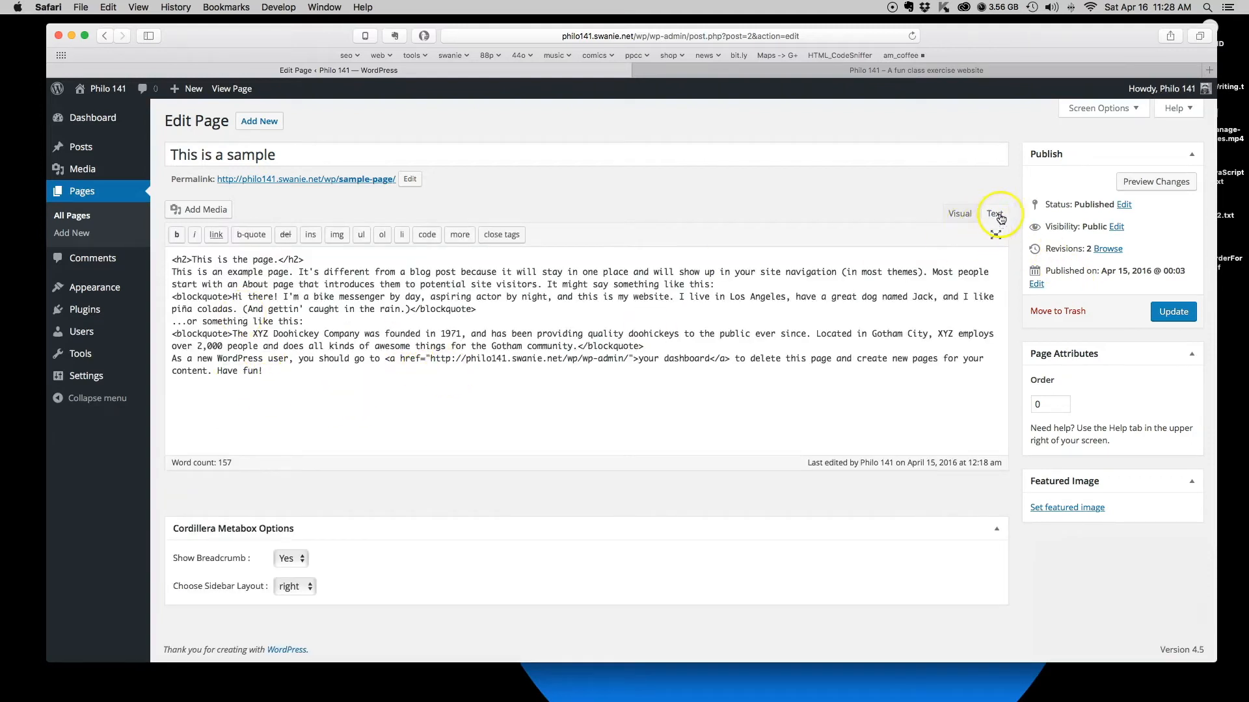
left_click_drag(171, 260, 325, 382)
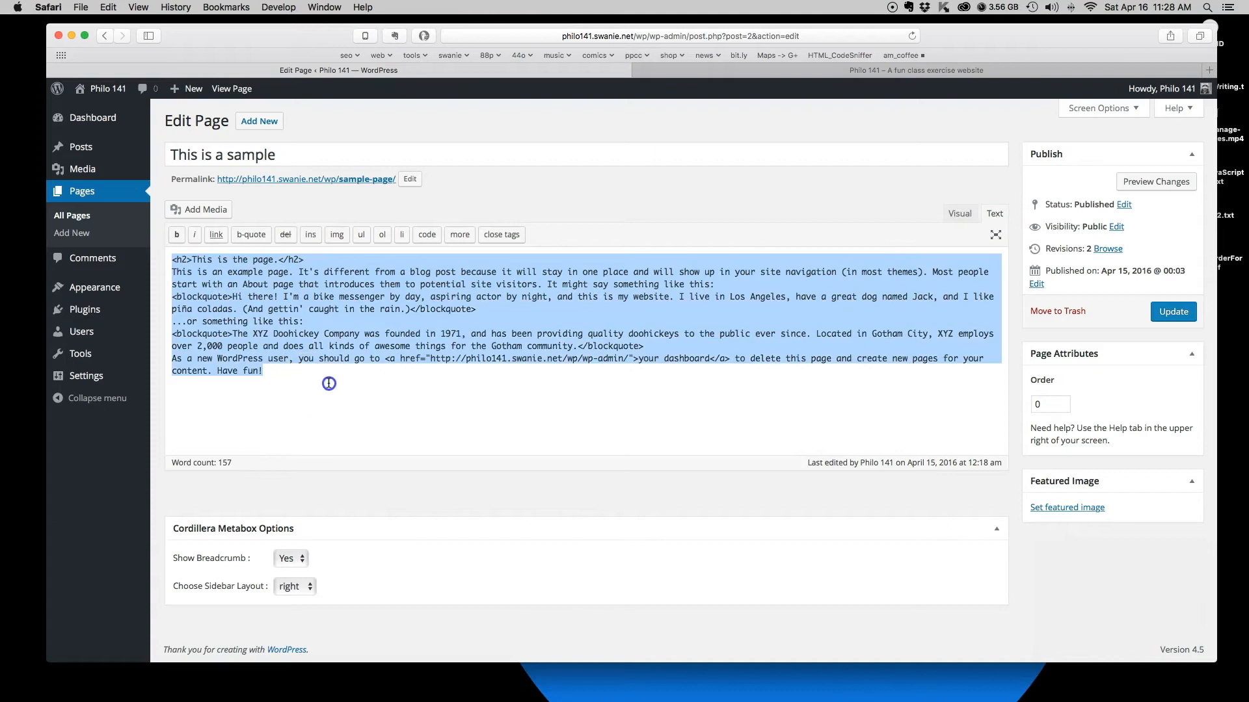
left_click(320, 377)
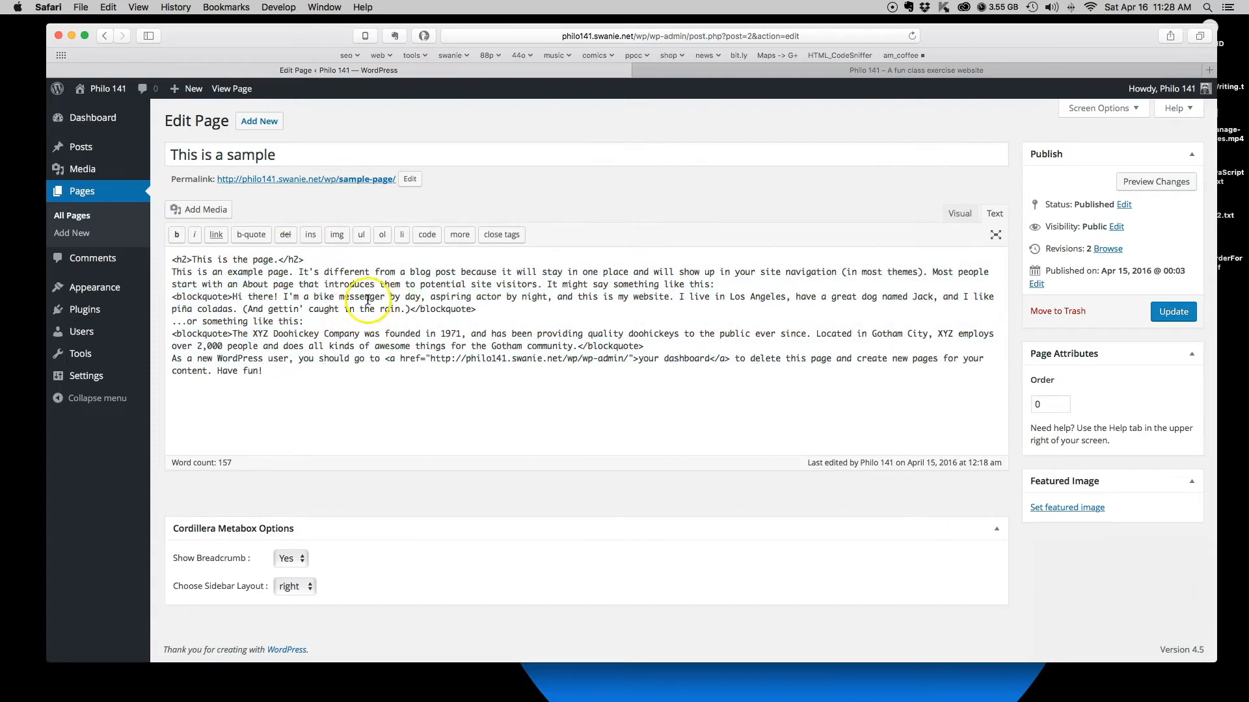
left_click(173, 273)
type("<p>")
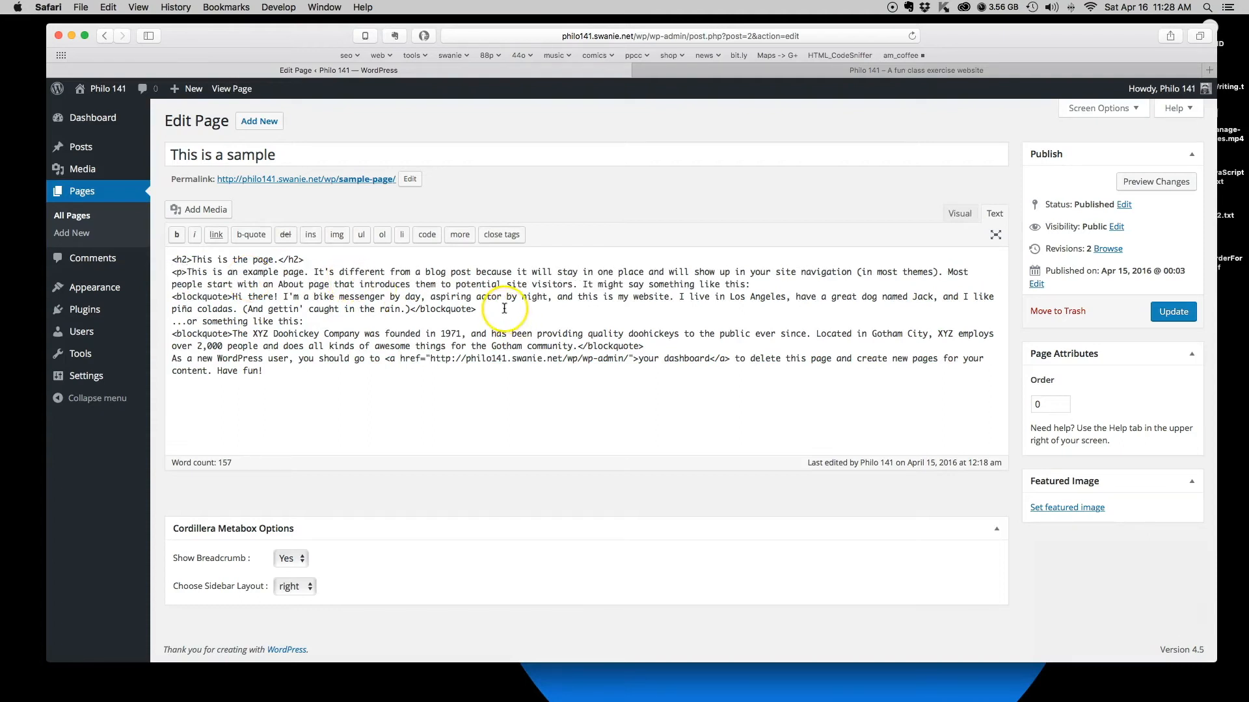
left_click(760, 284)
type("</p>")
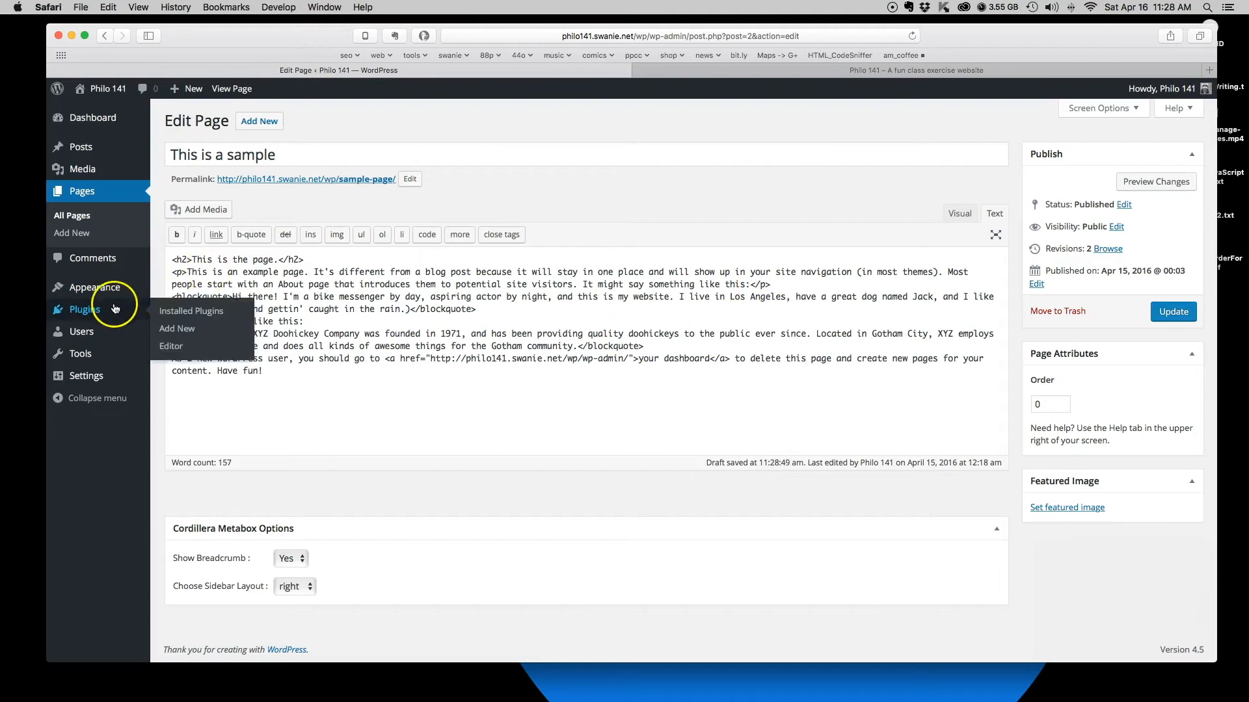
Switch to the visual view and back to the HTML source to check the example paragraph's markup.
left_click(960, 214)
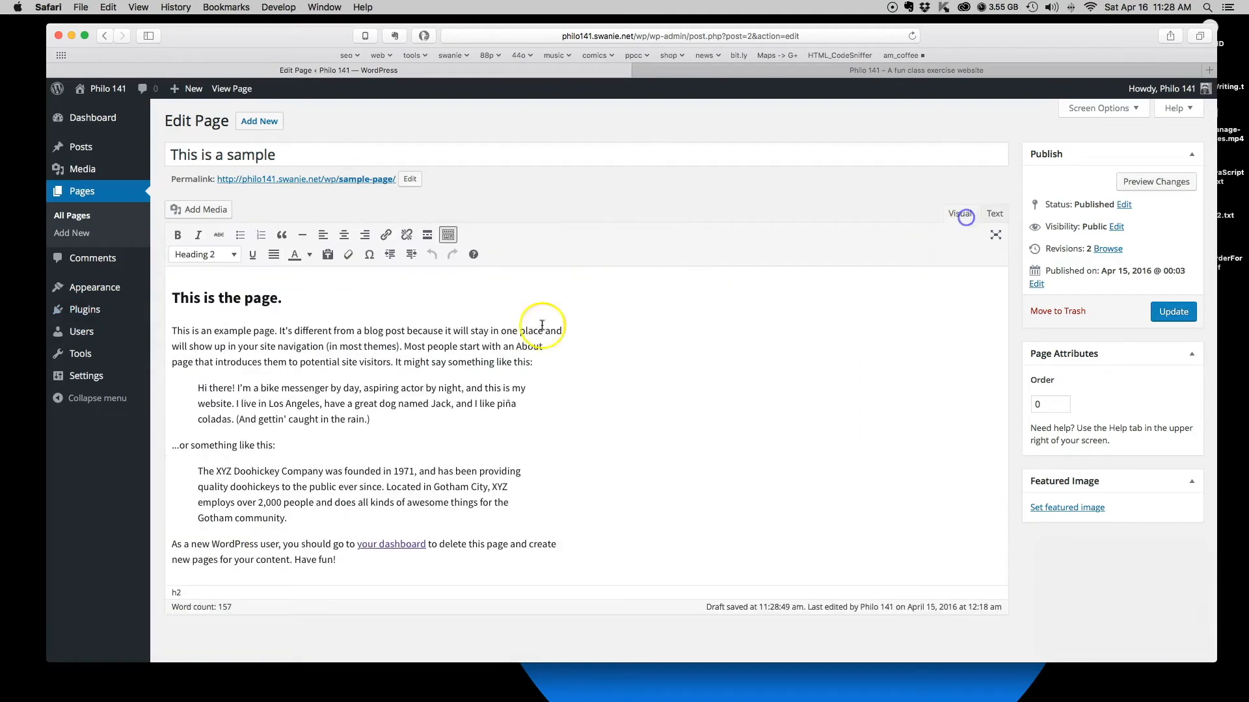
left_click(996, 213)
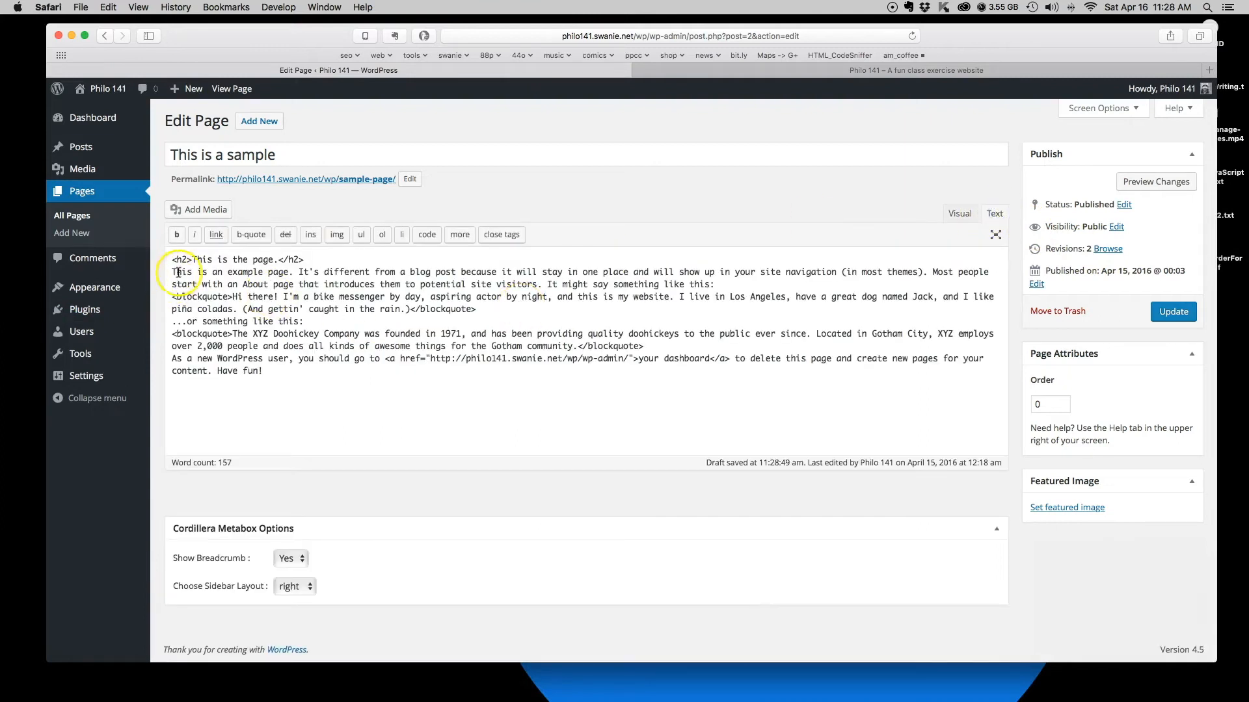
left_click_drag(172, 272, 715, 285)
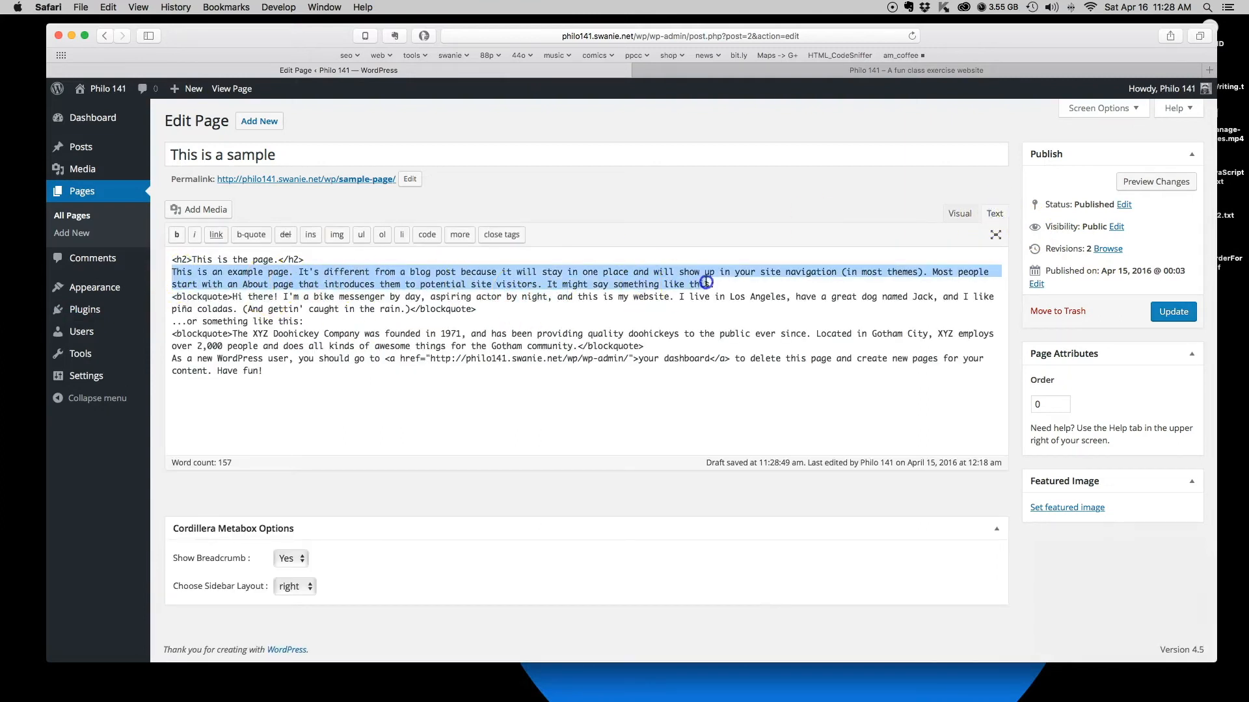
In the visual view, add the line "add somehting." below the closing "Have fun!" paragraph.
mouse_move(98, 288)
left_click(961, 214)
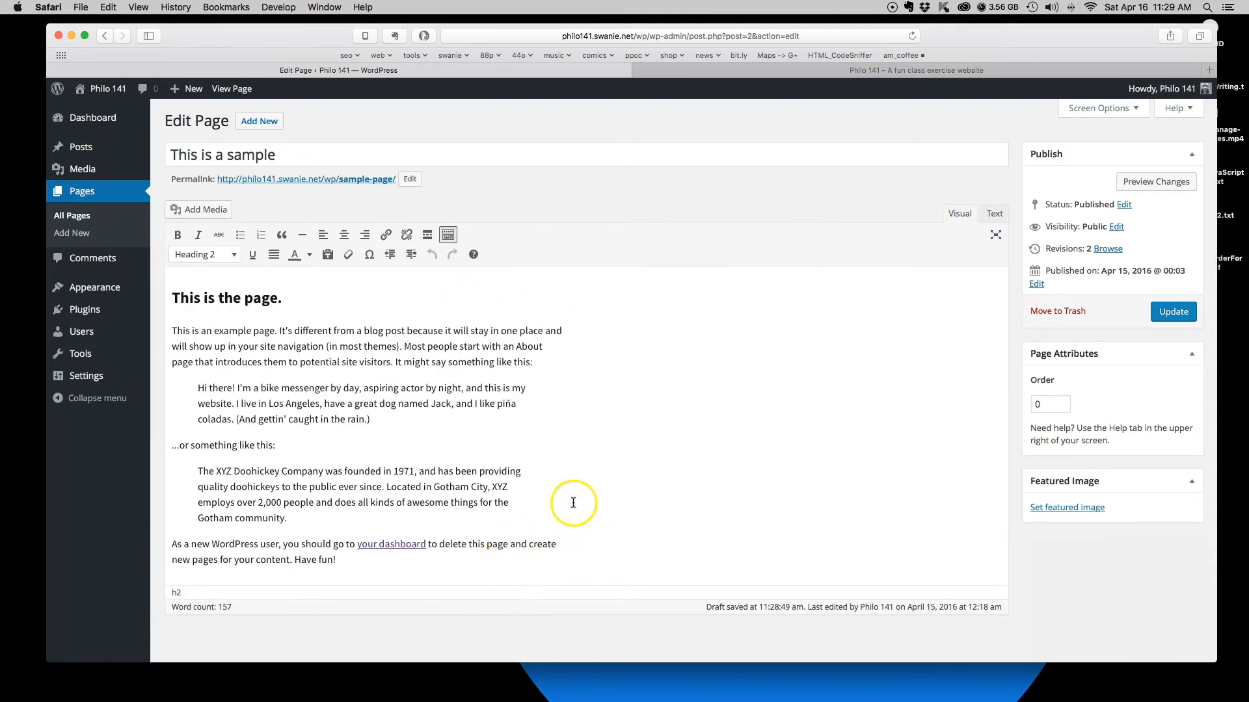
scroll(571, 501, "down", 3)
left_click(338, 458)
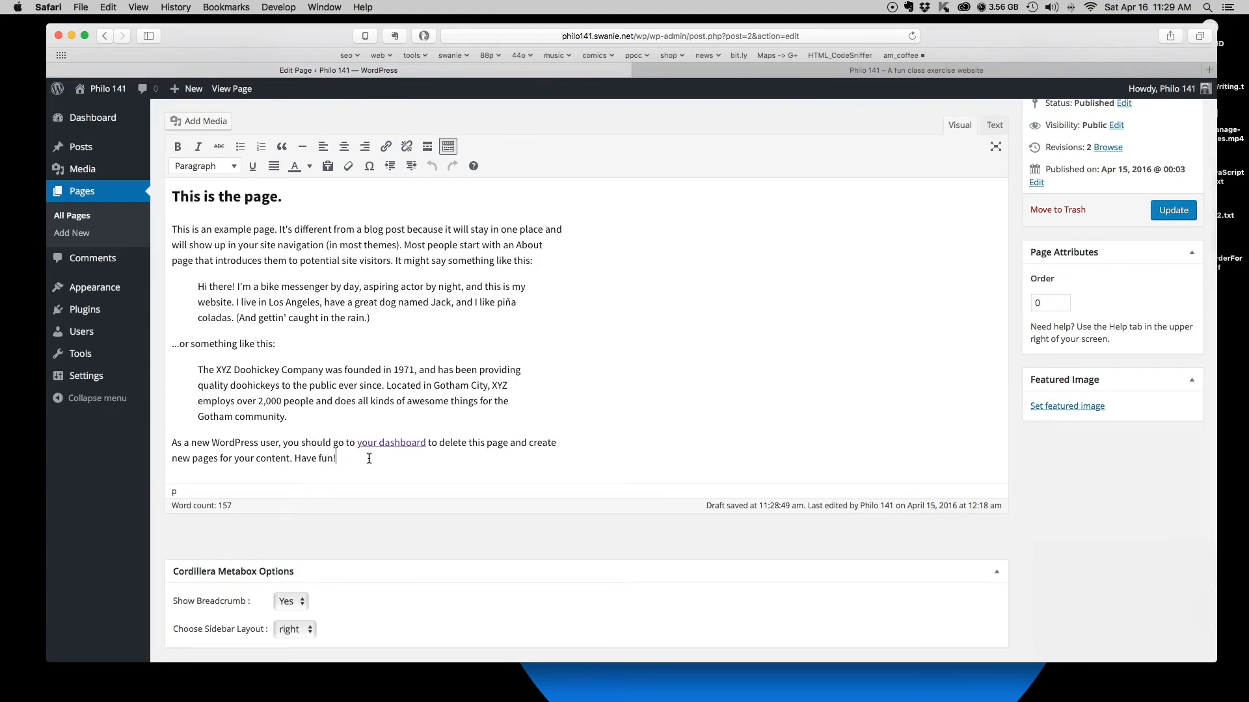
key("Return")
type("add somehting.")
Check the new last line's markup in the HTML source and return to the visual view.
left_click(994, 125)
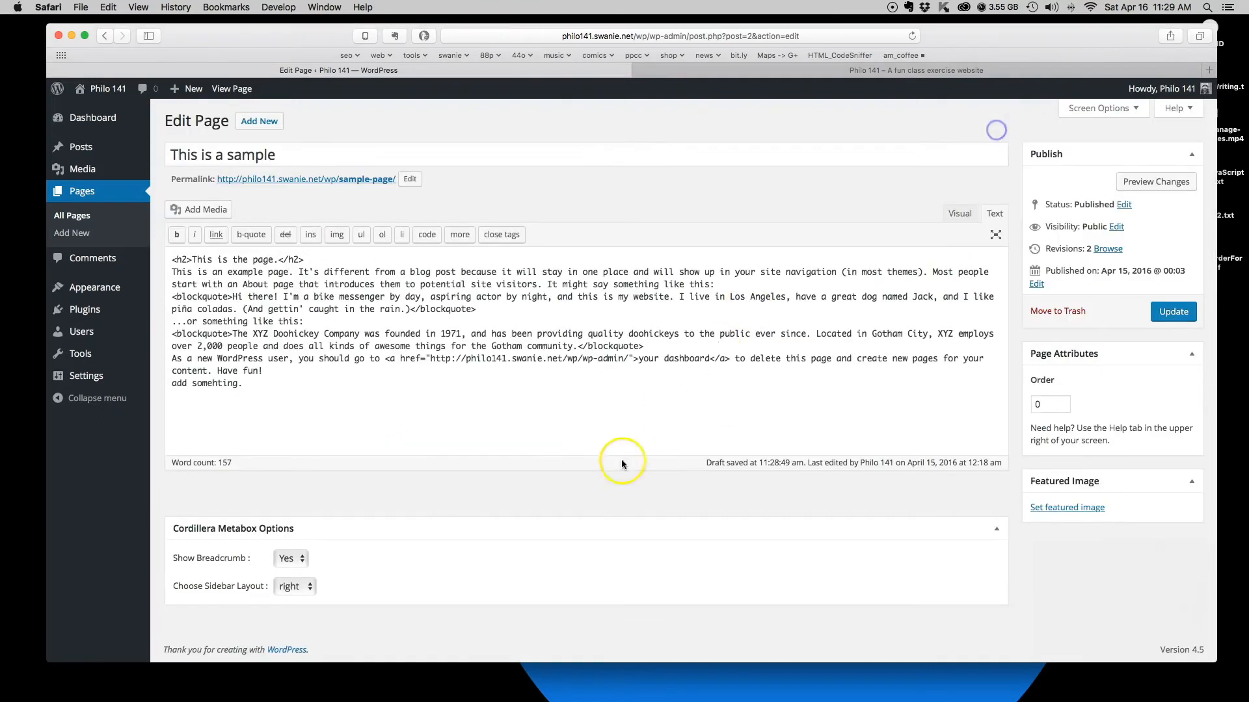
left_click(272, 371)
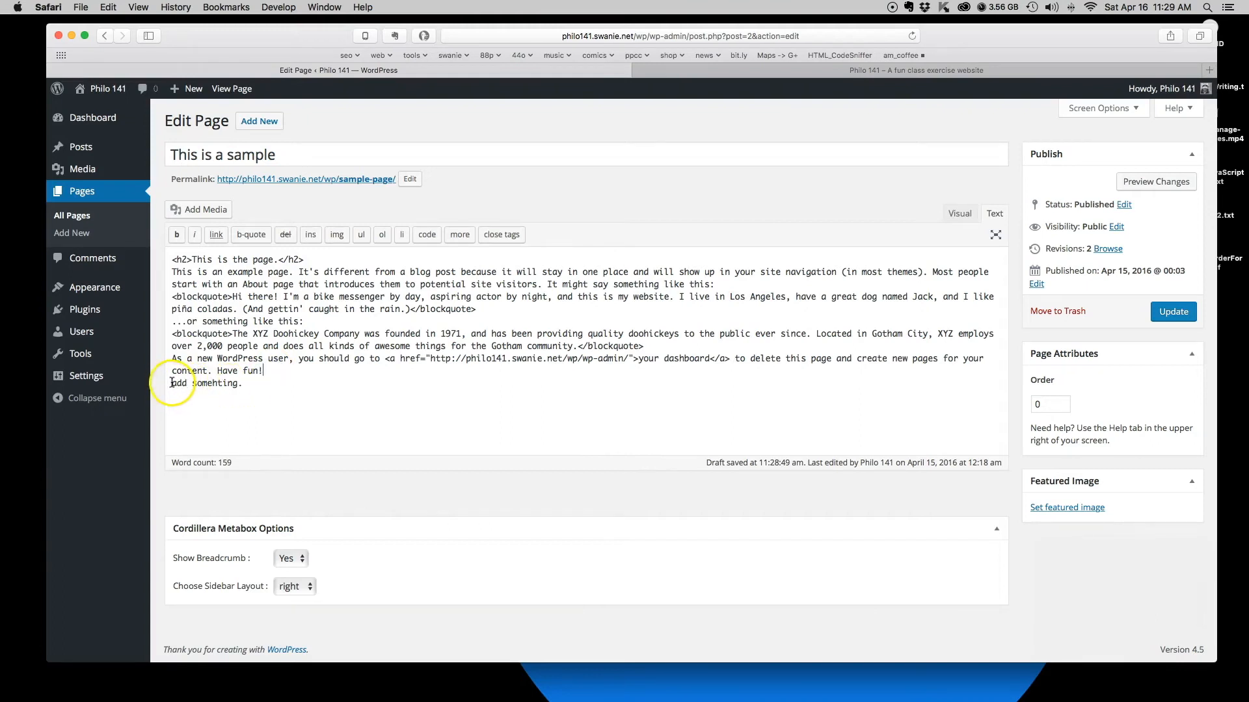
left_click(959, 214)
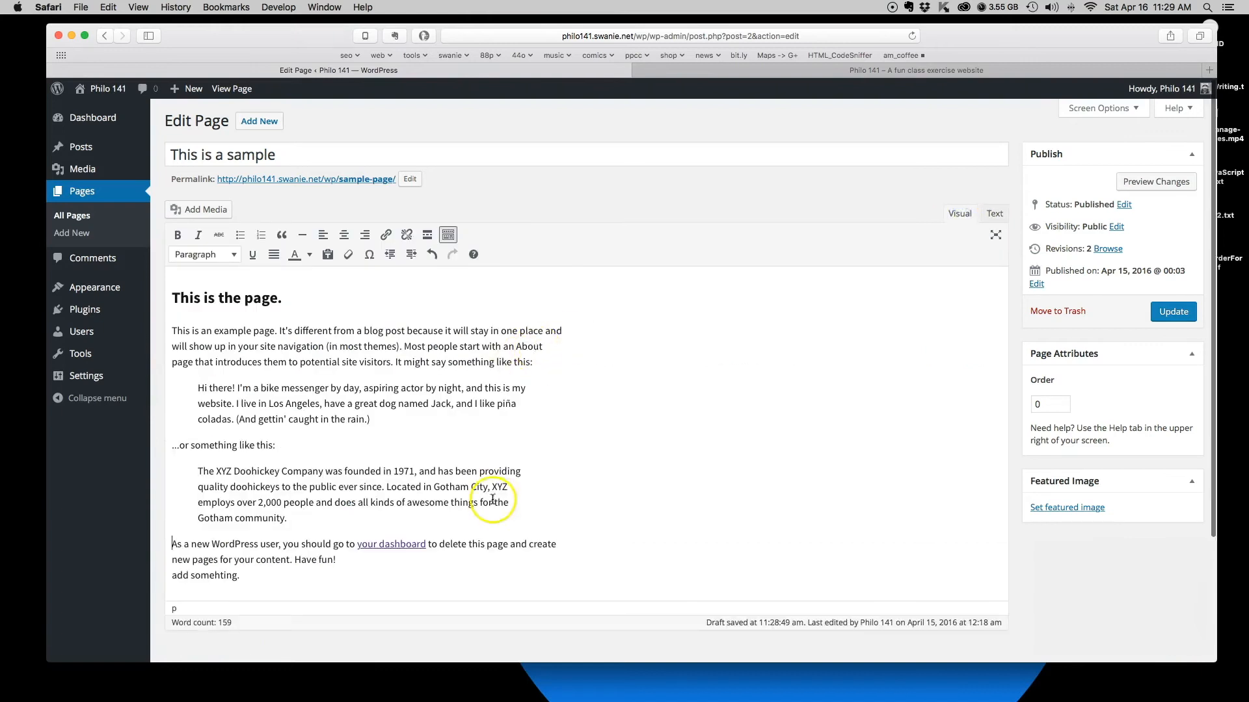
Correct the spelling and capitalization of the last line to read "Add something.".
scroll(549, 463, "down", 3)
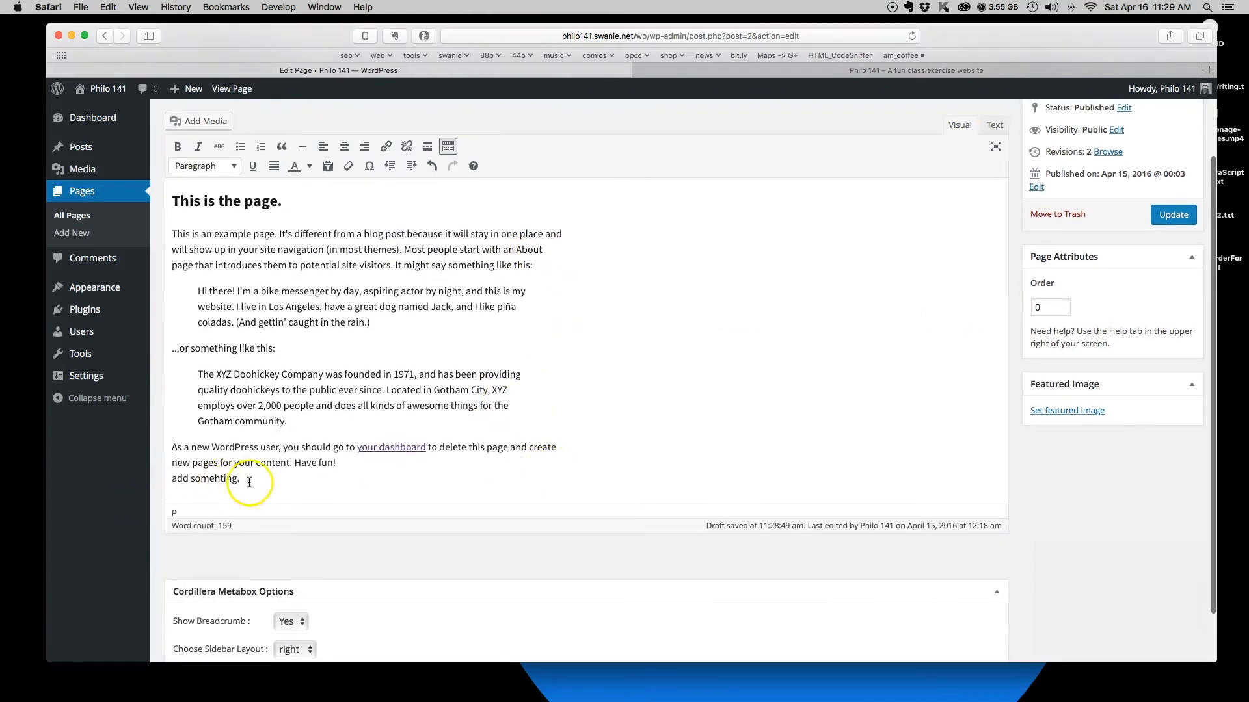
left_click(221, 479)
key("BackSpace")
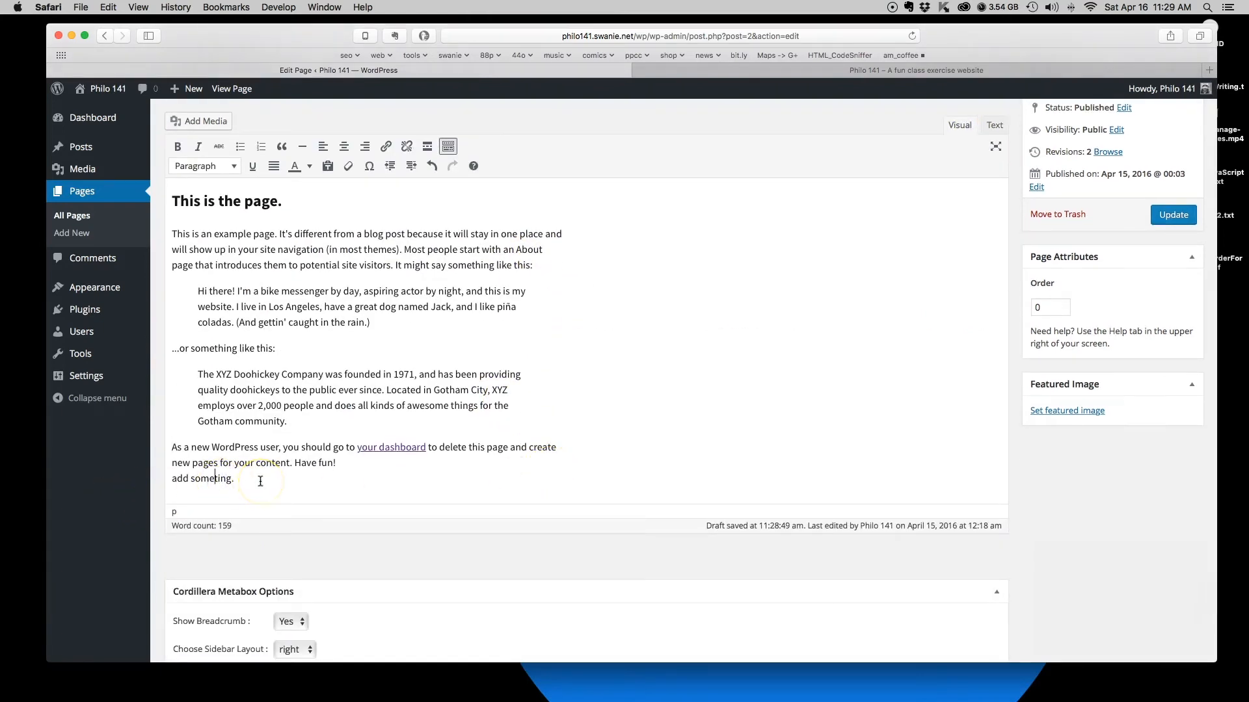
type("h")
left_click(171, 479)
left_click(291, 470)
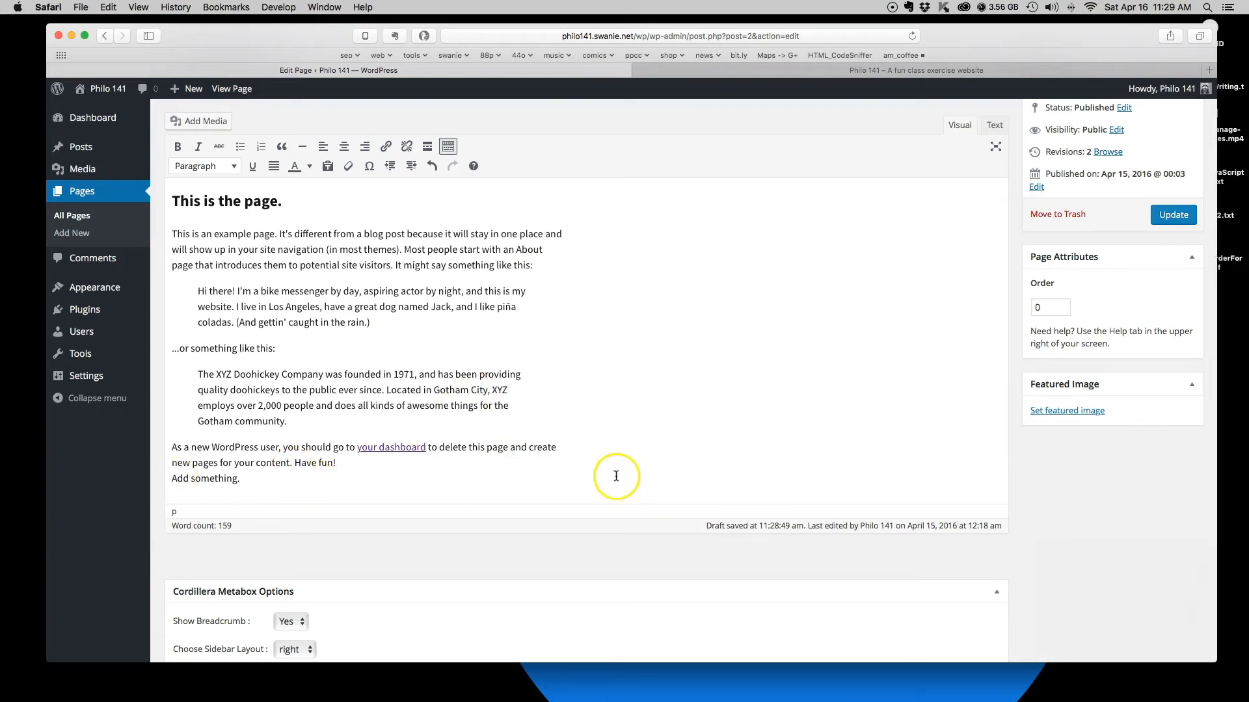
Examine the blockquote tags and the last line in the HTML source, and compare the first quote in the visual view.
left_click(995, 127)
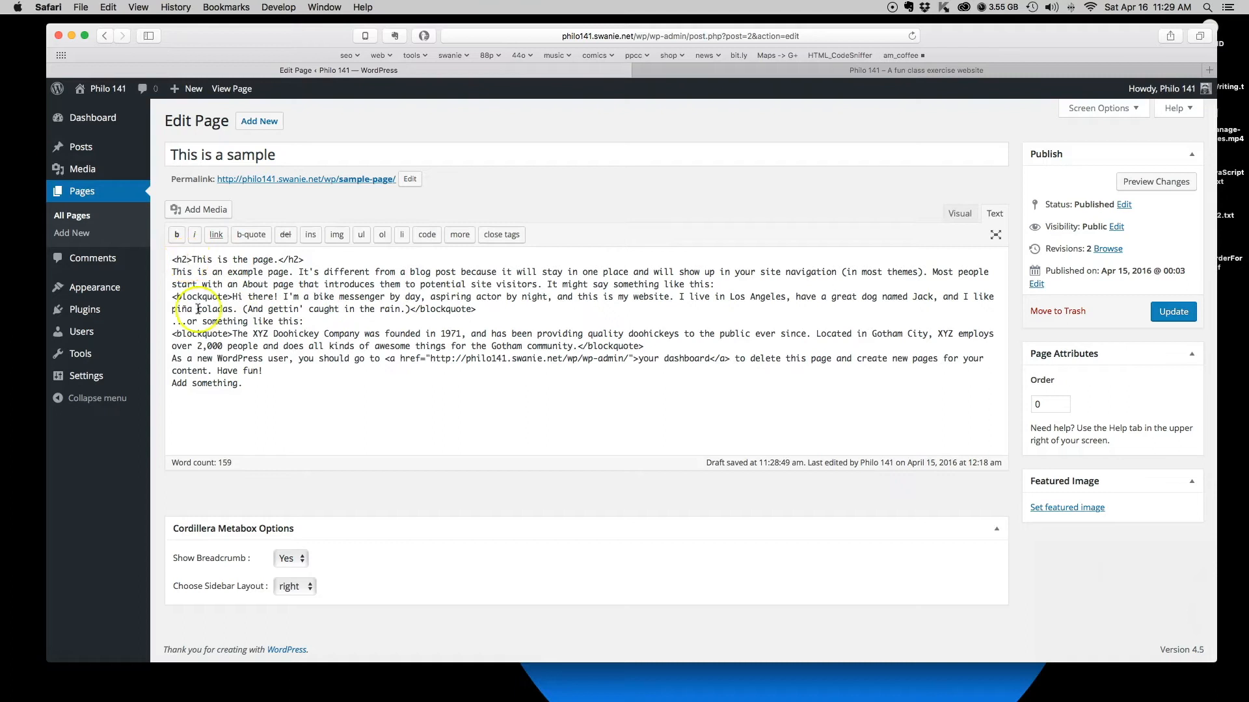
left_click(228, 334)
left_click_drag(227, 334, 177, 333)
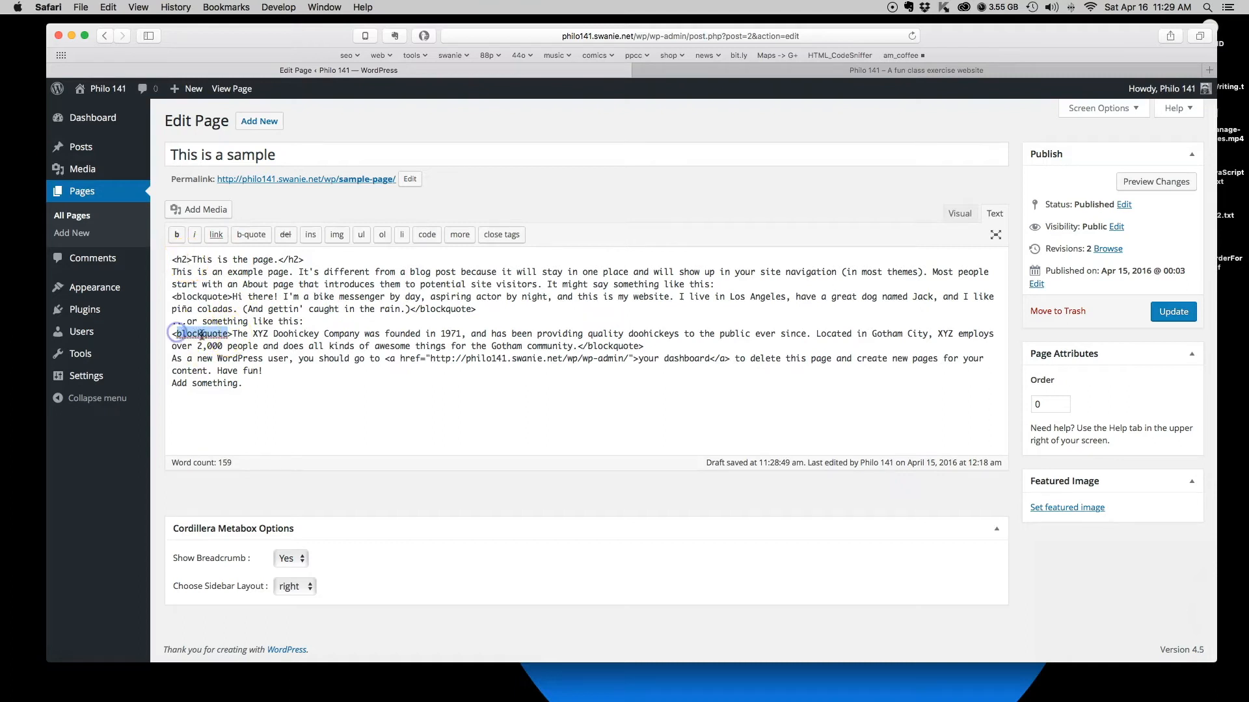
left_click(268, 372)
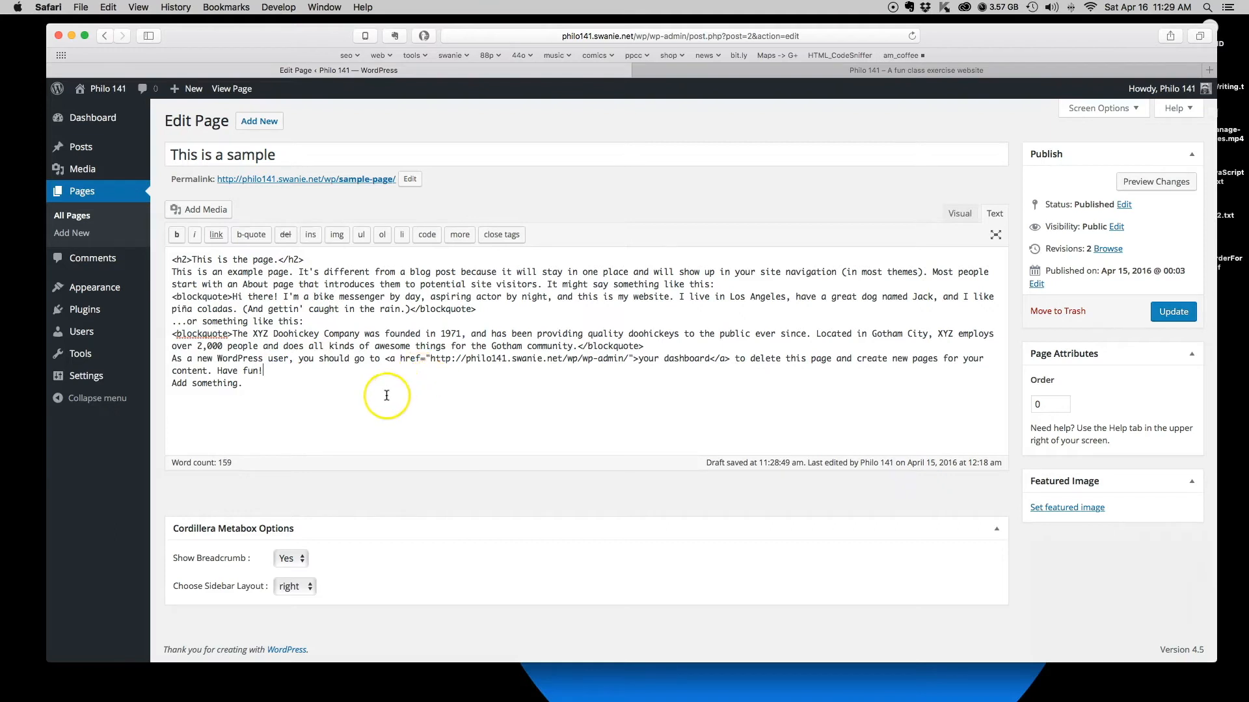
left_click(959, 213)
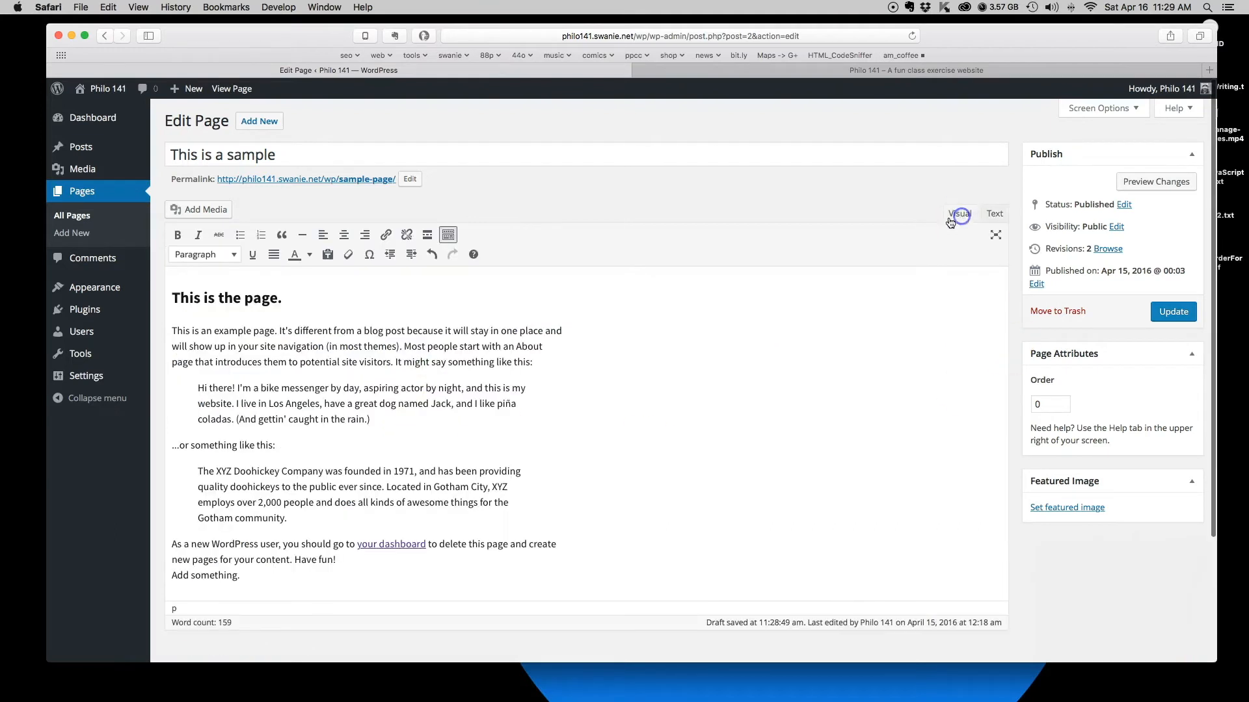
left_click(372, 394)
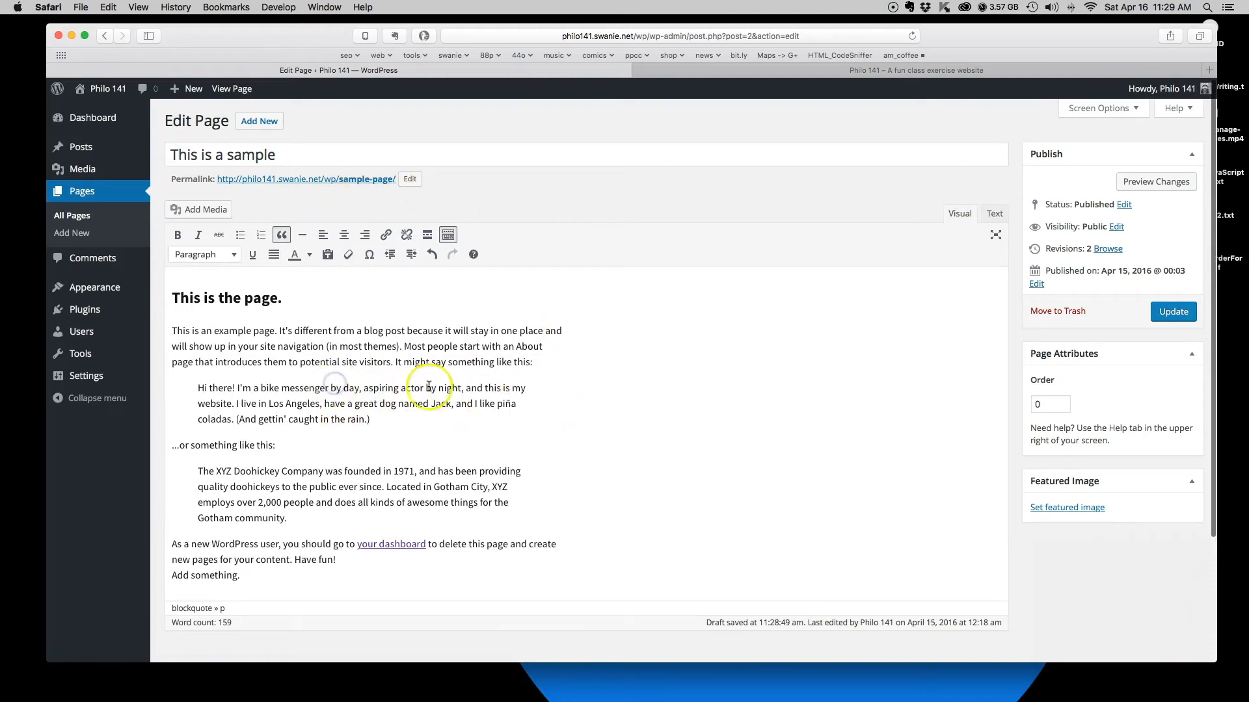
Update the "This is a sample" page and view it on the live site.
left_click(1173, 312)
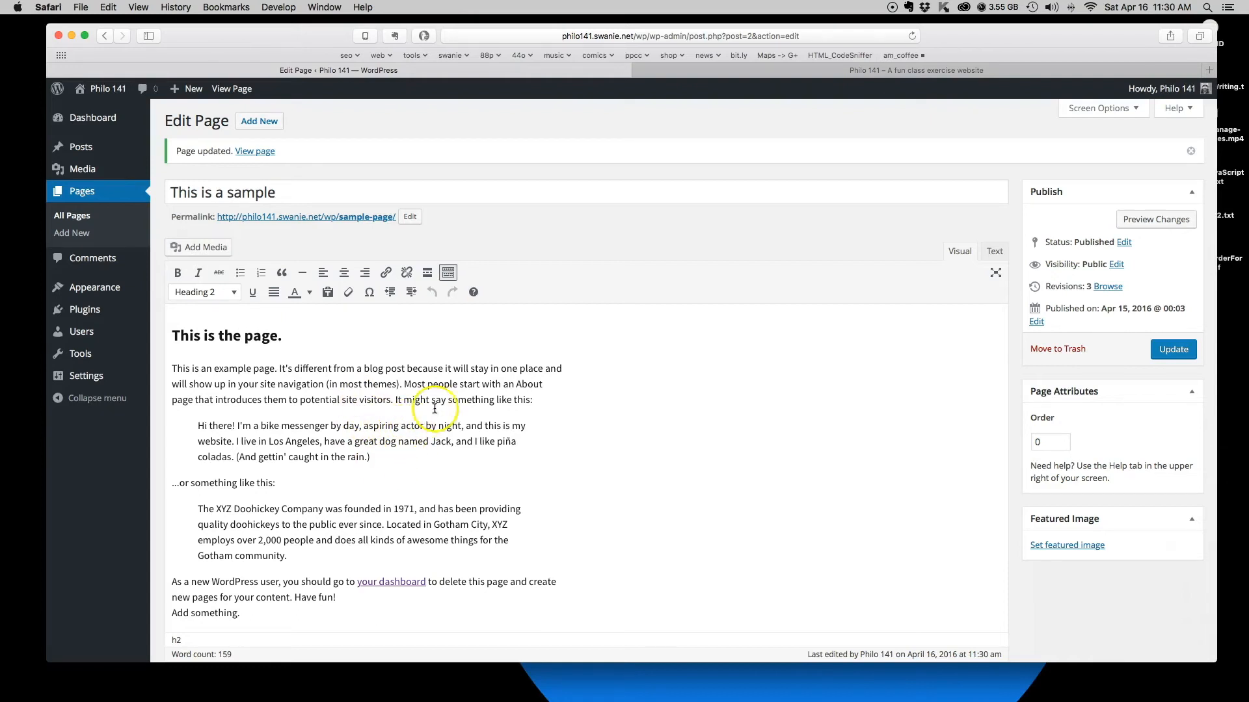
scroll(449, 449, "down", 2)
scroll(449, 446, "down", 5)
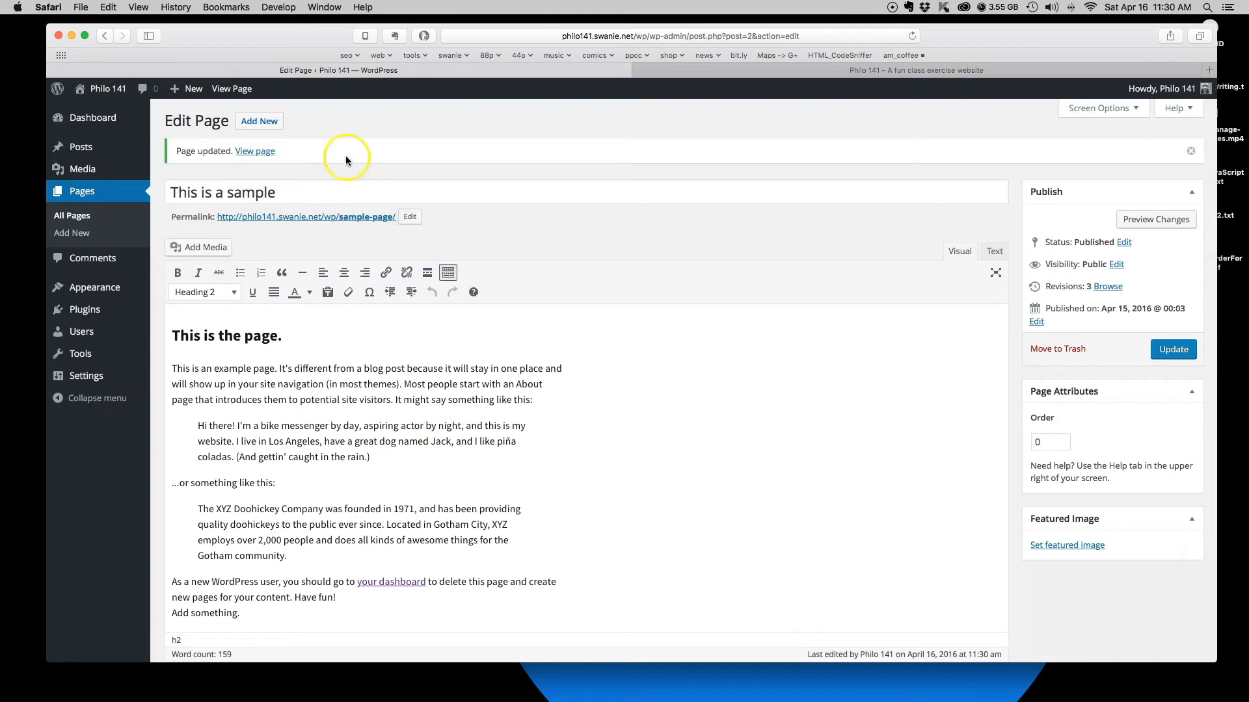
left_click(226, 92)
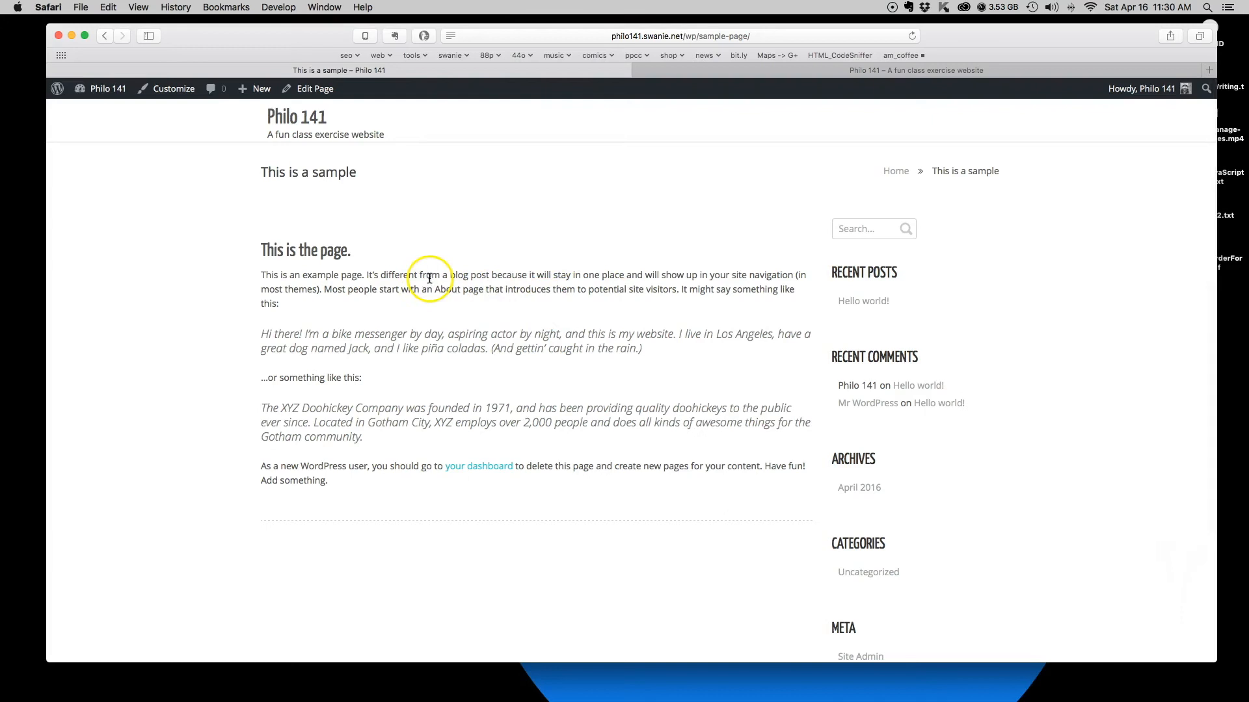
Open the site's home page from the site title and compare it with the copy in the second browser tab.
left_click(298, 117)
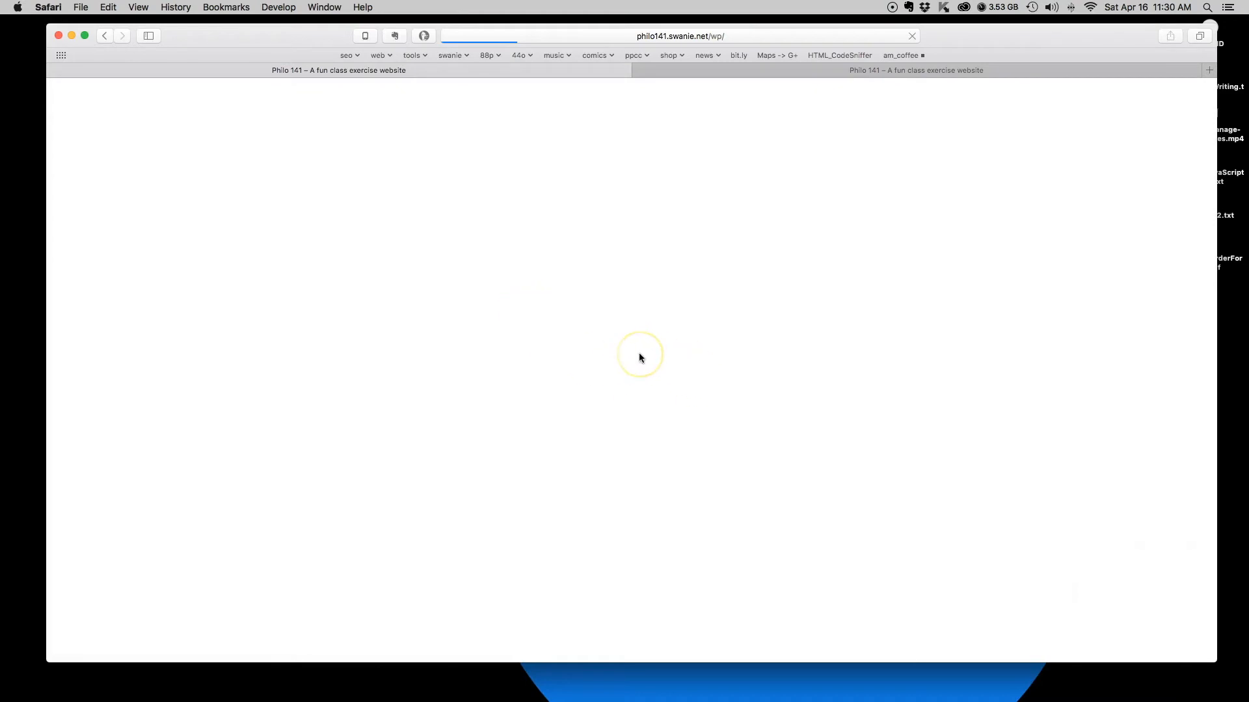
left_click(749, 36)
left_click(725, 284)
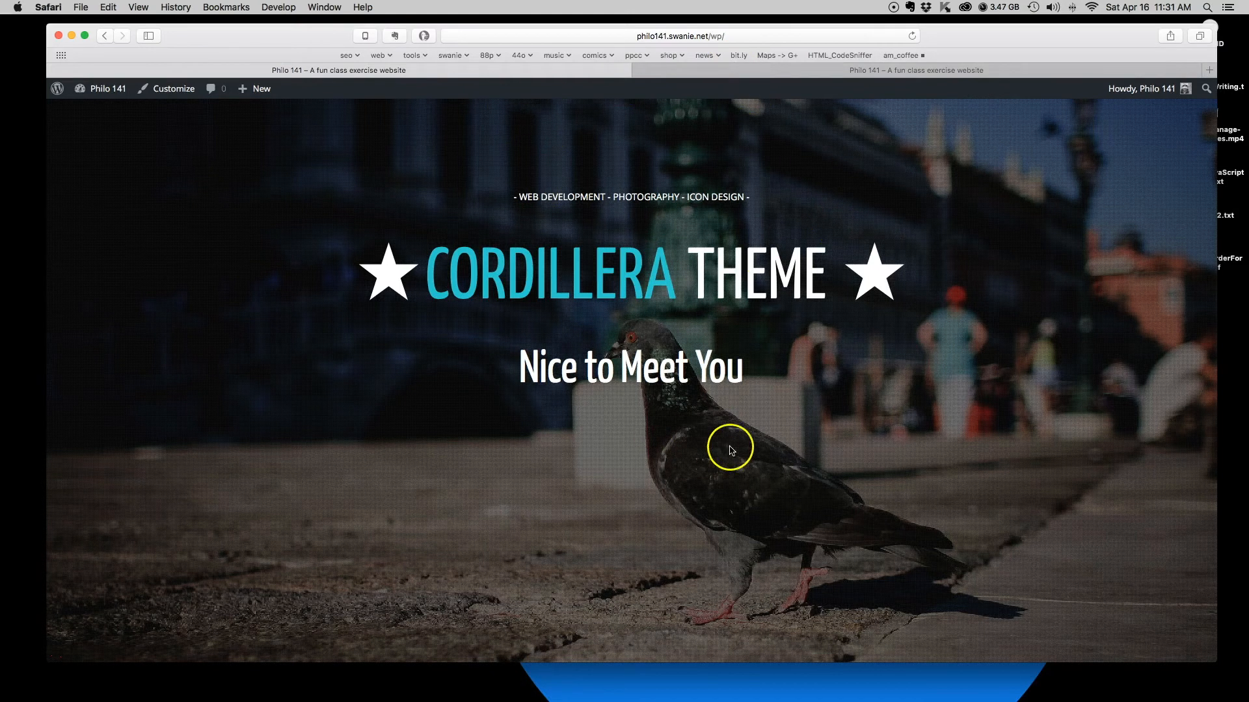
scroll(729, 446, "down", 6)
scroll(730, 446, "up", 6)
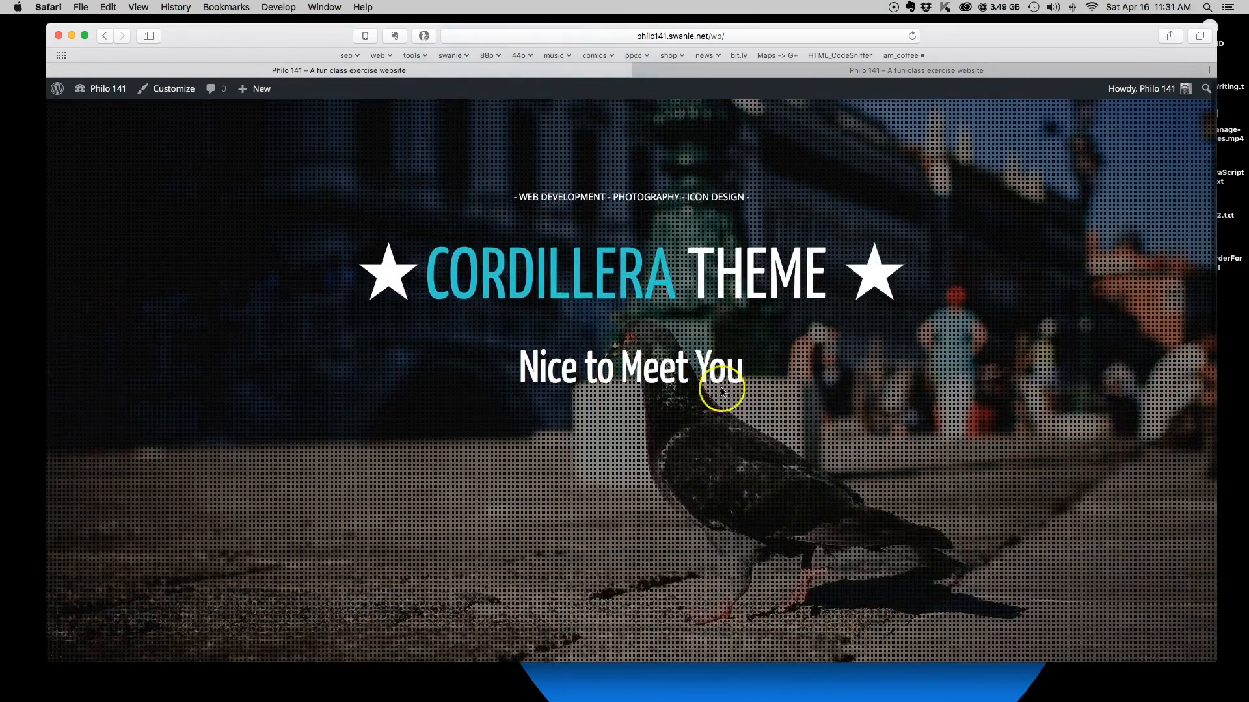
left_click(773, 74)
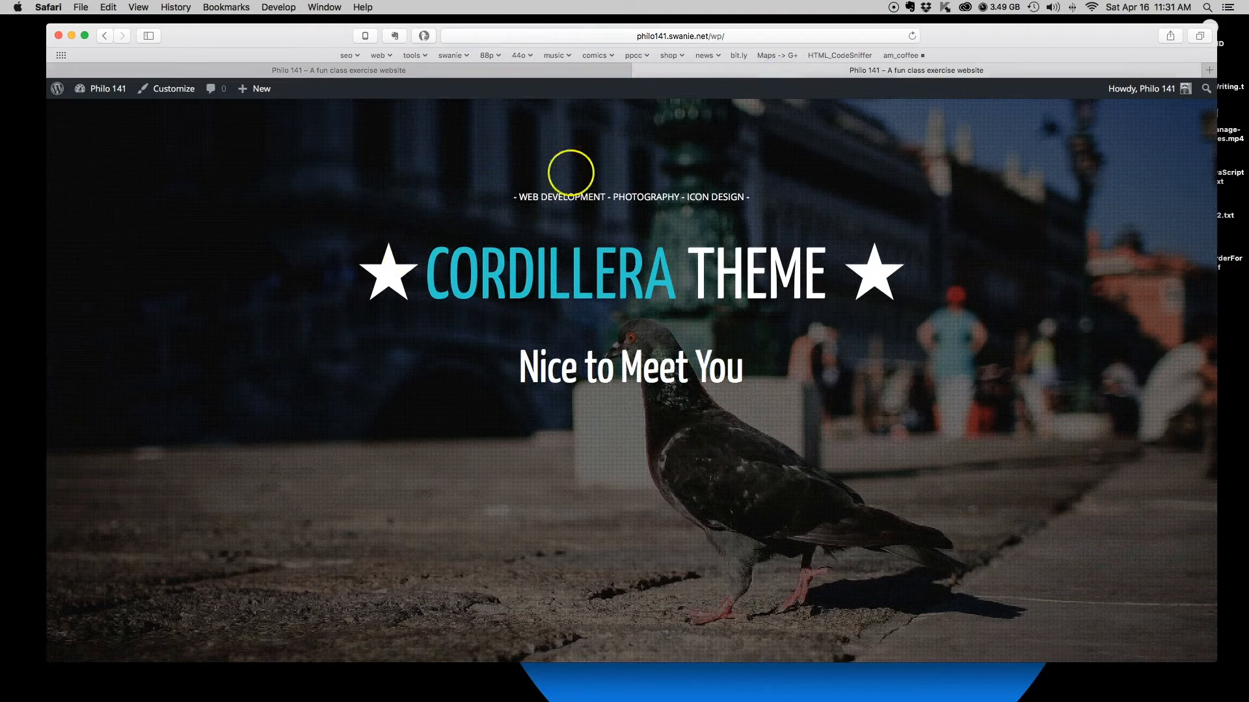
left_click(512, 69)
Return to the admin Dashboard, go to the installed themes and open the Cordillera Options page.
mouse_move(106, 90)
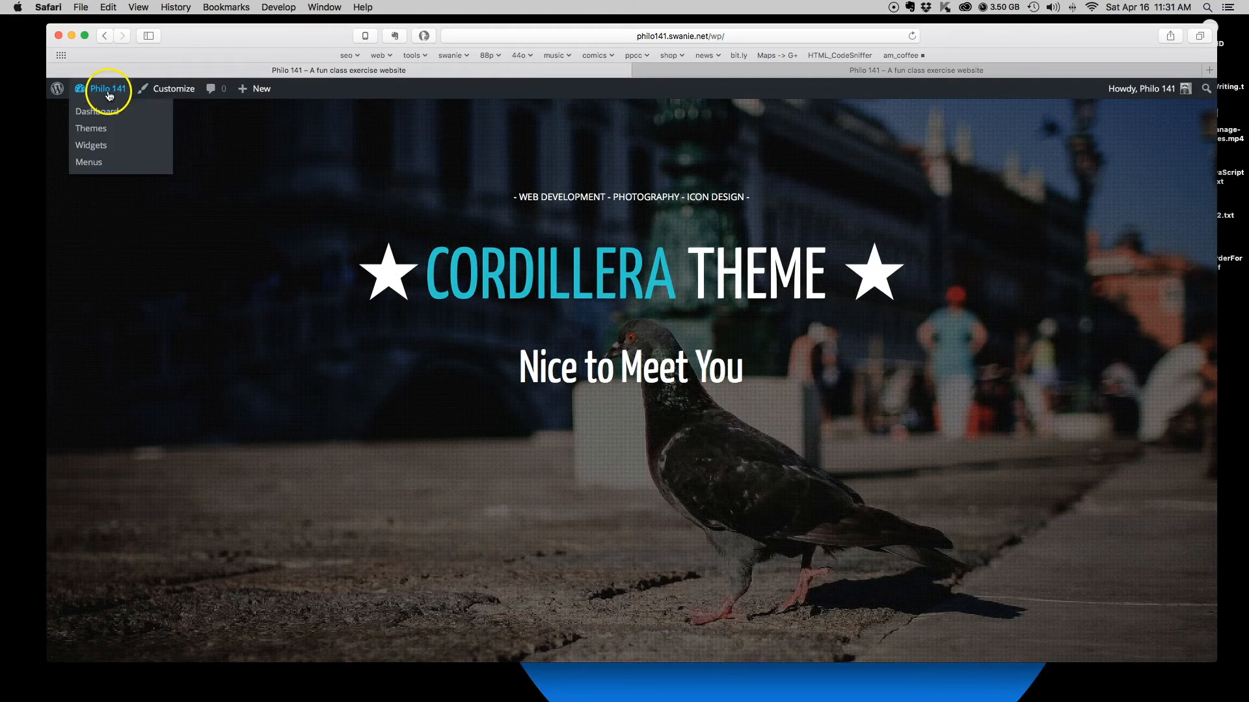
left_click(96, 113)
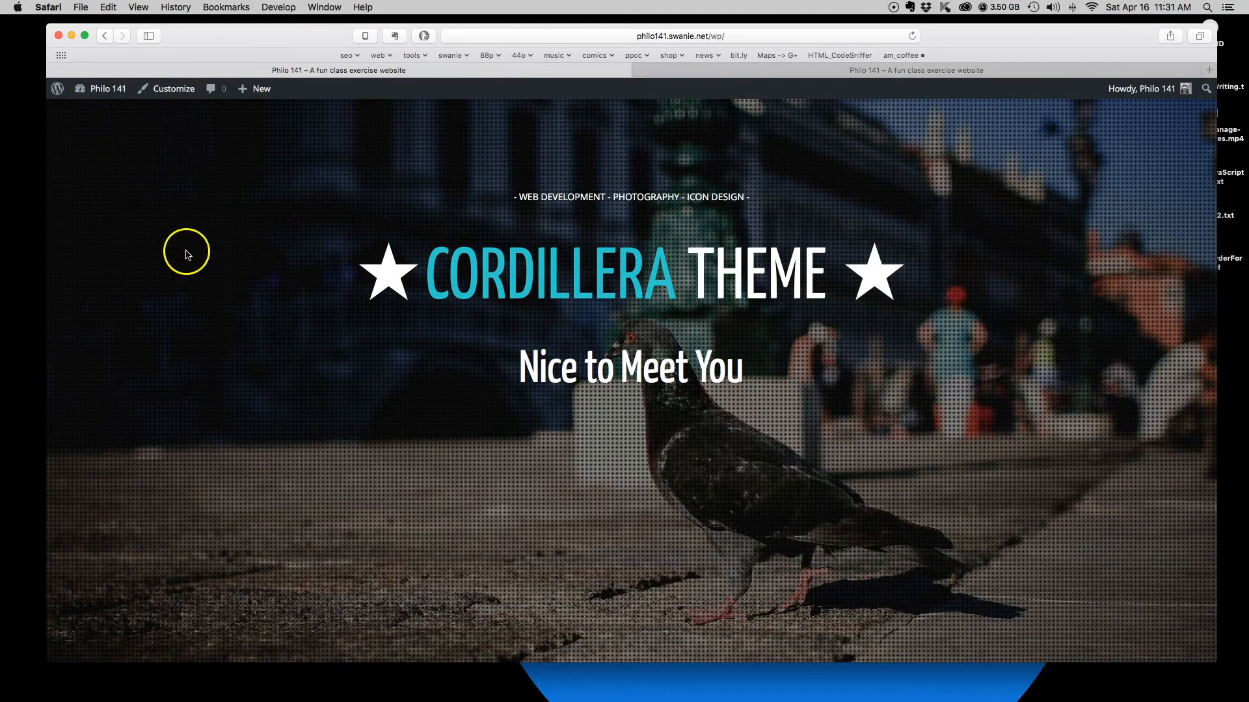
mouse_move(111, 95)
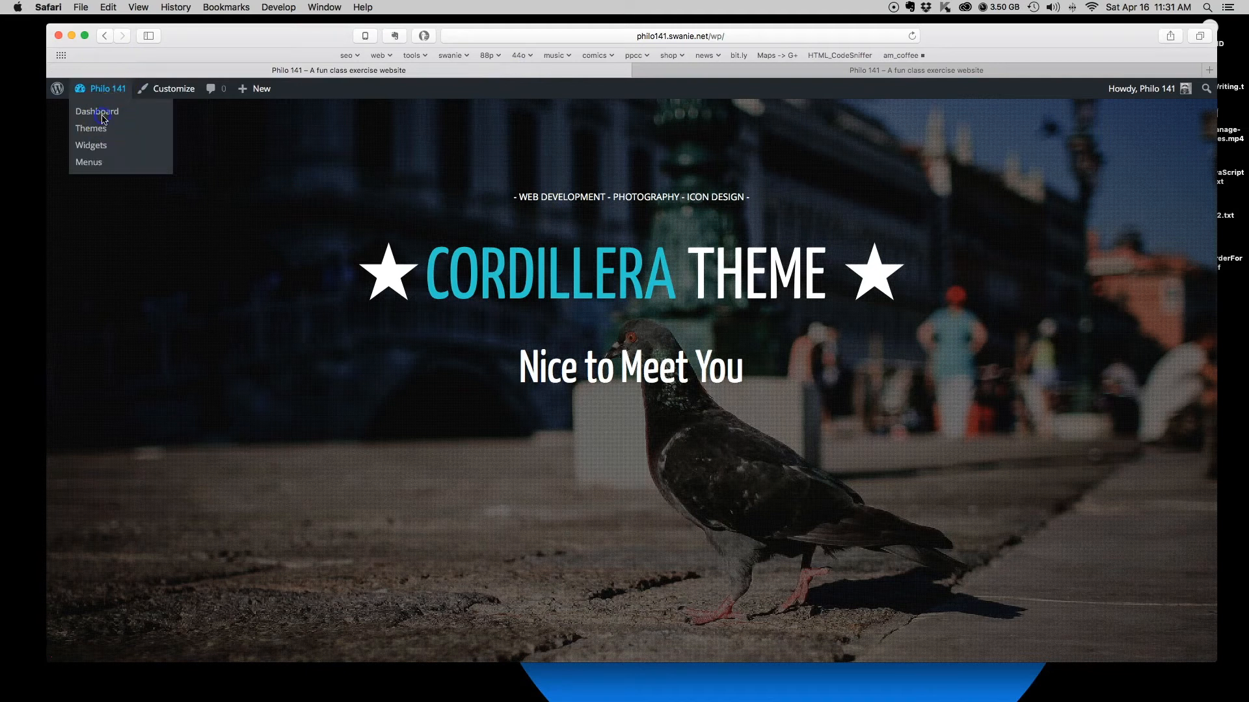
left_click(97, 113)
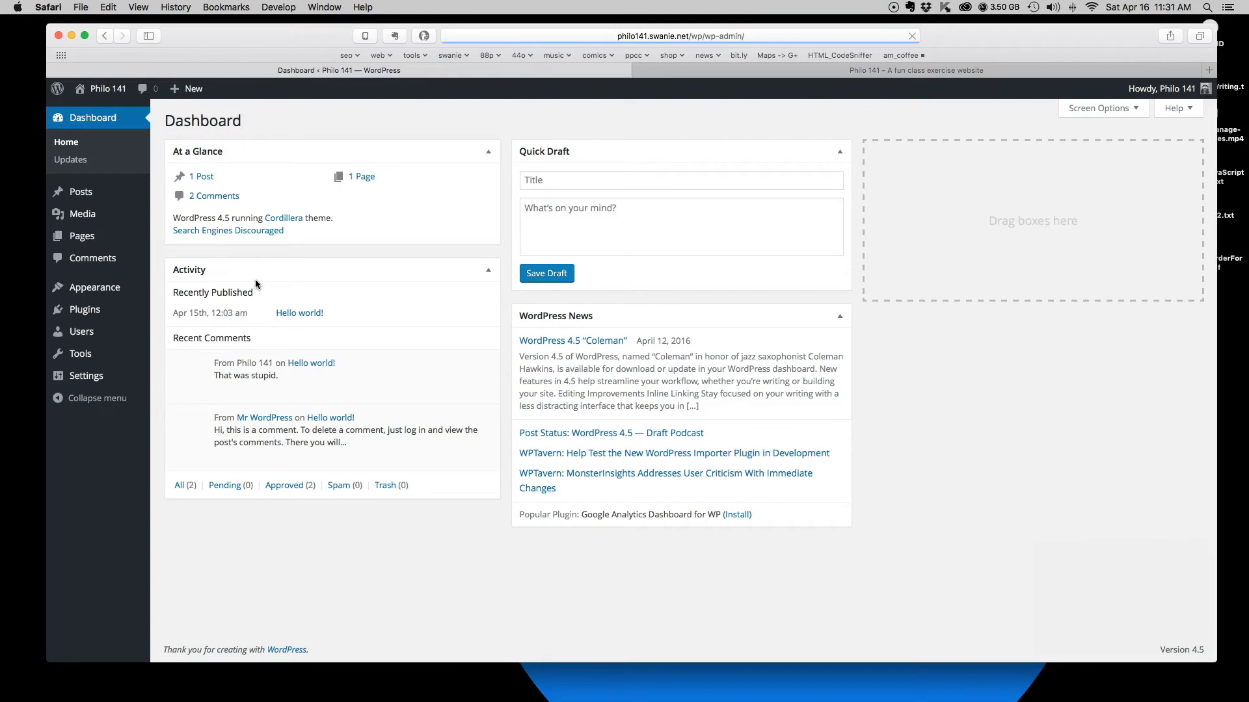
mouse_move(83, 315)
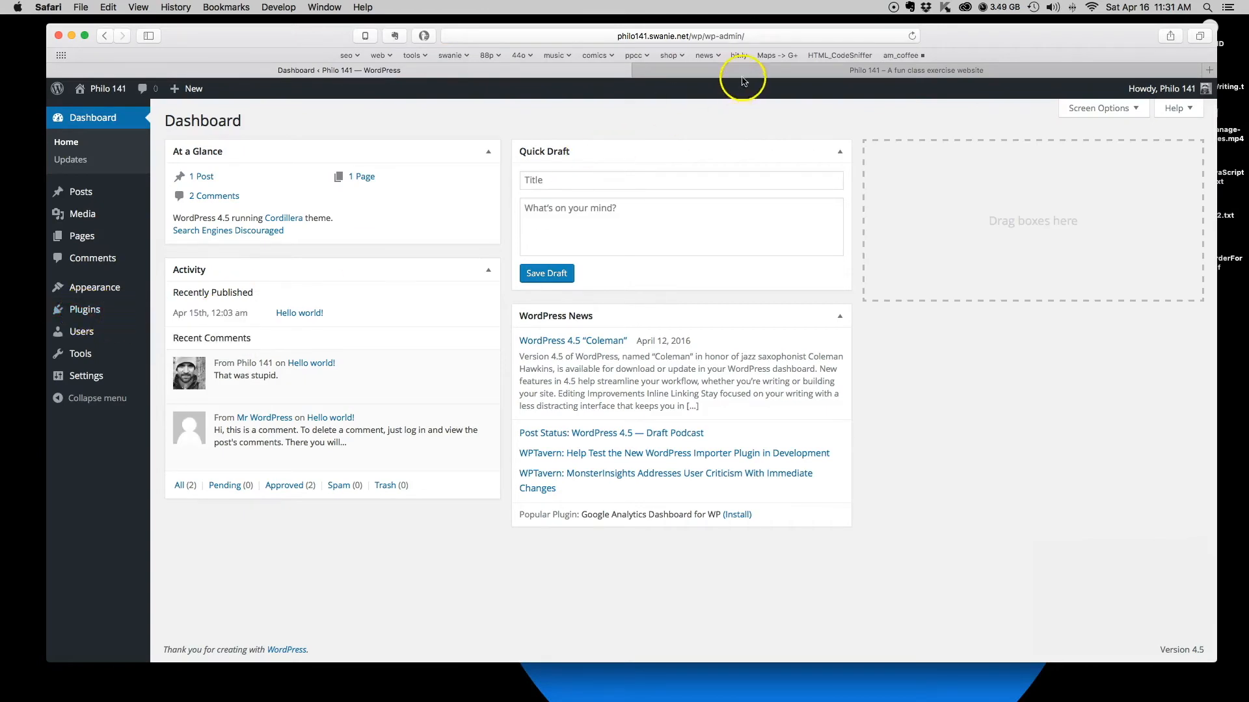
mouse_move(99, 293)
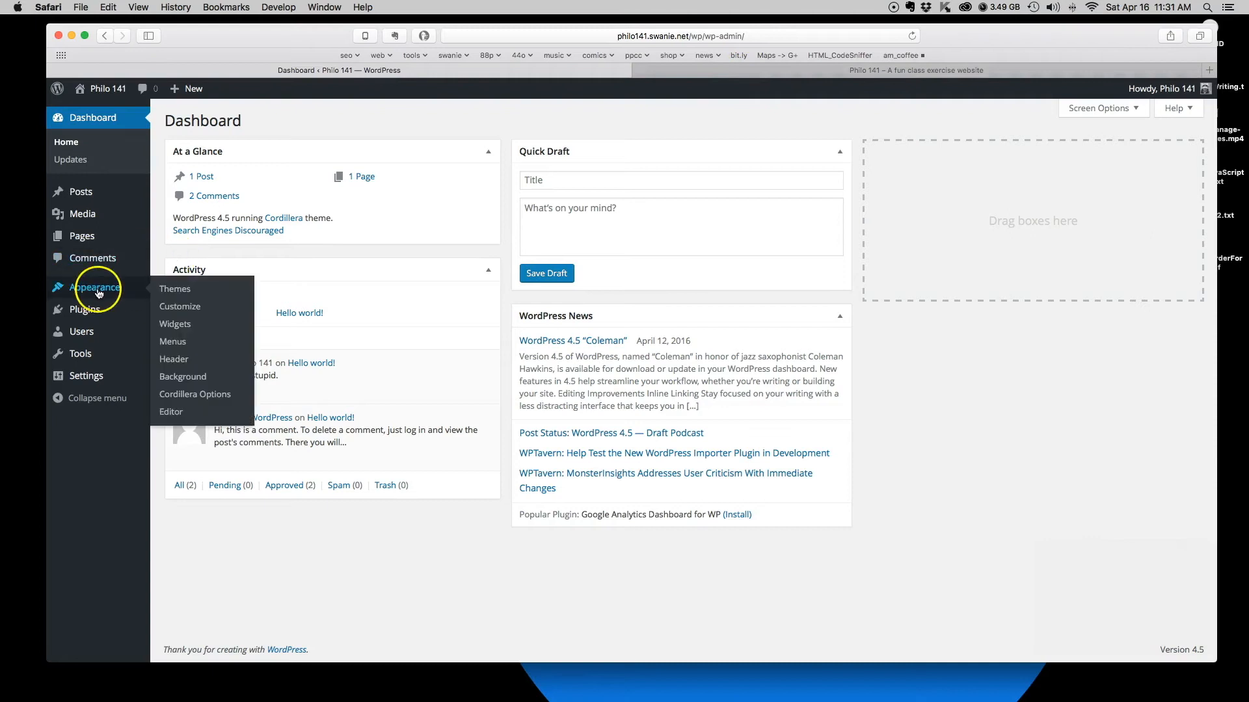
left_click(171, 289)
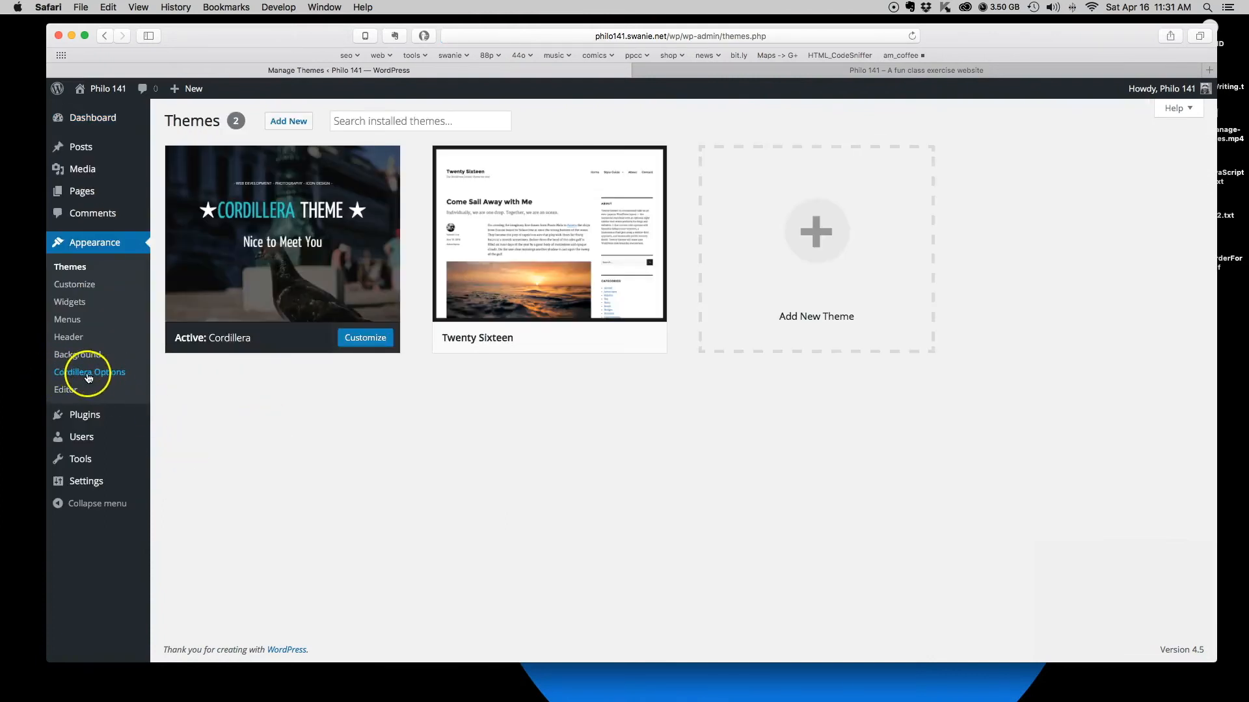
left_click(88, 377)
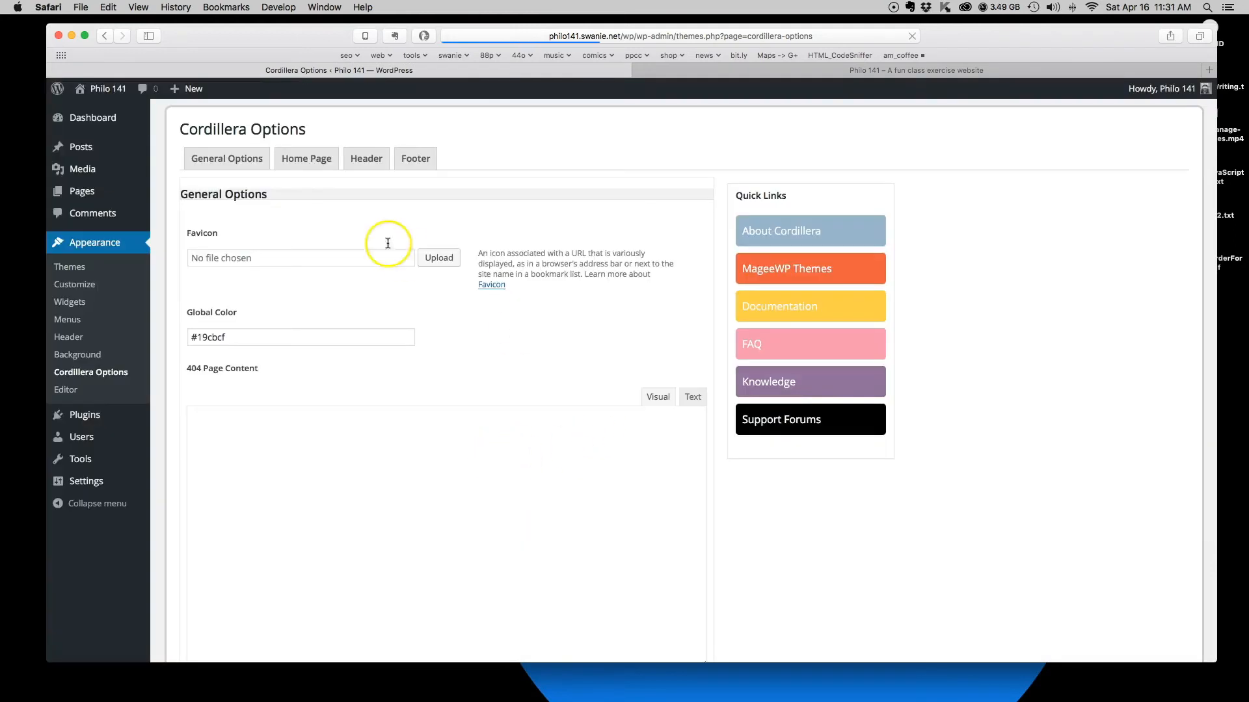
Review the Cordillera theme's home page, header, footer and general options, including the banner and home page sections.
left_click(306, 161)
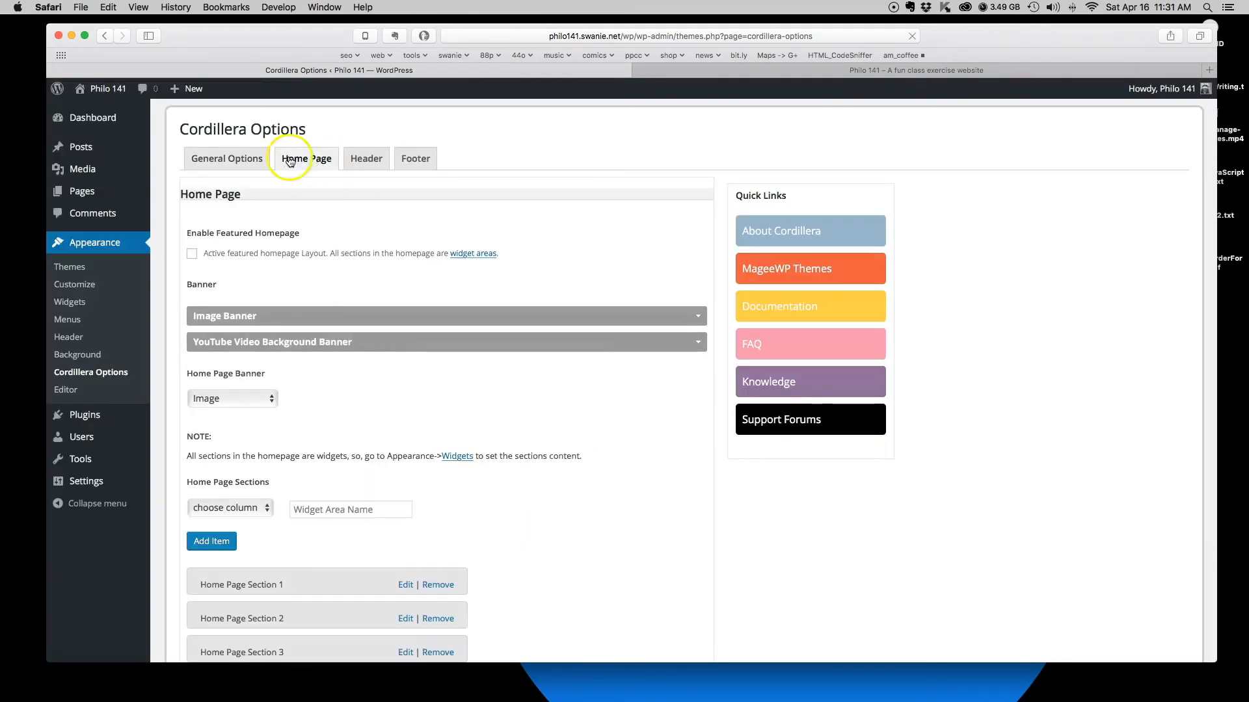
scroll(393, 406, "down", 3)
scroll(393, 409, "down", 3)
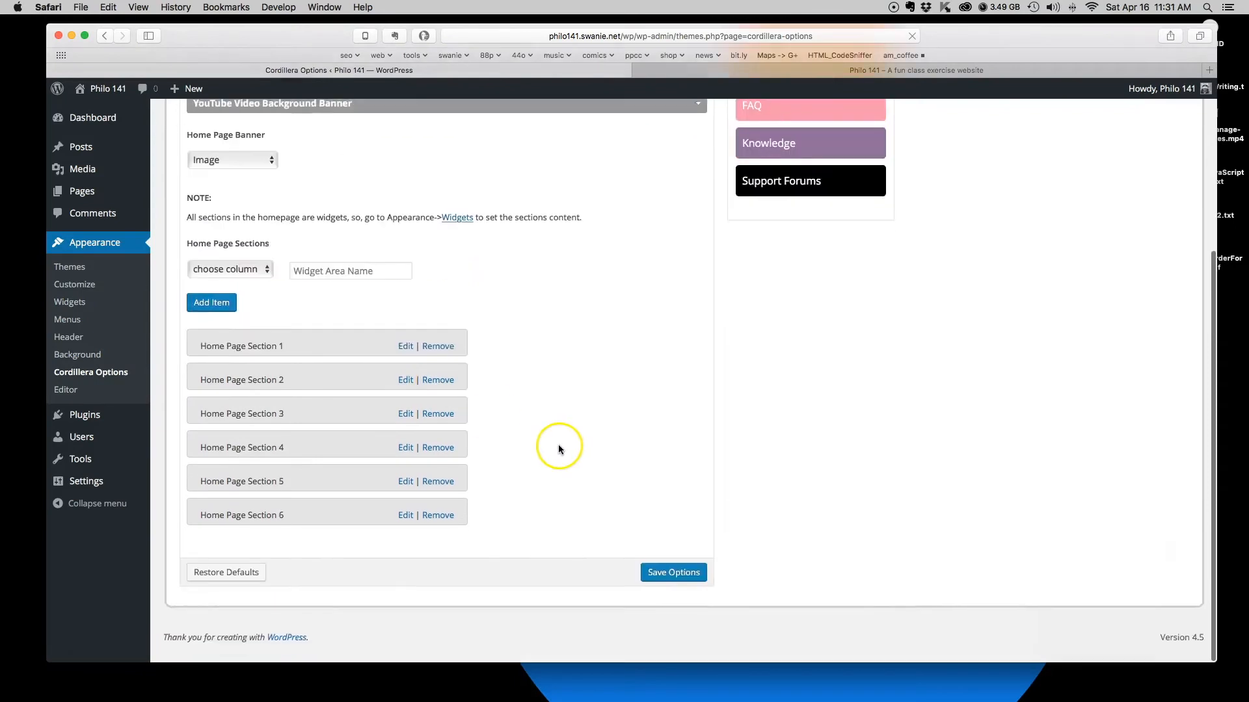
scroll(558, 446, "up", 5)
left_click(368, 162)
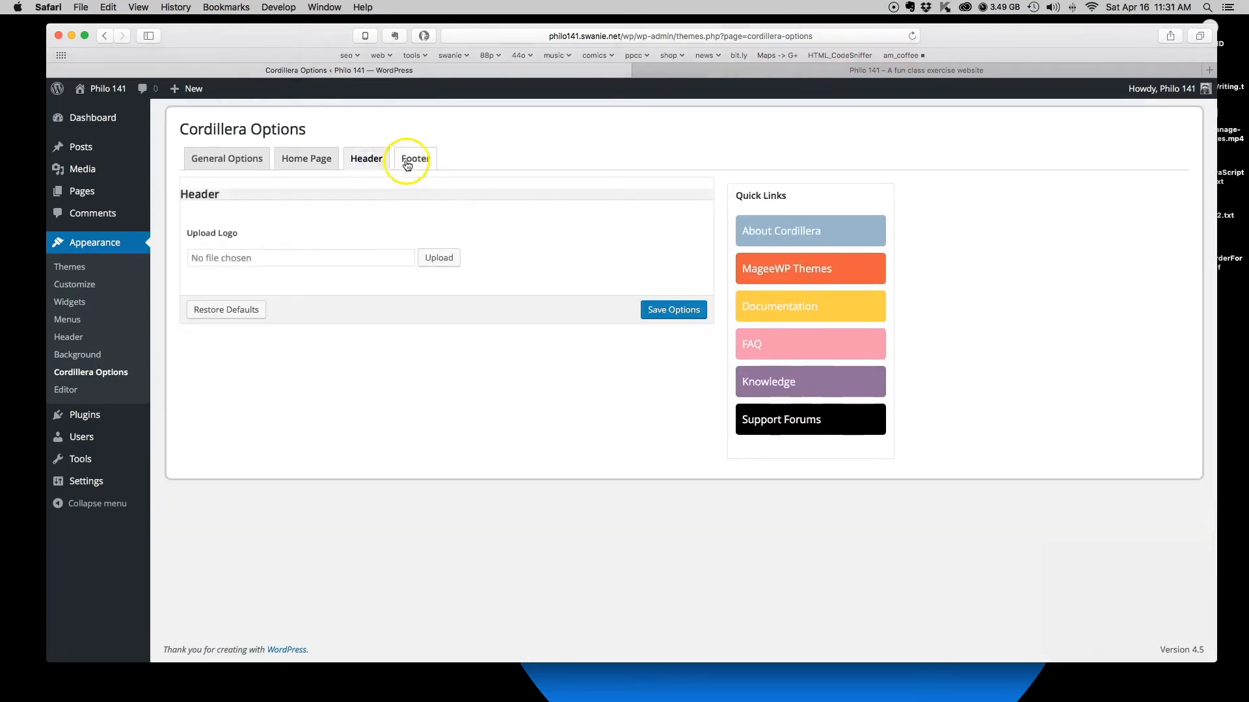
left_click(414, 160)
left_click(250, 166)
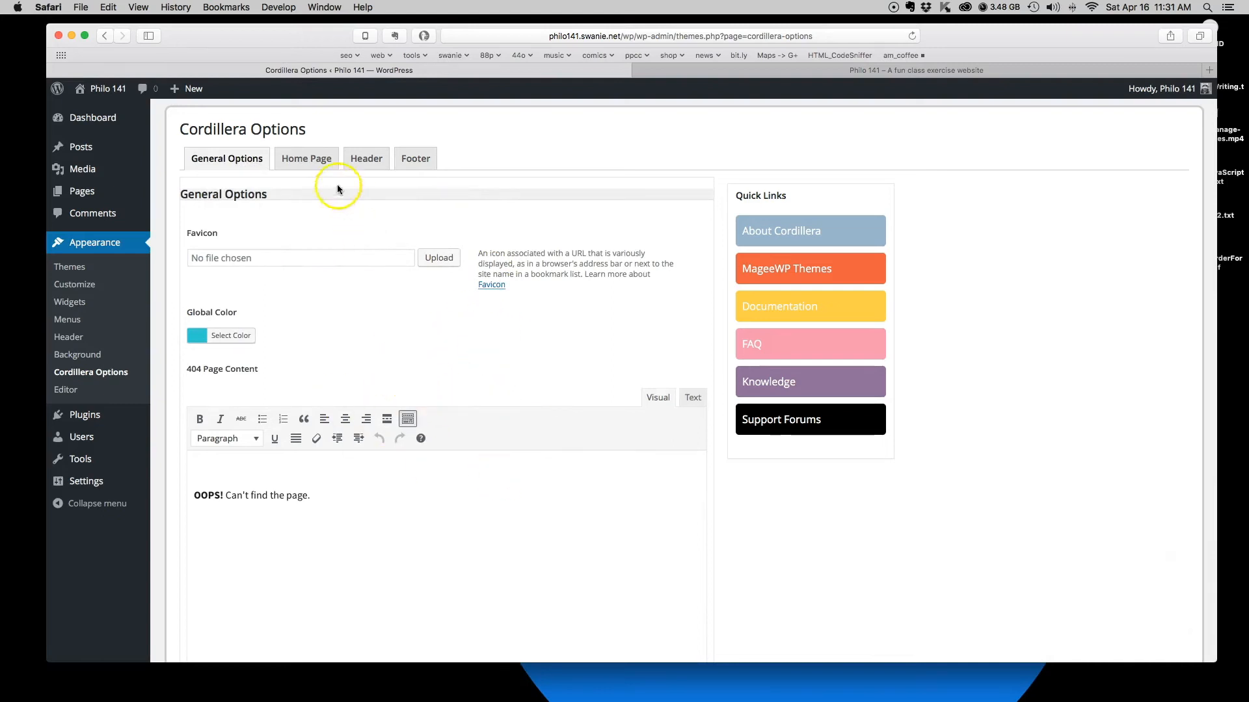
left_click(299, 159)
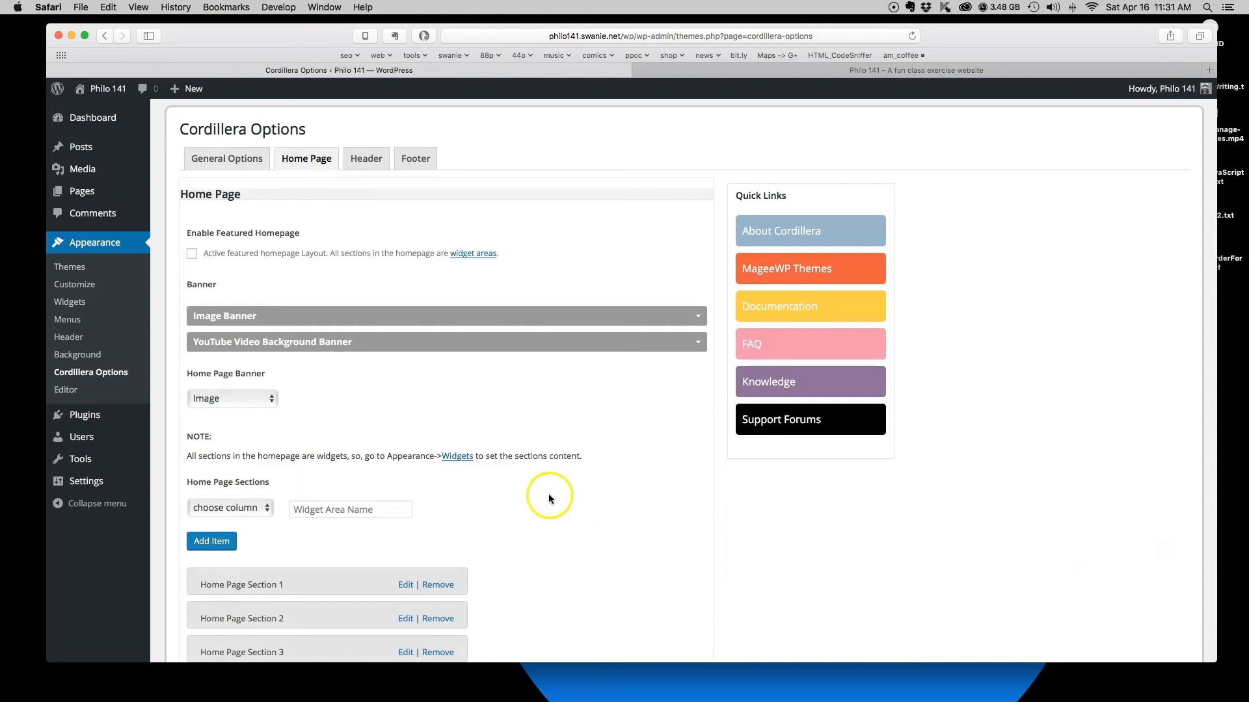
scroll(546, 497, "down", 5)
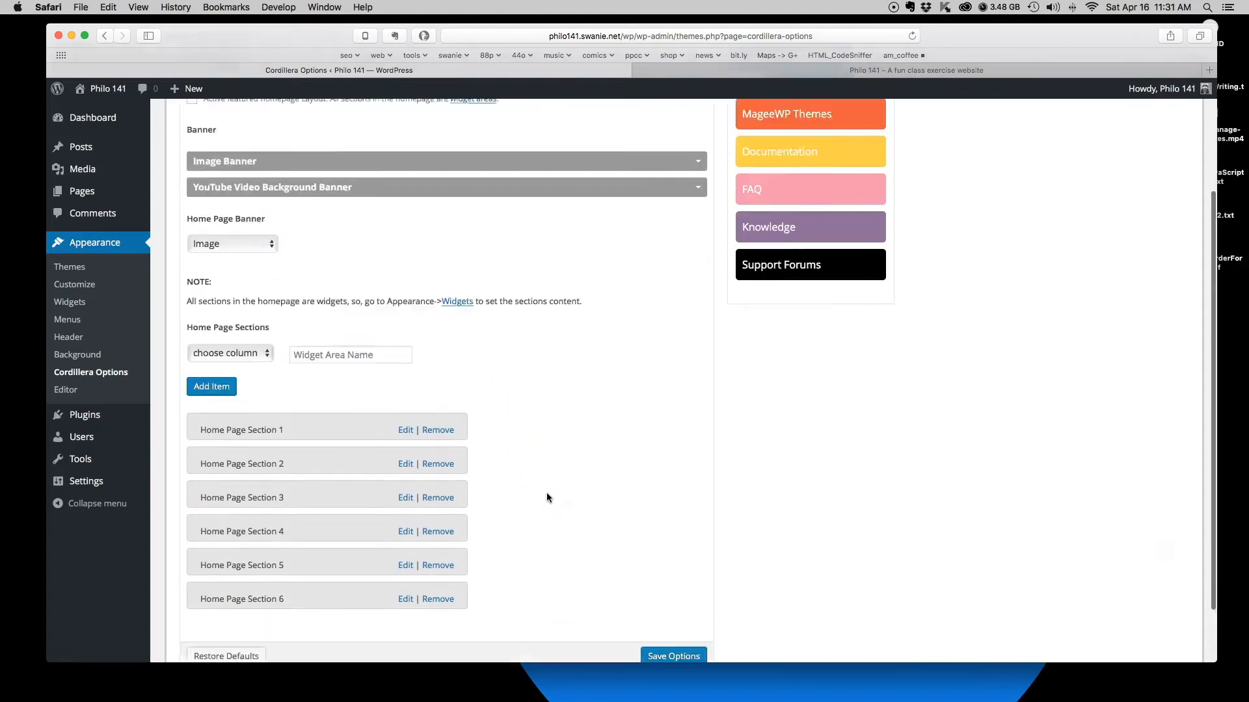
scroll(547, 496, "up", 5)
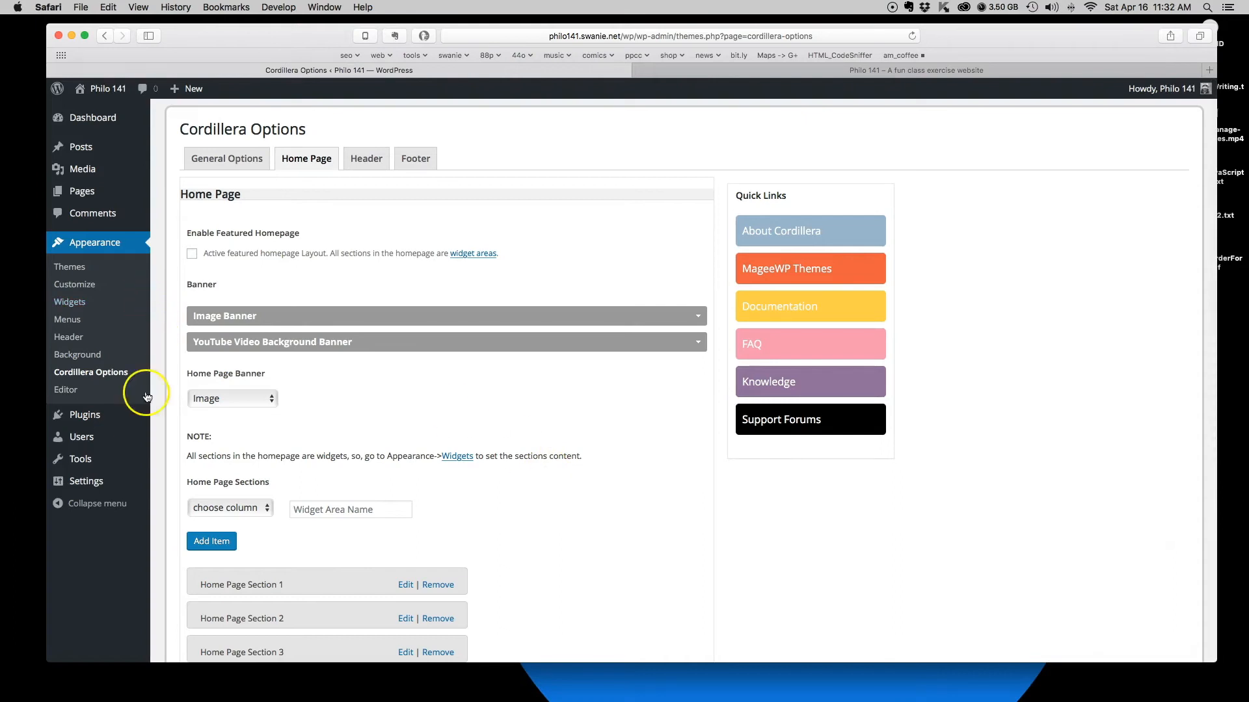
Open the theme editor and examine the CSS rules and header comment in Cordillera's style.css stylesheet.
left_click(66, 390)
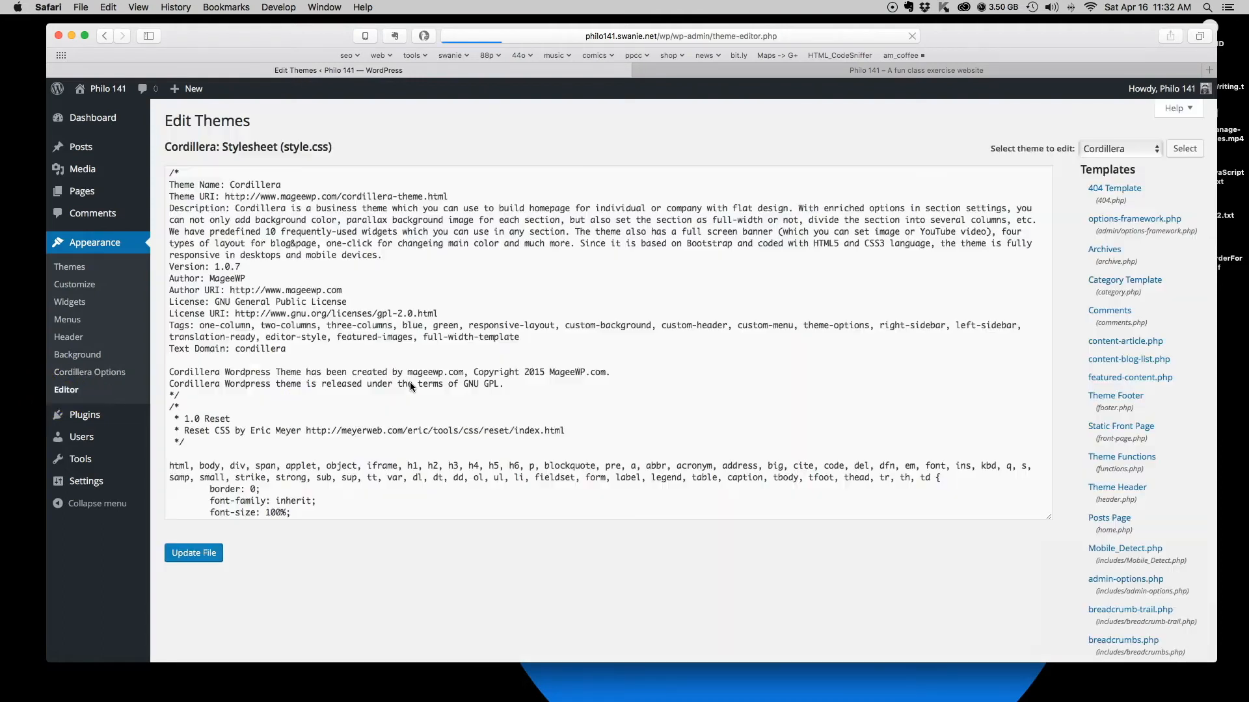
scroll(532, 363, "down", 5)
scroll(533, 363, "down", 20)
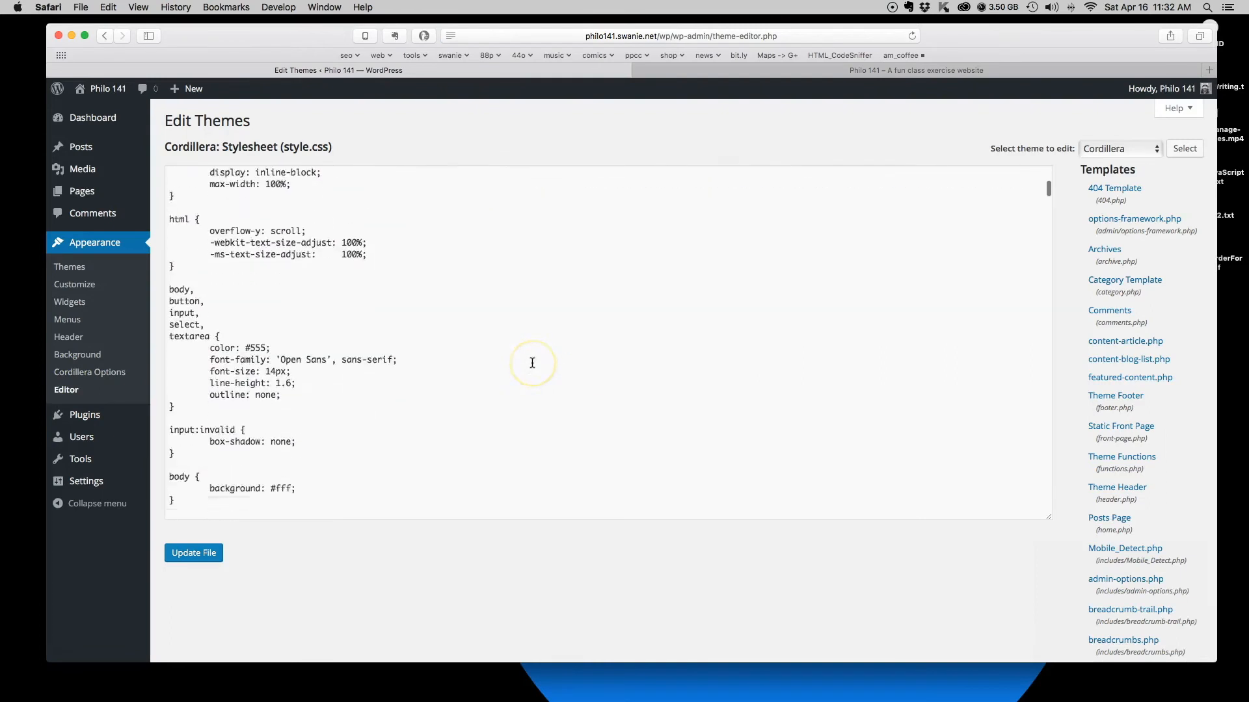
scroll(532, 363, "down", 20)
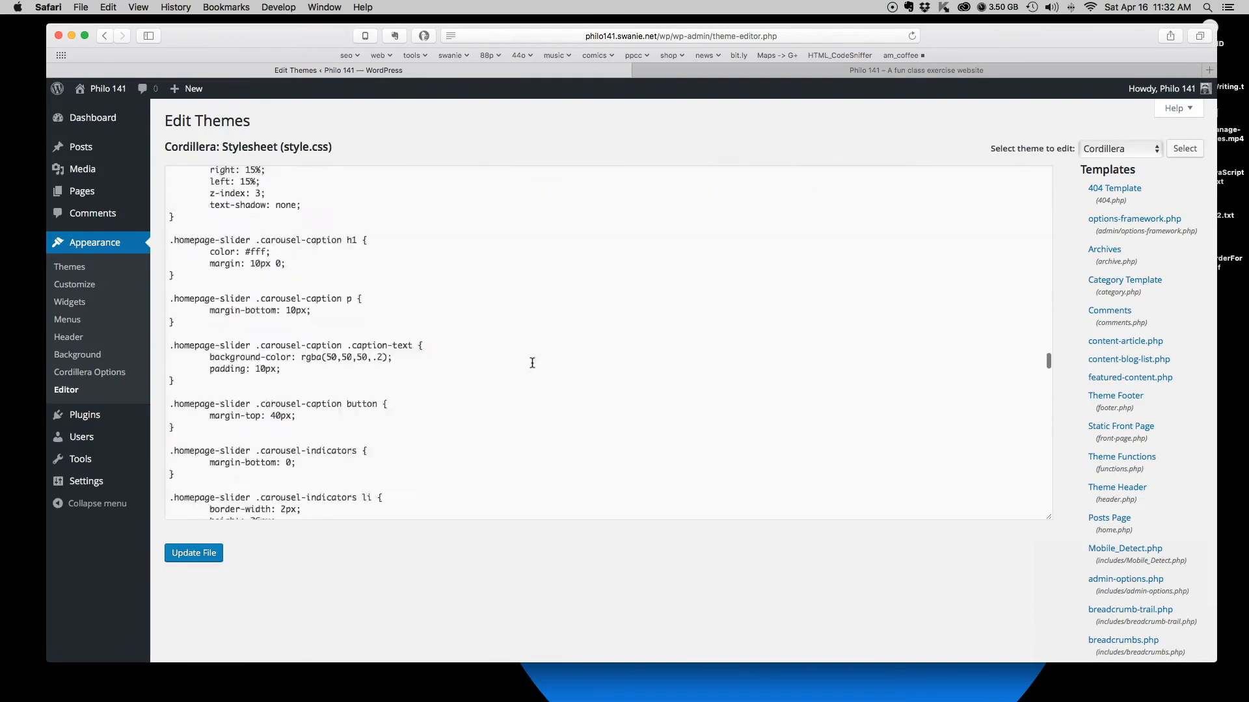
scroll(532, 362, "up", 15)
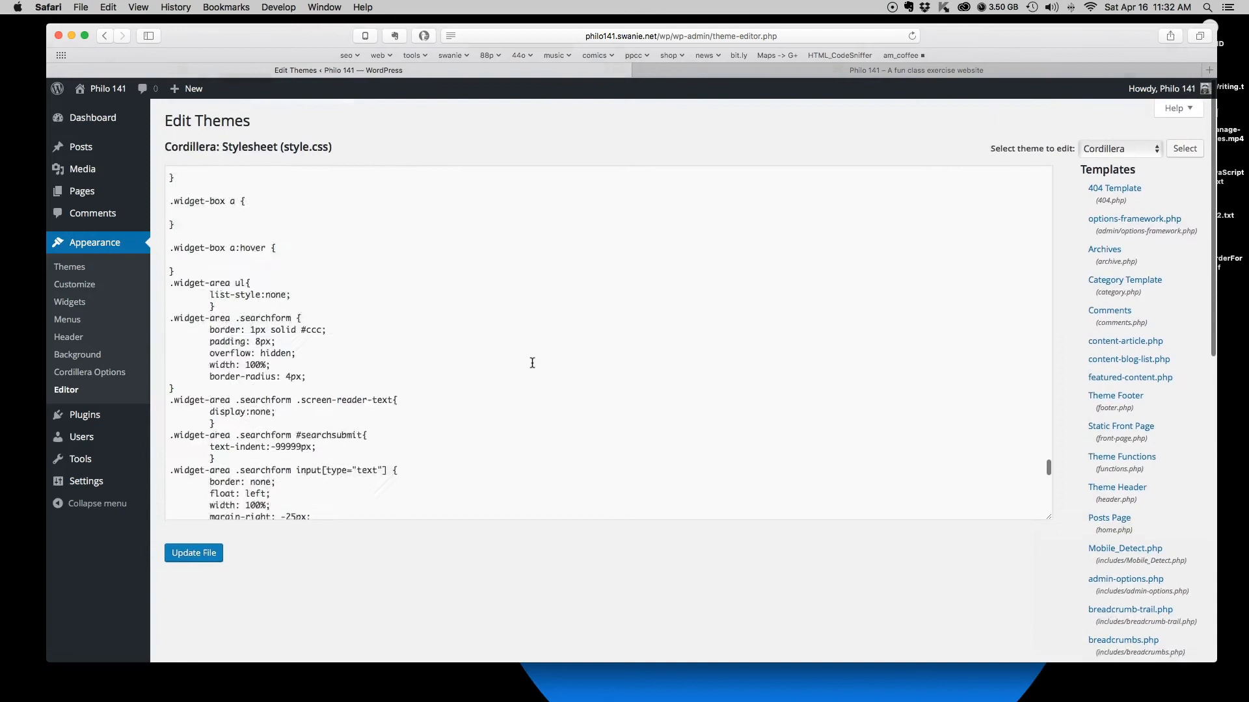
left_click(605, 335)
scroll(604, 335, "up", 10)
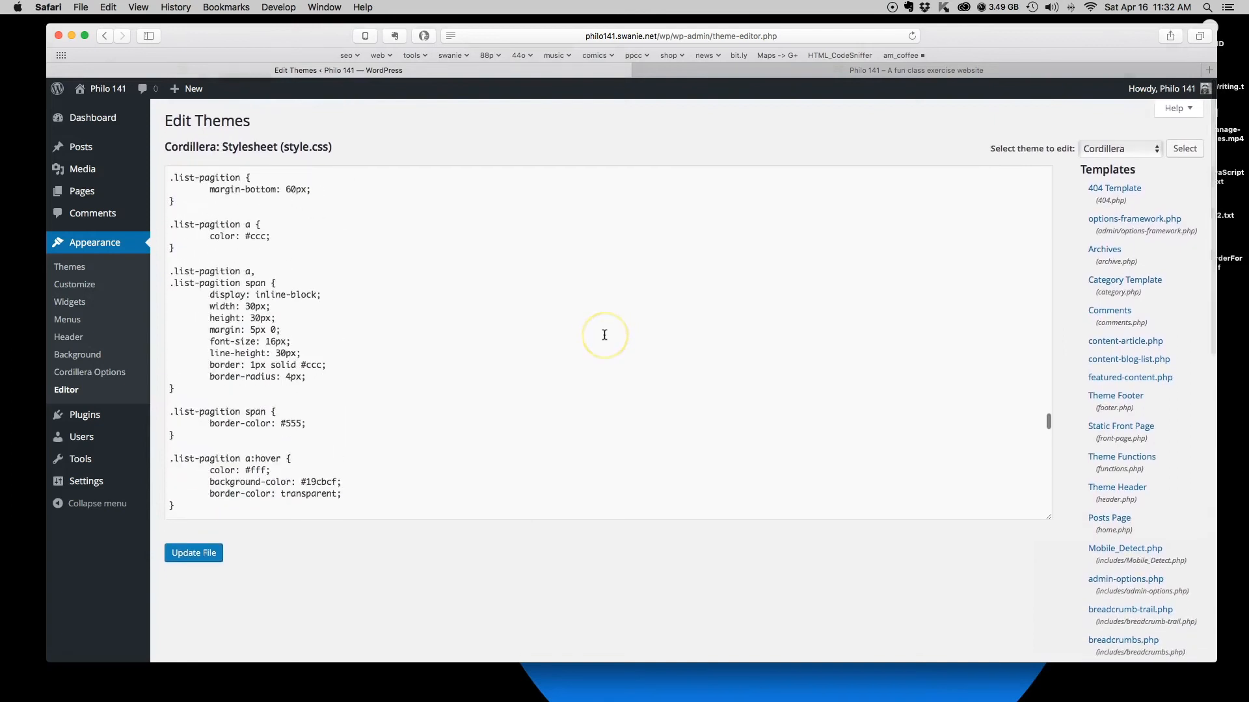
scroll(932, 396, "up", 5)
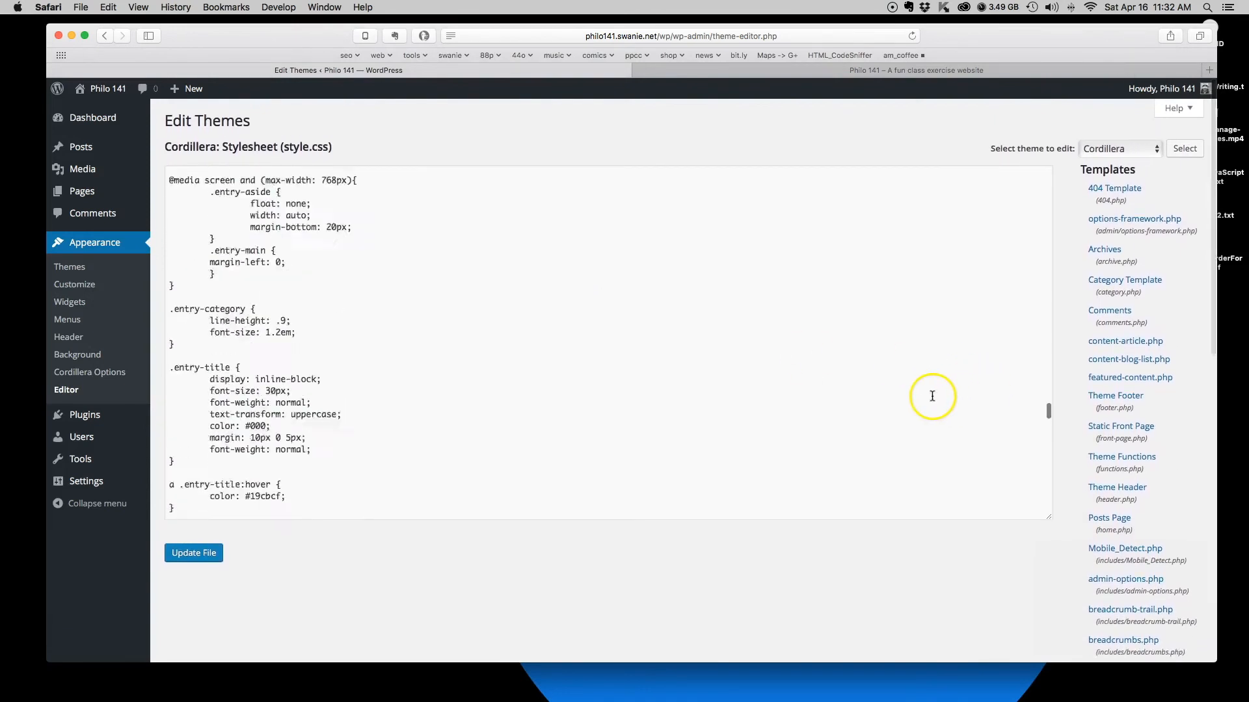
left_click_drag(1048, 420, 1048, 174)
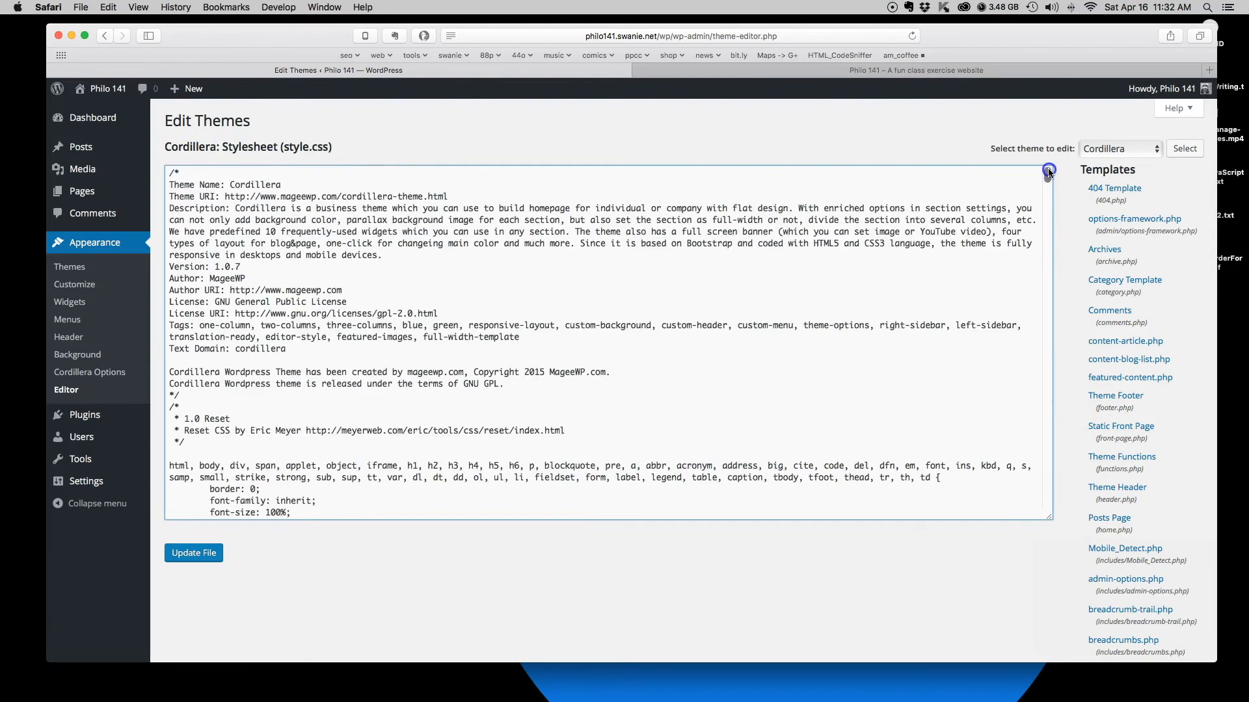
scroll(886, 195, "down", 10)
scroll(961, 173, "up", 10)
scroll(353, 439, "down", 15)
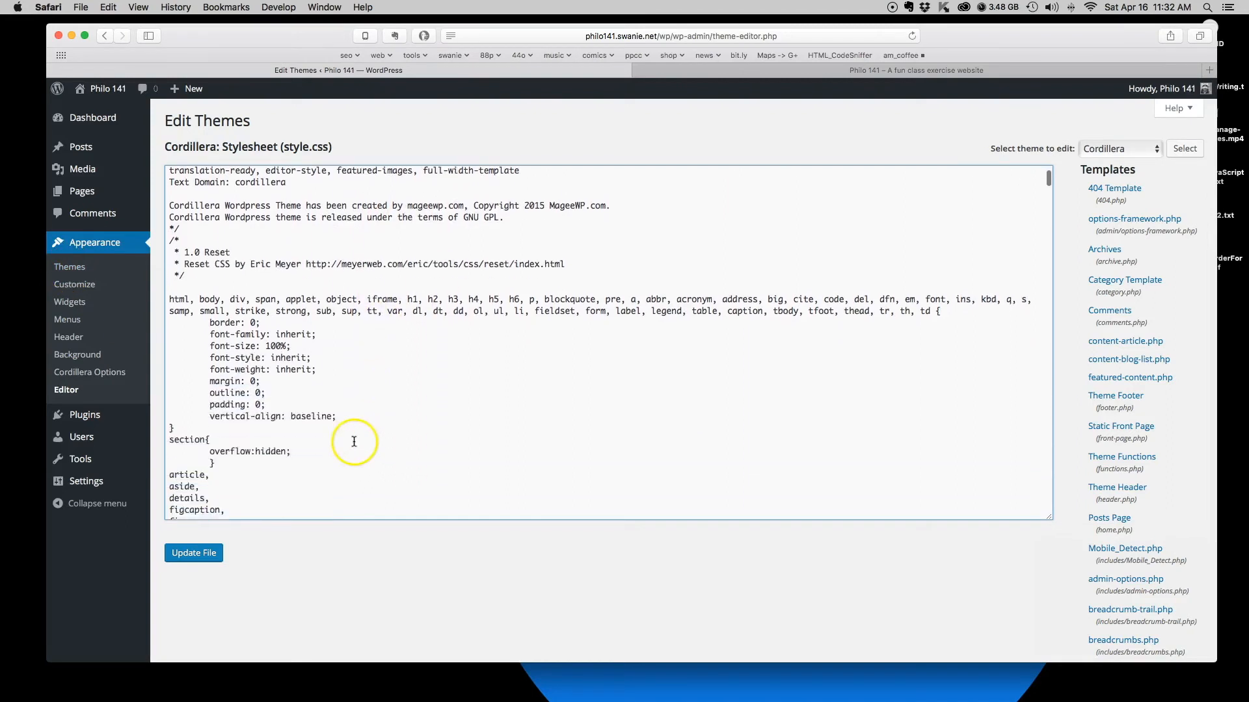
scroll(354, 438, "up", 15)
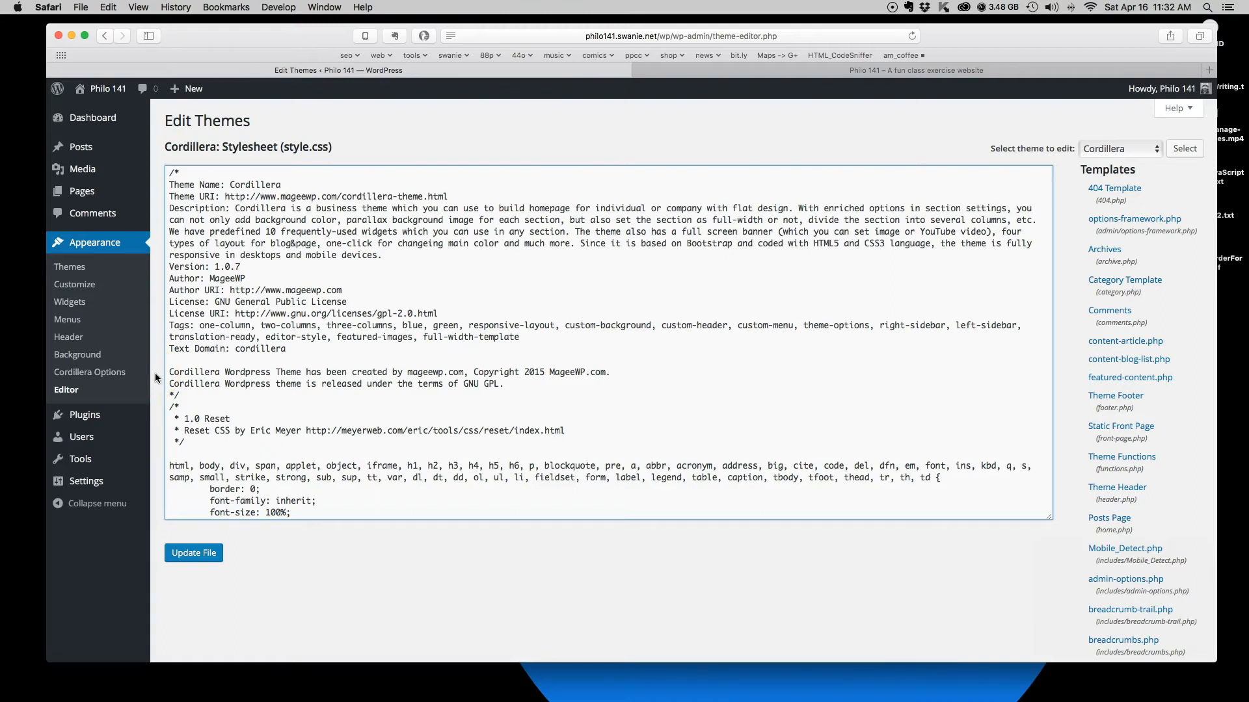
Return to the installed themes, and go from there to the list of all pages containing "This is a sample".
left_click(68, 266)
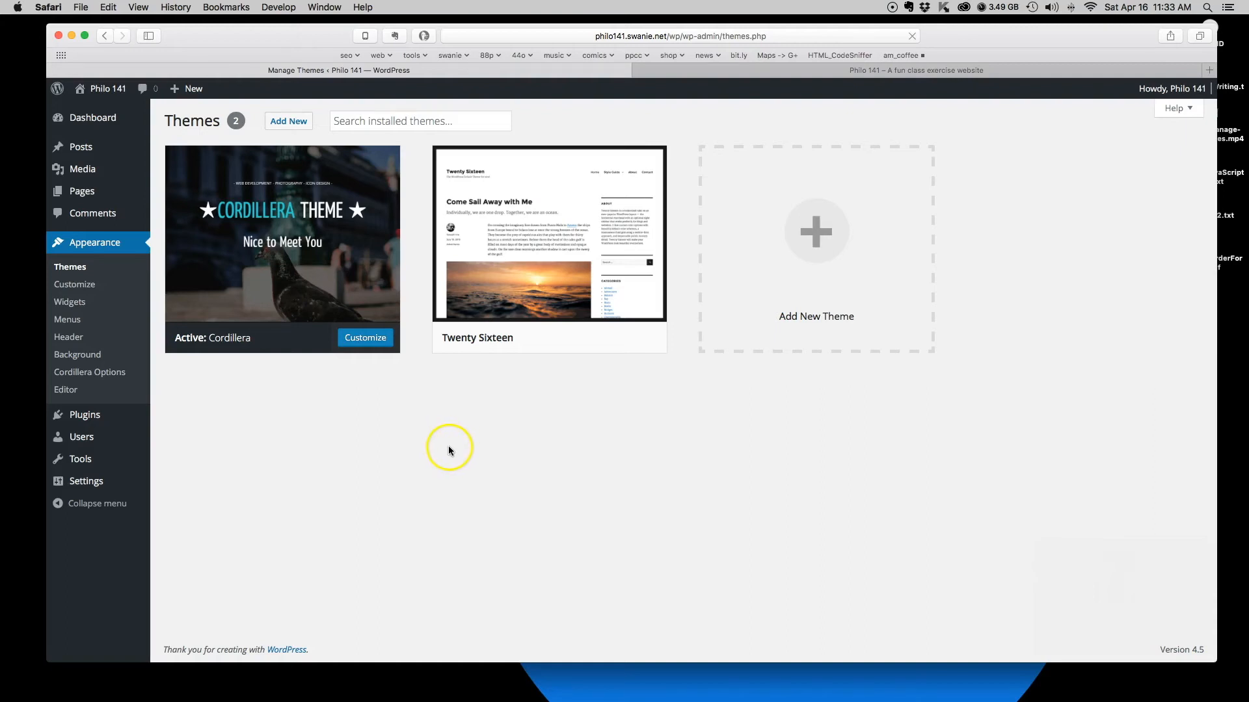
left_click(78, 198)
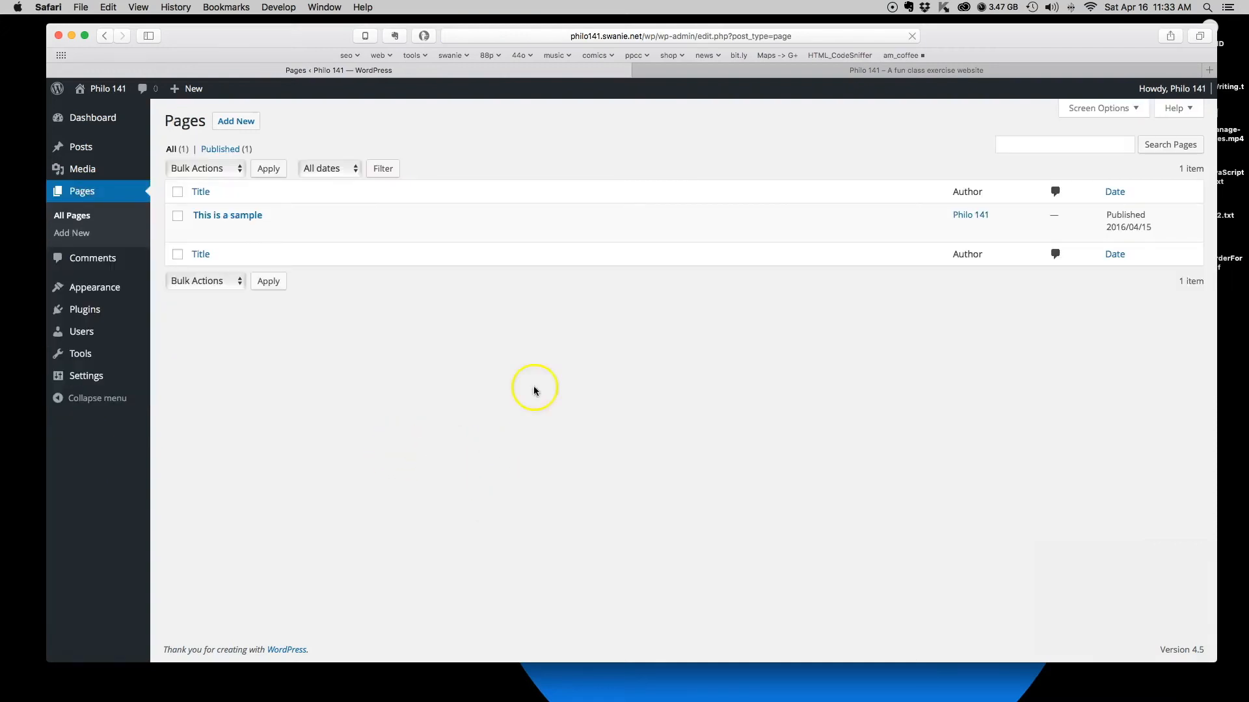
mouse_move(231, 214)
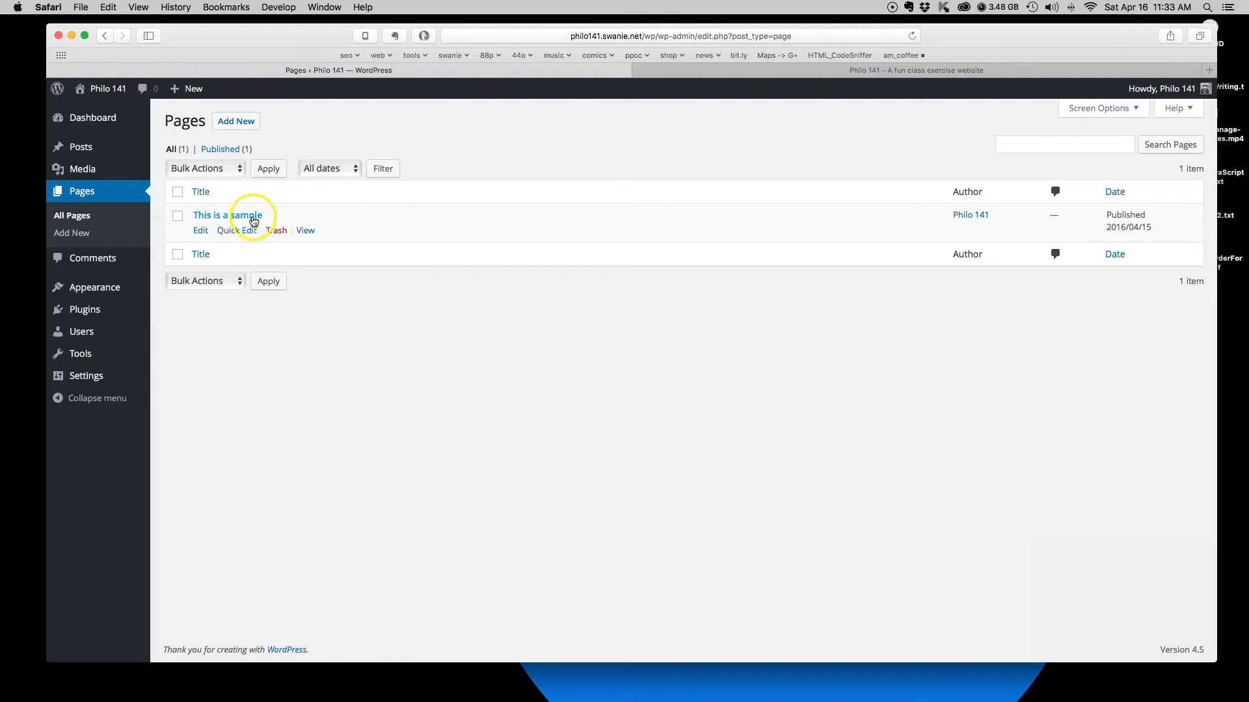
Create a new page titled "About Us" with the body text "Then I put in all my content here.".
left_click(238, 123)
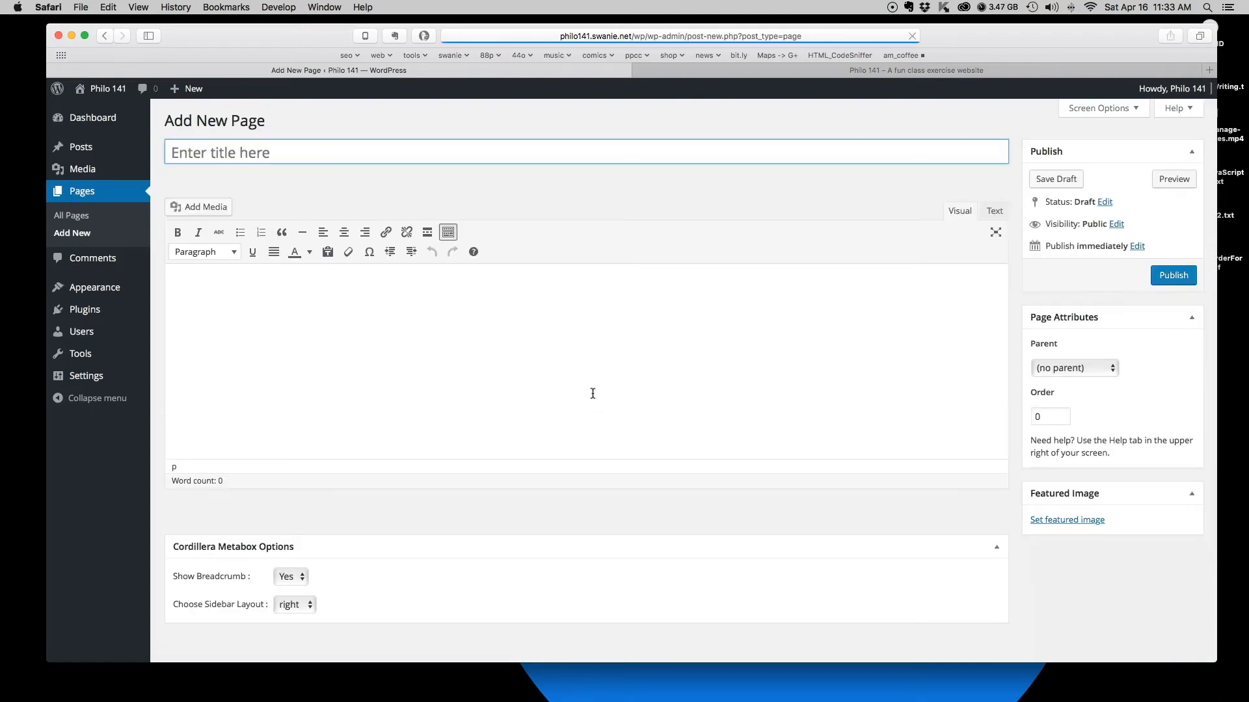
left_click(339, 162)
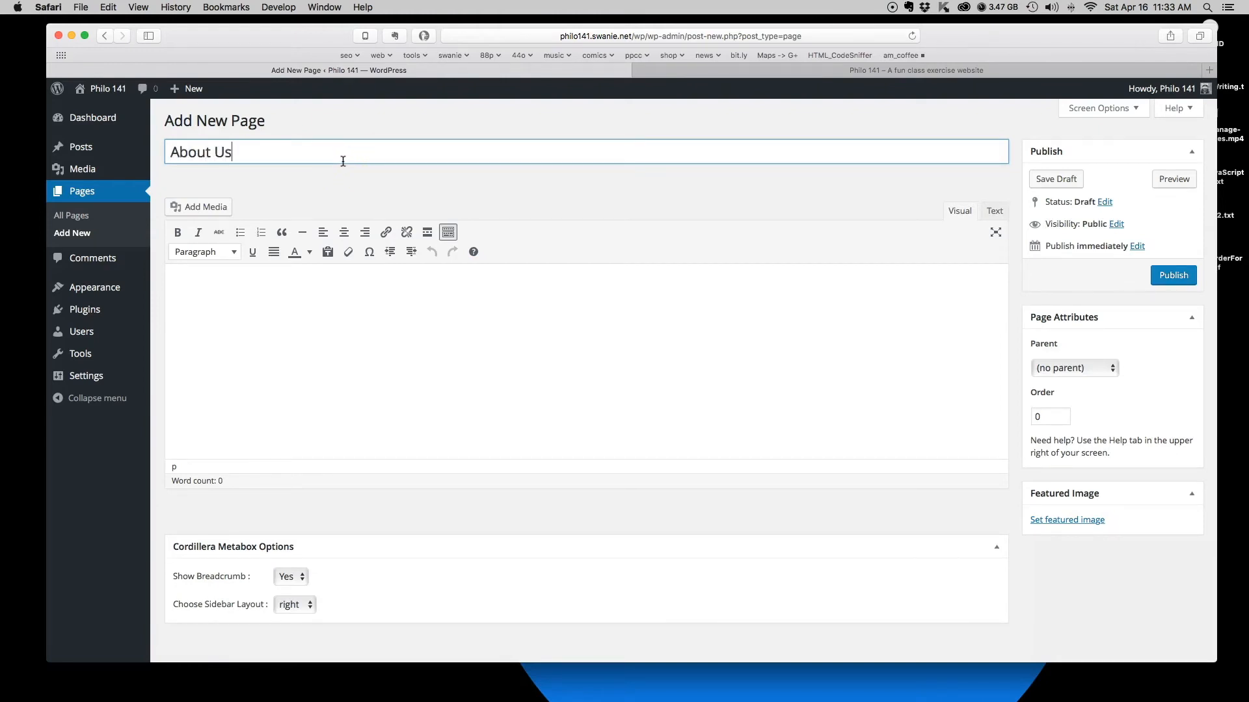
left_click(339, 288)
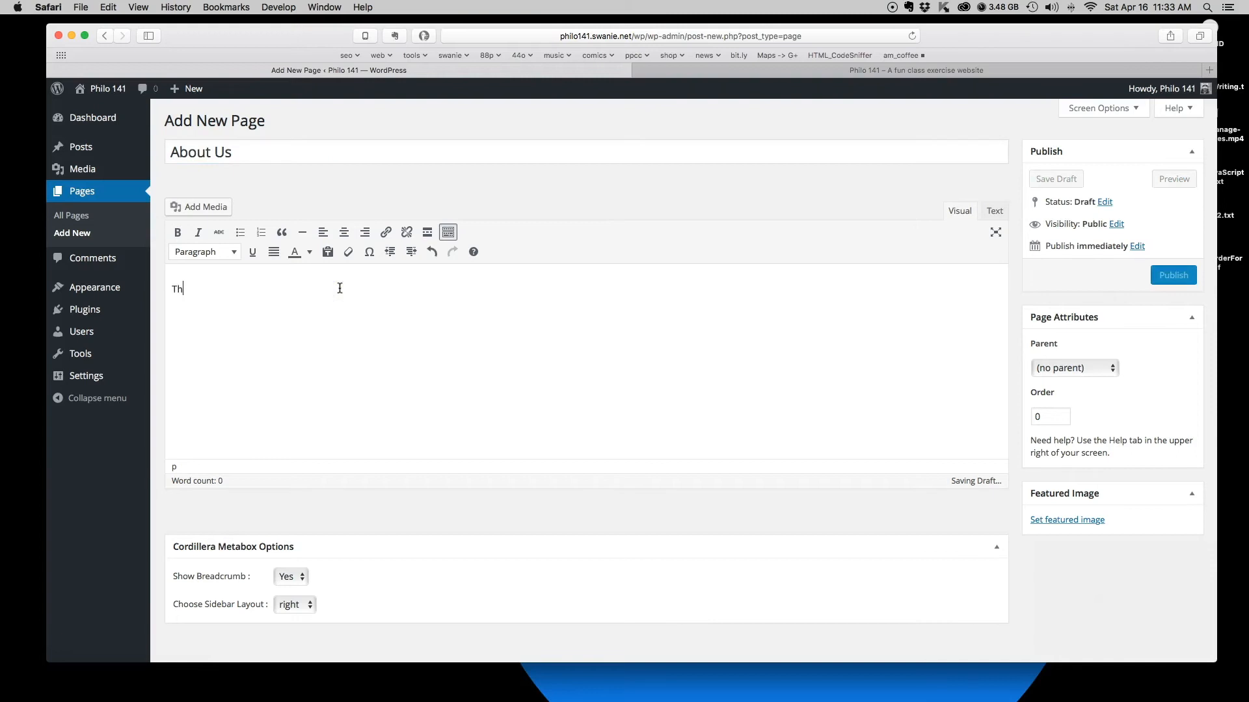
type("Then I put ")
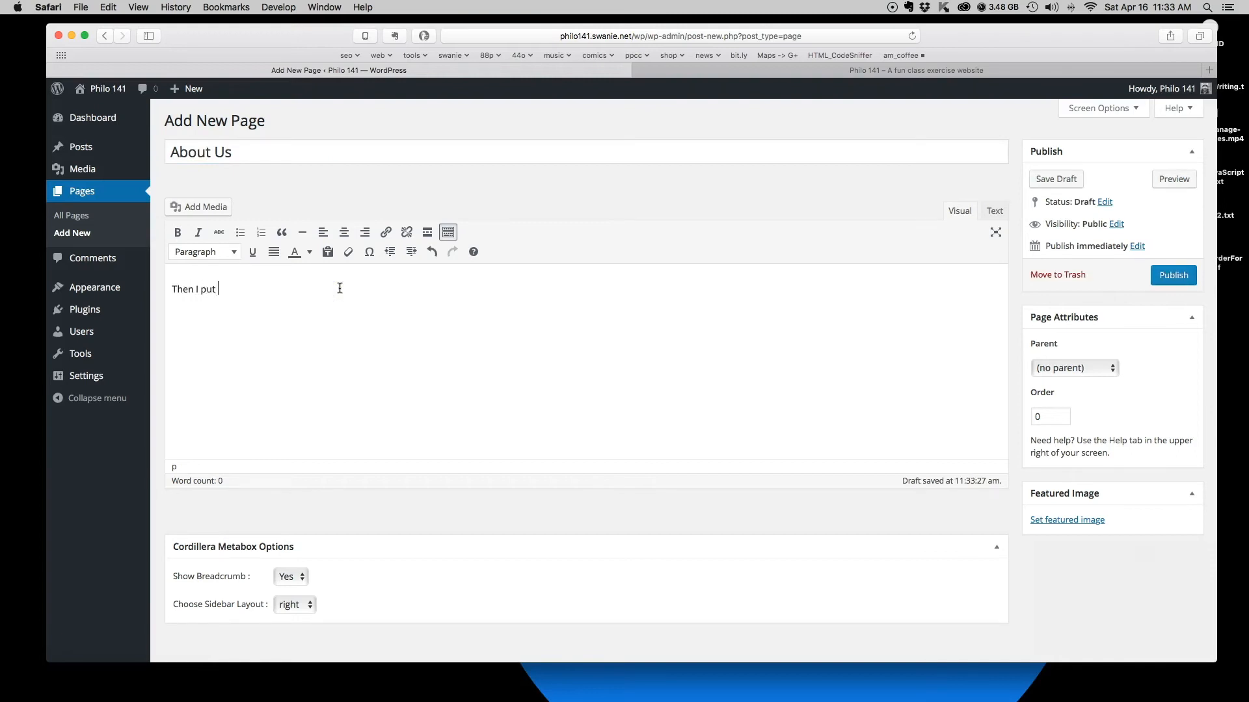
type("in all my content here.")
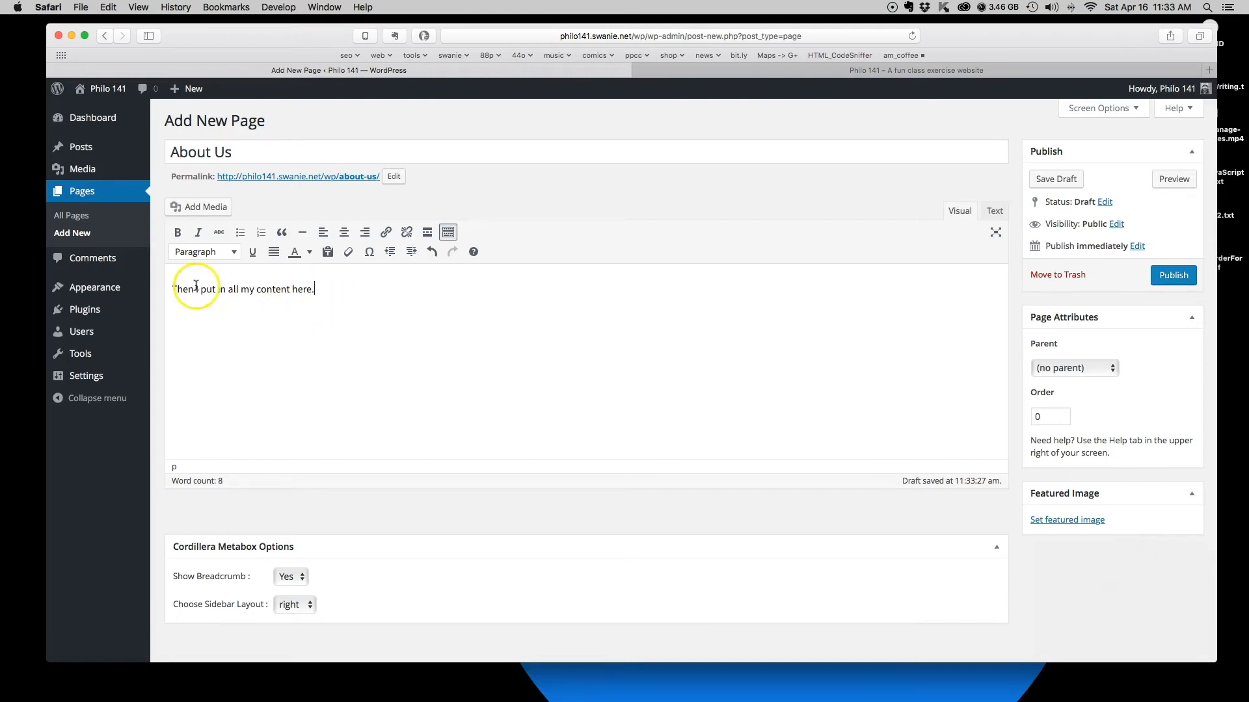
Look at the media upload options and the file chooser for the page, leaving without adding a file.
left_click(171, 290)
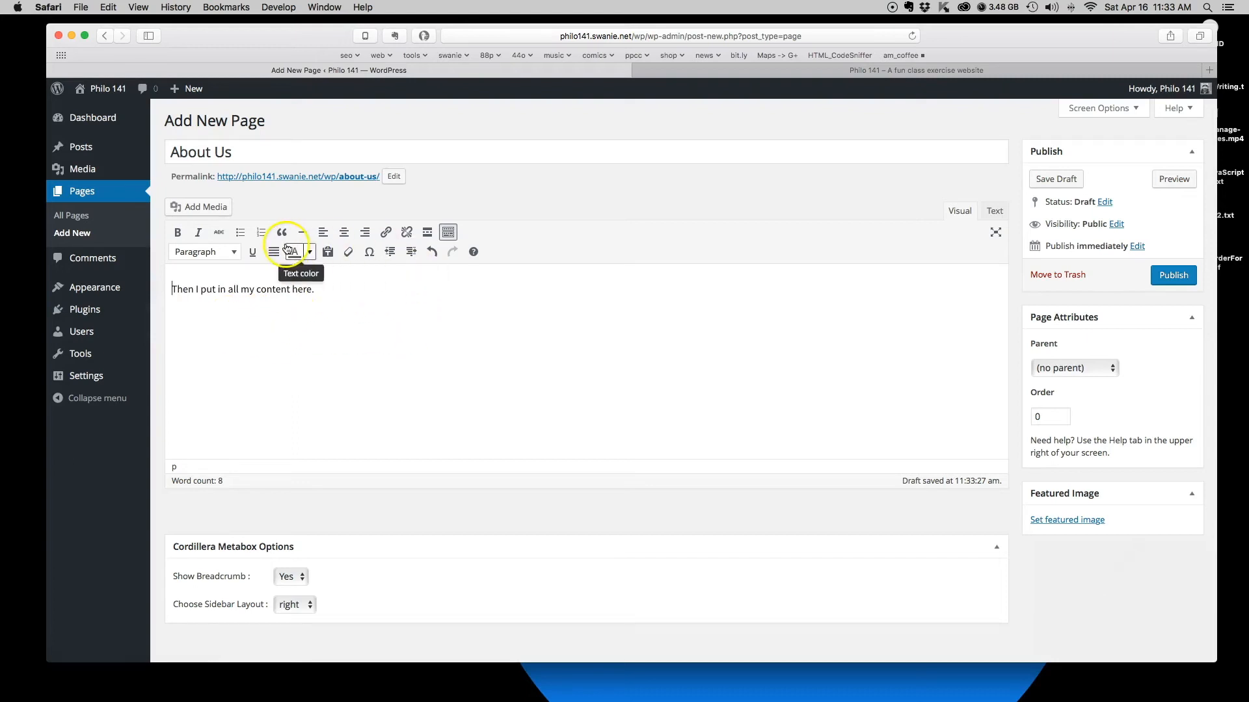
left_click(194, 208)
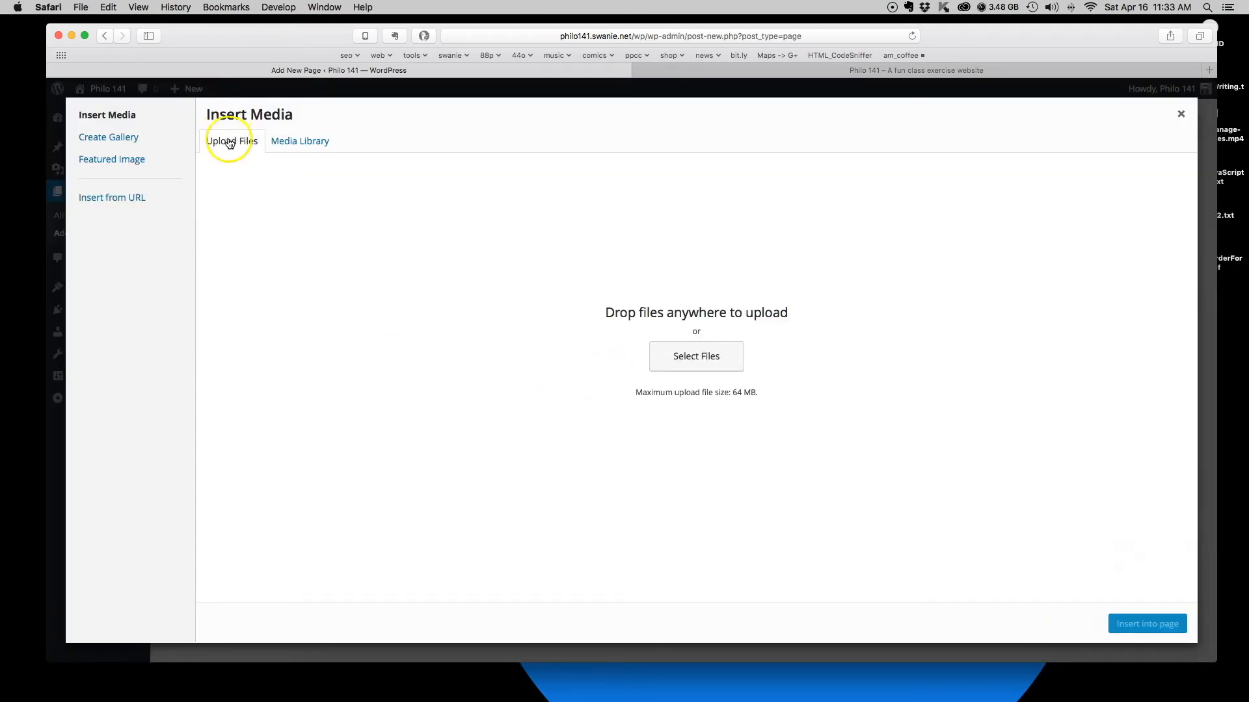
left_click(699, 358)
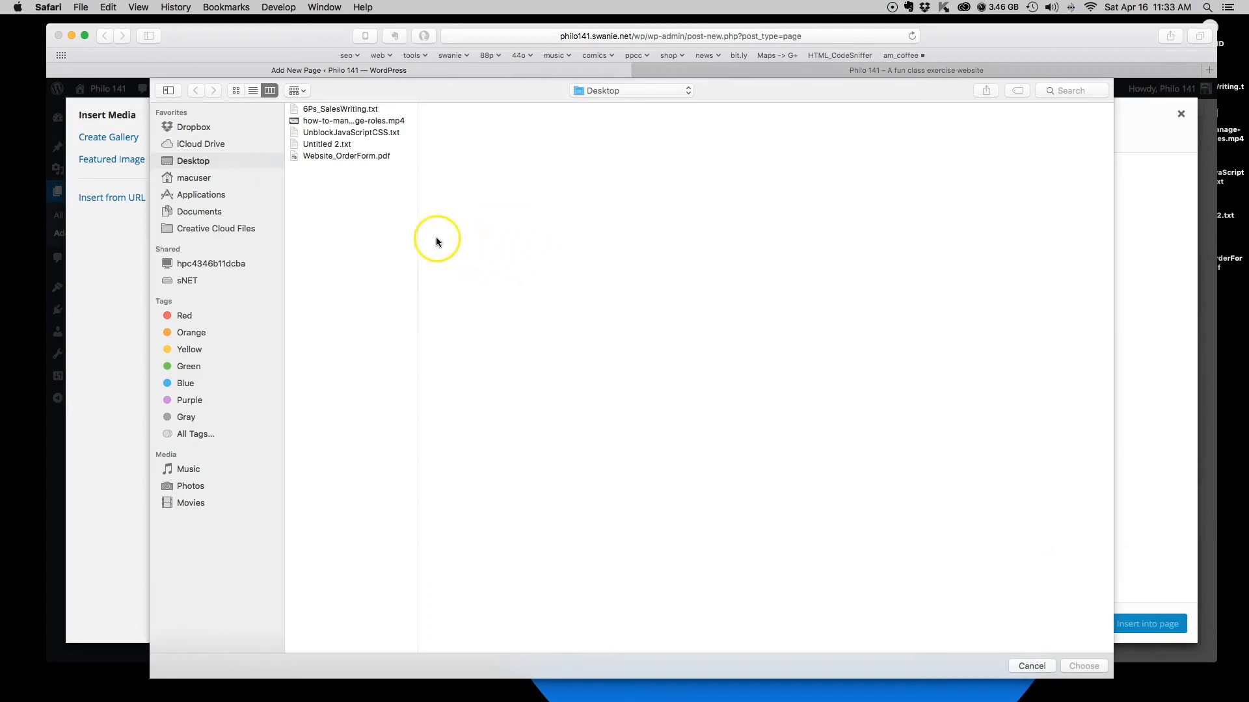
left_click(1031, 666)
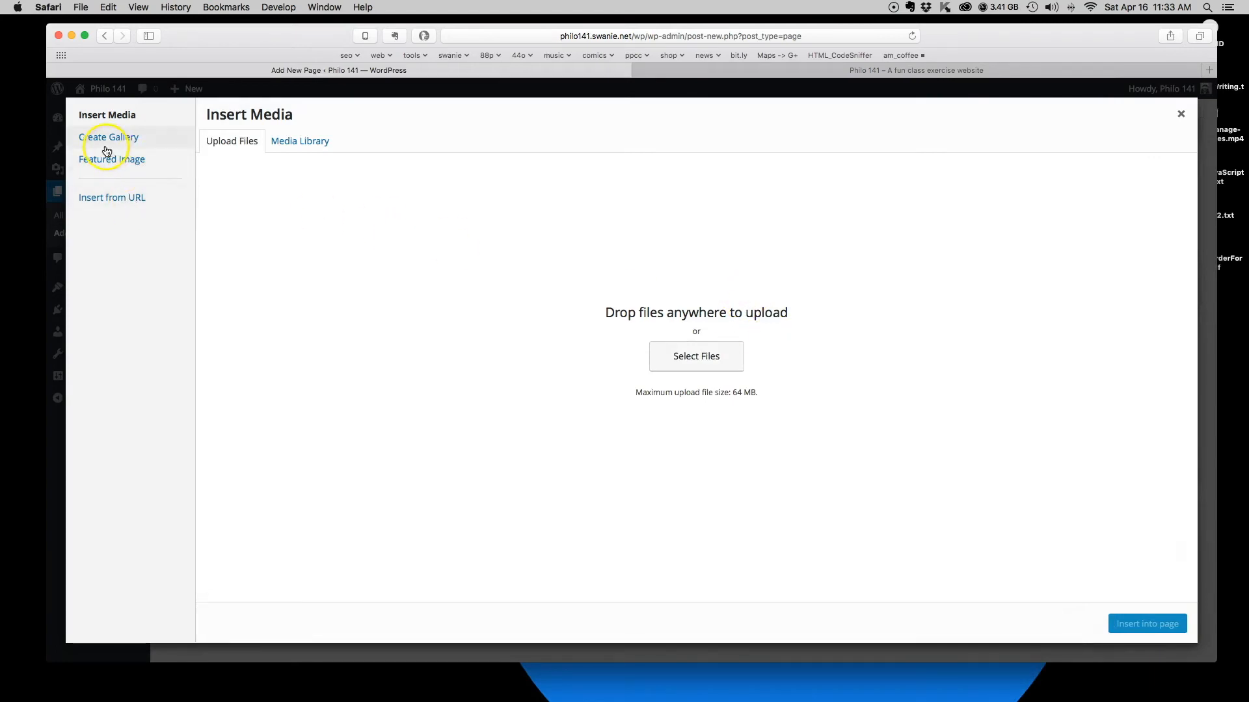
left_click(1179, 116)
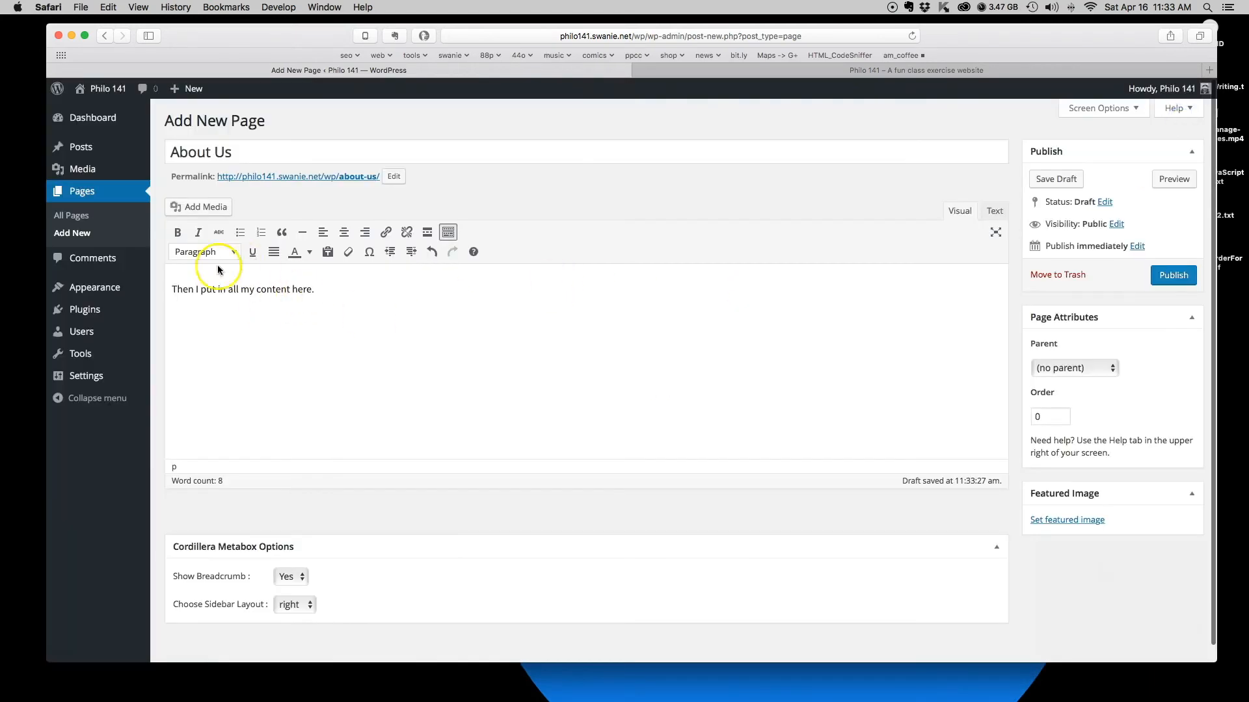
Compare the page content in the Text and Visual editor modes, ending in Visual mode.
left_click(405, 345)
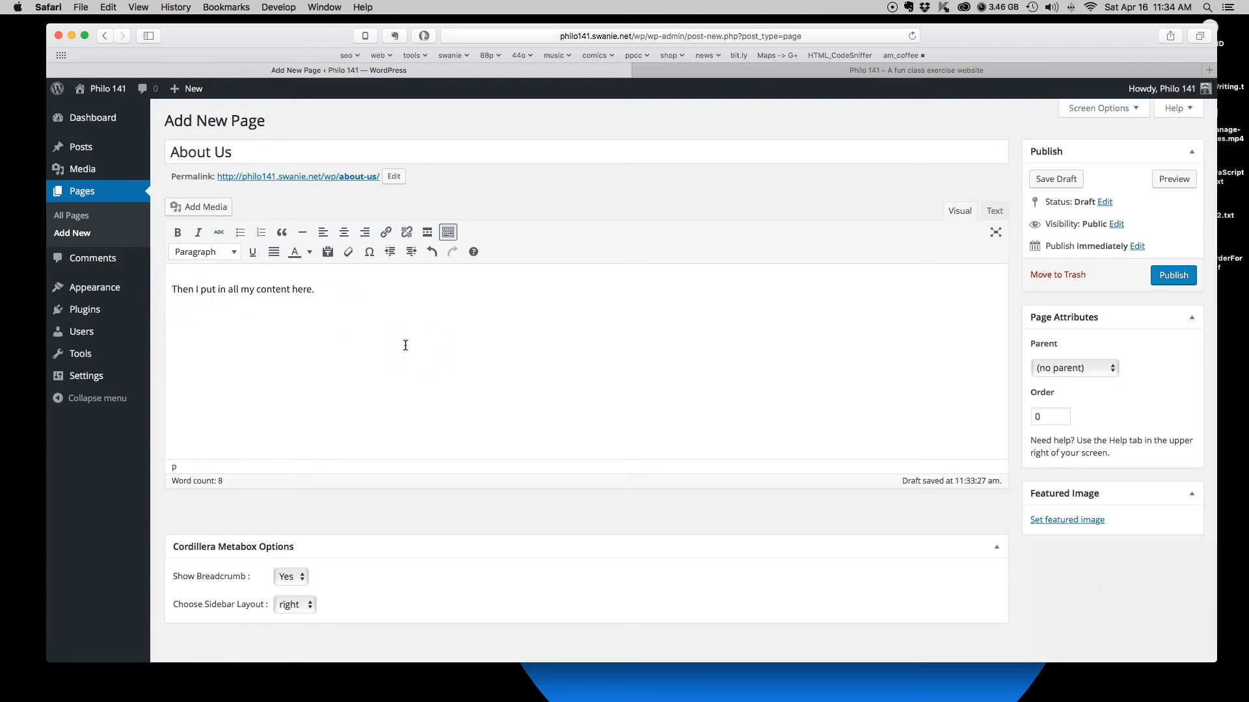
left_click(408, 350)
scroll(441, 385, "down", 1)
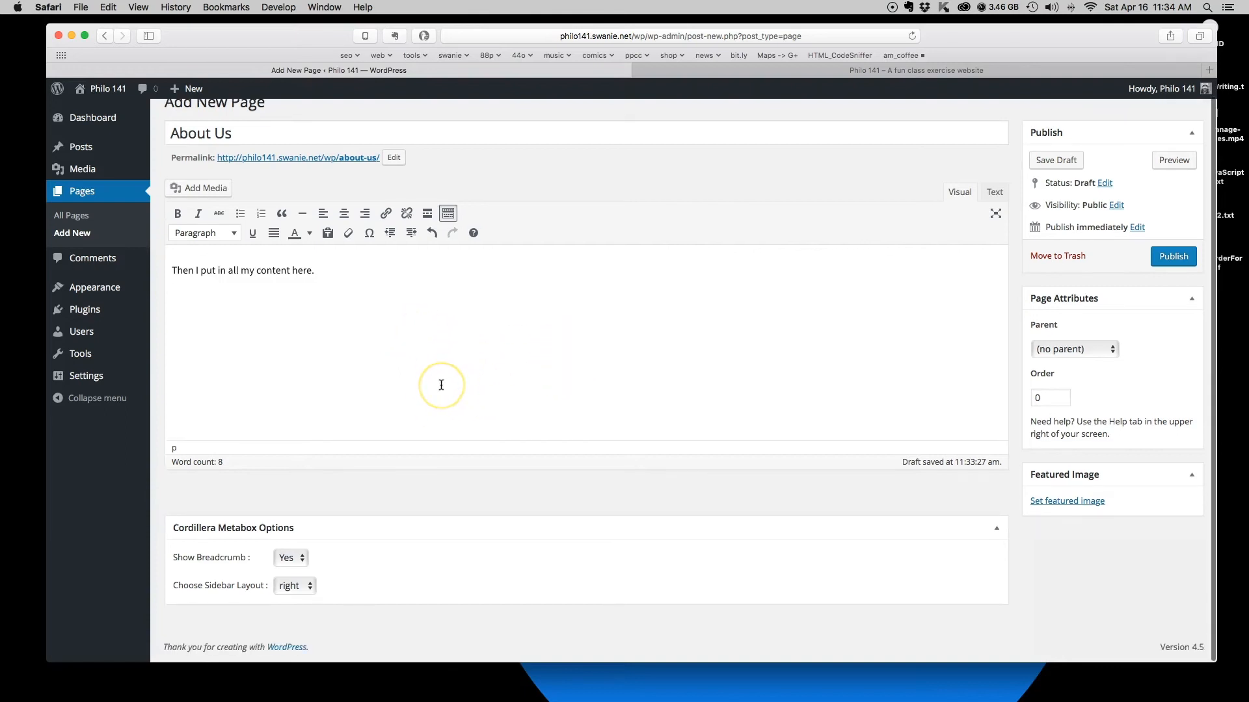
scroll(439, 385, "up", 1)
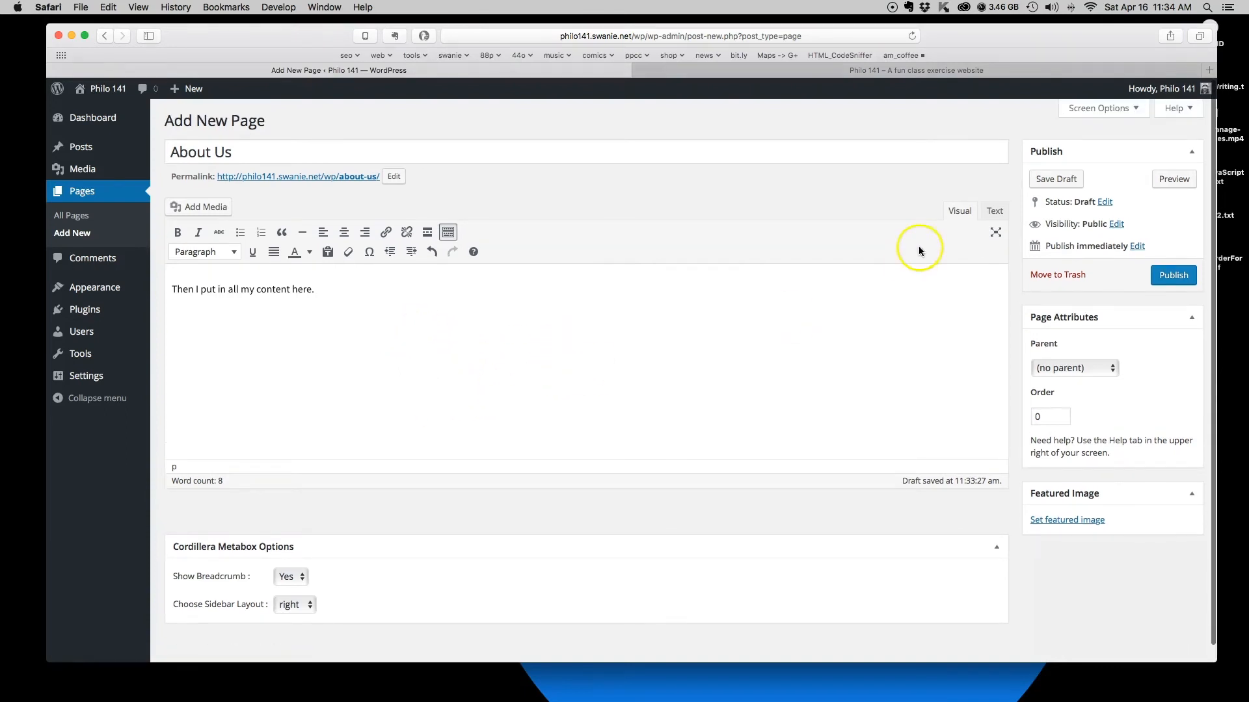
left_click(999, 213)
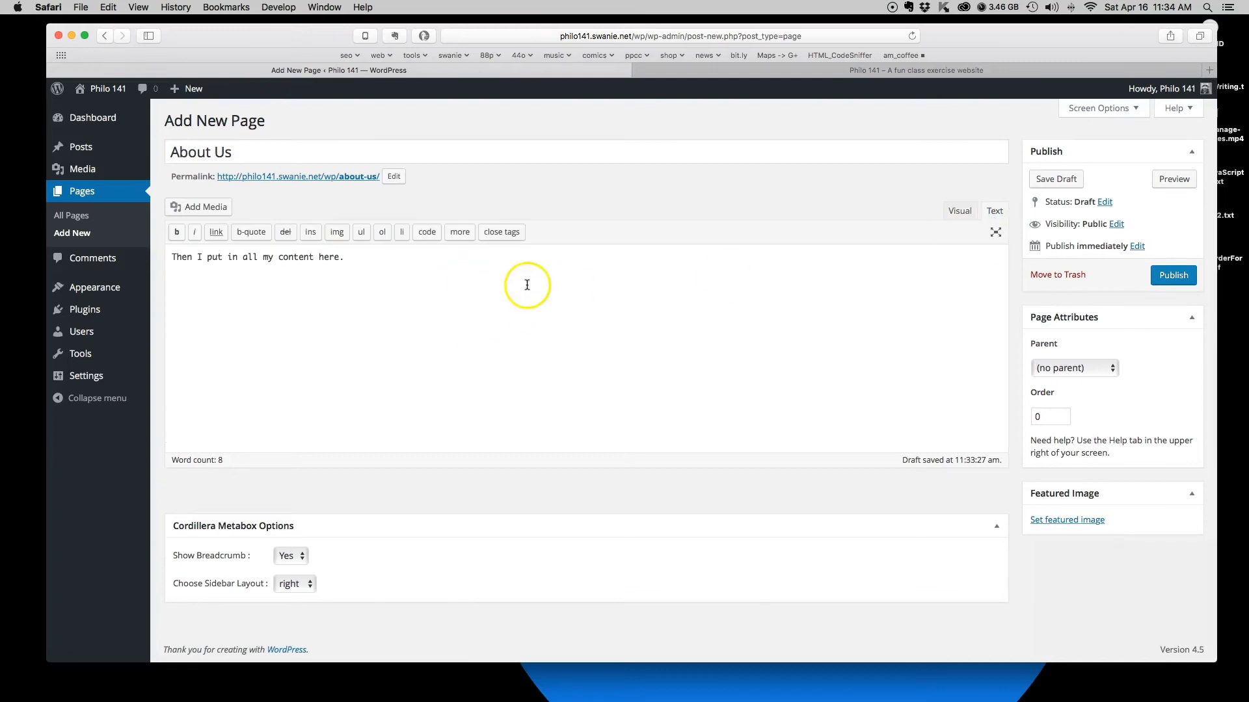
left_click(961, 215)
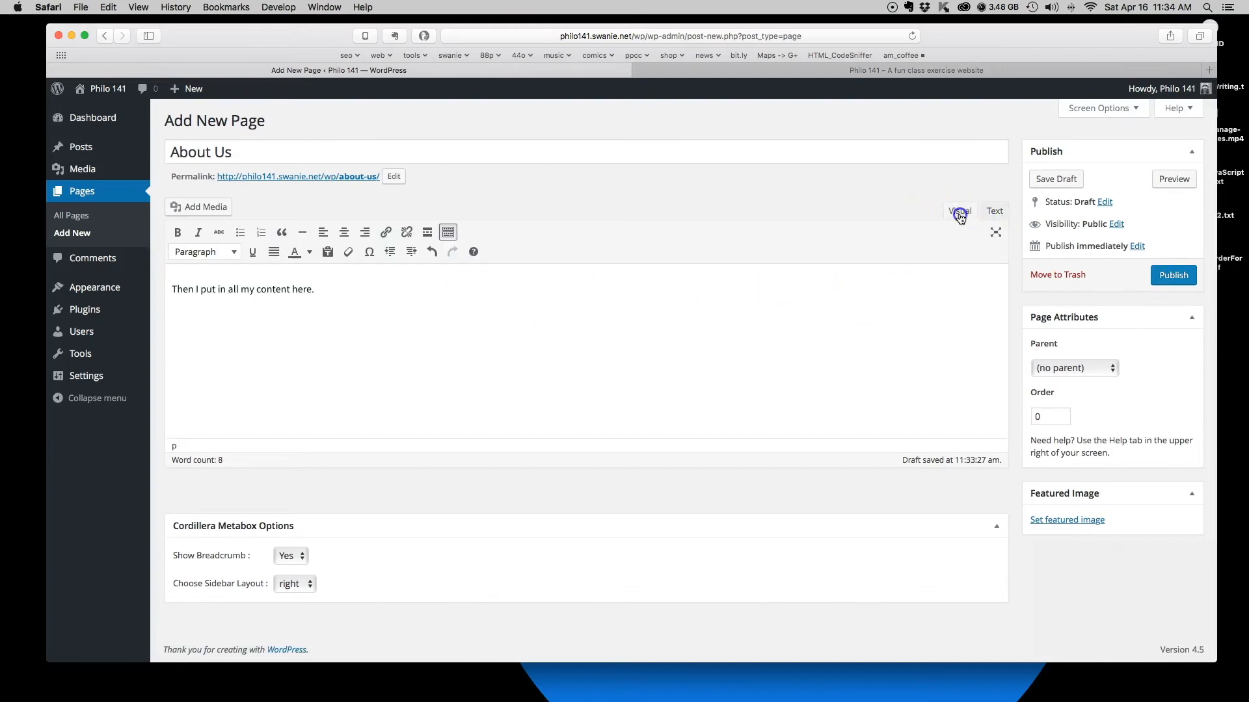
left_click(618, 312)
scroll(635, 334, "down", 1)
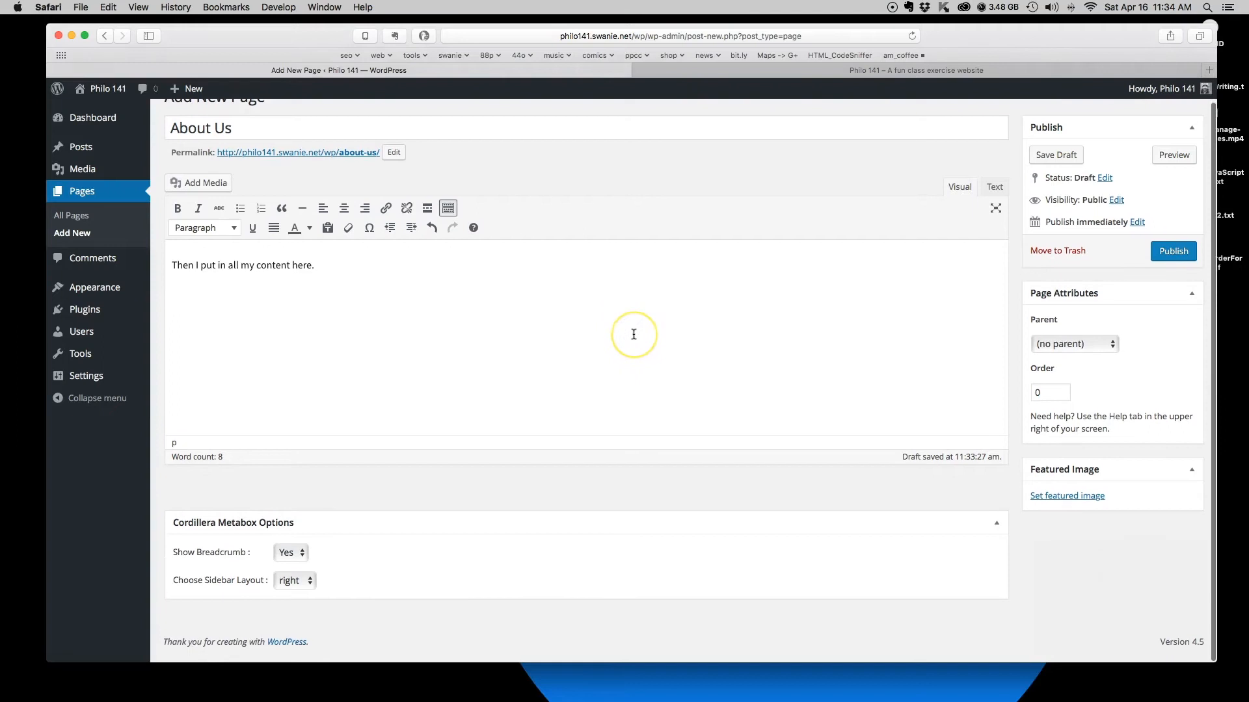
left_click(995, 195)
left_click(961, 211)
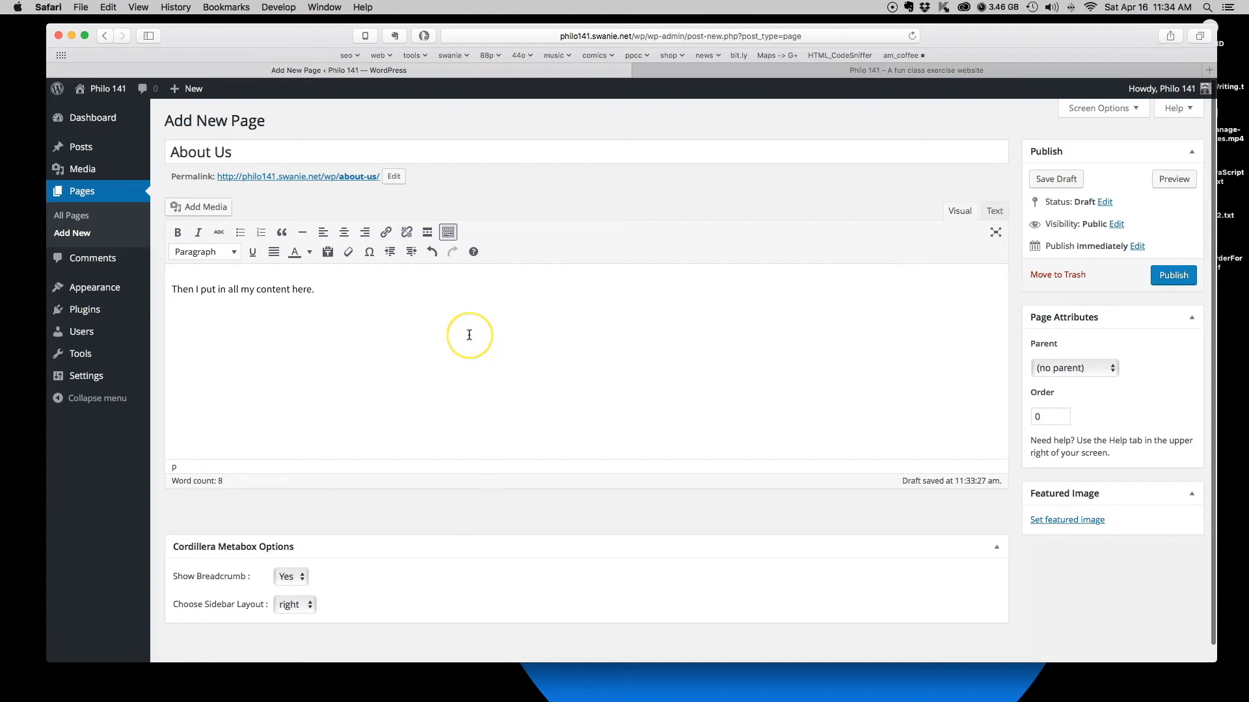
left_click(502, 325)
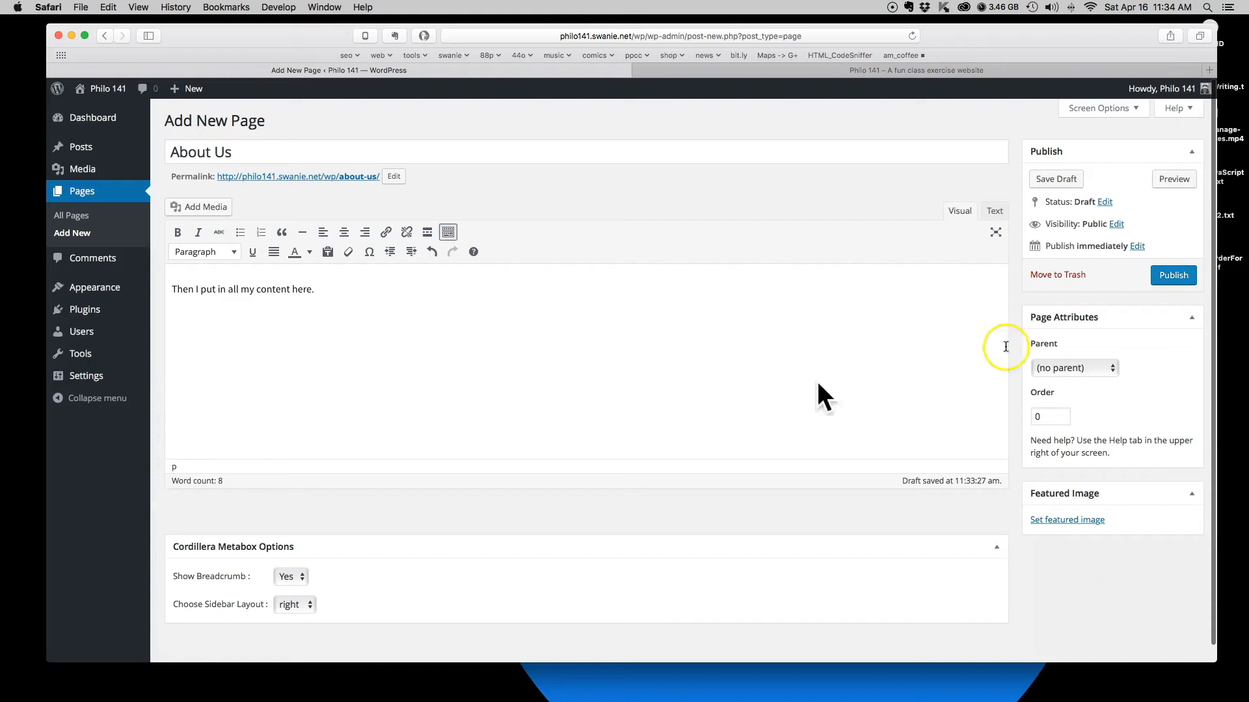
Open the page's permalink slug for editing and accept it as about-us.
left_click(394, 176)
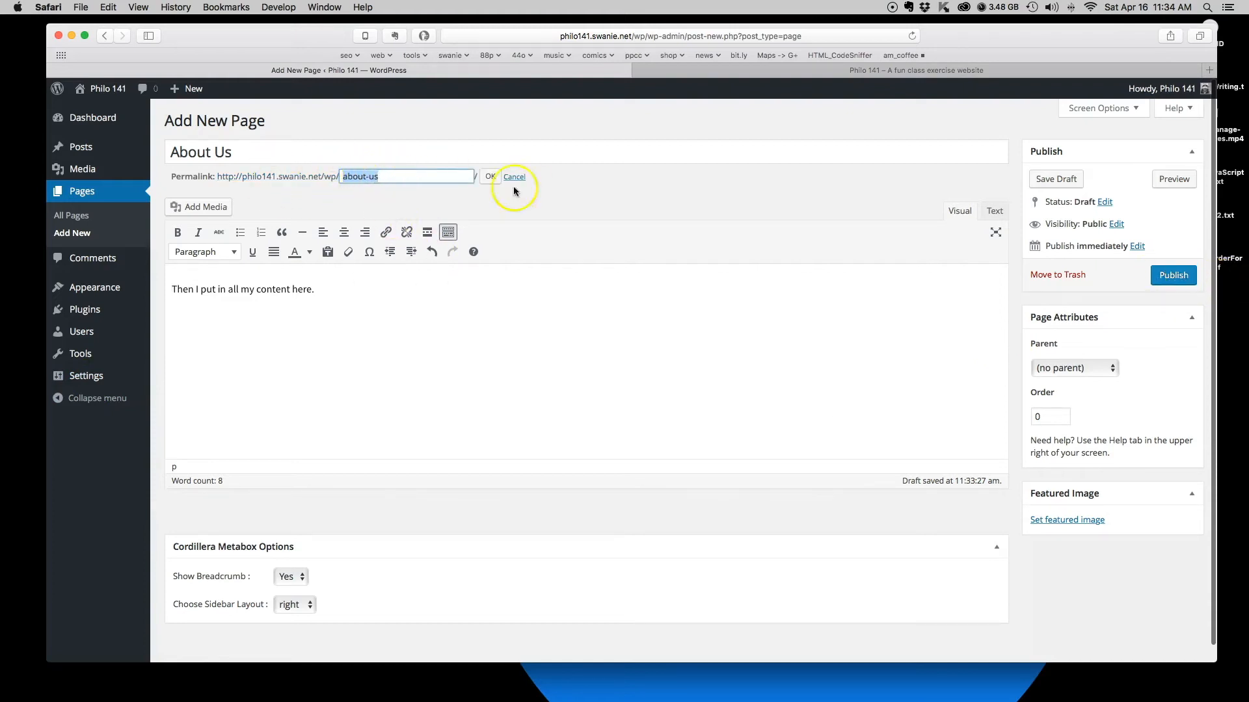
left_click(489, 176)
scroll(543, 333, "down", 1)
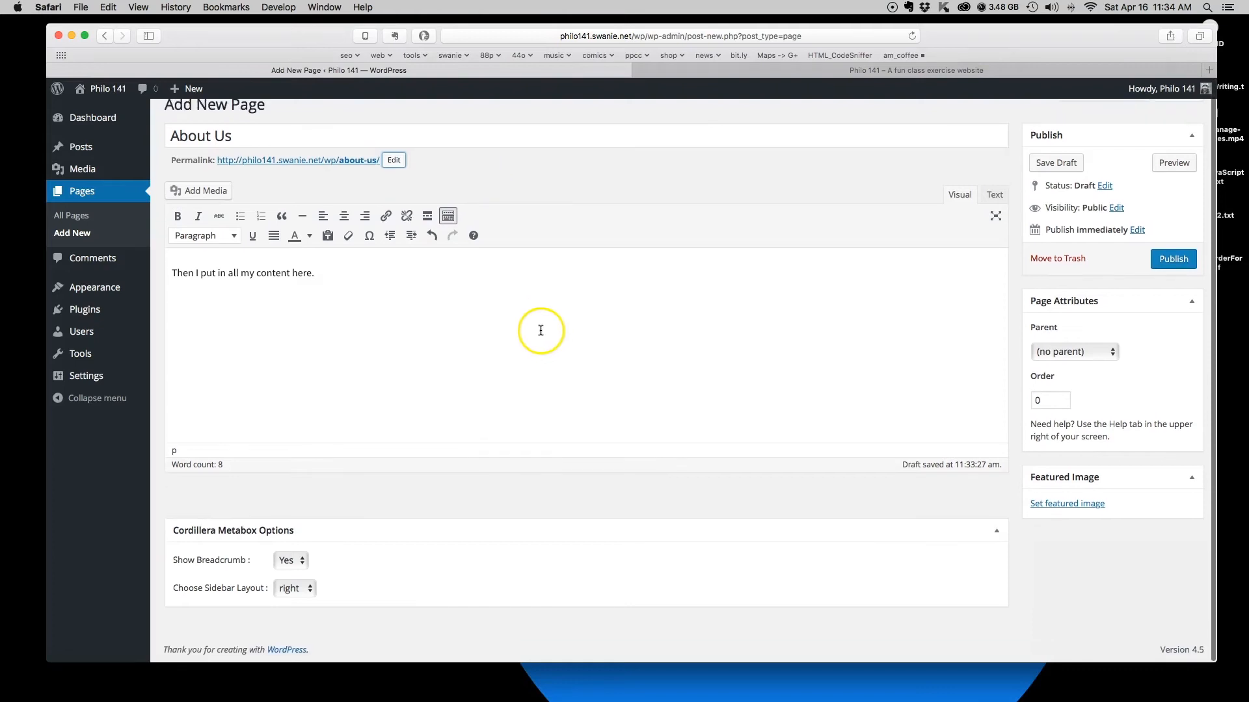
scroll(541, 331, "up", 1)
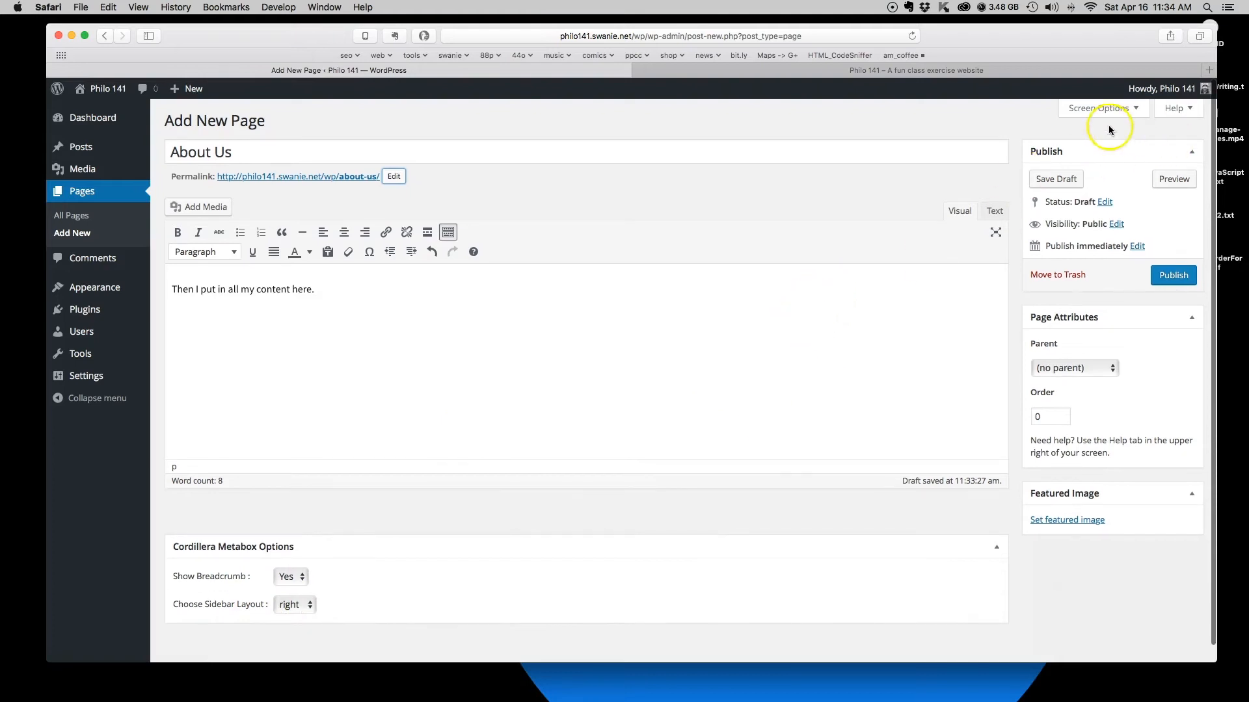
Review the display options of the page editor and show the Author box.
left_click(1126, 108)
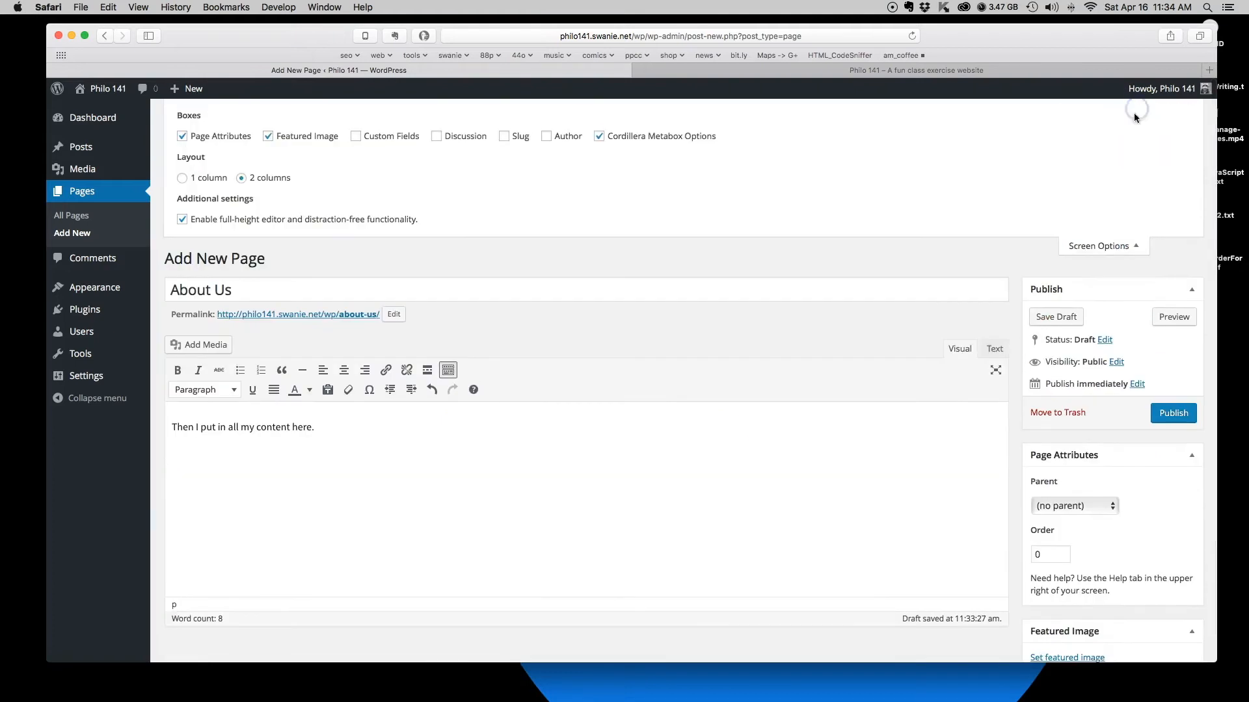
left_click(1131, 247)
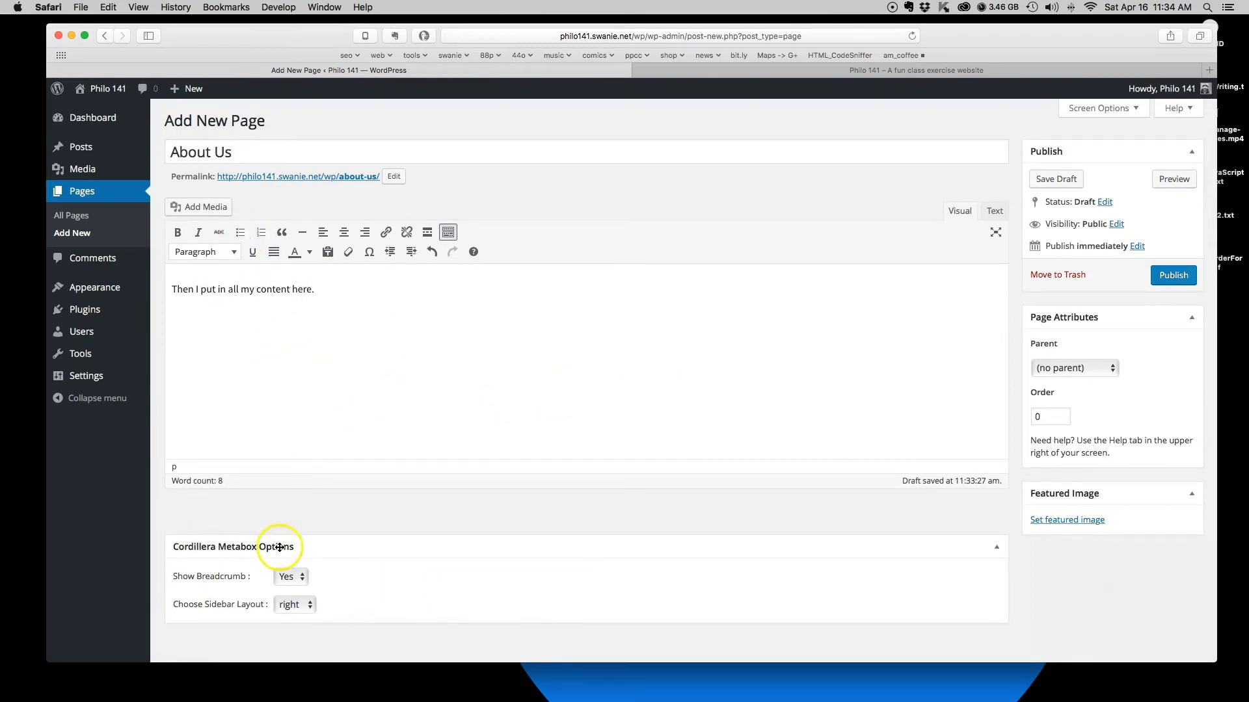
left_click(1114, 108)
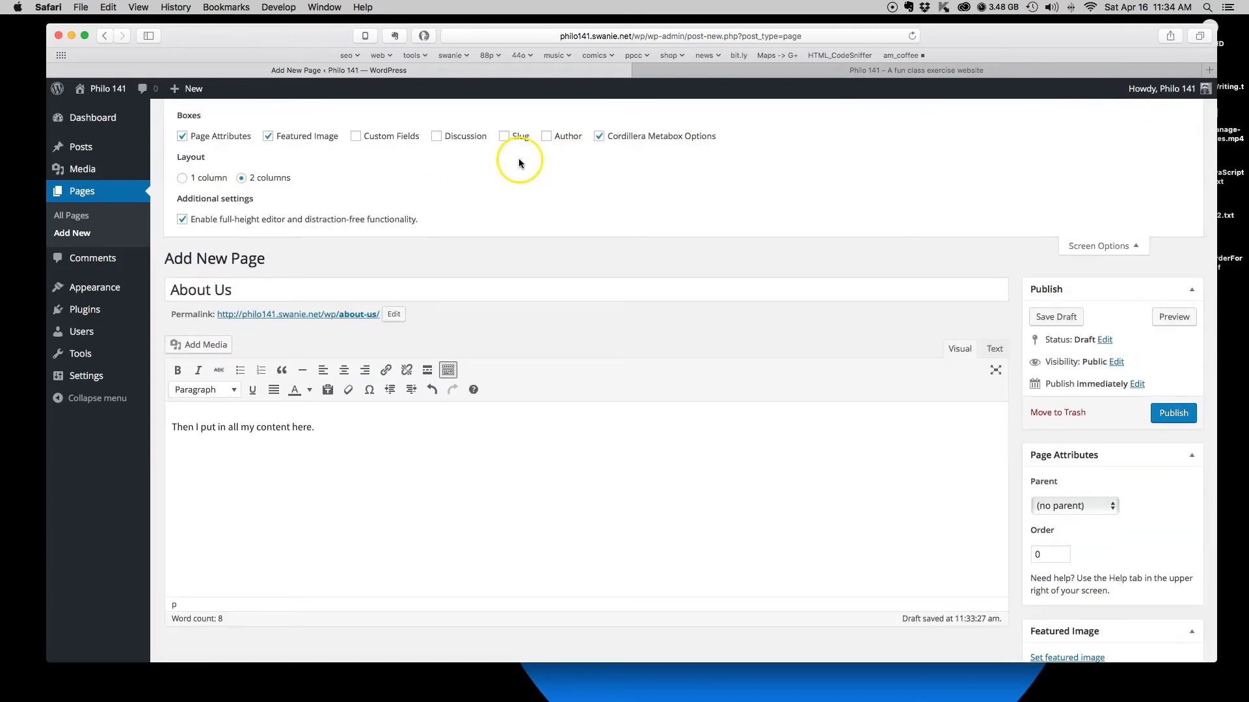
left_click(546, 137)
Examine the authors available for the page and the options for managing users.
scroll(608, 432, "down", 5)
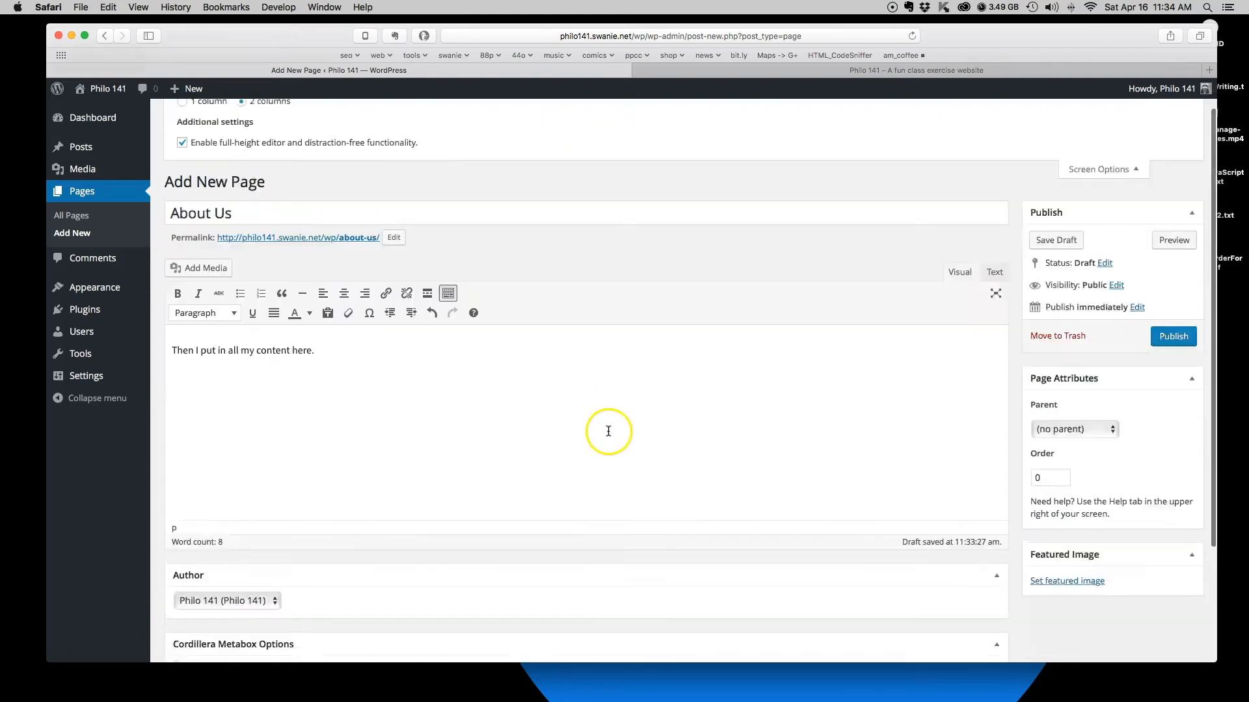
left_click(254, 485)
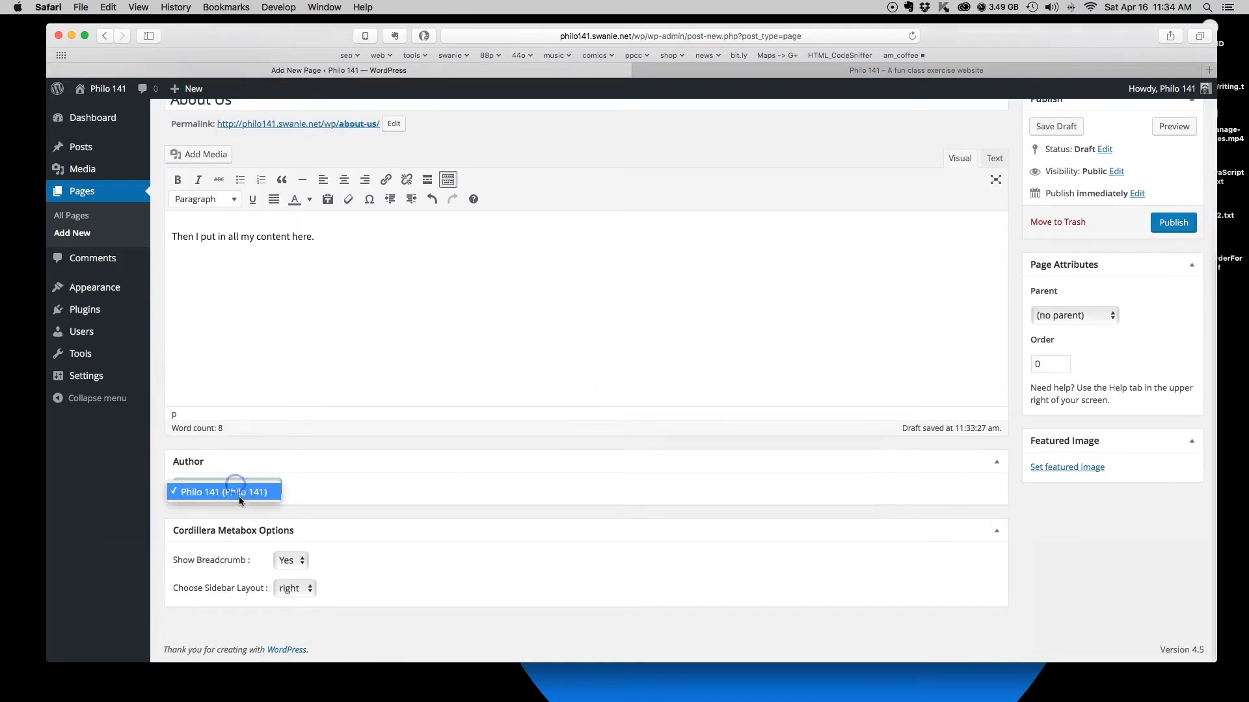
left_click(329, 484)
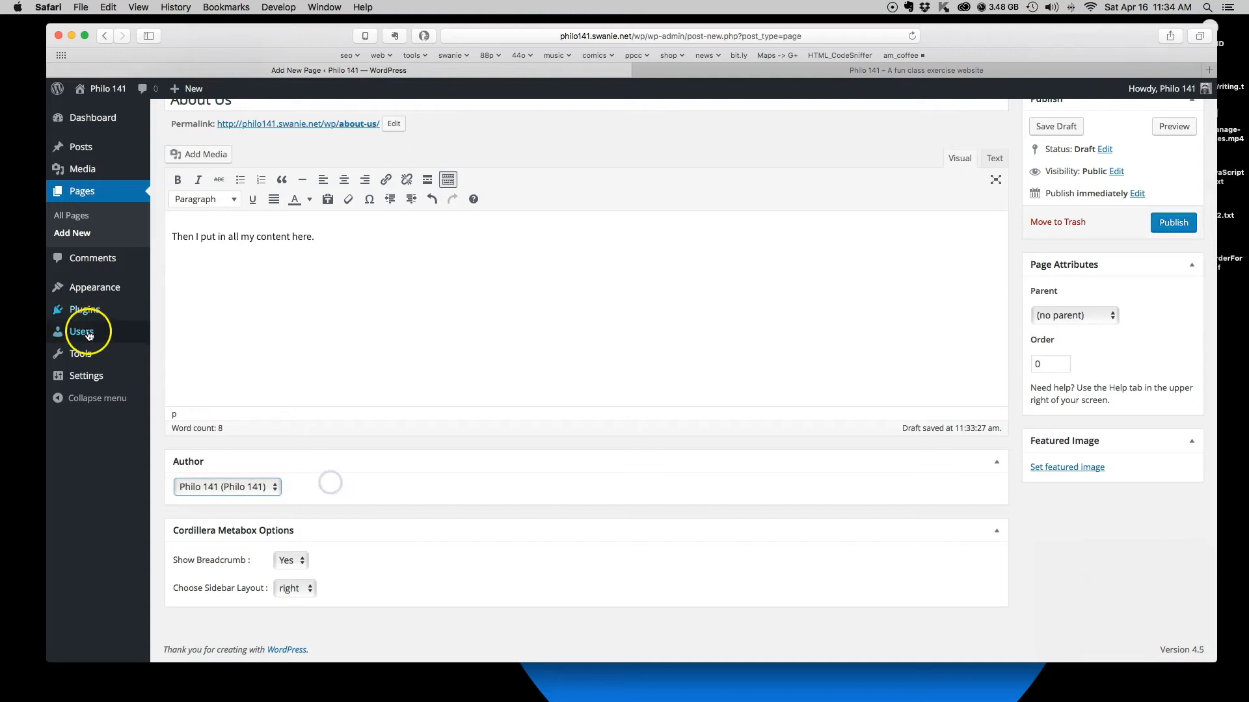
mouse_move(98, 330)
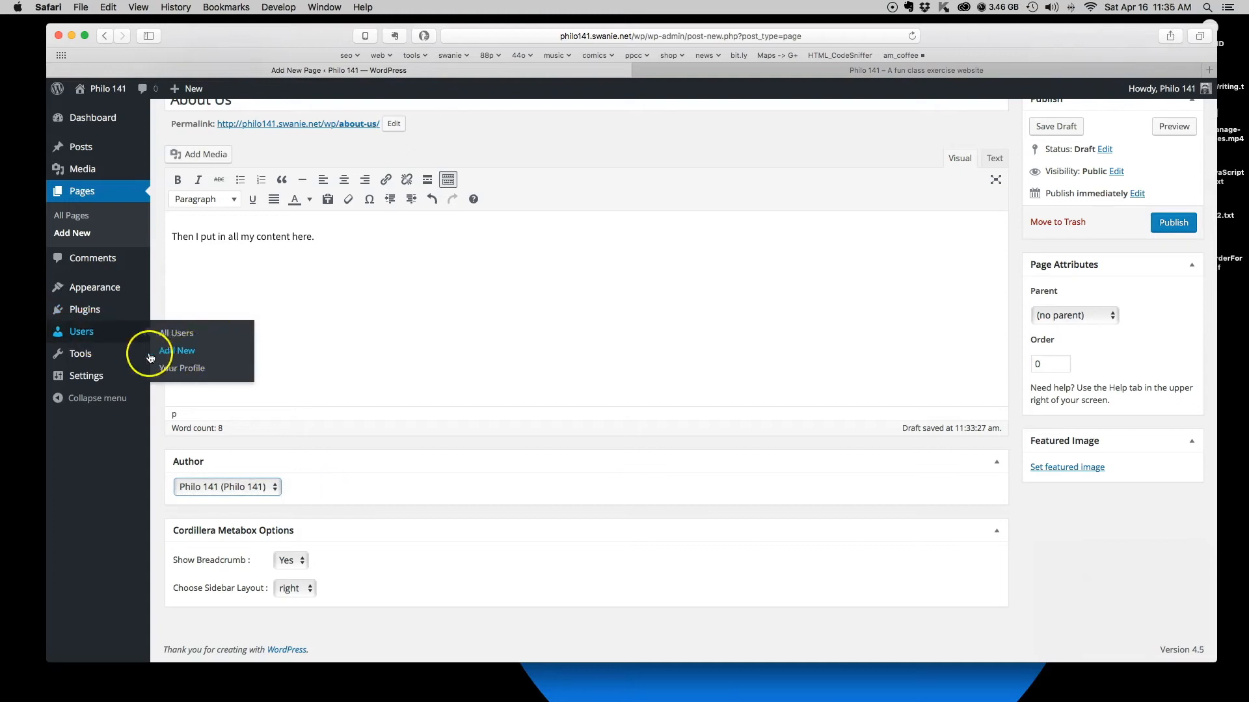
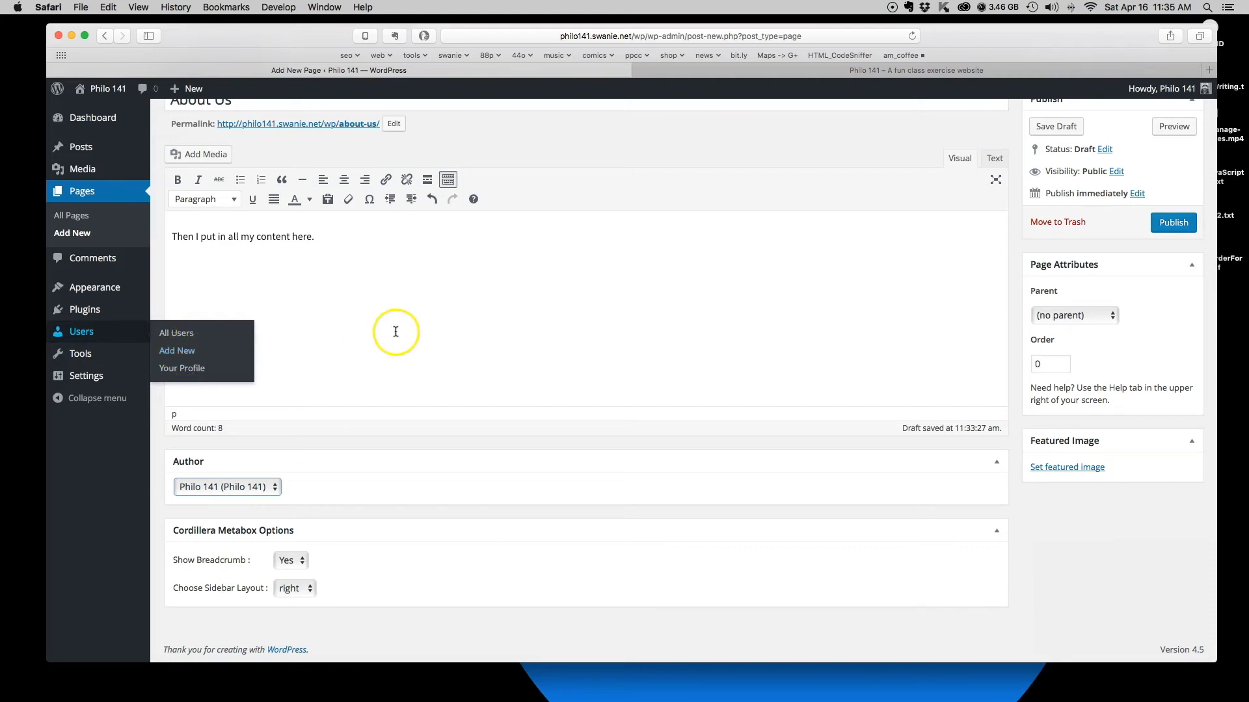
Save the About Us page as a draft and reopen it from the list of all pages.
scroll(385, 331, "up", 5)
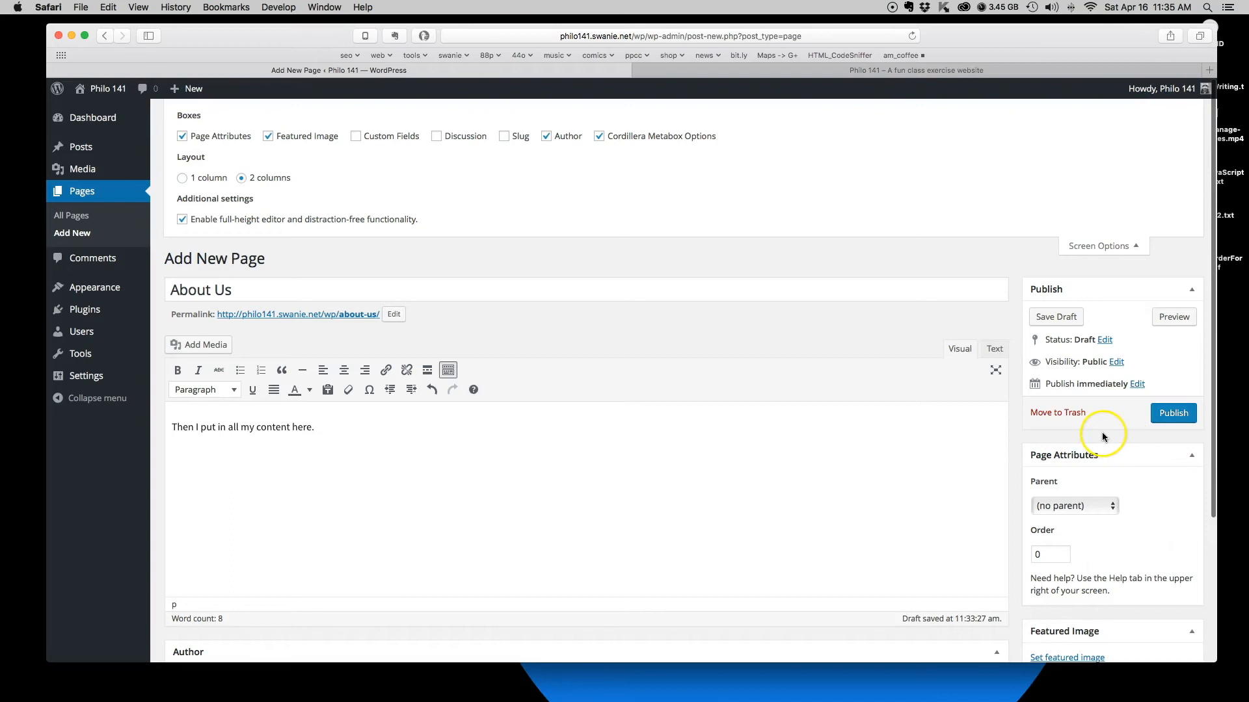
left_click(1046, 318)
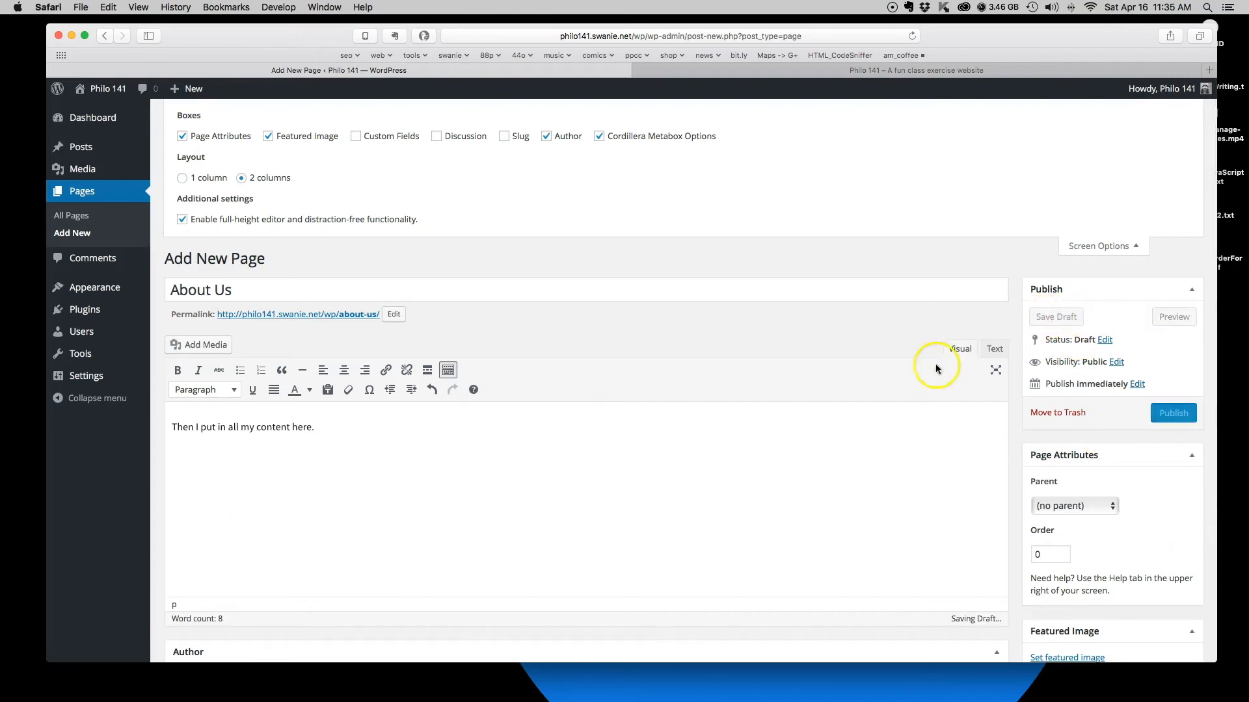
left_click(955, 435)
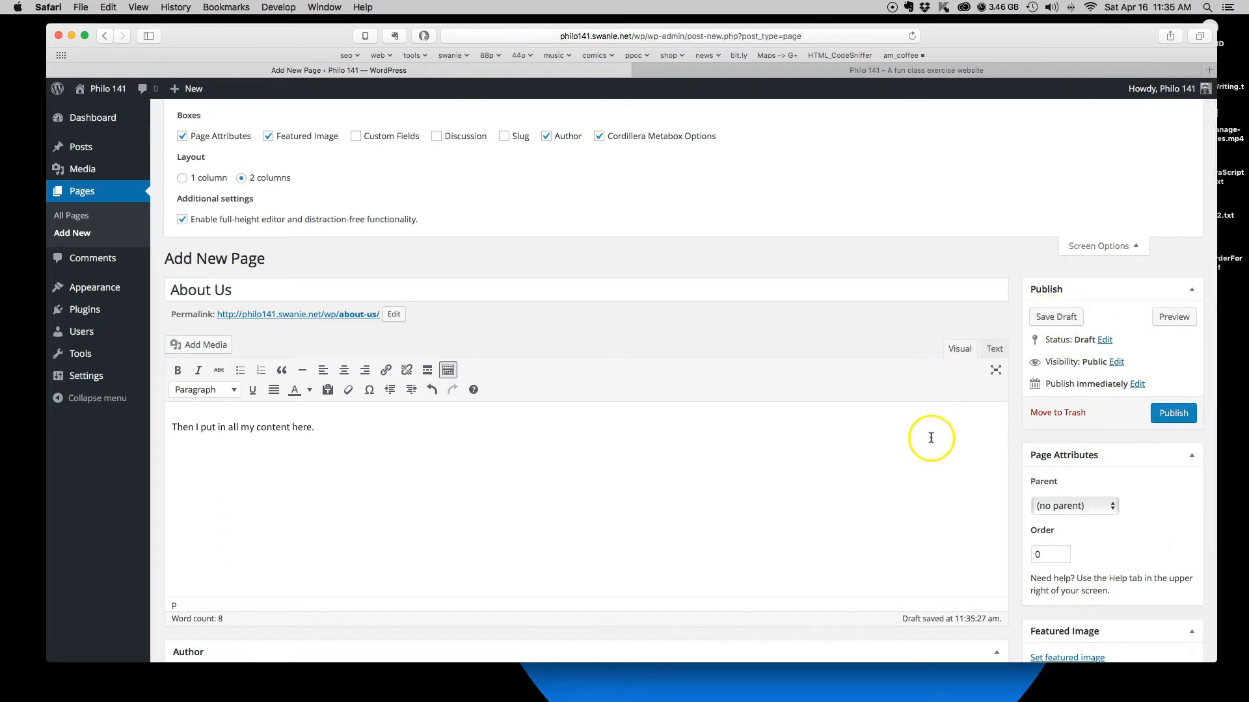
left_click(1055, 323)
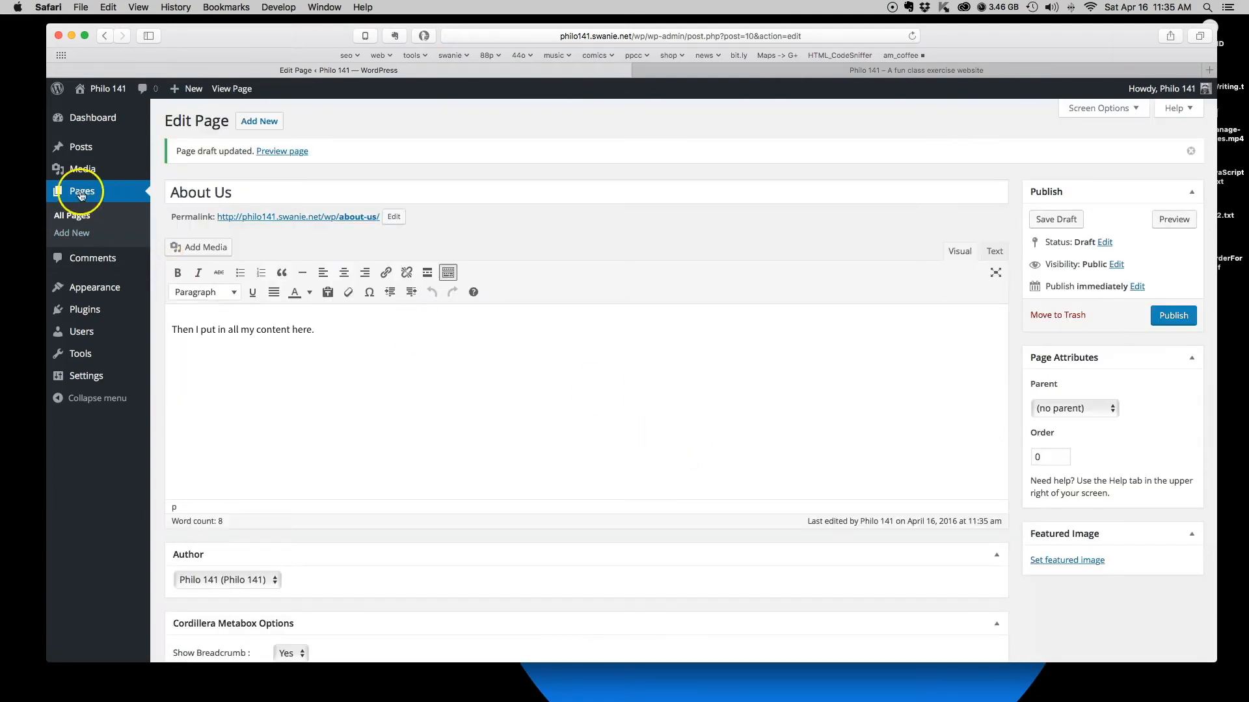
left_click(82, 196)
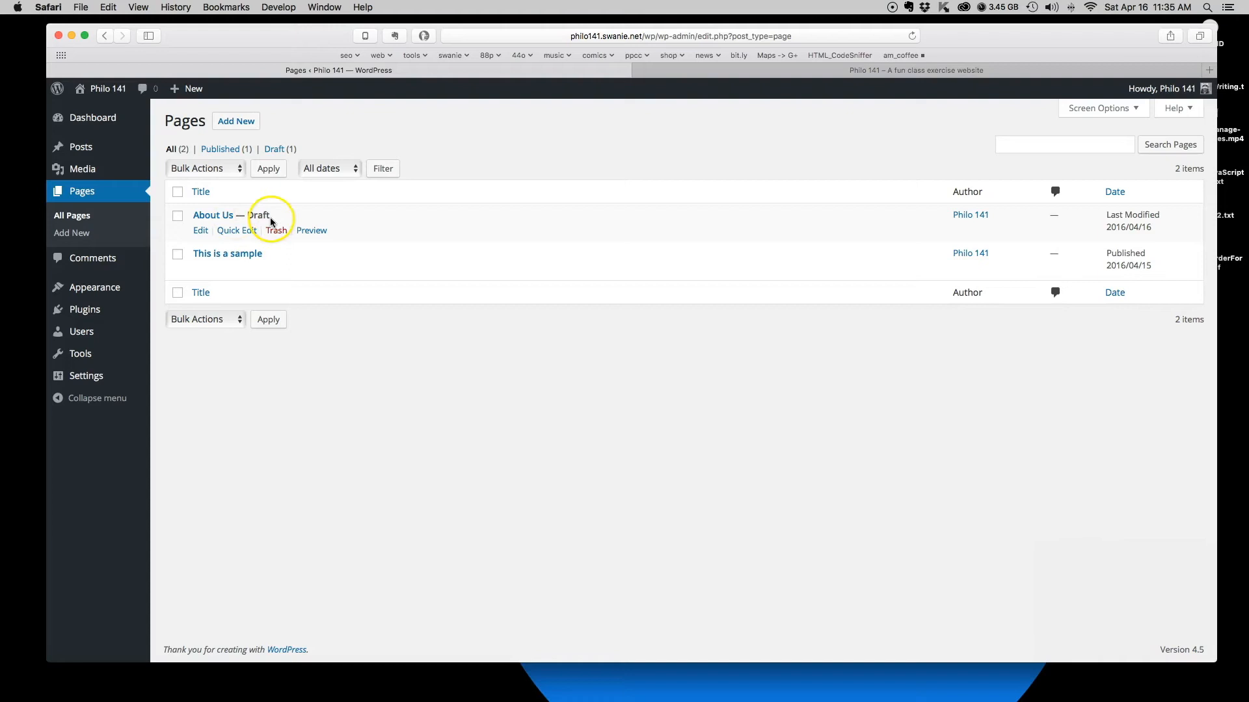
left_click(215, 215)
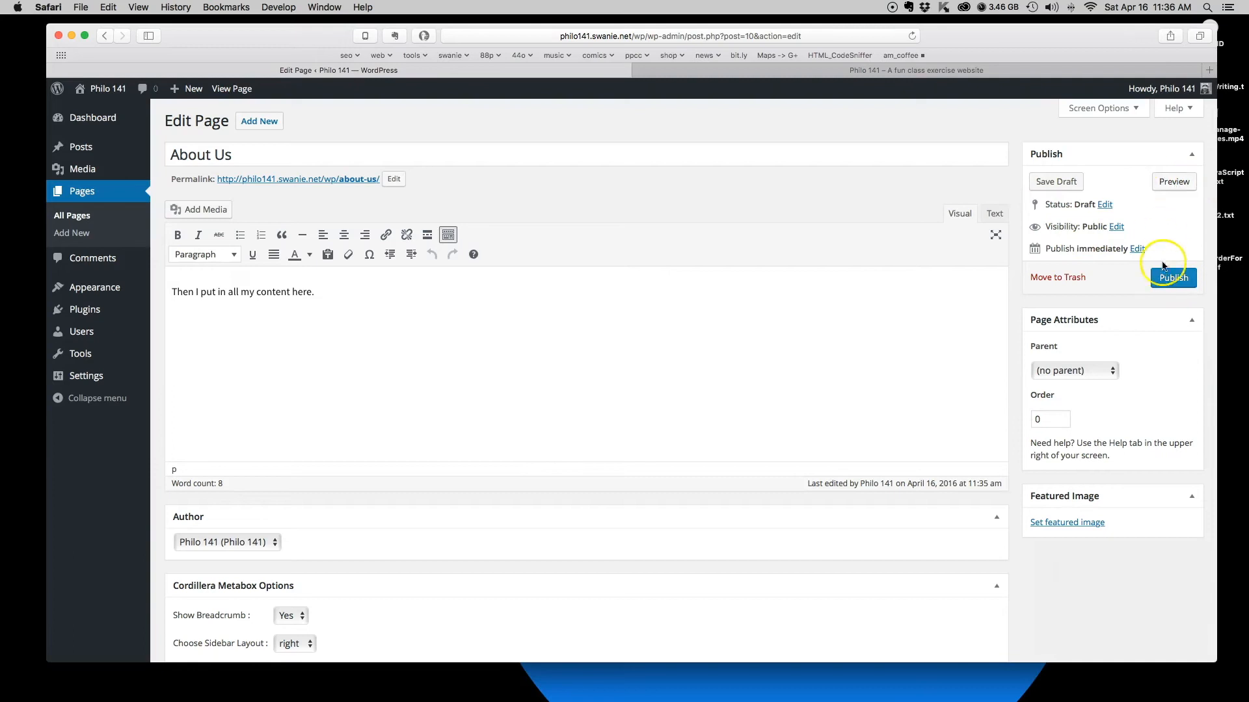
Preview the About Us page on the site, return to its editor and publish it.
left_click(1174, 183)
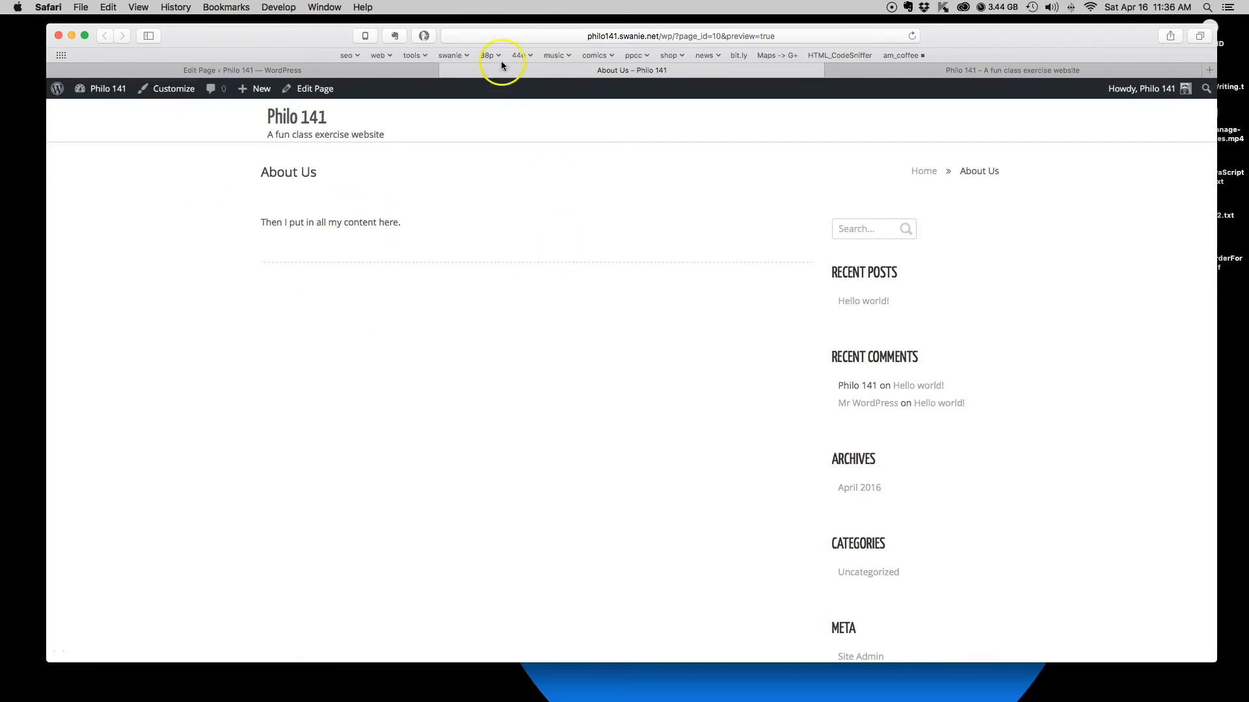
left_click(447, 70)
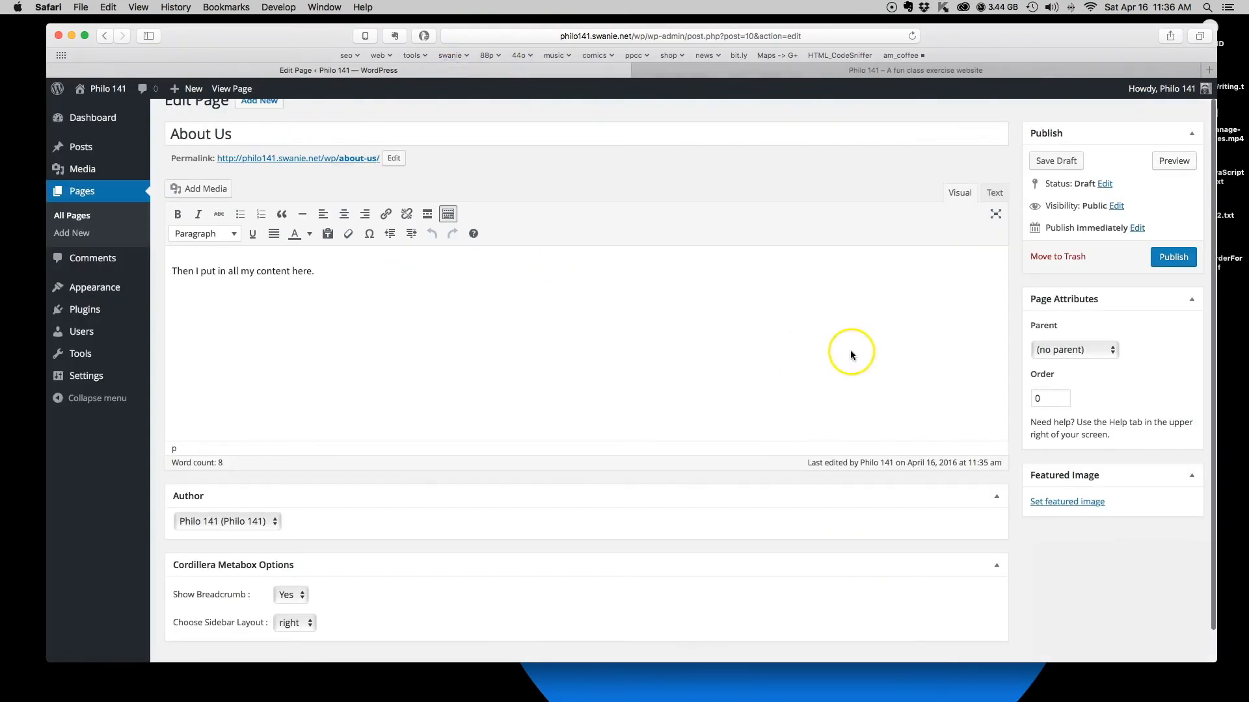
left_click(1172, 257)
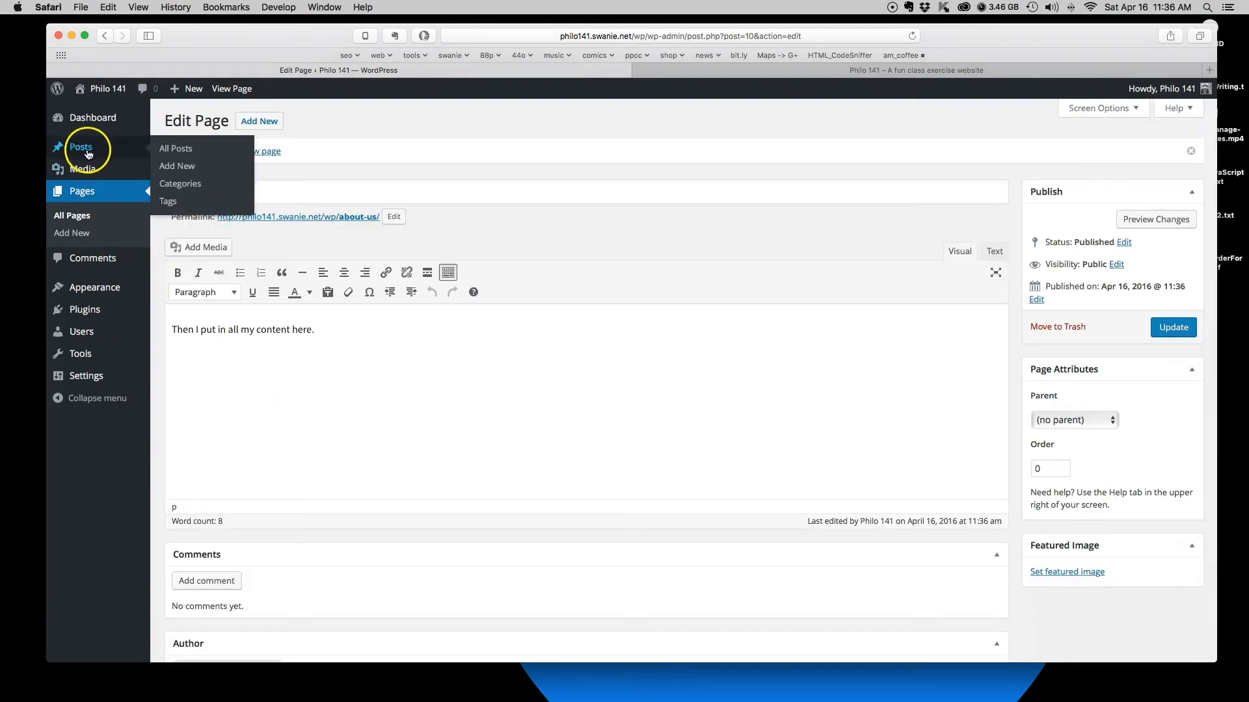
Create a new post titled "About My Trip to San Diego Comic con" with the body text "This is where the content goes.".
left_click(89, 153)
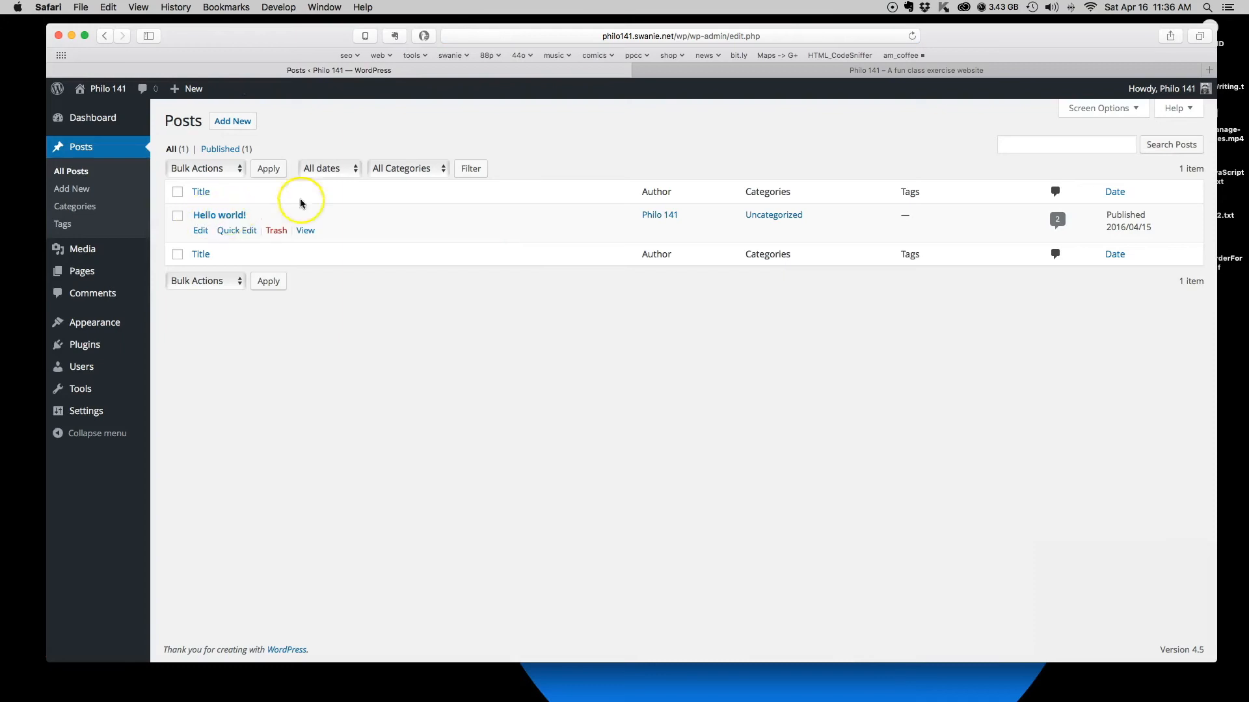
left_click(227, 121)
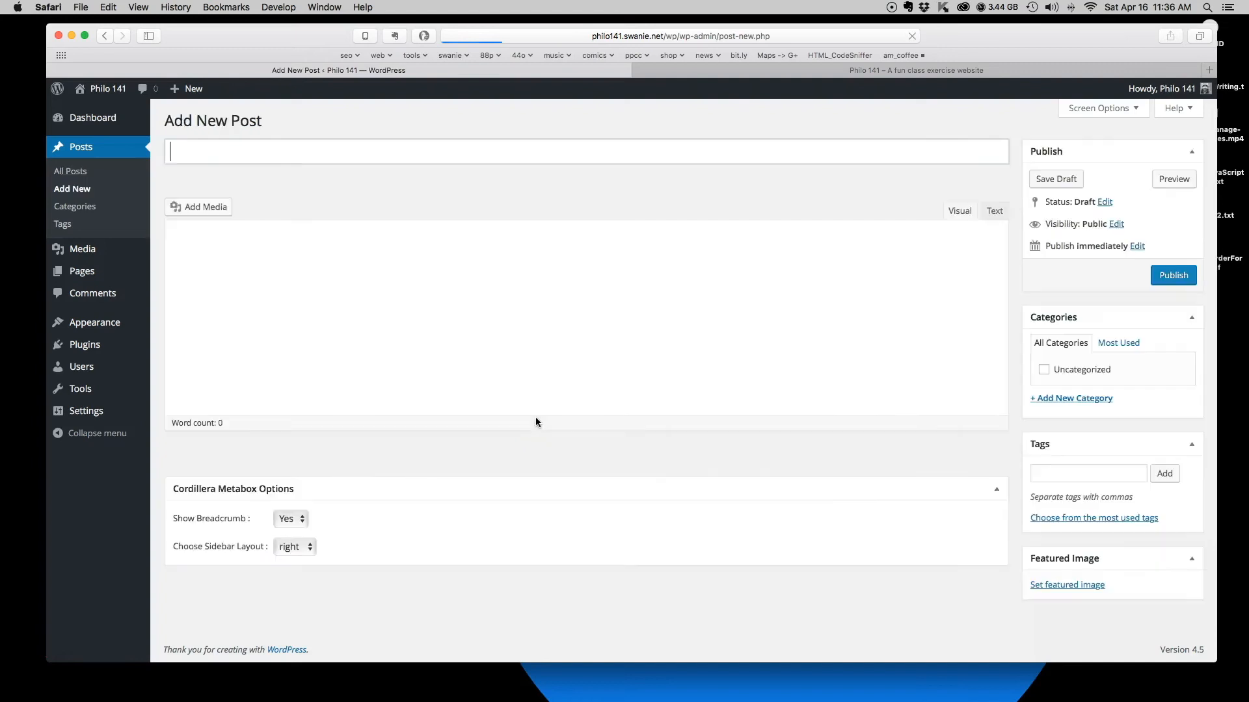
left_click(469, 398)
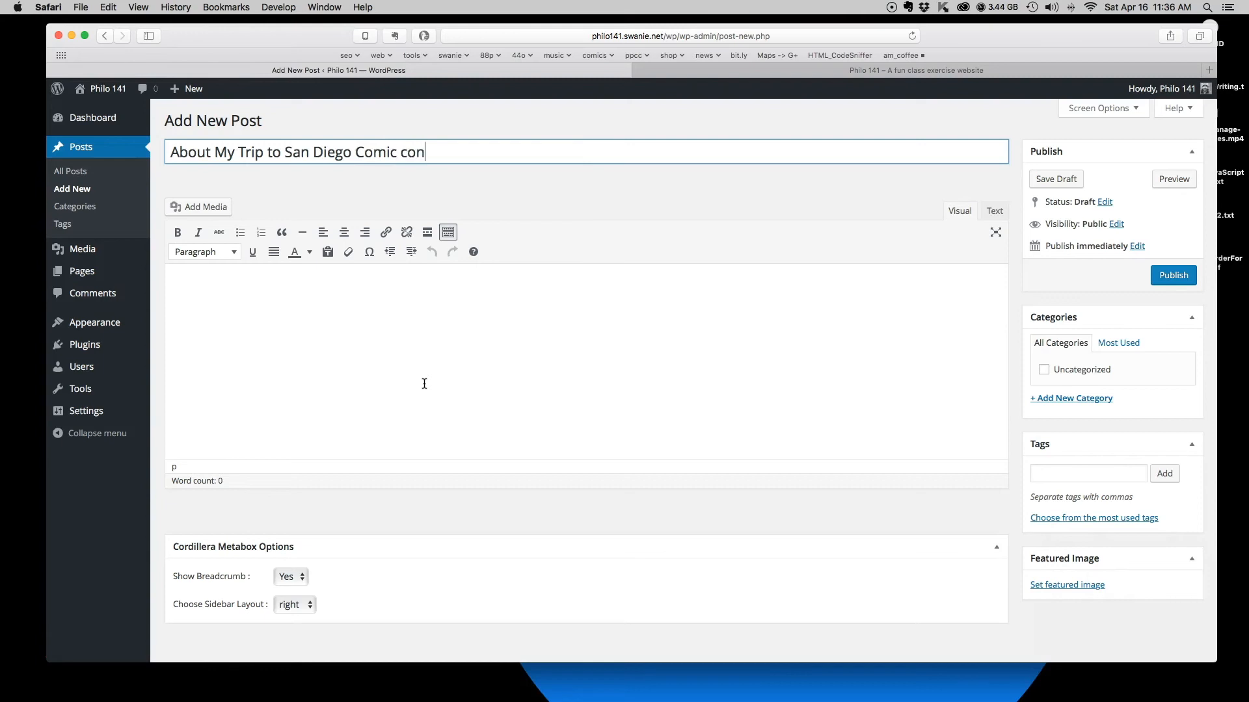
left_click(300, 294)
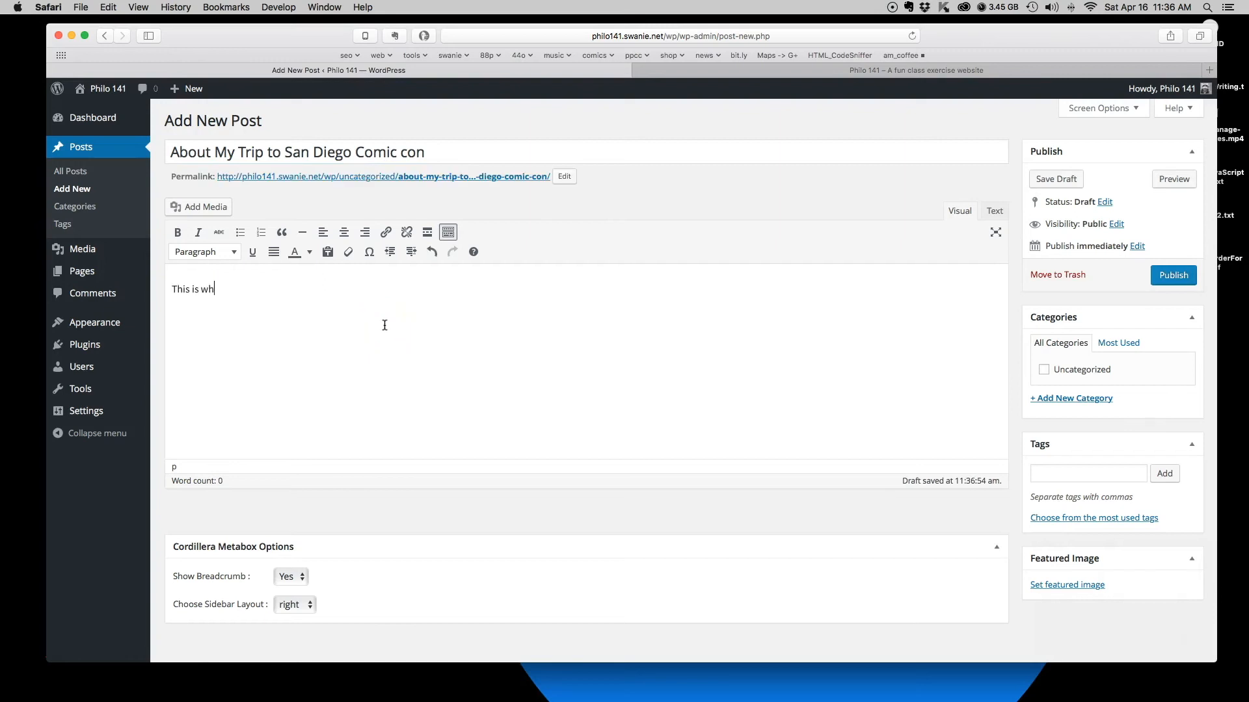
type("This is where the content goes.")
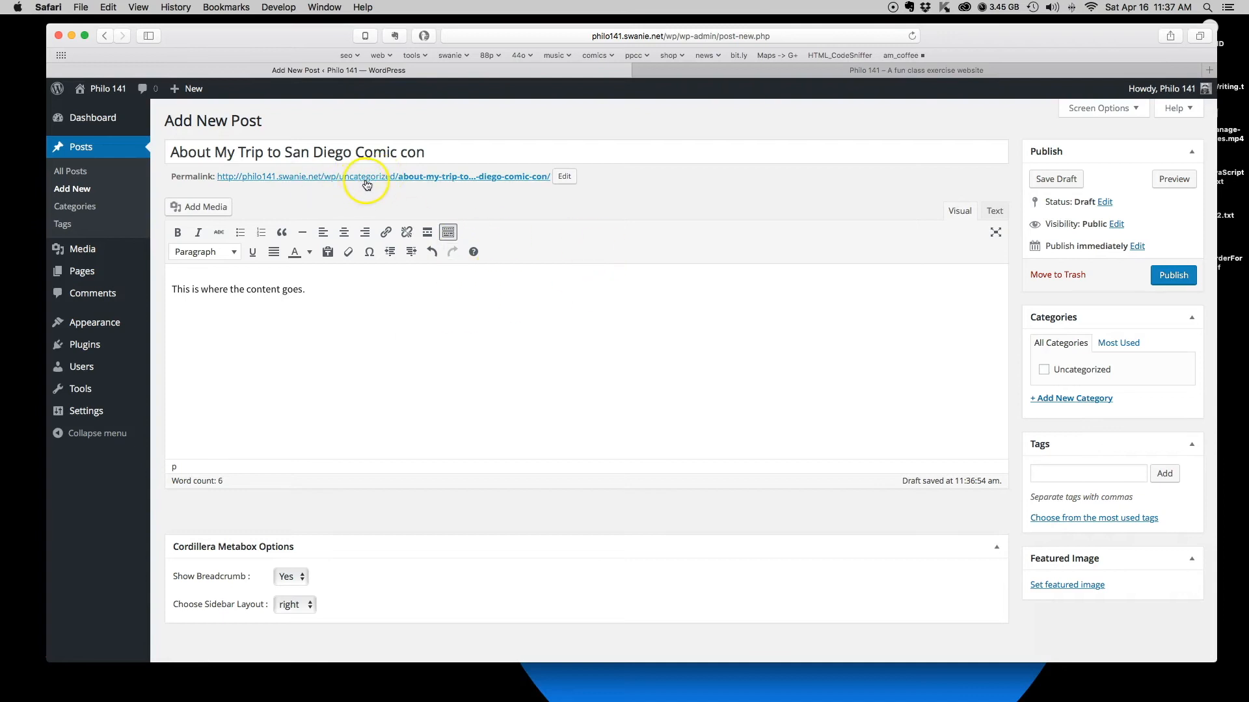
Compare the post's title with its permalink slug, opening the slug for editing and accepting it as it is.
left_click(278, 152)
left_click_drag(438, 152, 132, 146)
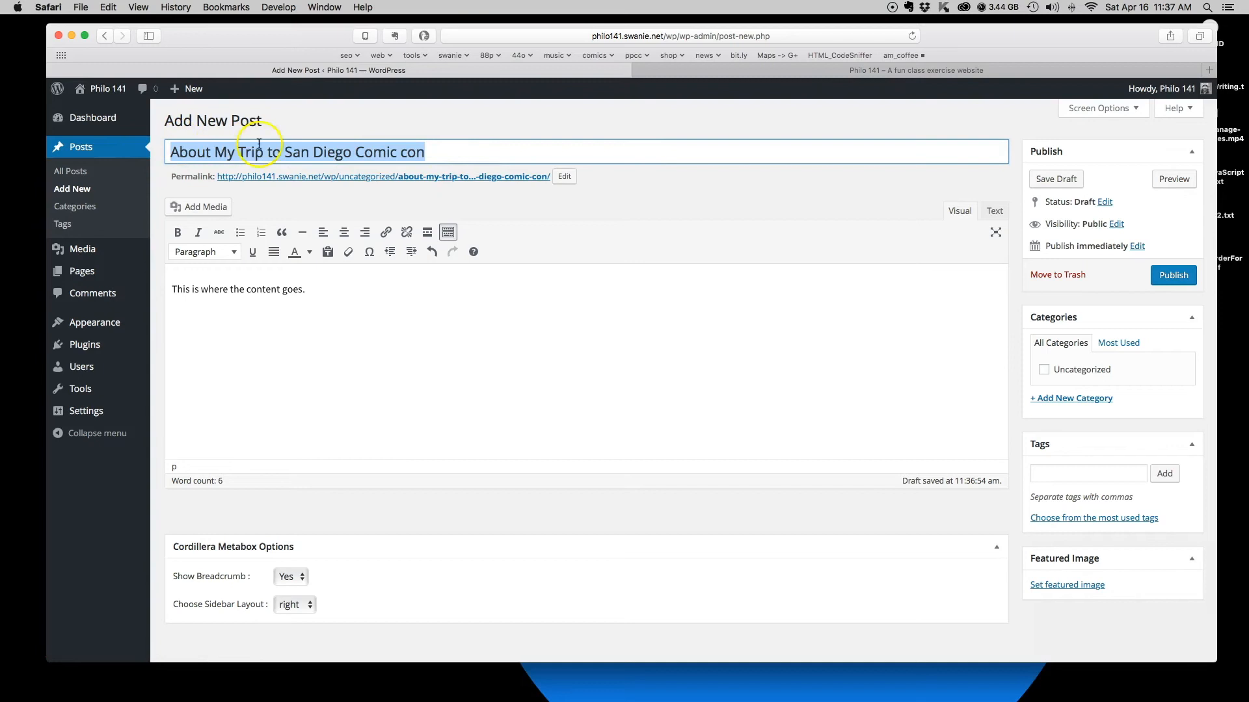
left_click(324, 329)
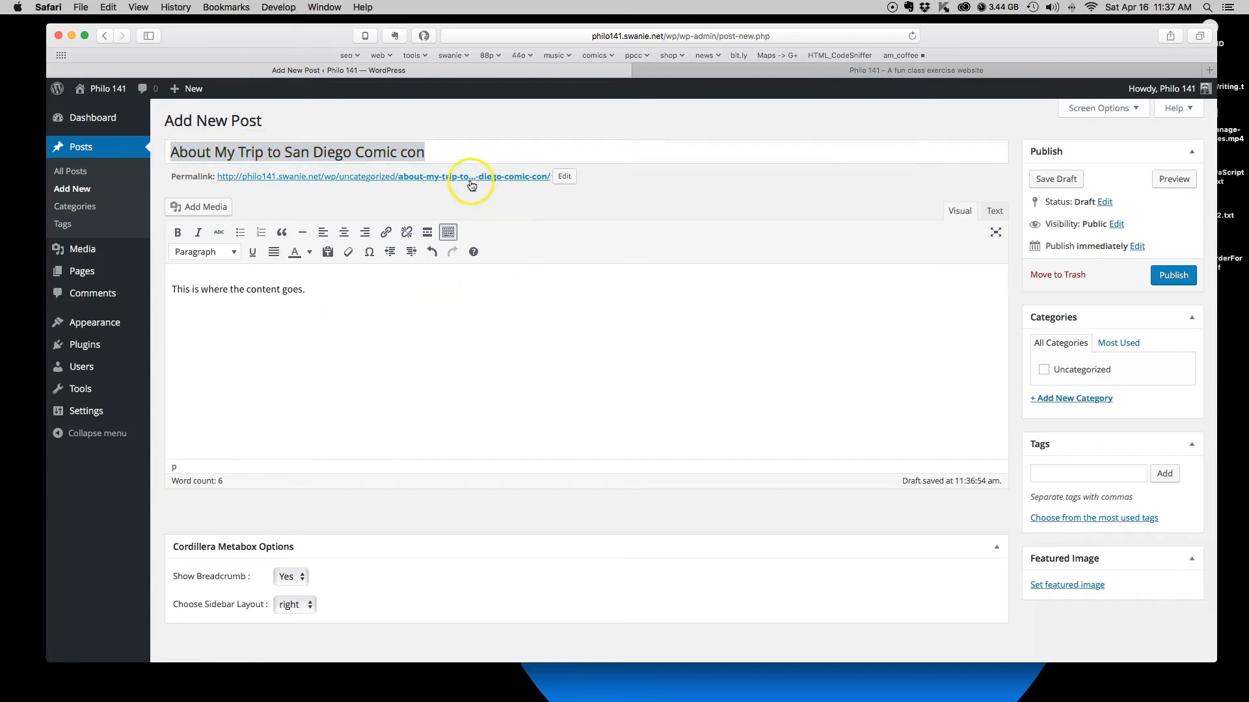
left_click(563, 176)
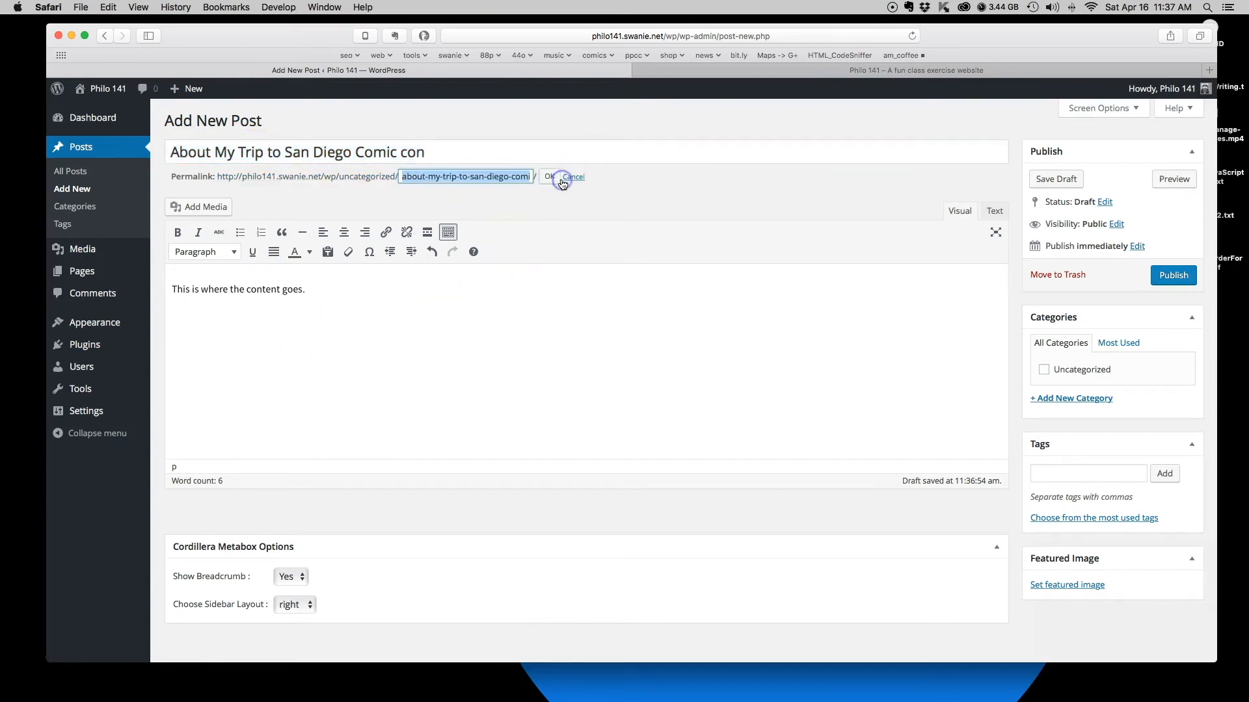
left_click(549, 176)
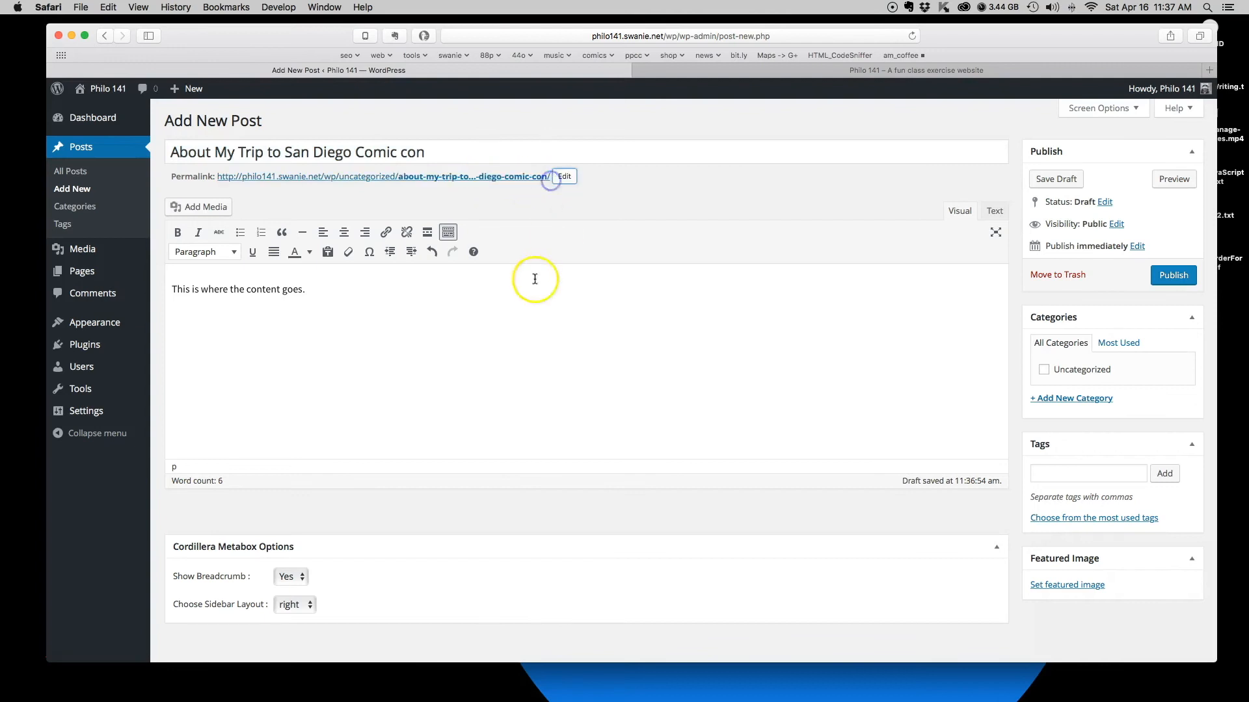
triple_click(467, 148)
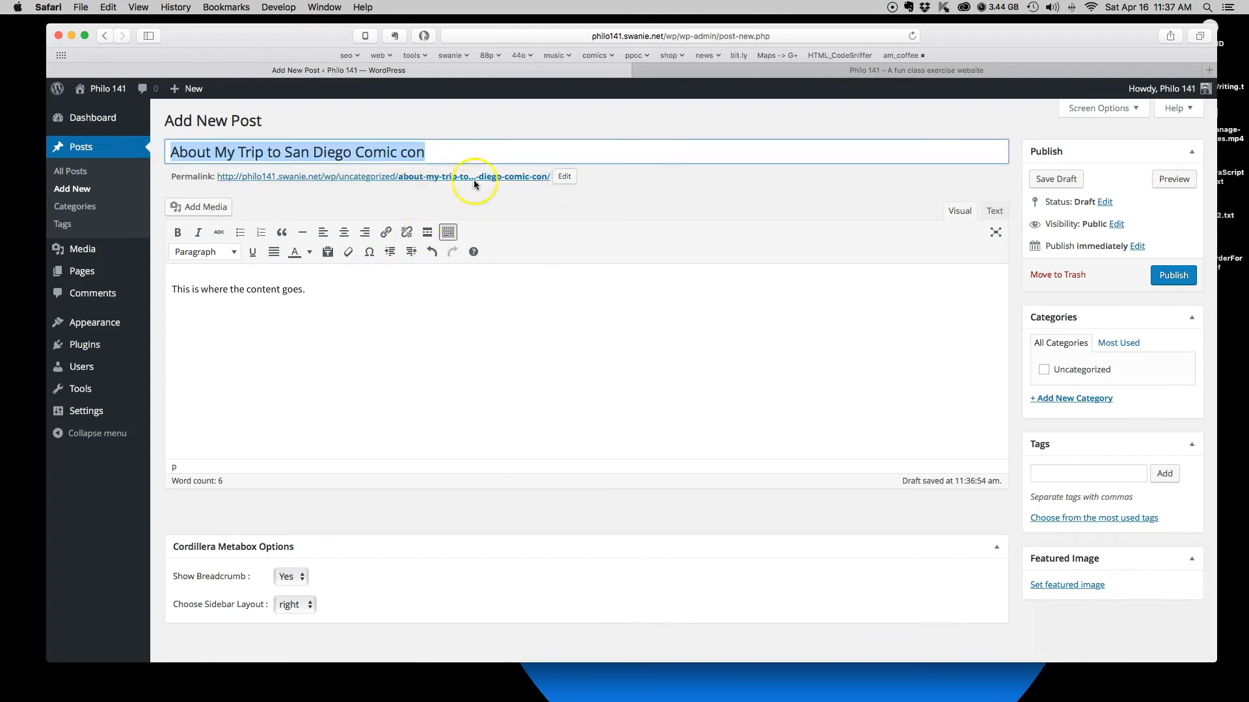
left_click(504, 300)
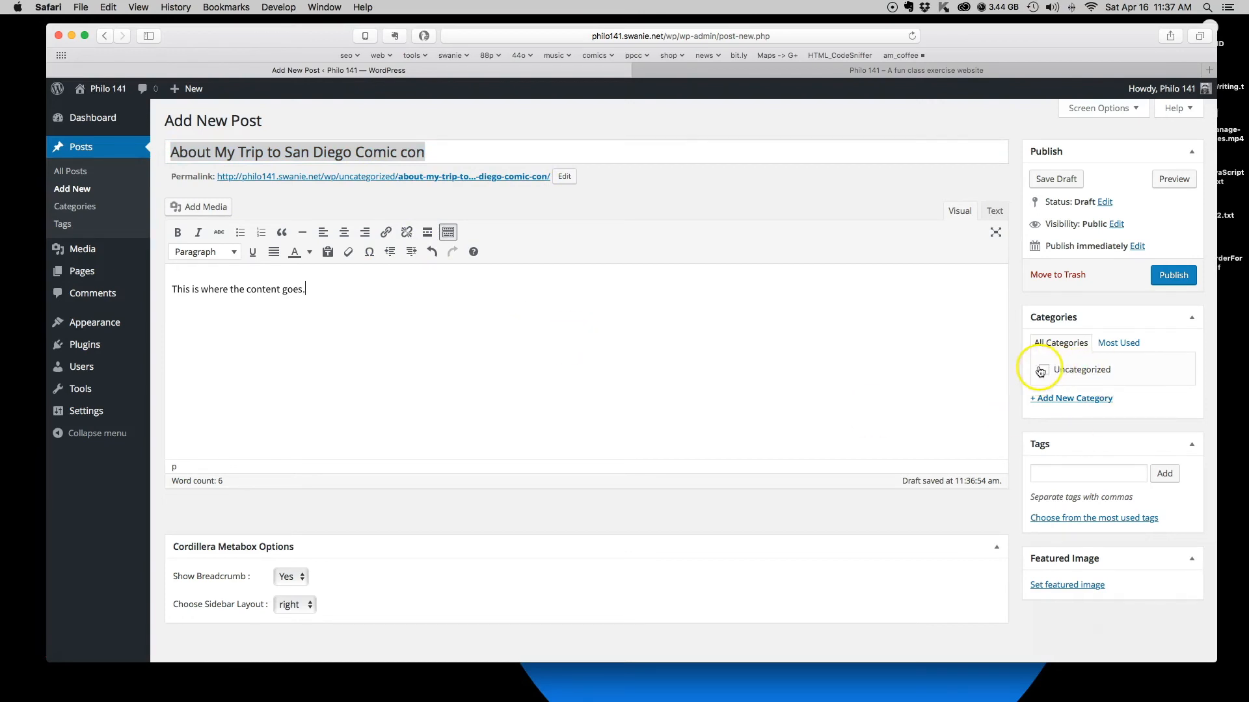
Add a new category named Events to the post and save the post as a draft.
left_click(1071, 398)
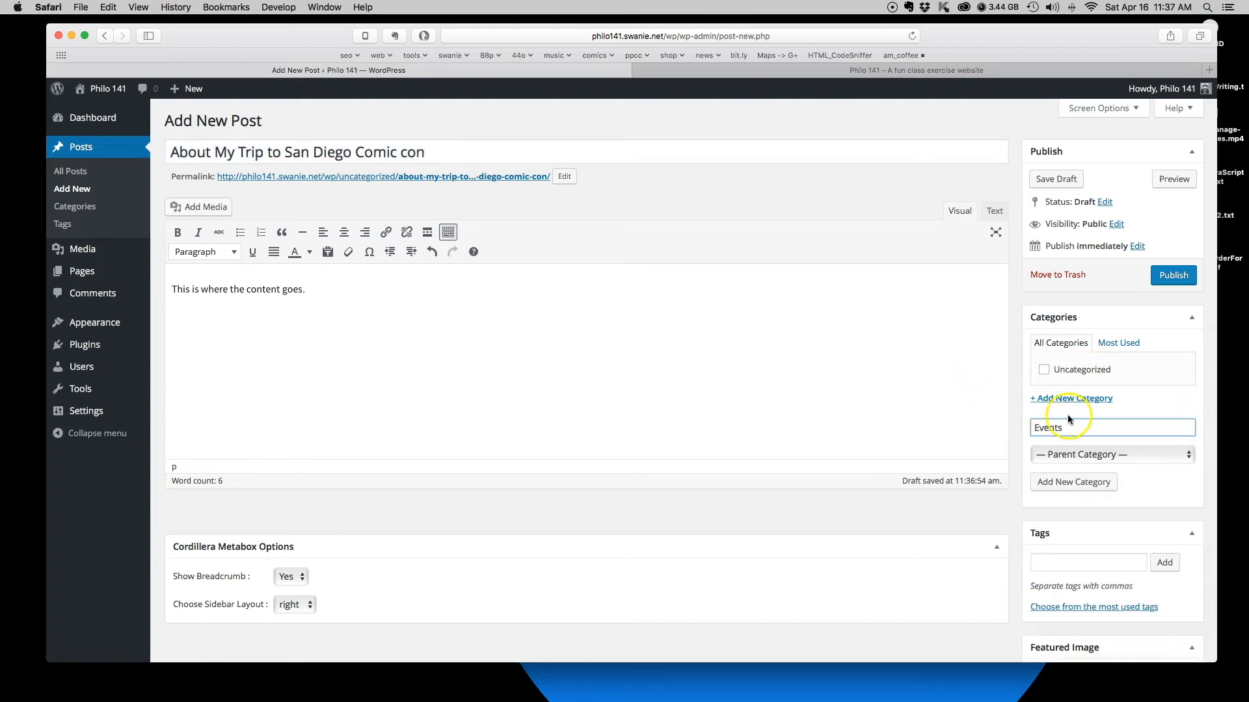
left_click(1074, 481)
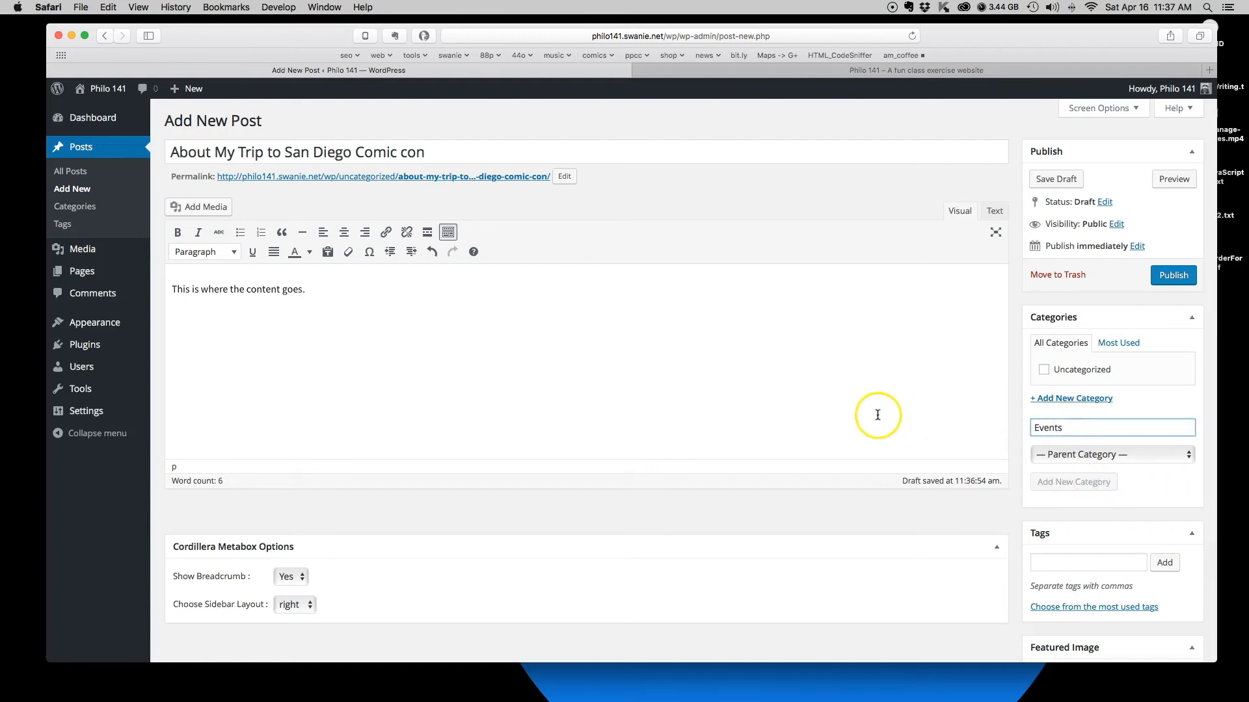
left_click(471, 322)
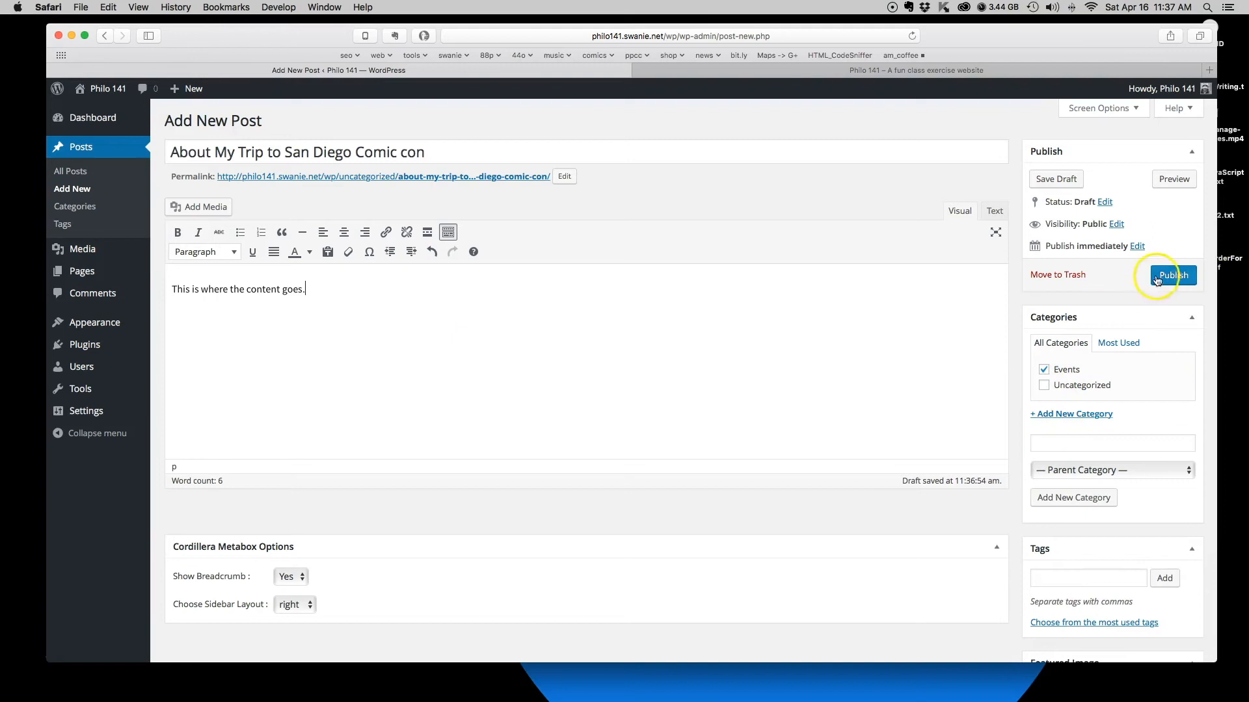
left_click(1057, 179)
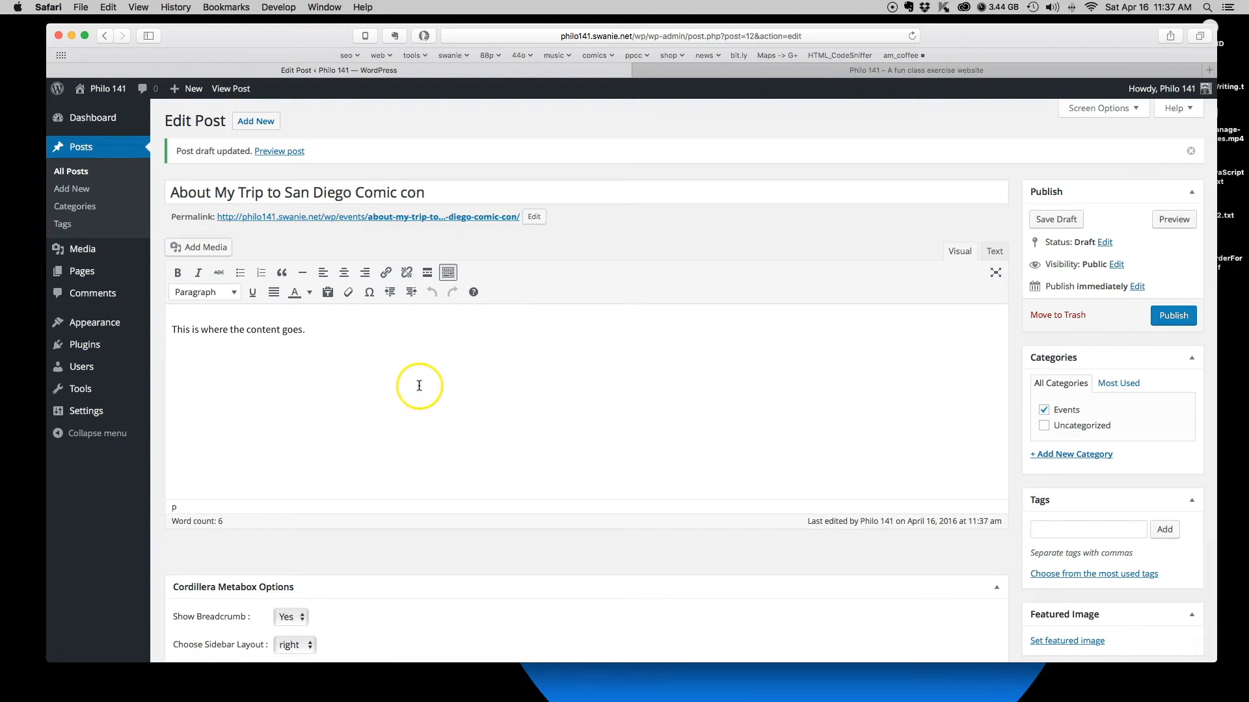
Look over the saved Comic con post draft and publish it.
scroll(650, 416, "down", 2)
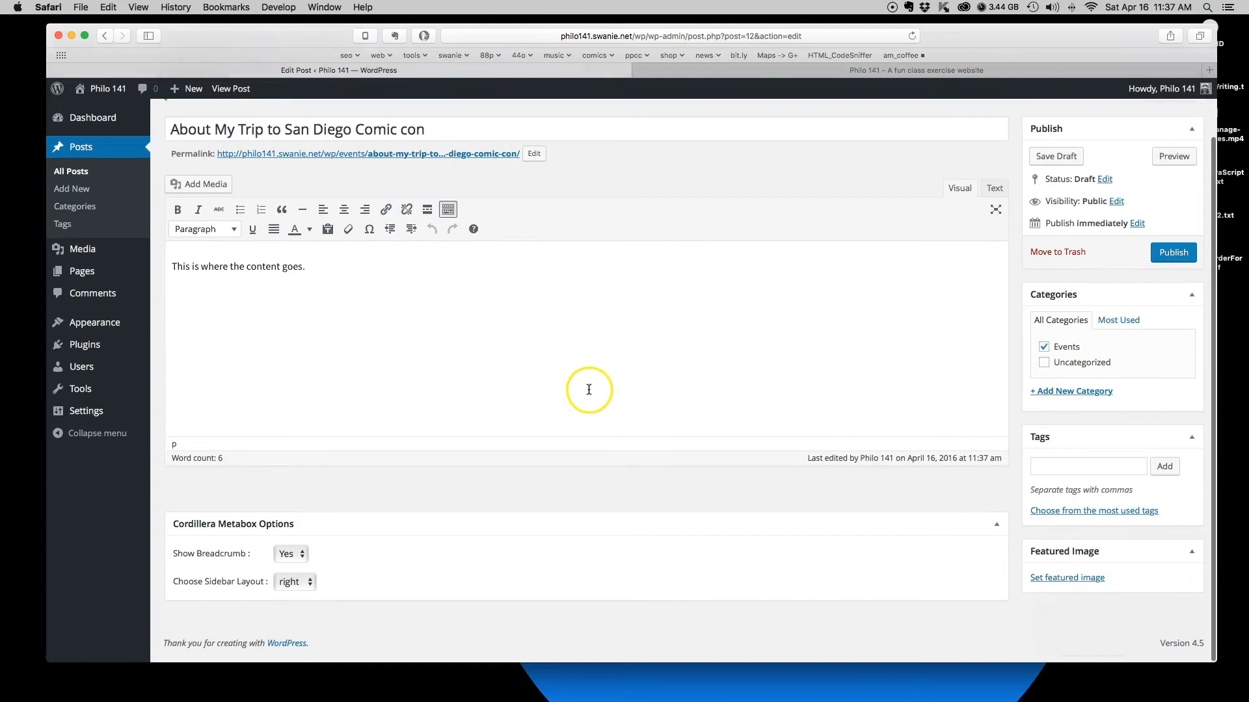
scroll(591, 387, "up", 2)
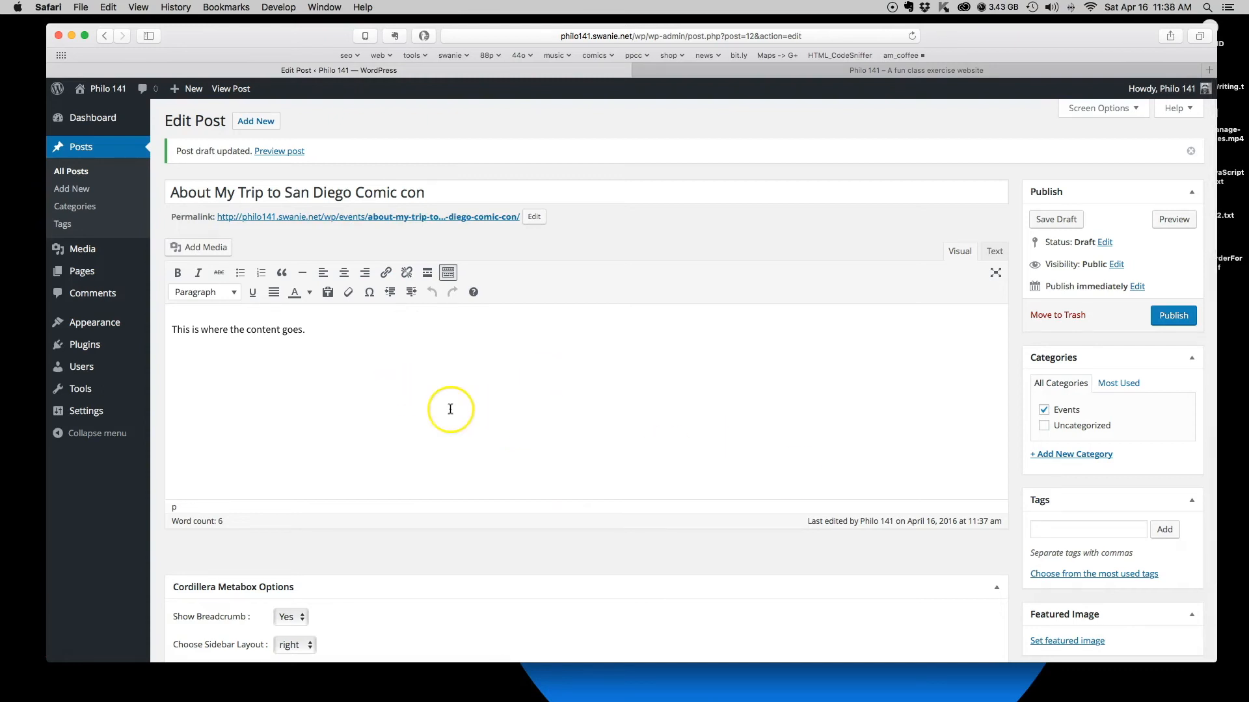
left_click(460, 391)
left_click(1160, 325)
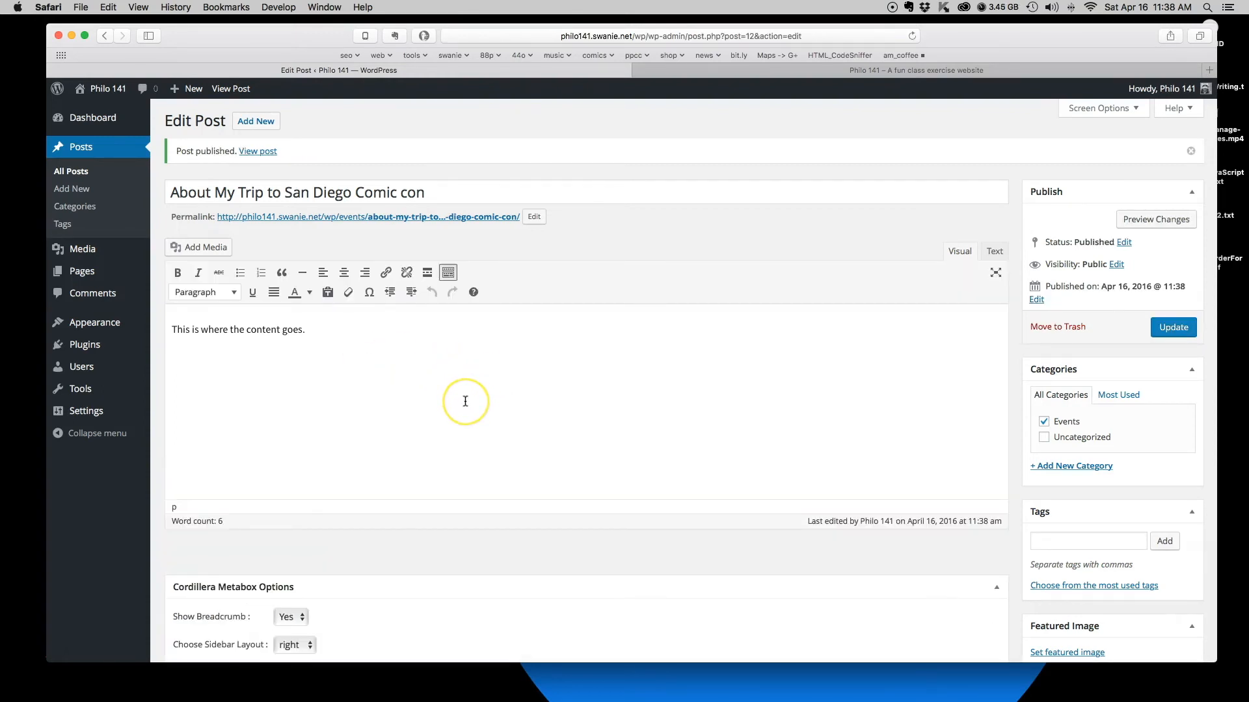
scroll(465, 401, "down", 1)
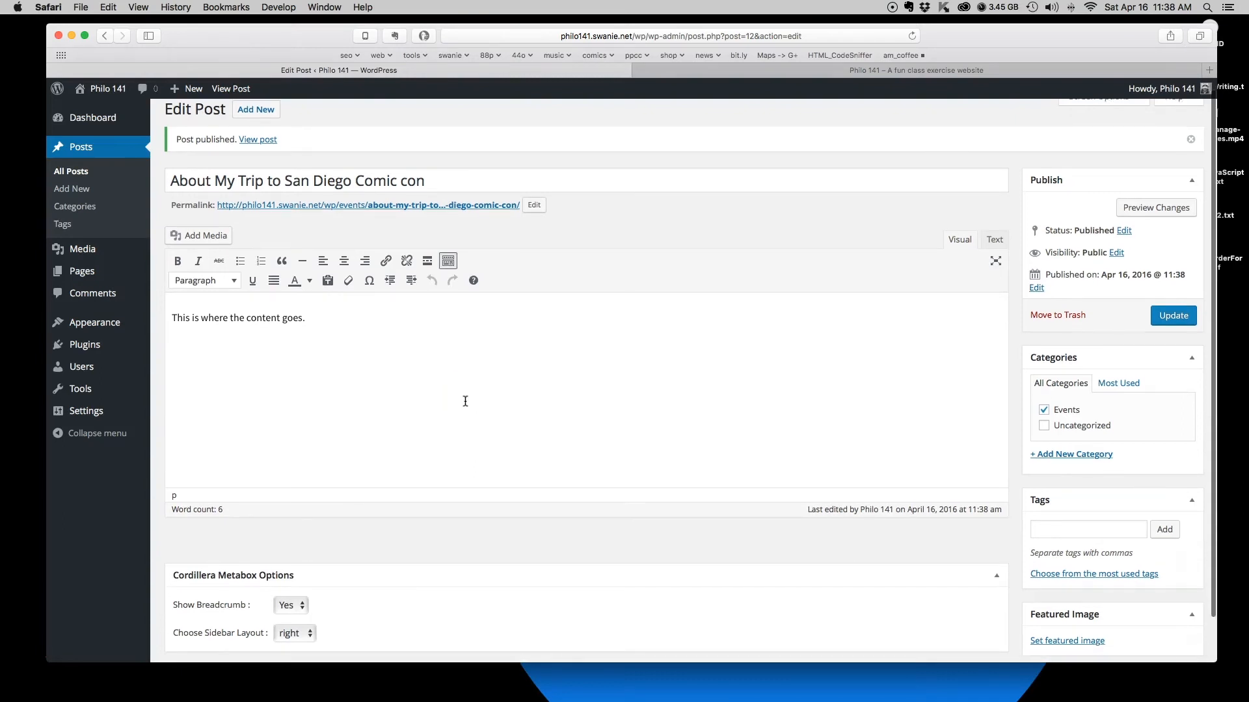
scroll(465, 402, "down", 2)
scroll(465, 402, "down", 2)
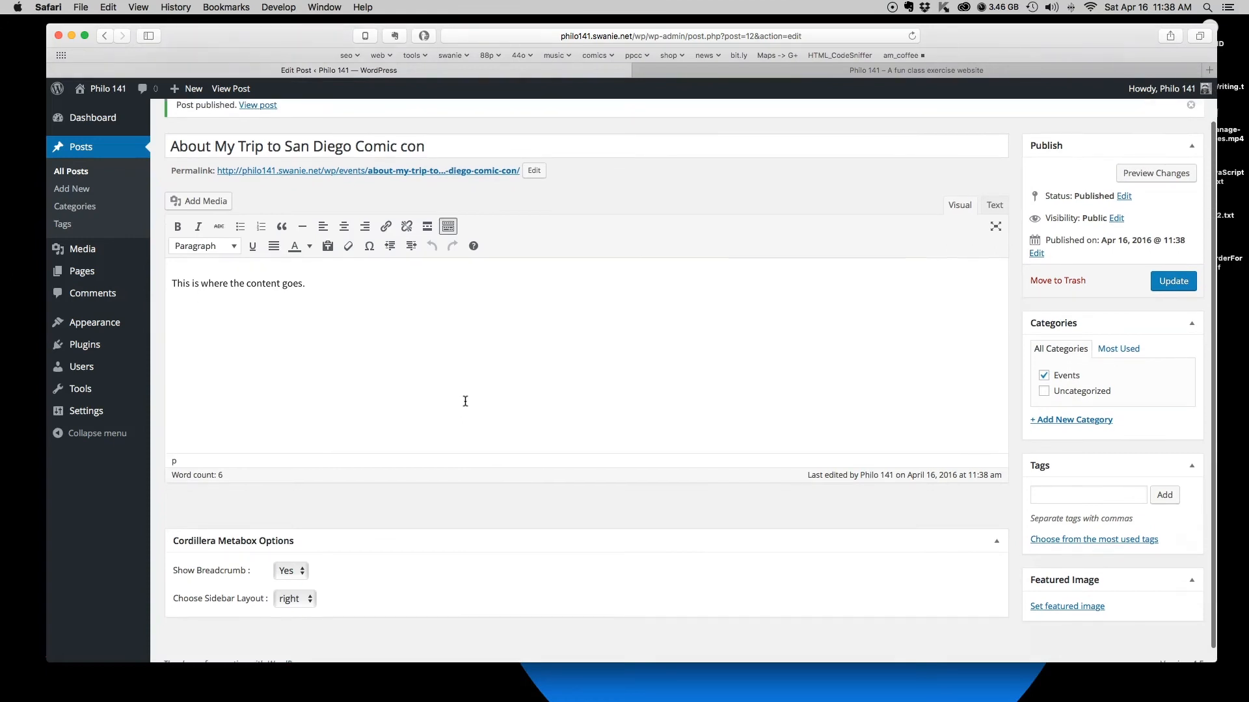
scroll(465, 401, "up", 5)
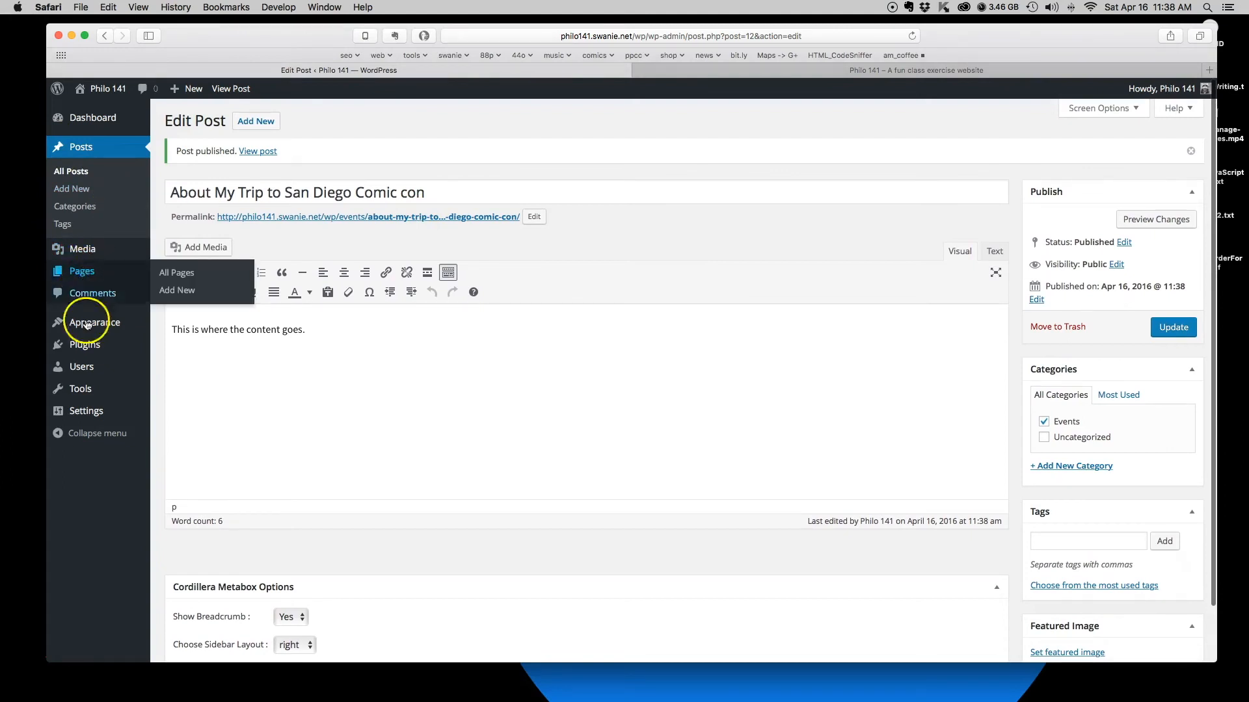
Open the site's menu management page, checking the live home page while it loads.
mouse_move(87, 324)
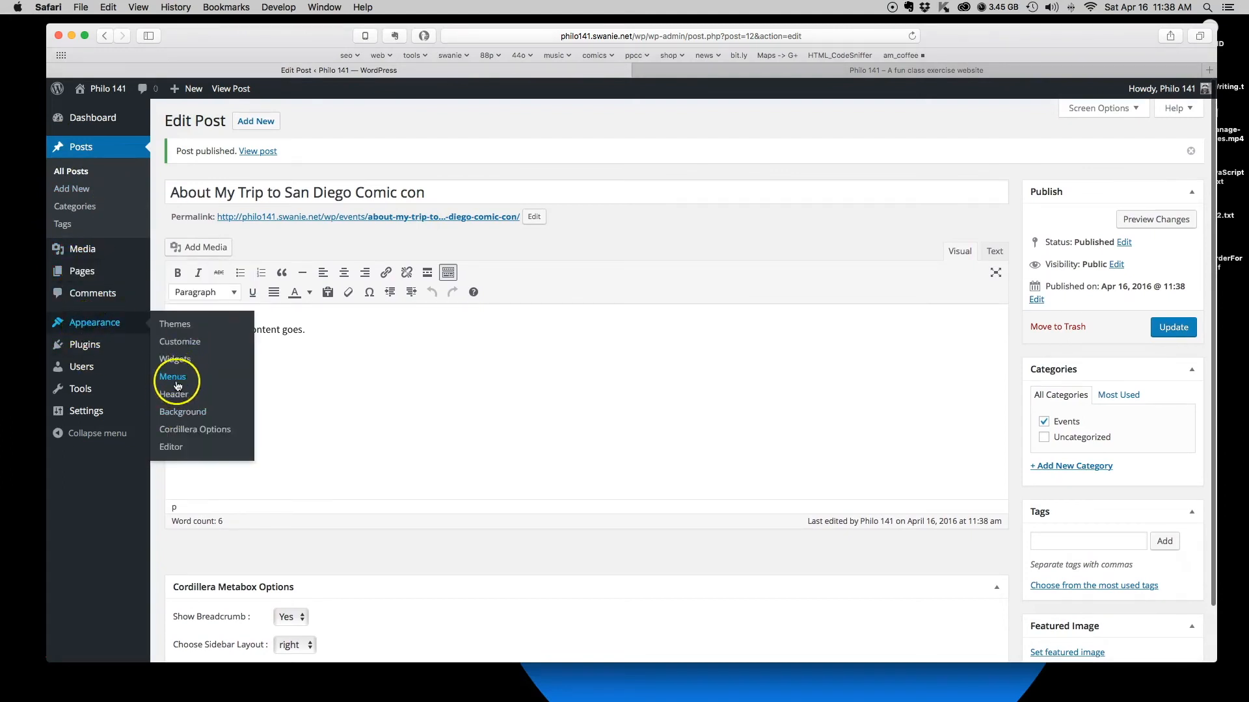
left_click(837, 70)
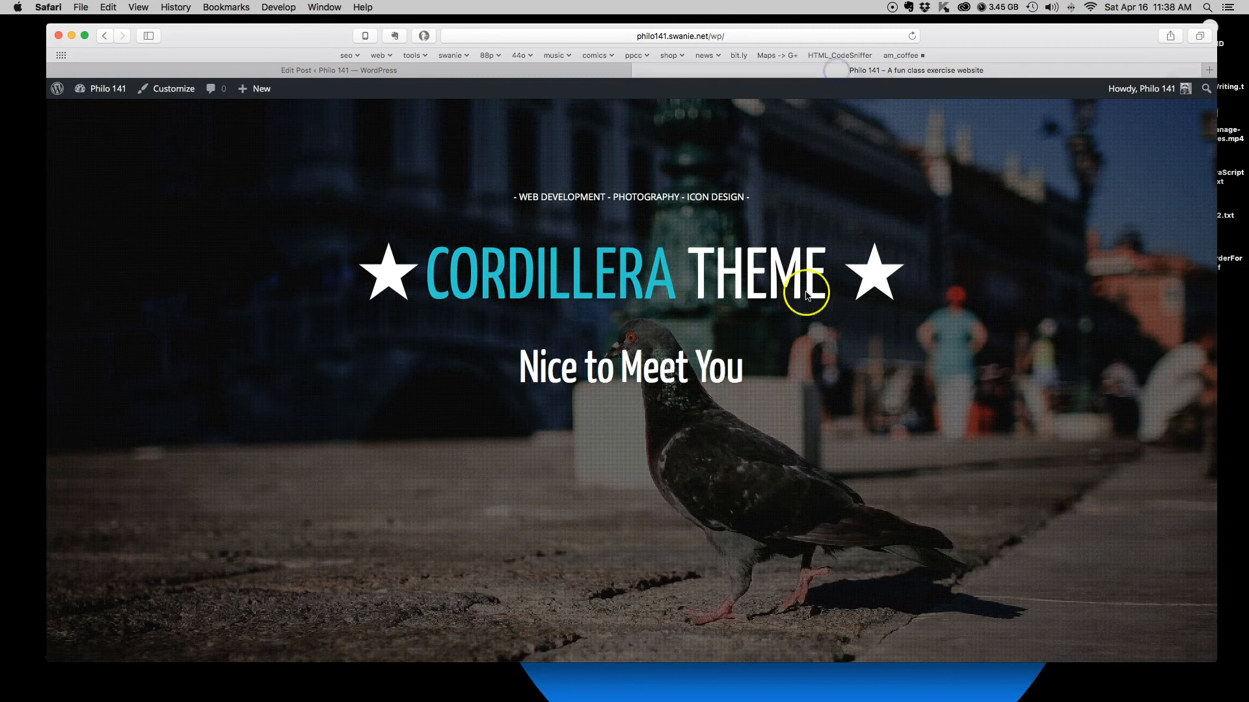
scroll(820, 329, "down", 3)
scroll(820, 329, "up", 3)
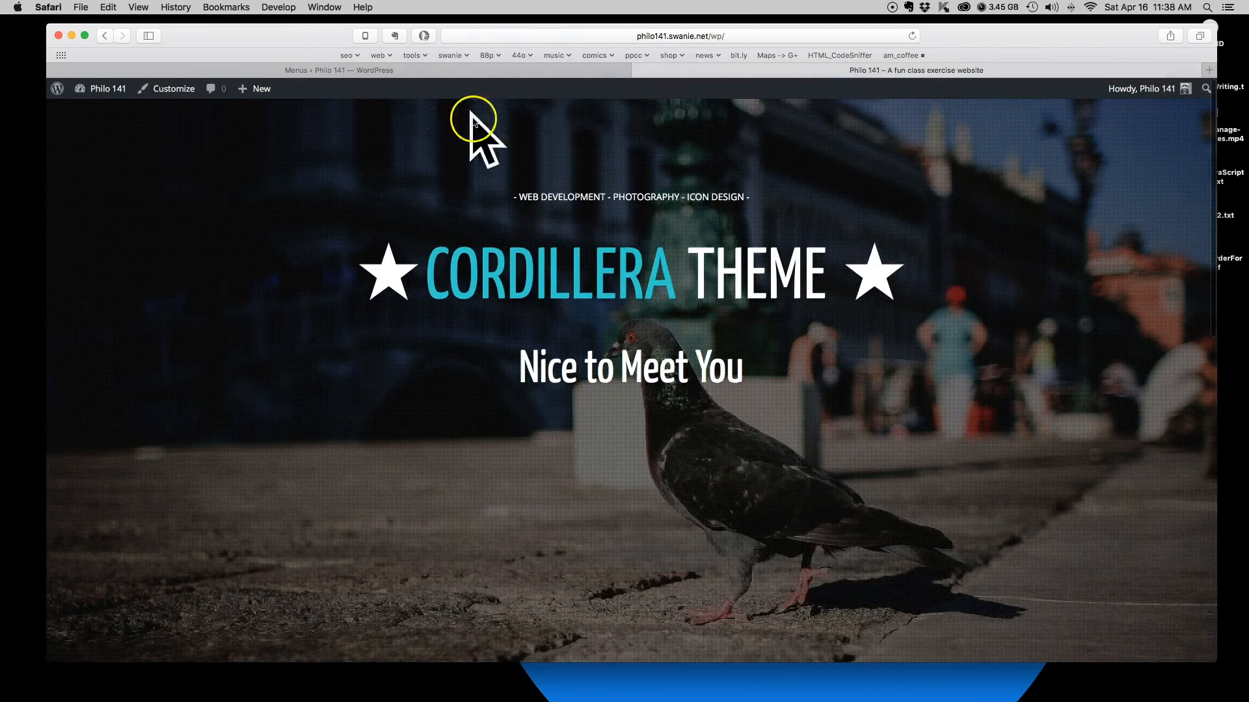
left_click(457, 72)
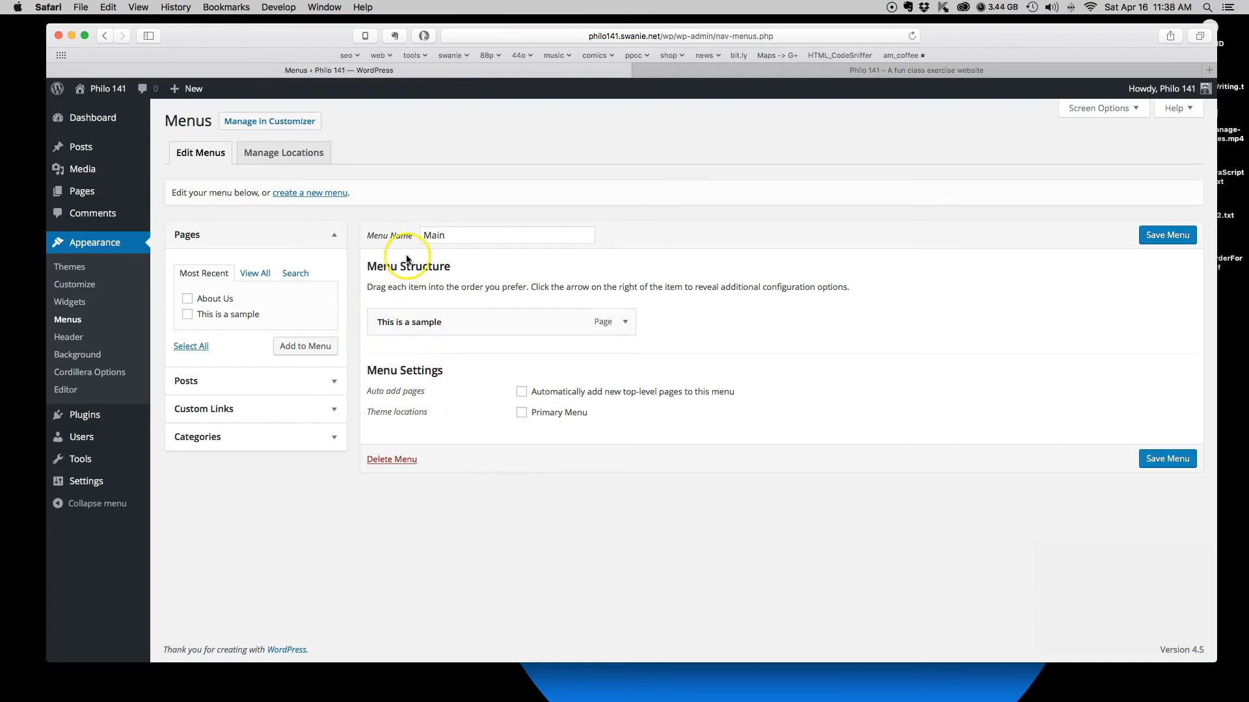
Remove the "This is a sample" item from the structure of the Main menu.
double_click(464, 241)
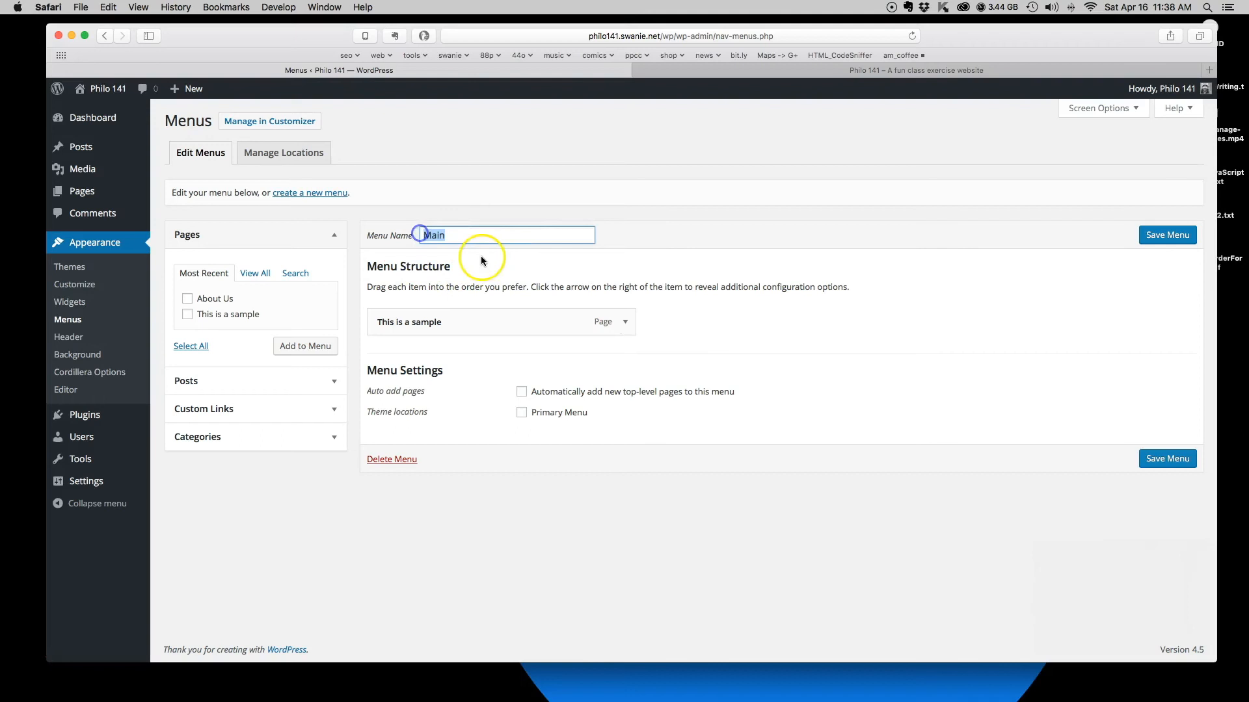
left_click(624, 321)
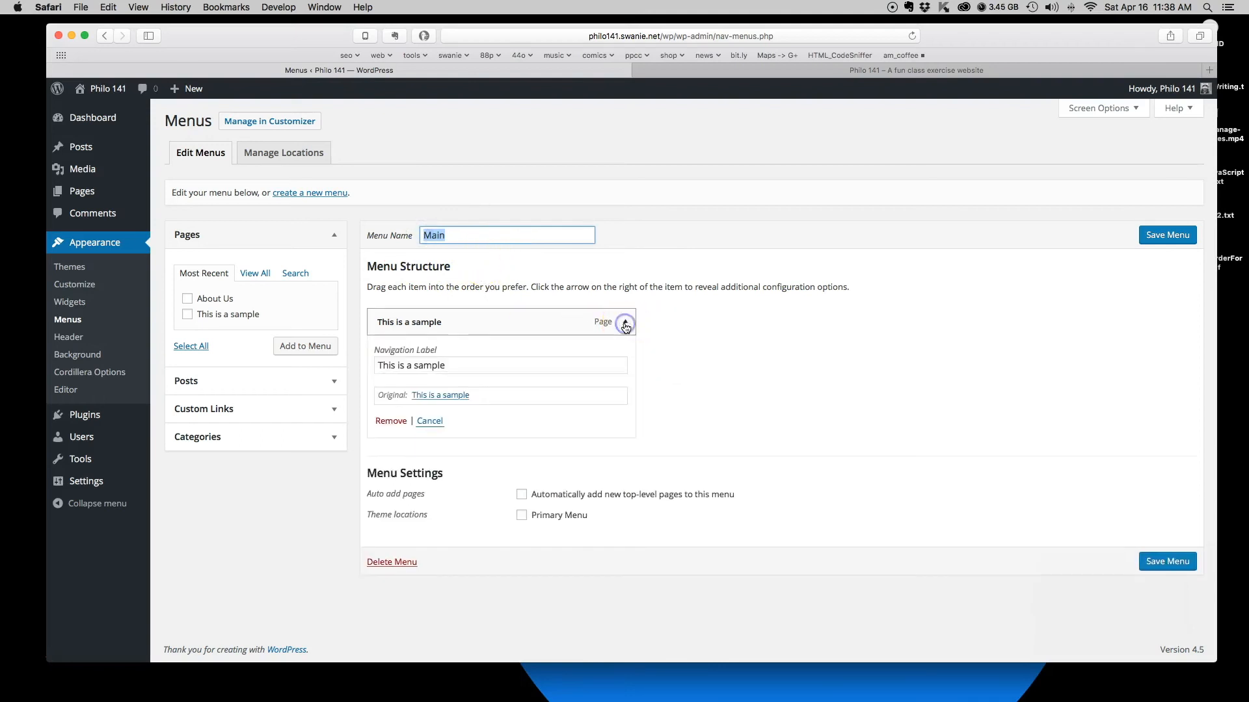
left_click(389, 421)
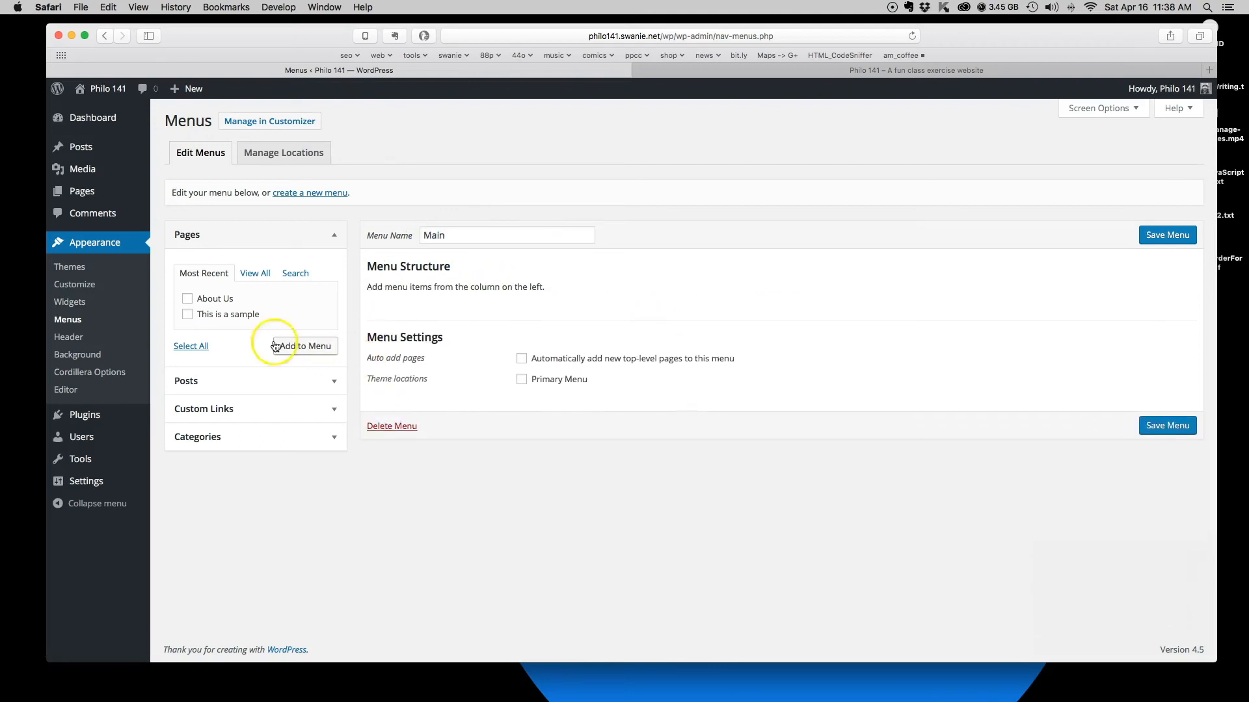
Select the Home and About Us pages from the full page list as candidates for the Main menu.
left_click(187, 300)
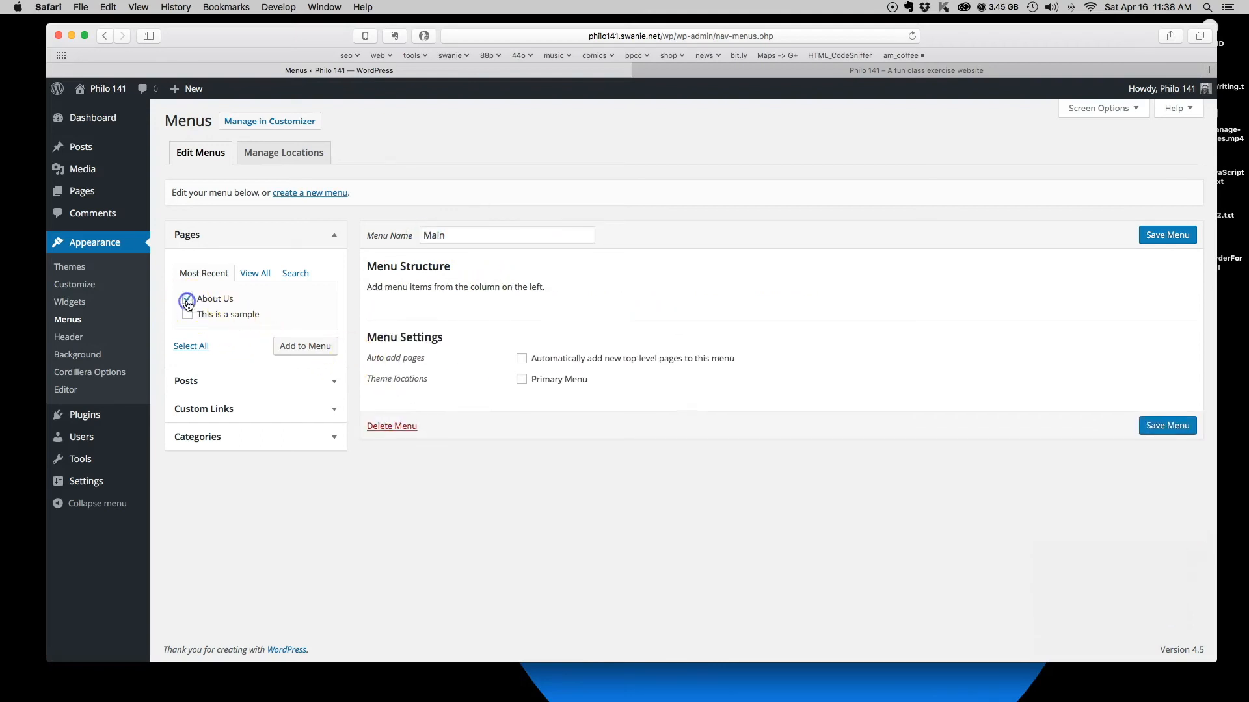
left_click(255, 273)
left_click(188, 300)
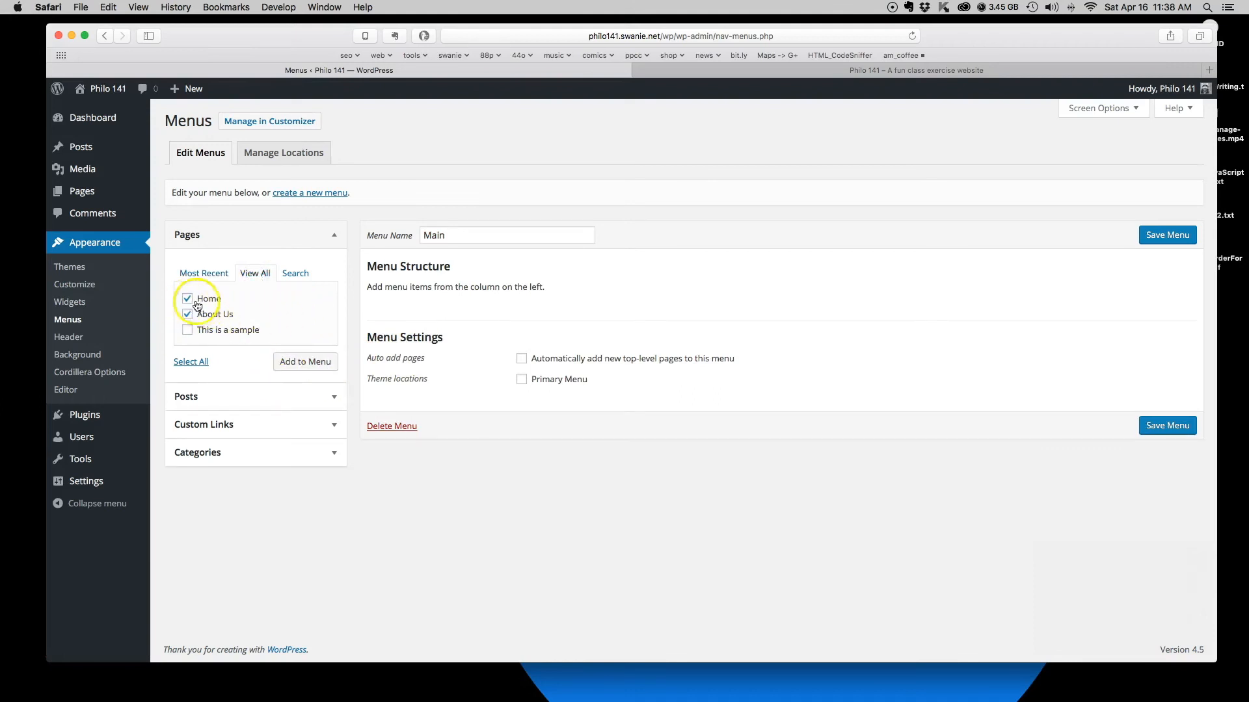
left_click(252, 275)
left_click(188, 299)
left_click(188, 316)
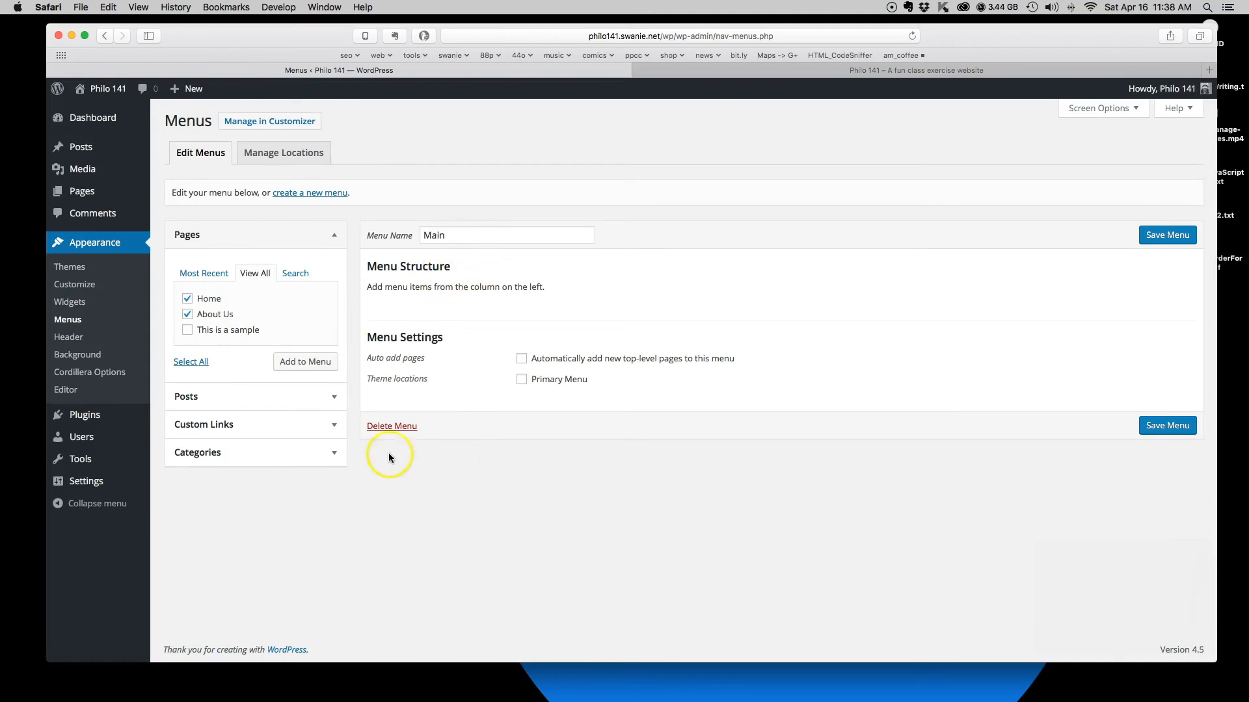
Delete the Main menu and confirm the deletion.
left_click(392, 427)
left_click(750, 368)
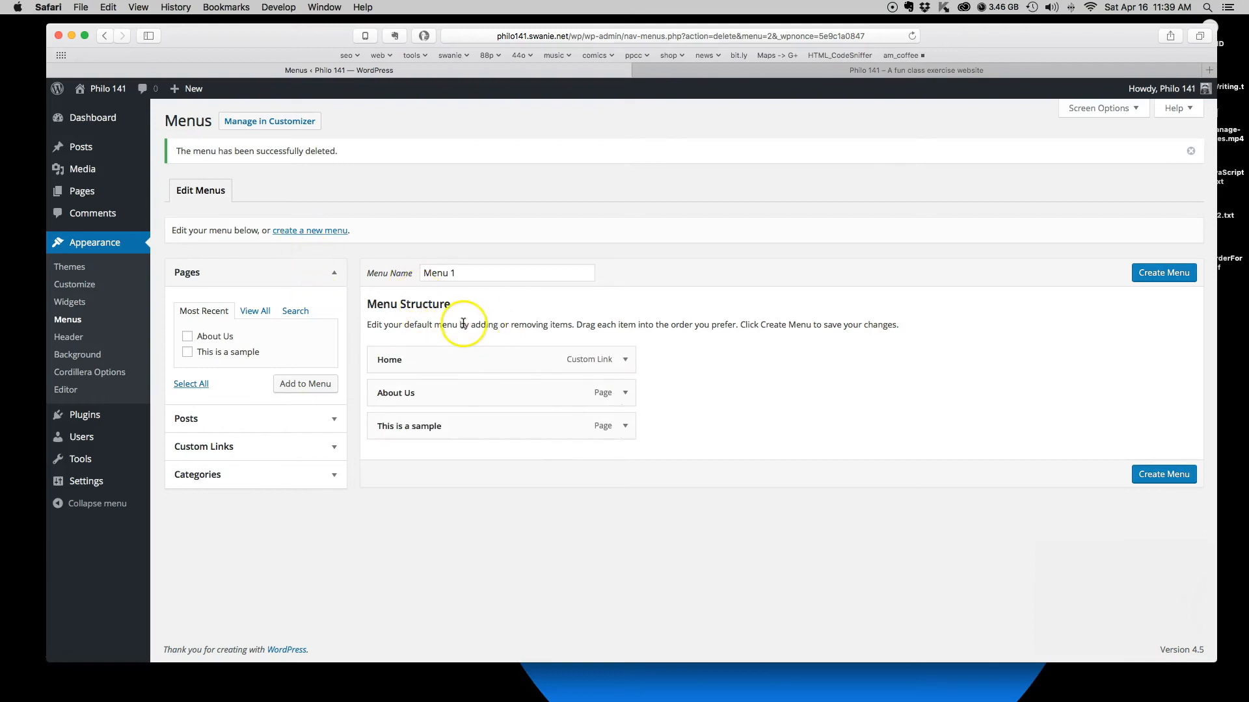
Create a menu named Main, place its "This is a sample" item between Home and About Us, and save it.
left_click_drag(479, 272, 419, 272)
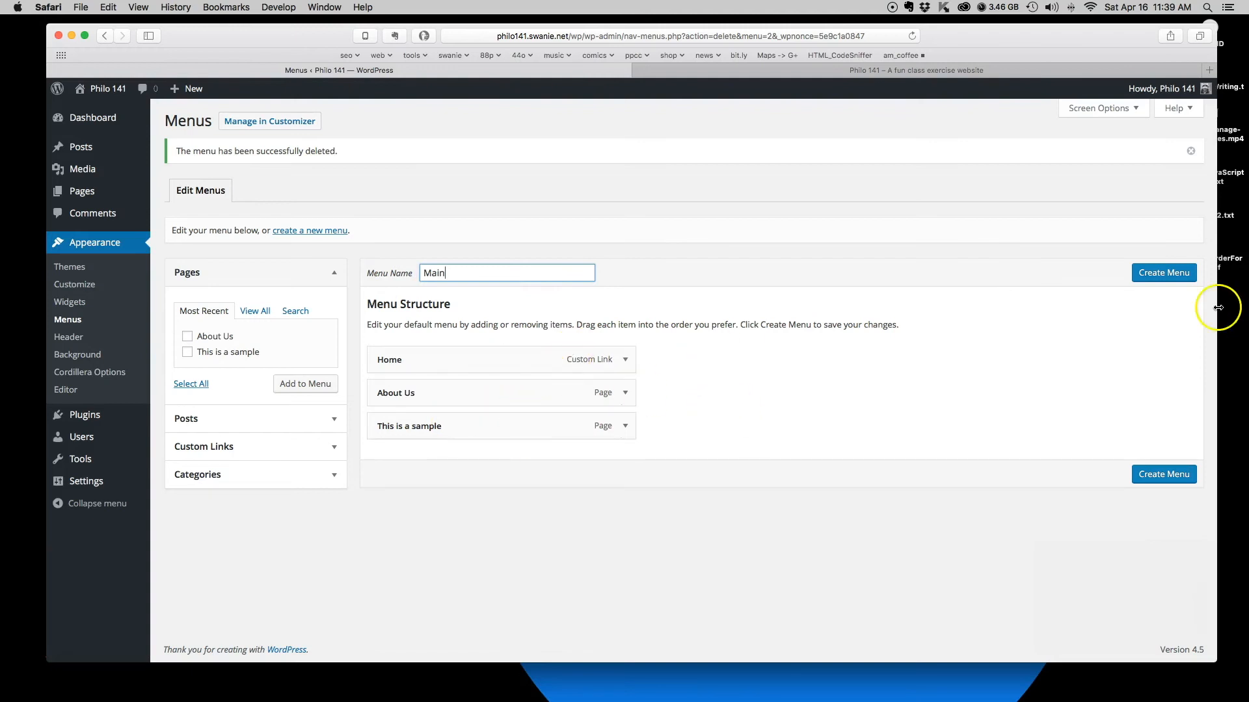
left_click(1157, 273)
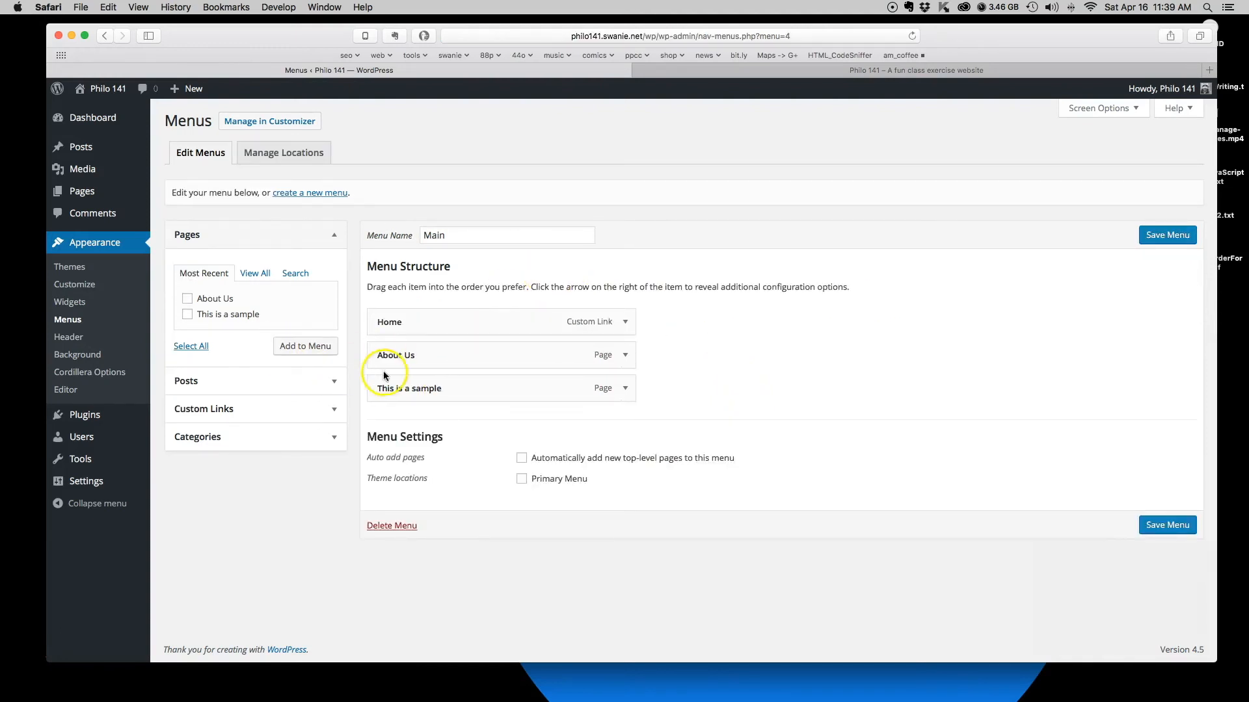
left_click(624, 388)
left_click(624, 389)
mouse_move(474, 390)
left_mouse_down()
mouse_move(470, 356)
mouse_move(457, 358)
mouse_move(455, 404)
mouse_move(454, 390)
left_mouse_up()
left_click(1162, 524)
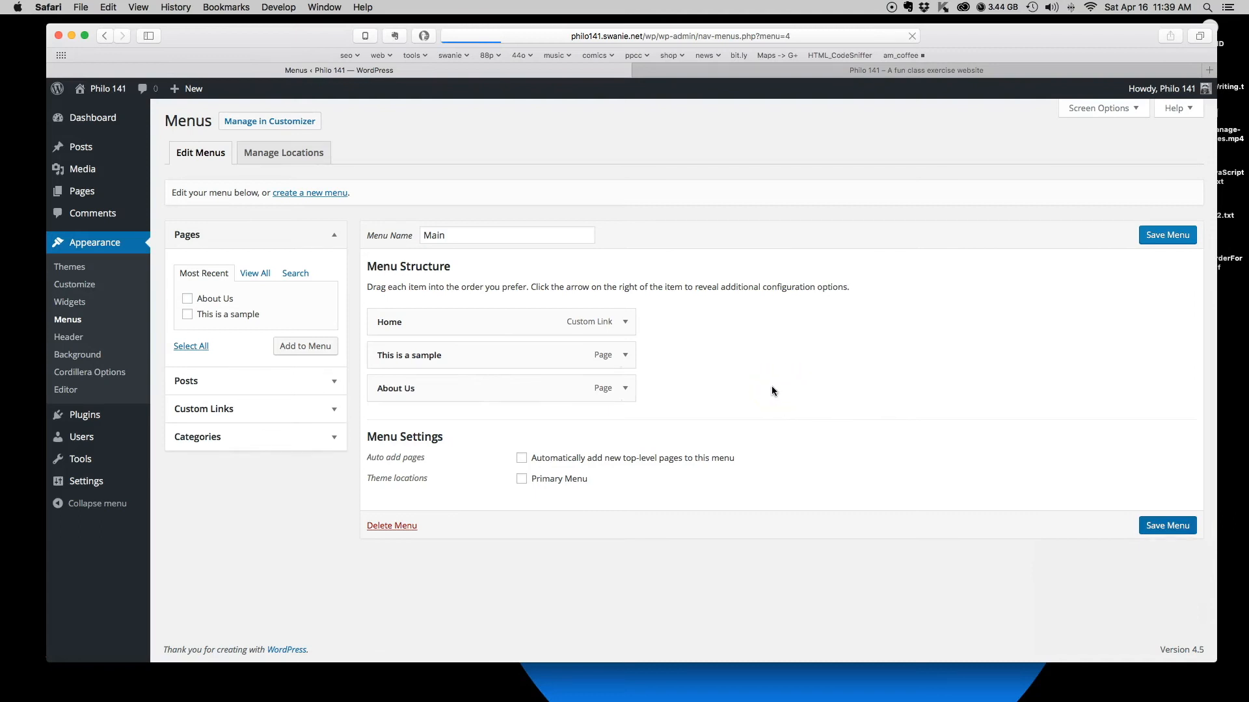
left_click(698, 414)
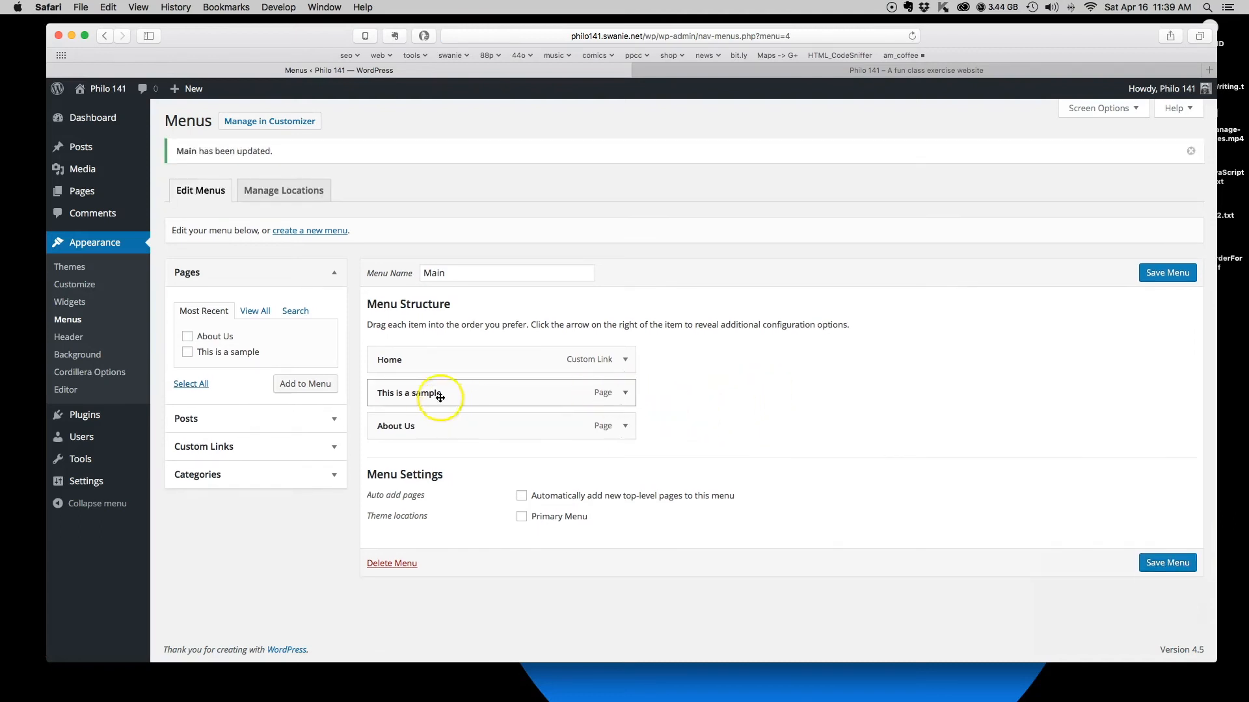
Change the navigation label of the "This is a sample" menu item to Sample and save the Main menu.
left_click(627, 395)
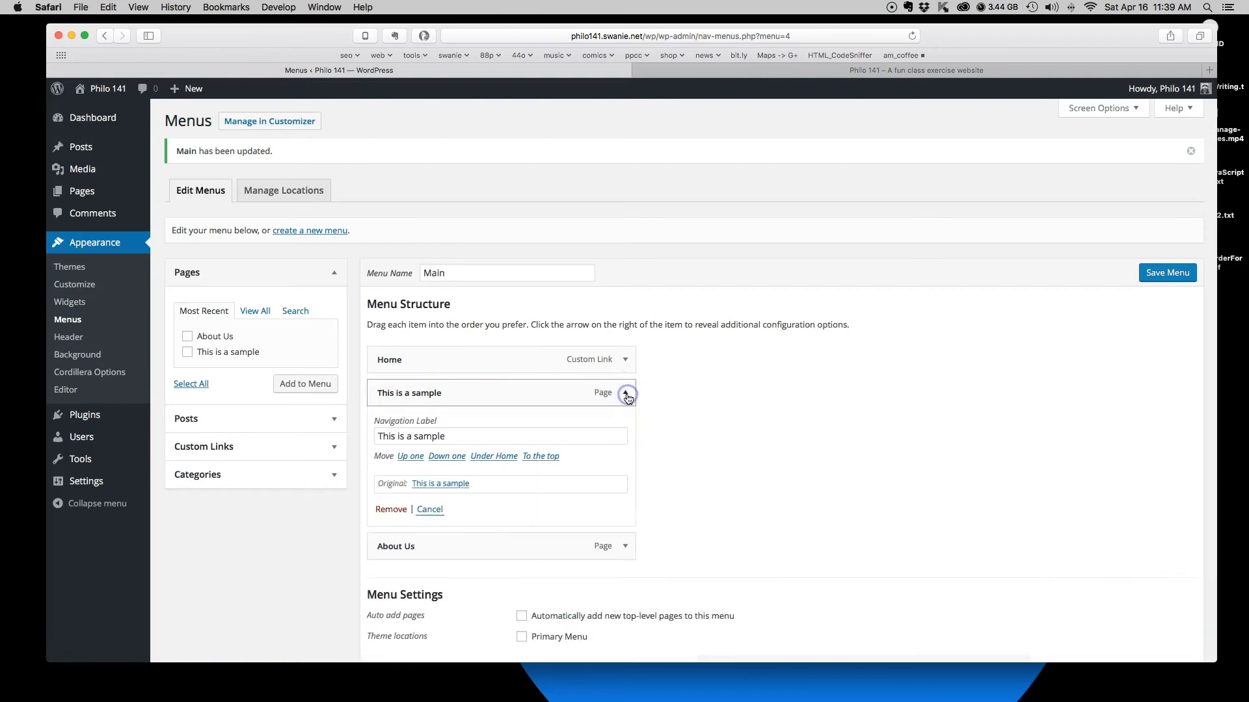
scroll(742, 449, "down", 3)
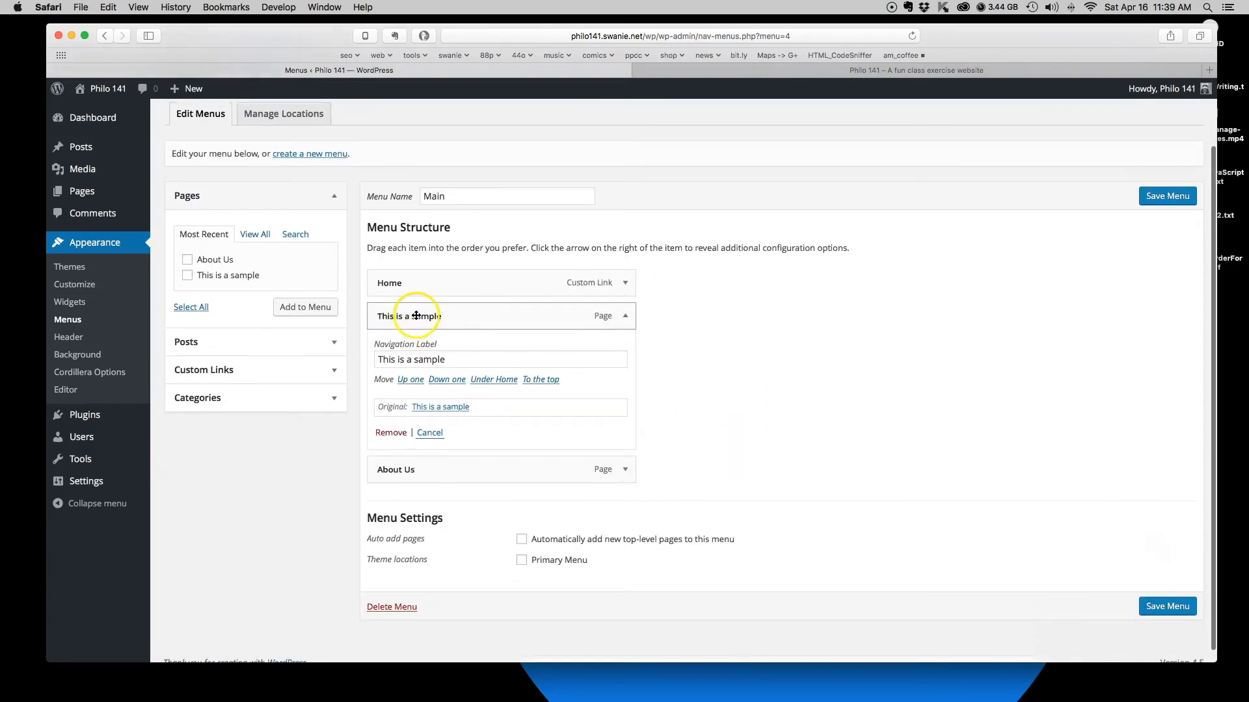
left_click(419, 360)
left_click_drag(419, 359, 376, 359)
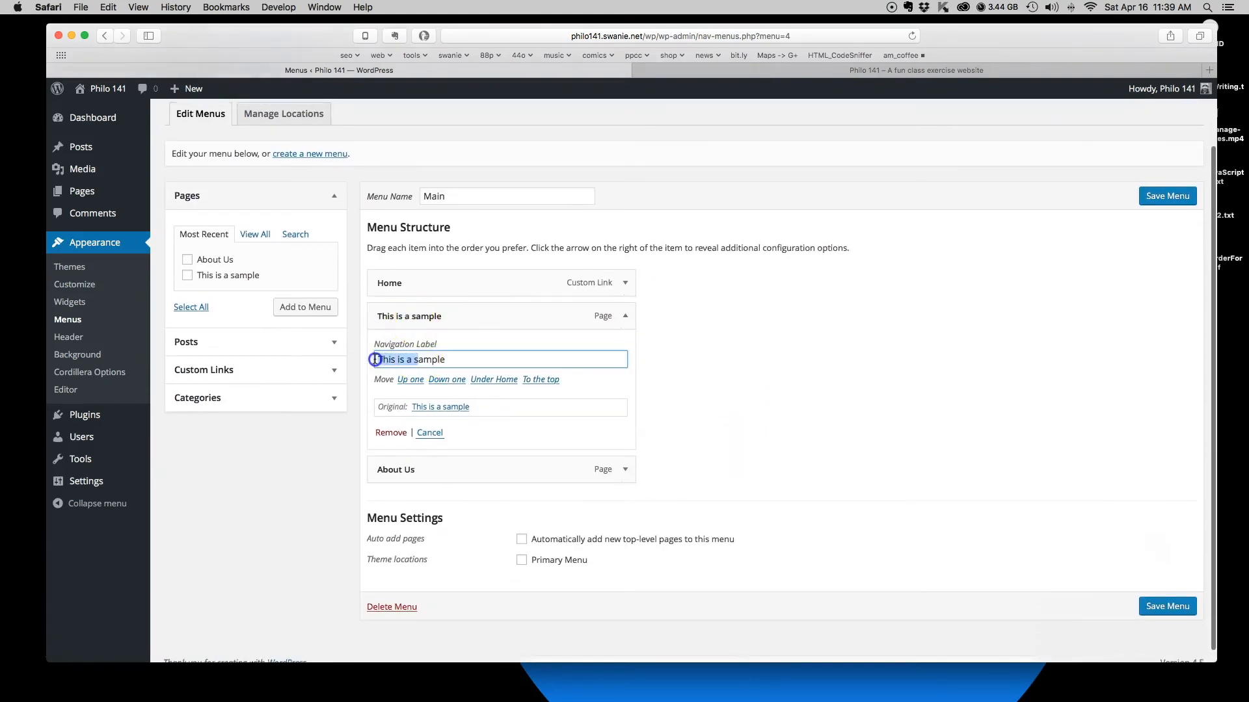
type("S")
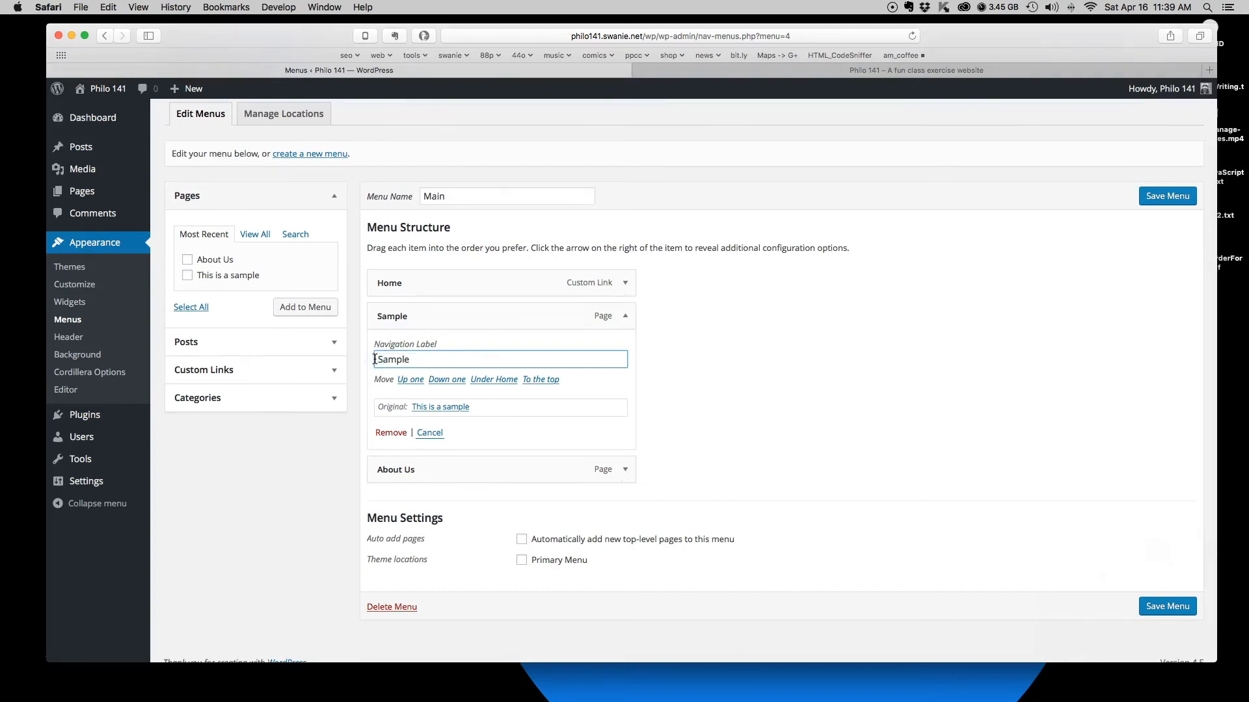
left_click(663, 357)
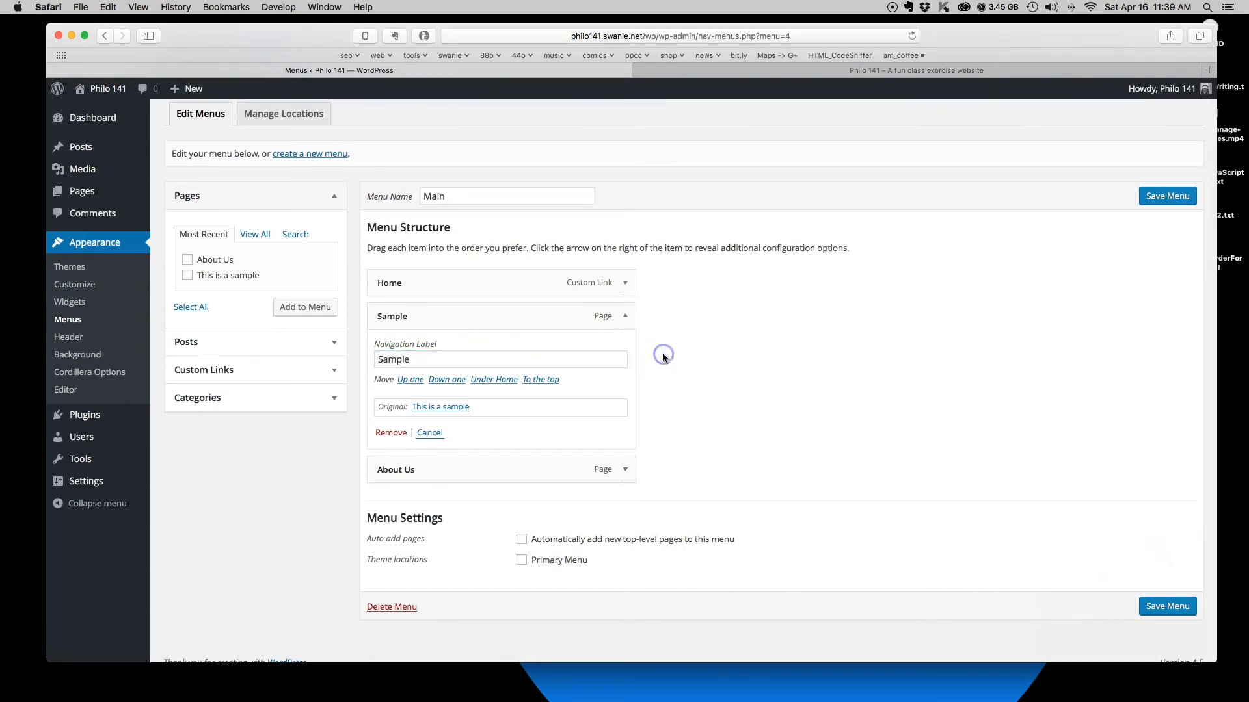
left_click(418, 351)
left_click(625, 316)
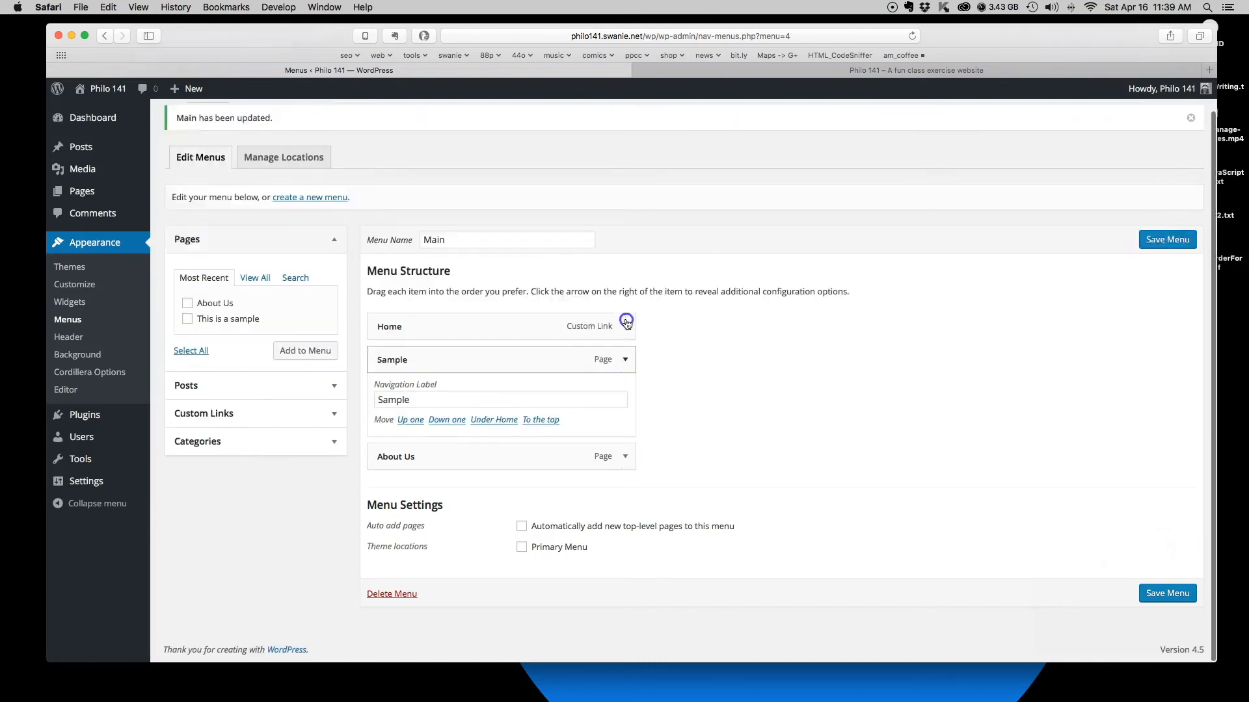
left_click(730, 409)
left_click(1175, 274)
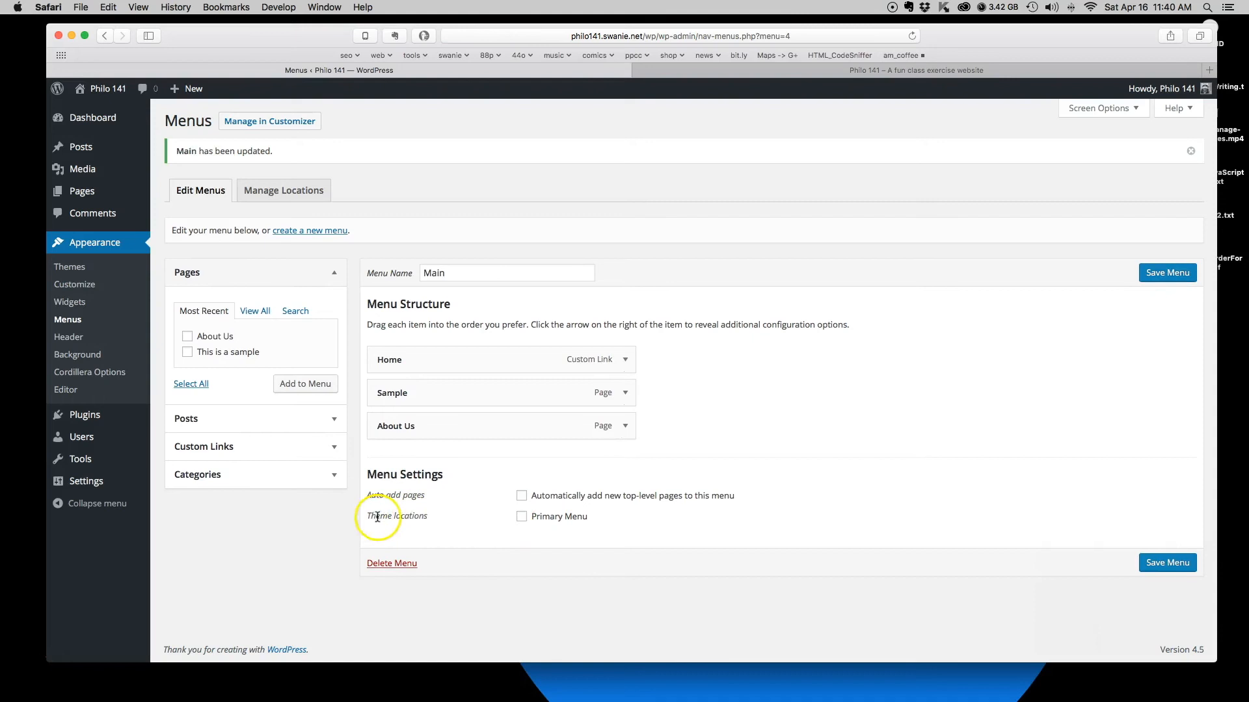
Assign the Main menu to the theme's Primary Menu location and save the change.
left_click_drag(365, 515, 445, 518)
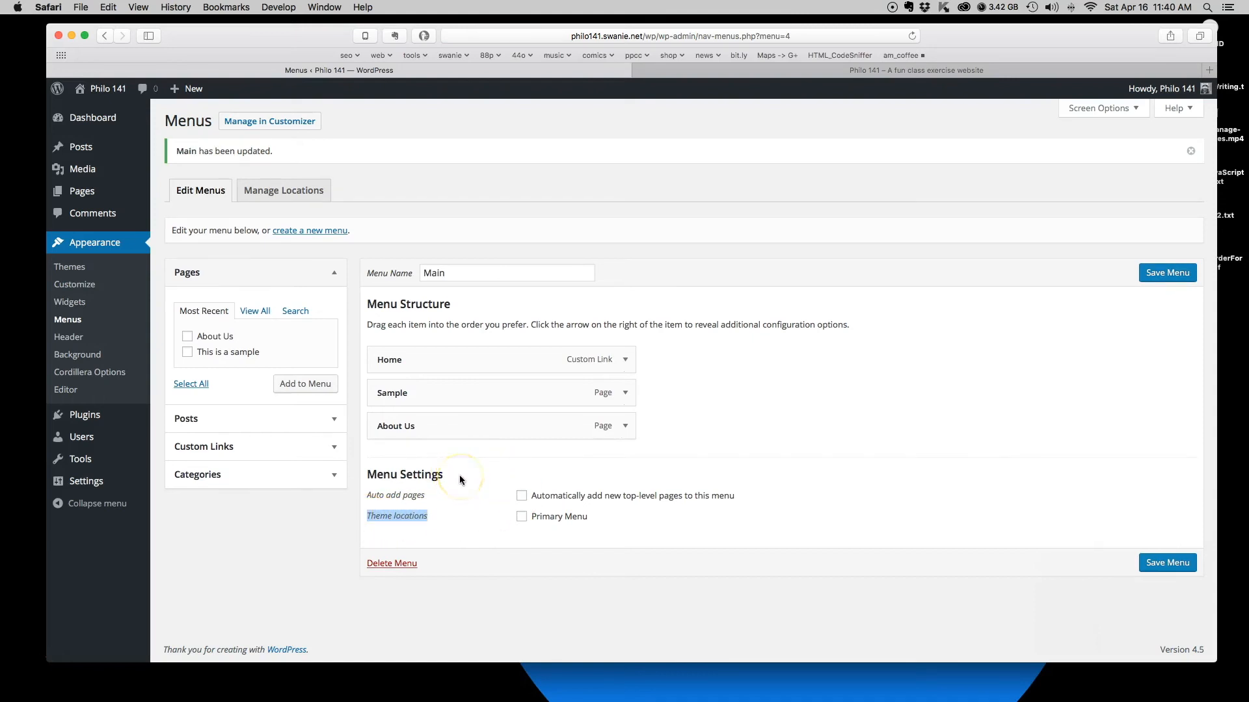
left_click(279, 191)
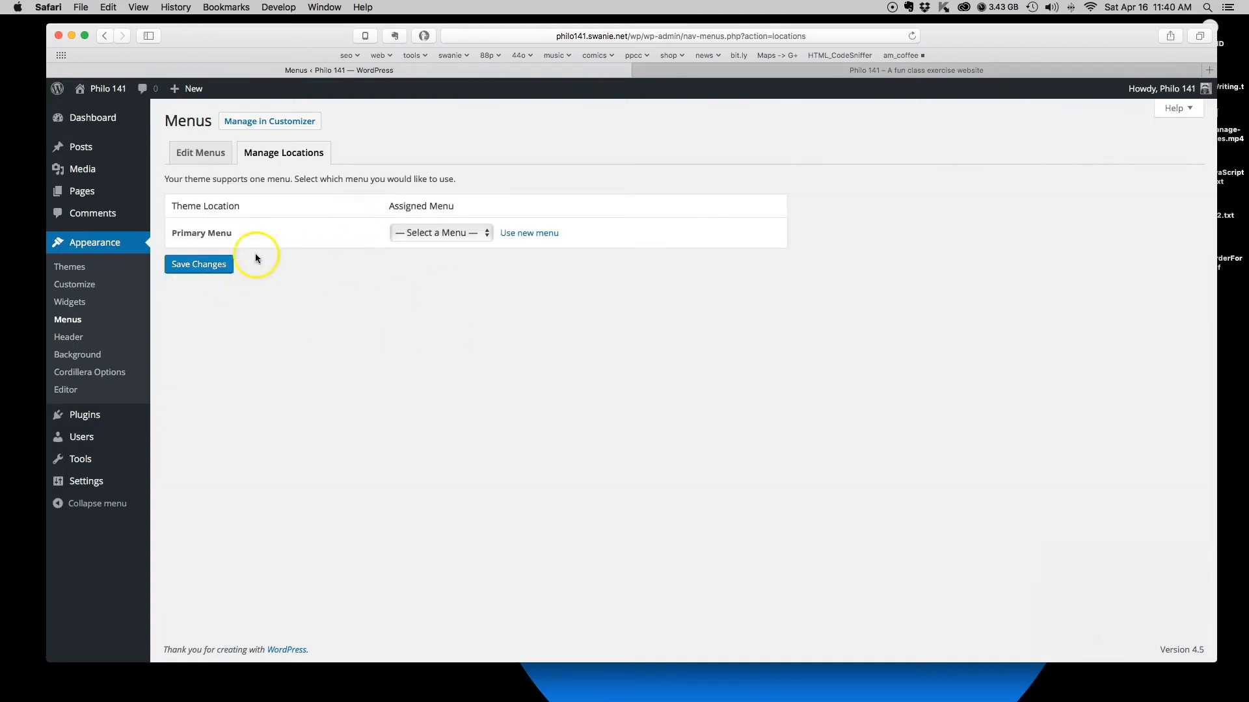
left_click(449, 233)
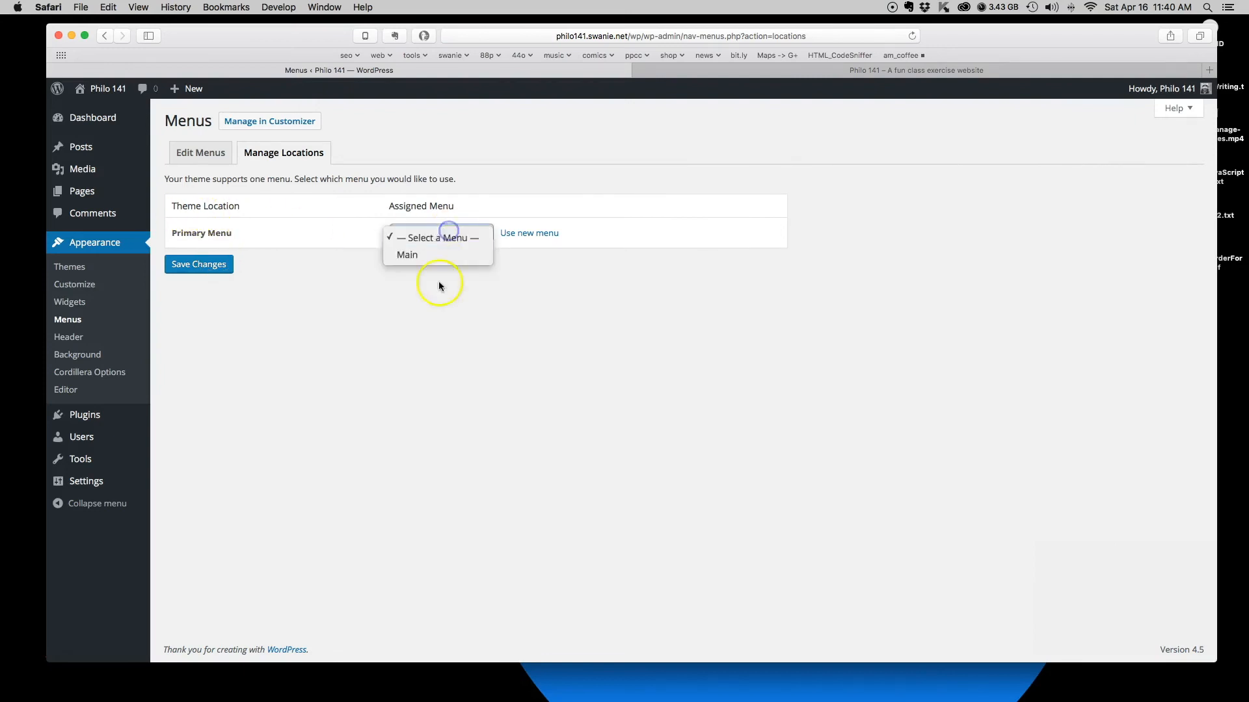
left_click(412, 256)
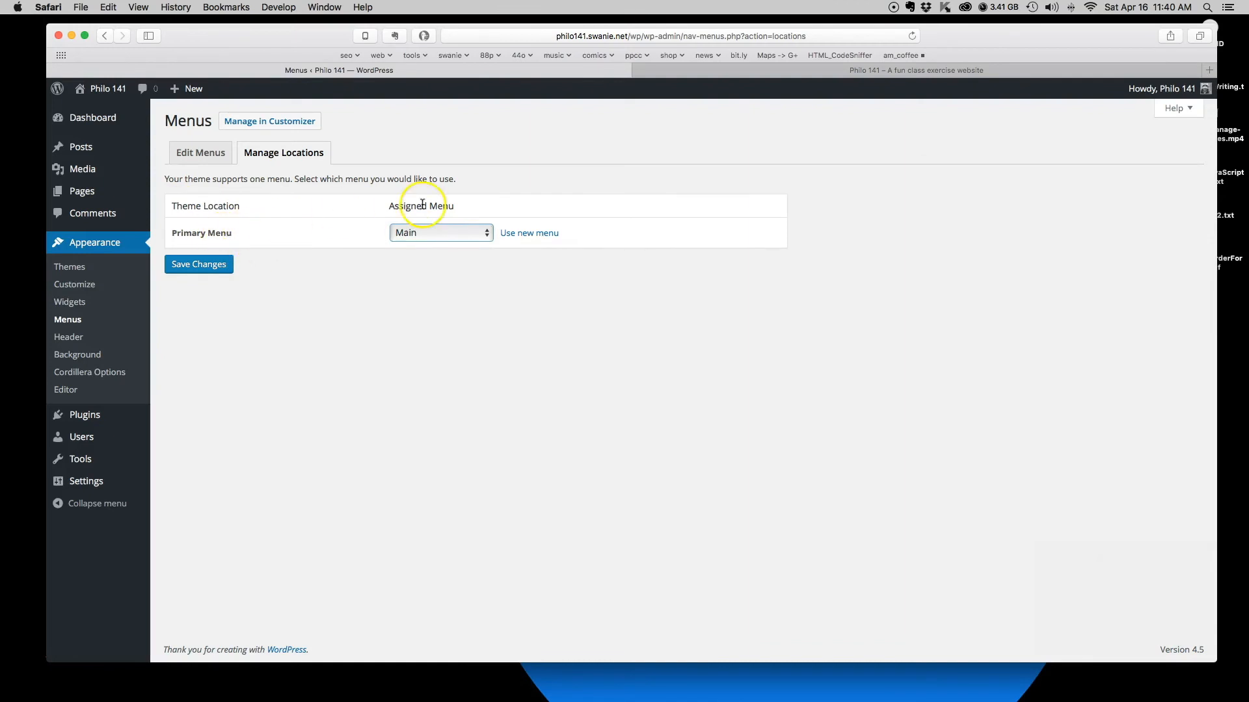
left_click(454, 238)
left_click(447, 240)
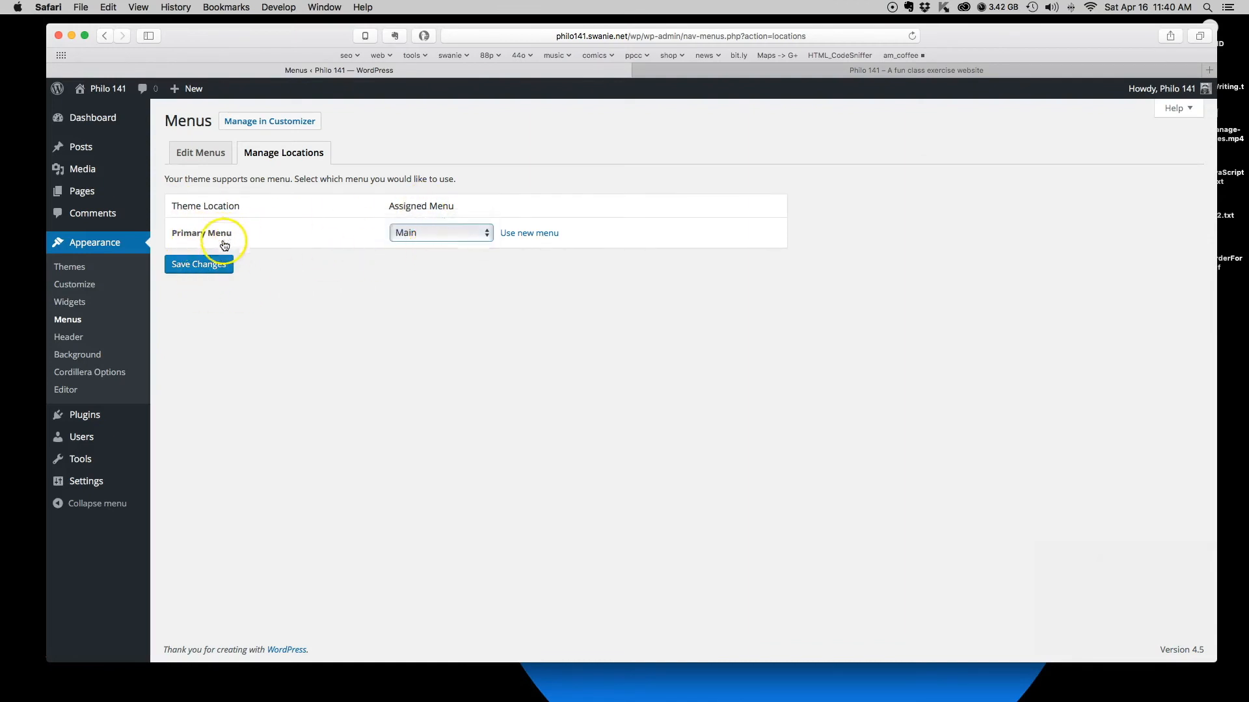
left_click(194, 266)
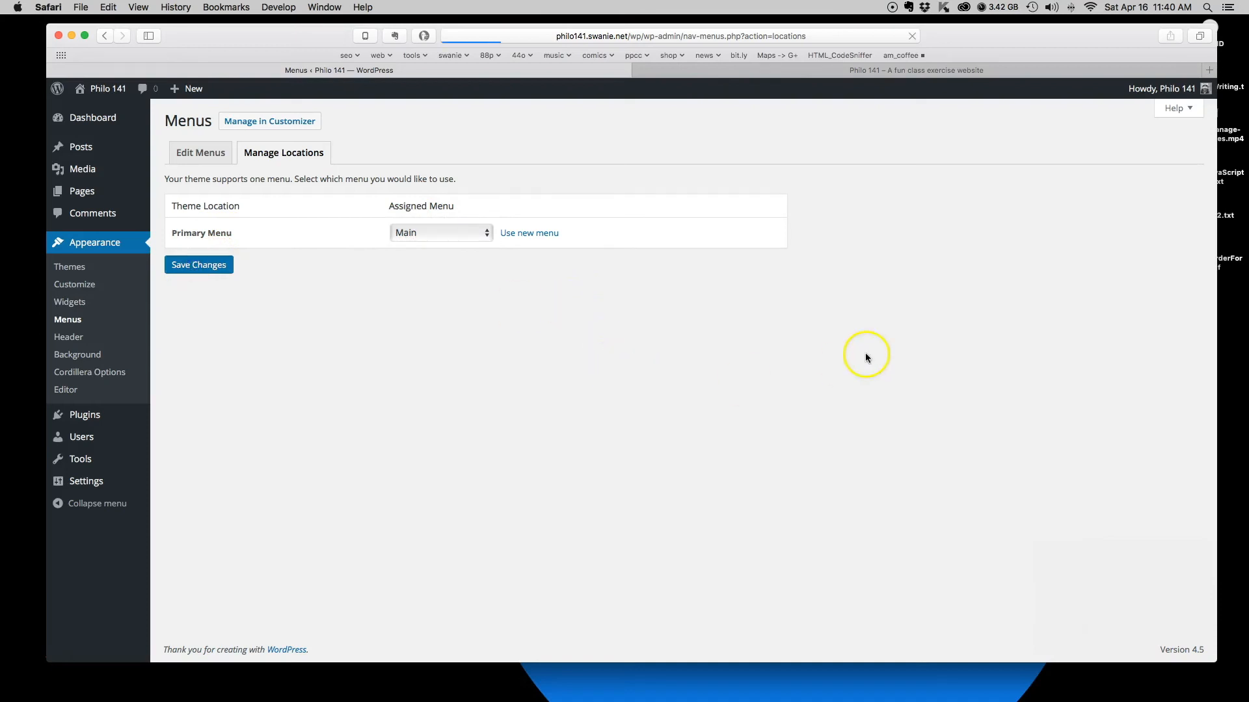
Reload the live home page and examine the navigation menu's items and its position relative to the header image.
left_click(800, 73)
left_click(912, 36)
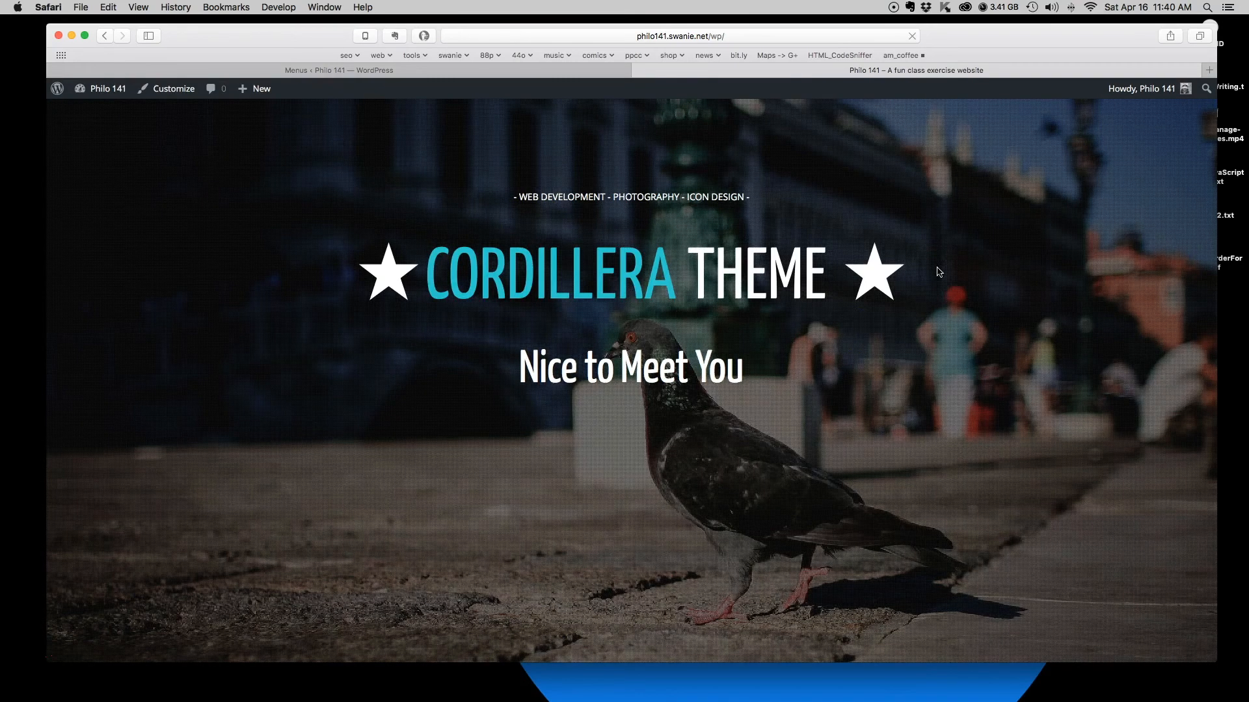
left_click(872, 335)
scroll(870, 335, "down", 5)
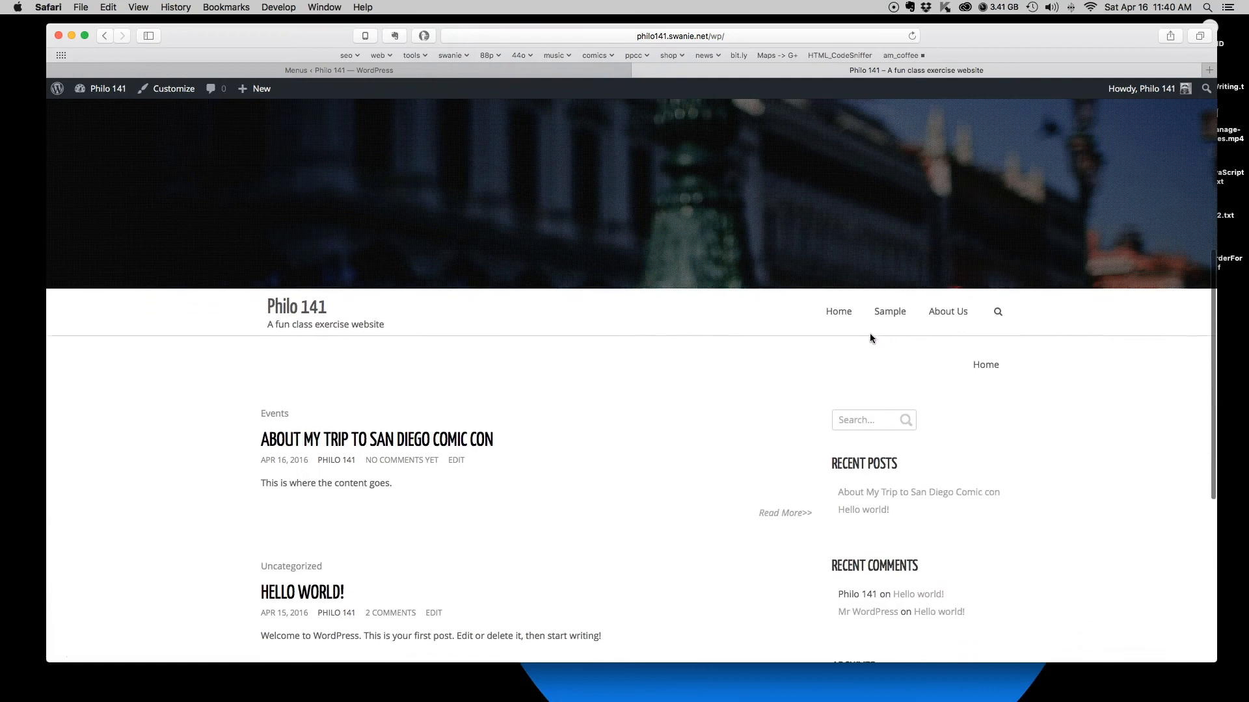
scroll(665, 390, "up", 5)
scroll(810, 361, "down", 4)
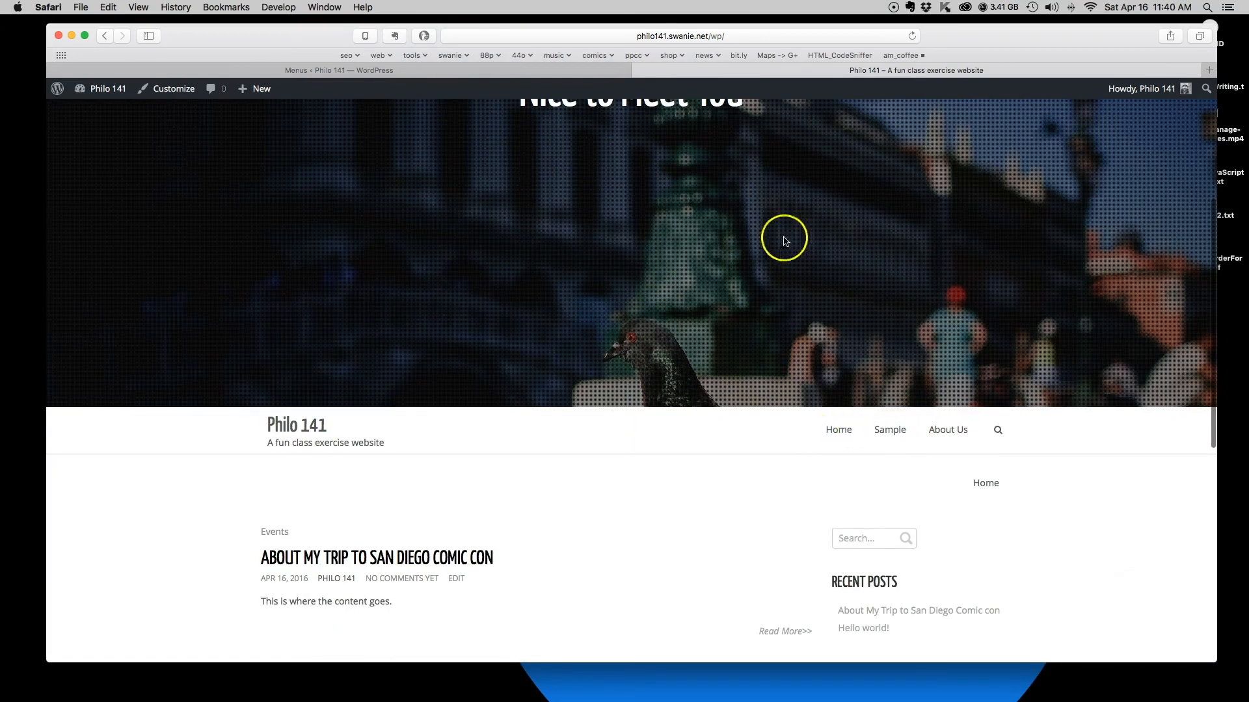
scroll(813, 288, "up", 4)
scroll(810, 287, "down", 4)
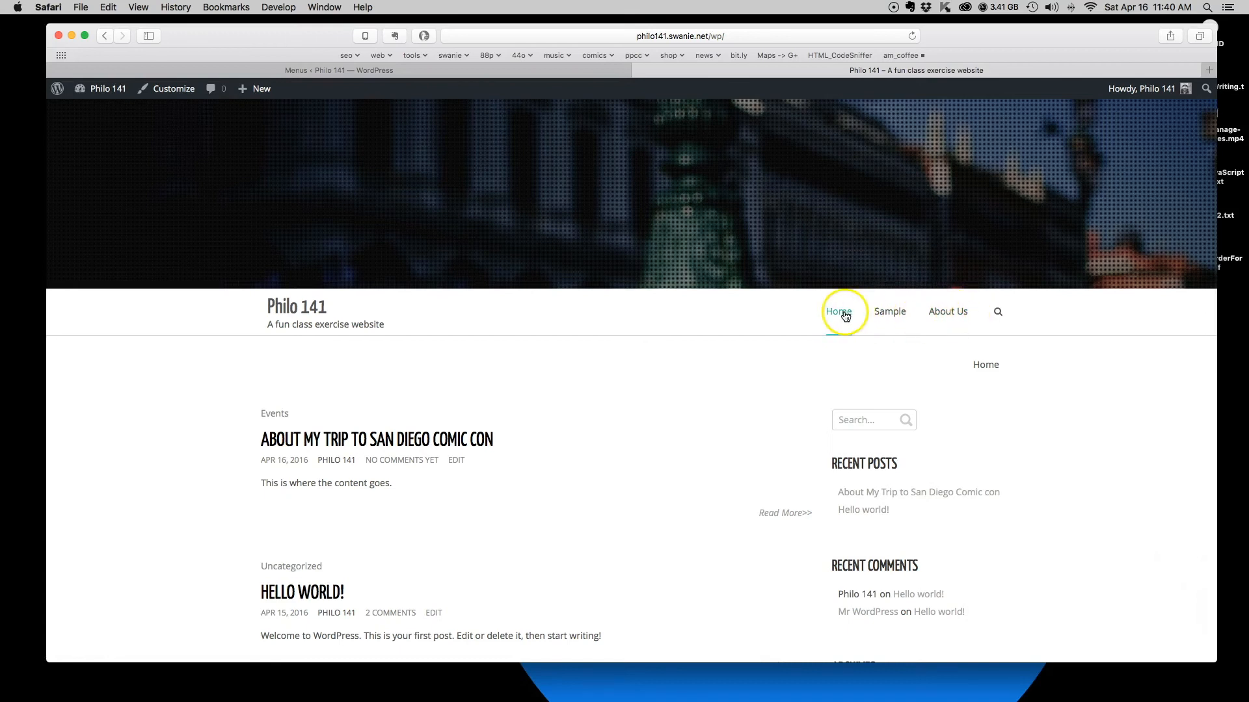
scroll(577, 254, "up", 5)
scroll(577, 254, "down", 8)
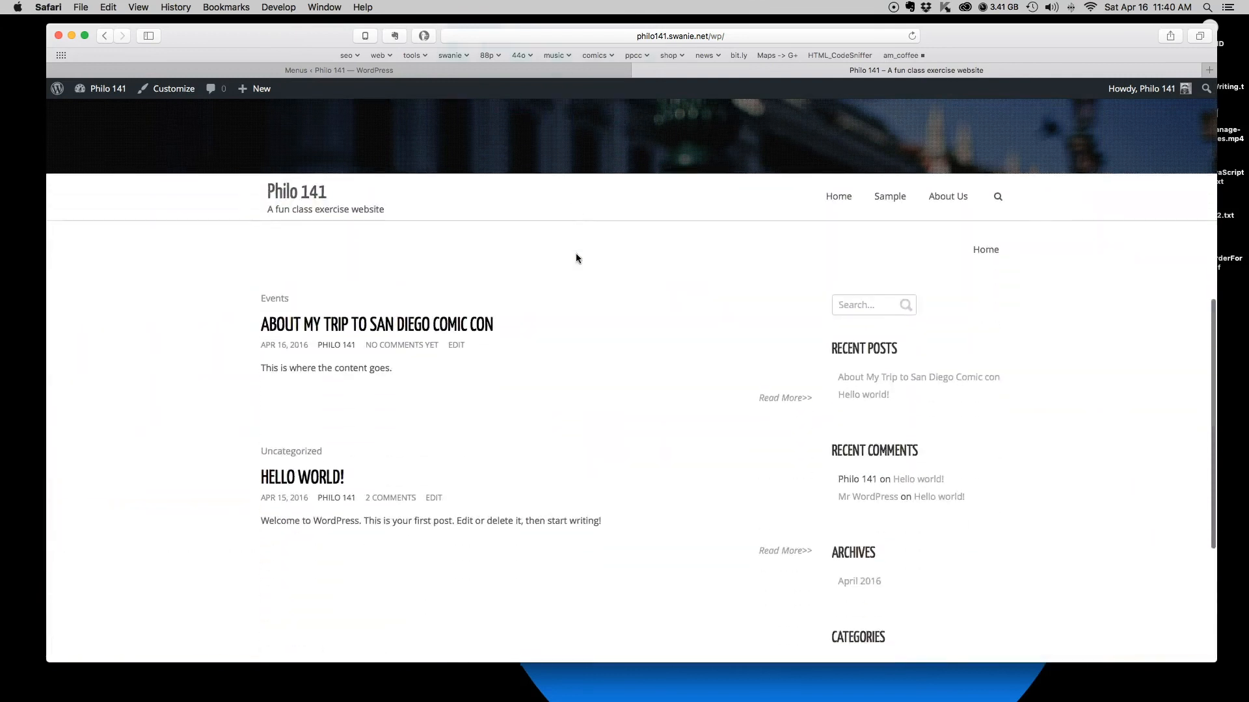
scroll(575, 259, "up", 8)
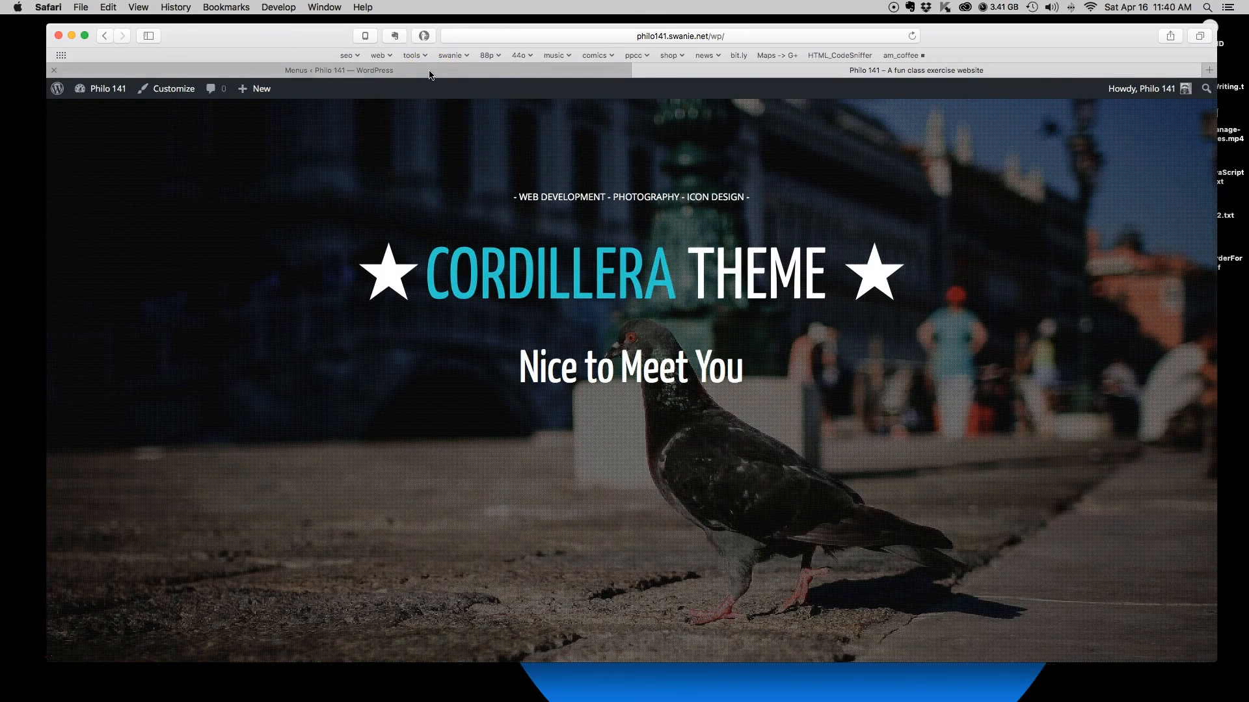
left_click(422, 72)
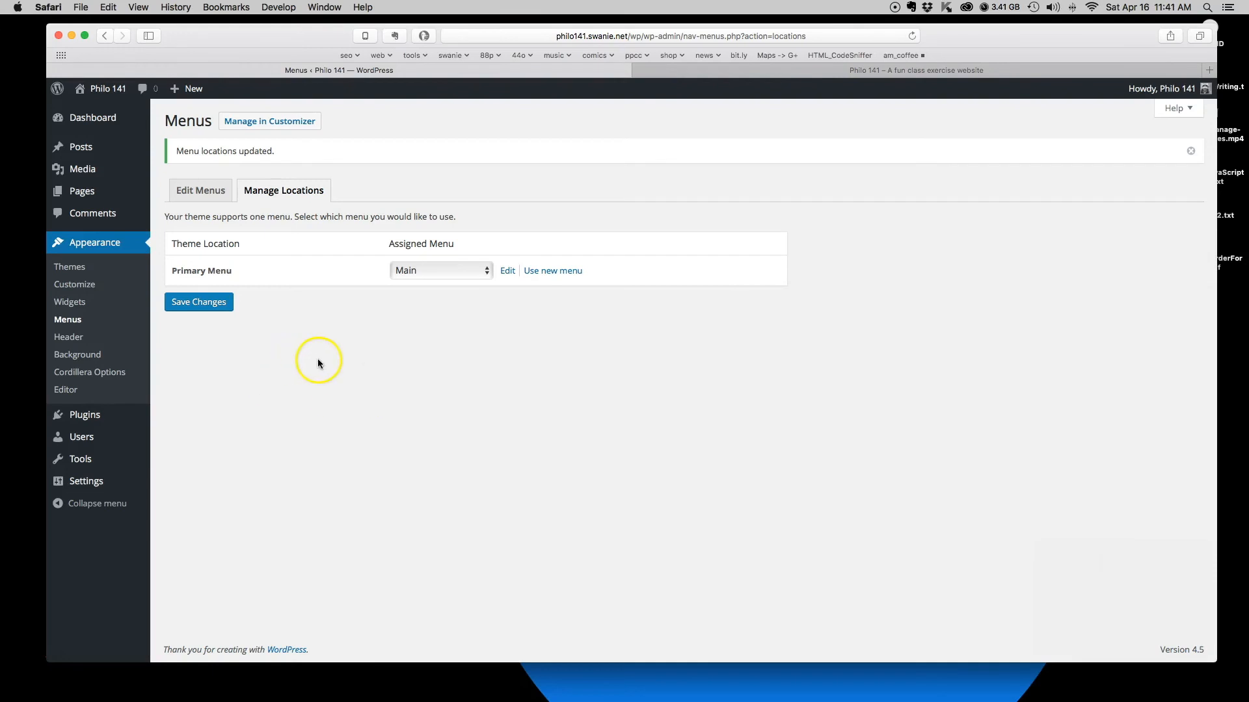
left_click(724, 77)
scroll(677, 427, "down", 10)
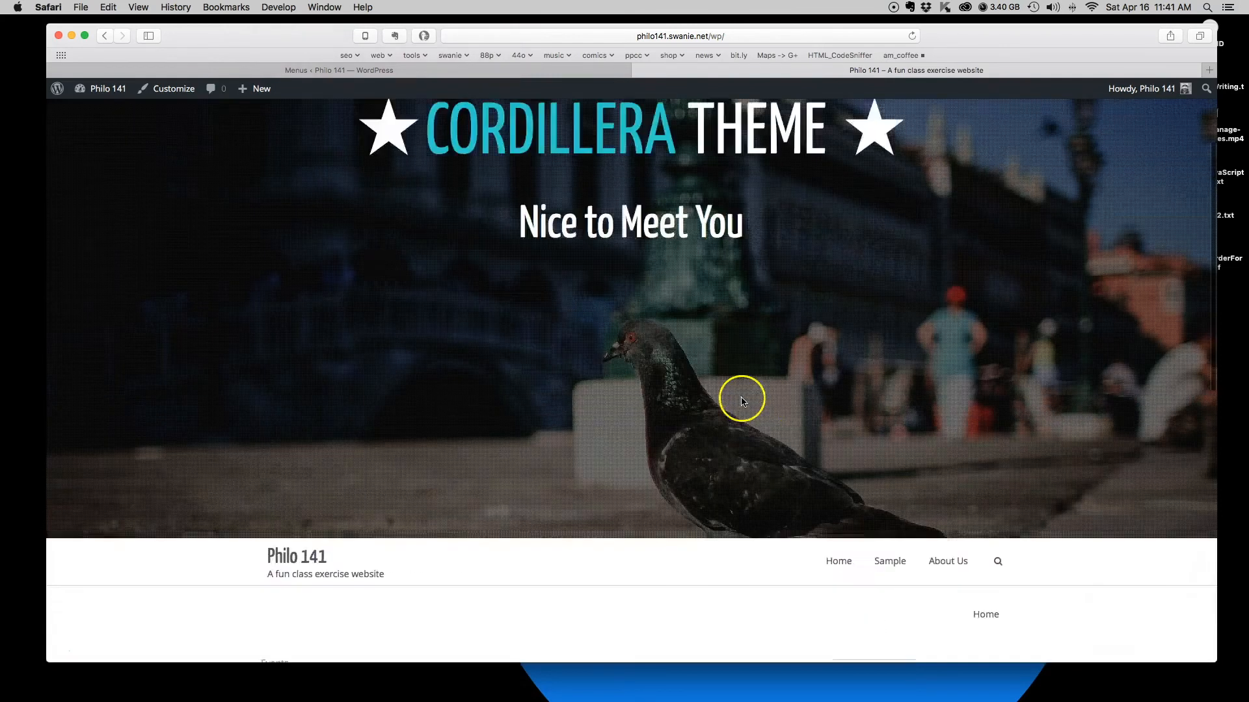
scroll(741, 396, "up", 15)
left_click(475, 69)
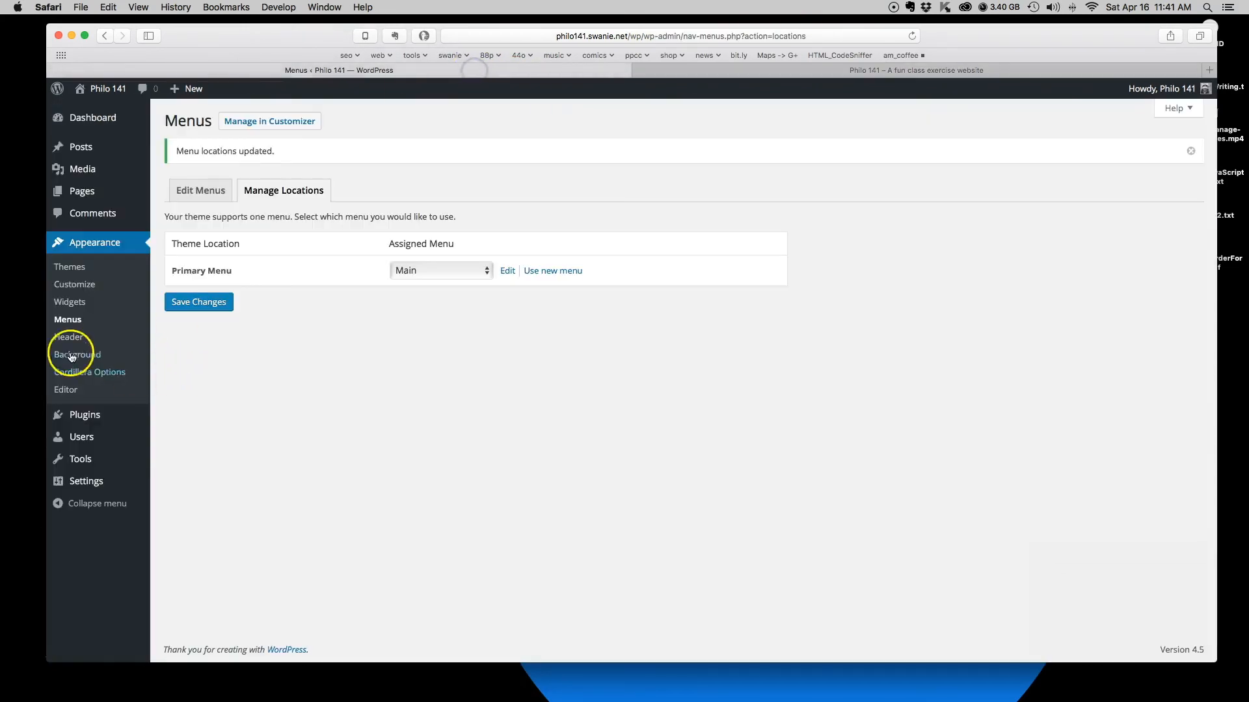
Open the site's widget management page and review the available sidebar, home page section and footer areas.
left_click(70, 303)
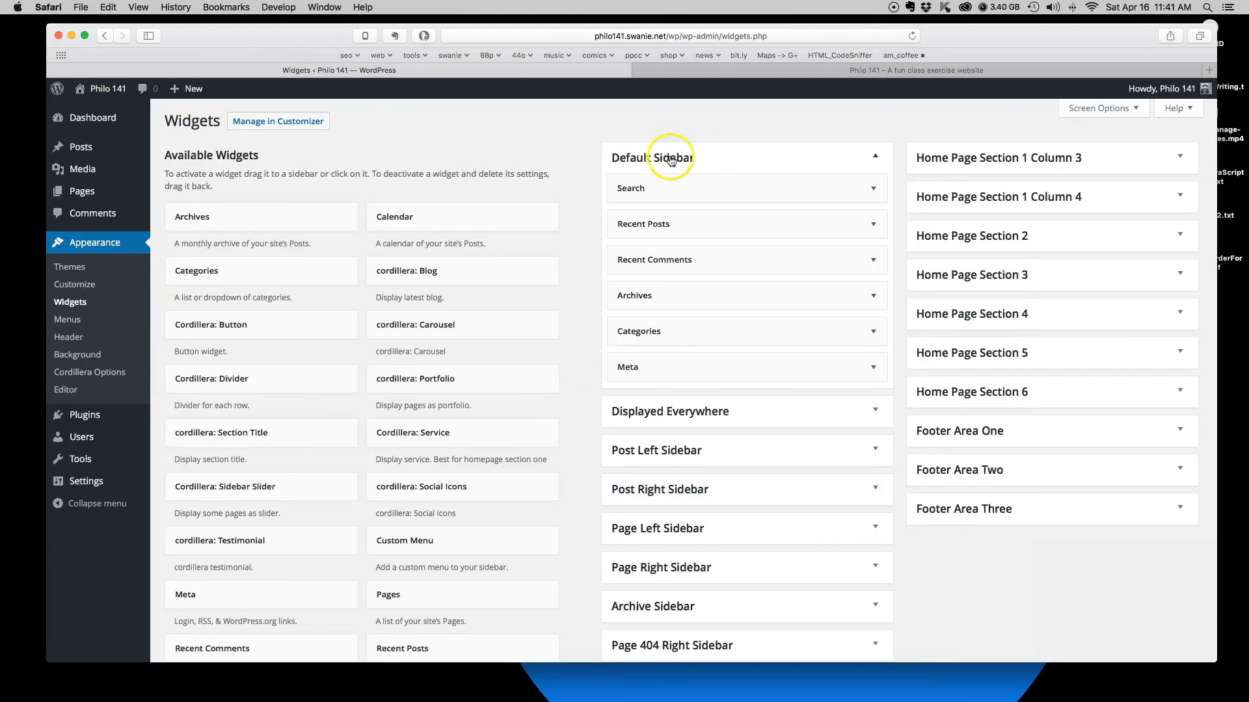
scroll(751, 346, "down", 3)
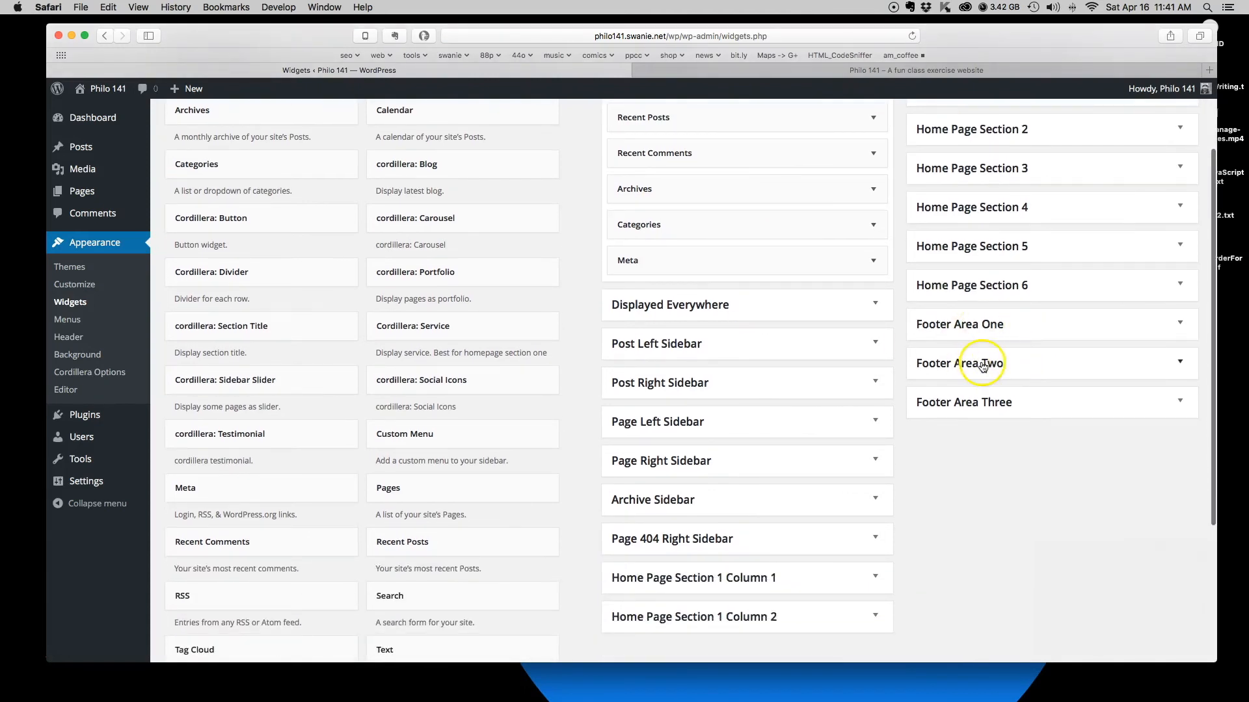
scroll(872, 342, "up", 3)
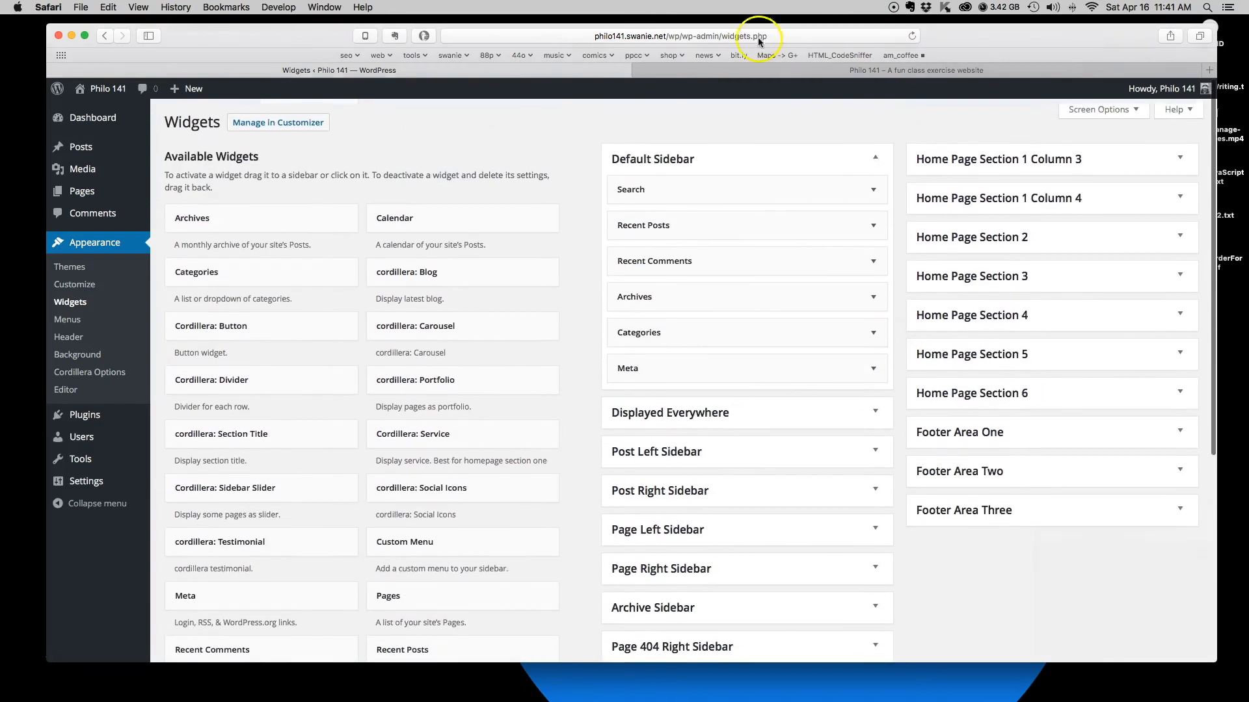
left_click(759, 70)
left_click(565, 70)
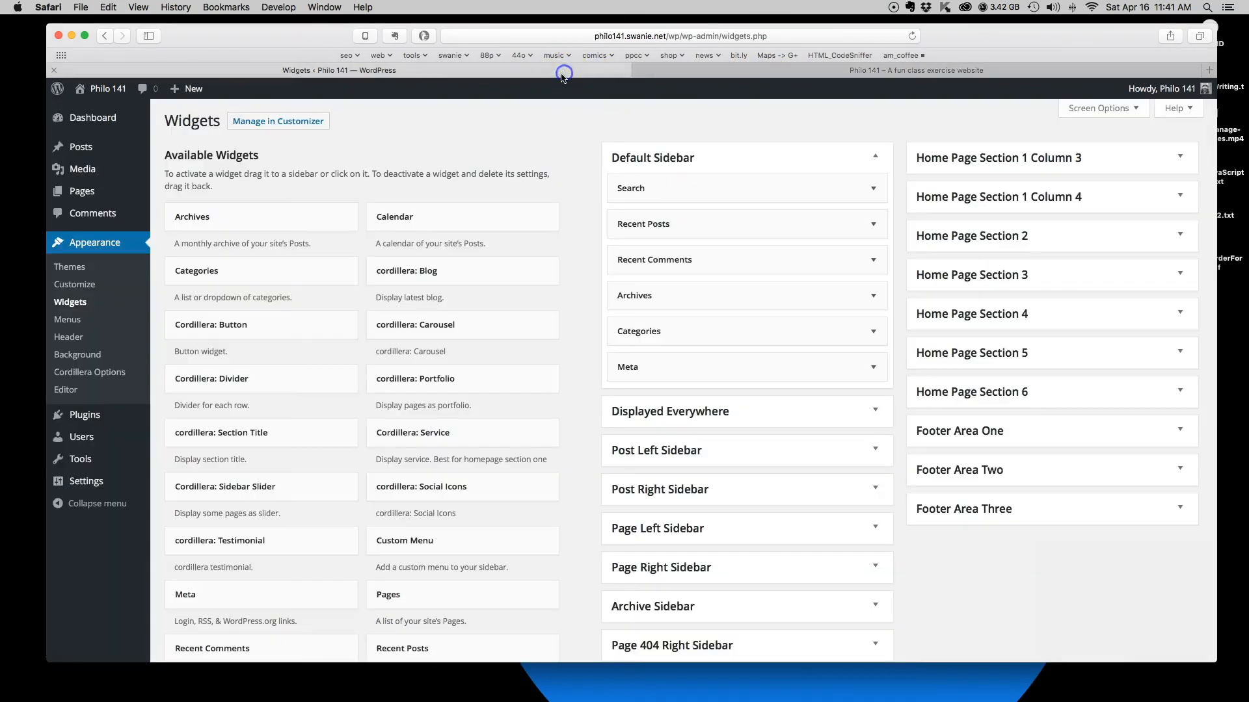
Create a second navigation menu named Footer.
left_click(68, 320)
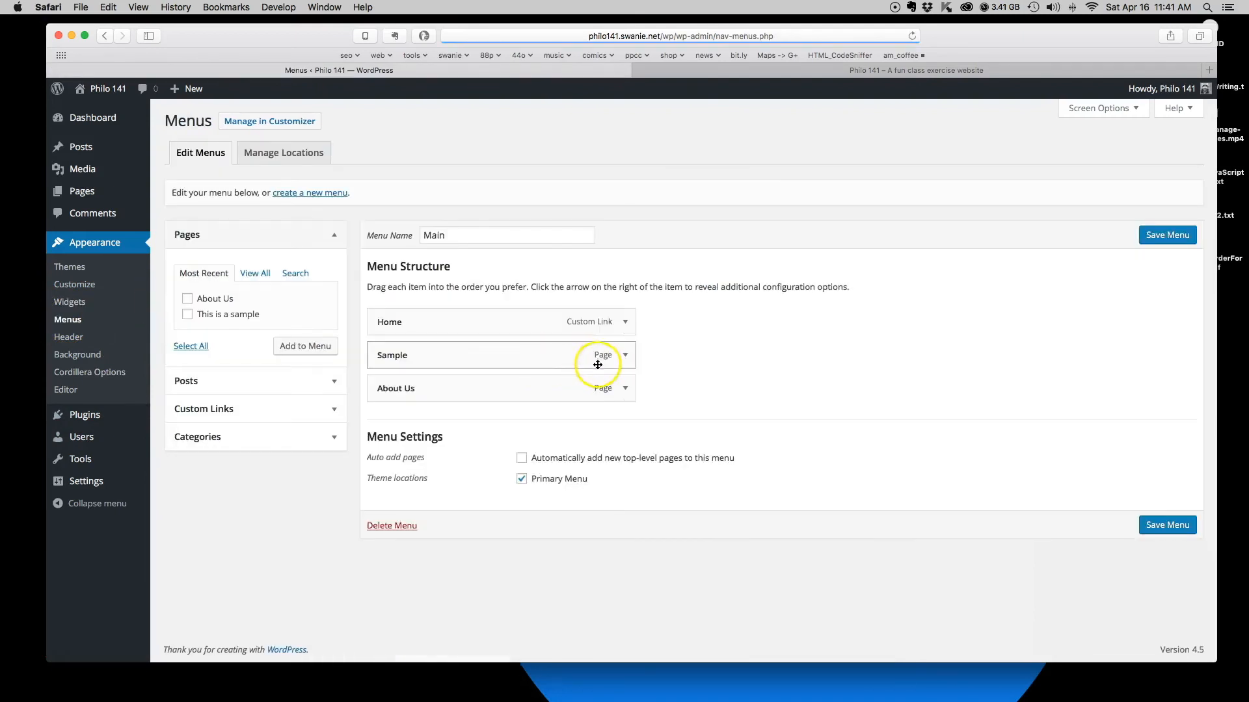
left_click(313, 196)
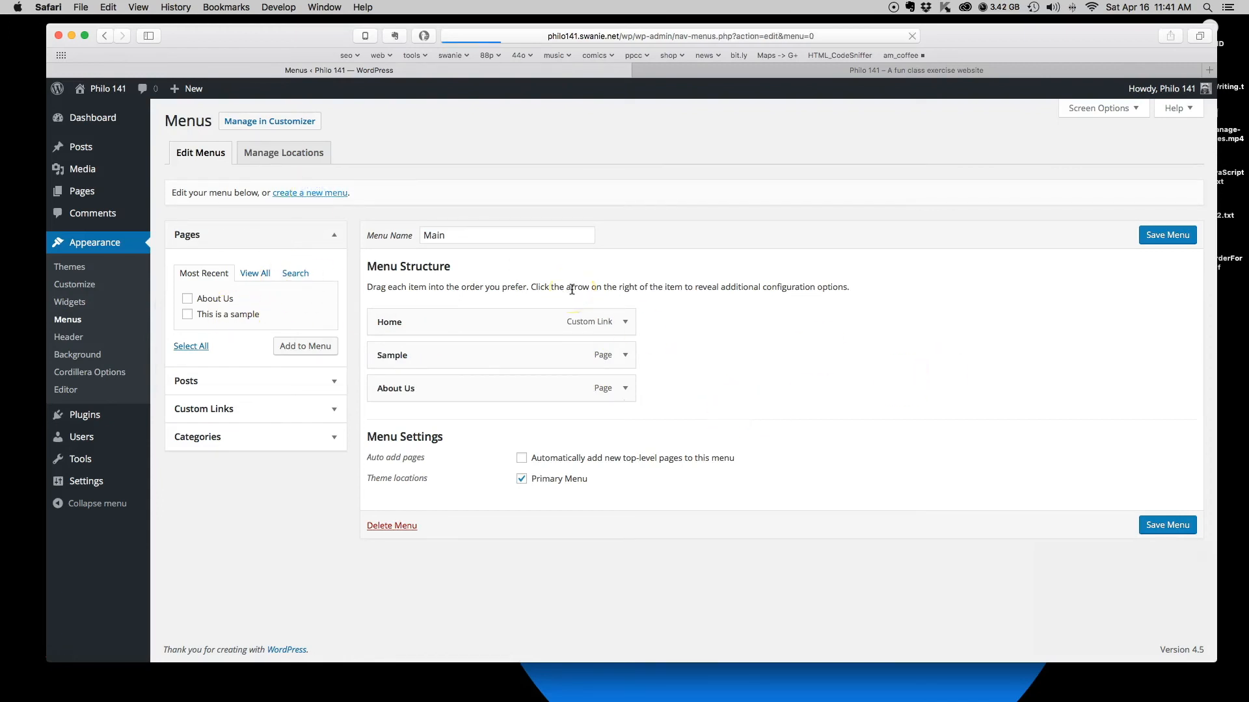
left_click(483, 234)
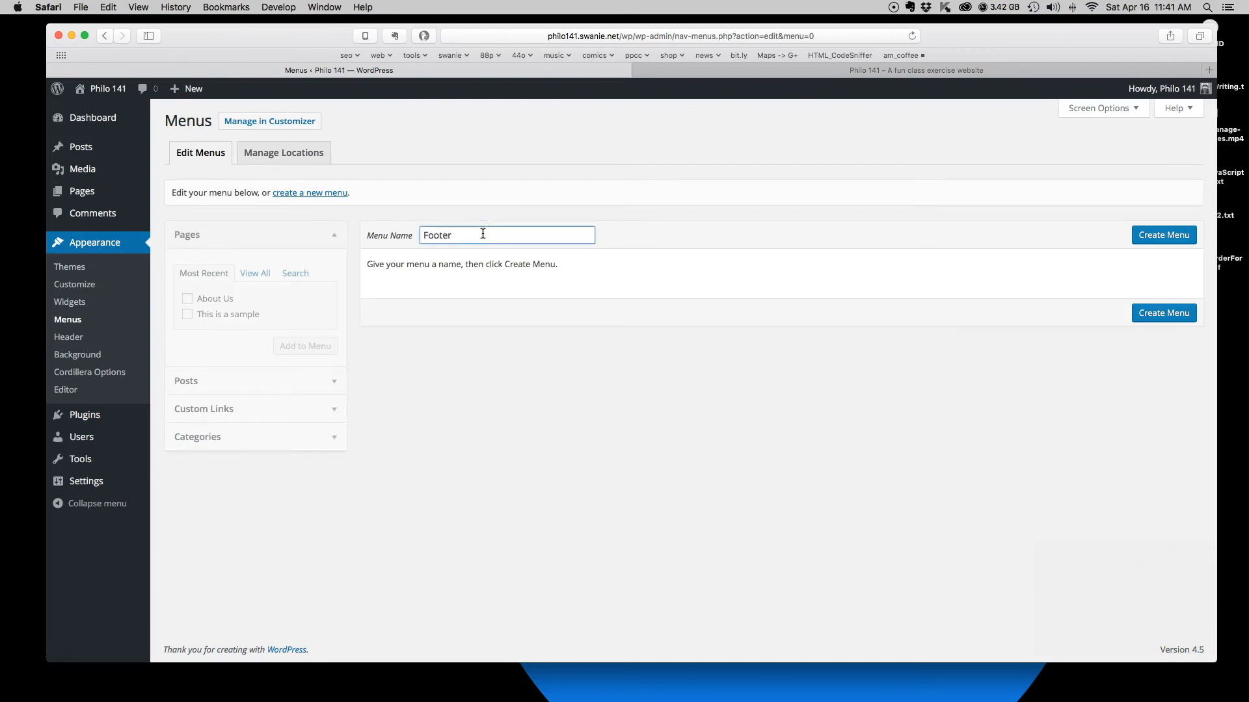
left_click(1178, 236)
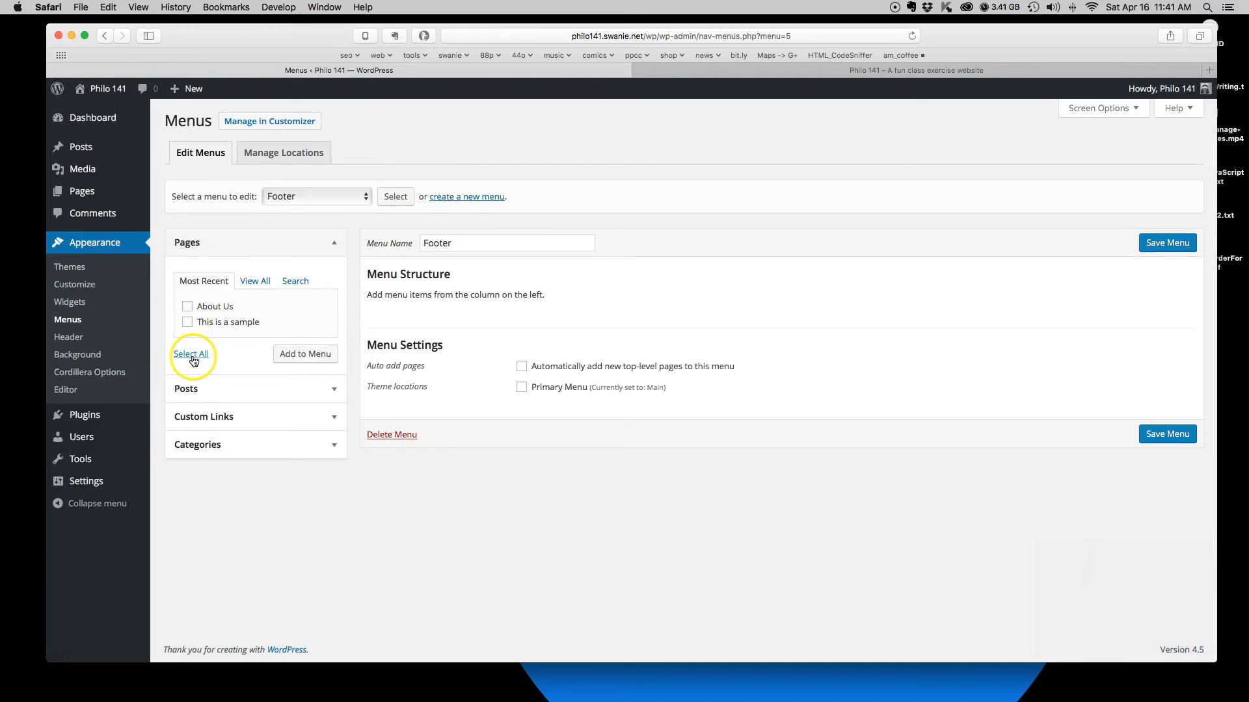
Add the About Us and This is a sample pages to the Footer menu and save it.
left_click(254, 284)
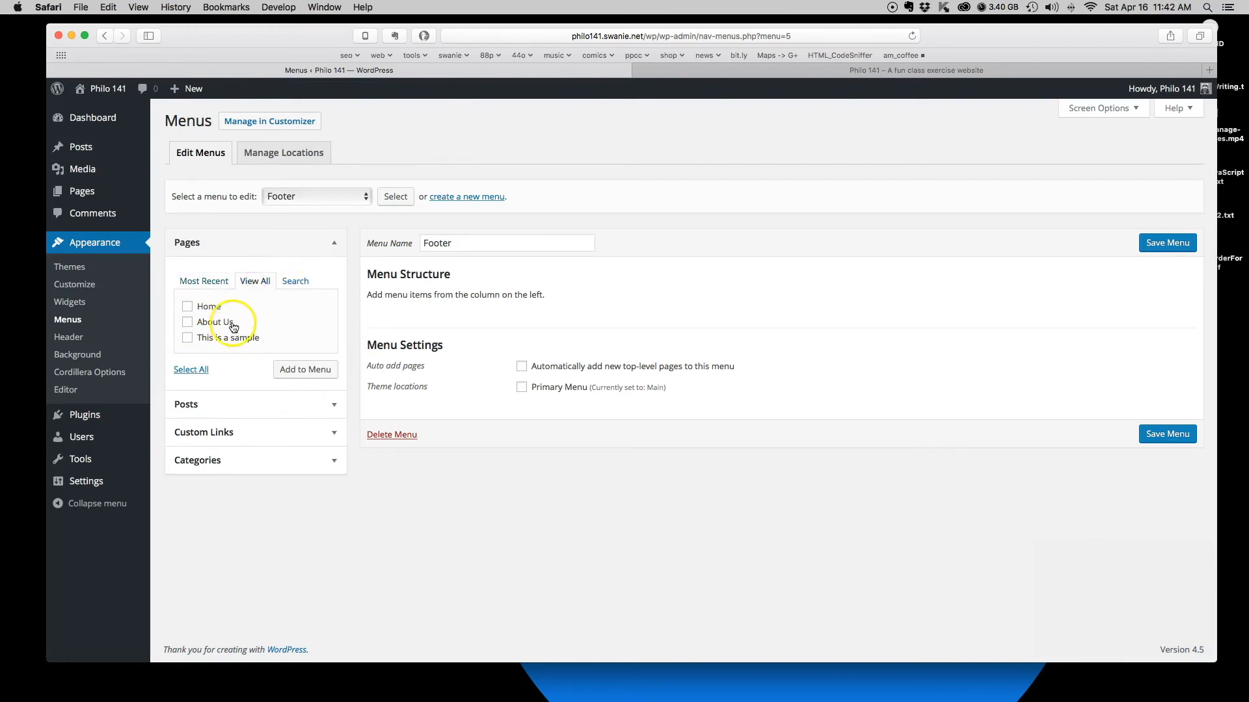
left_click(189, 322)
left_click(294, 369)
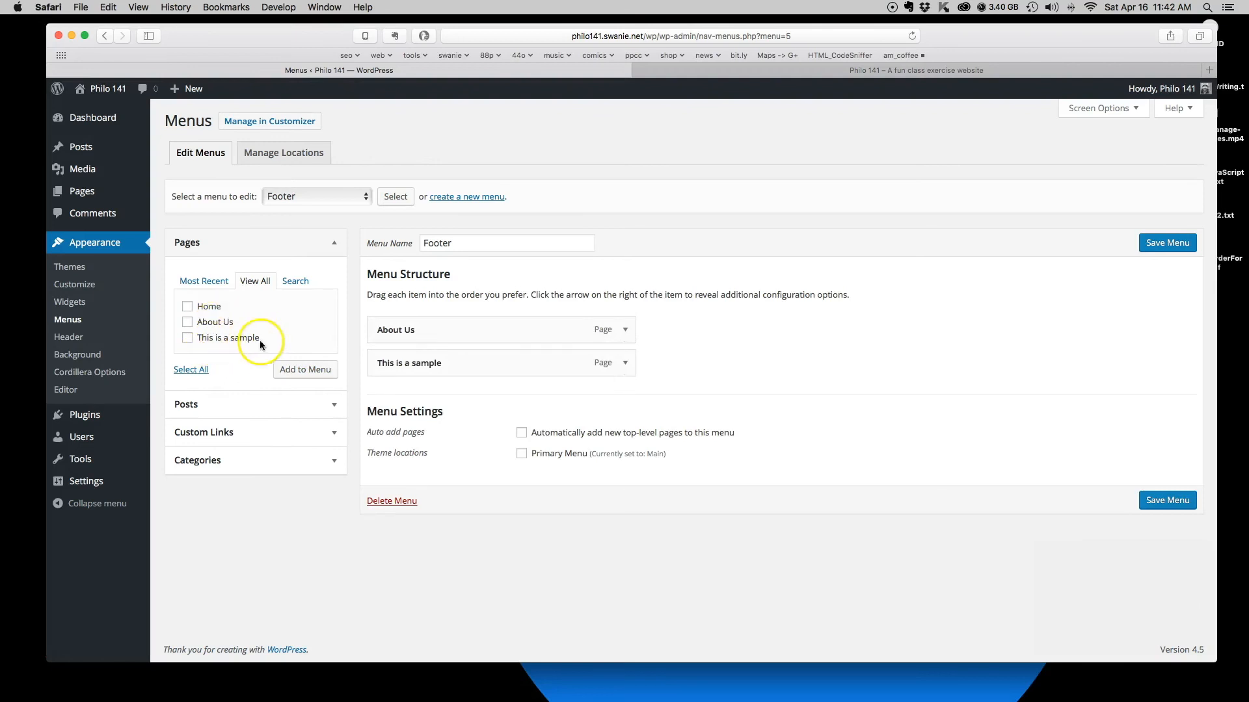
left_click(1173, 502)
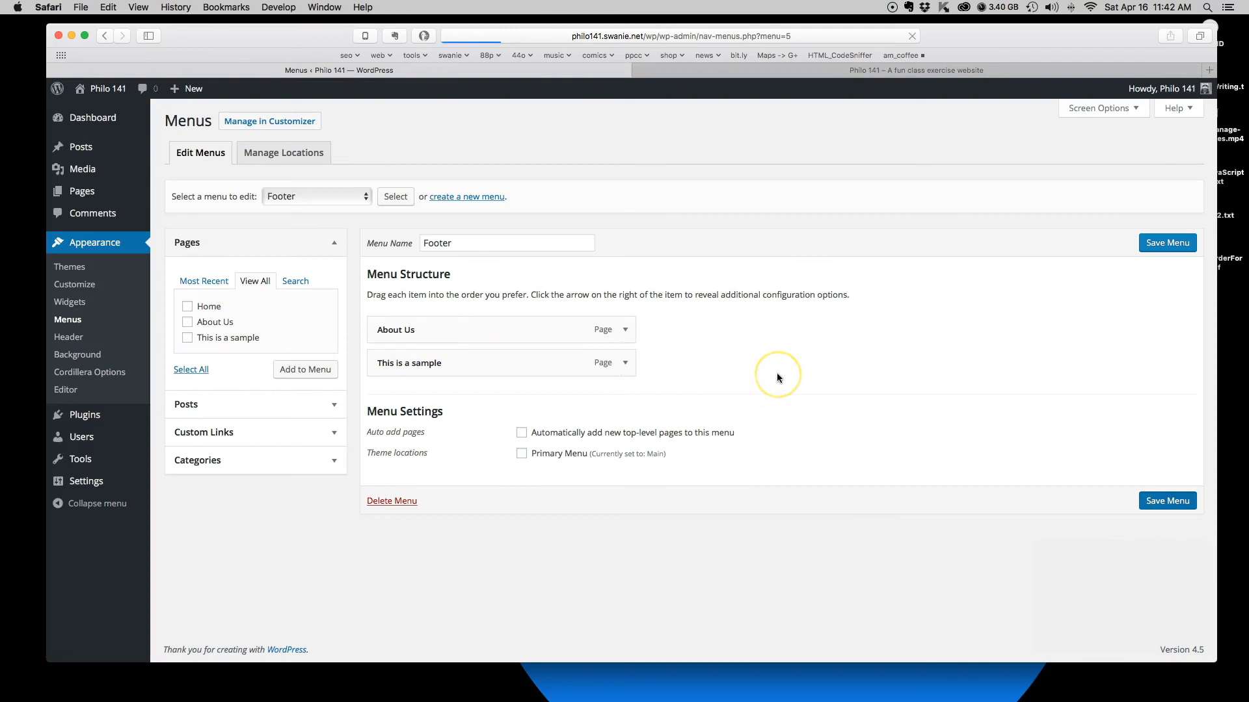
left_click(745, 70)
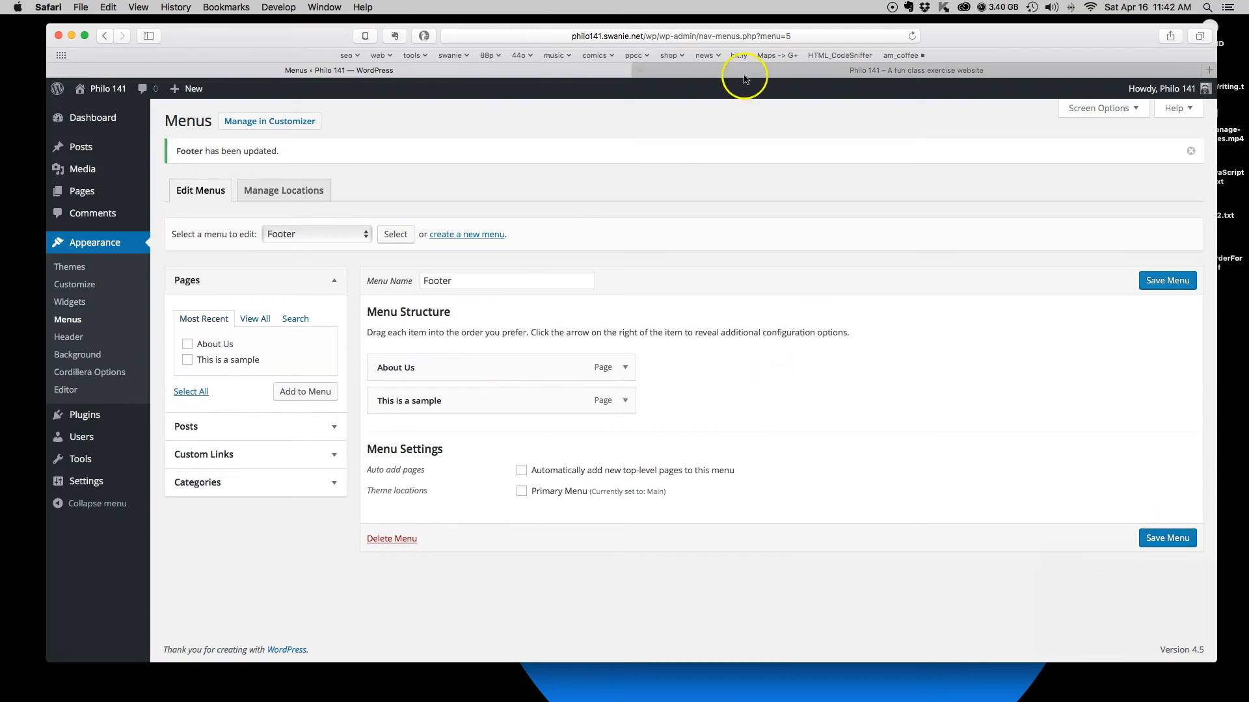
left_click(521, 71)
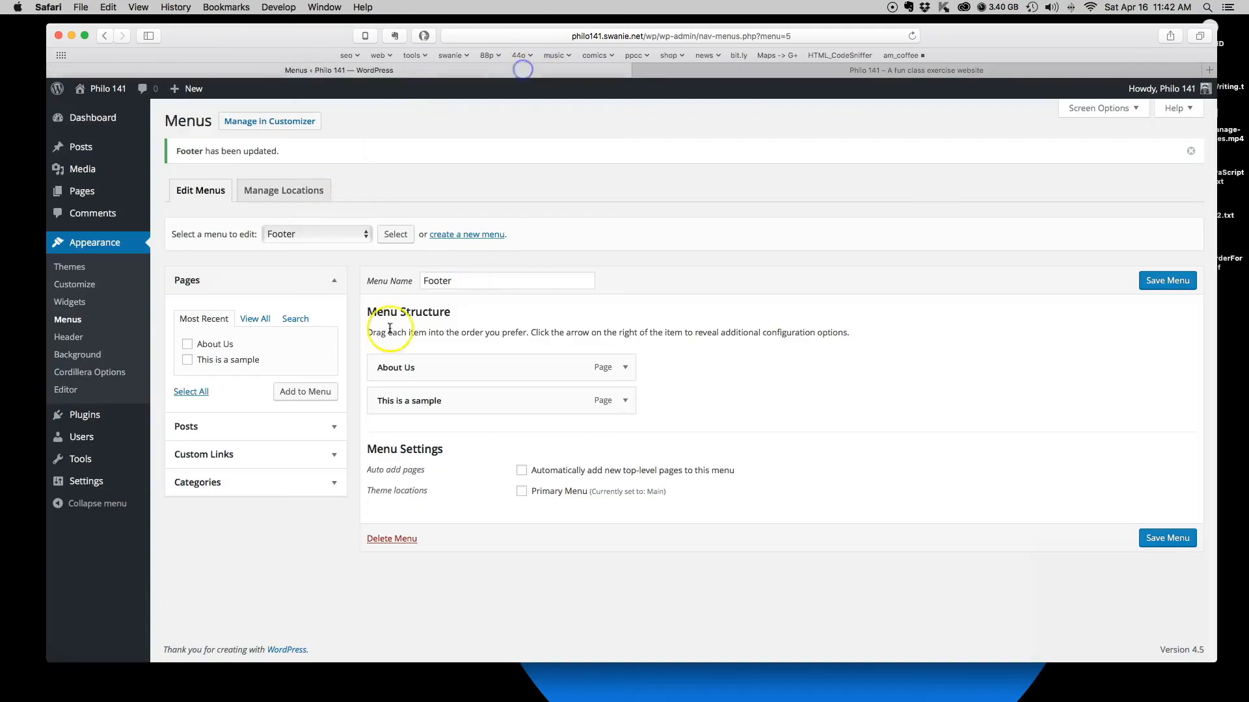
Open the site's widget management page, expand Footer Area One, and review the available widgets and areas.
left_click(69, 303)
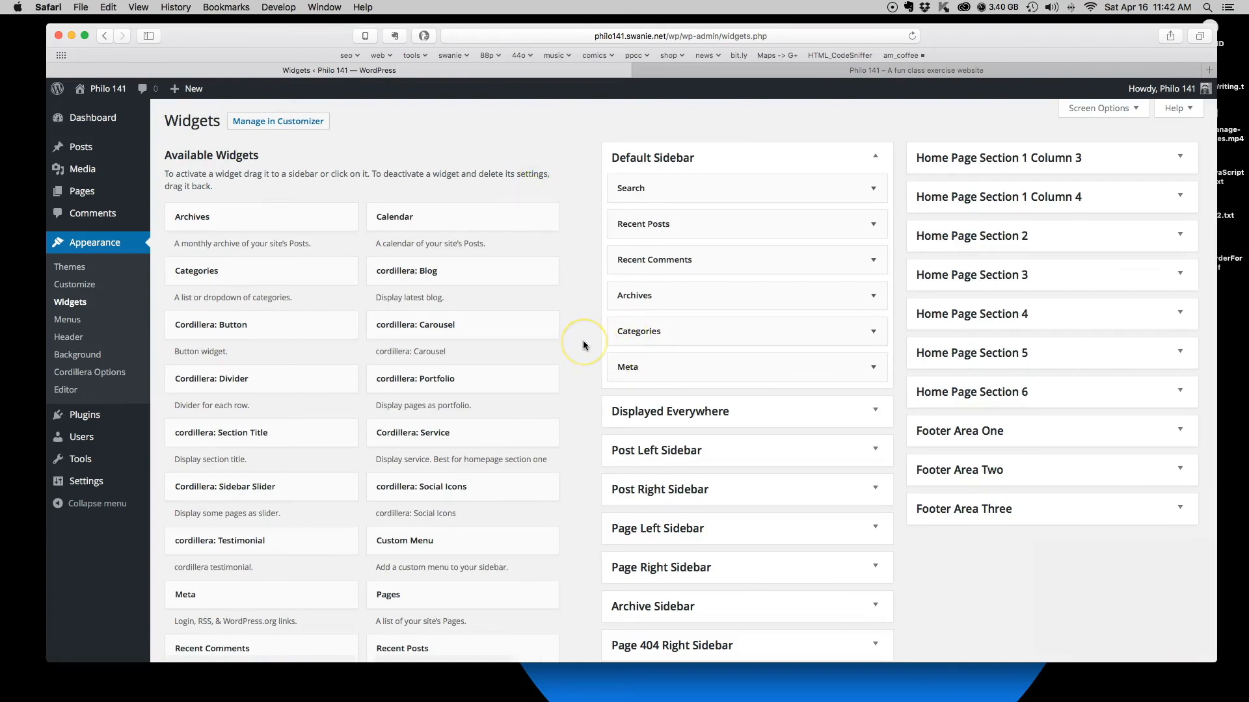
scroll(583, 342, "down", 5)
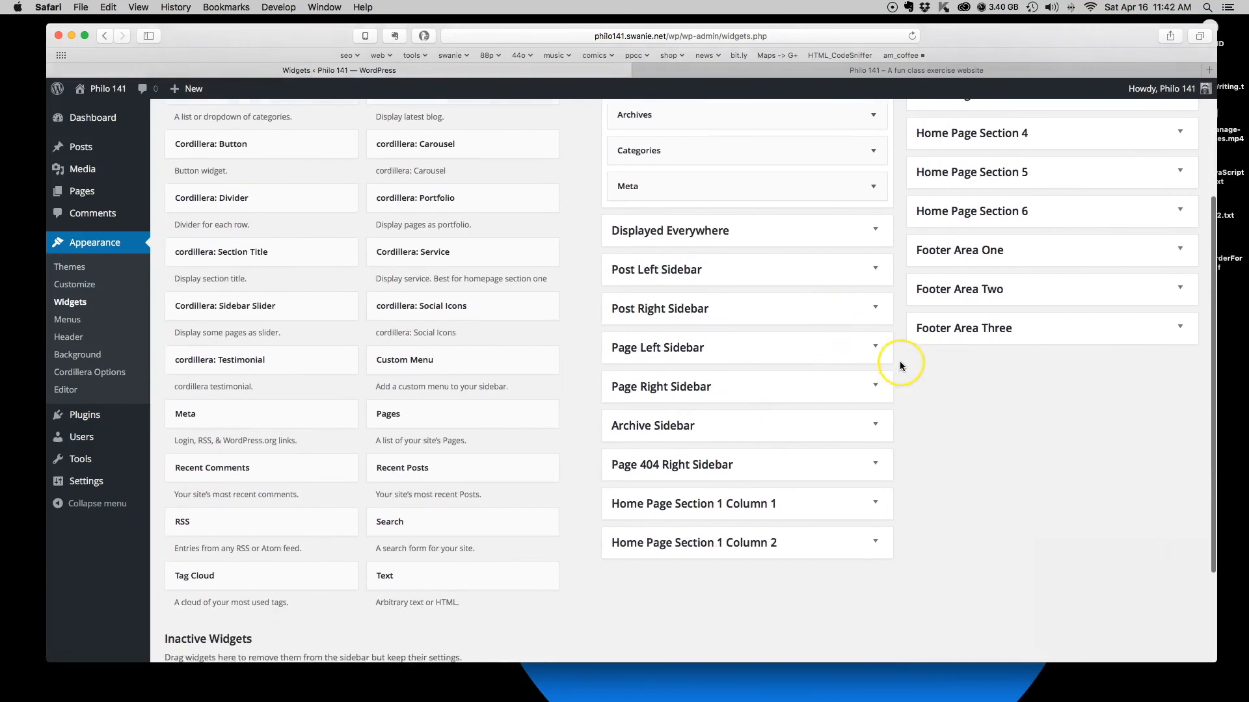
scroll(901, 365, "up", 5)
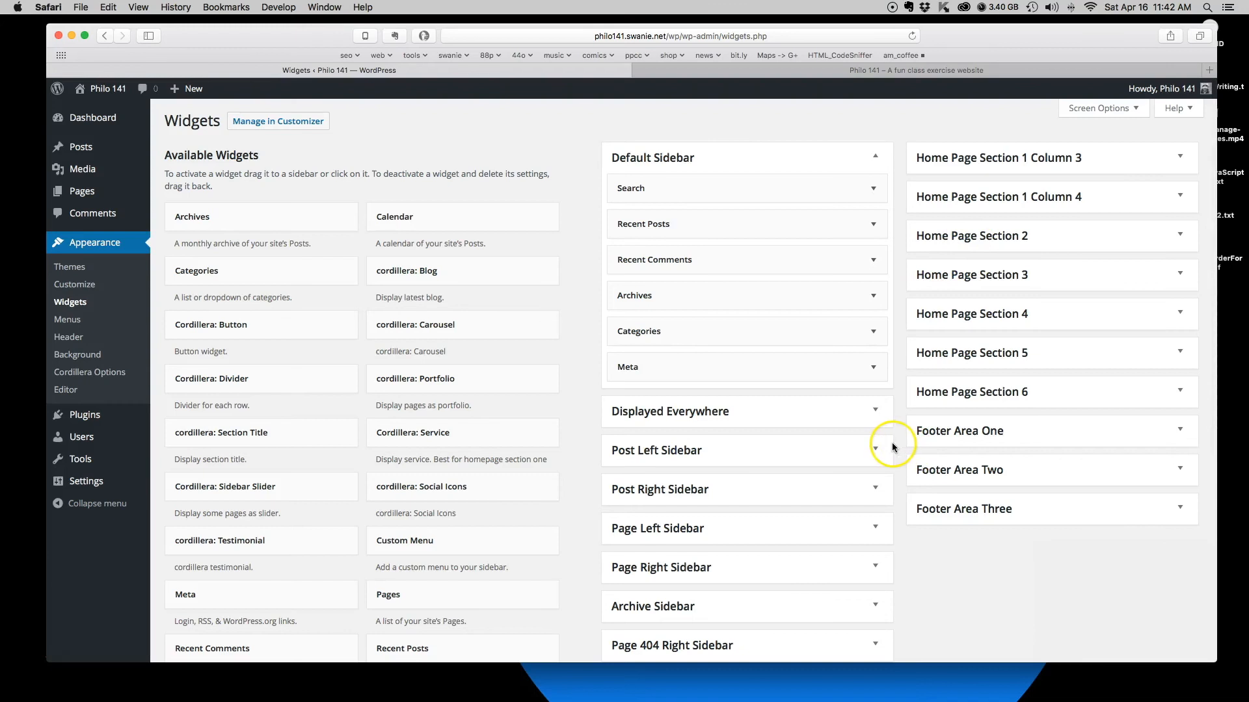
scroll(895, 447, "down", 3)
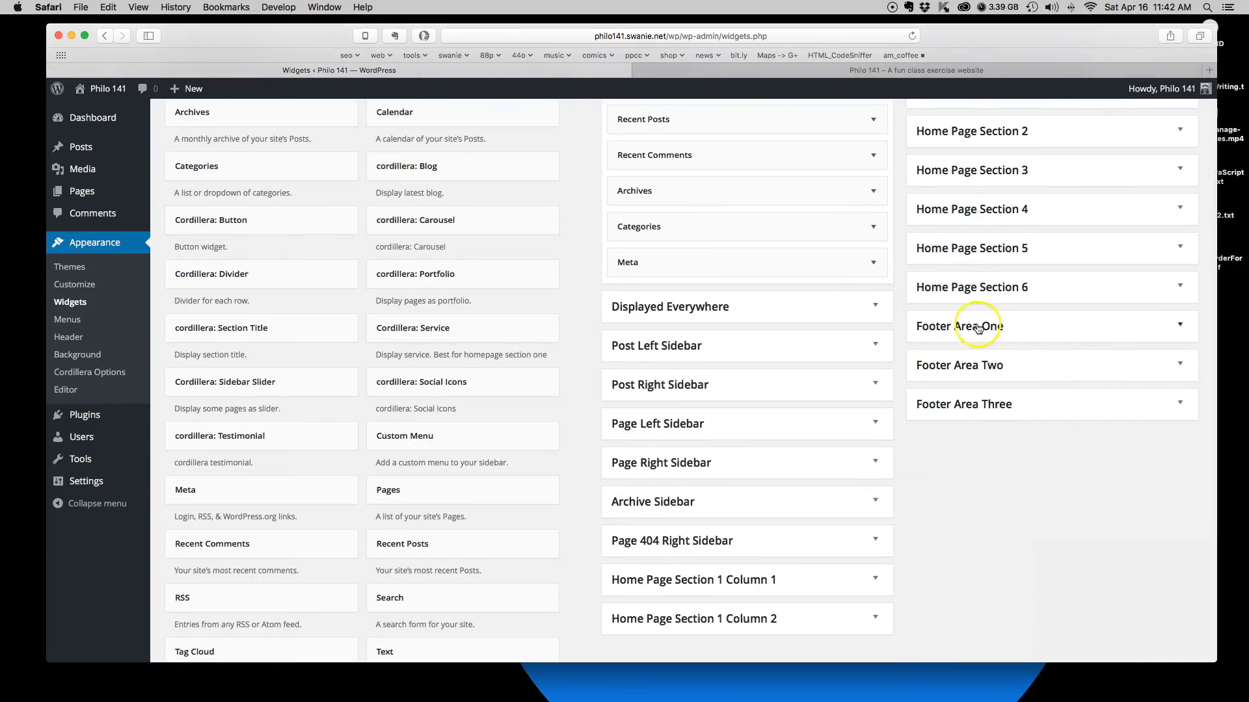
left_click(1179, 325)
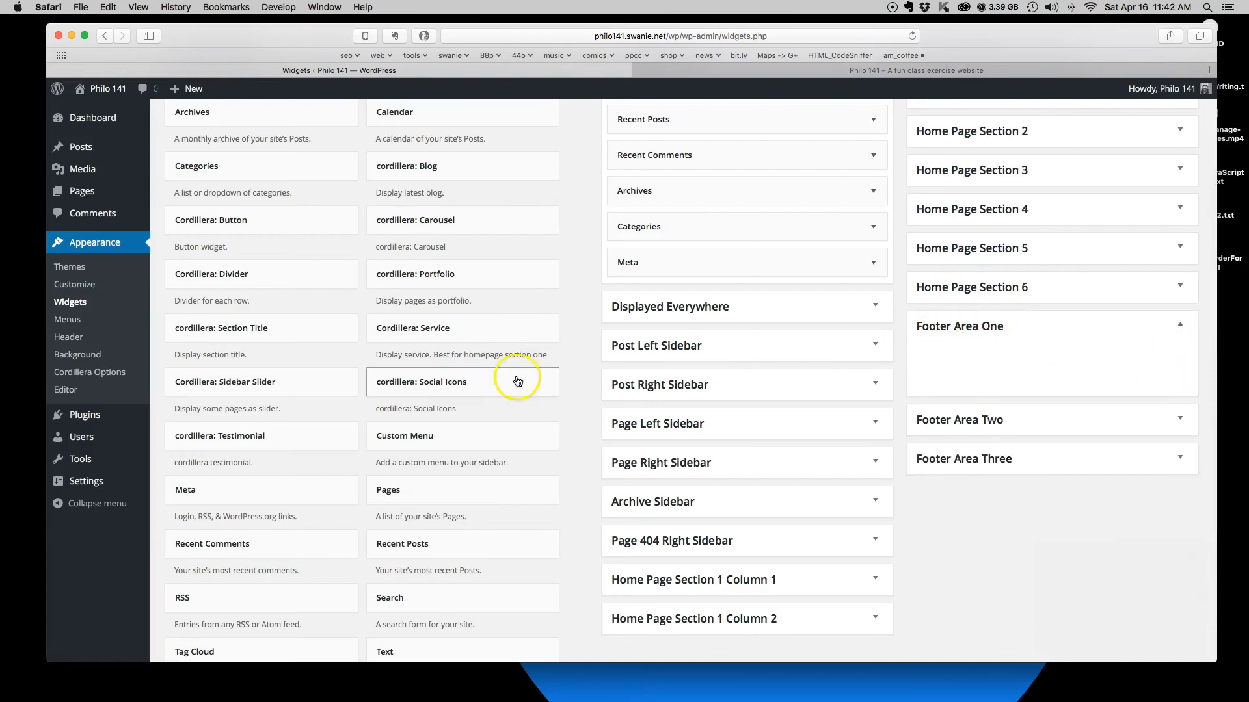
scroll(579, 357, "down", 3)
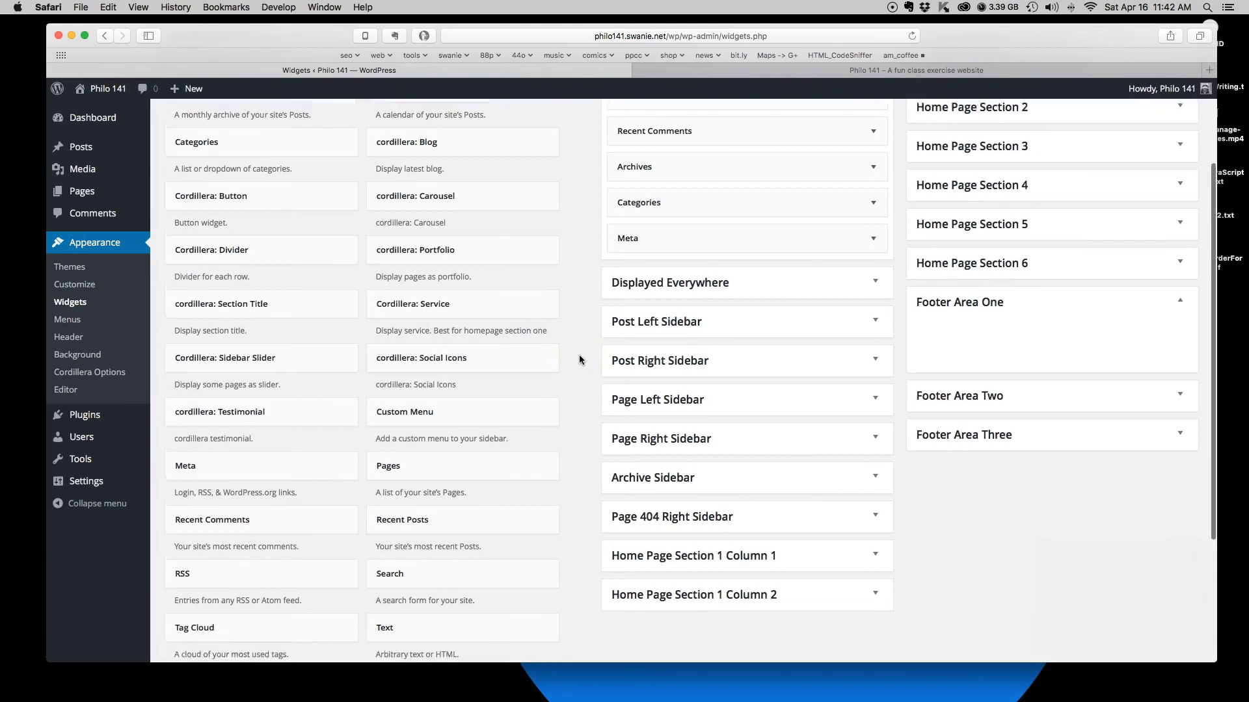
scroll(580, 357, "up", 4)
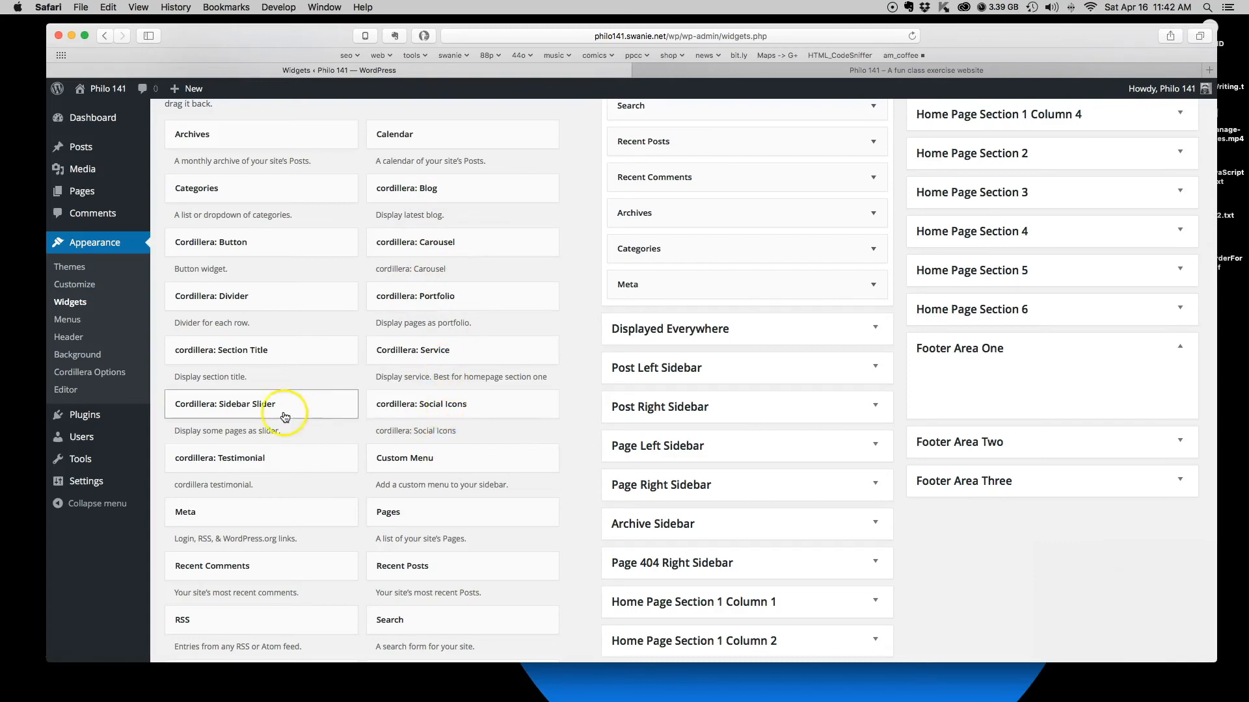
scroll(257, 358, "up", 3)
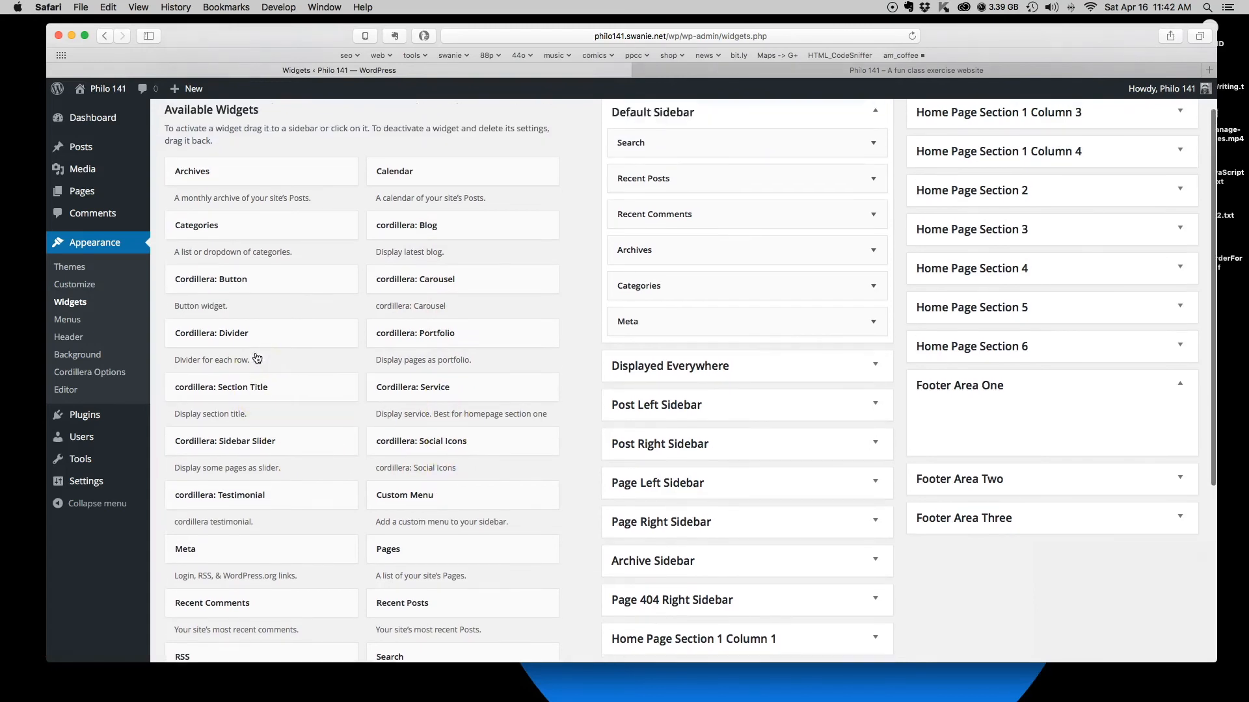
scroll(257, 358, "down", 8)
left_click(274, 357)
scroll(273, 356, "up", 1)
scroll(273, 356, "up", 1)
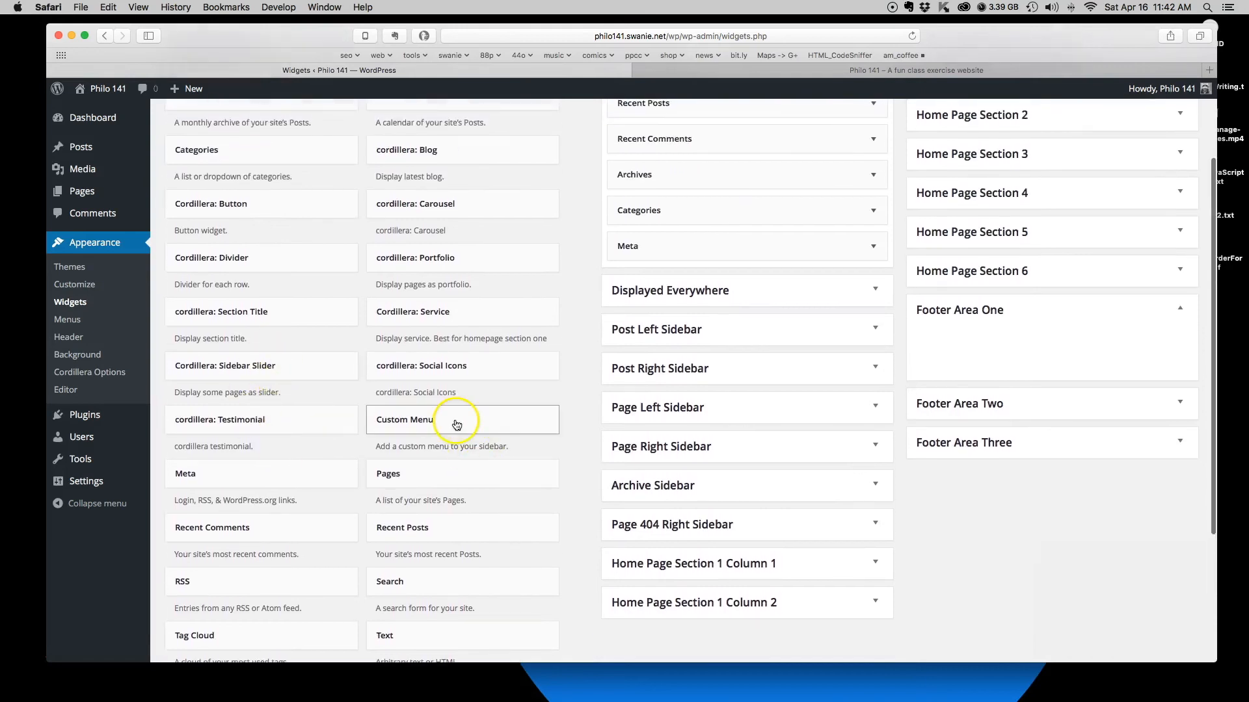
Place a Custom Menu widget in Footer Area One and delete it again.
left_click_drag(455, 427, 1002, 342)
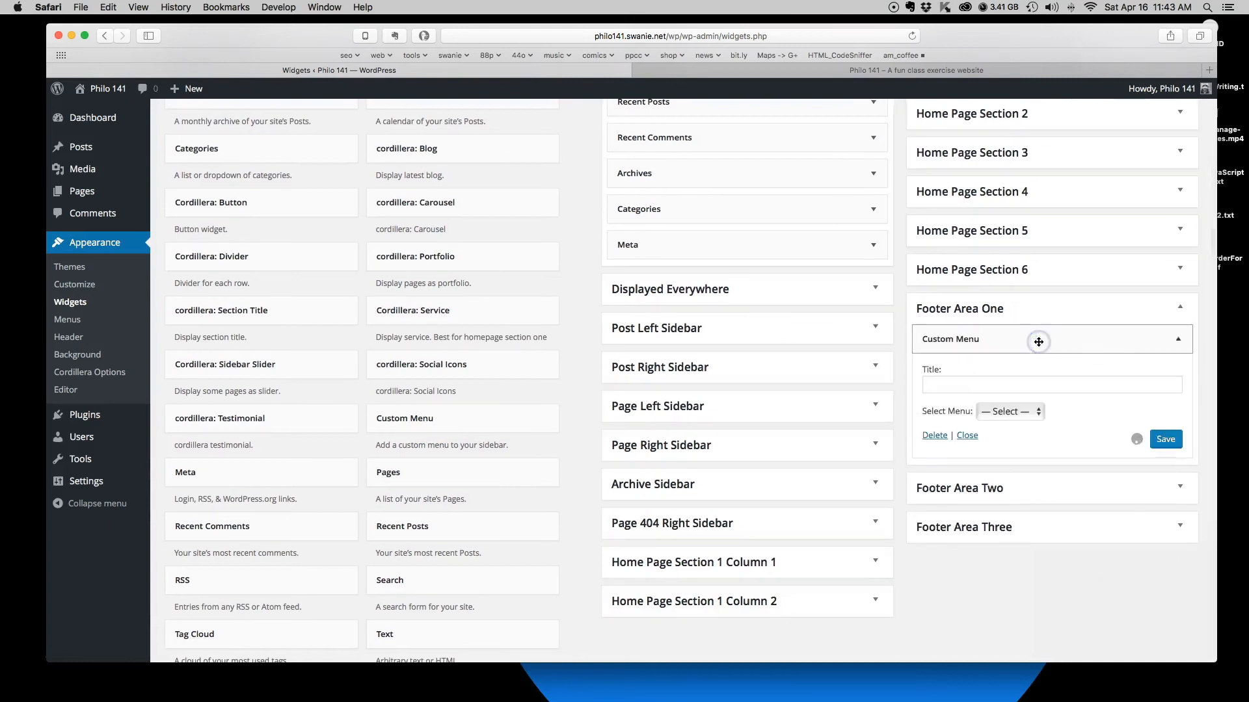
left_click(935, 435)
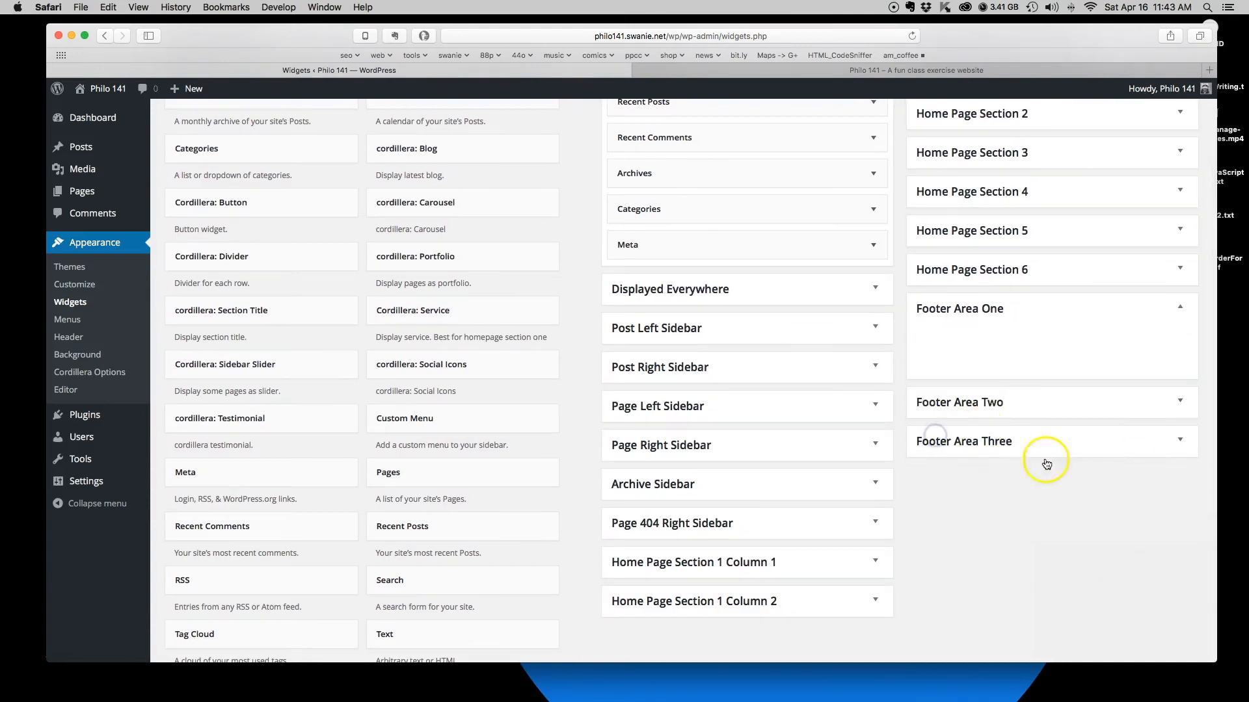
Add a Custom Menu widget to Footer Area Two by choosing that area from the widget's list of destinations.
left_click(406, 425)
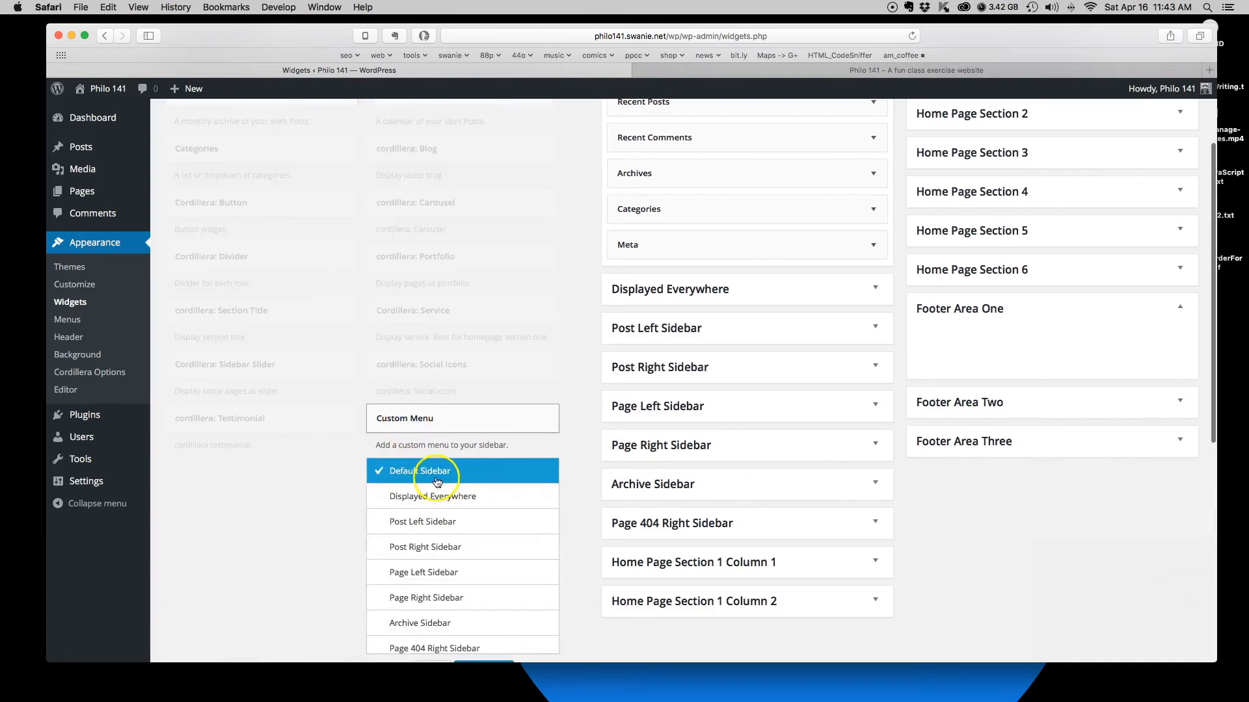
scroll(441, 485, "down", 3)
scroll(444, 491, "down", 8)
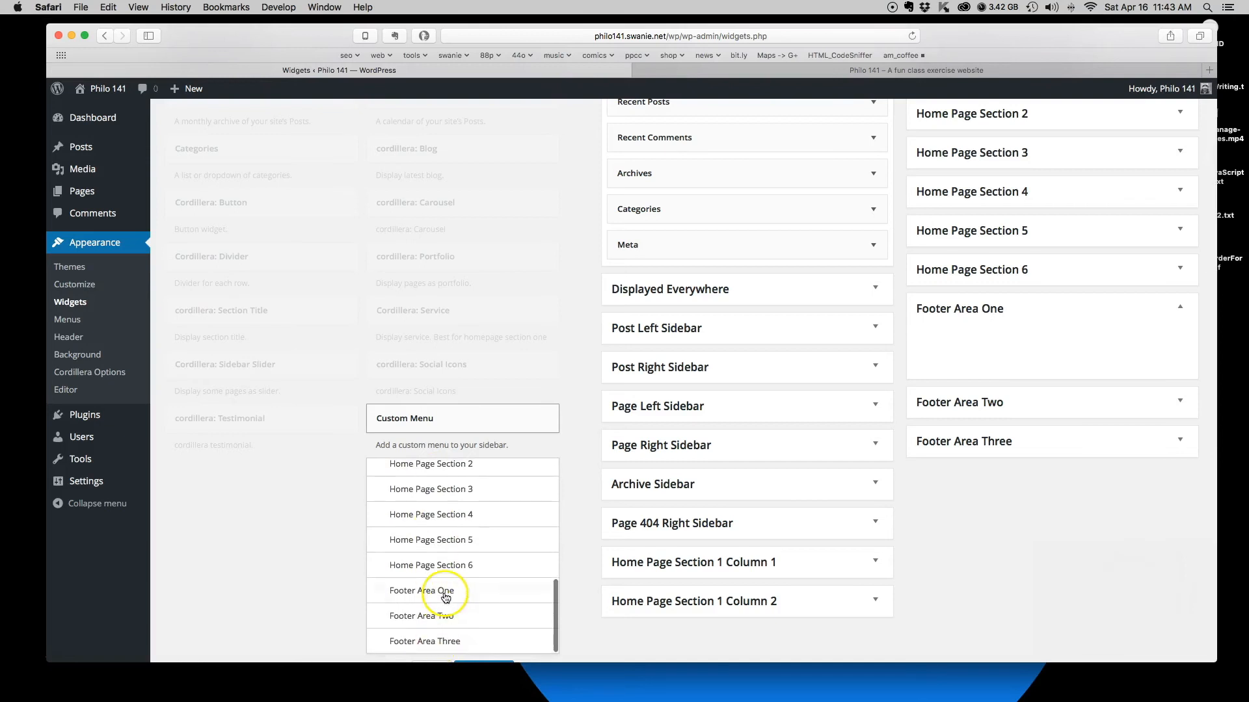
left_click(447, 616)
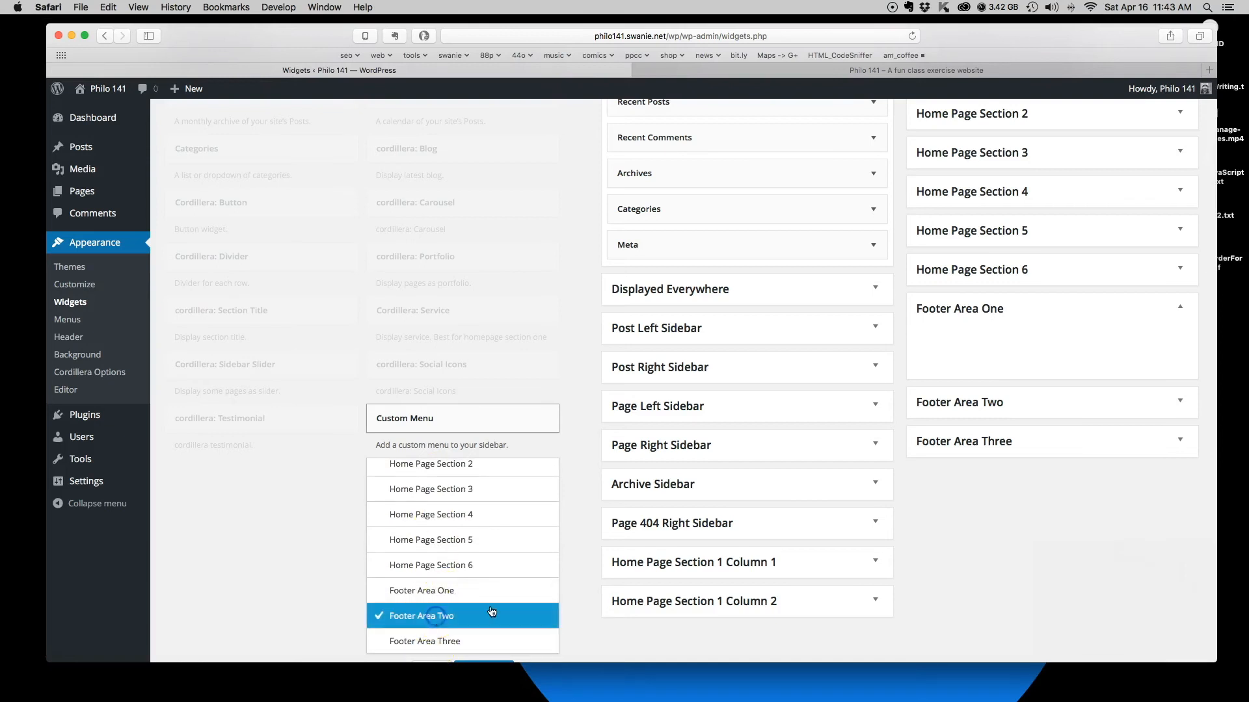
scroll(583, 592, "down", 3)
left_click(484, 578)
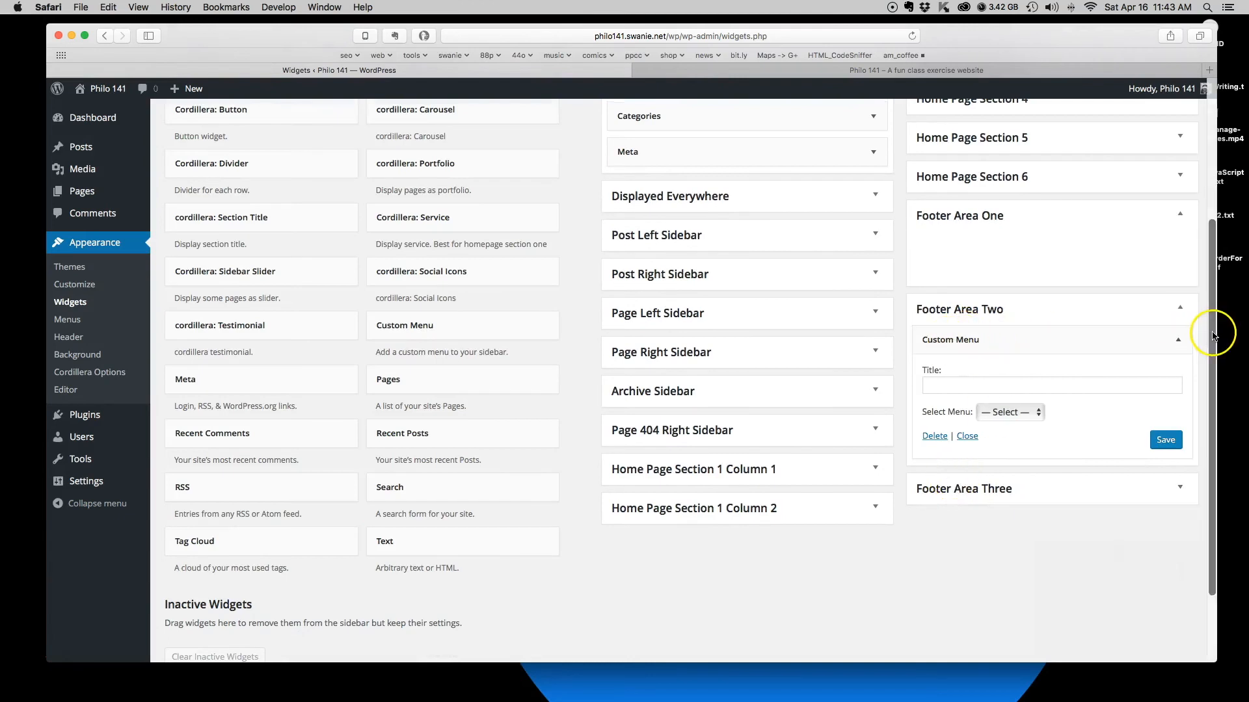
Title the Custom Menu widget "Important Website Information", assign it the Footer menu, and save it.
left_click(1034, 386)
left_click(1003, 391)
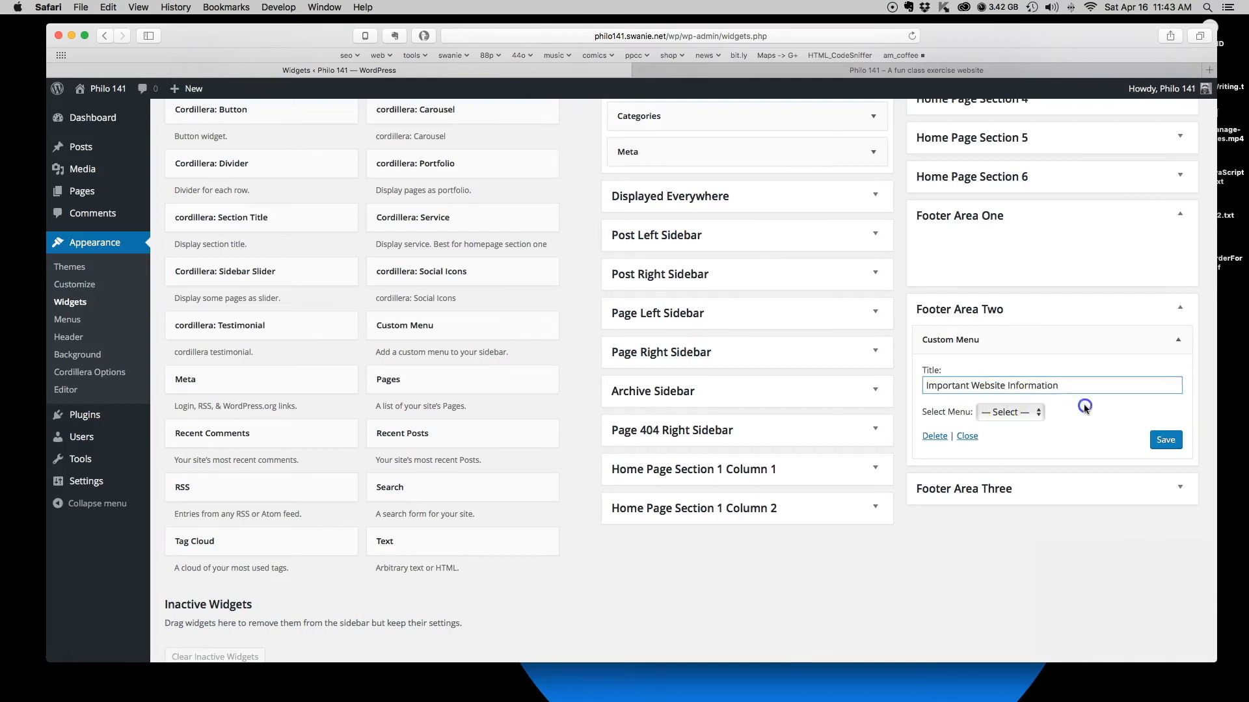
left_click(1029, 414)
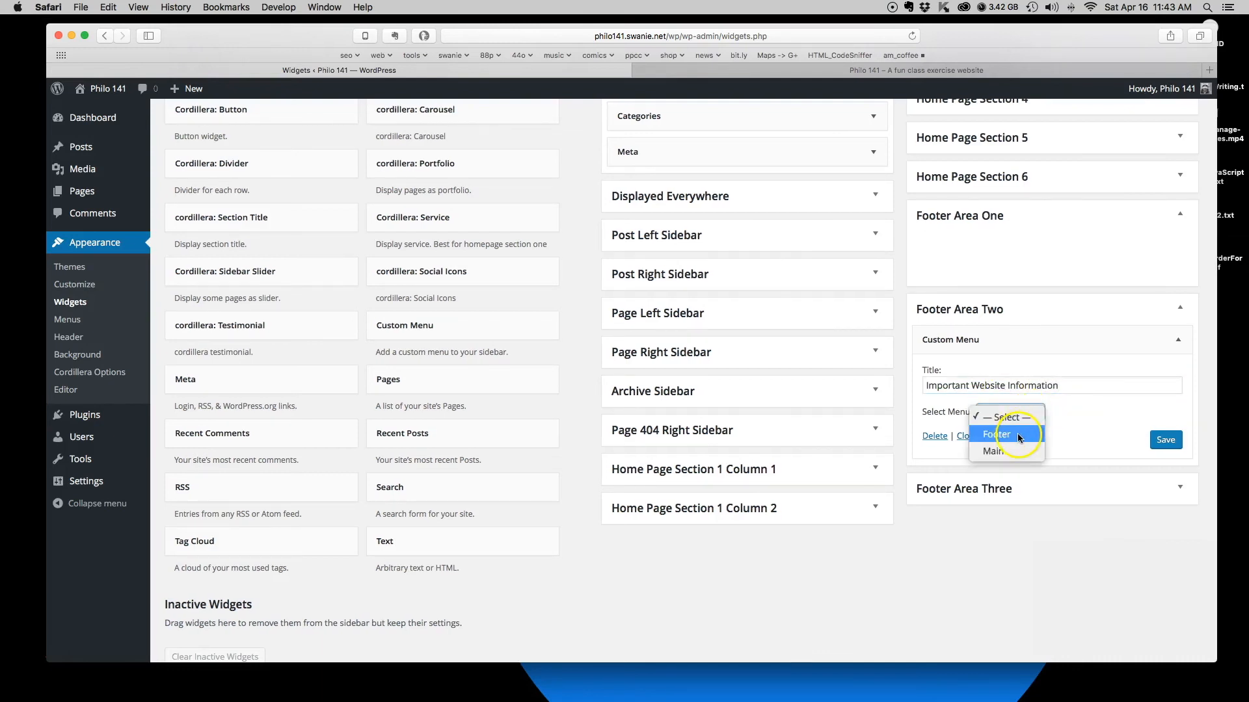
left_click(1008, 435)
left_click(1164, 440)
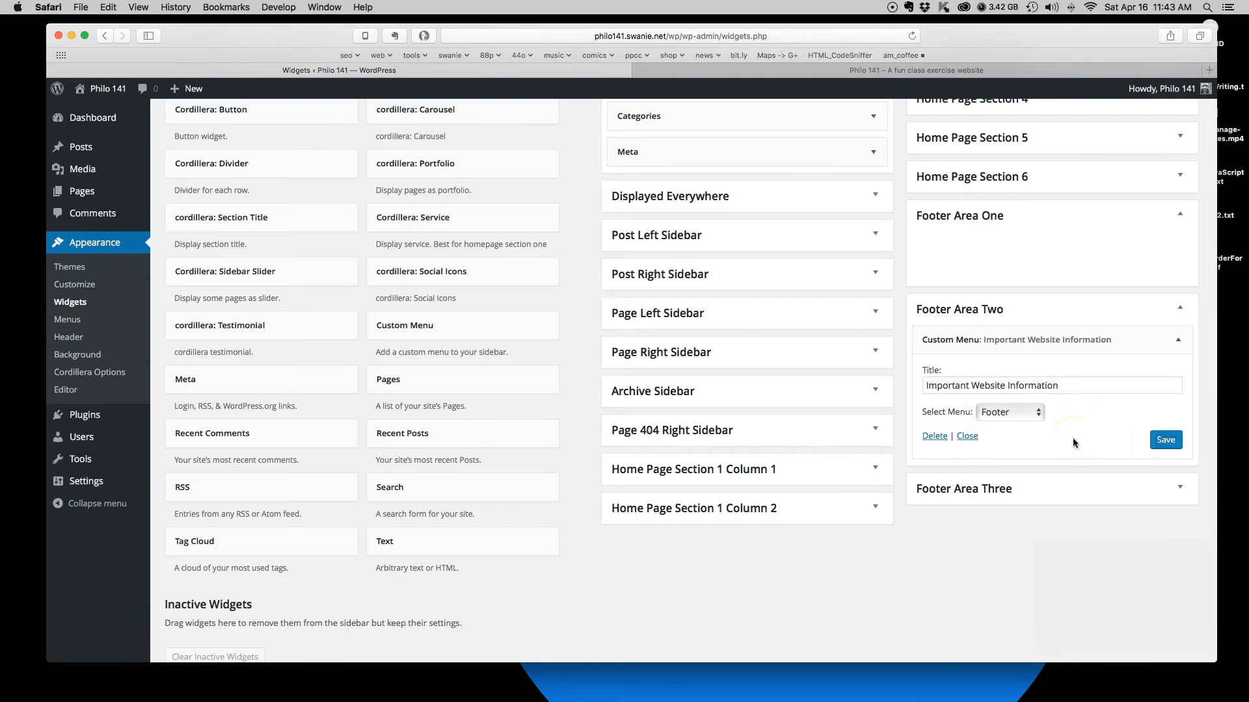
Reload the live home page and check its footer area for the new menu widget.
left_click(800, 71)
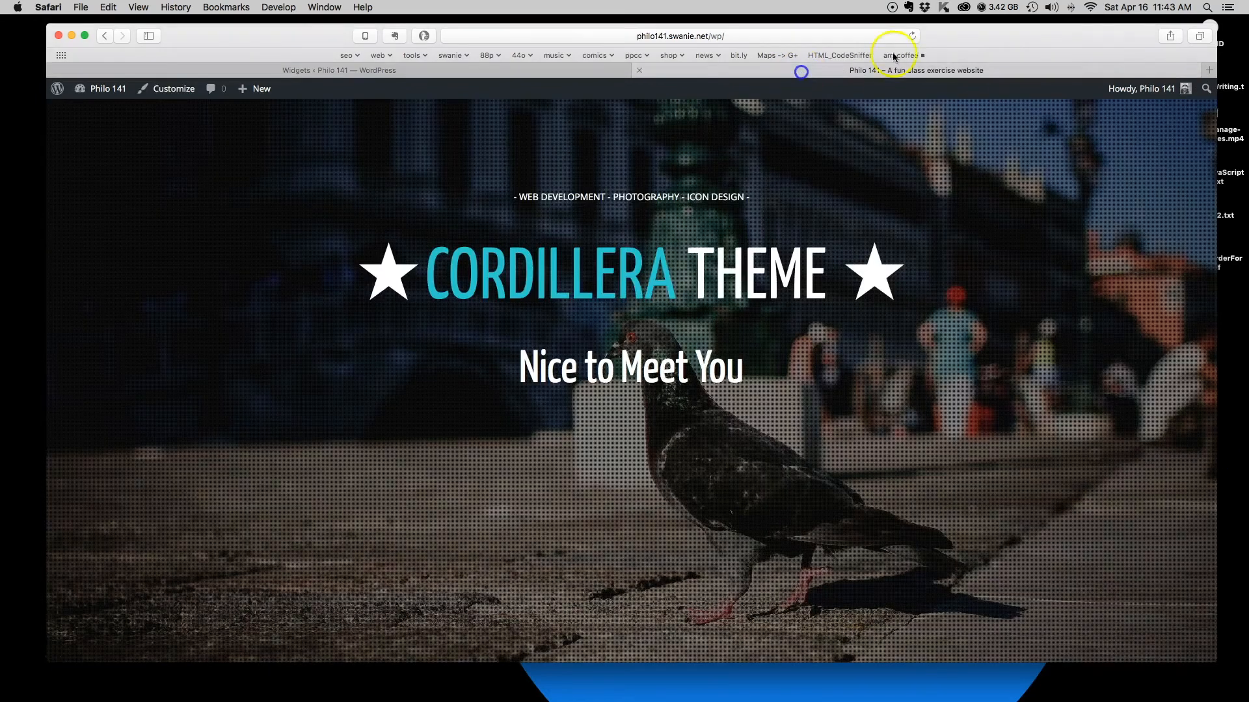
left_click(912, 38)
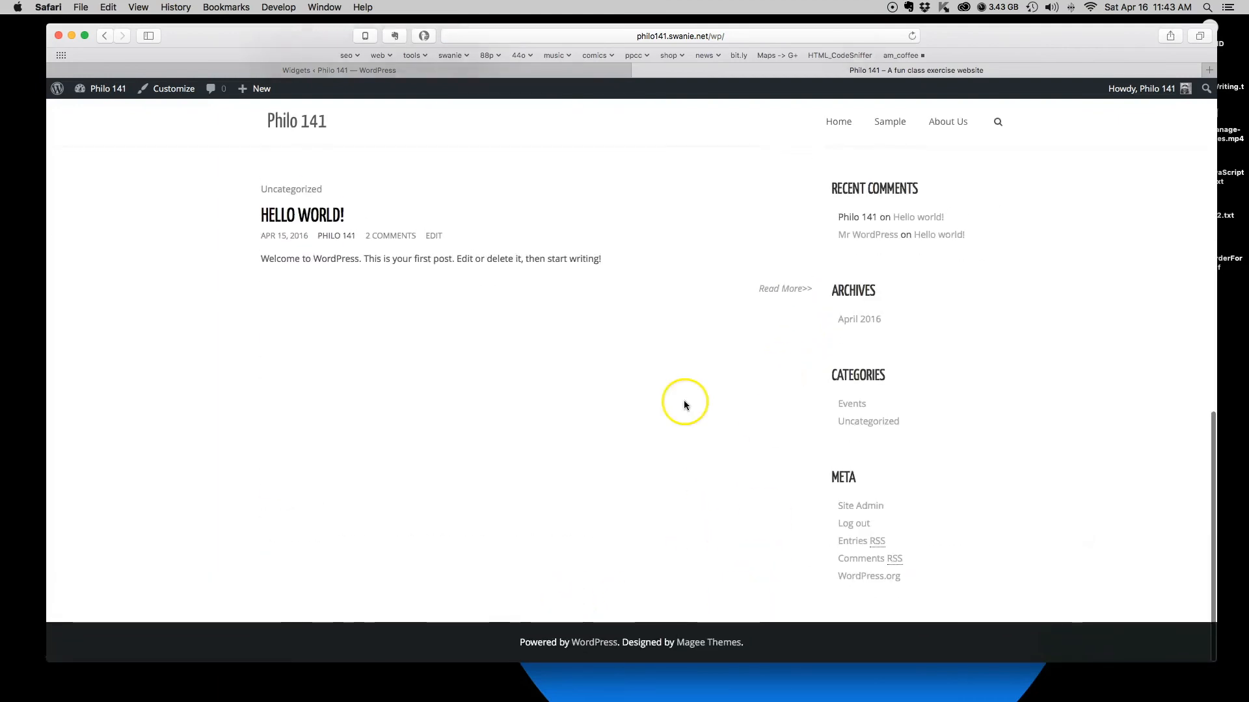
scroll(698, 349, "up", 4)
scroll(698, 350, "down", 4)
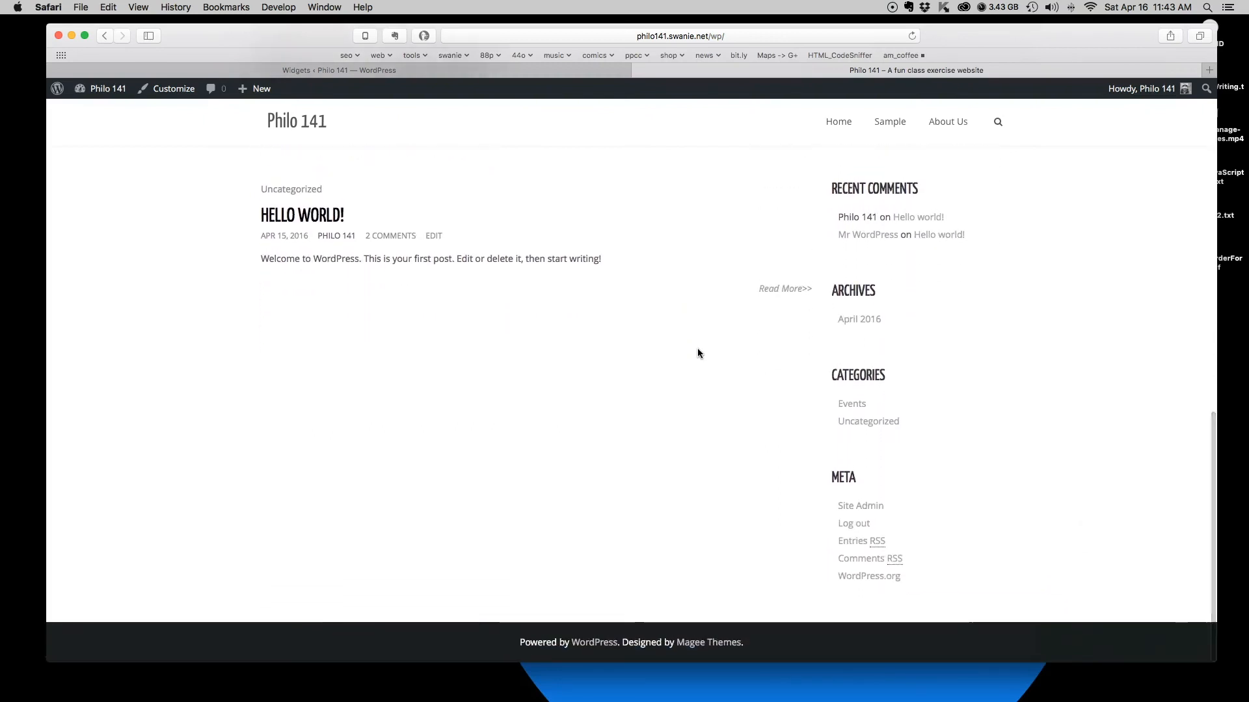
scroll(698, 350, "up", 15)
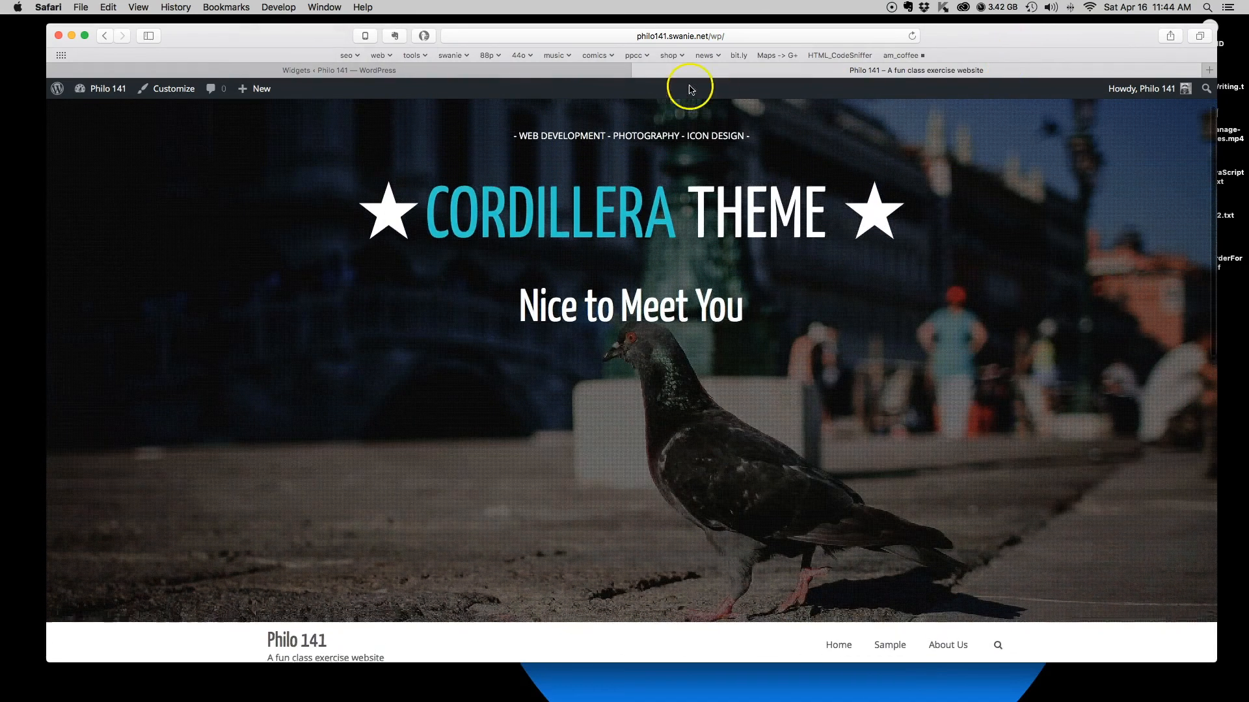
Return to widget management and add a Text widget to both Footer Area One and Footer Area Three.
left_click(502, 70)
left_click_drag(446, 545, 1052, 254)
left_click(1178, 247)
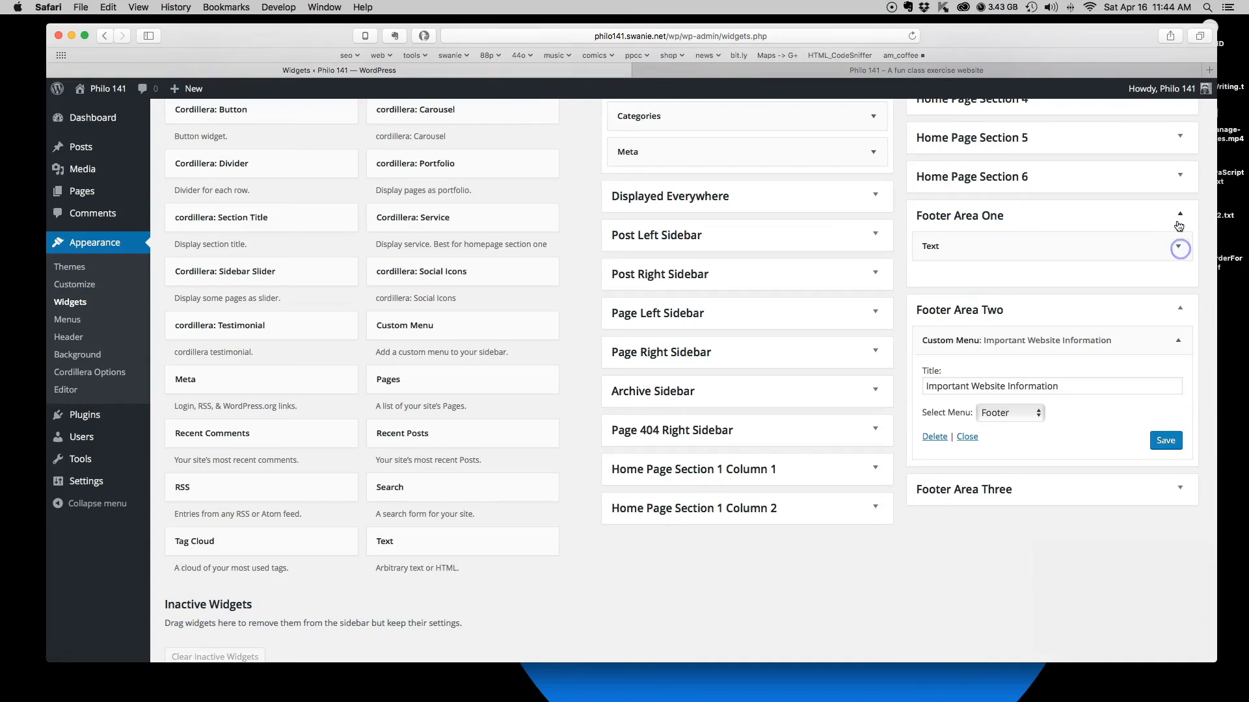
left_click(1179, 224)
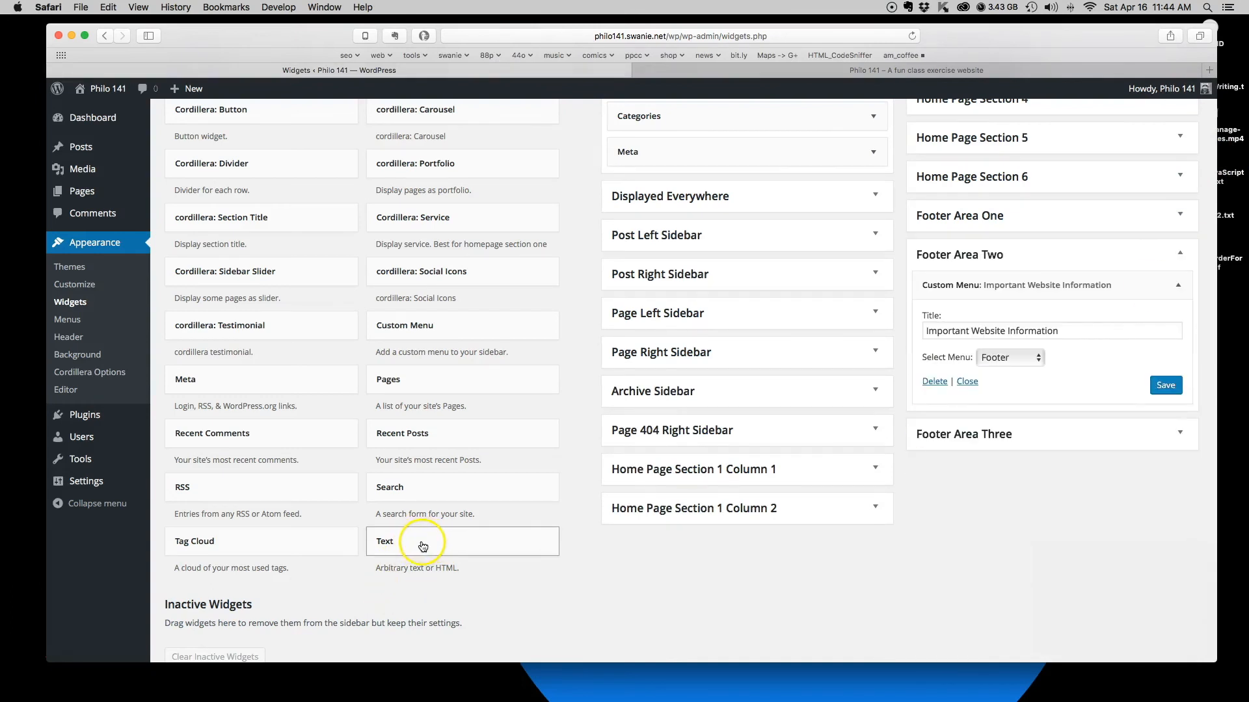
left_click_drag(422, 545, 1069, 462)
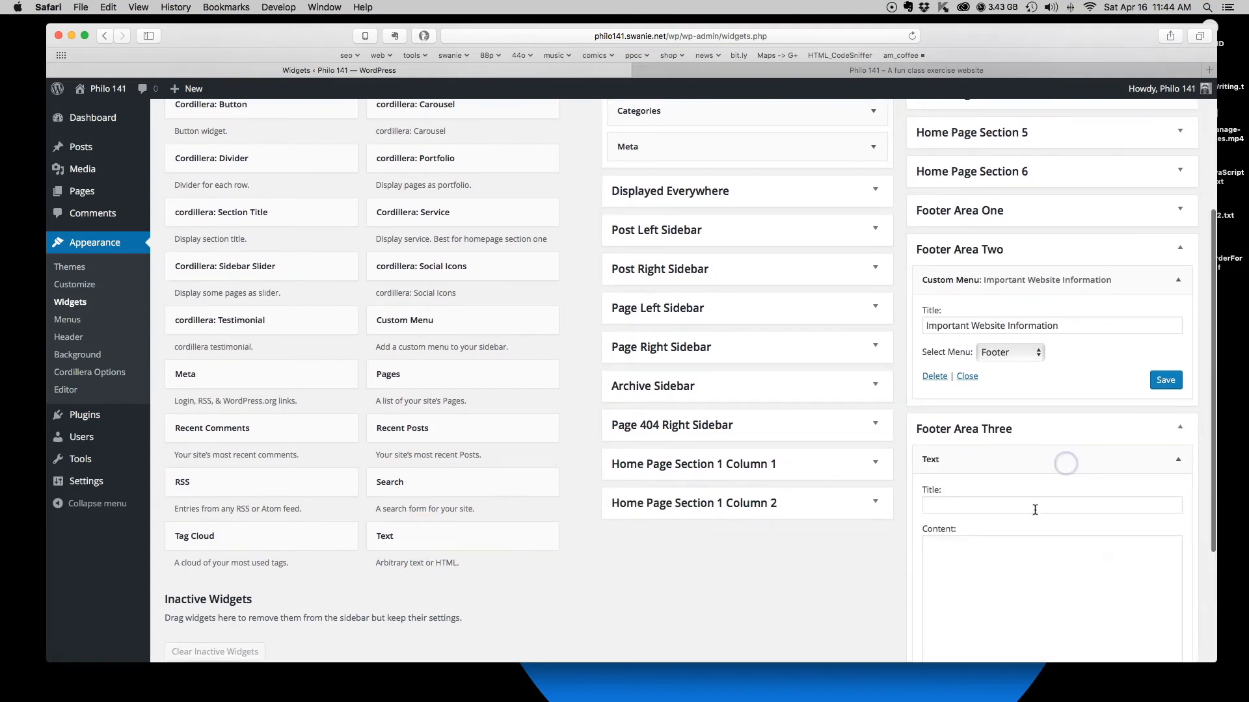
left_click(1181, 431)
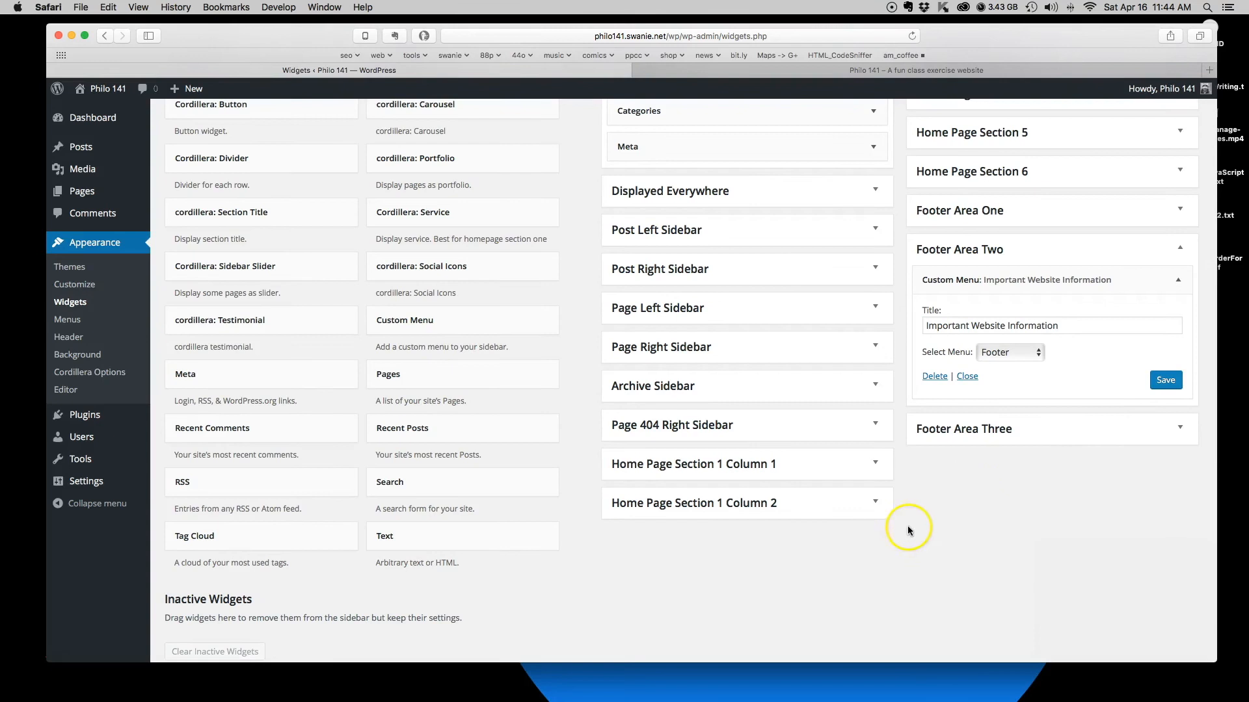
Collapse Footer Area Two and save the blank Text widgets in Footer Area Three and Footer Area One.
scroll(900, 493, "up", 2)
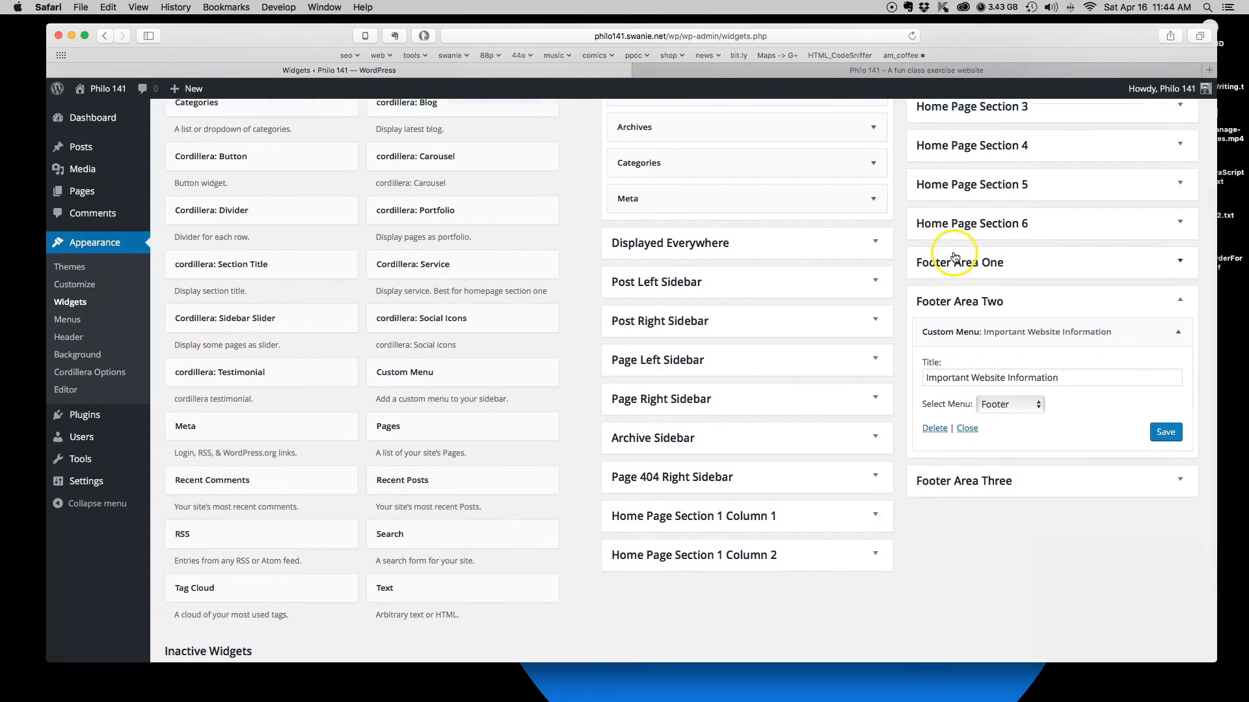
left_click(1179, 301)
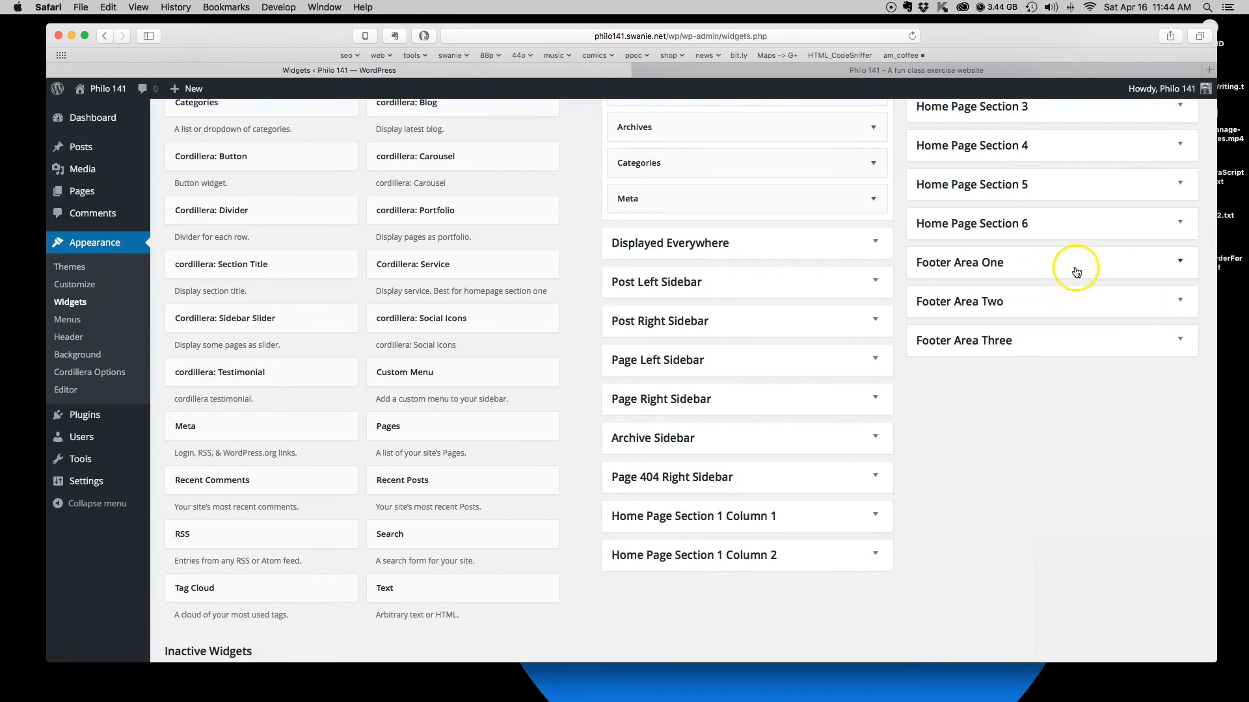
left_click(1179, 337)
scroll(891, 497, "down", 5)
left_click(1166, 542)
scroll(1041, 354, "up", 5)
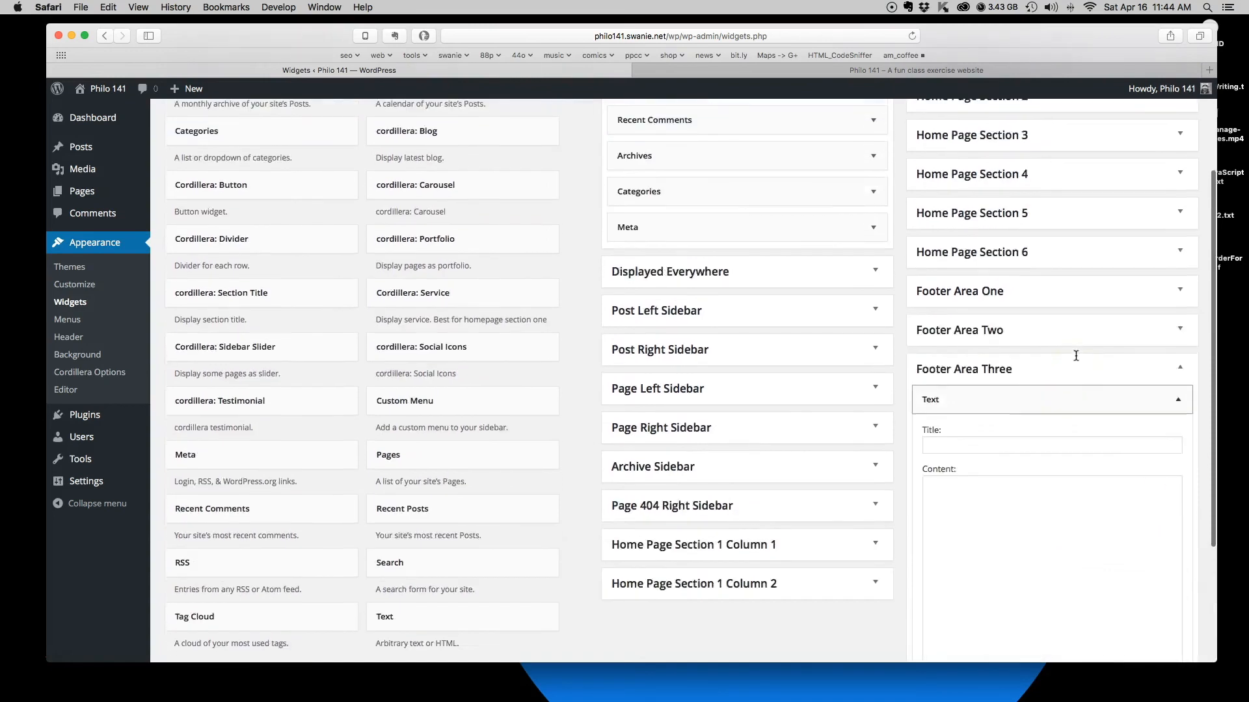
left_click(1179, 308)
scroll(1181, 308, "down", 4)
left_click(1179, 189)
left_click(1166, 508)
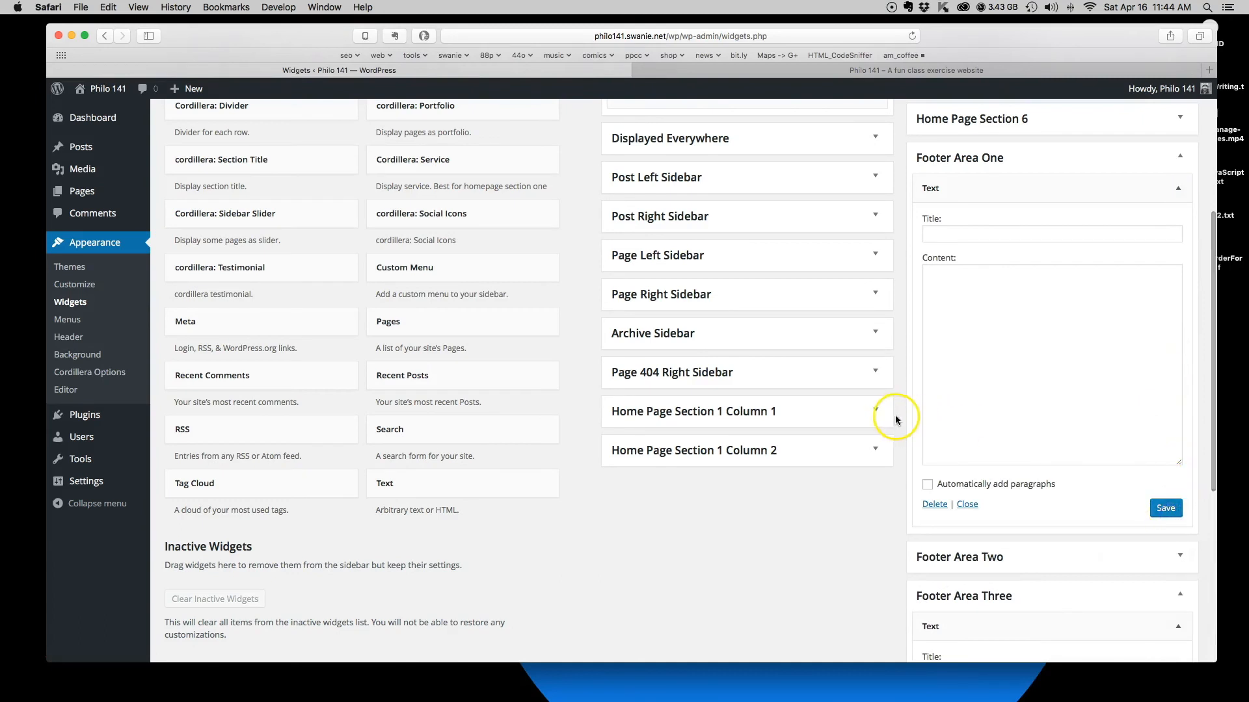
Reload the live home page and check its footer area for the menu and Text widgets.
left_click(782, 70)
left_click(912, 35)
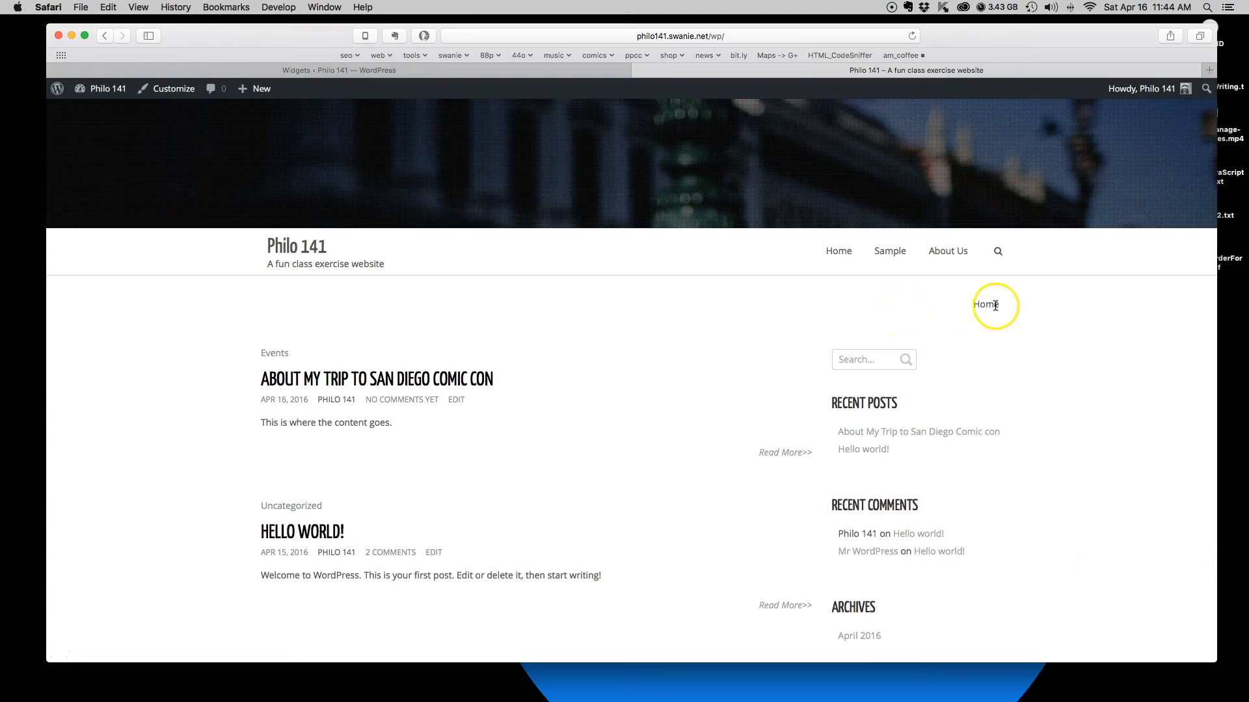
scroll(754, 372, "down", 10)
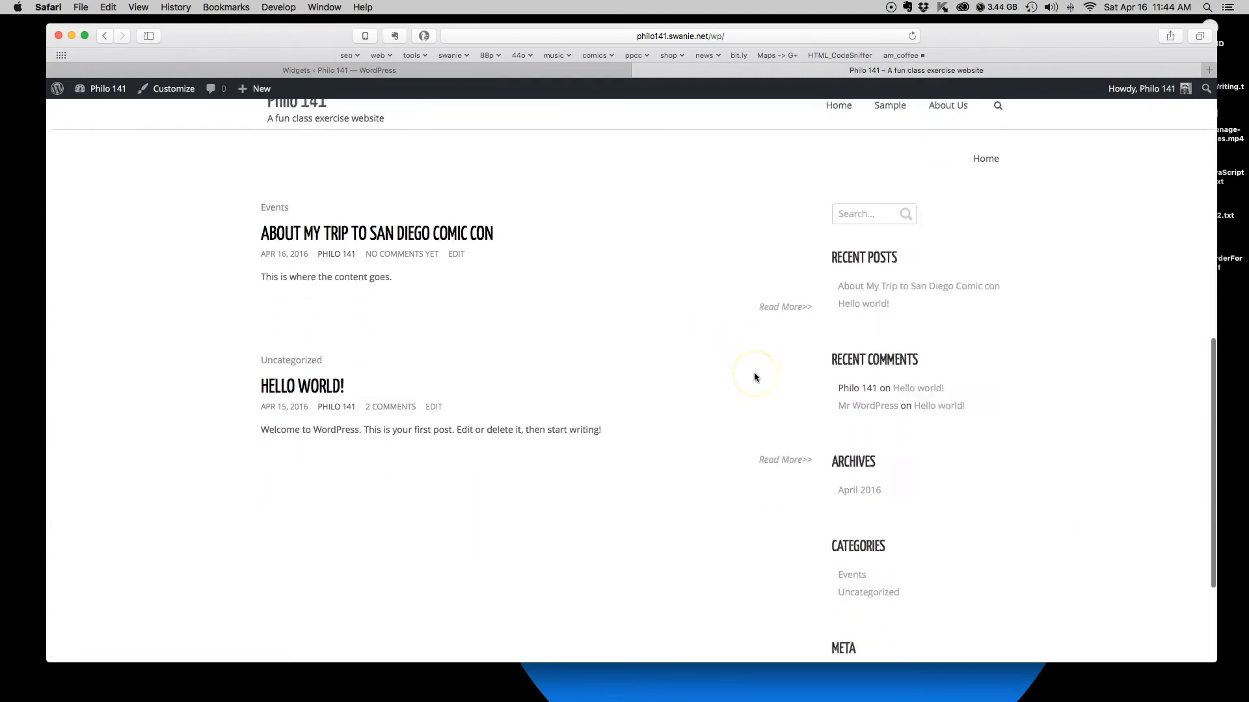
scroll(754, 373, "up", 20)
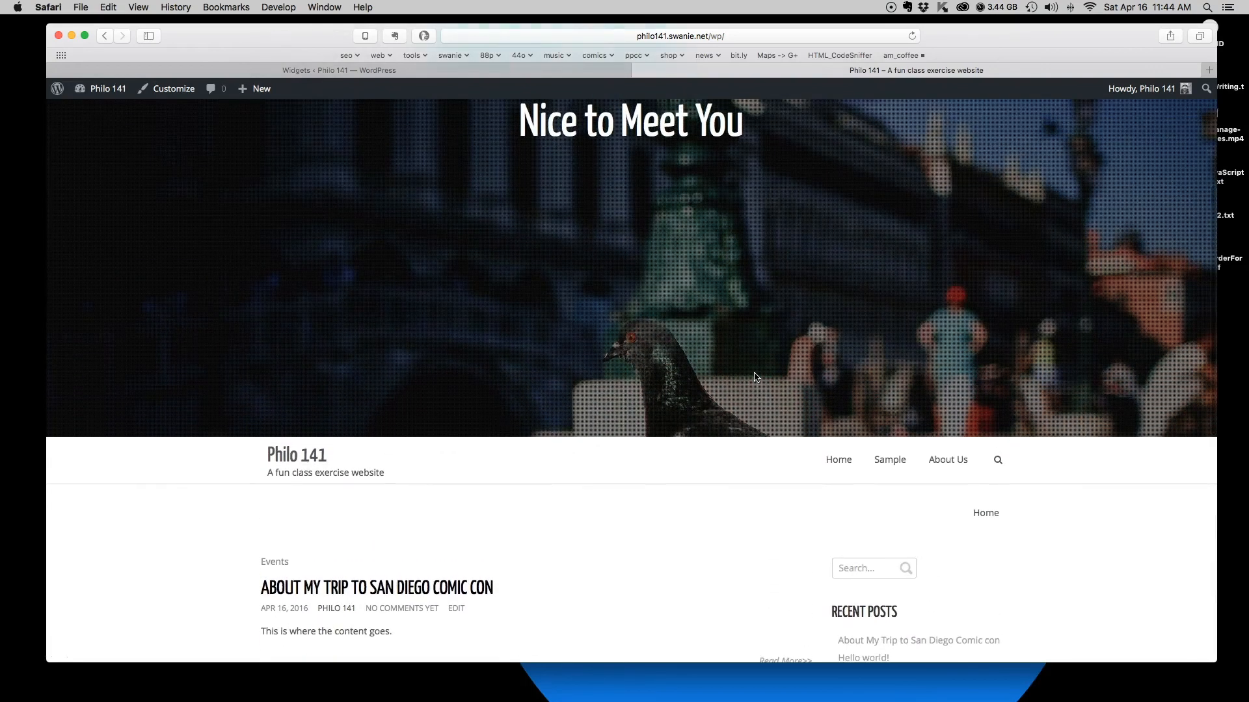
scroll(754, 374, "up", 5)
In the Reading settings, make the front page a static page showing About Us and save the change.
left_click(508, 70)
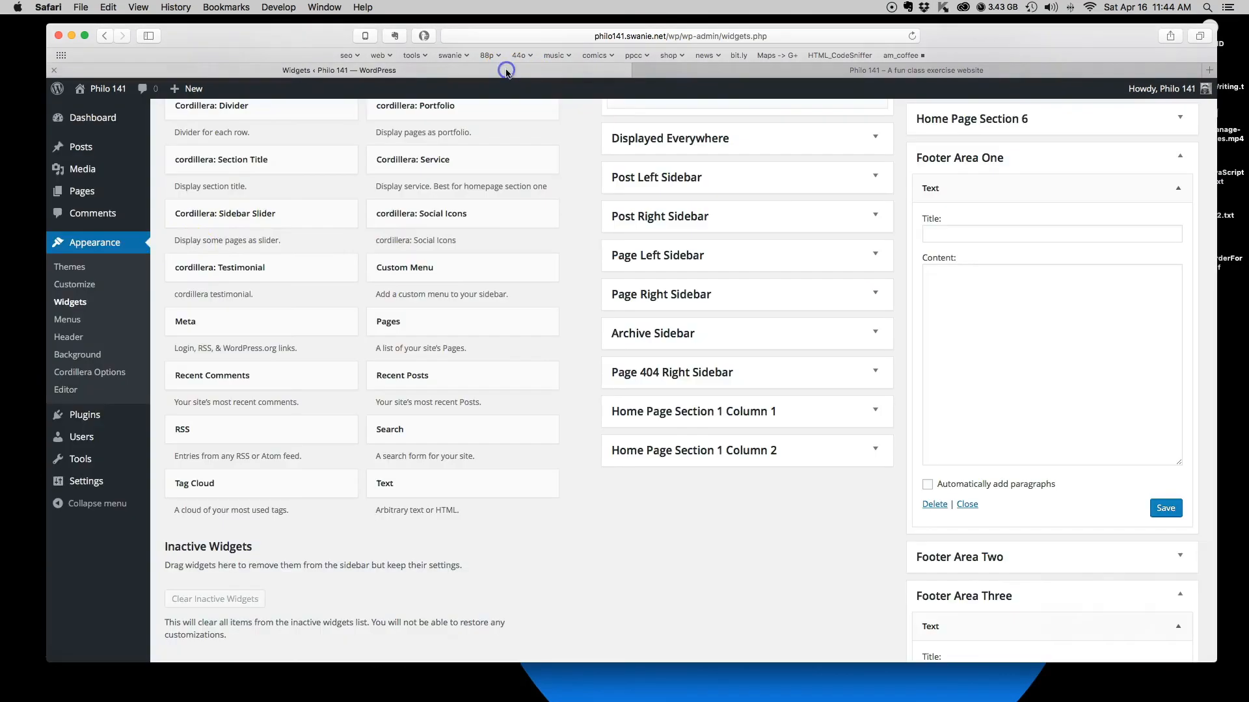
mouse_move(86, 482)
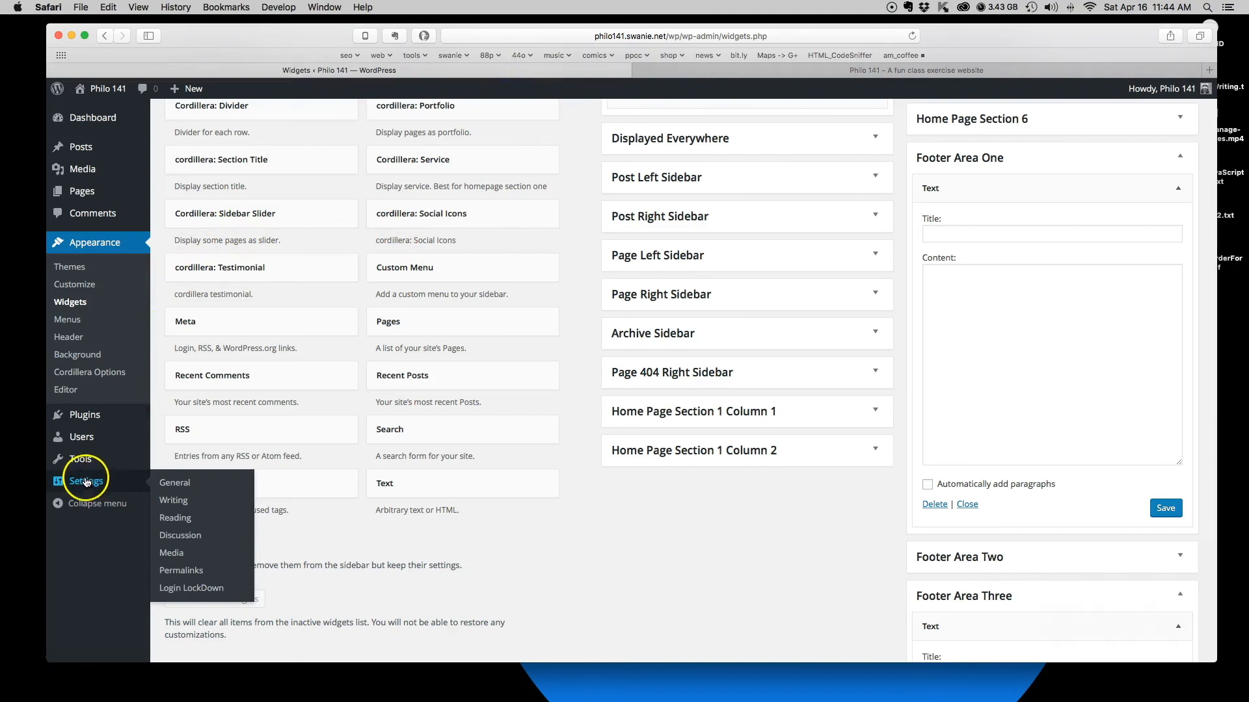
left_click(176, 518)
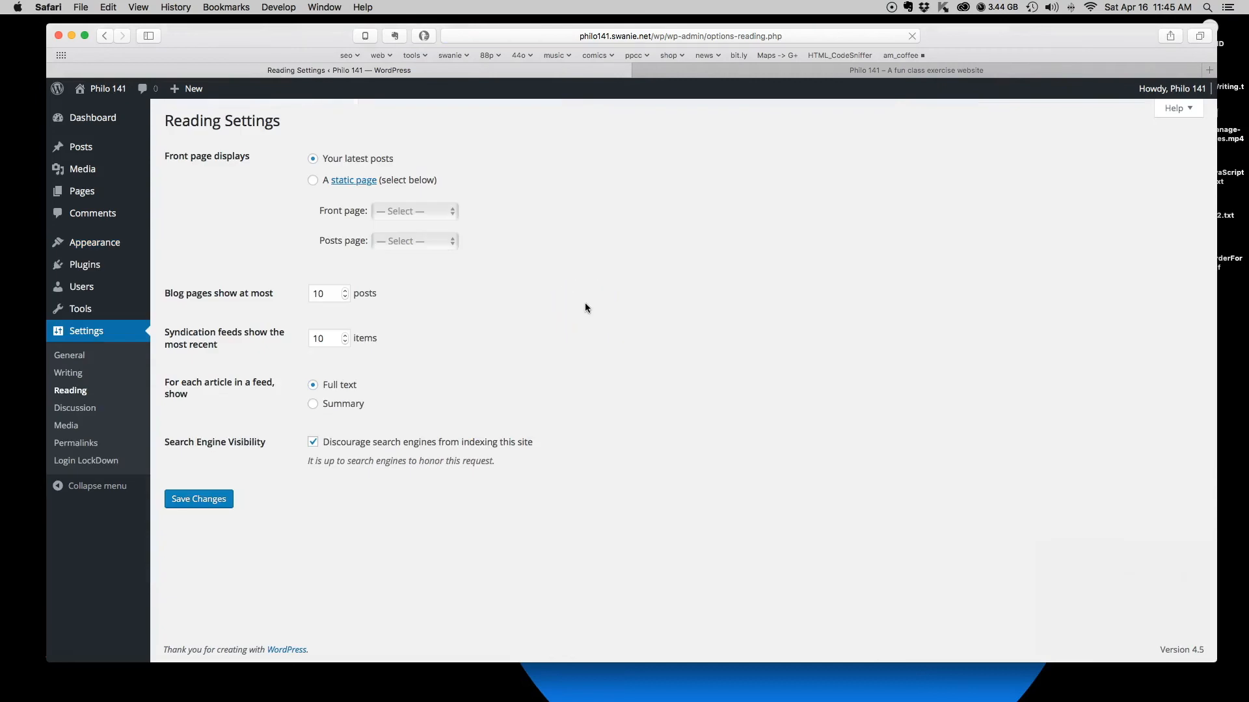
left_click(311, 185)
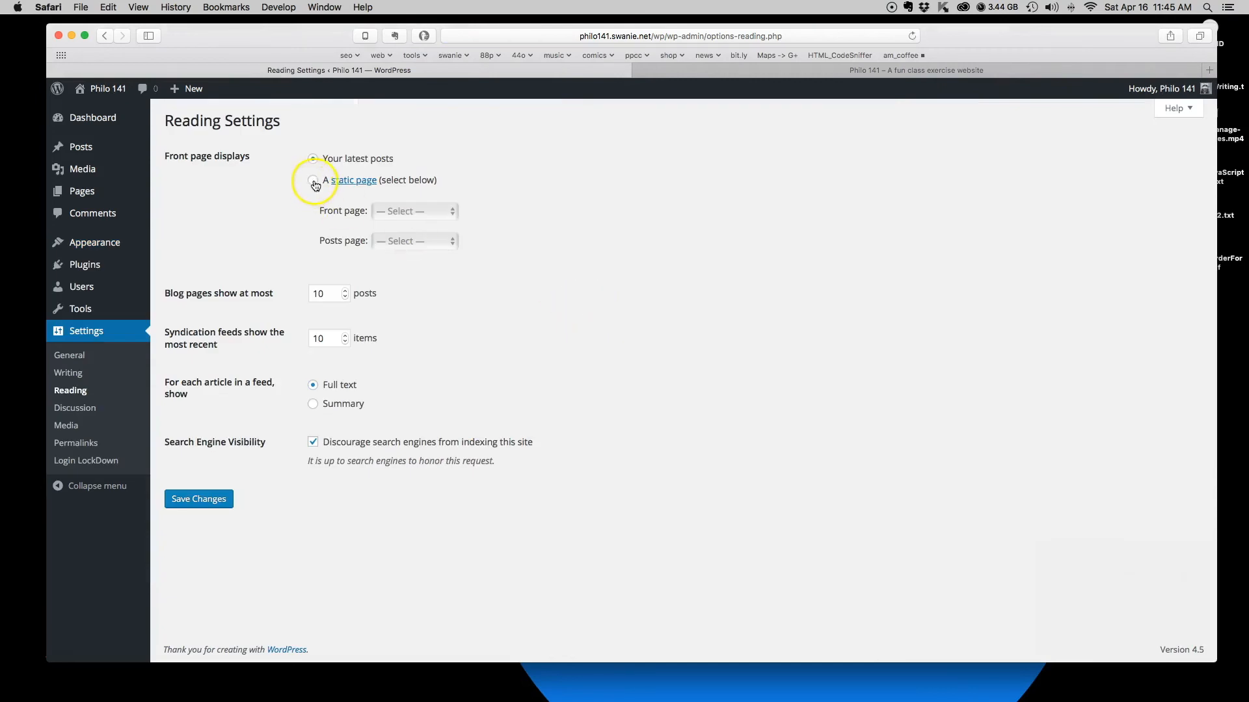
left_click(404, 211)
left_click(406, 231)
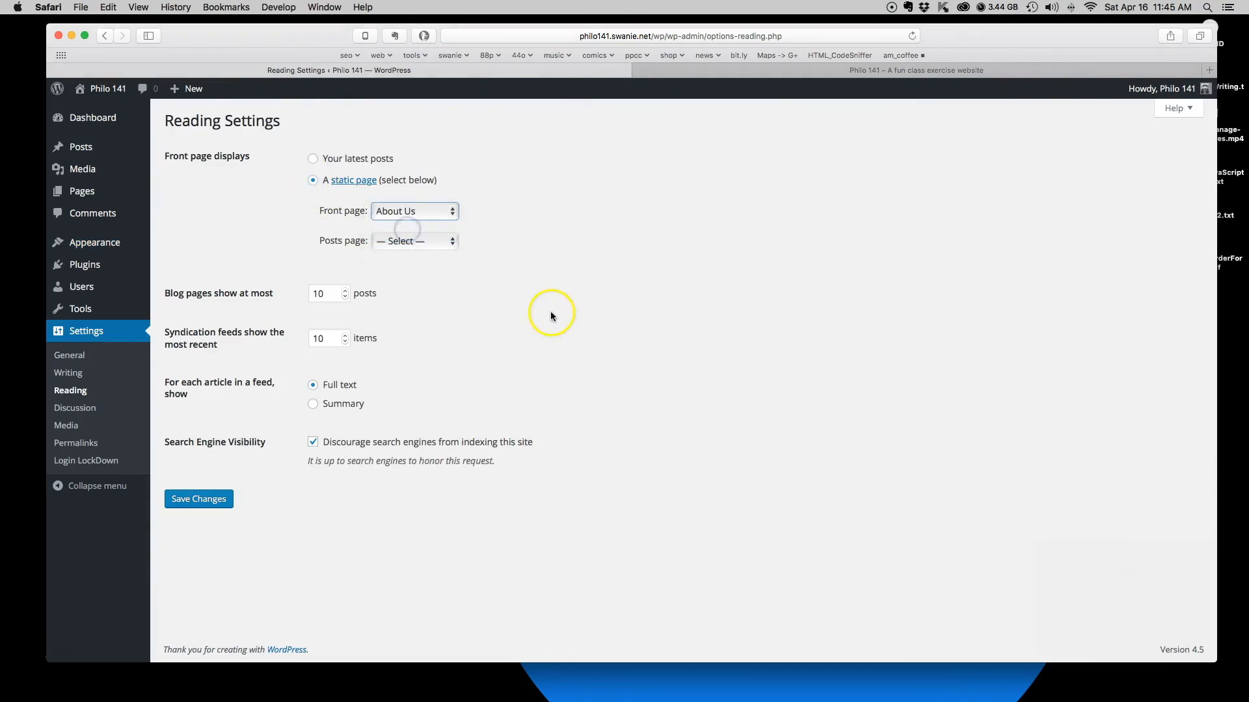
left_click(217, 502)
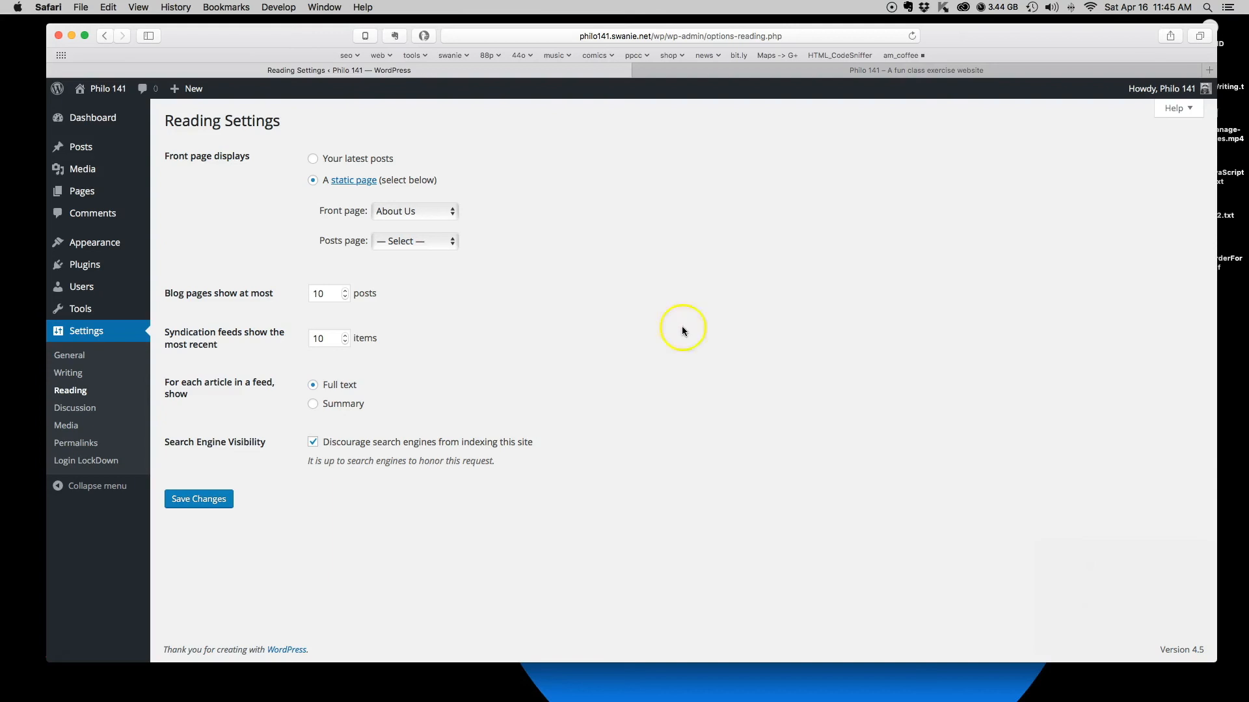
View the live home page again and check its content and footer.
left_click(700, 71)
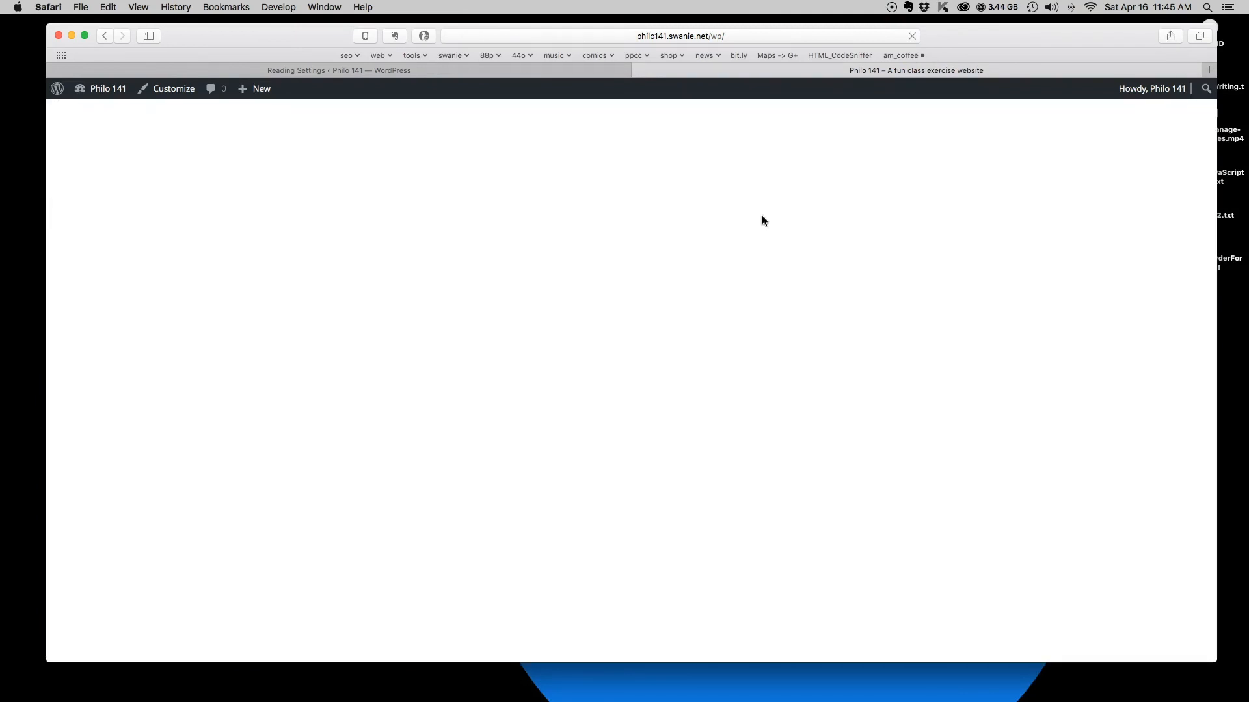
left_click(788, 265)
scroll(711, 272, "down", 5)
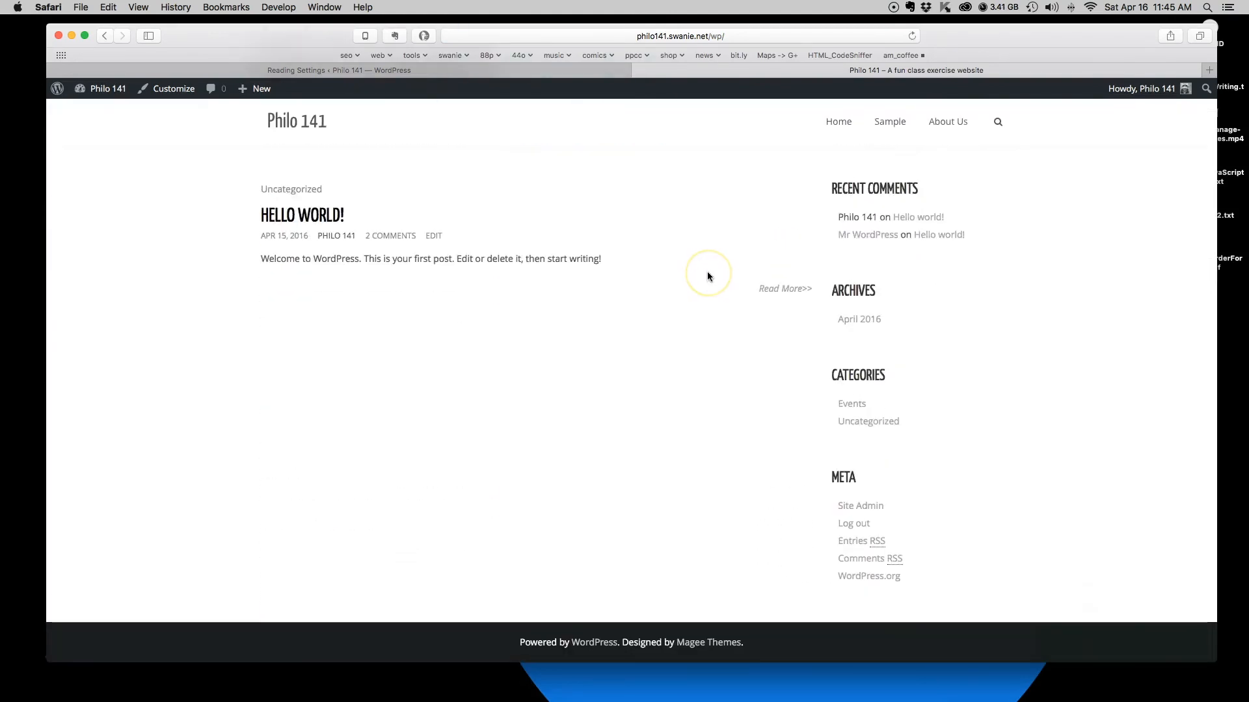
scroll(673, 273, "down", 1)
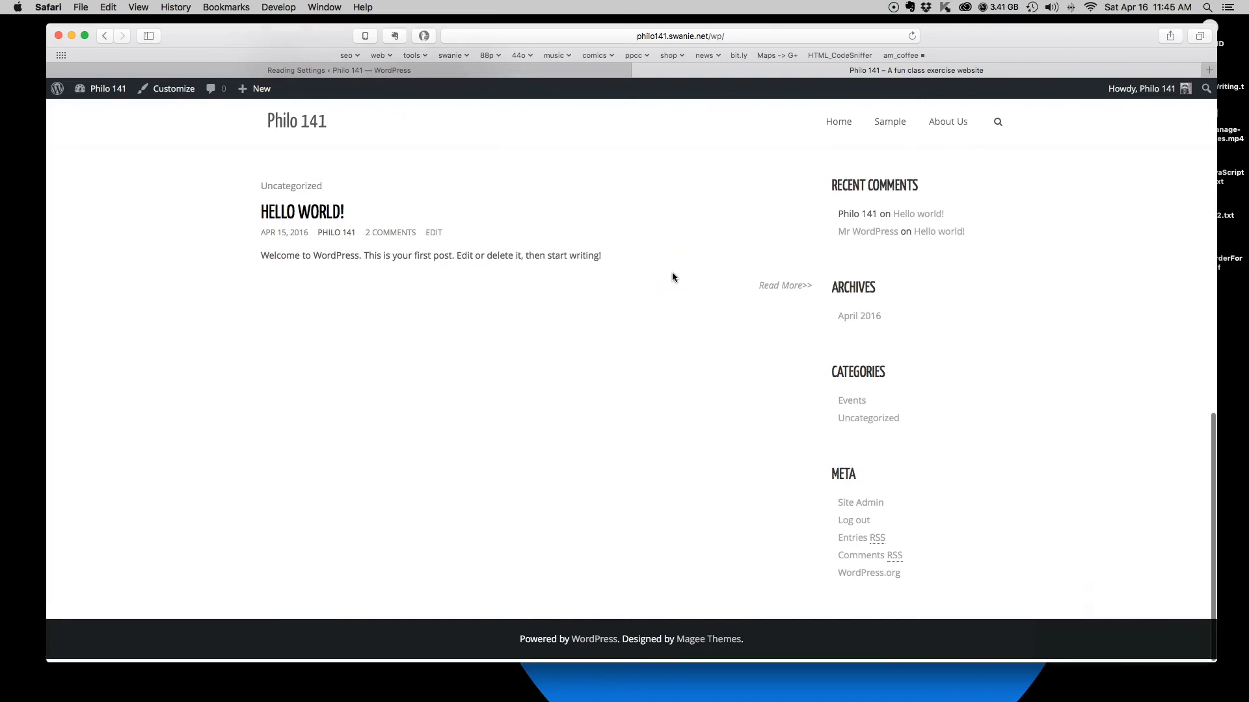
scroll(673, 277, "up", 15)
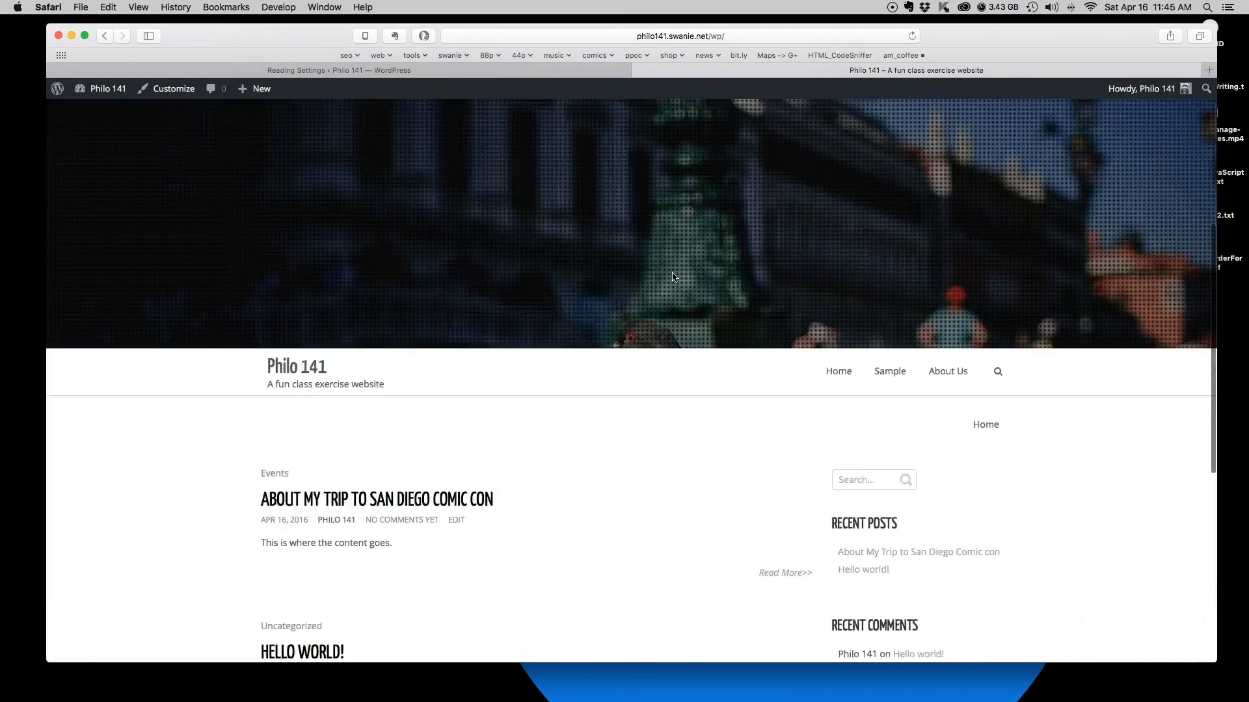
Switch the front page display in the Reading settings back to the latest posts.
left_click(502, 70)
left_click(312, 158)
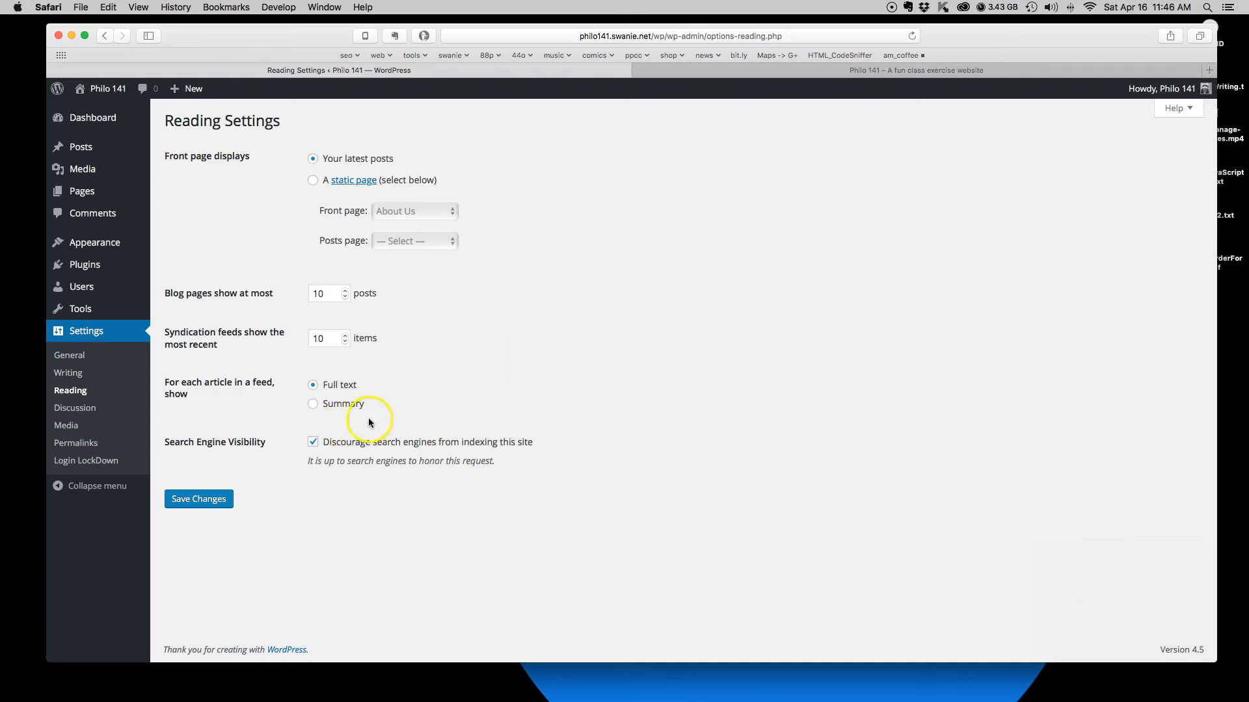
Go to the installed plugins and search them for "display images".
mouse_move(84, 268)
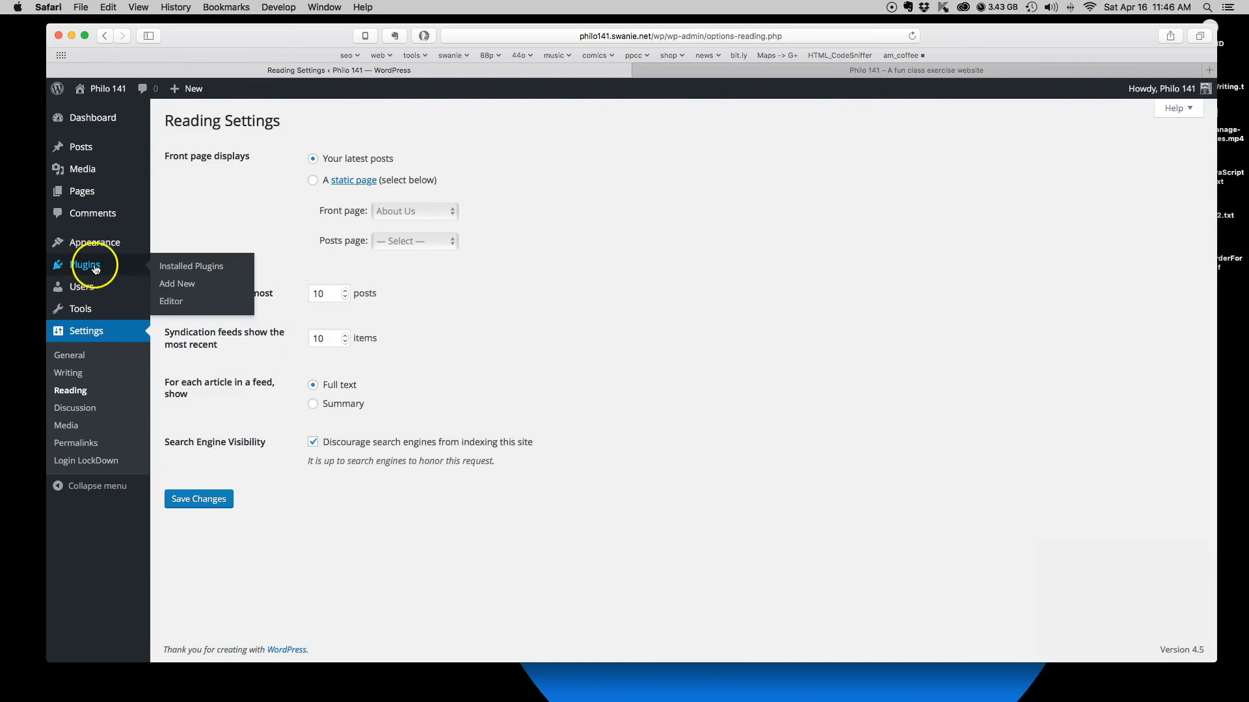
left_click(84, 268)
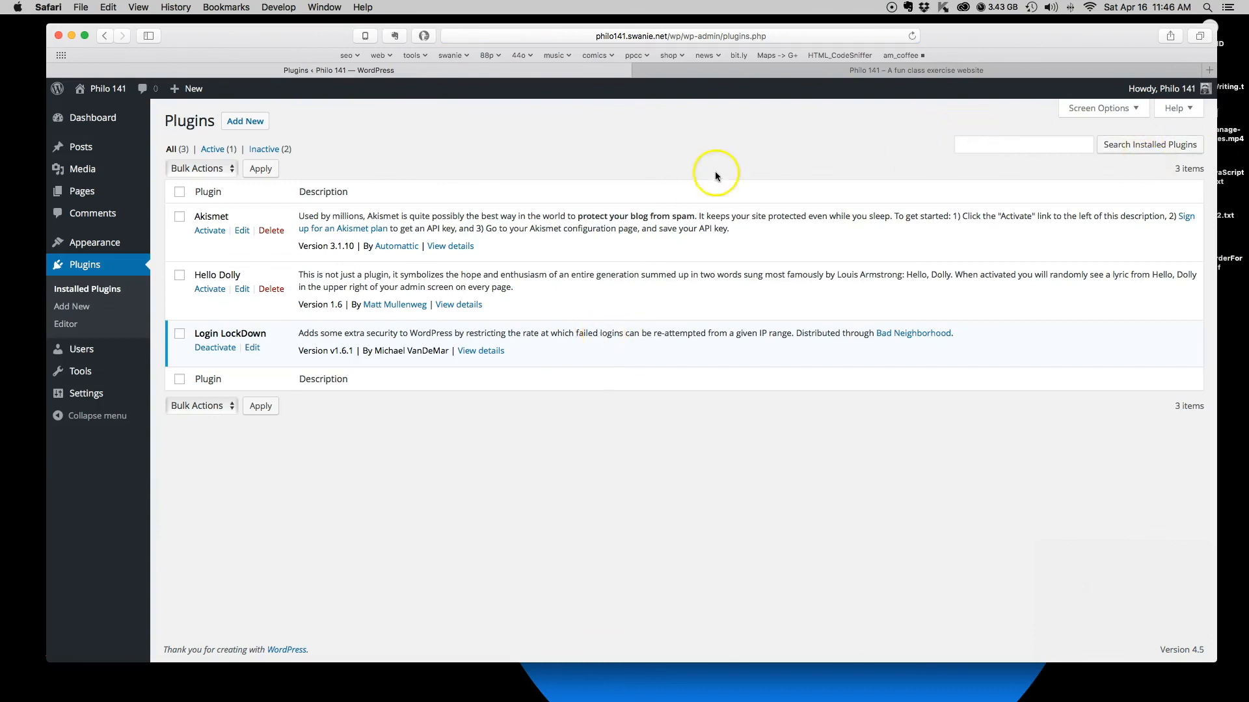
left_click(1010, 144)
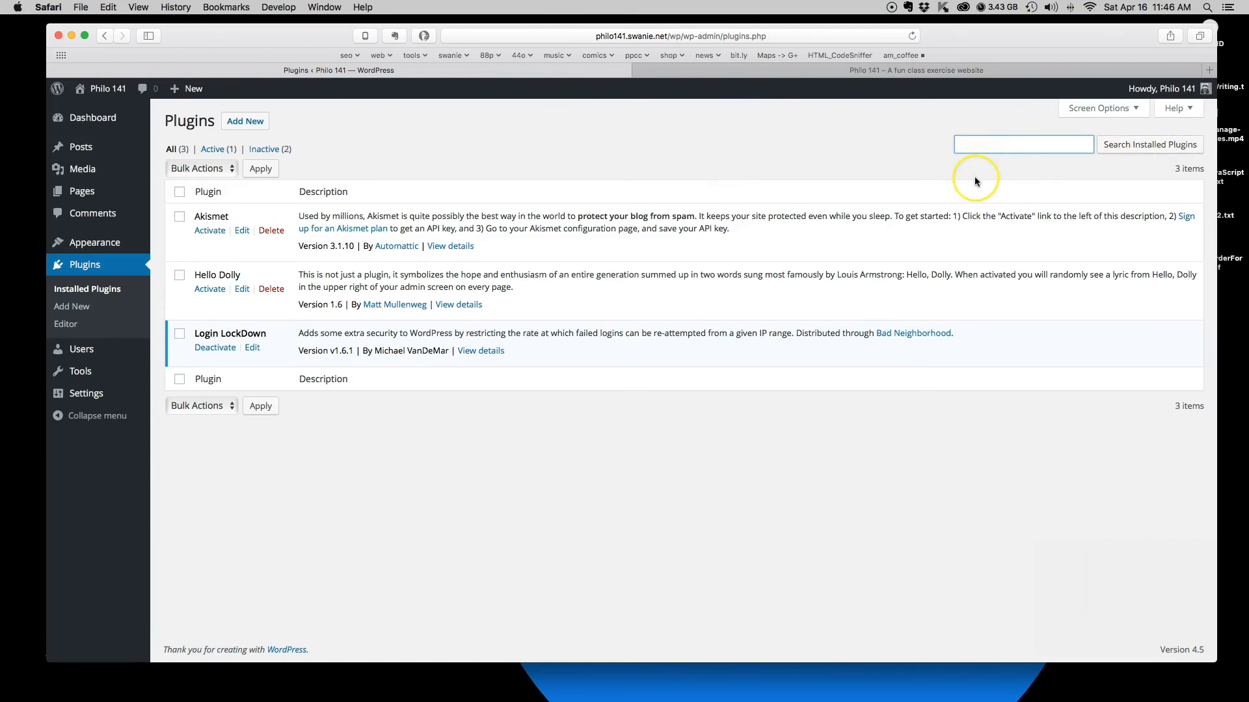
type("display images")
left_click(1133, 143)
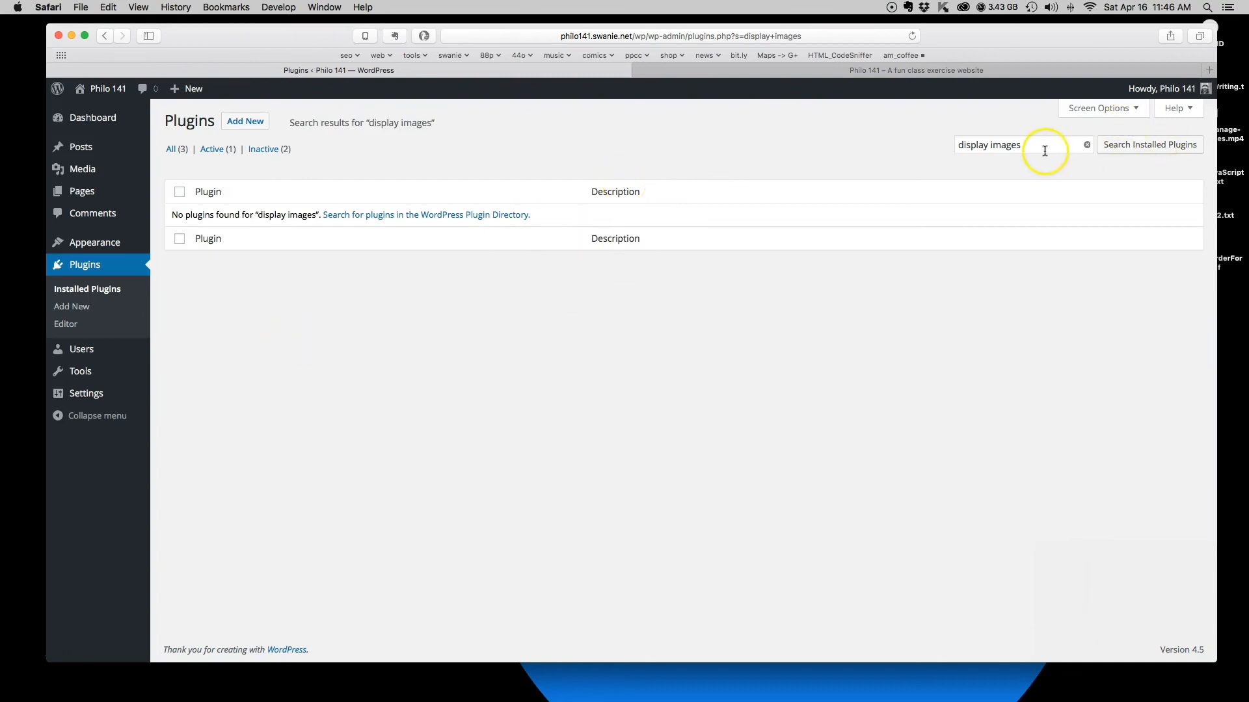
Search the installed plugins for "display widget".
left_click_drag(1034, 144, 941, 139)
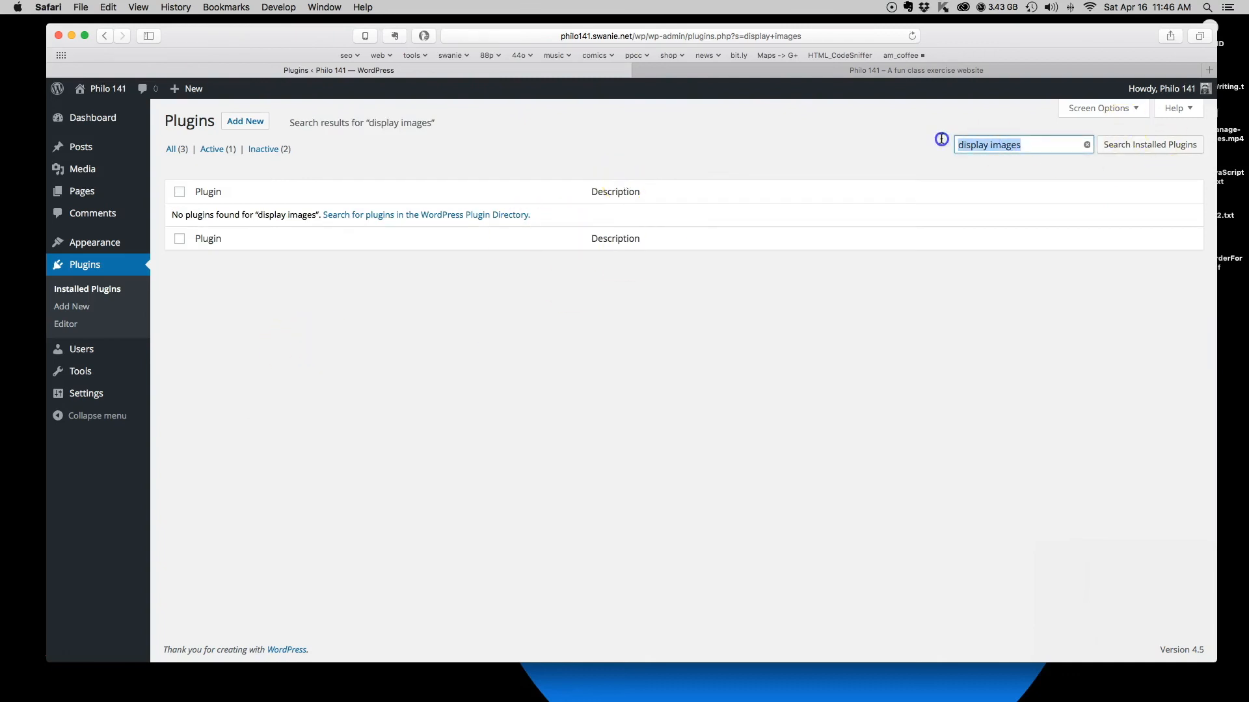
type("dget")
key("Return")
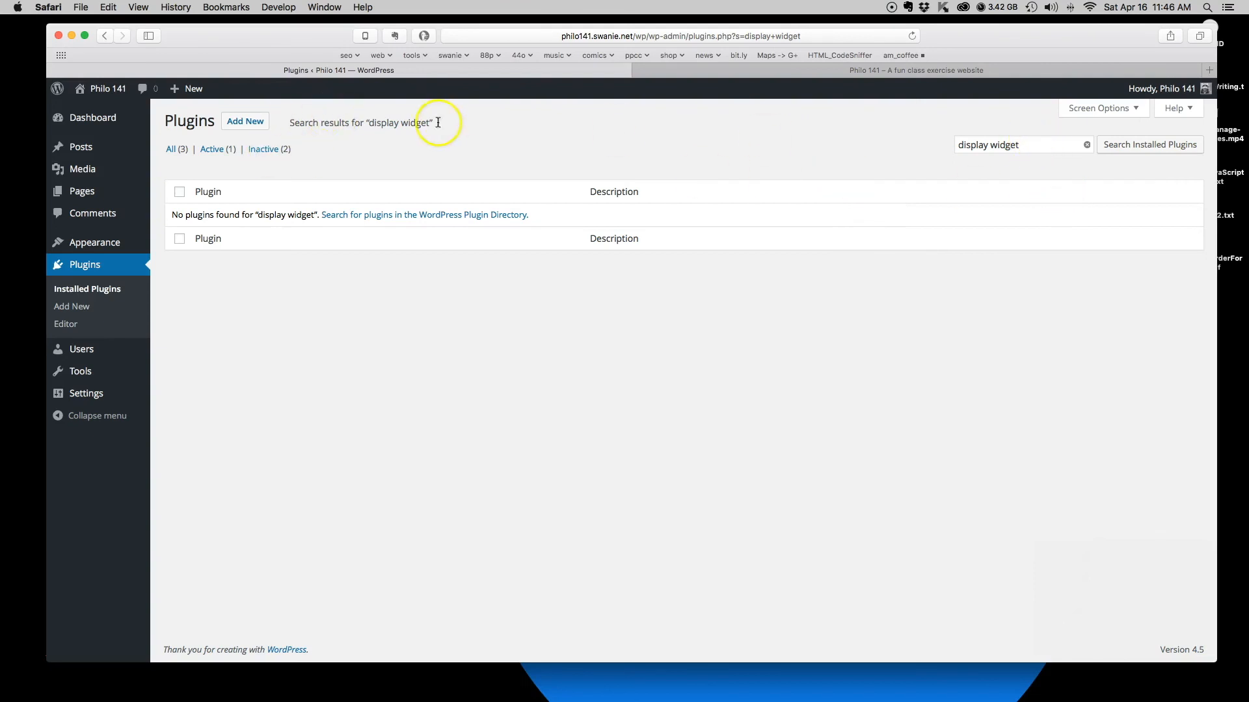
Search the plugins available to add for "display images" and browse the results.
left_click(245, 130)
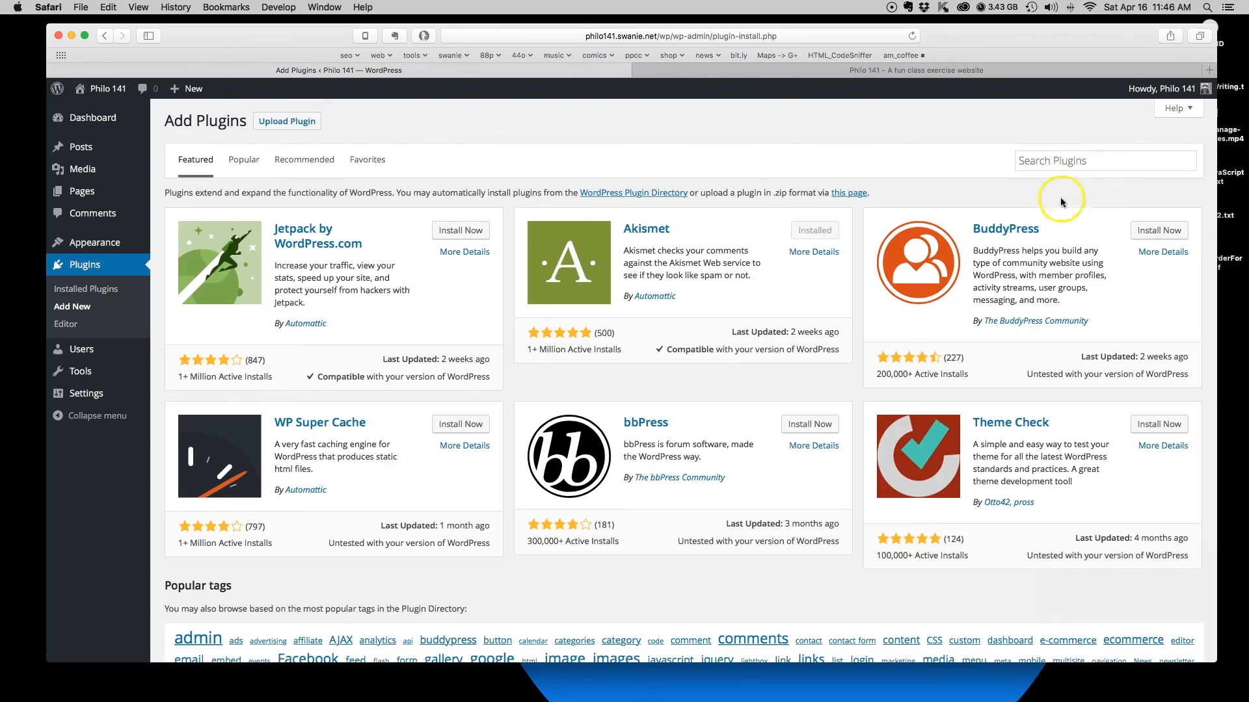
left_click(1066, 160)
type("di")
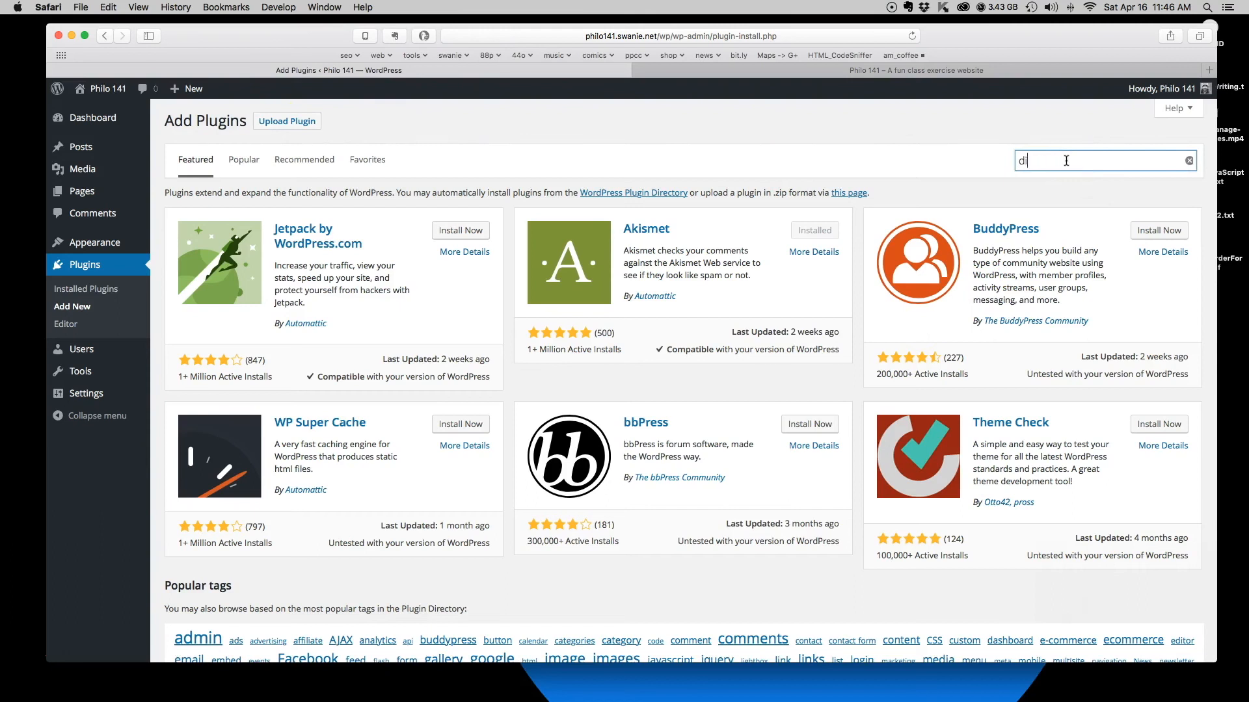
type("splay images")
key("Return")
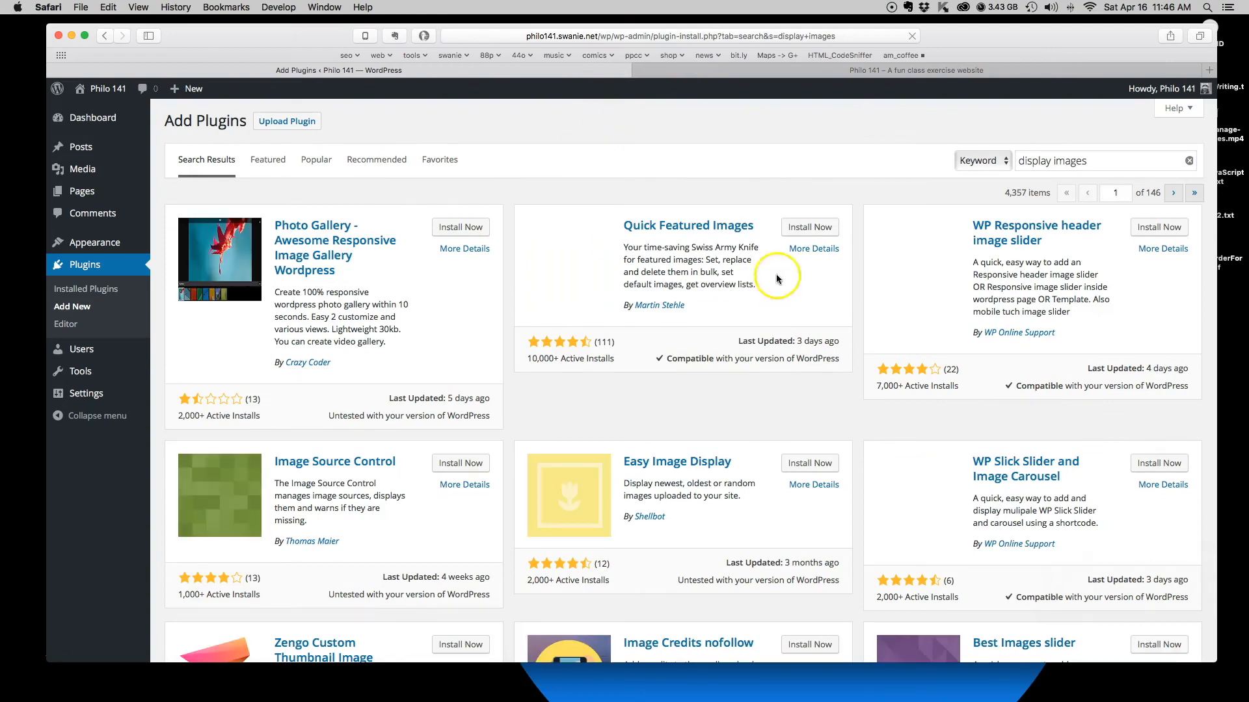
scroll(501, 339, "down", 5)
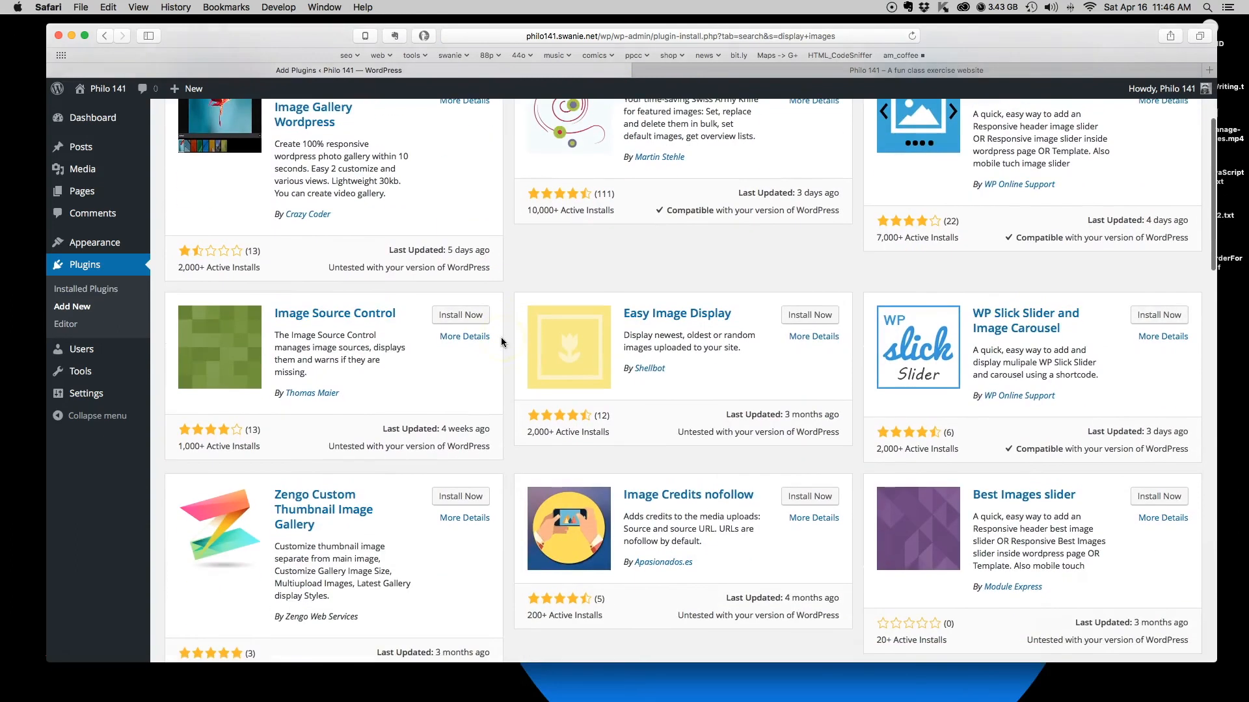
scroll(501, 337, "down", 6)
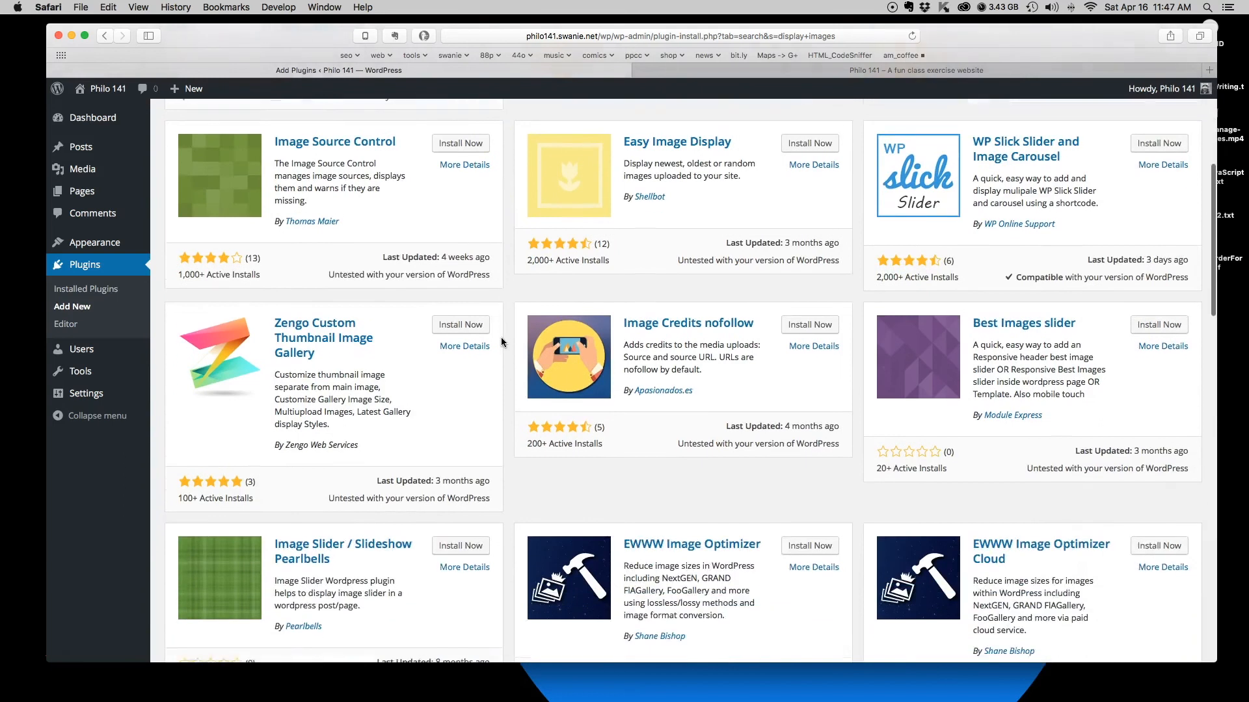
scroll(501, 337, "down", 10)
scroll(501, 337, "up", 20)
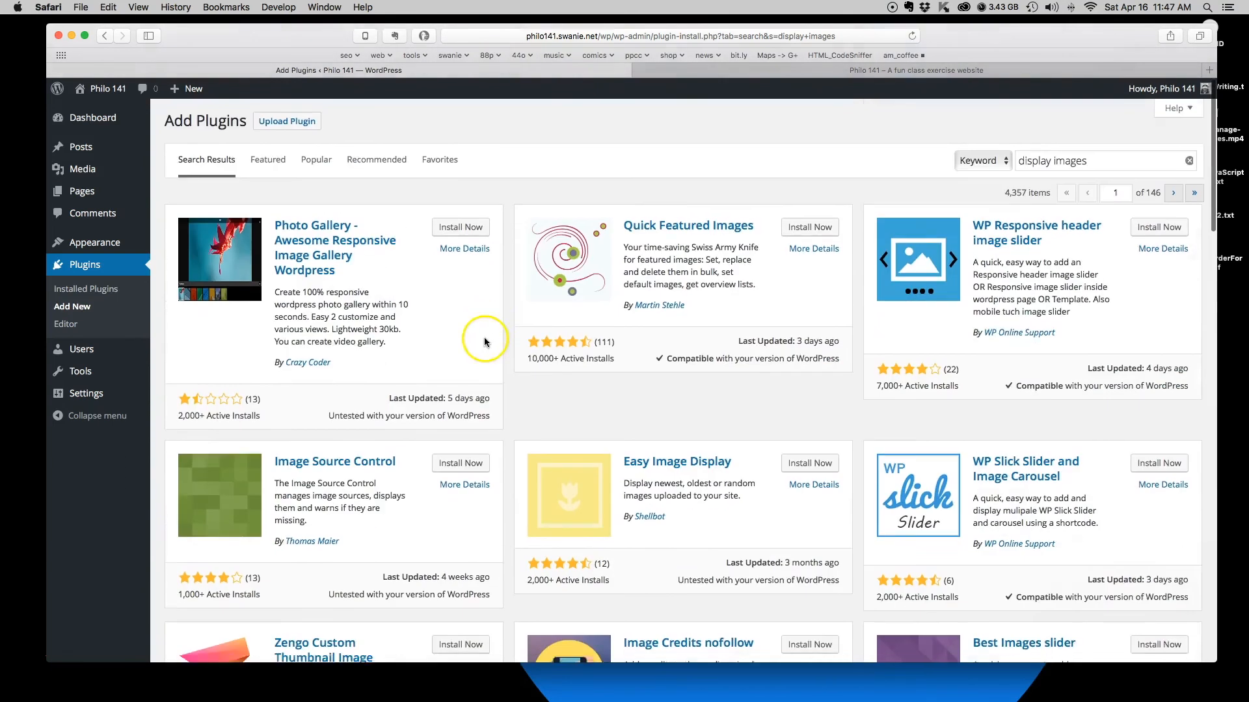
Change the new-plugin search term to "display image" and look through the results.
left_click(1083, 162)
key("BackSpace")
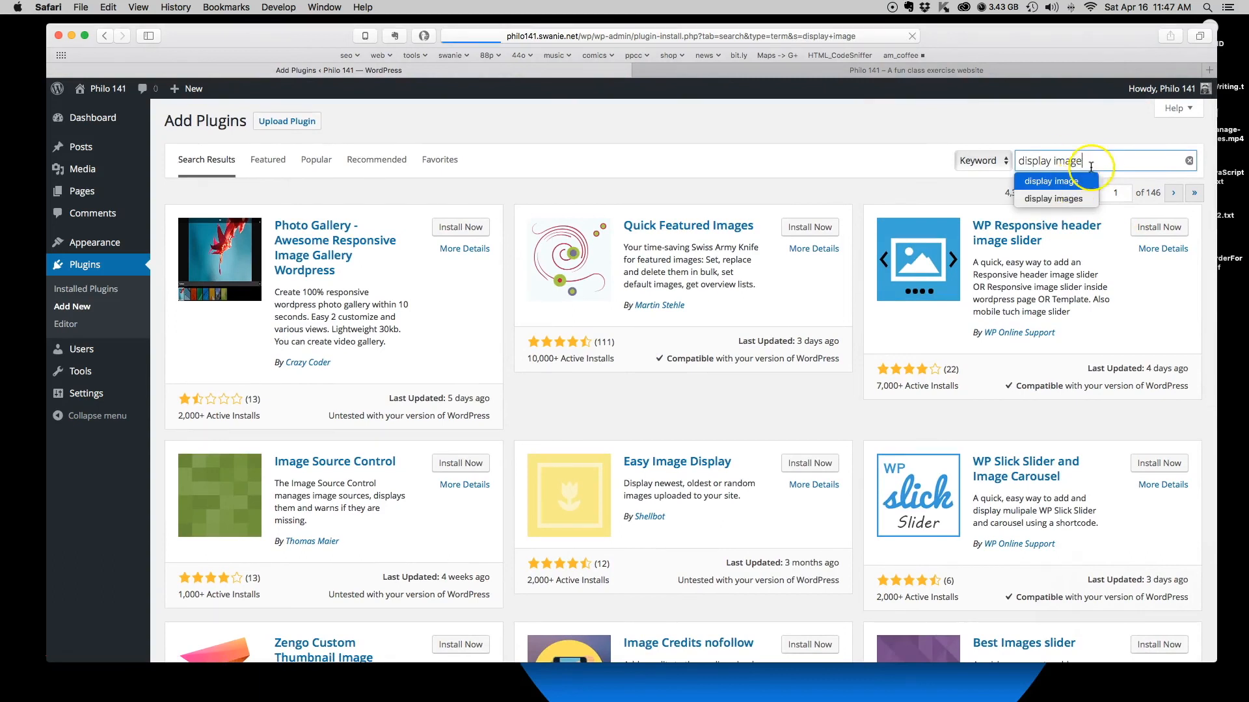
left_click(586, 160)
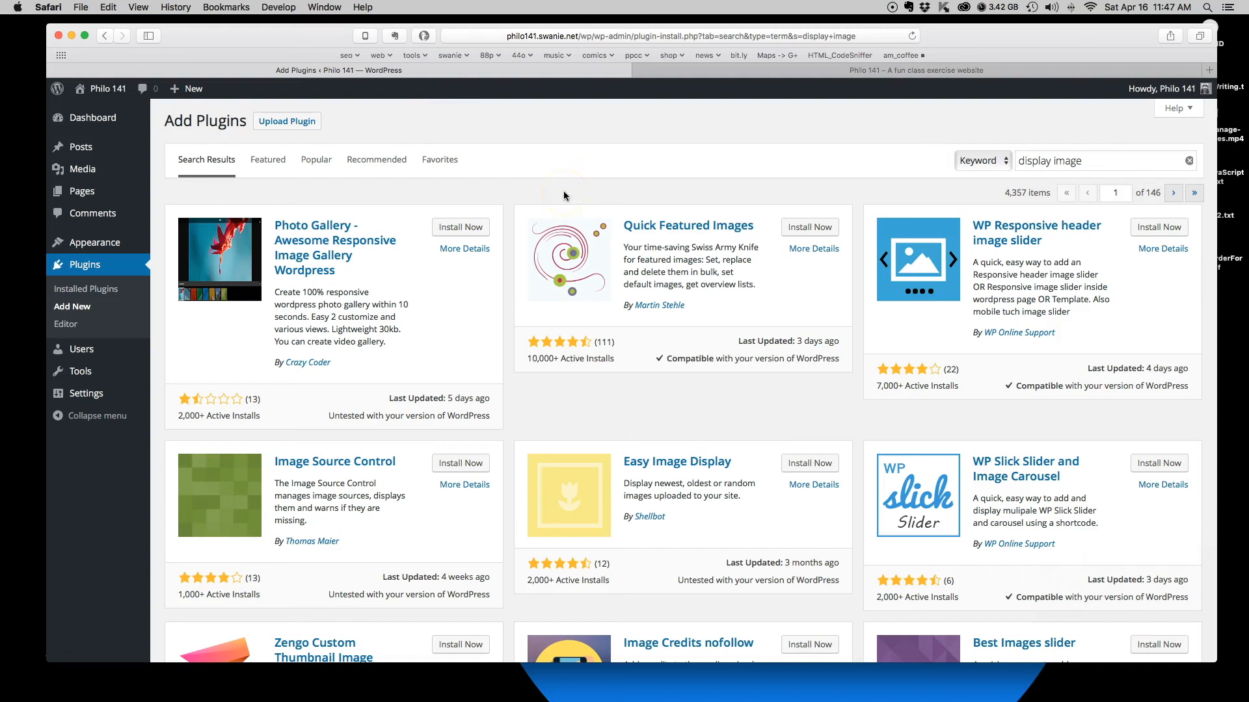
scroll(566, 198, "down", 3)
scroll(566, 199, "up", 3)
Search the plugins available to add for "display widget".
left_click_drag(1055, 162, 1139, 169)
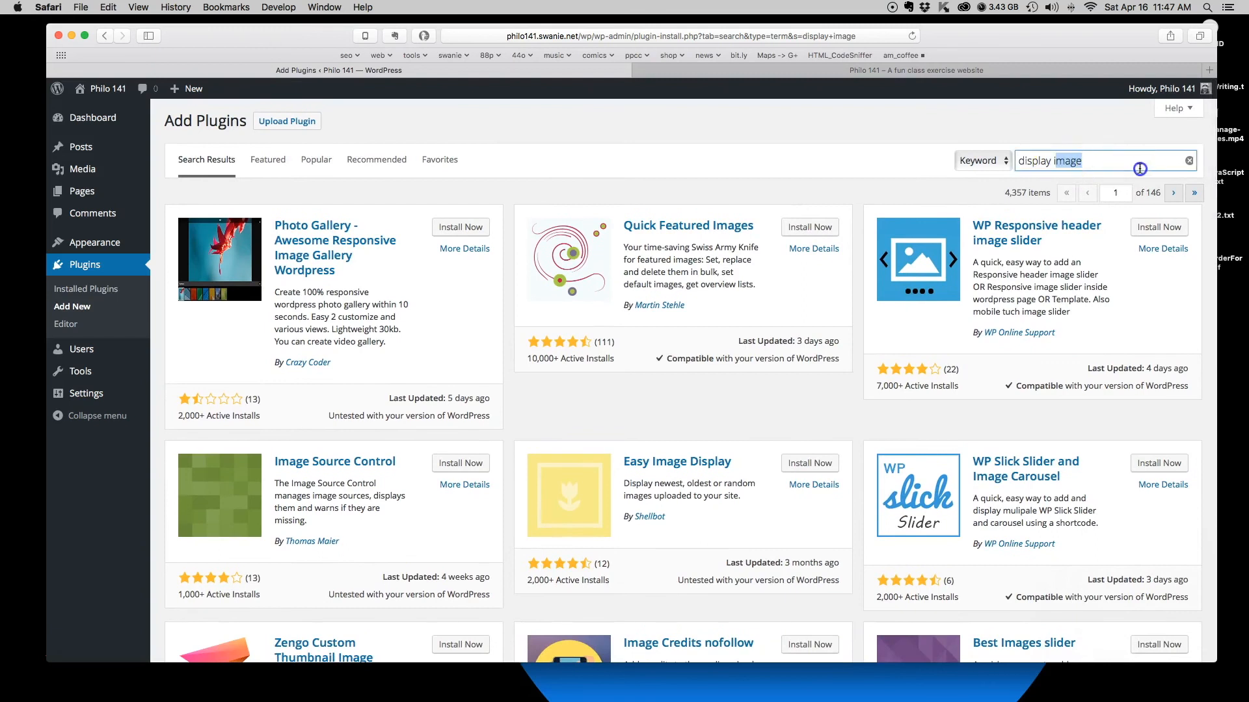
key("BackSpace")
type("widget")
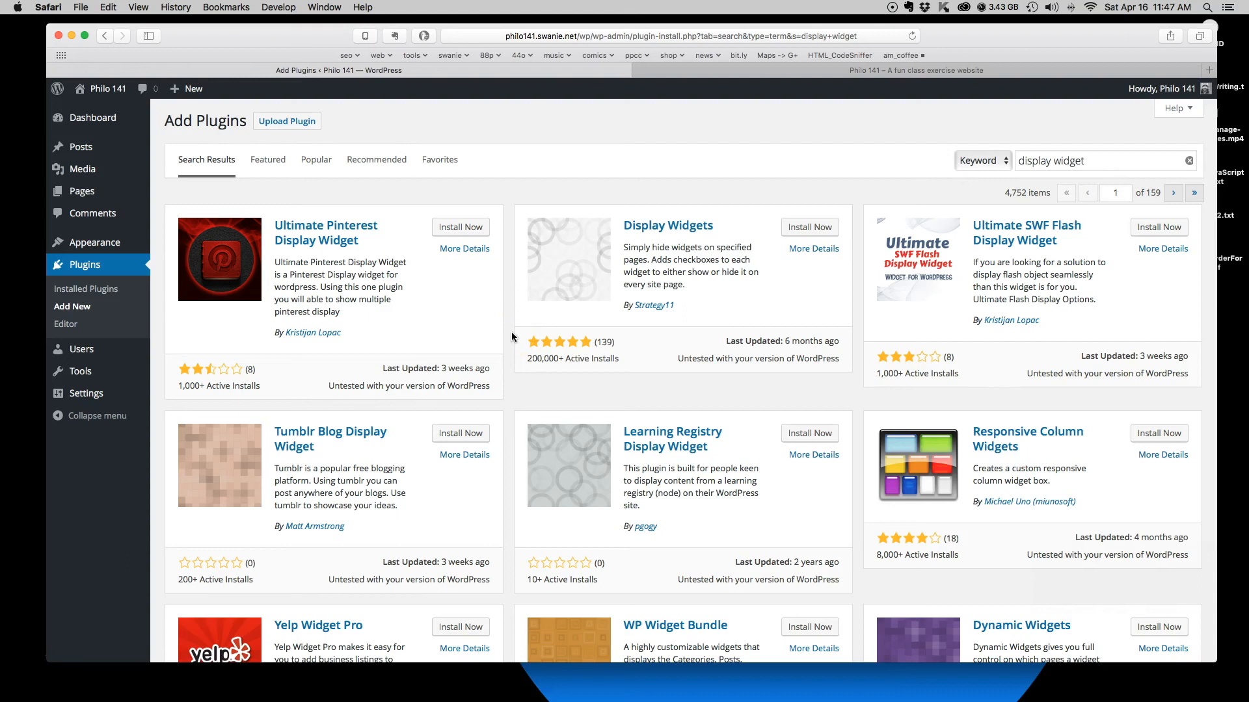
Open the Header section of Cordillera Options, view the logo upload dialog, and close it without choosing a file.
mouse_move(97, 243)
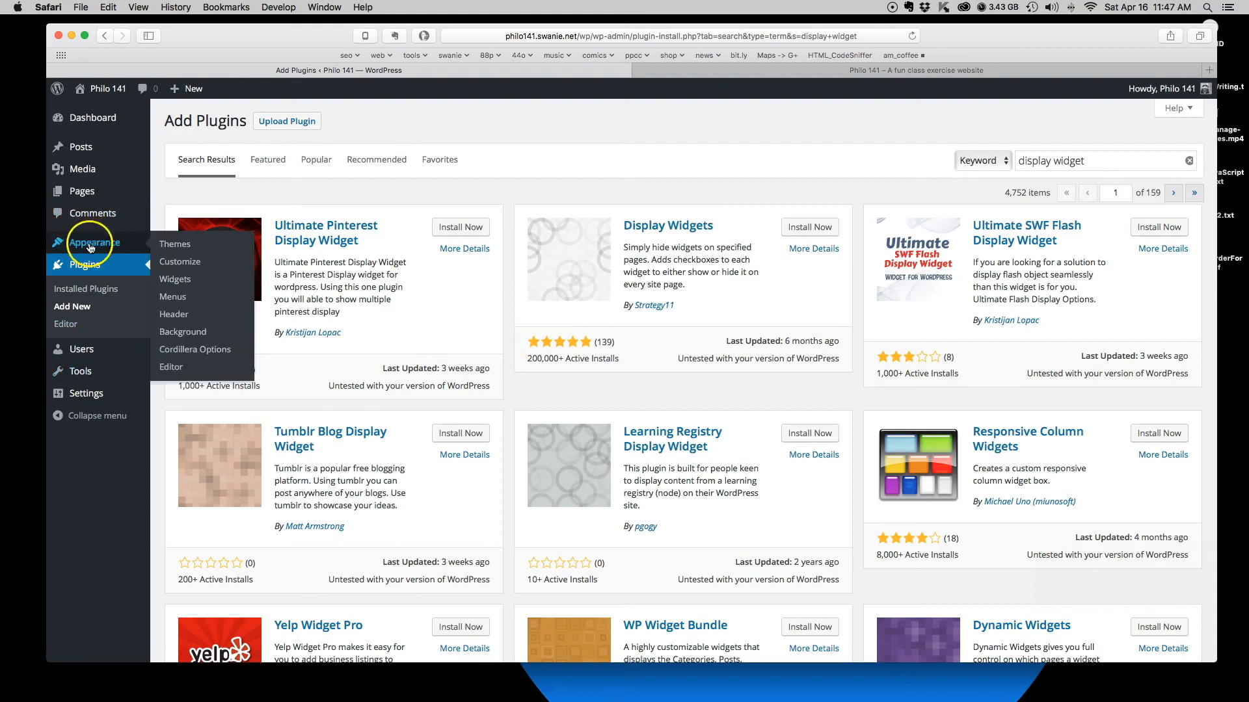
left_click(180, 352)
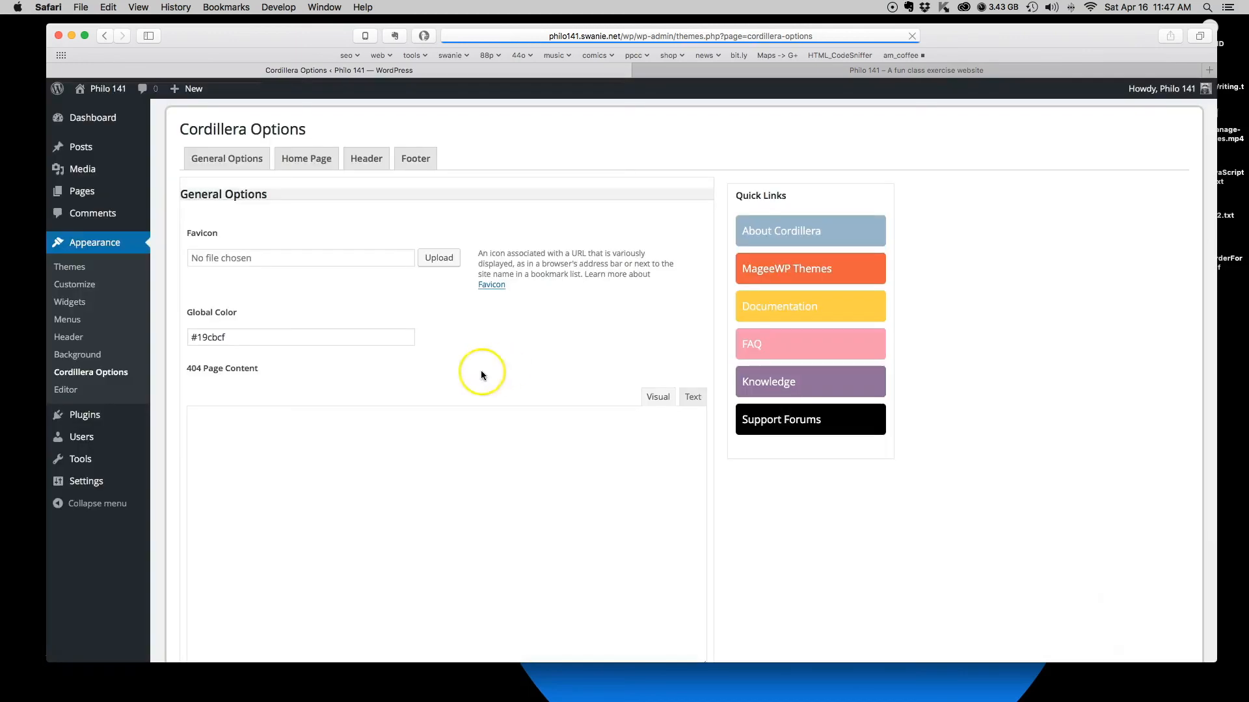
left_click(366, 160)
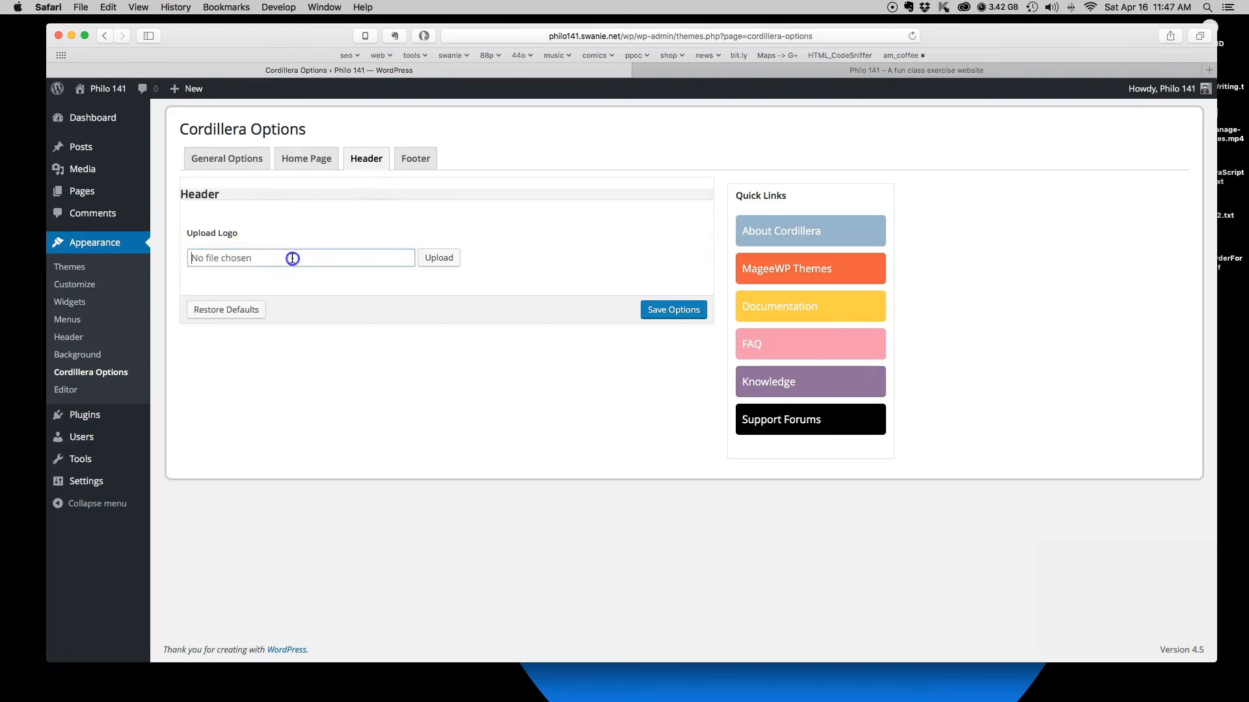
left_click(437, 258)
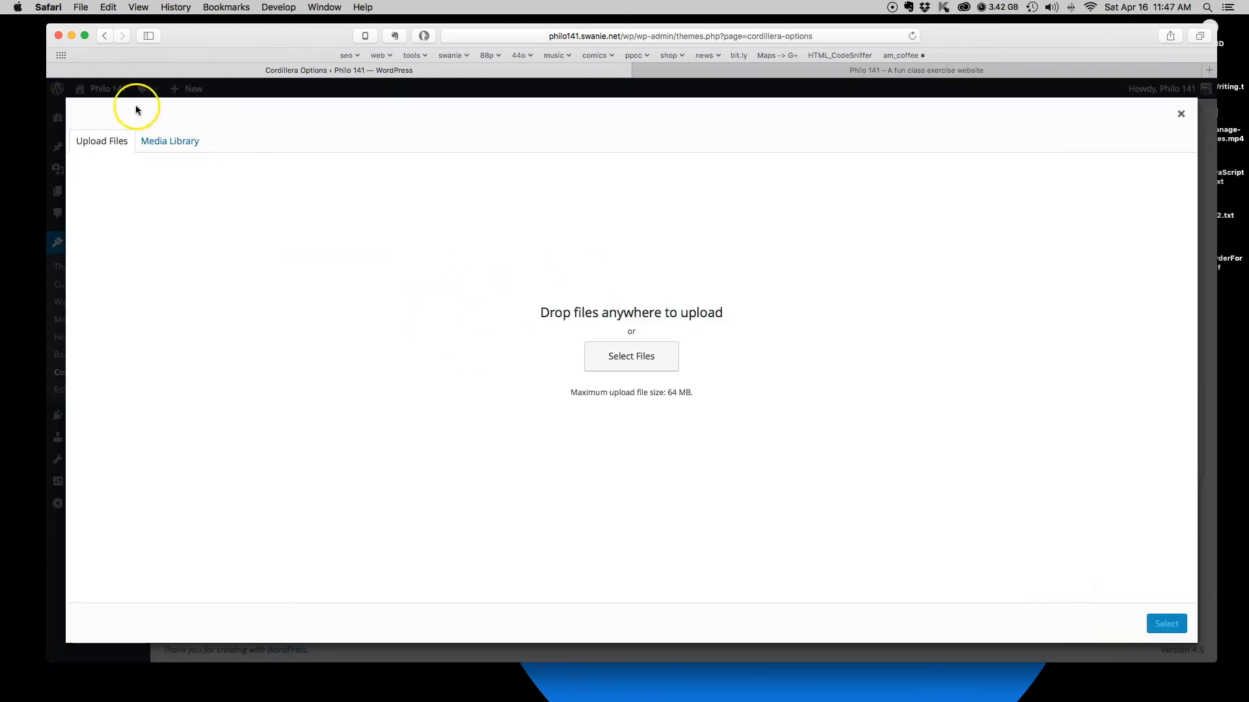
left_click(1181, 116)
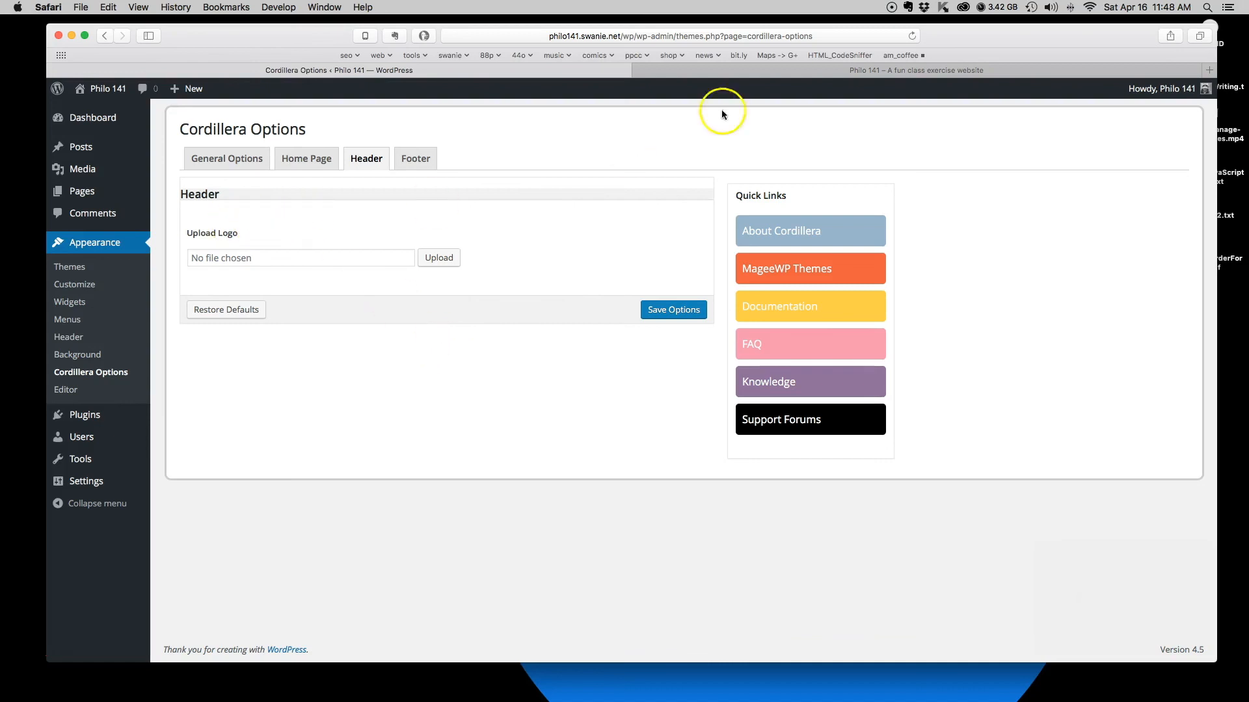
View the live site's home page and examine its banner, header with site title and menu, posts and sidebar.
left_click(721, 71)
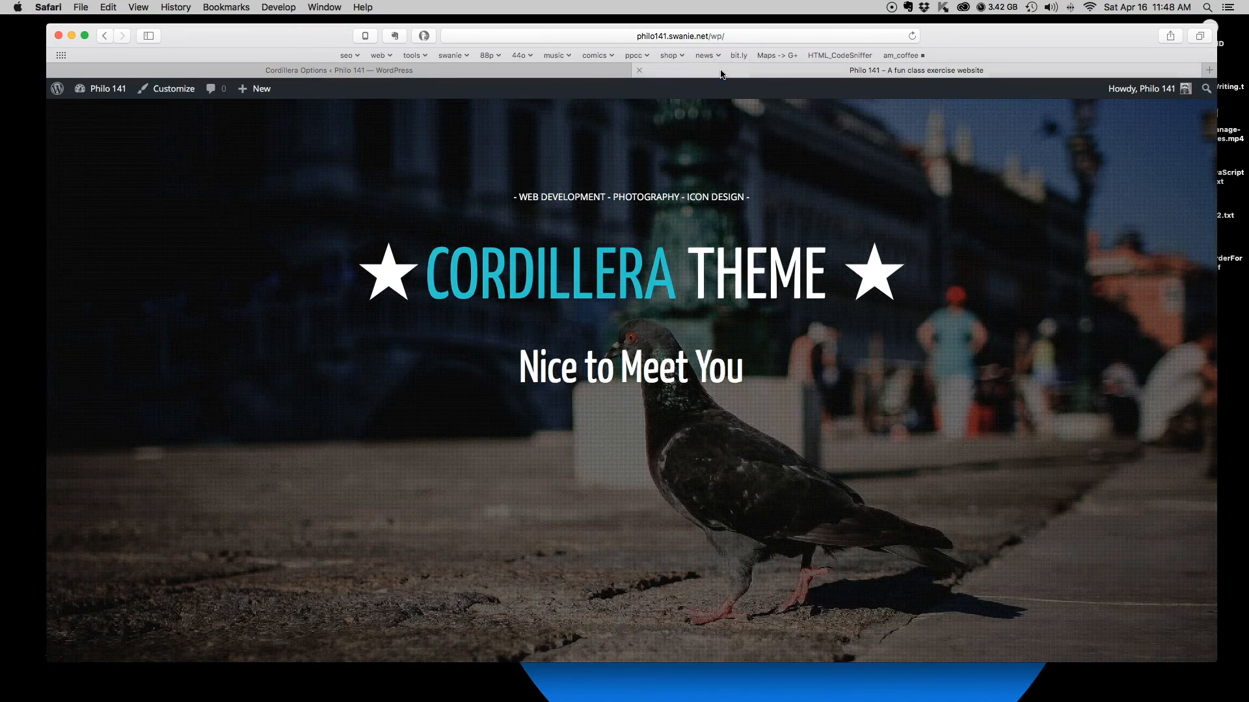
scroll(845, 321, "down", 5)
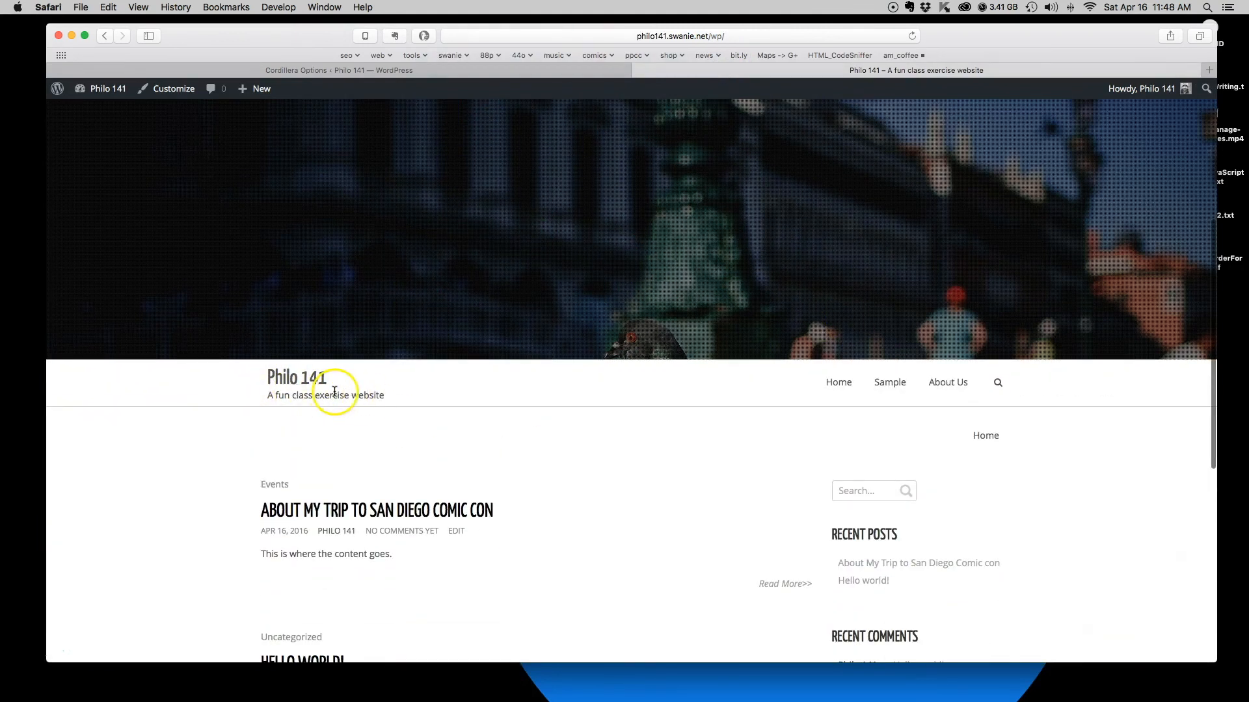
scroll(655, 280, "up", 1)
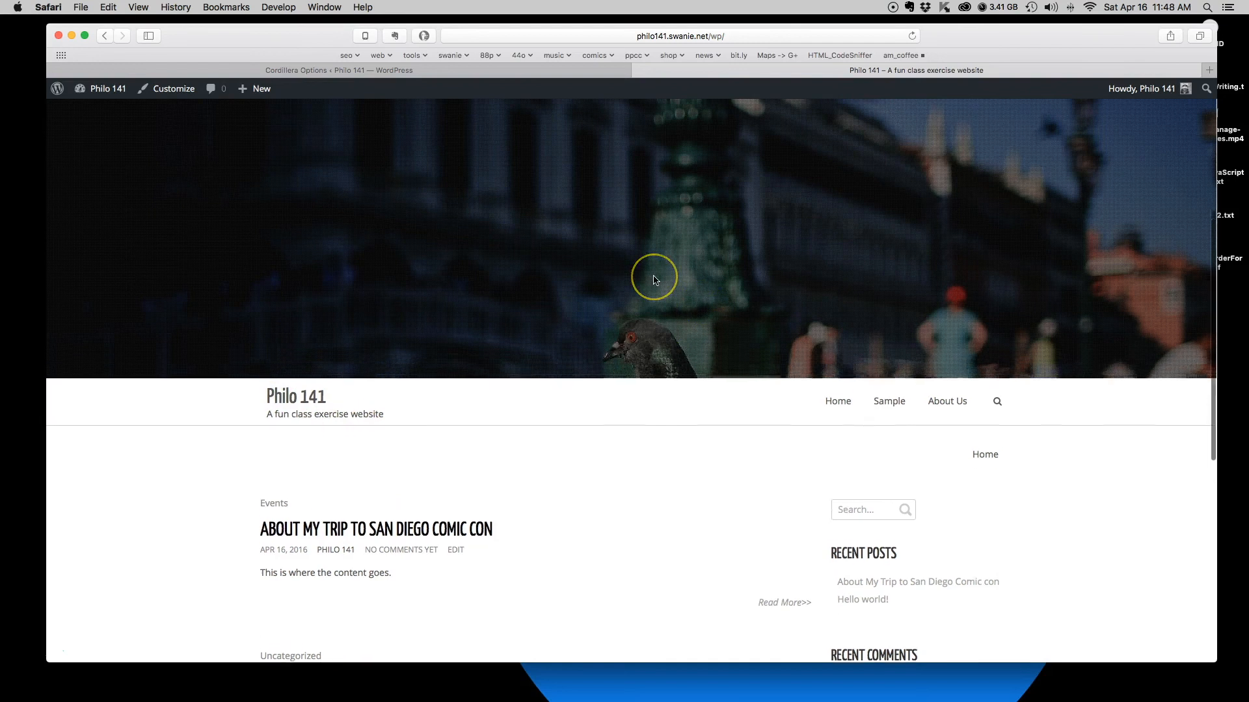
scroll(655, 281, "down", 2)
scroll(653, 280, "down", 10)
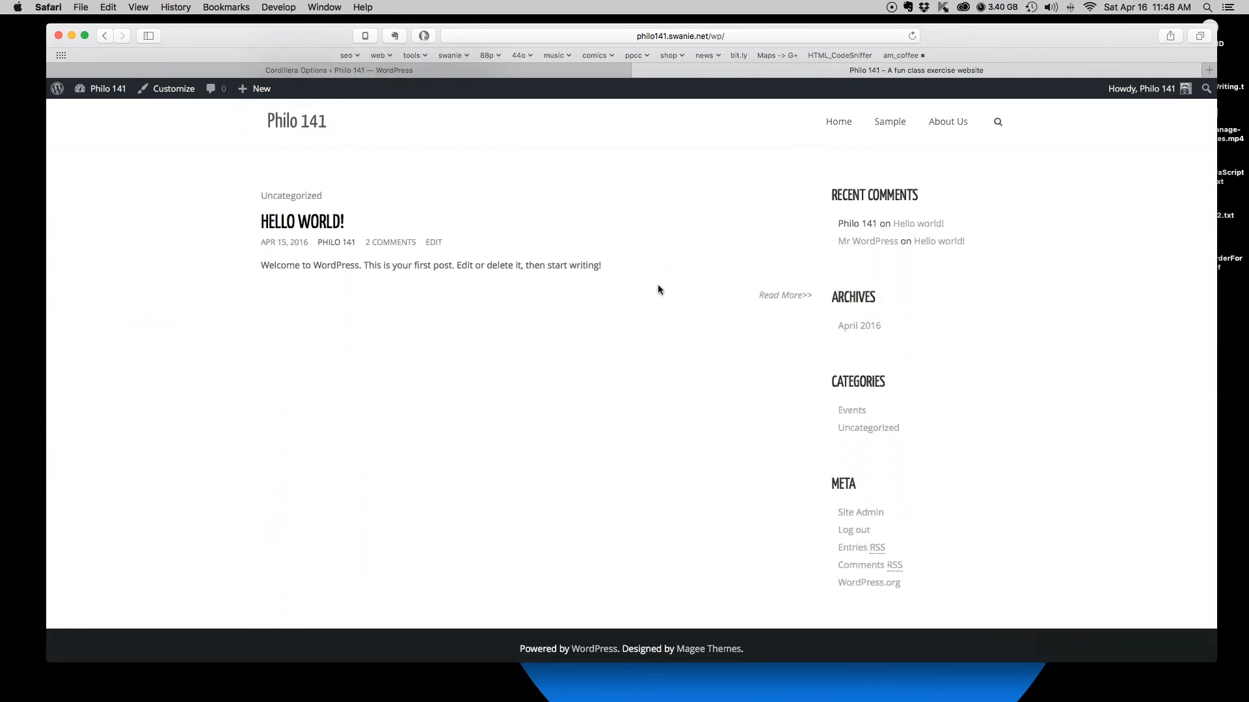
scroll(657, 285, "up", 10)
scroll(659, 287, "up", 5)
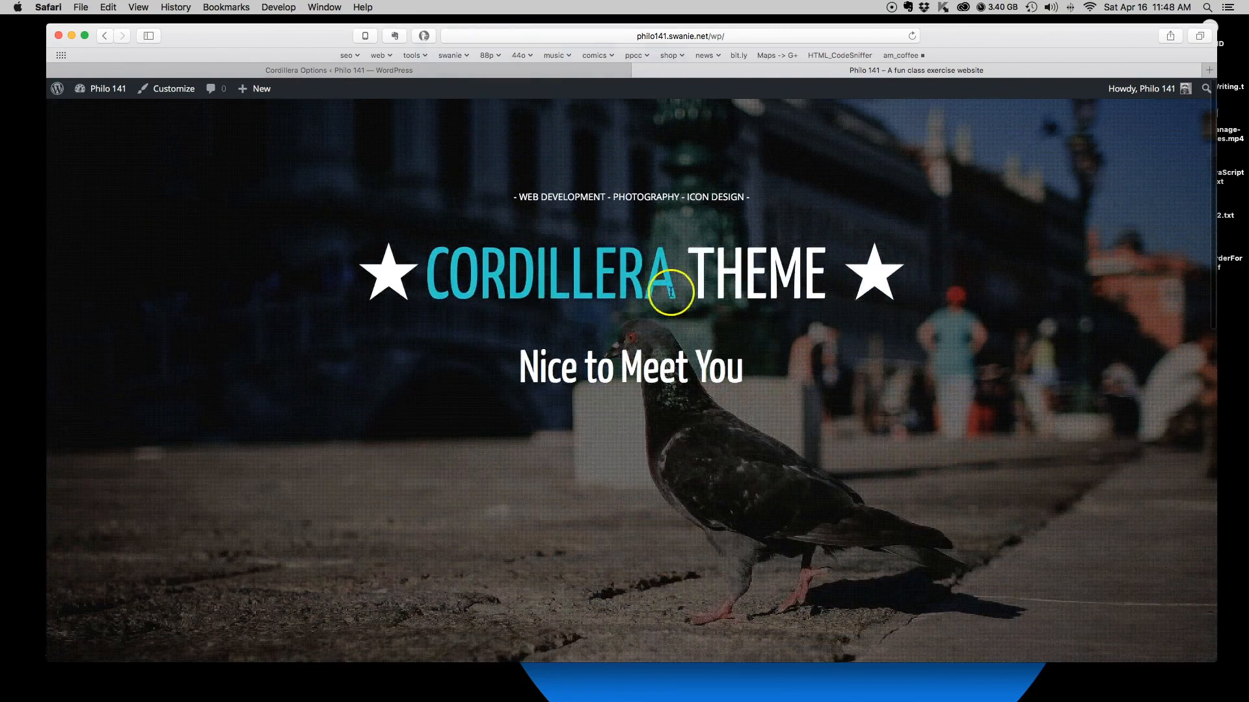
scroll(629, 331, "down", 3)
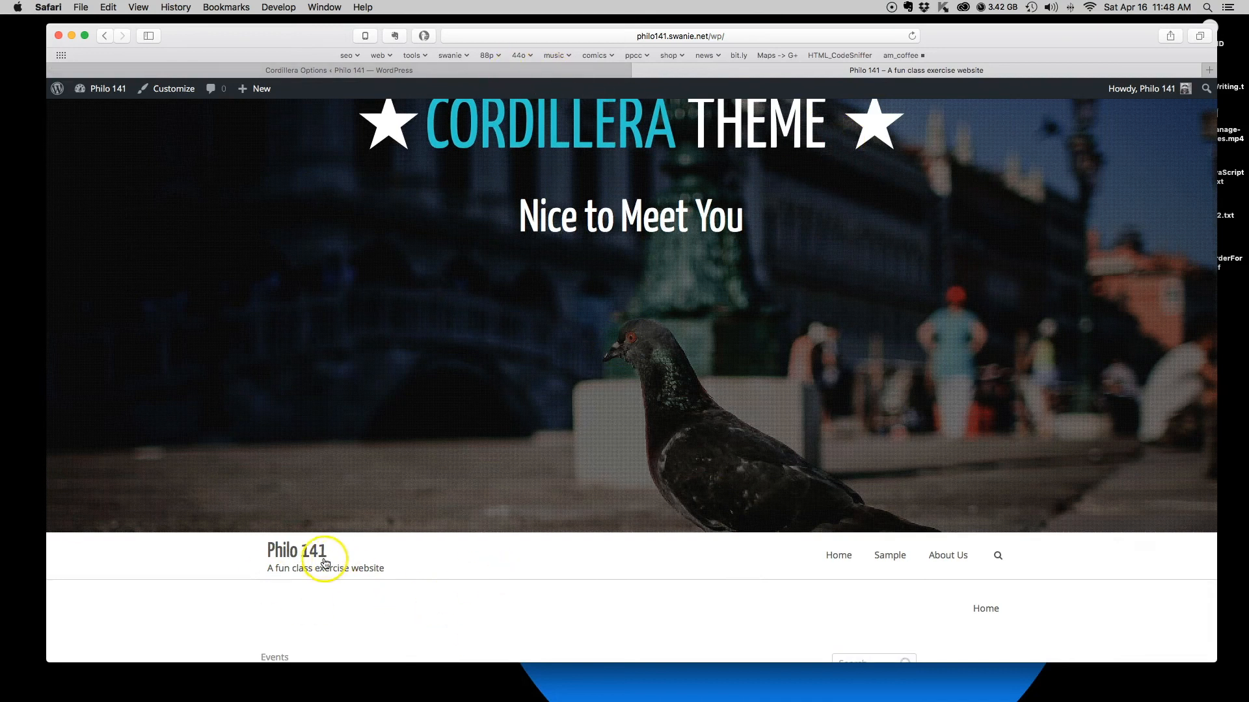
Return to Cordillera Options and open the About Cordillera quick link in a new tab.
left_click(401, 73)
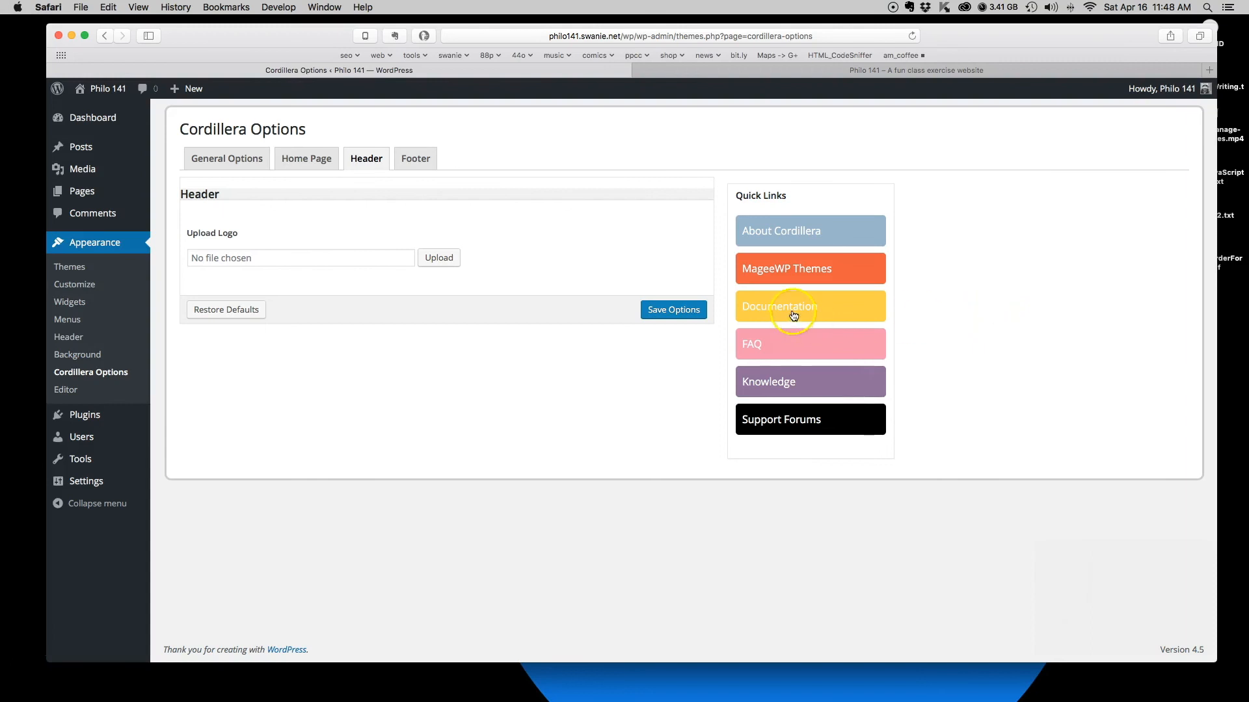
right_click(786, 236)
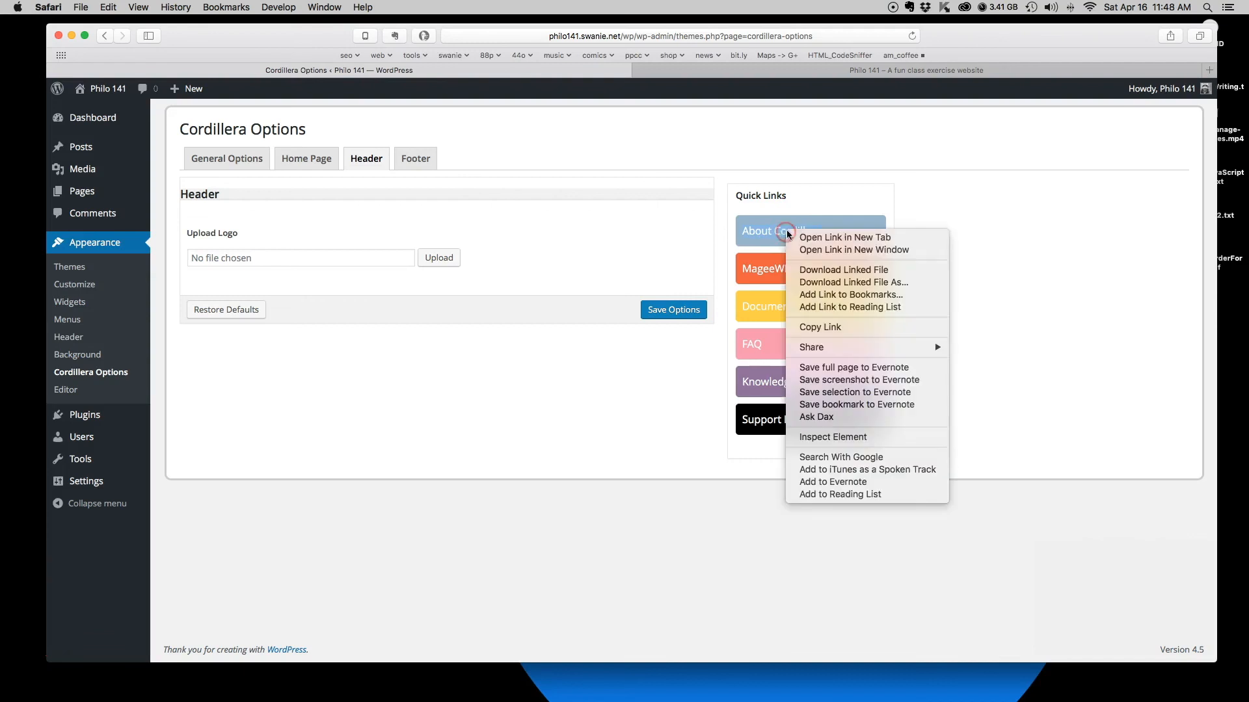
left_click(825, 242)
left_click(584, 70)
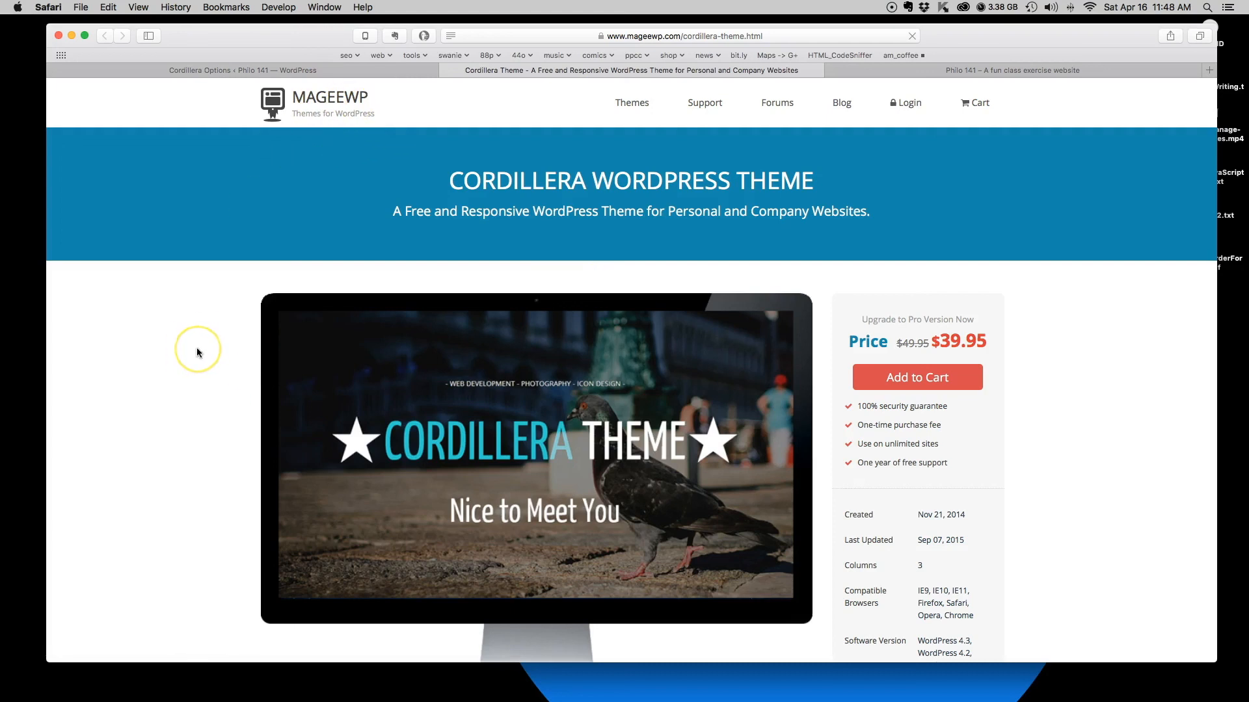
Review the Cordillera theme's features, Lite versus Pro comparison and comments, and highlight the Pro version's discounted price.
scroll(197, 353, "down", 10)
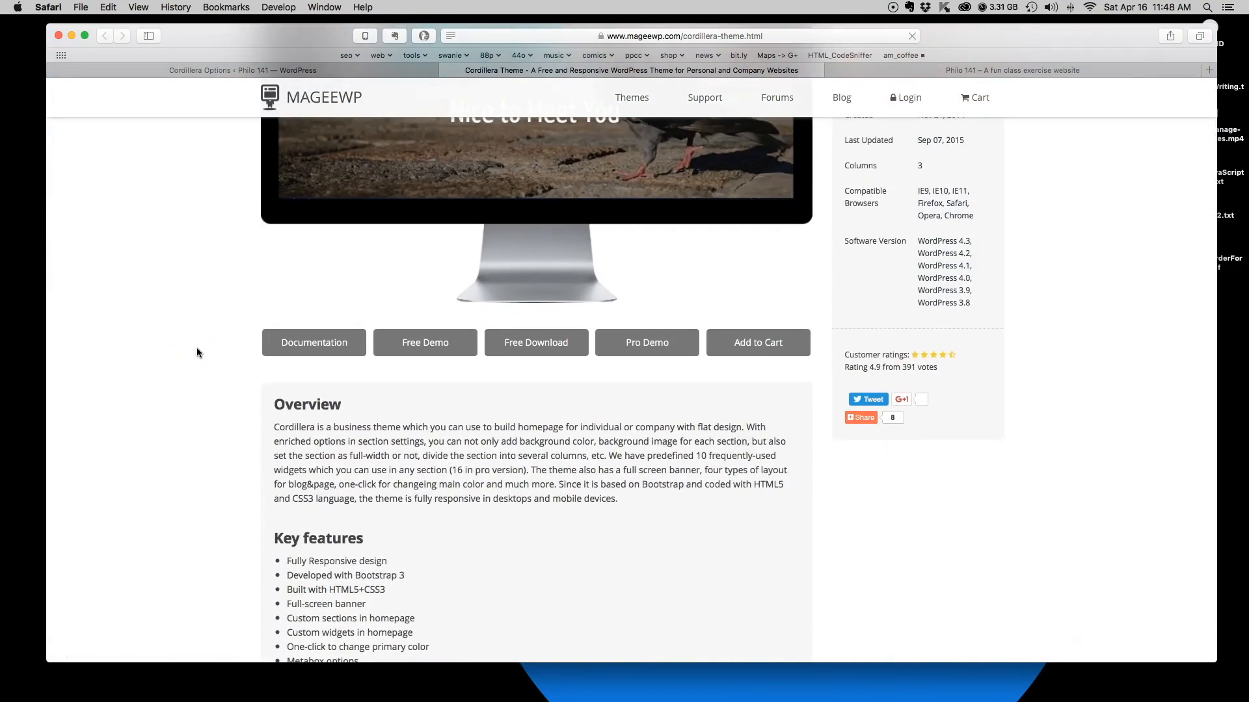
scroll(197, 353, "down", 10)
scroll(196, 349, "down", 16)
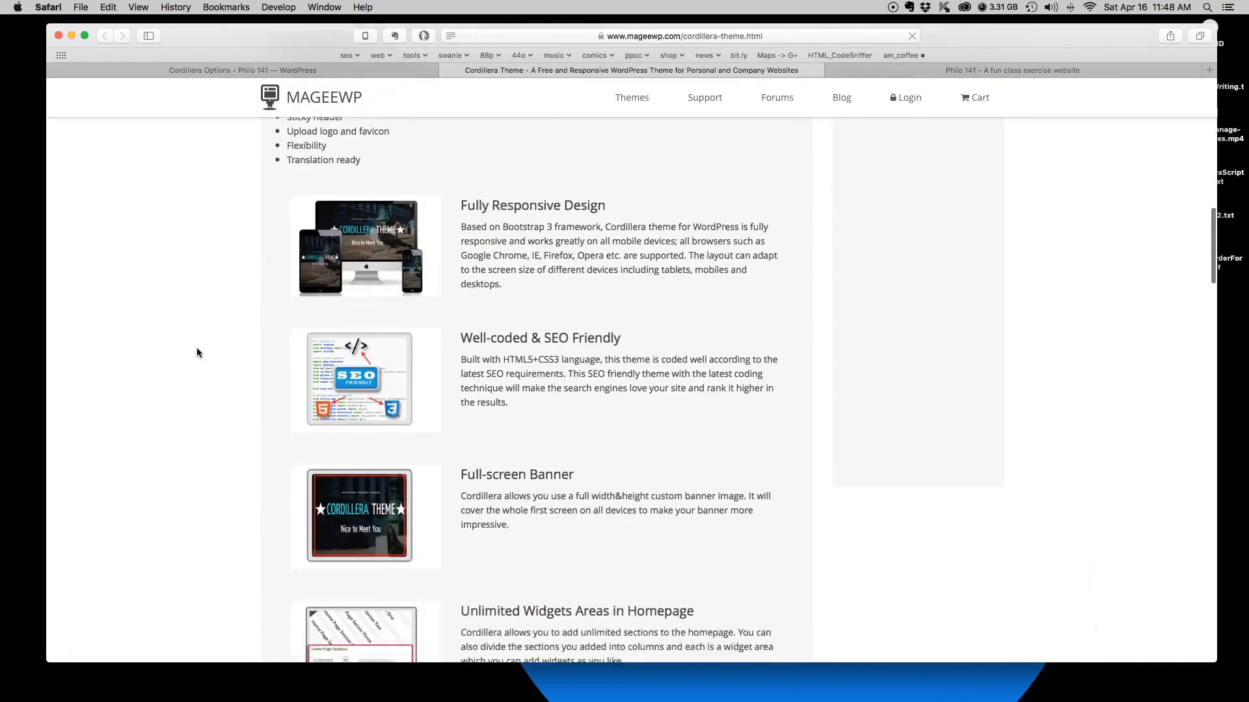
scroll(197, 353, "down", 20)
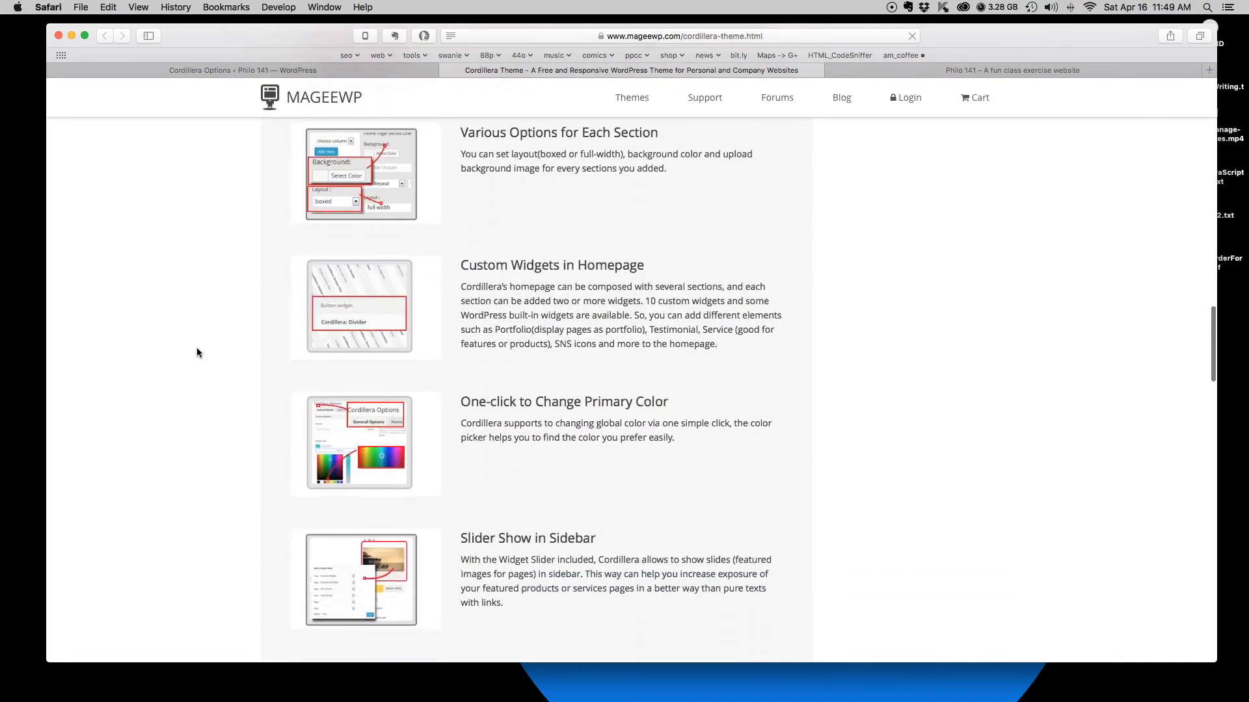
scroll(196, 350, "down", 11)
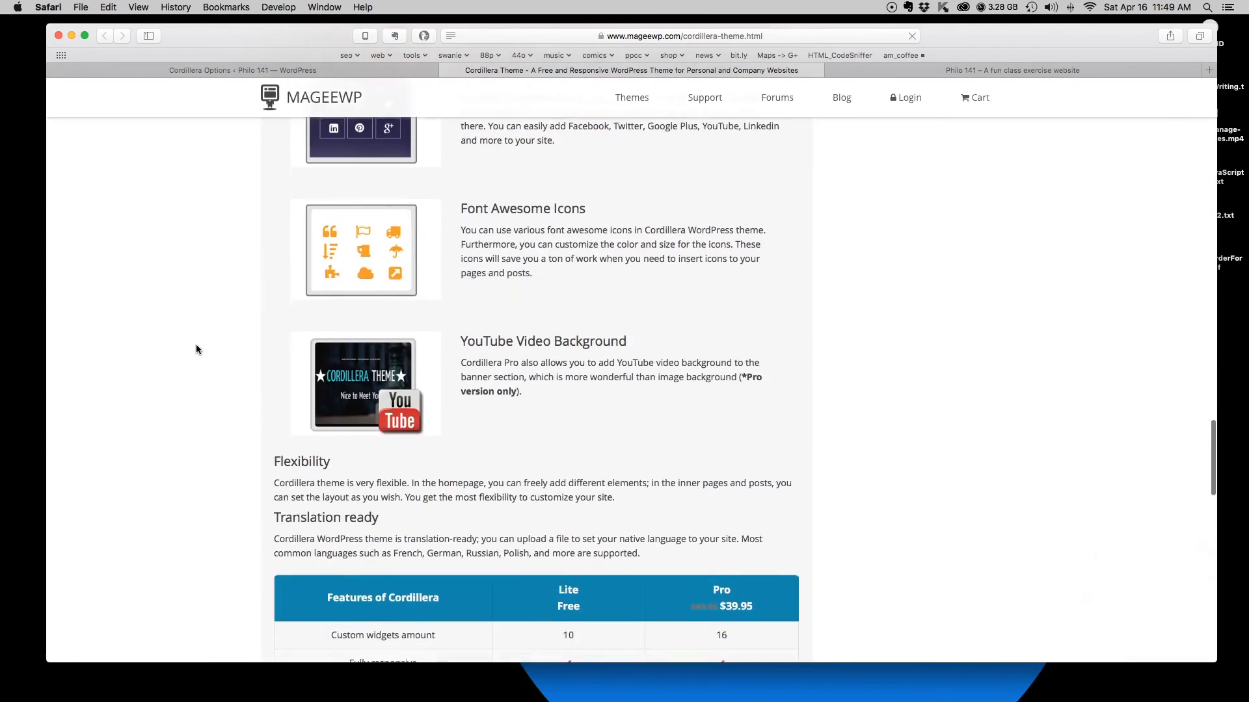
scroll(196, 349, "down", 2)
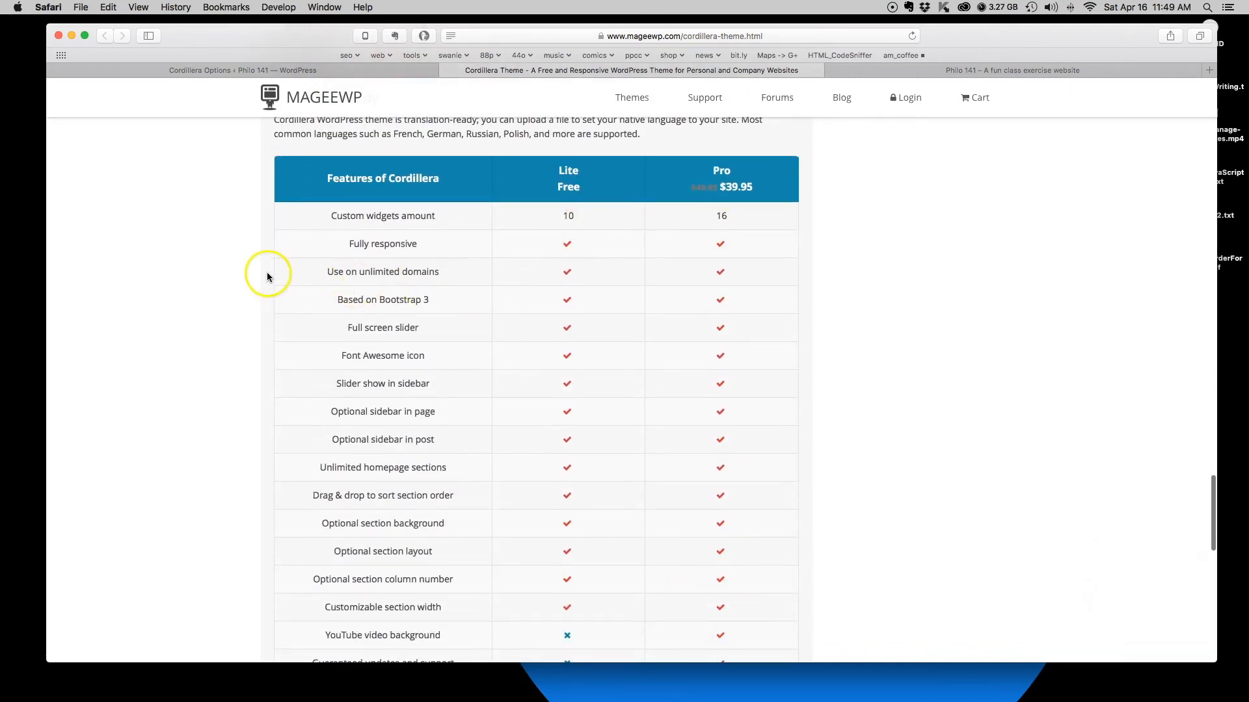
scroll(237, 268, "down", 12)
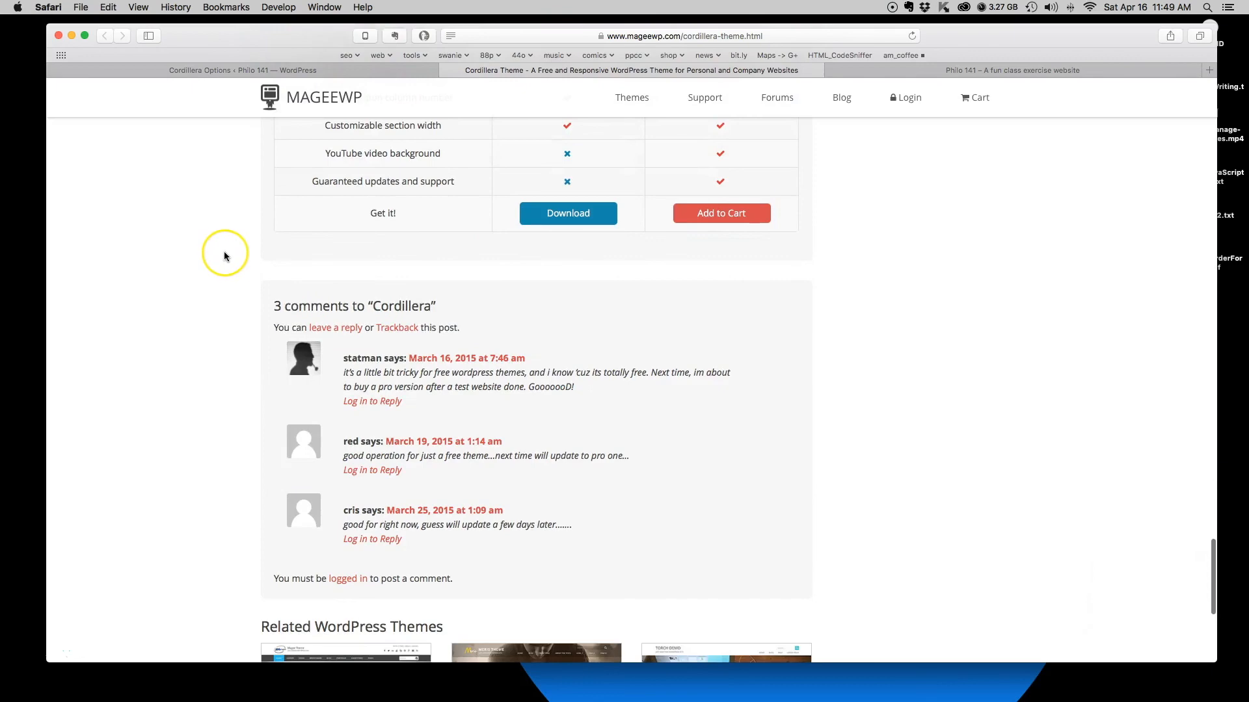
scroll(224, 255, "down", 5)
scroll(223, 263, "up", 20)
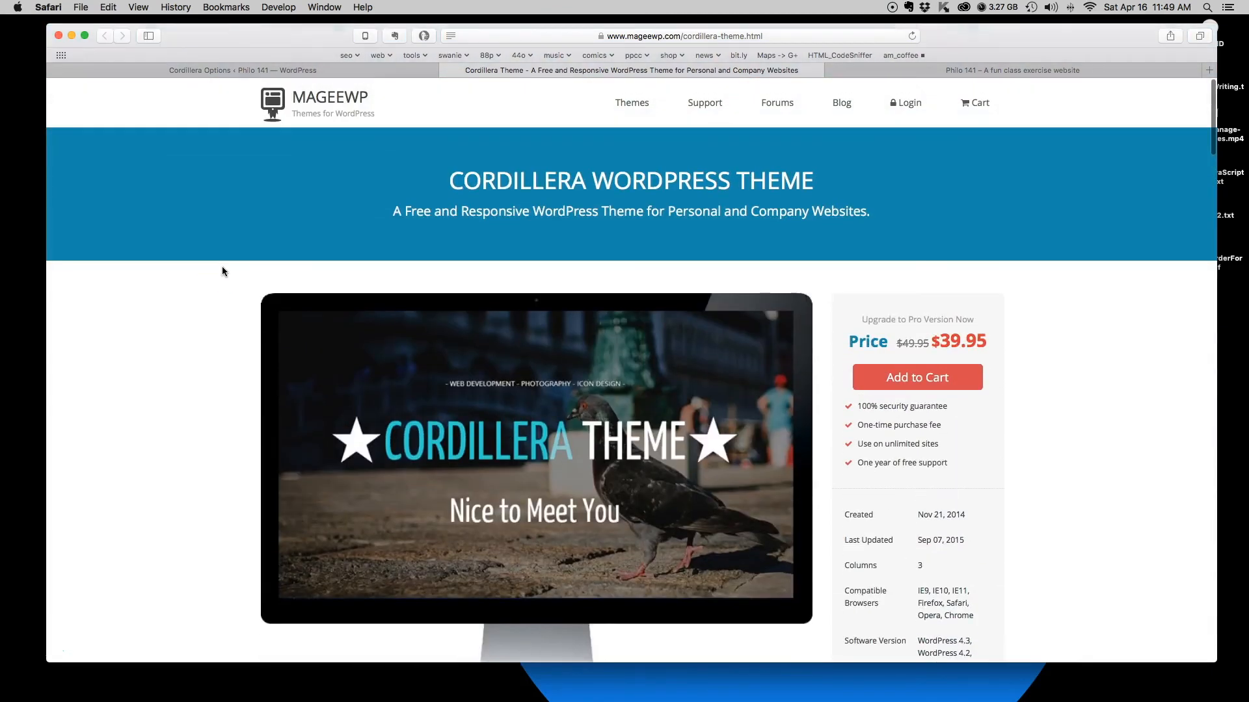
left_click(223, 268)
left_click_drag(988, 341, 931, 343)
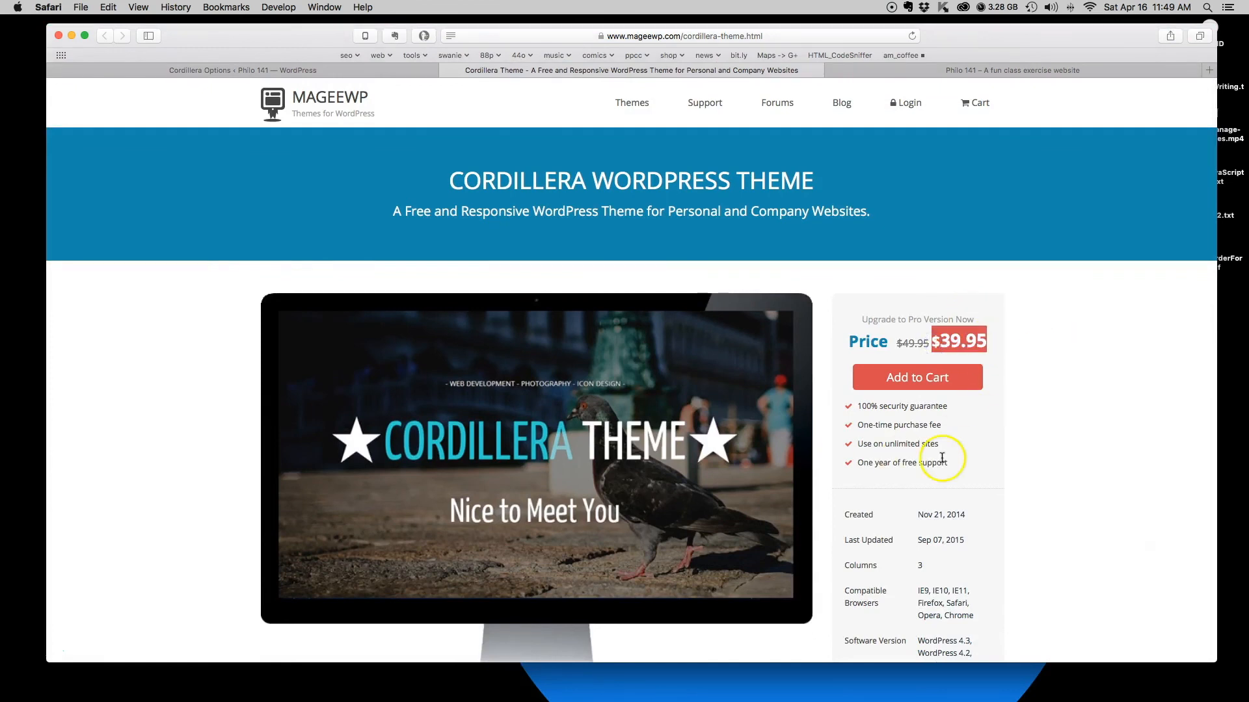
Open the Cordillera theme documentation and read its Header section on header text, header image, logo and favicon.
scroll(189, 392, "down", 5)
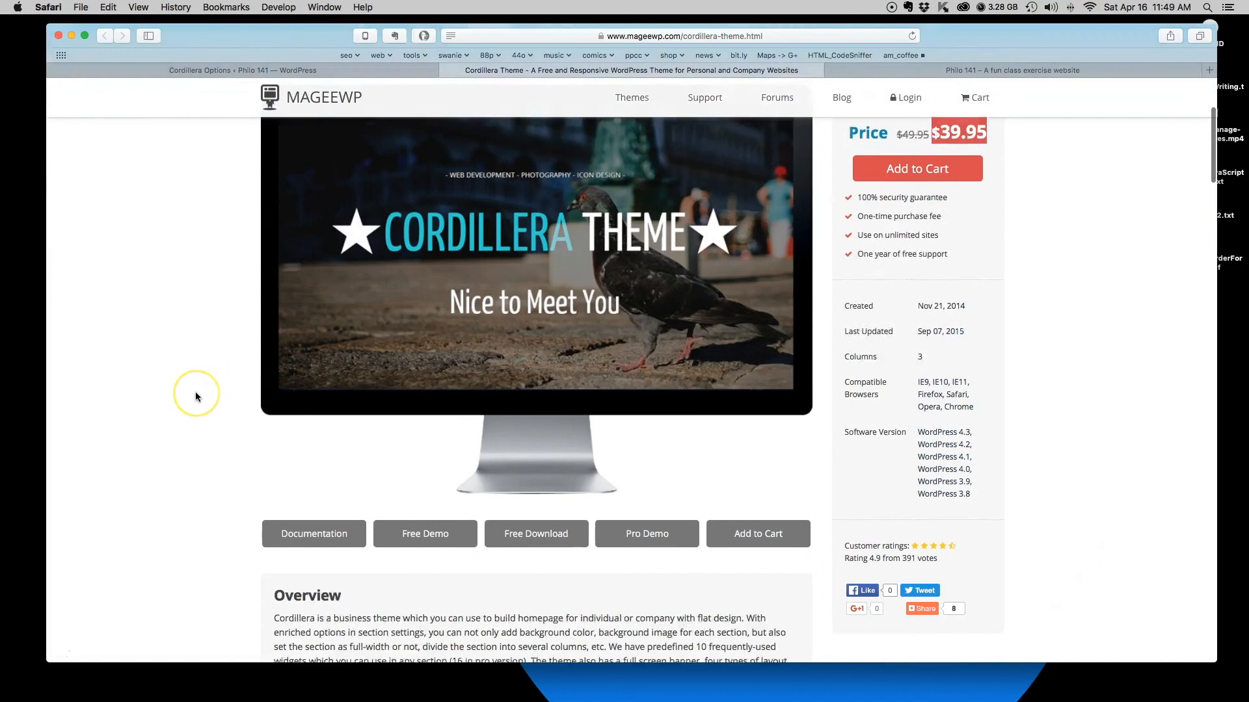
scroll(195, 397, "down", 2)
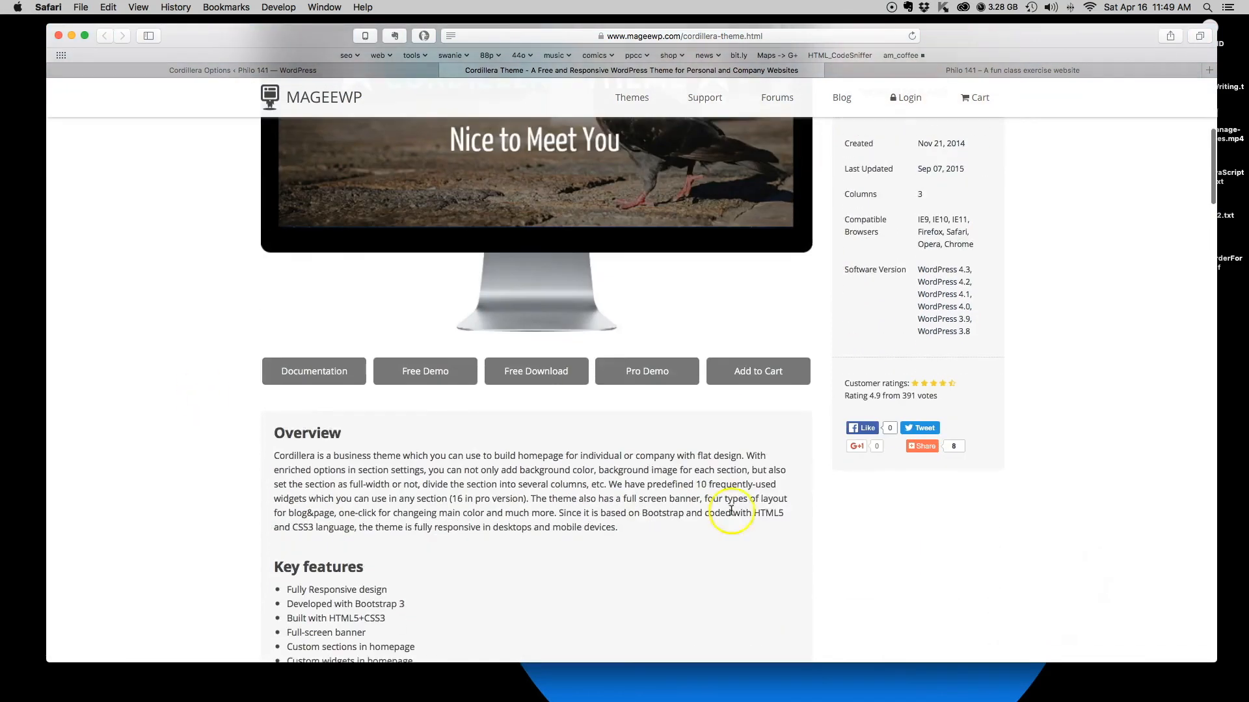
left_click(314, 376)
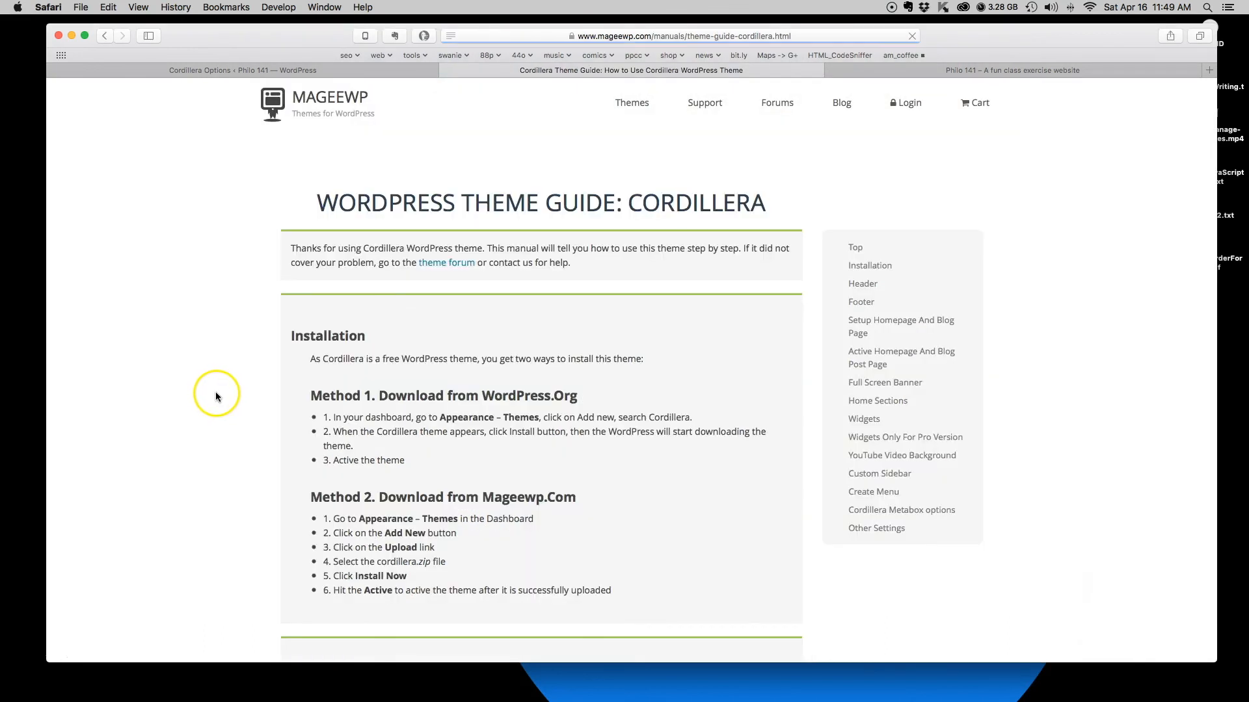
scroll(221, 418, "down", 12)
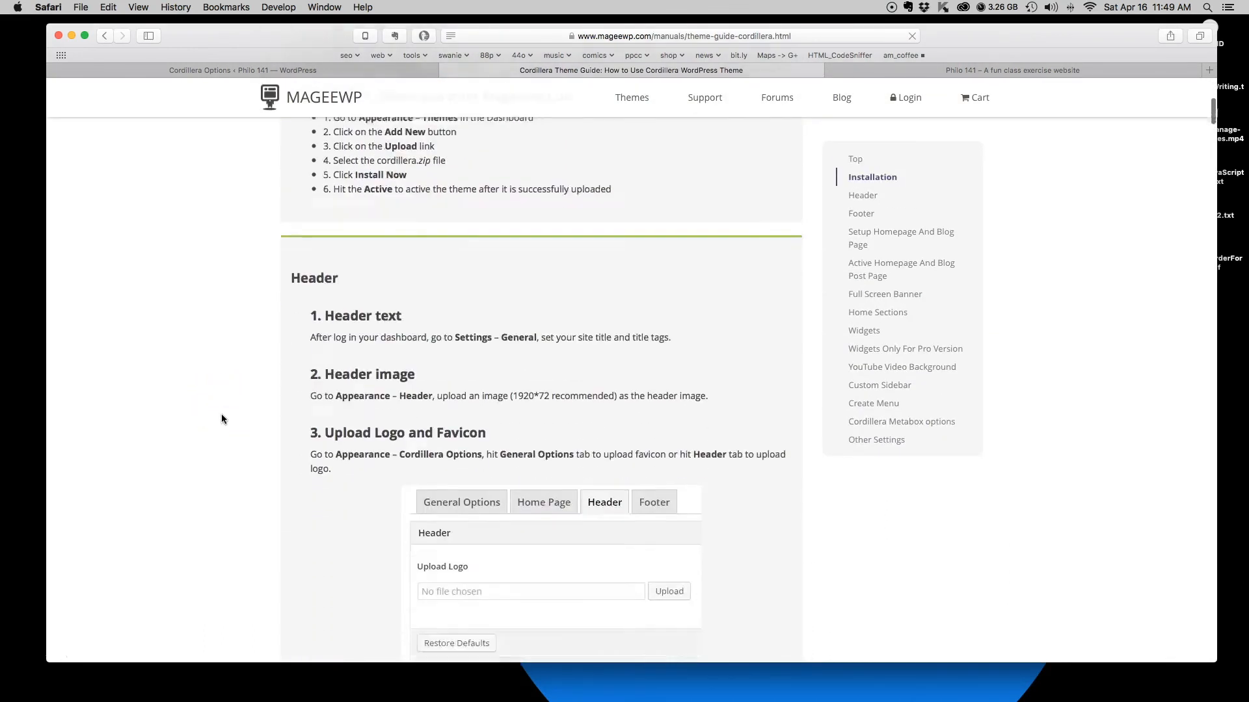
scroll(221, 419, "up", 3)
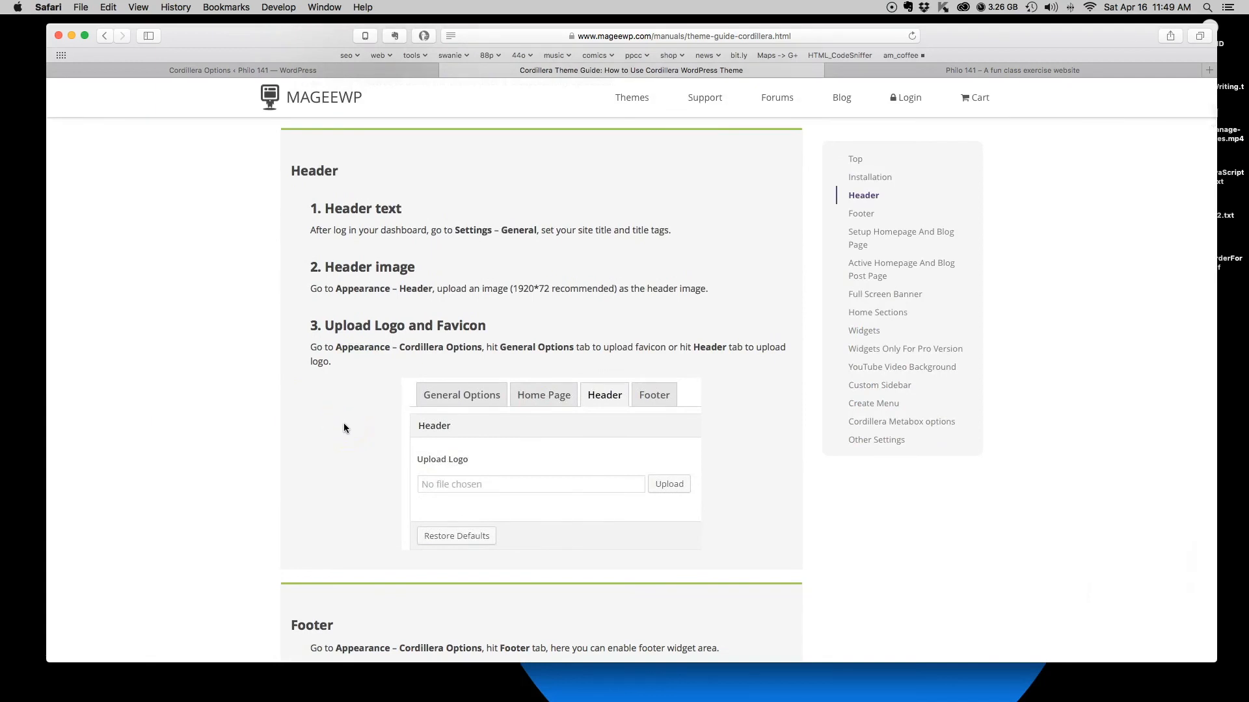
scroll(343, 427, "down", 3)
scroll(343, 427, "up", 2)
left_click(600, 362)
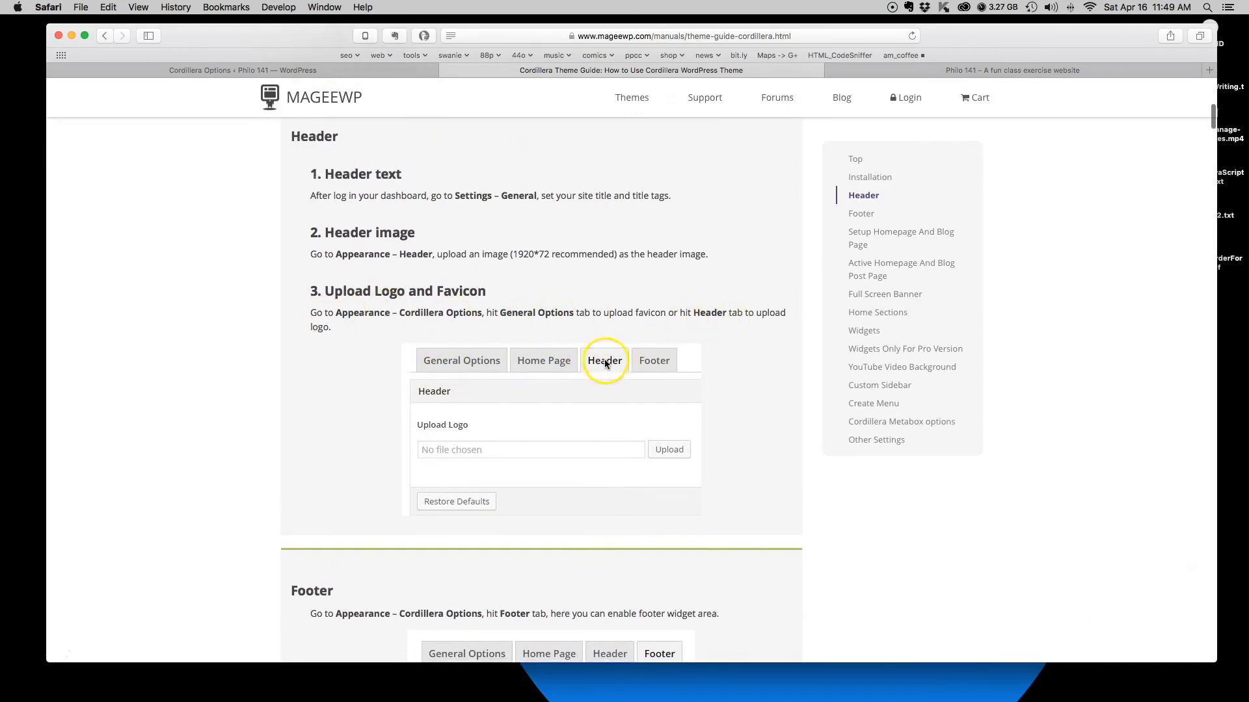
scroll(506, 521, "up", 10)
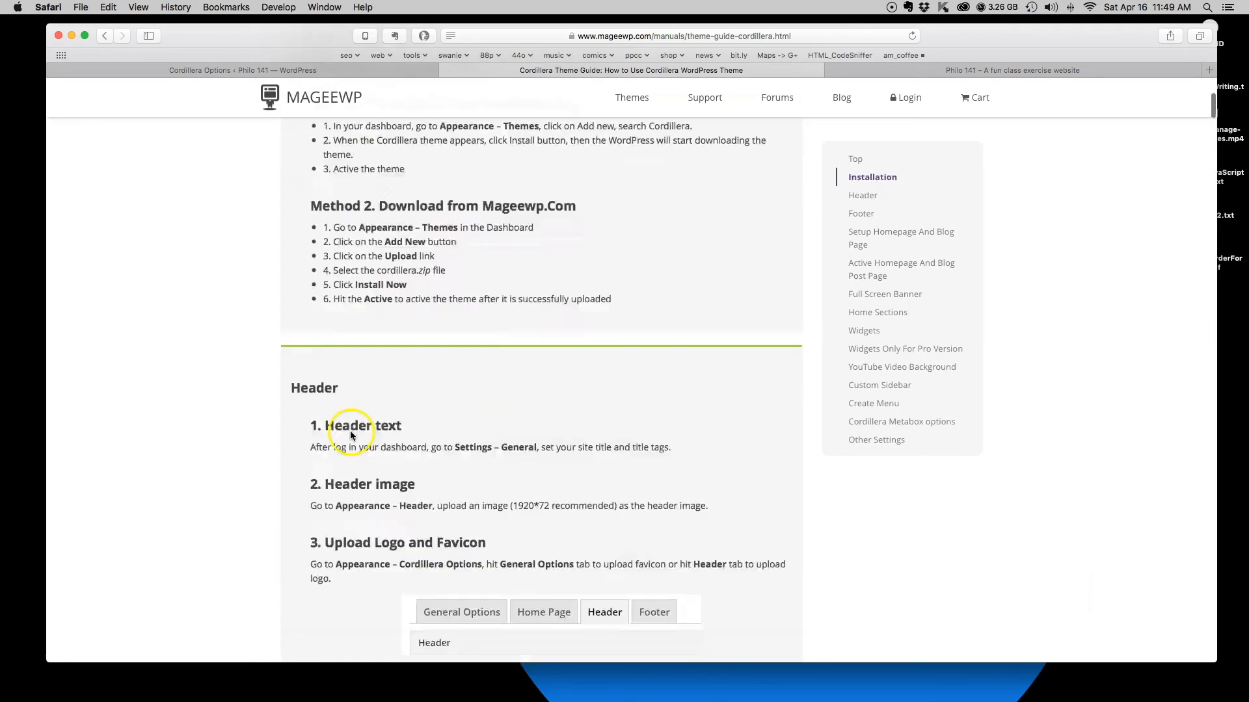
Go back to the theme page, open the free demo and view its header and feature sections.
left_click(104, 35)
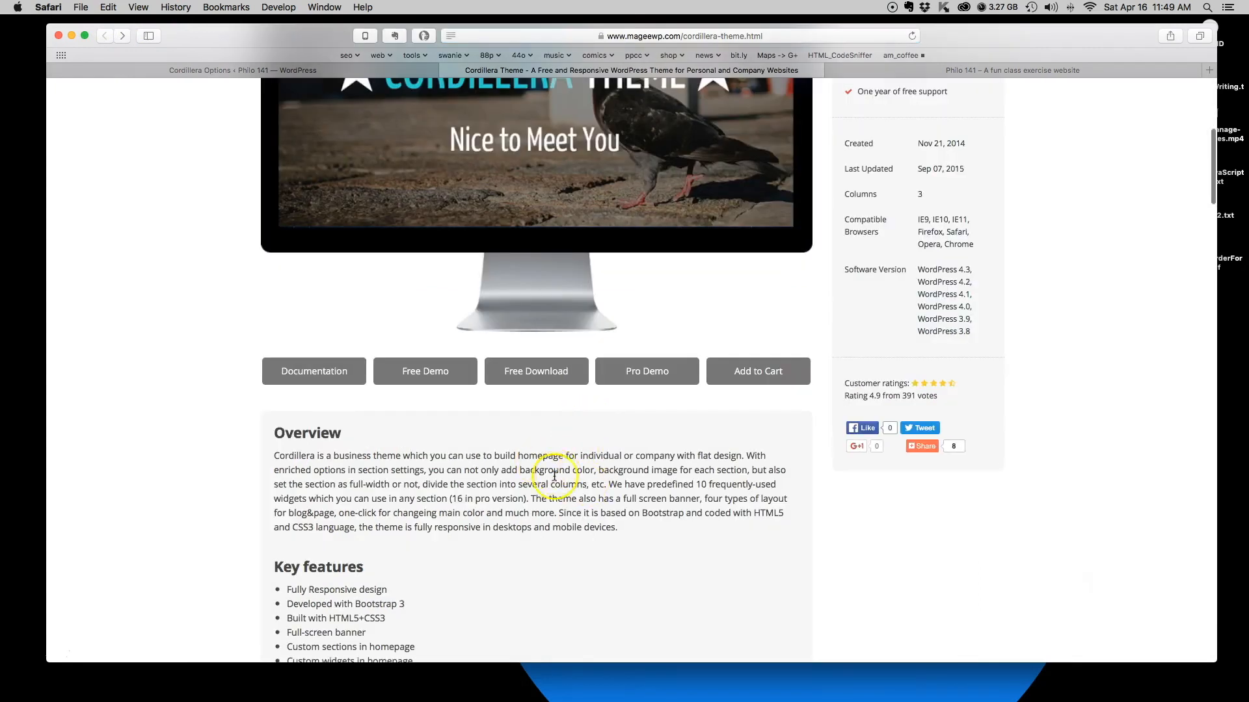
left_click(419, 378)
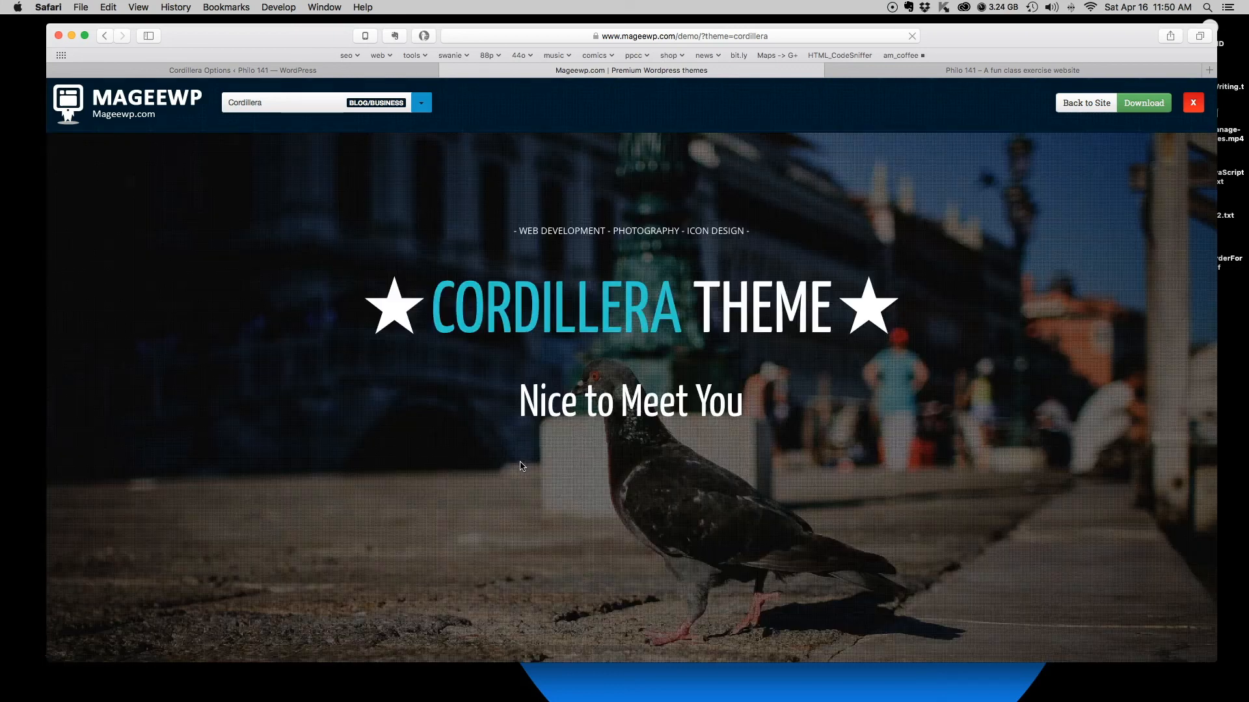
left_click(514, 463)
scroll(496, 460, "down", 4)
scroll(496, 460, "down", 3)
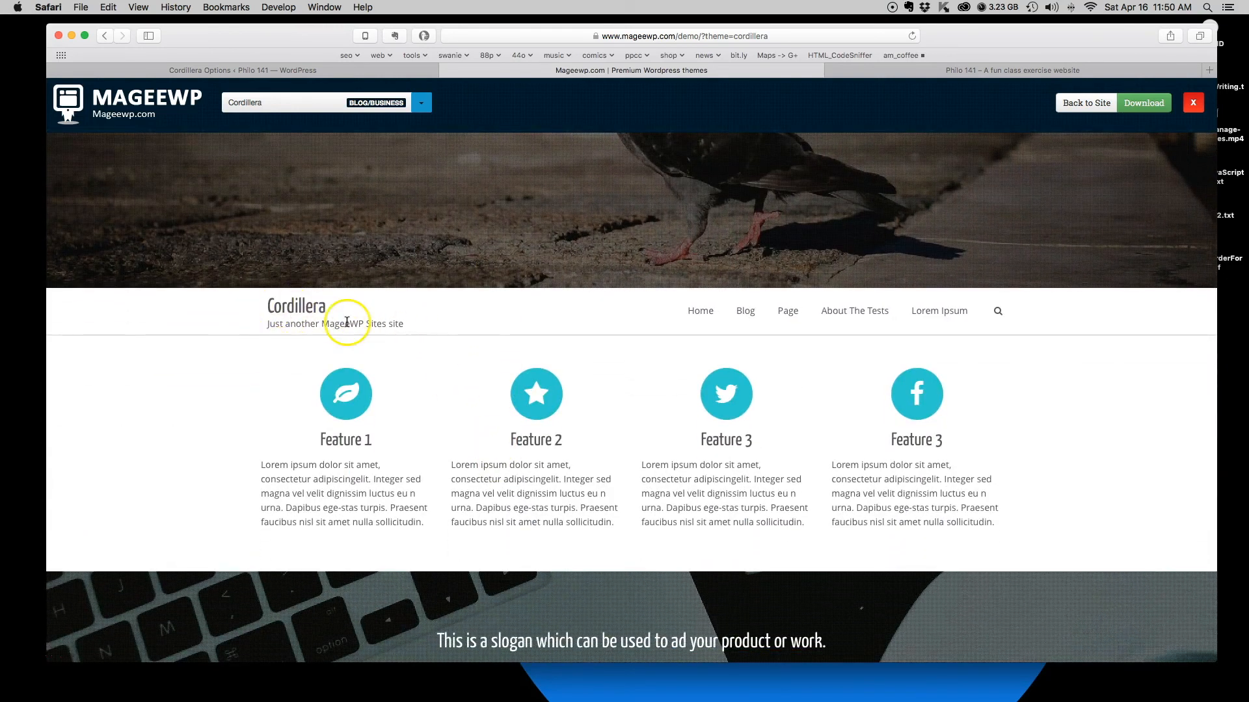
Inspect the HTML element of the Cordillera site name in the demo's header, and close the inspector.
left_click(327, 312)
left_click(446, 508)
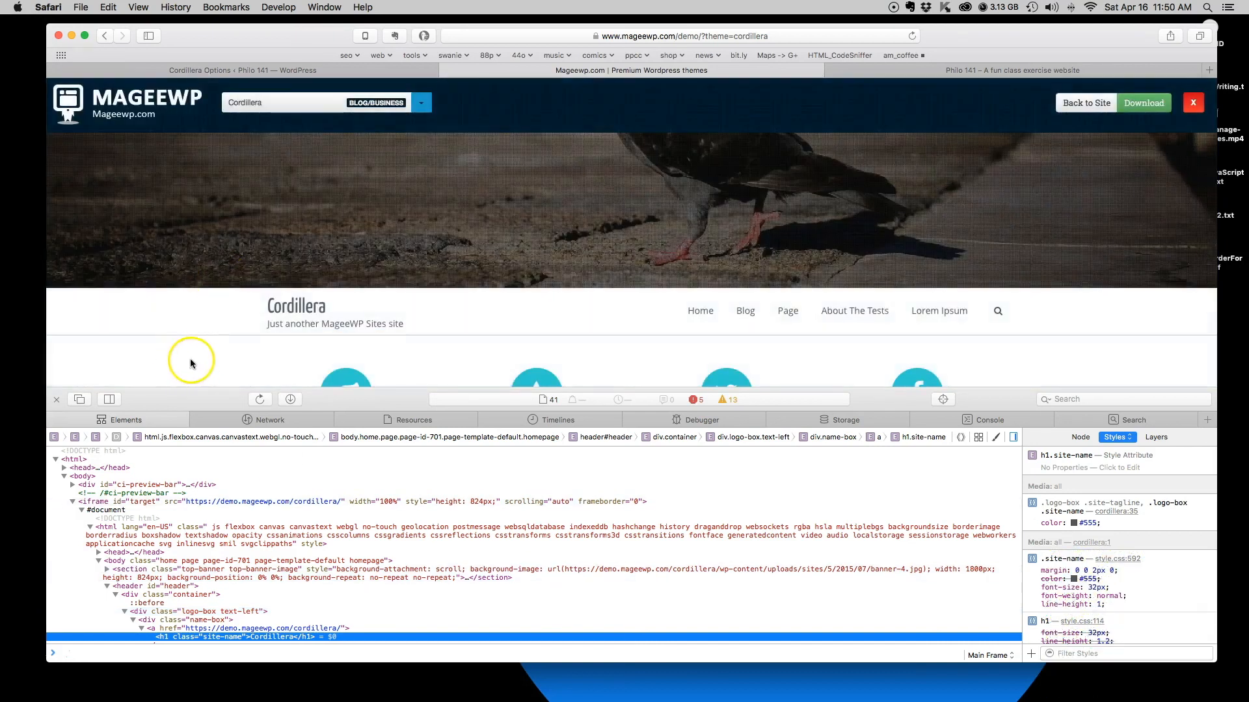
left_click(182, 638)
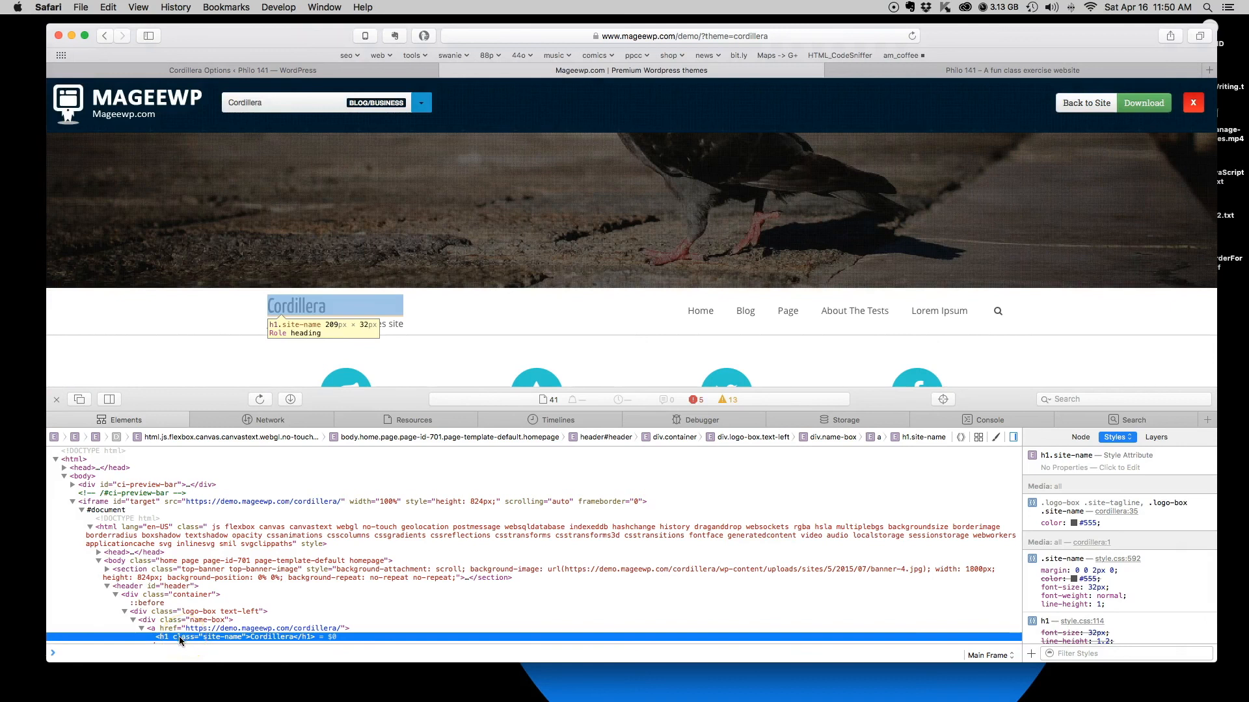
scroll(179, 637, "down", 1)
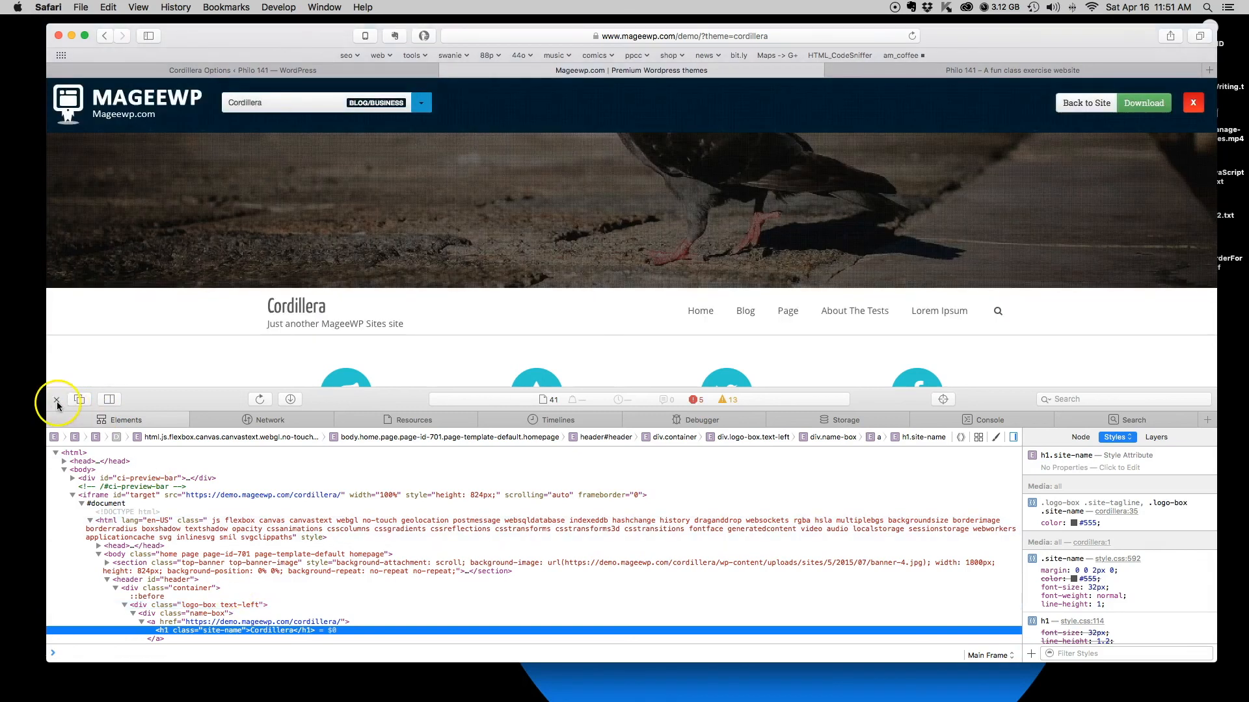
left_click(56, 399)
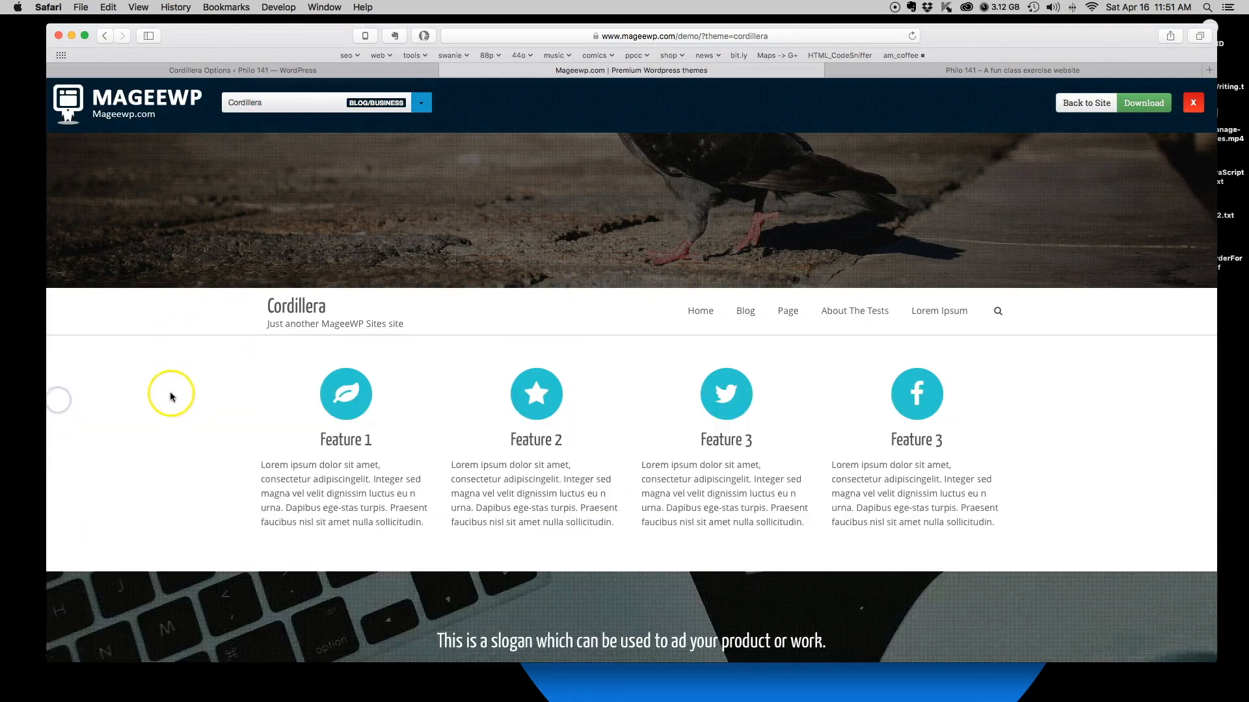
scroll(173, 393, "up", 10)
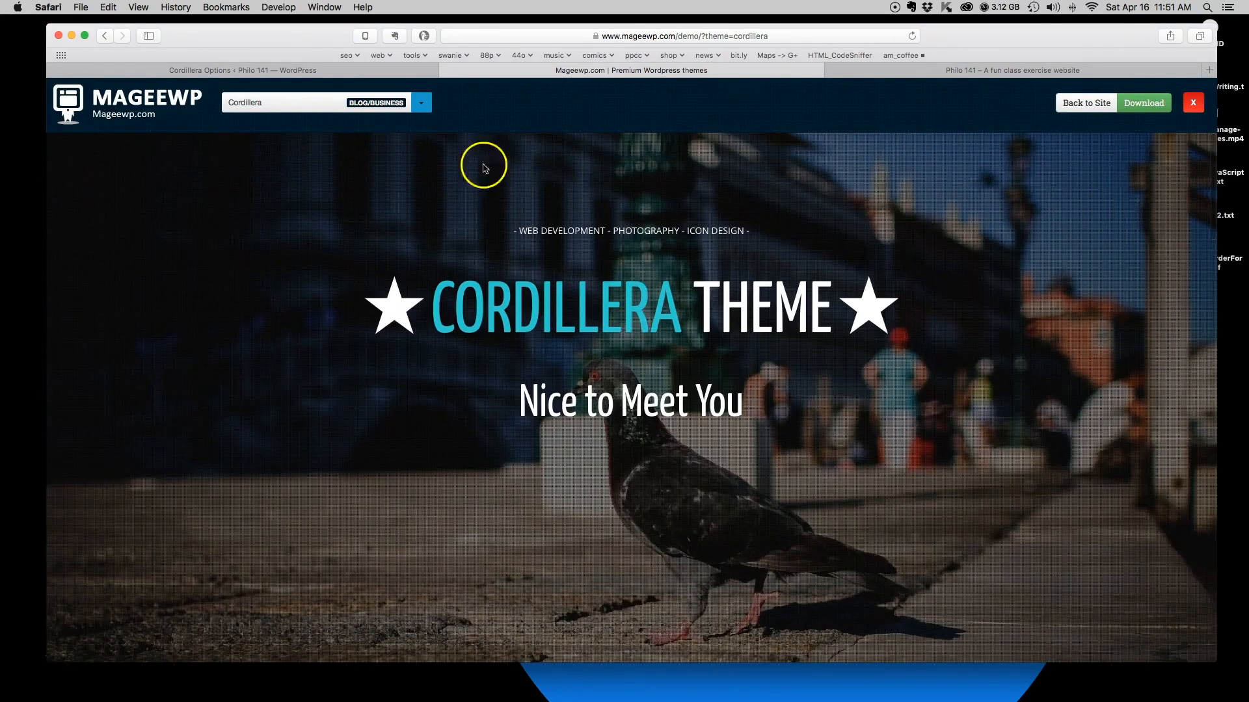
Compare the Header section of Cordillera Options with the site title and tagline area in the demo.
left_click(314, 70)
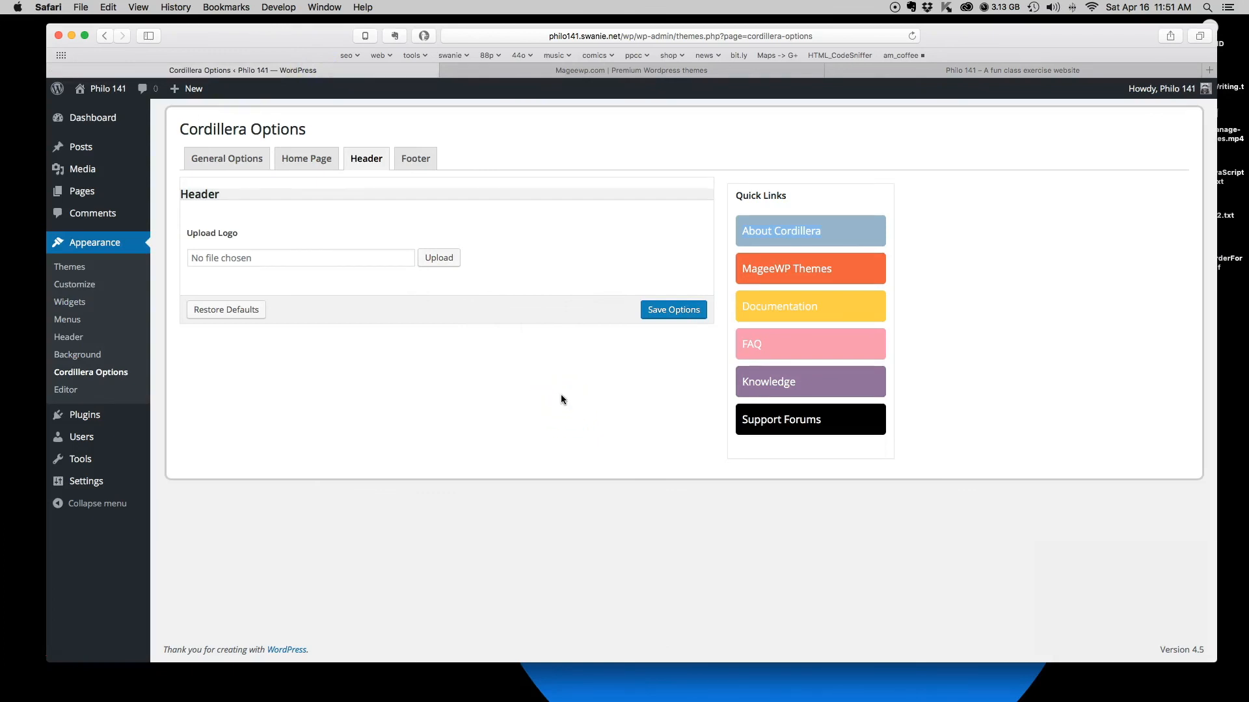
left_click(538, 71)
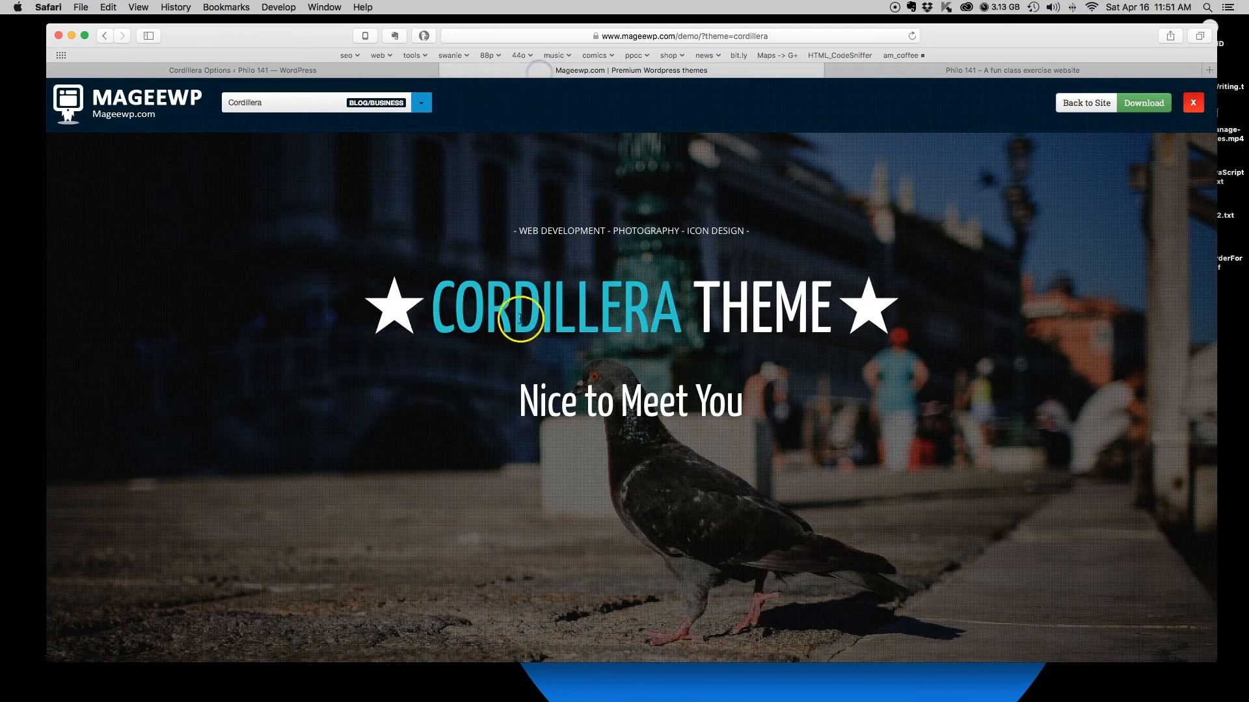
scroll(520, 319, "down", 5)
left_click_drag(268, 392, 431, 399)
left_click(432, 407)
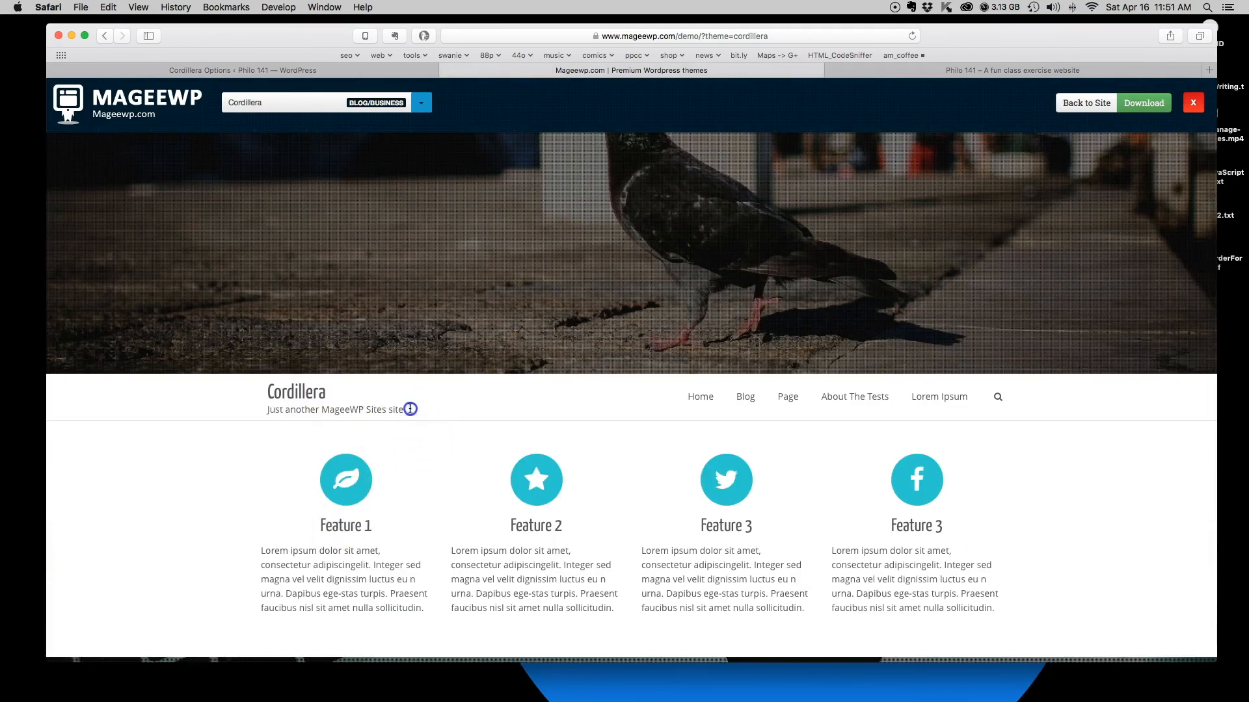
Switch to the Philo 141 site and compare its site title, tagline and navigation area with the theme demo.
left_click(920, 70)
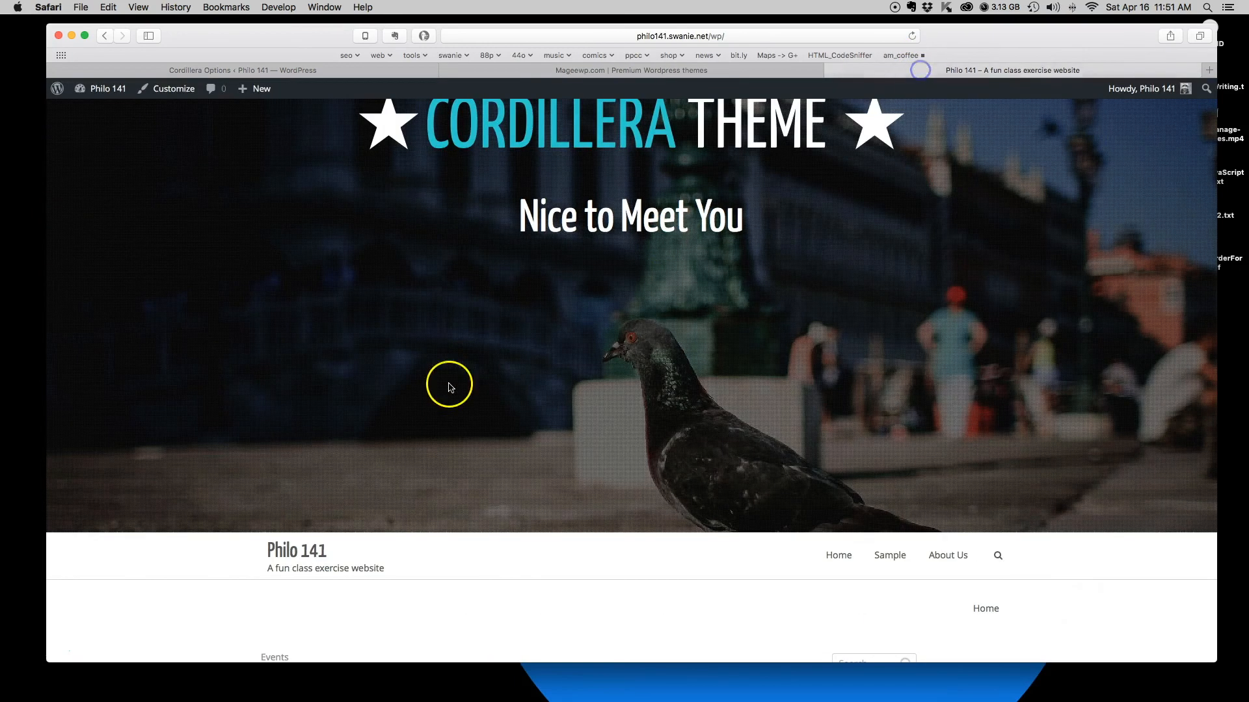
left_click(272, 549)
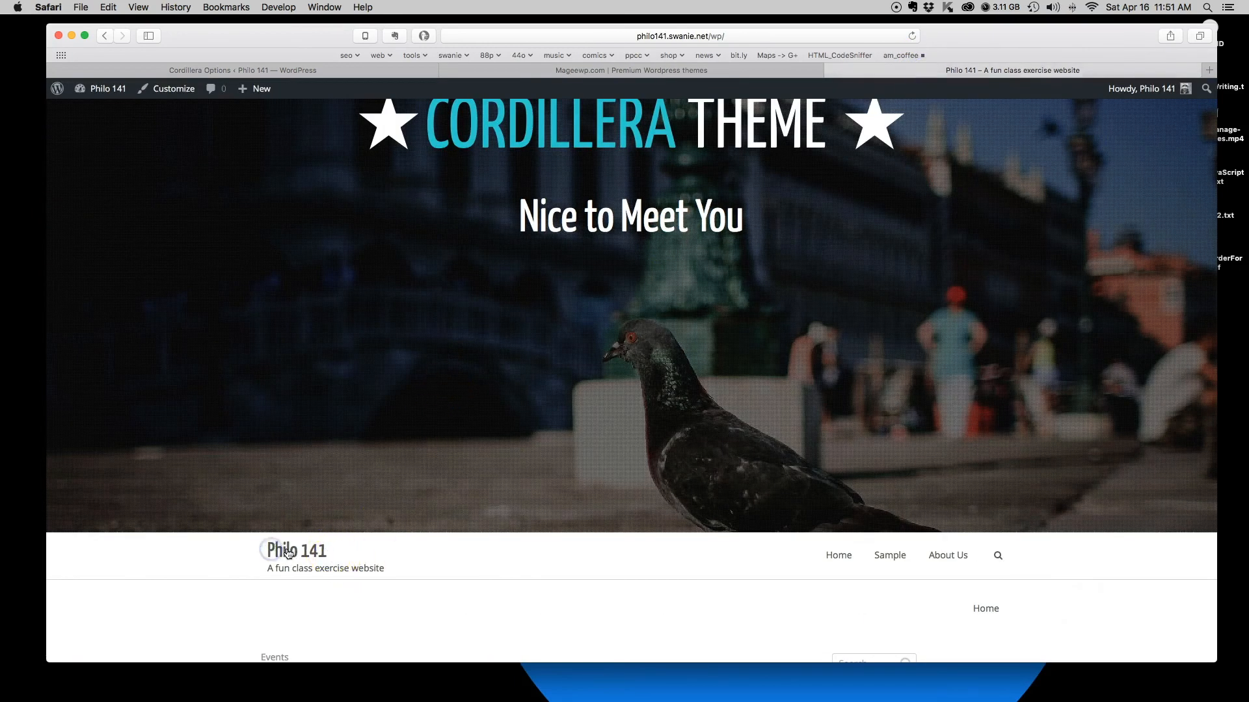
scroll(315, 550, "down", 1)
left_click_drag(268, 523, 402, 533)
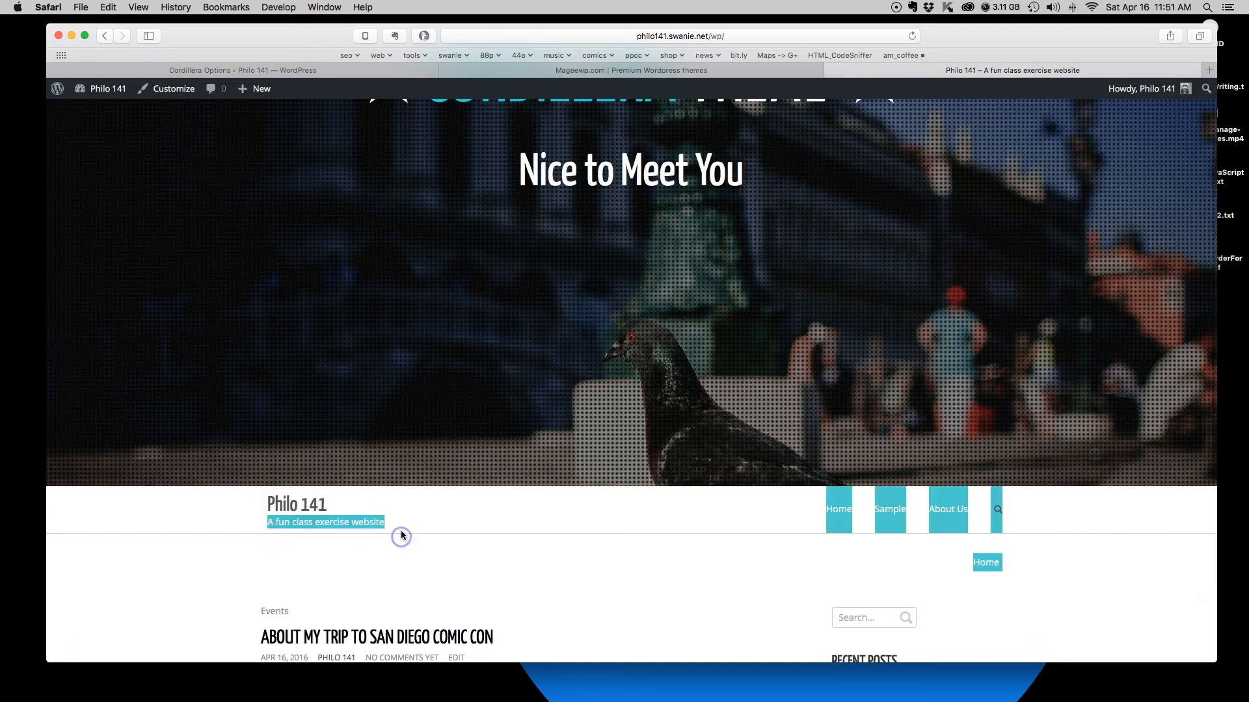
left_click(401, 537)
scroll(447, 540, "down", 1)
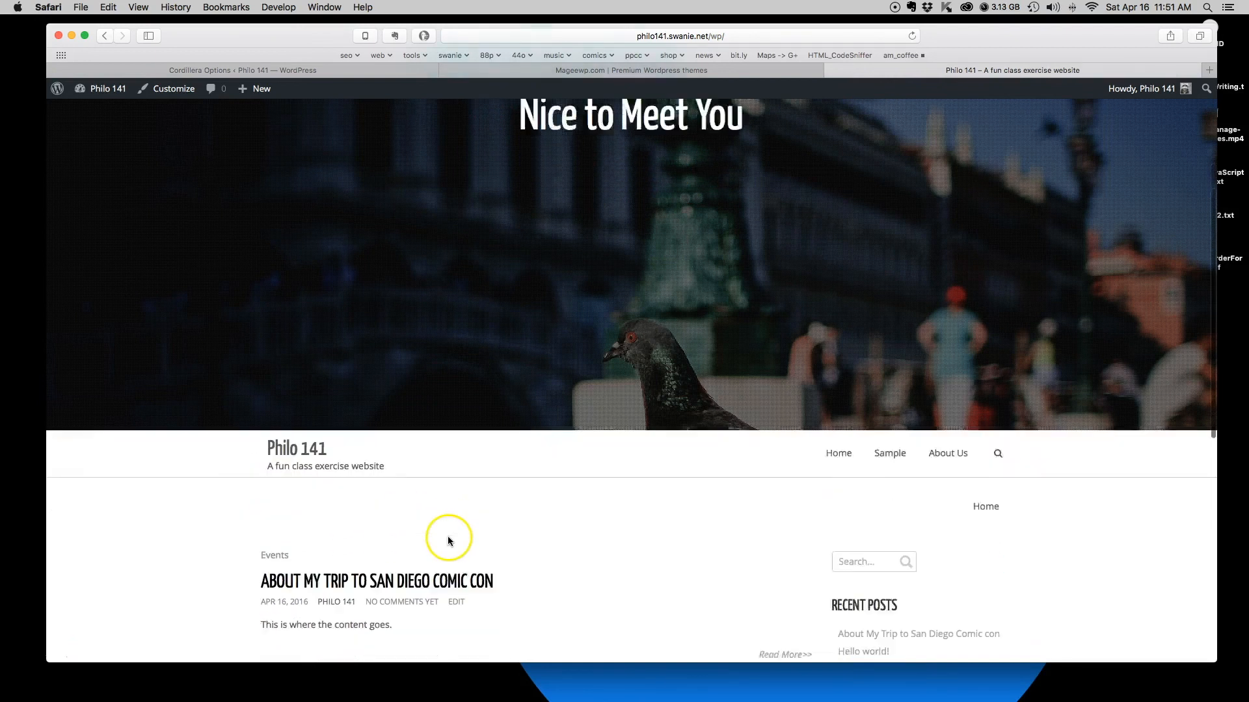
scroll(447, 539, "down", 1)
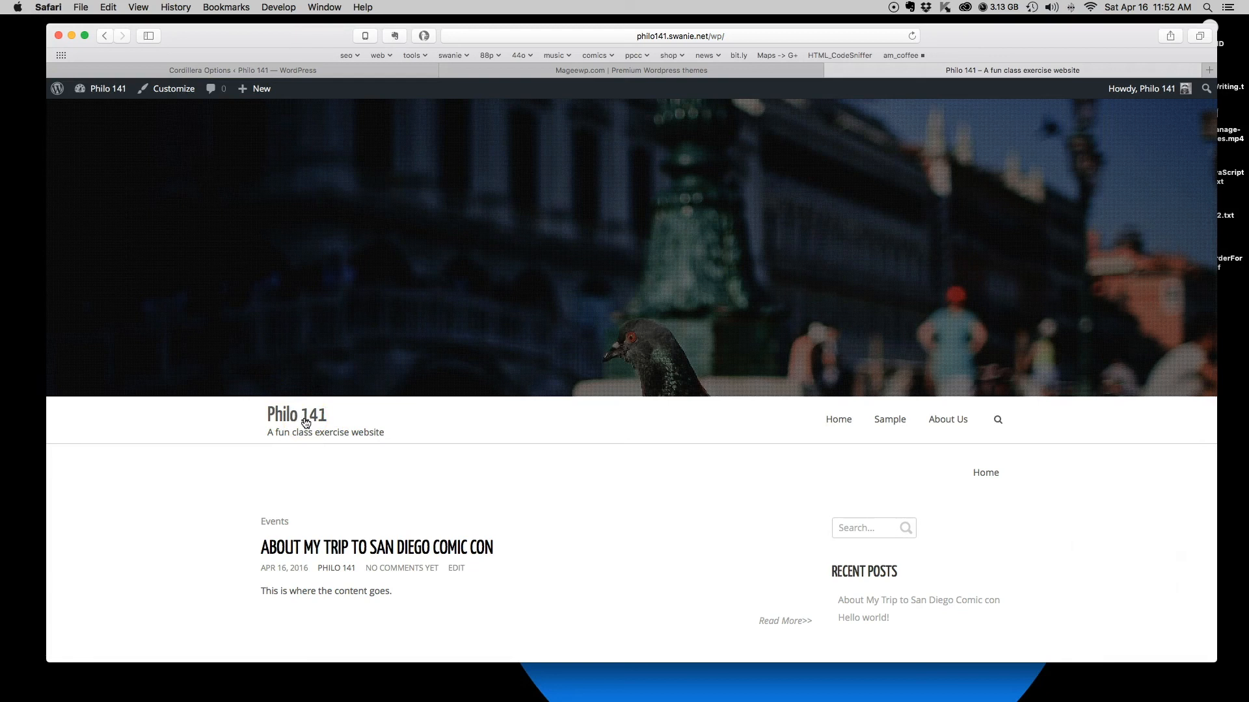
left_click(445, 449)
left_click(525, 505)
scroll(524, 506, "up", 5)
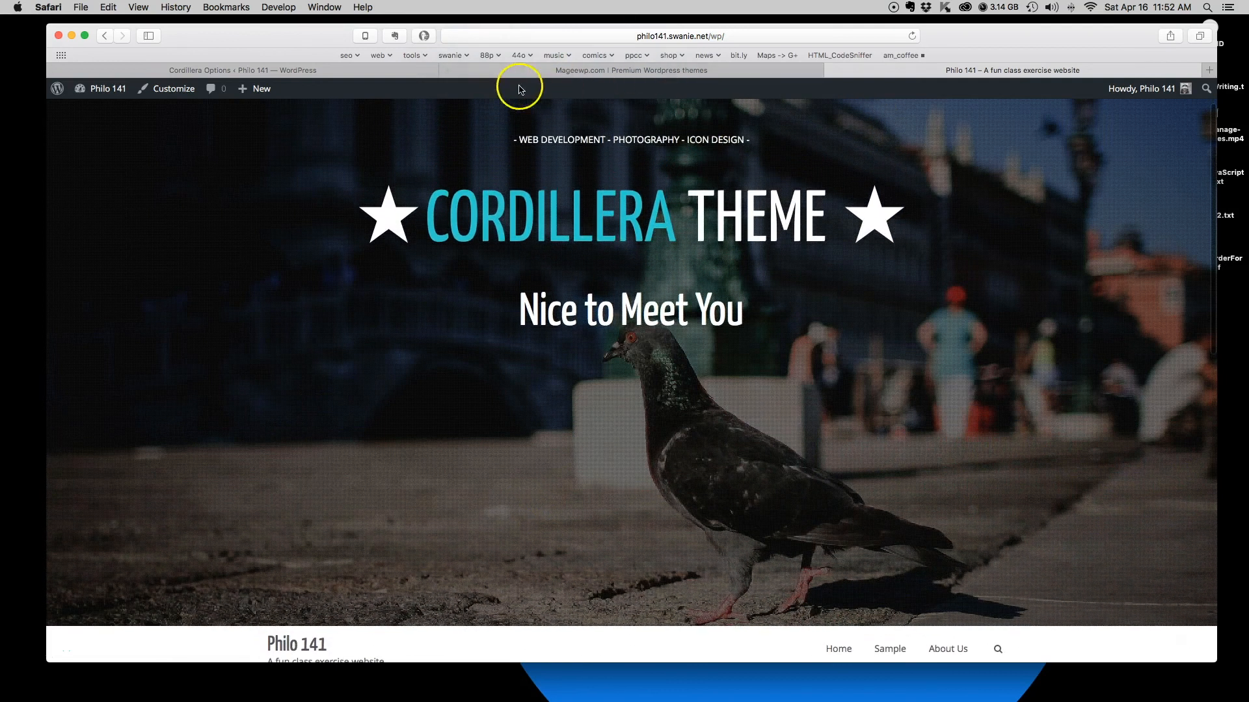
Close the MageeWP demo page and review the Philo 141 home page from its banner to the posts and sidebar.
left_click(447, 70)
left_click(348, 70)
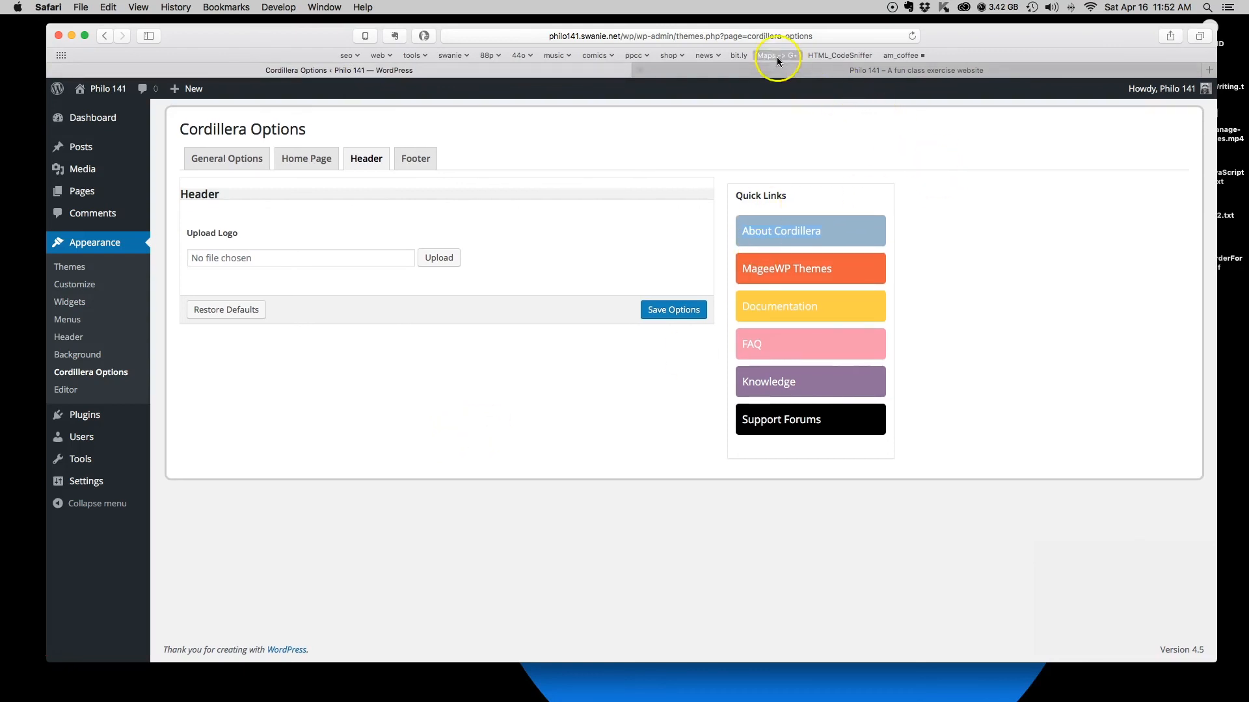
left_click(767, 73)
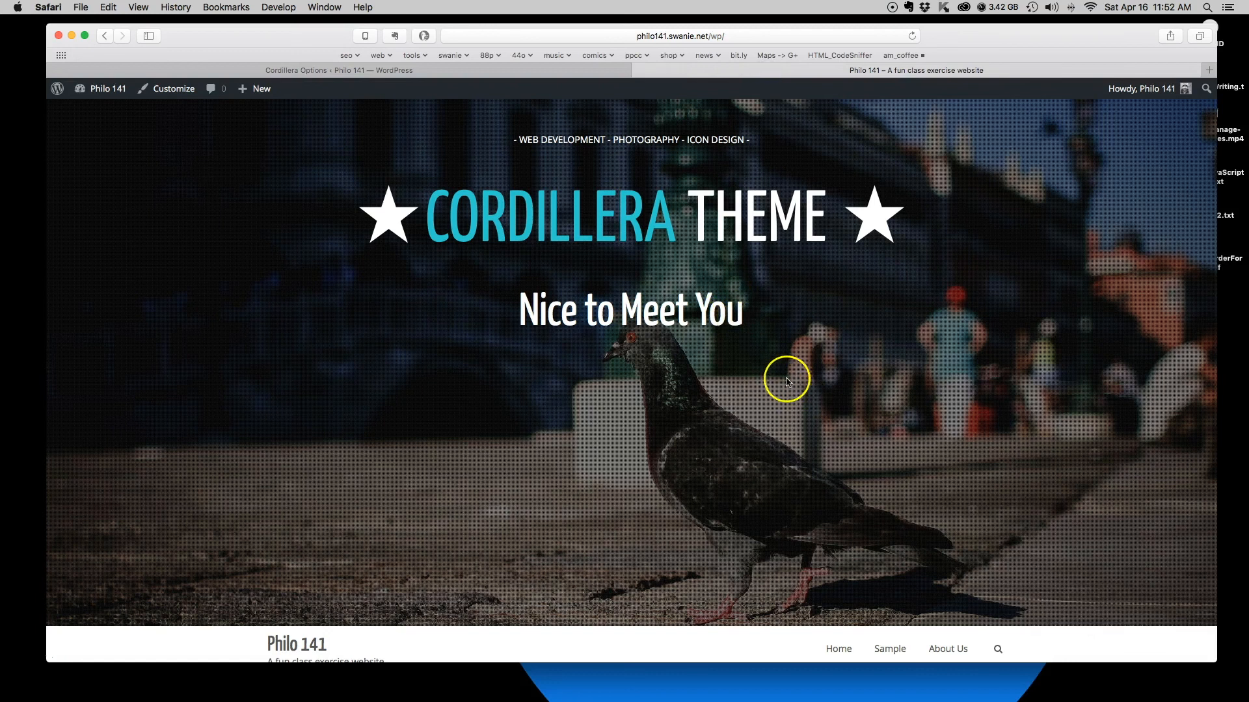
scroll(829, 430, "down", 5)
scroll(830, 430, "up", 7)
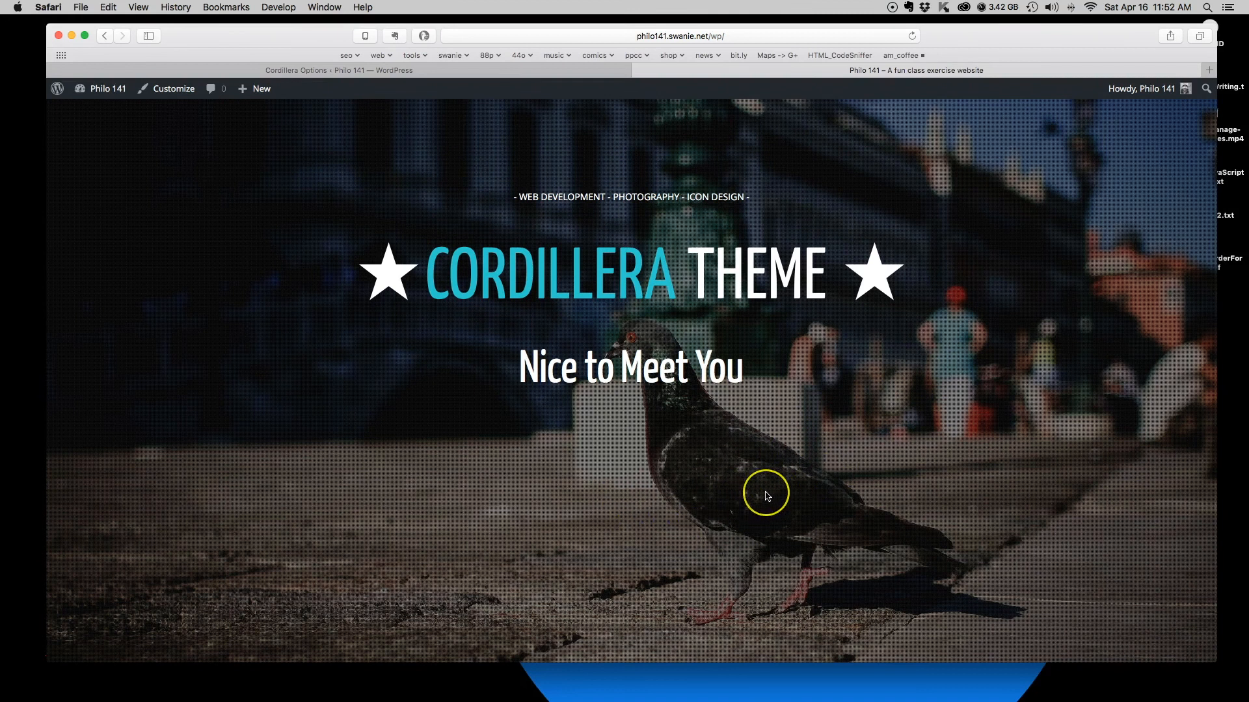
scroll(767, 496, "down", 2)
scroll(767, 497, "up", 2)
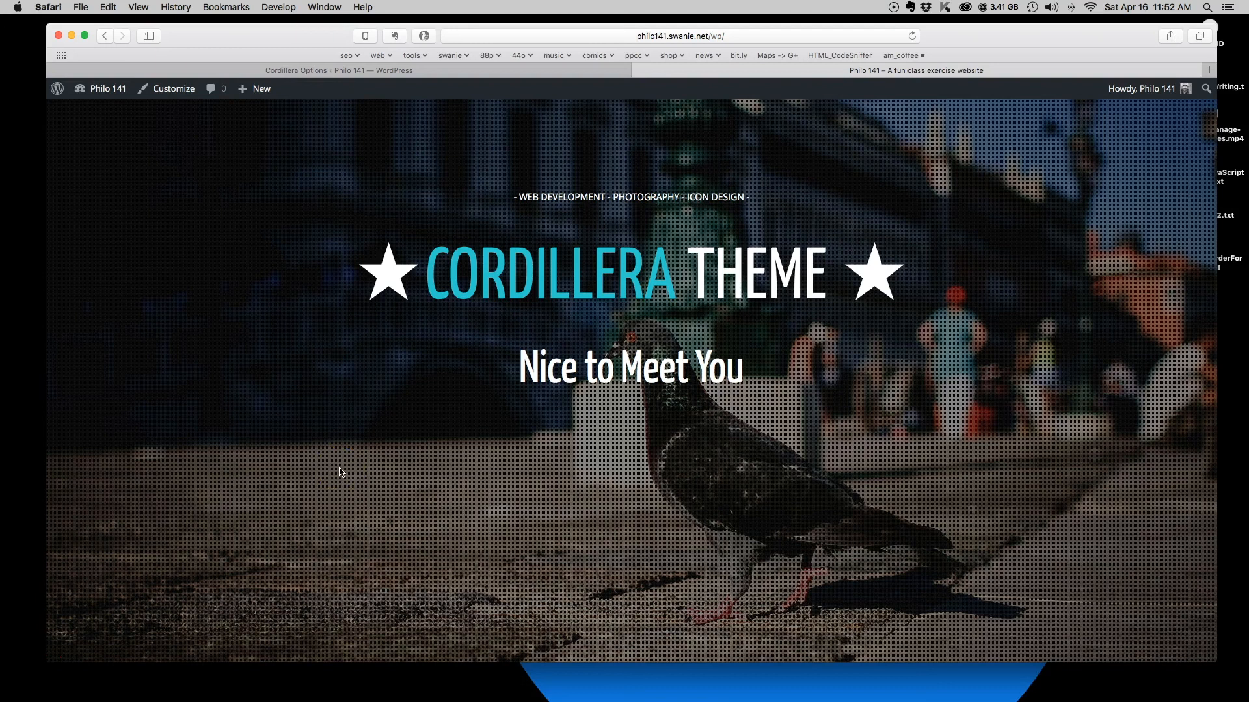
scroll(330, 463, "down", 15)
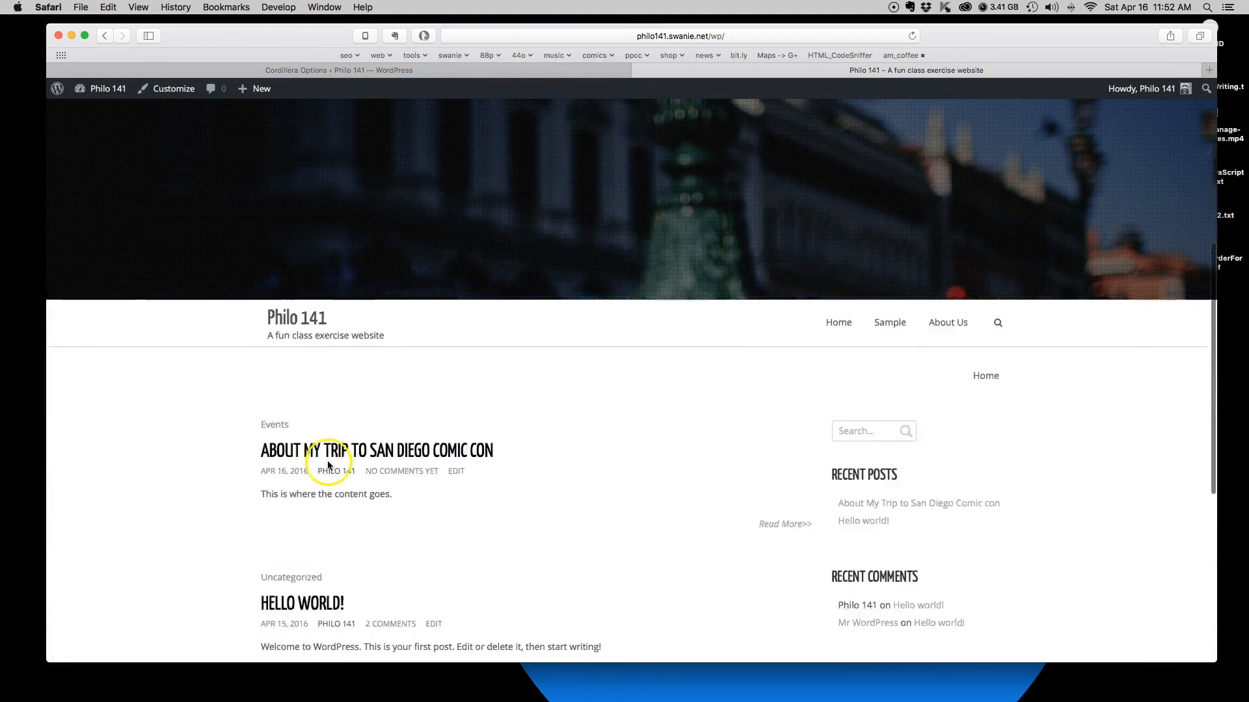
scroll(329, 463, "up", 15)
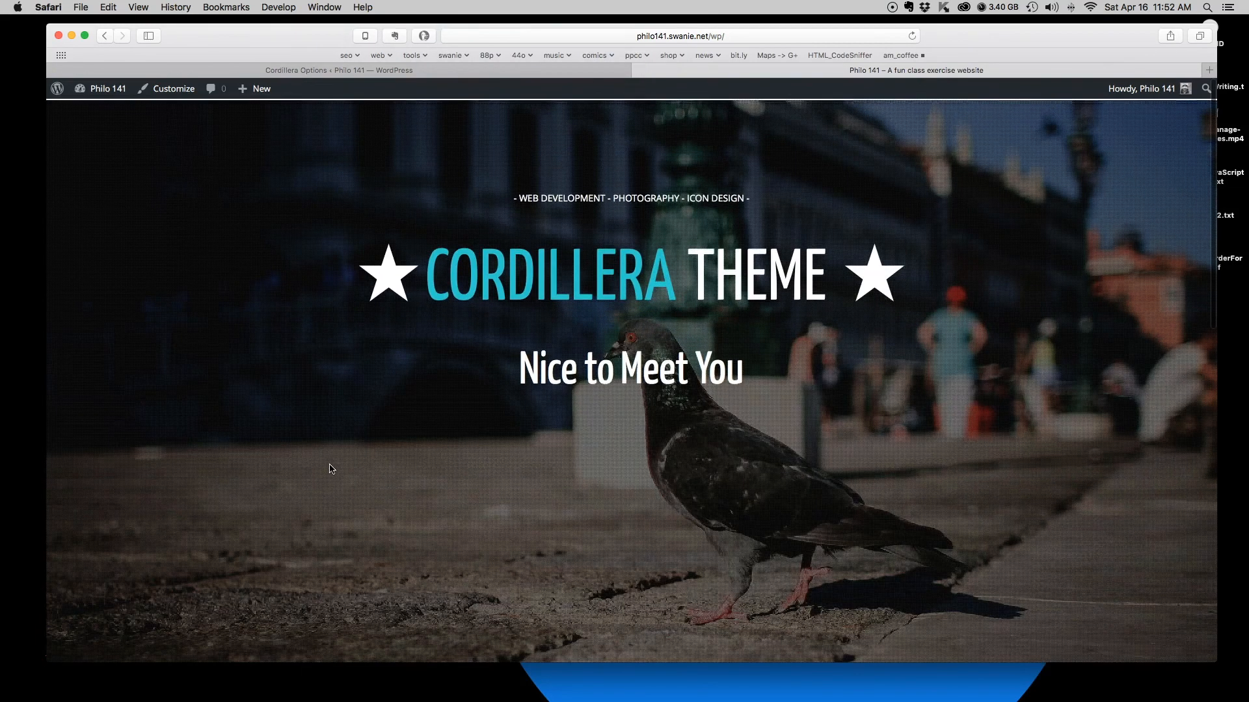
left_click(328, 459)
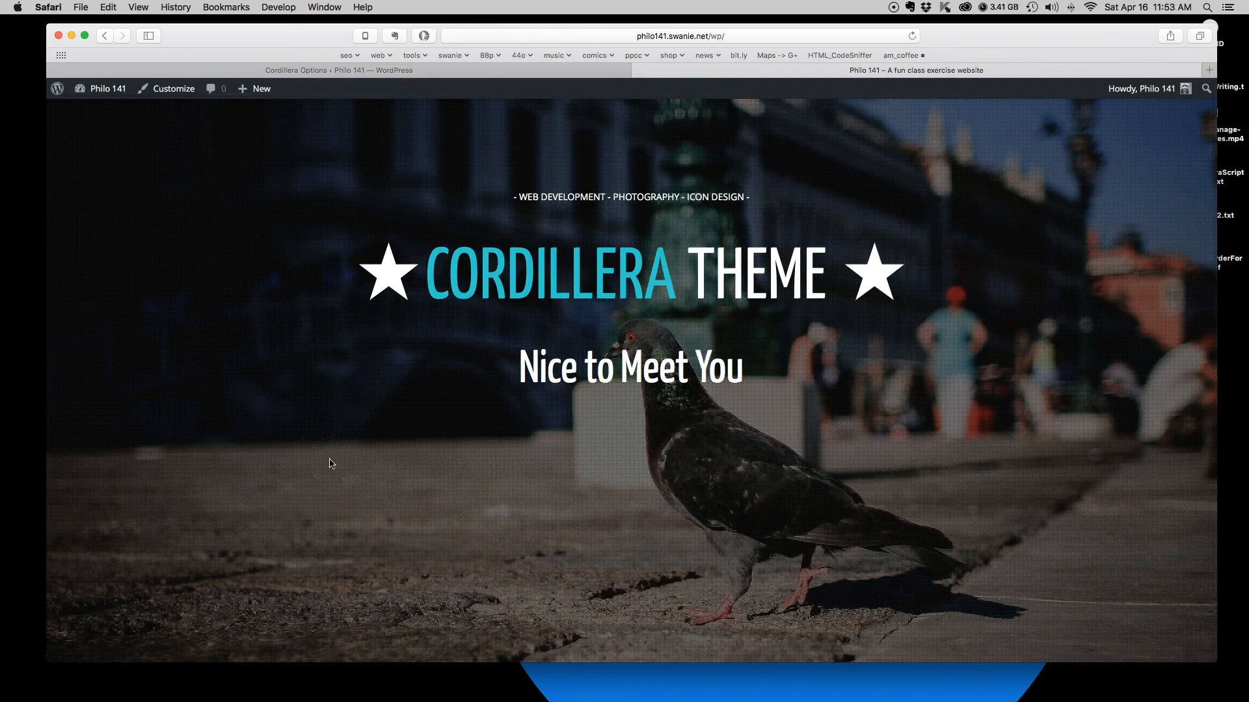
left_click(323, 460)
left_click(364, 436)
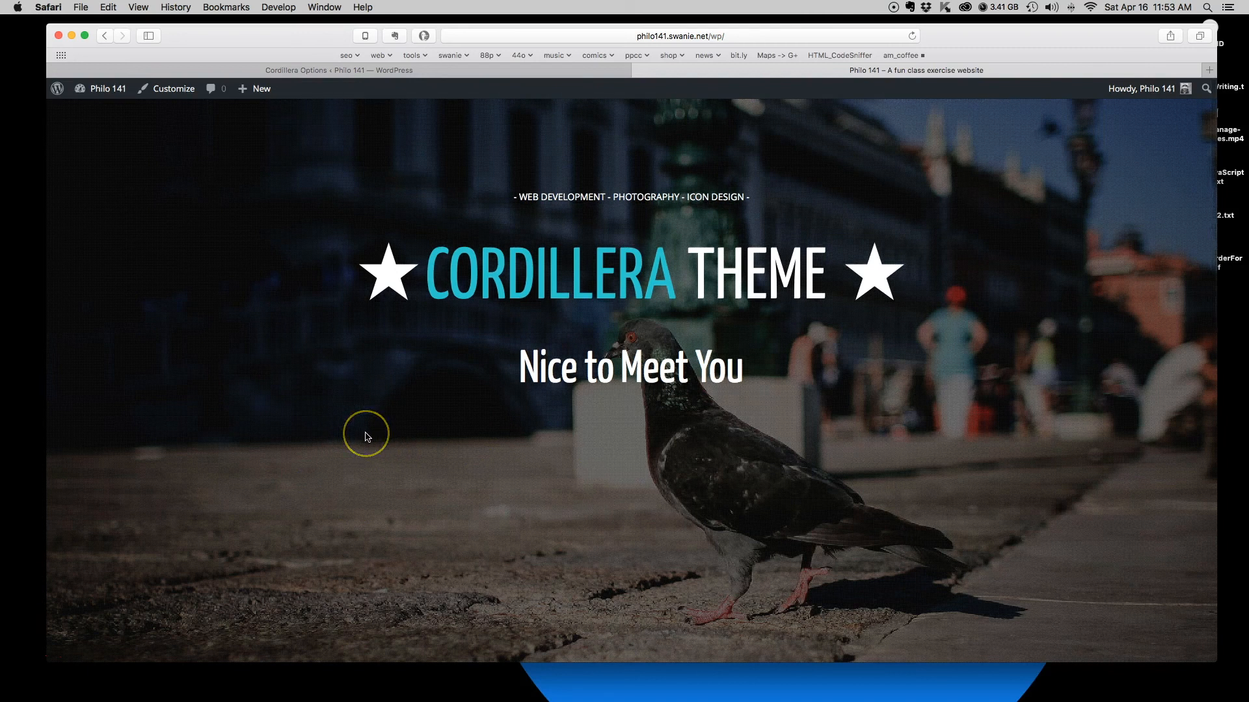